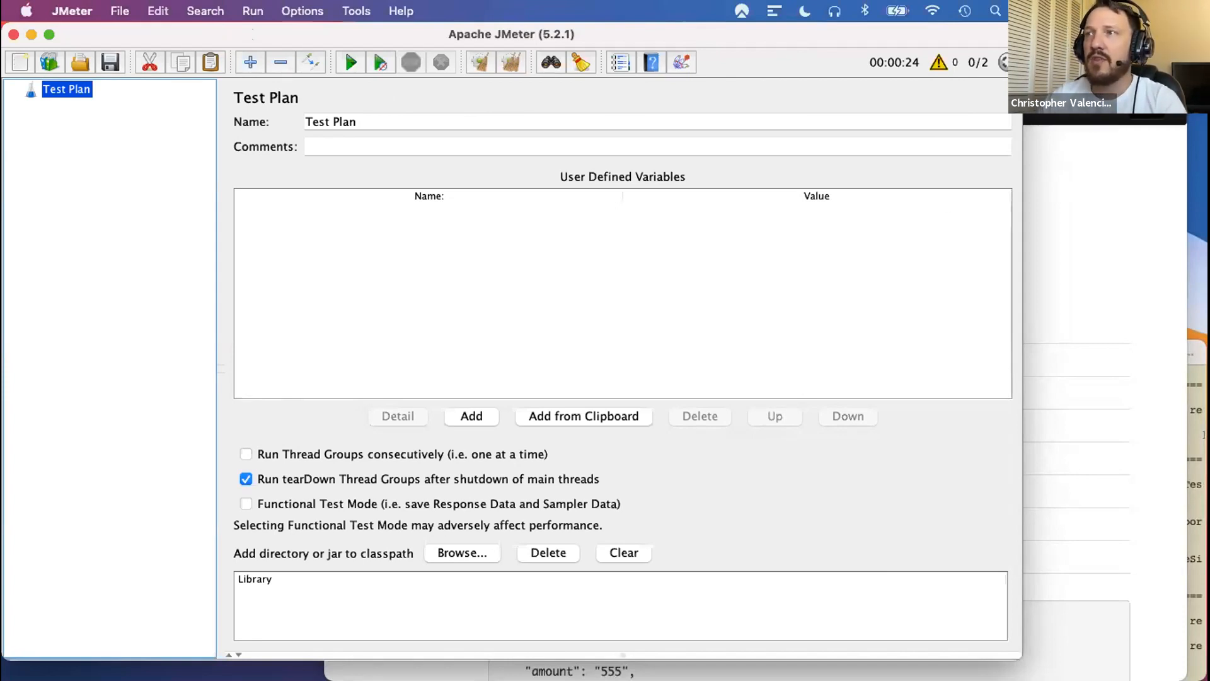
{"action": "key", "text": "super+Tab"}
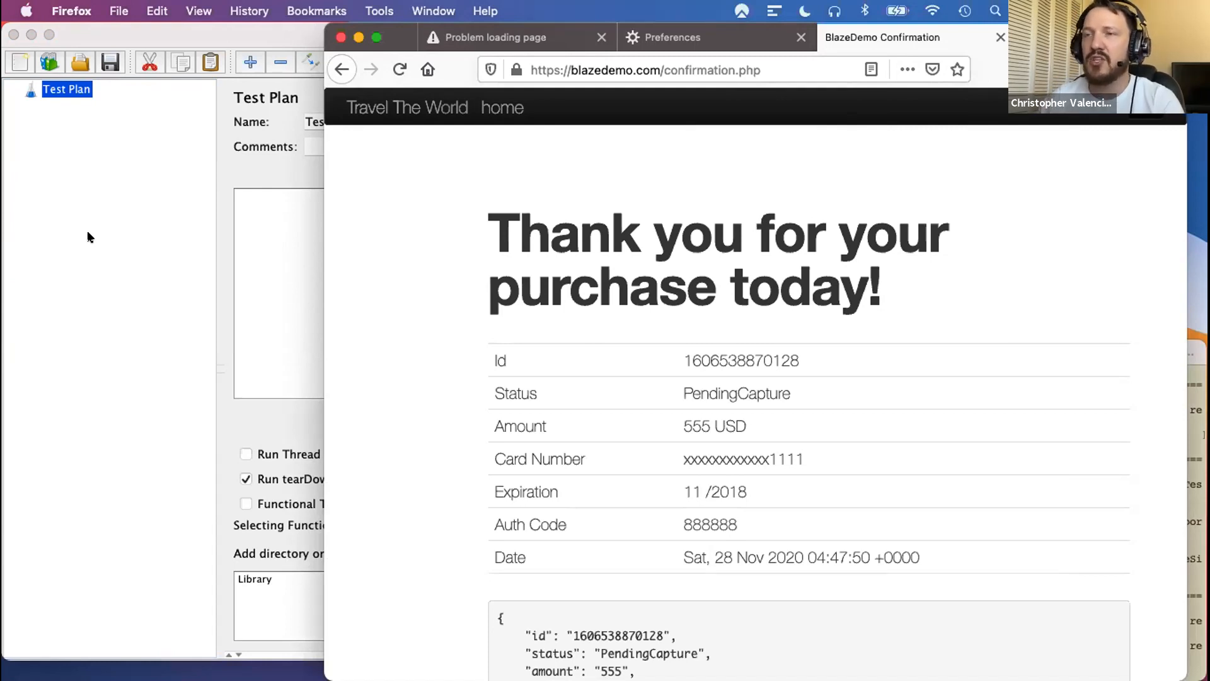
{"action": "left_click", "coordinate": [111, 239]}
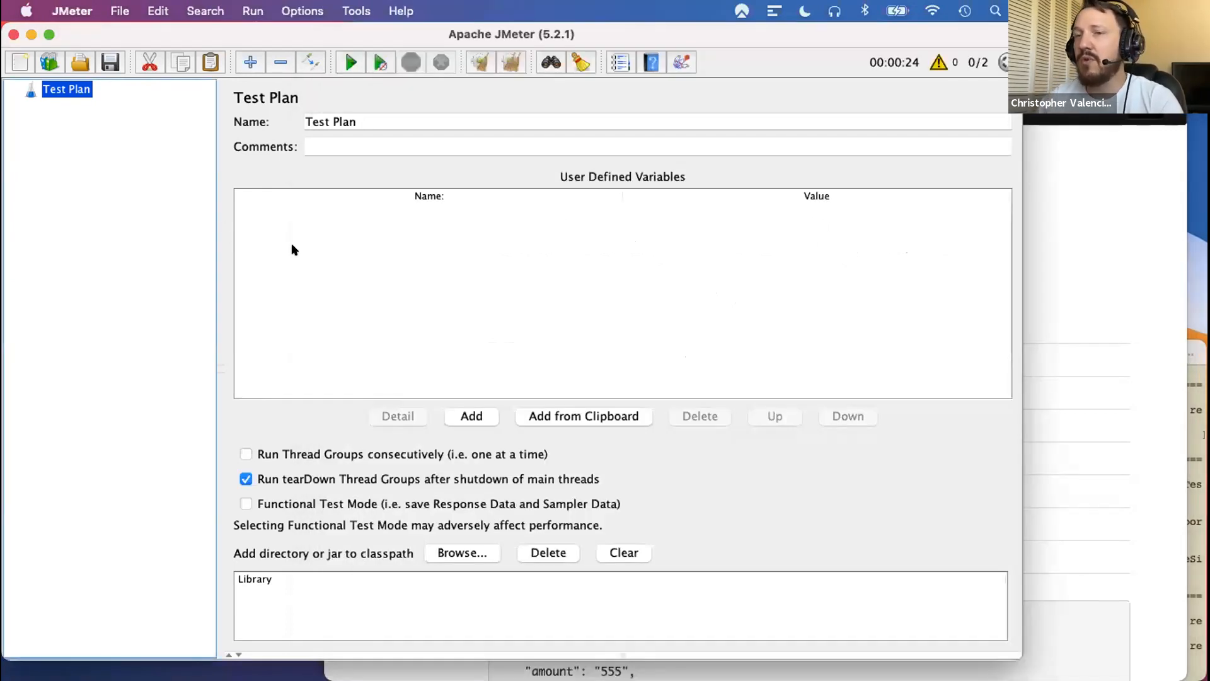
{"action": "mouse_move", "coordinate": [281, 32]}
{"action": "left_mouse_down"}
{"action": "mouse_move", "coordinate": [303, 75]}
{"action": "mouse_move", "coordinate": [281, 23]}
{"action": "left_mouse_up"}
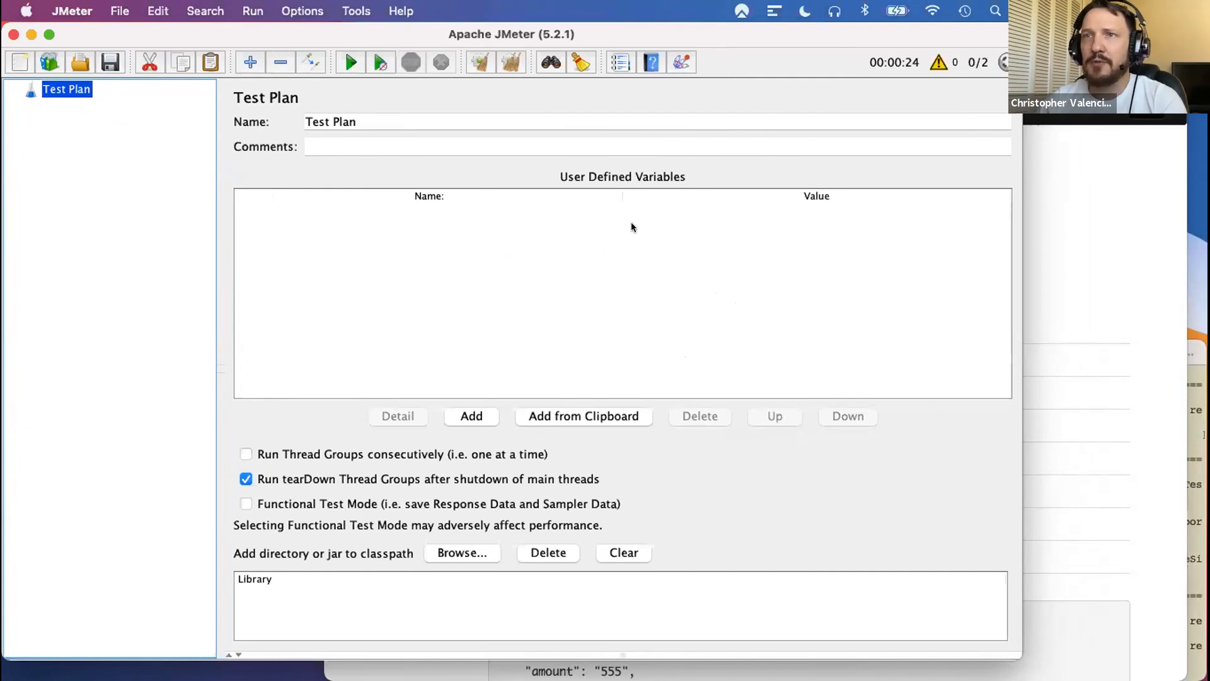
- Add a Thread Group to the Test Plan
{"action": "right_click", "coordinate": [63, 92]}
{"action": "left_click", "coordinate": [63, 93]}
{"action": "right_click", "coordinate": [63, 93]}
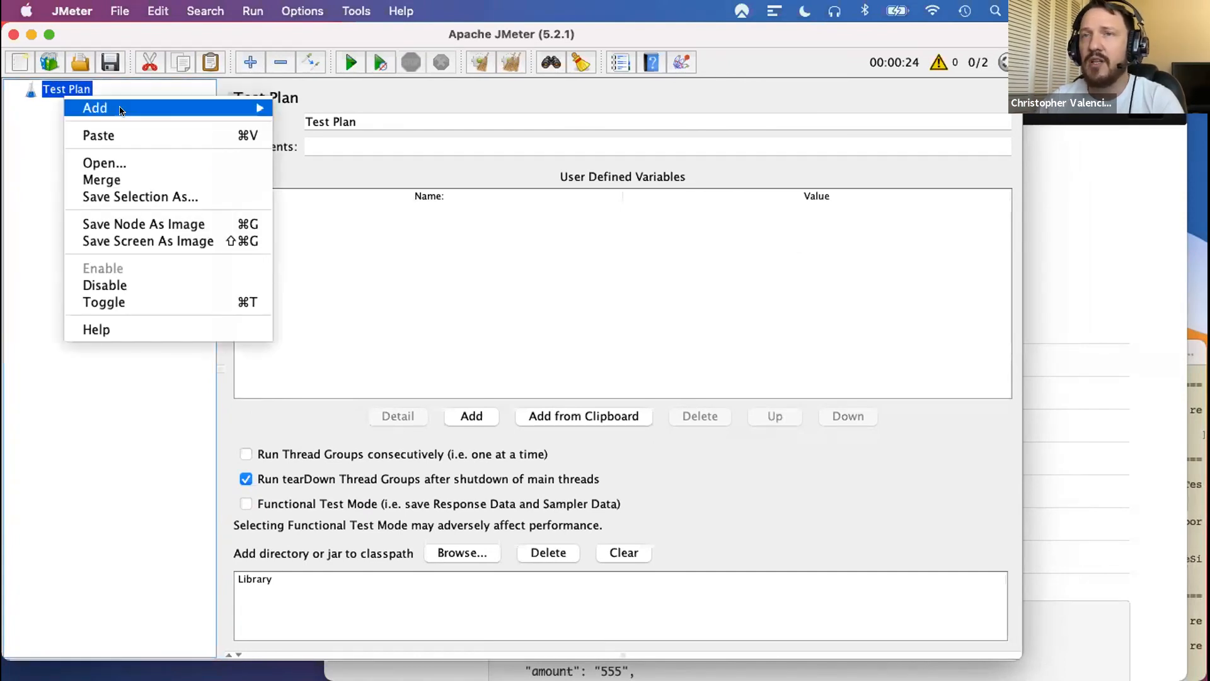
{"action": "mouse_move", "coordinate": [111, 109]}
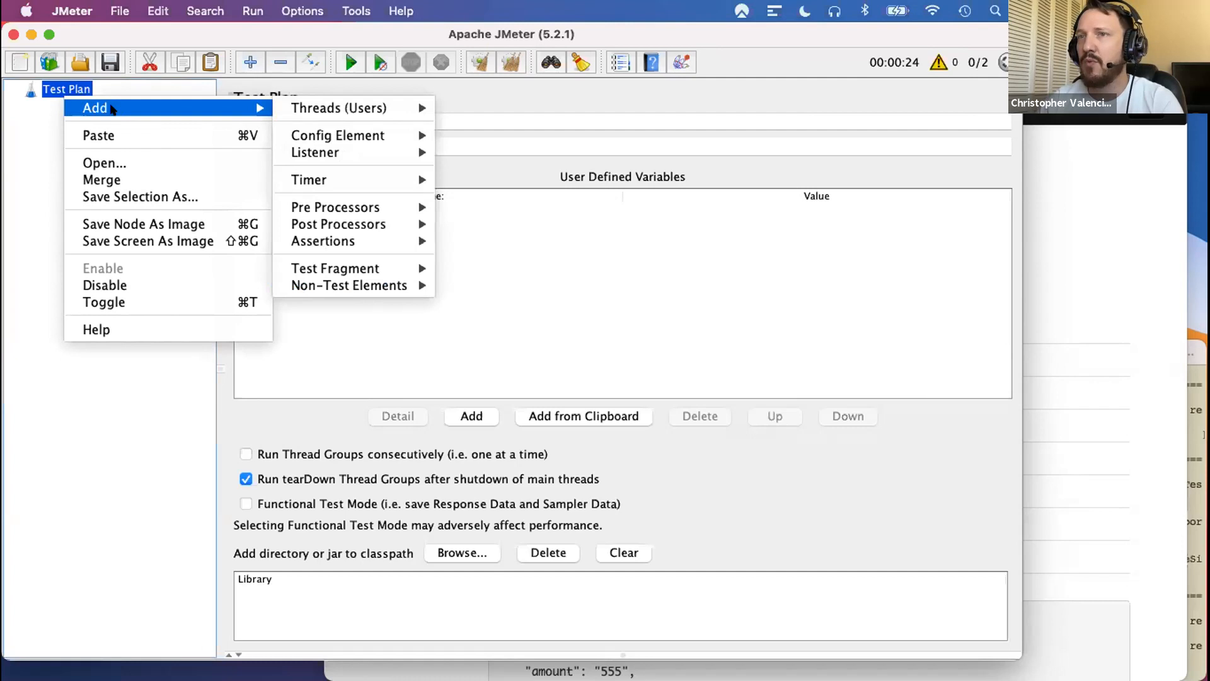
{"action": "mouse_move", "coordinate": [352, 108]}
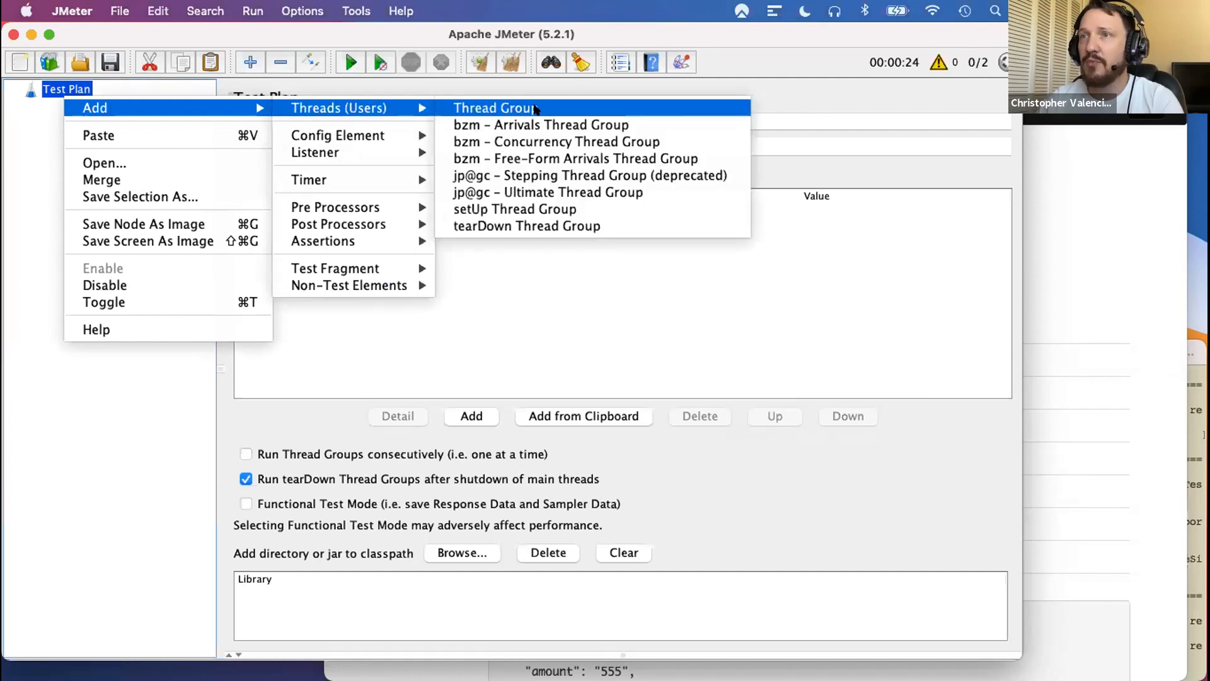
{"action": "left_click", "coordinate": [534, 109]}
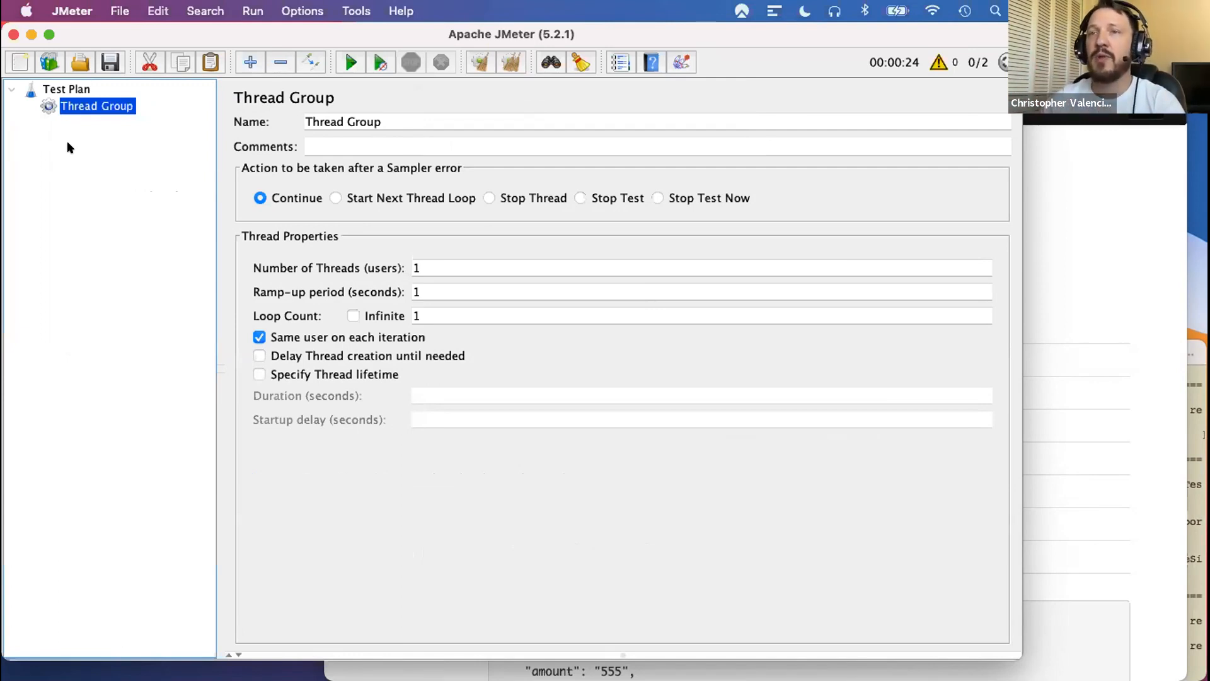
- Add an HTTP(S) Test Script Recorder as a non-test element of the Test Plan
{"action": "left_click", "coordinate": [70, 90]}
{"action": "right_click", "coordinate": [71, 92]}
{"action": "mouse_move", "coordinate": [103, 105]}
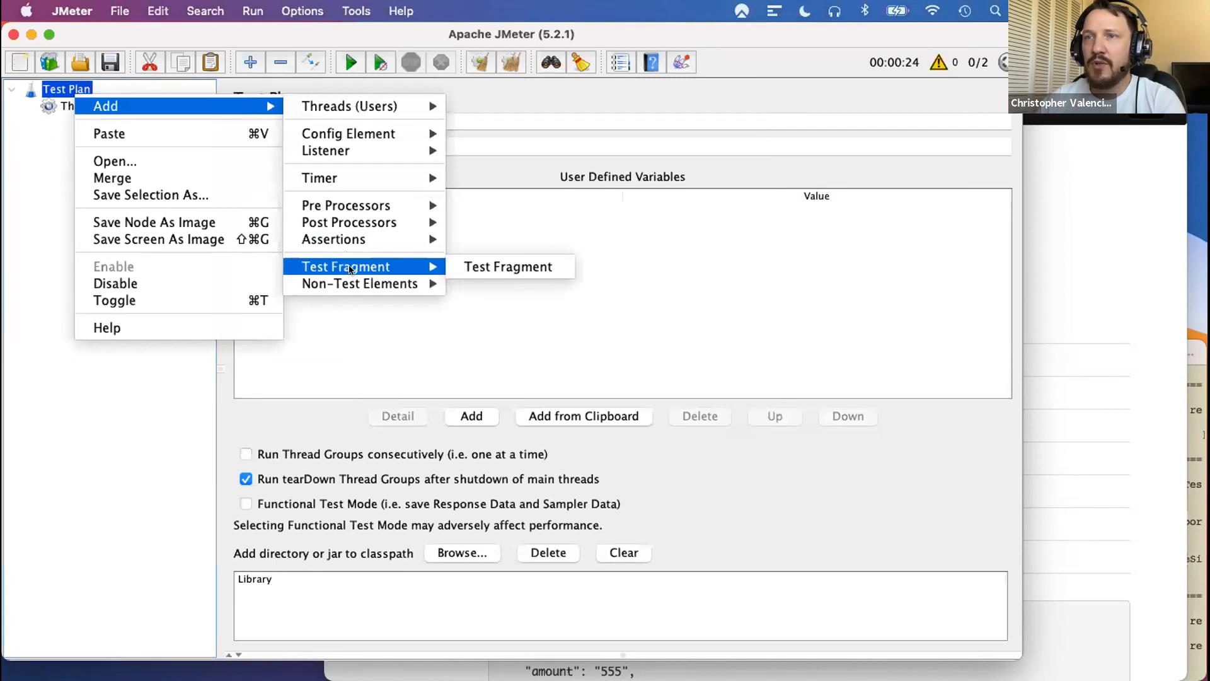
{"action": "mouse_move", "coordinate": [352, 277]}
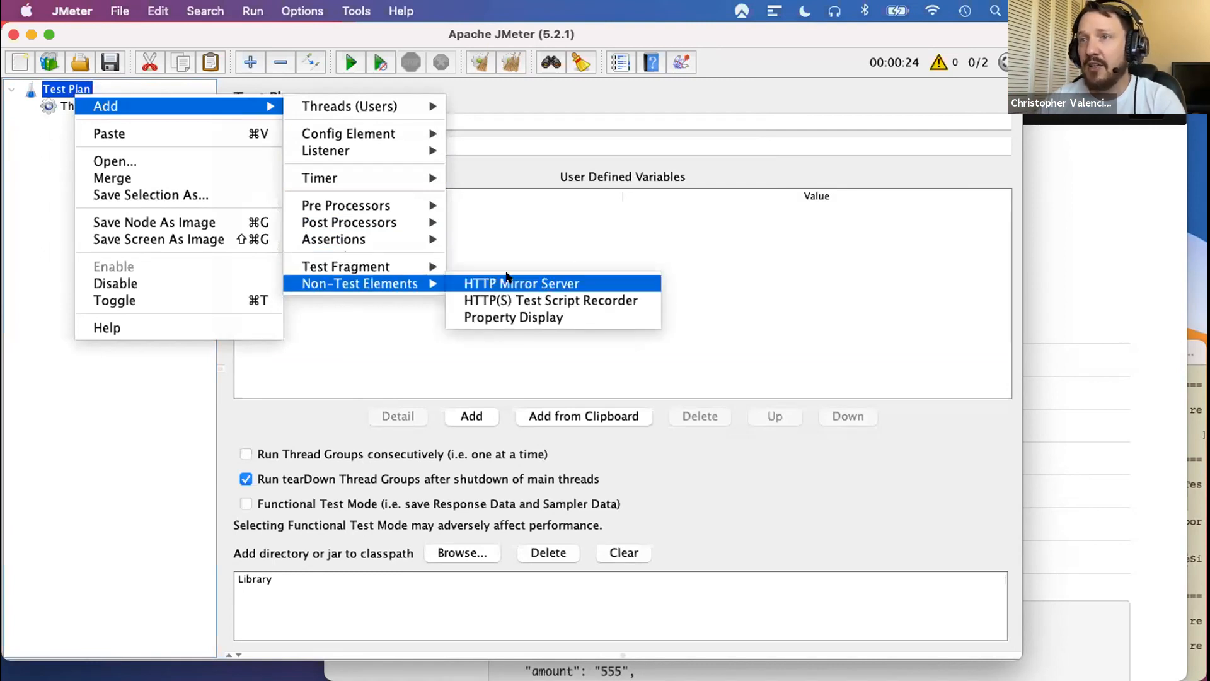
{"action": "left_click", "coordinate": [609, 299]}
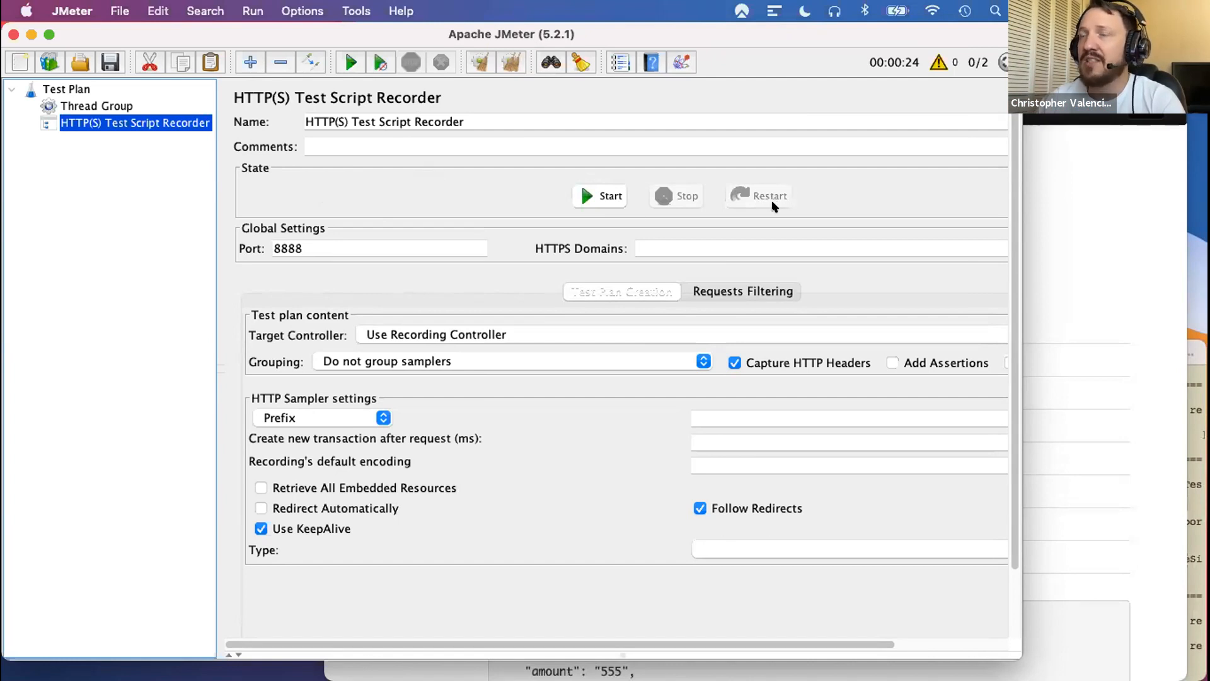
- Check the port in the Test Script Recorder's global settings
{"action": "left_click", "coordinate": [1067, 194]}
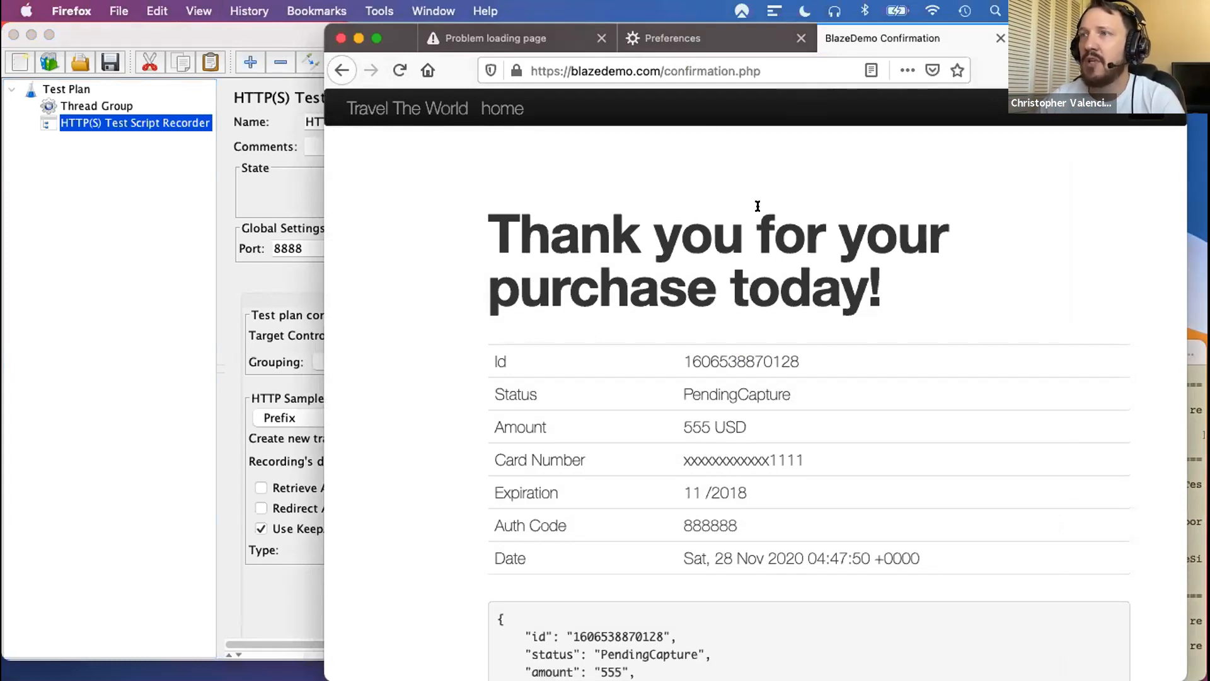
{"action": "left_click", "coordinate": [252, 34]}
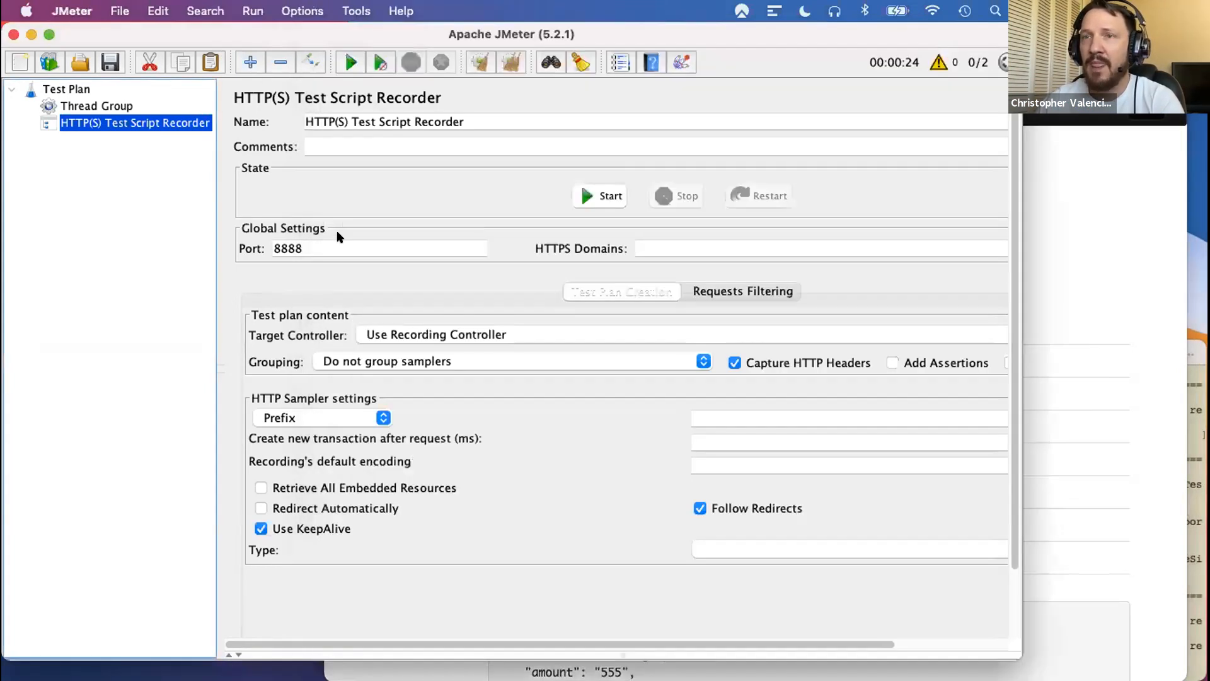
{"action": "left_click_drag", "start_coordinate": [313, 247], "coordinate": [249, 249]}
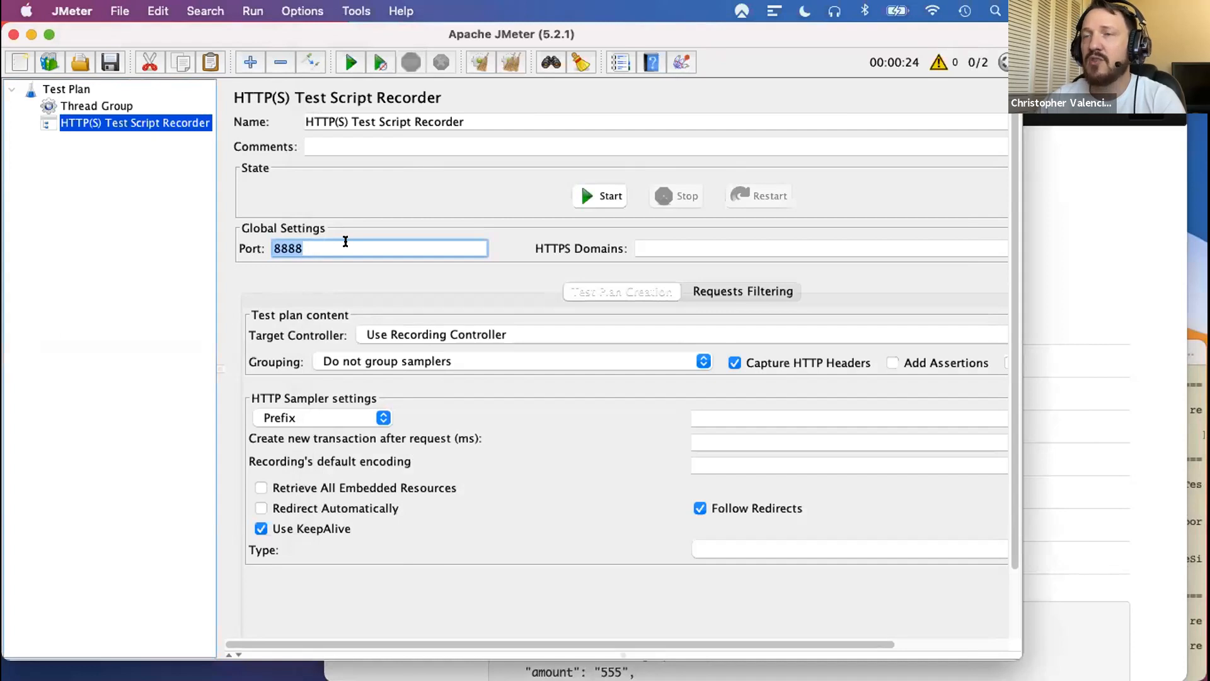
- Switch to Firefox, search the preferences for proxy, and apply the manual proxy configuration with localhost and port 8888
{"action": "left_click", "coordinate": [1087, 79]}
{"action": "left_click", "coordinate": [658, 50]}
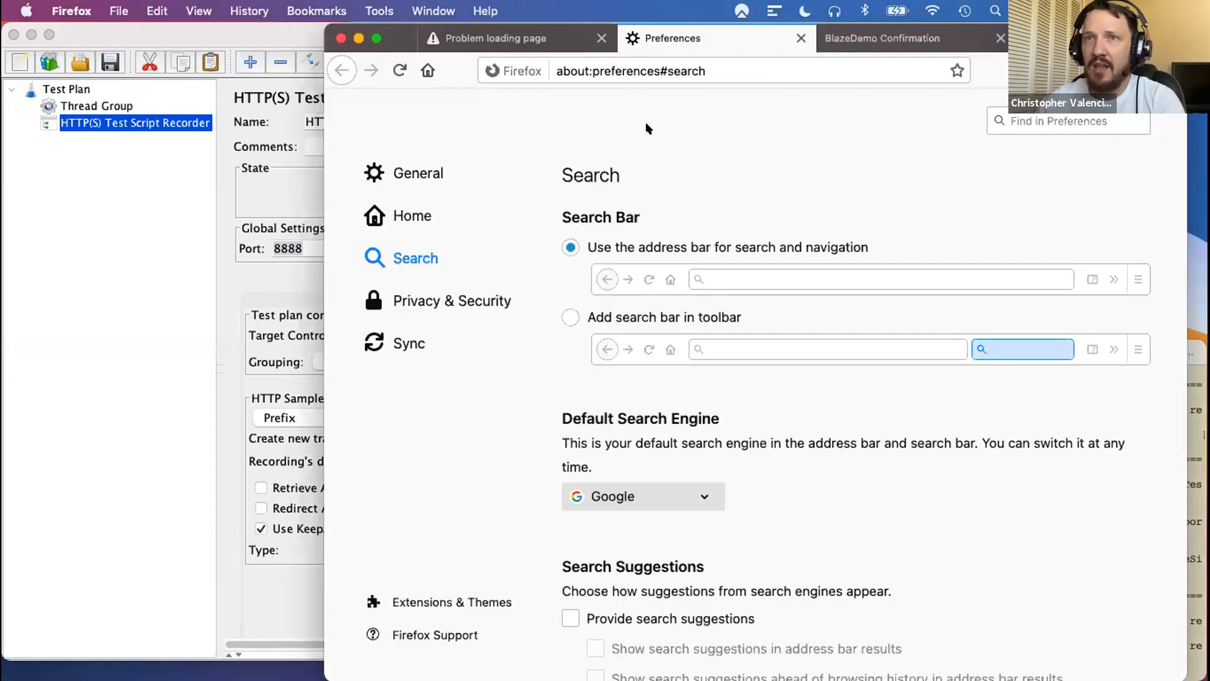
{"action": "left_click", "coordinate": [1059, 120]}
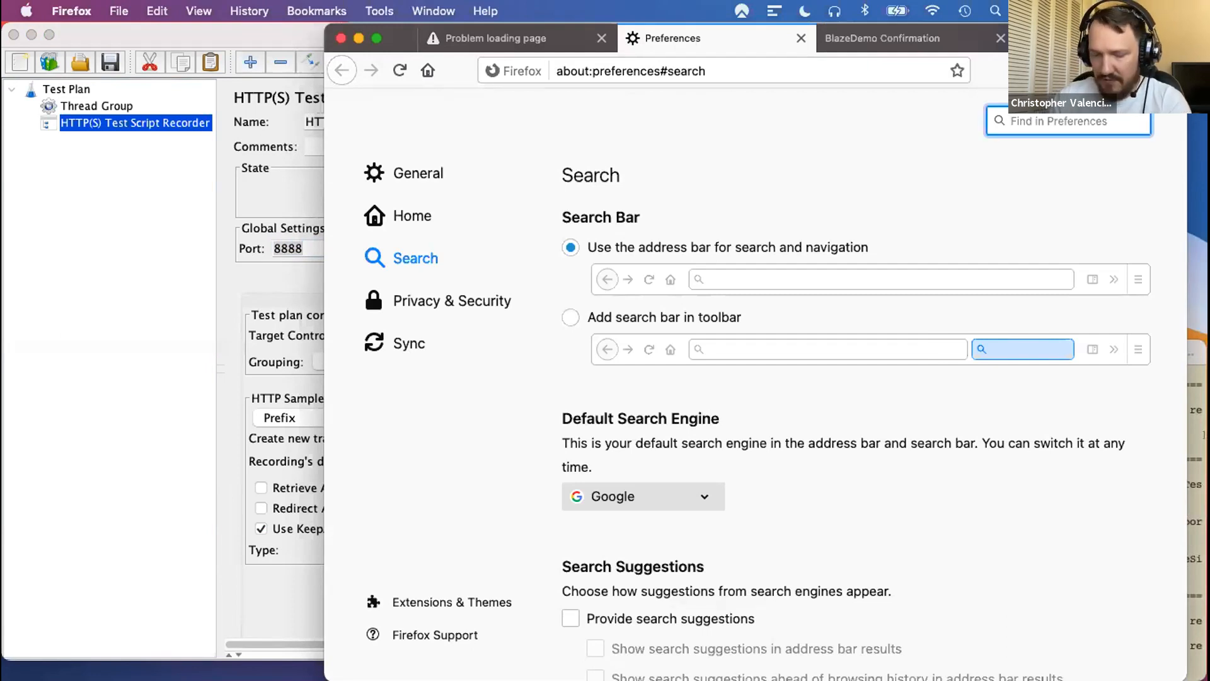
{"action": "type", "text": "proxy"}
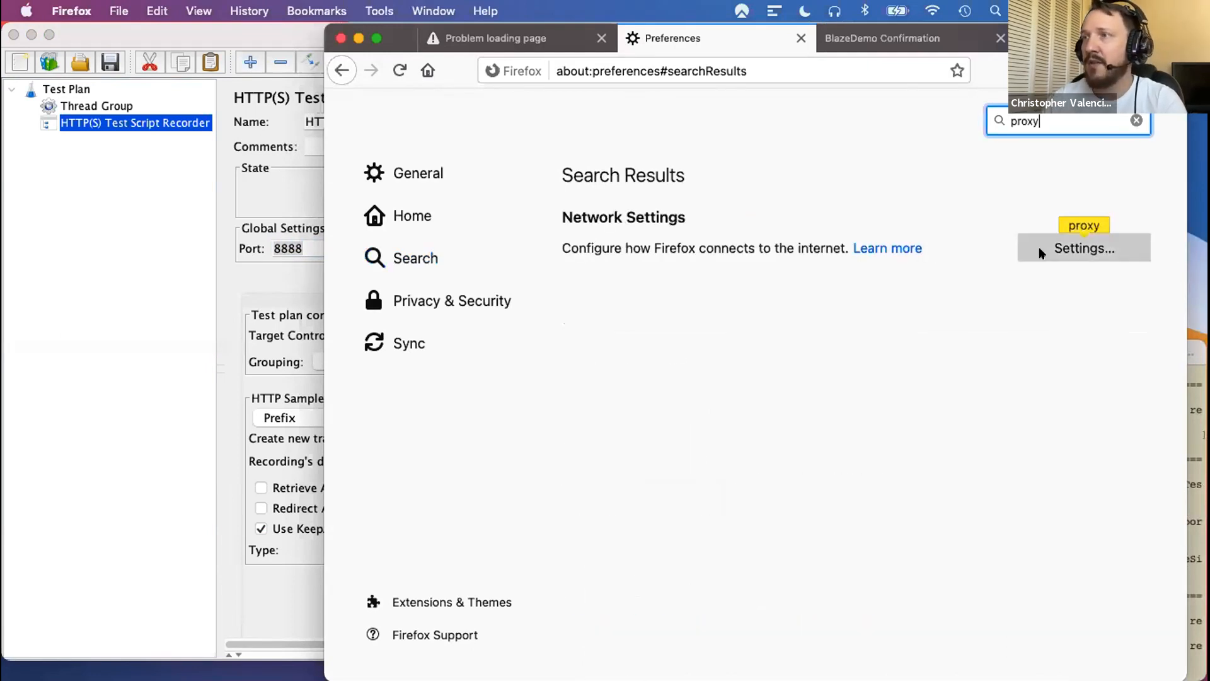
{"action": "left_click", "coordinate": [1040, 252]}
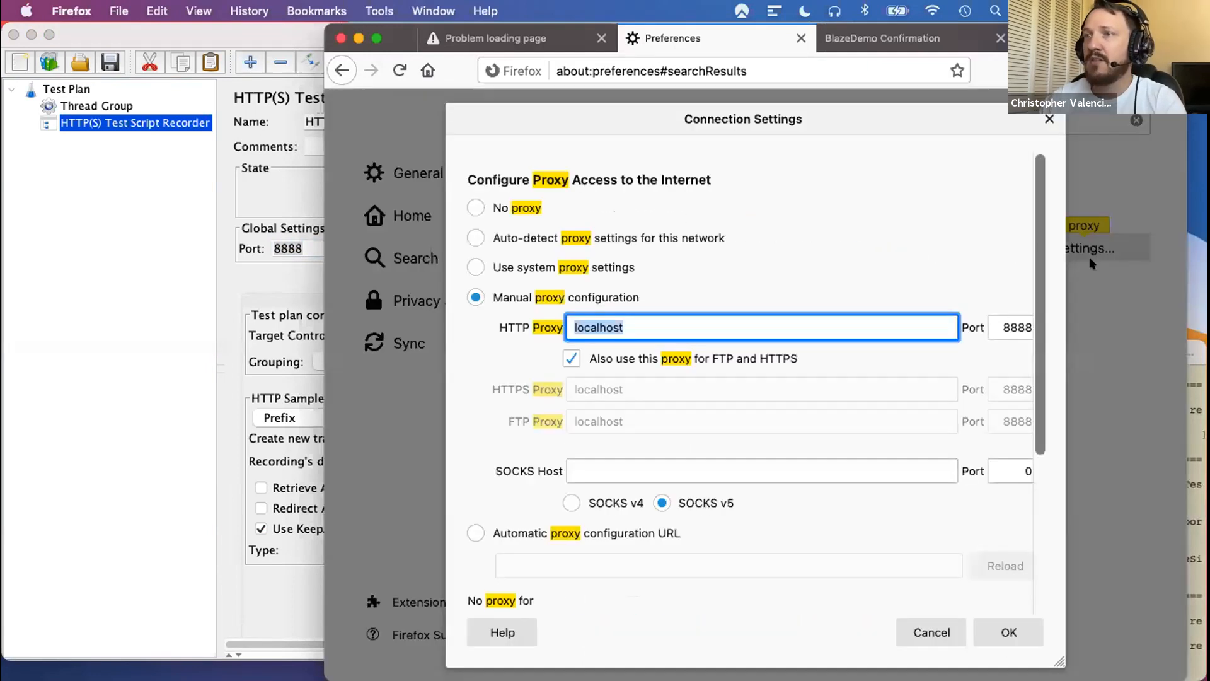
{"action": "left_click", "coordinate": [475, 296]}
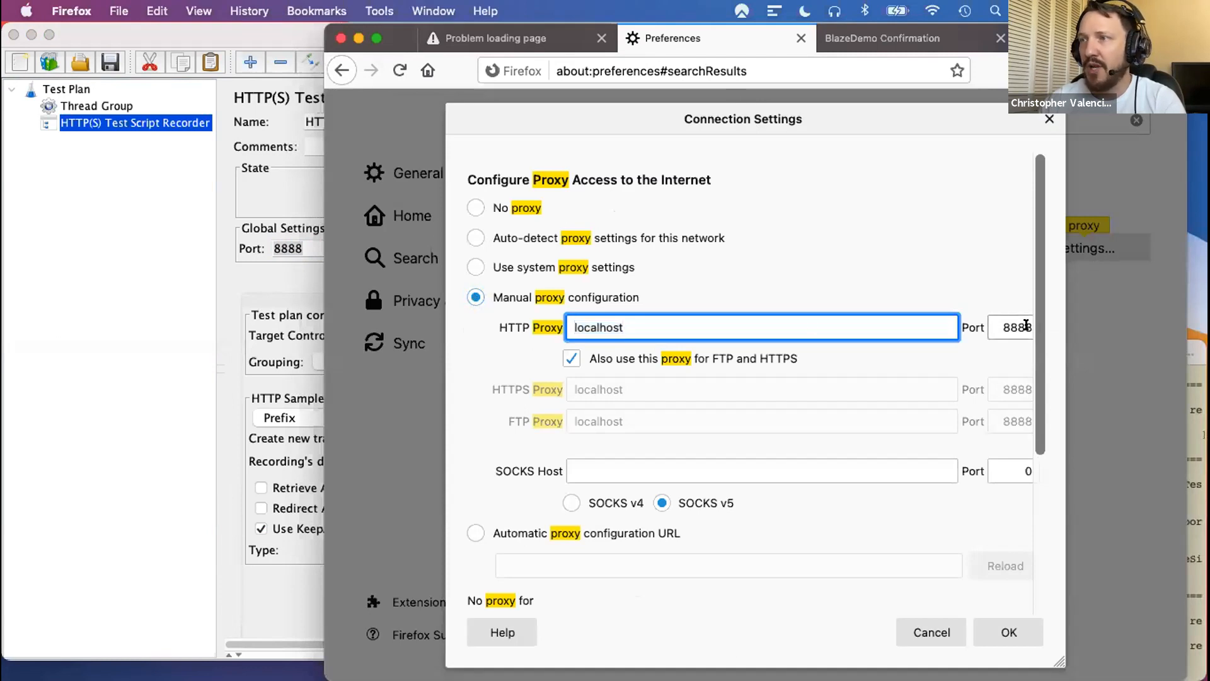
{"action": "left_click", "coordinate": [1011, 632]}
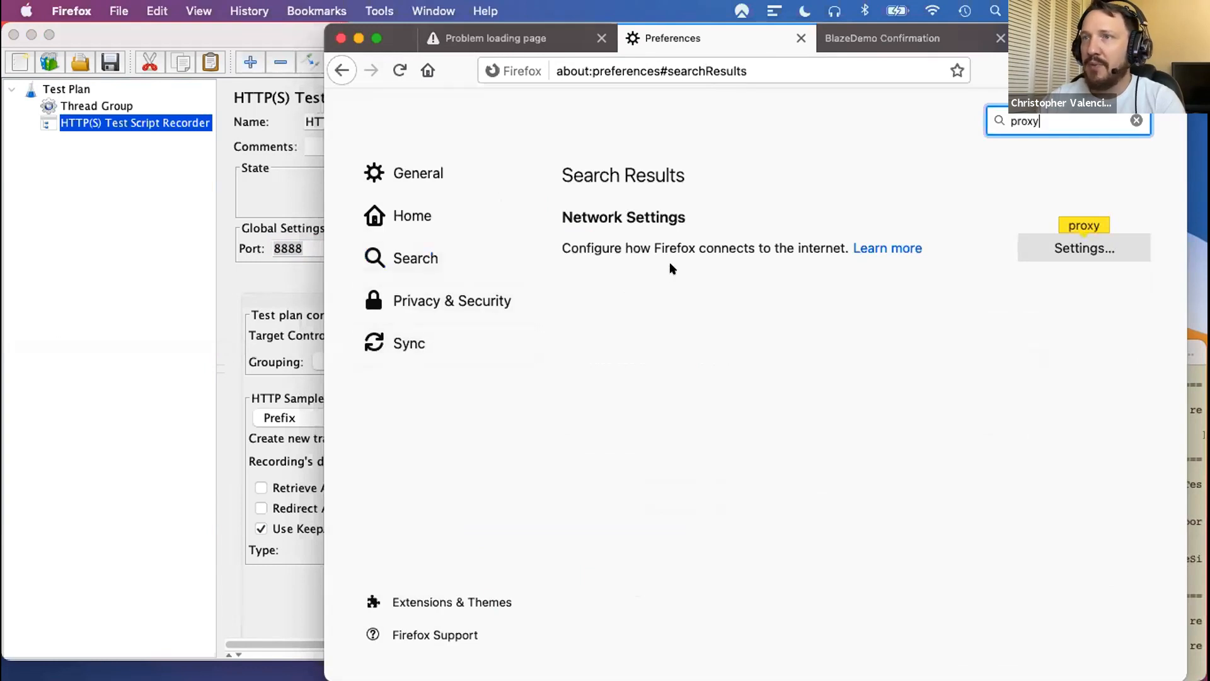
- Switch back to JMeter and set the Test Script Recorder's target controller to Test Plan > Thread Group
{"action": "left_click", "coordinate": [214, 31]}
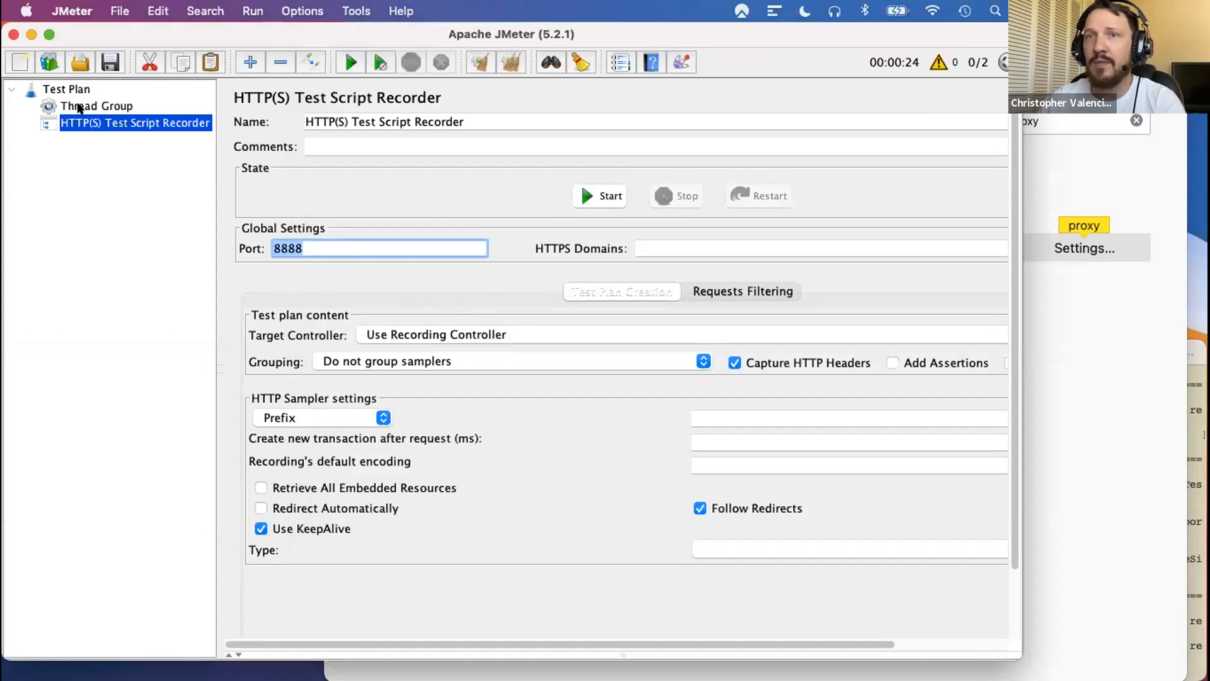
{"action": "left_click", "coordinate": [80, 108]}
{"action": "left_click", "coordinate": [92, 123]}
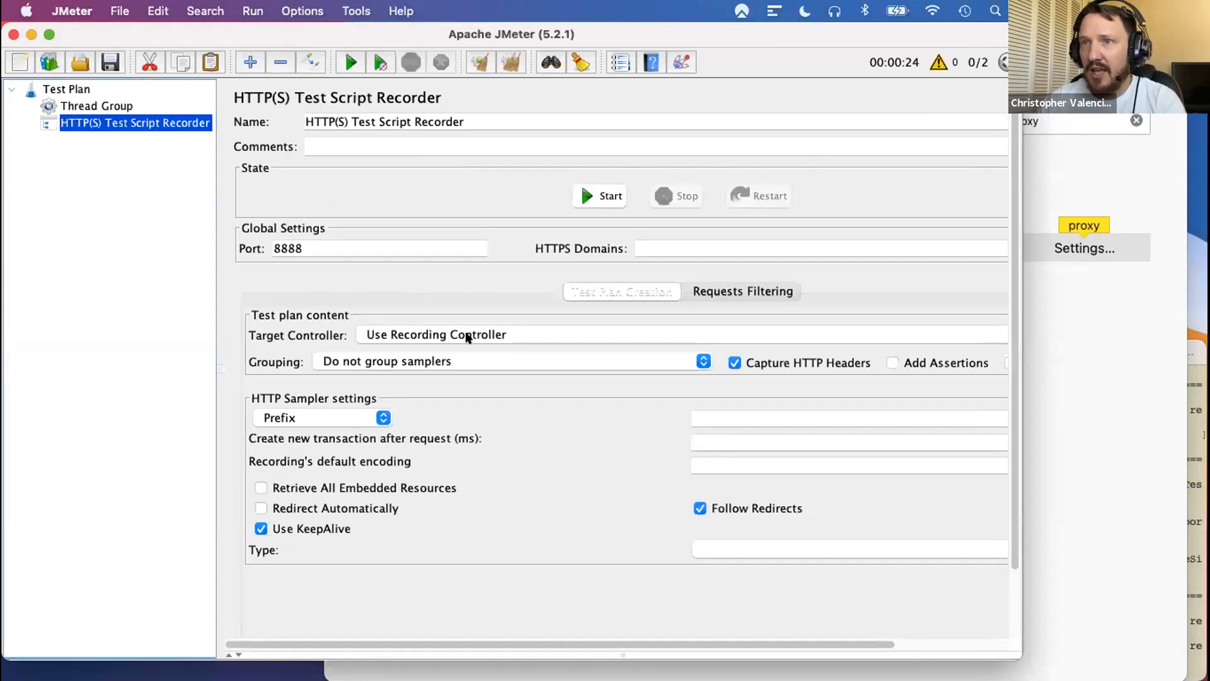
{"action": "left_click", "coordinate": [468, 337]}
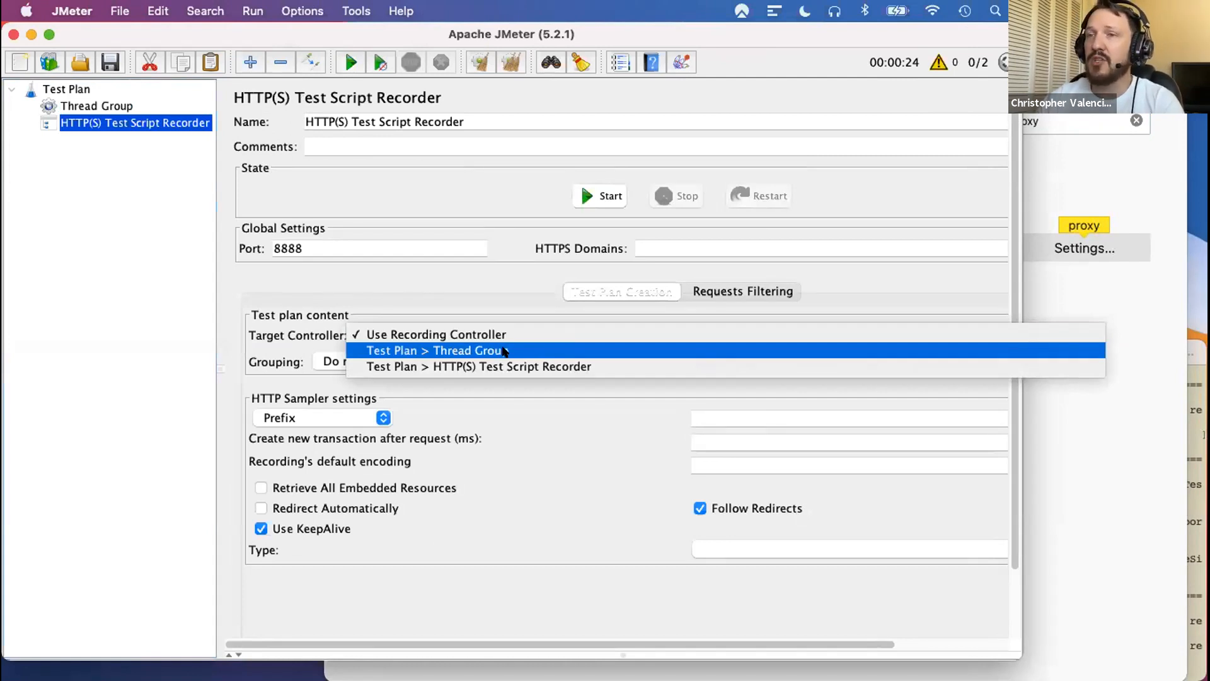
{"action": "left_click", "coordinate": [482, 351]}
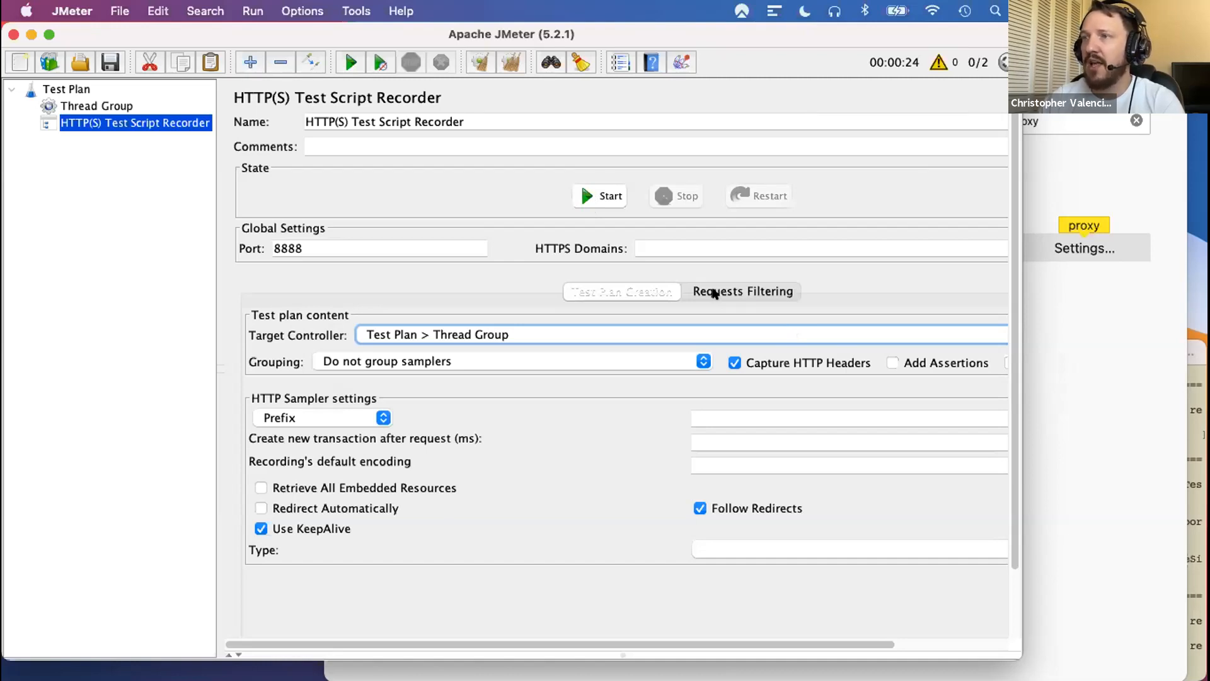
- Add the suggested excludes to the recorder's URL patterns to exclude under request filtering
{"action": "left_click", "coordinate": [715, 292]}
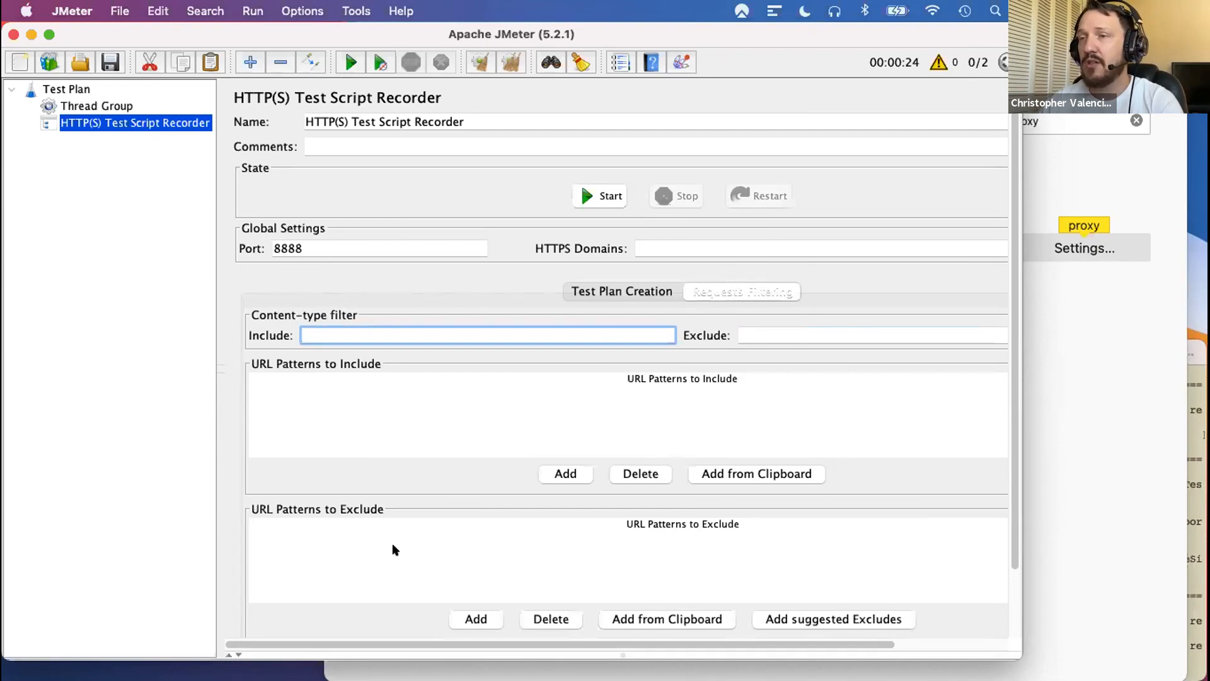
{"action": "left_click", "coordinate": [815, 620]}
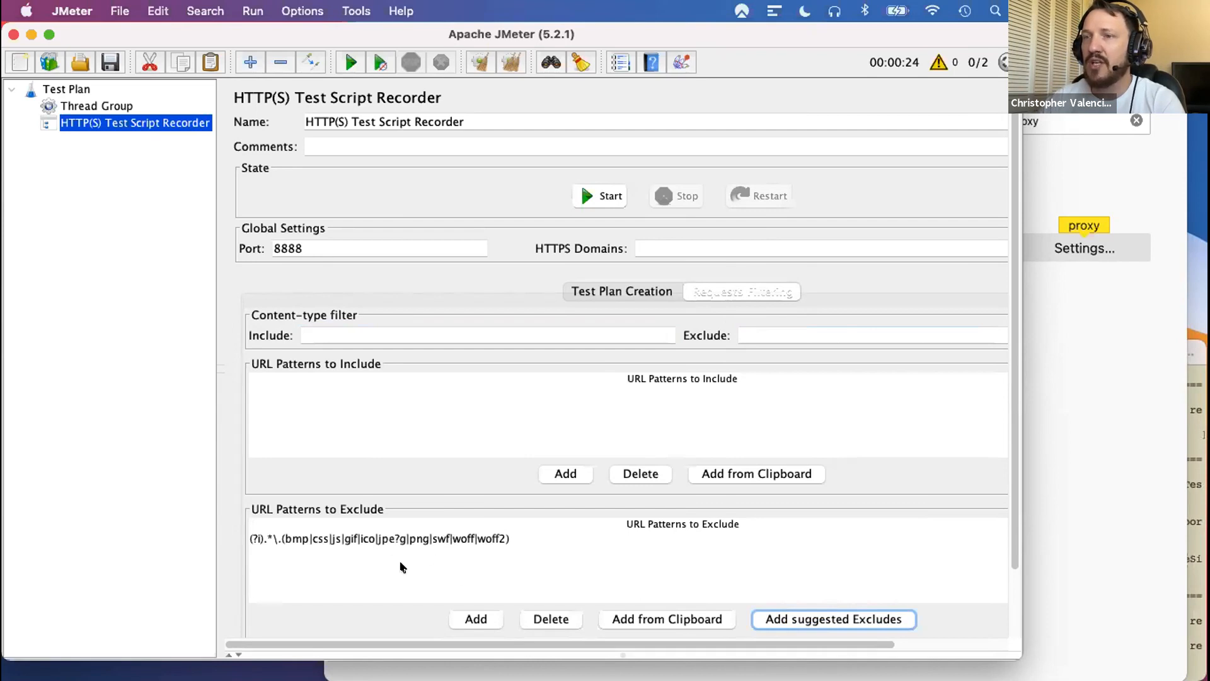
{"action": "left_click", "coordinate": [605, 291]}
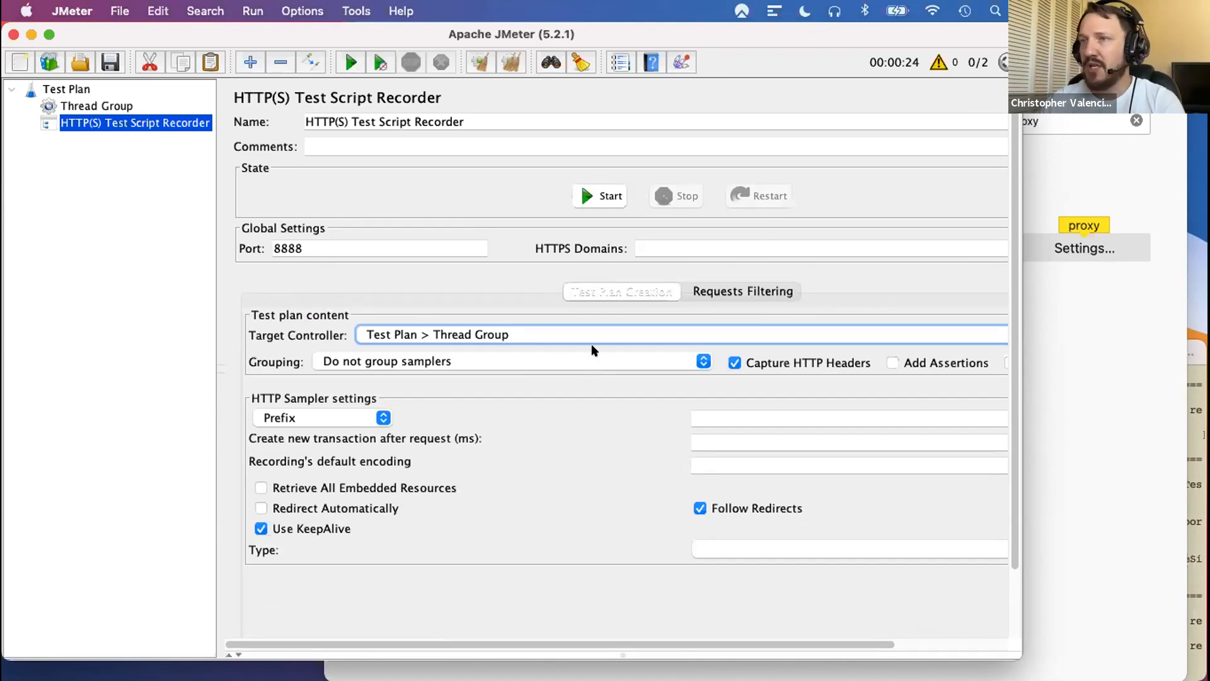
- Start the HTTP(S) Test Script Recorder and accept the root CA certificate notice
{"action": "left_click", "coordinate": [582, 196]}
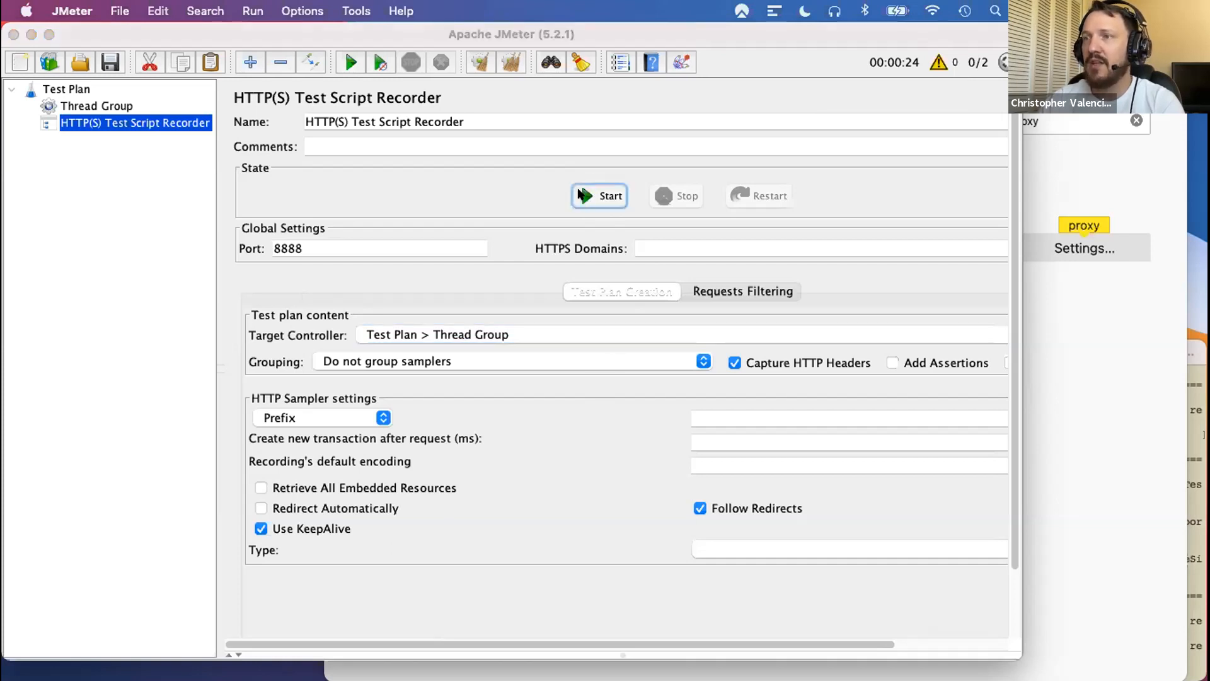
{"action": "left_click_drag", "start_coordinate": [637, 270], "coordinate": [597, 197]}
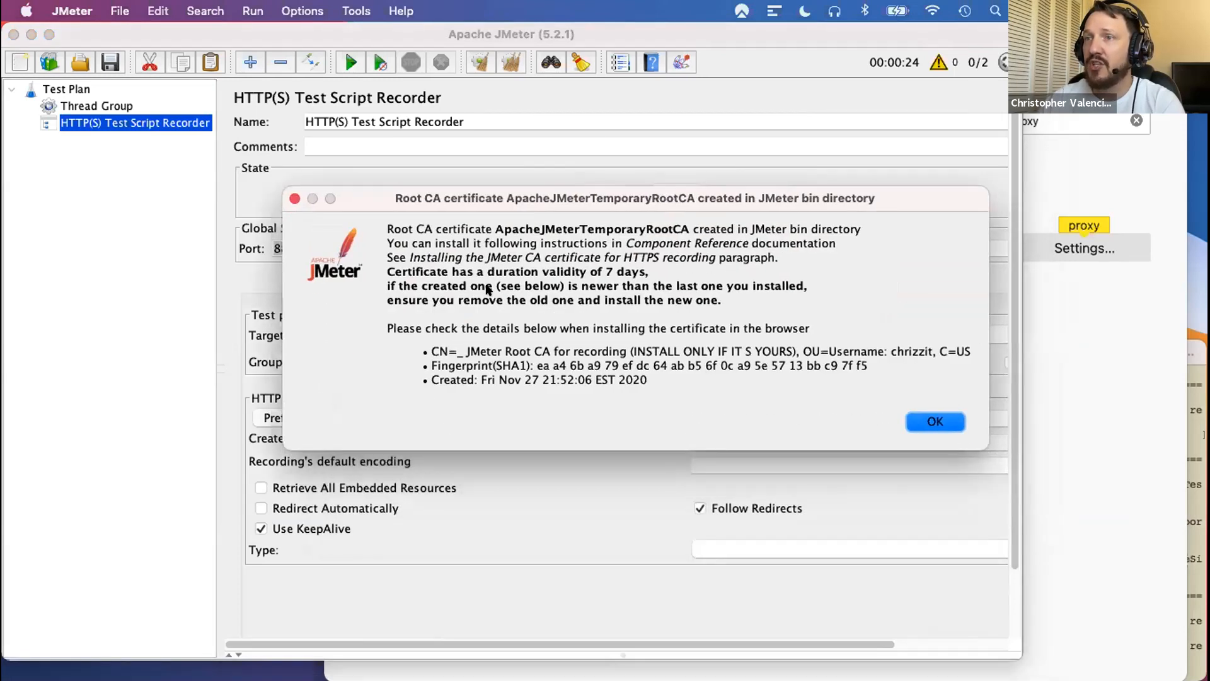
{"action": "left_click", "coordinate": [932, 421]}
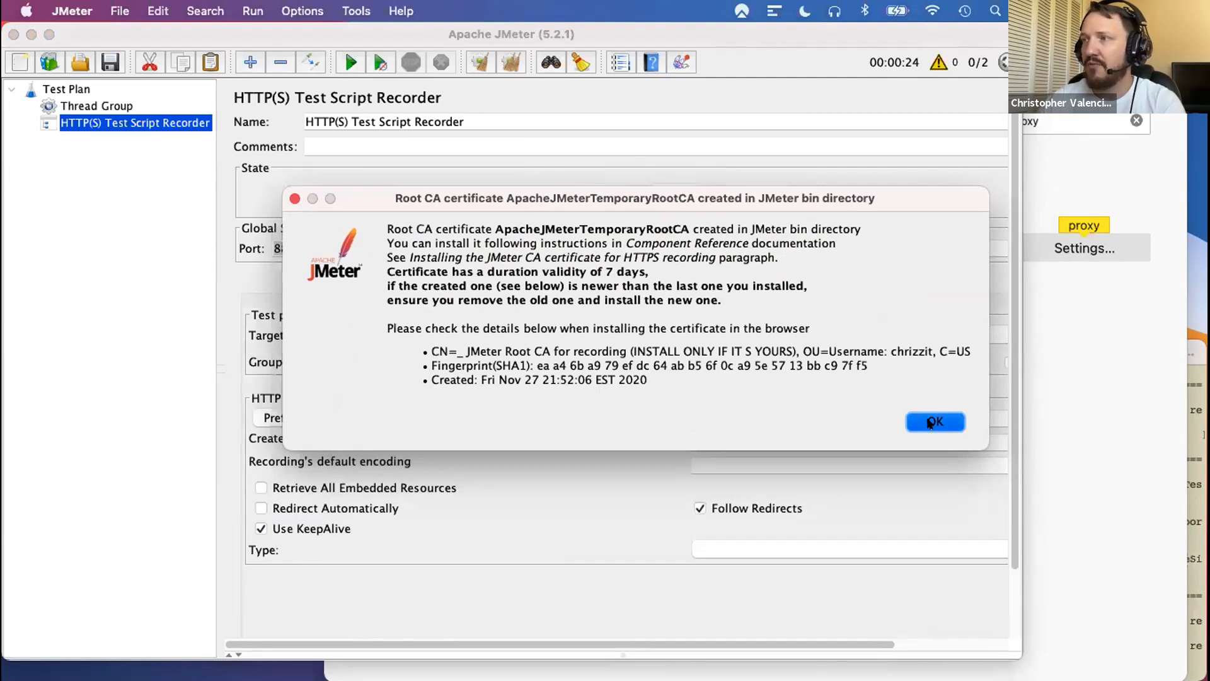
- Open blazedemo.com in Firefox's BlazeDemo tab, expand JMeter's Thread Group to check the recorded request, and return to Firefox
{"action": "left_click", "coordinate": [1096, 82]}
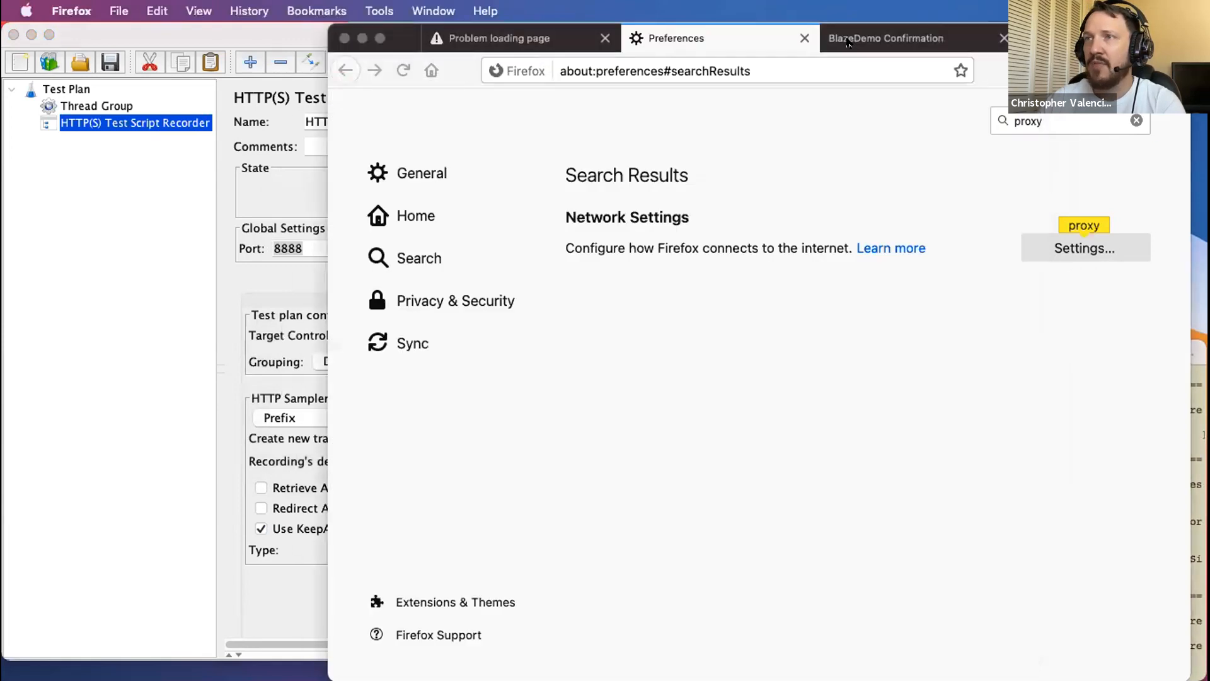
{"action": "left_click", "coordinate": [873, 35]}
{"action": "left_click", "coordinate": [719, 64]}
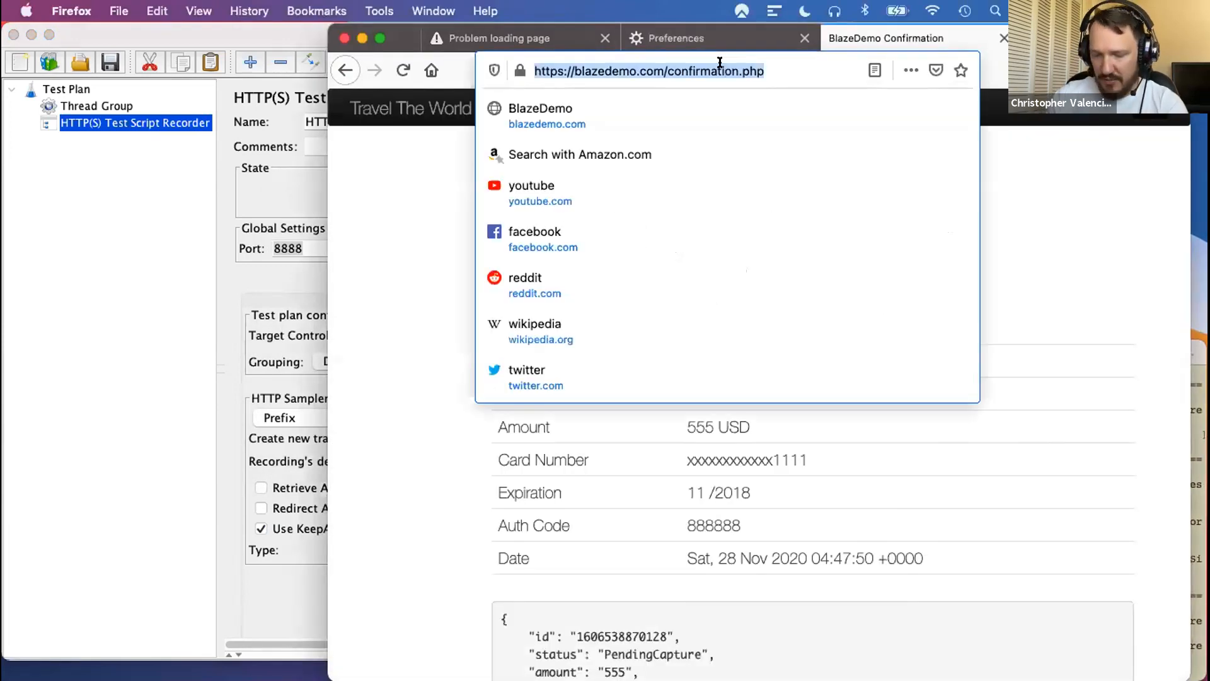
{"action": "type", "text": "blazed"}
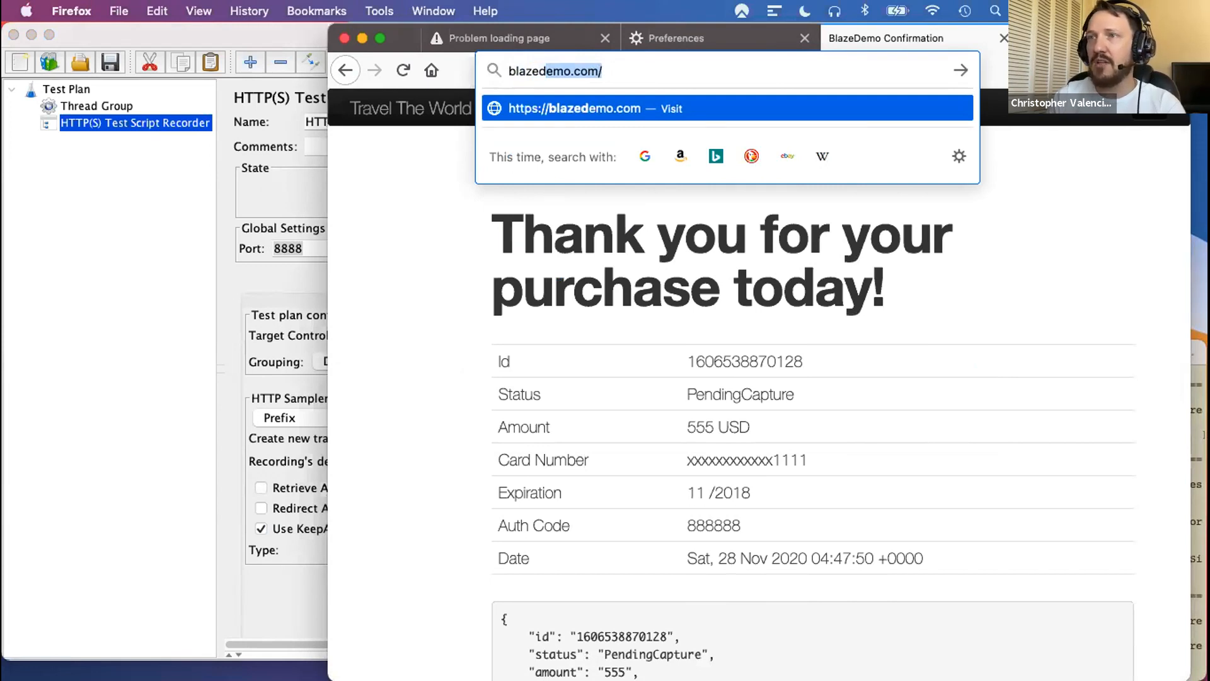
{"action": "key", "text": "Return"}
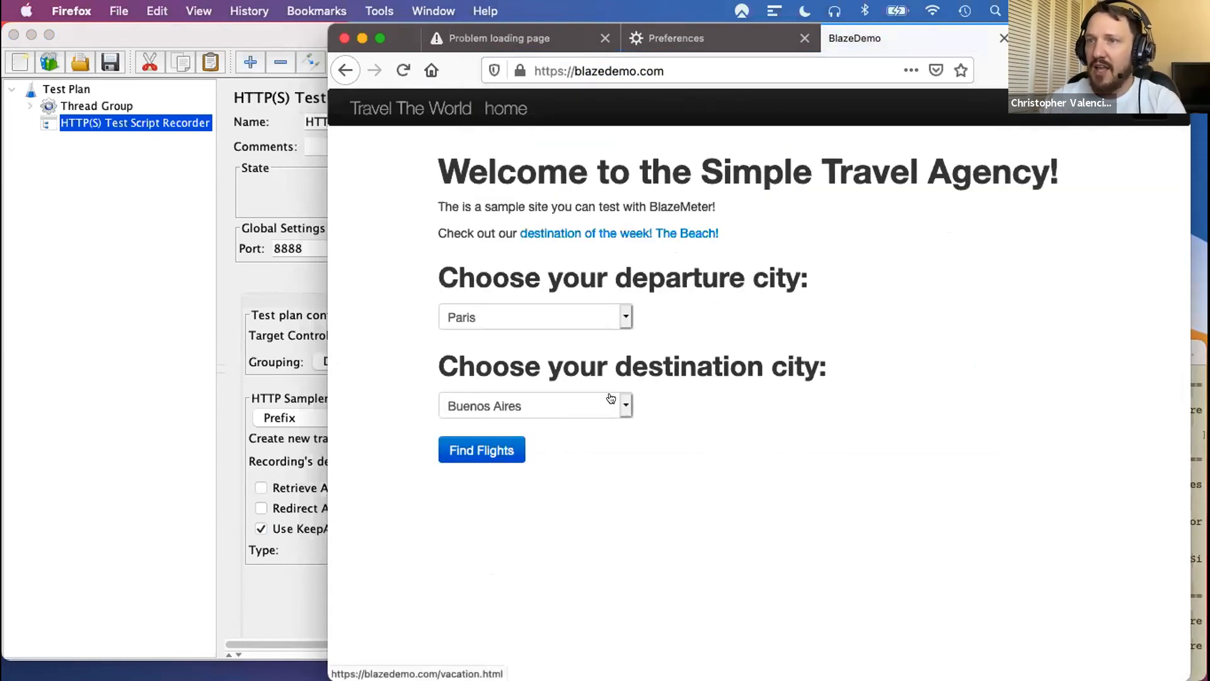
{"action": "left_click", "coordinate": [25, 107]}
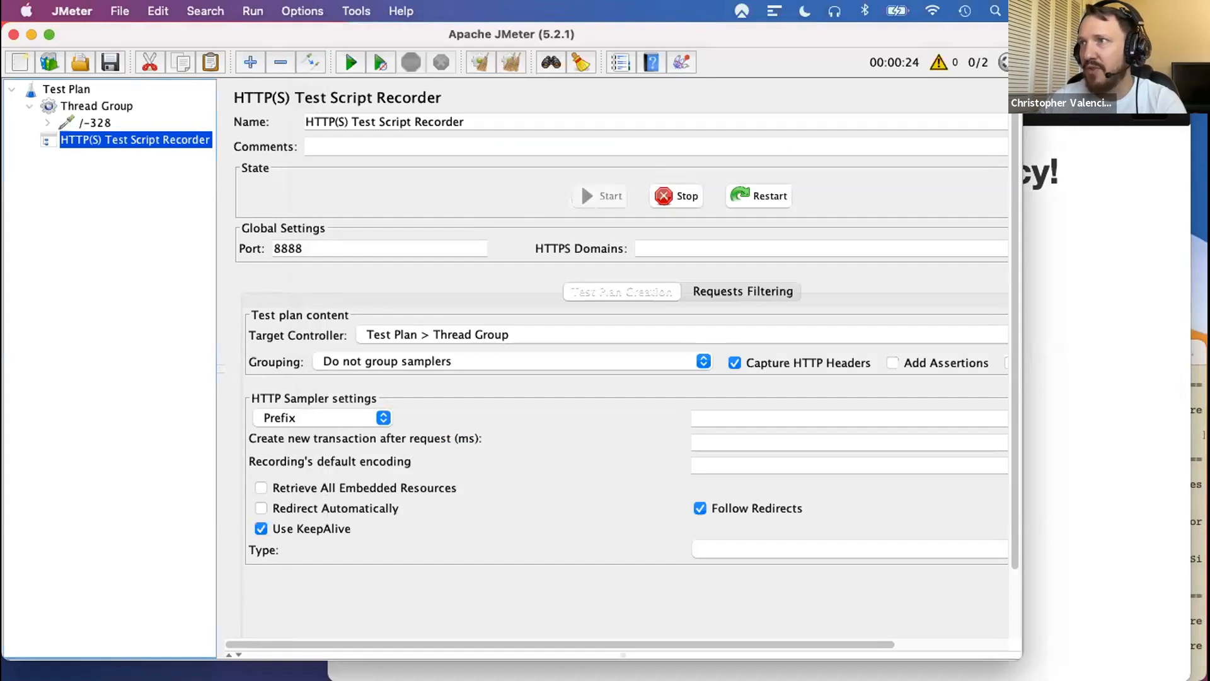
{"action": "left_click", "coordinate": [1065, 120]}
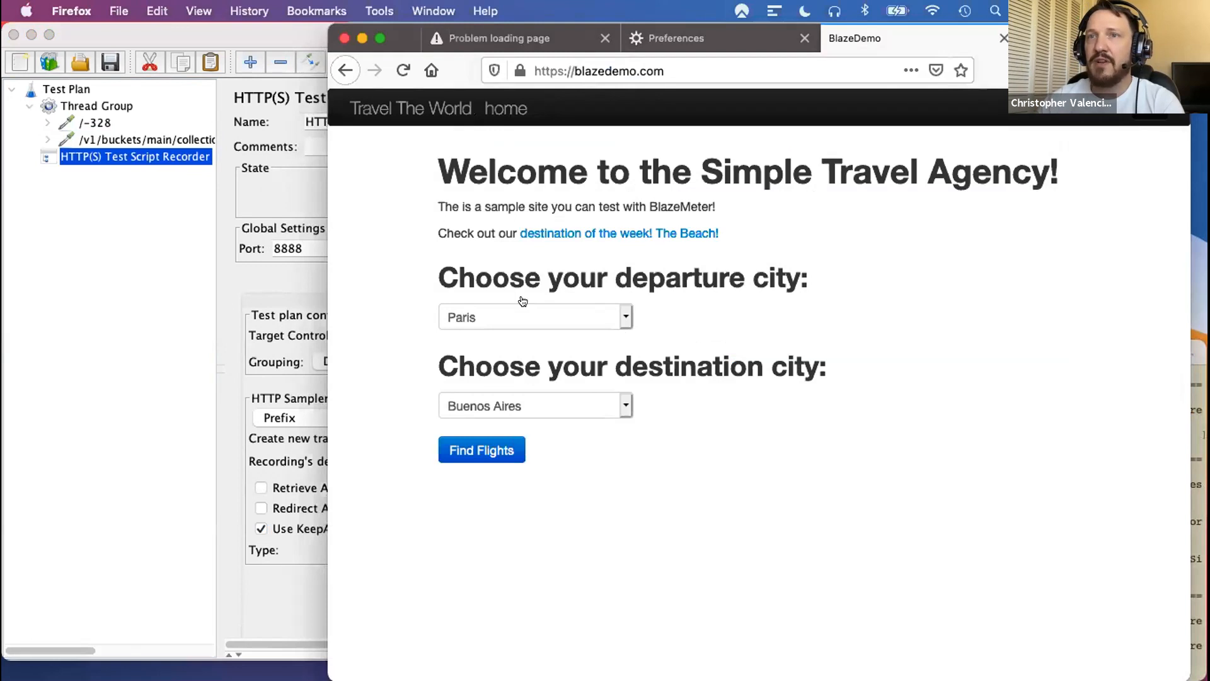
- Find flights from Boston to Berlin on BlazeDemo and choose the Aer Lingus flight 9696
{"action": "left_click", "coordinate": [623, 318]}
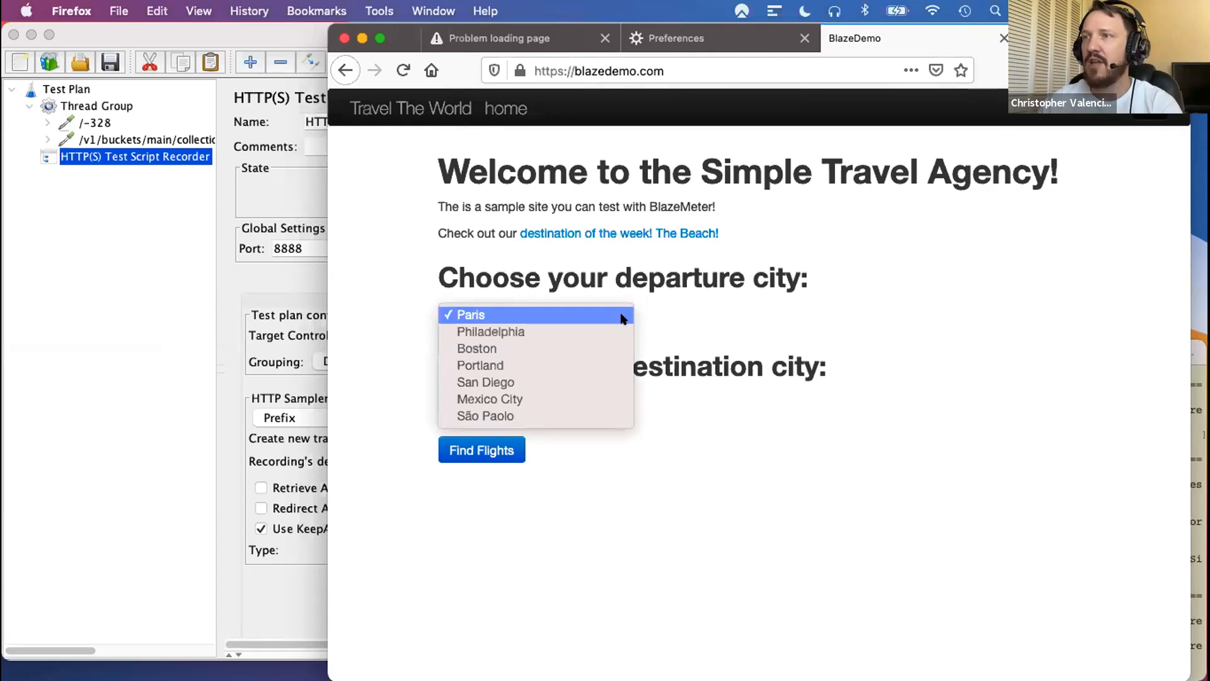
{"action": "left_click", "coordinate": [490, 349]}
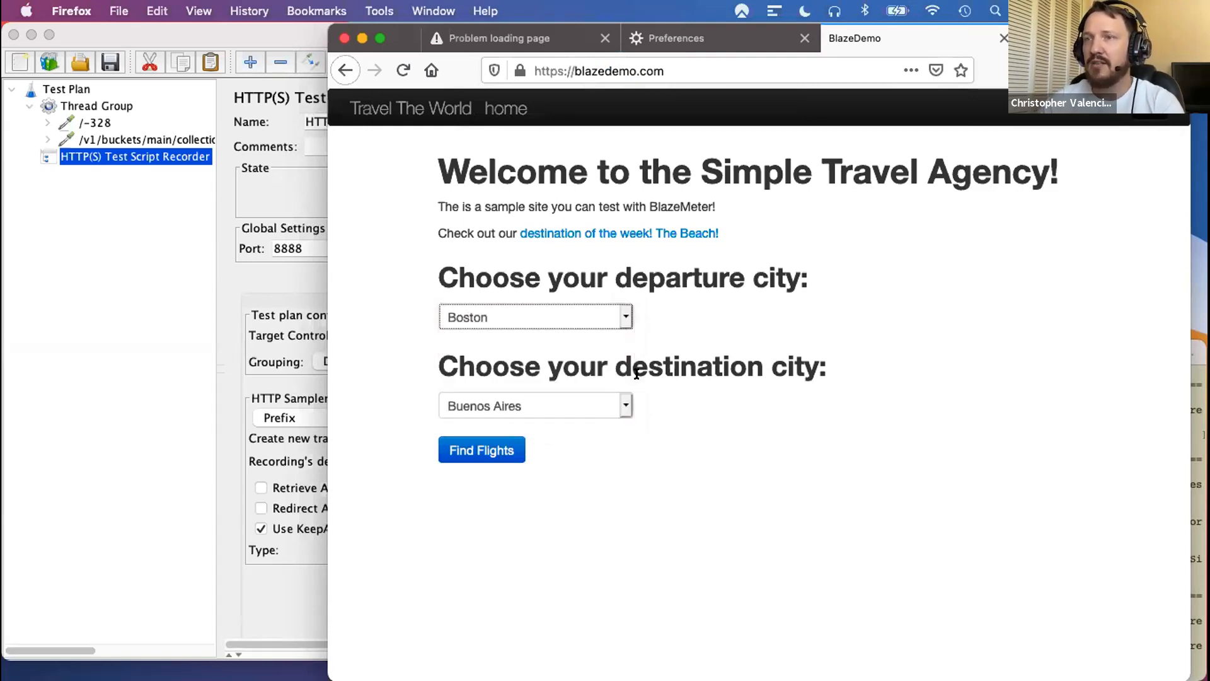
{"action": "left_click", "coordinate": [625, 406]}
{"action": "left_click", "coordinate": [542, 455]}
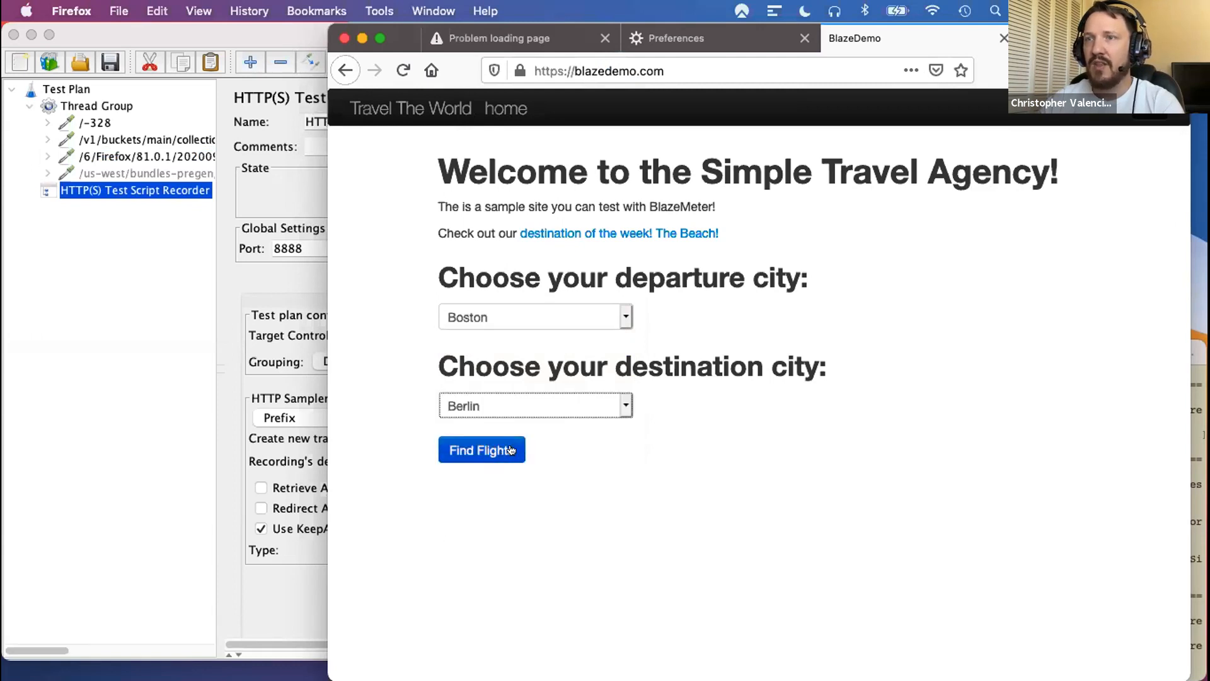
{"action": "left_click", "coordinate": [513, 451]}
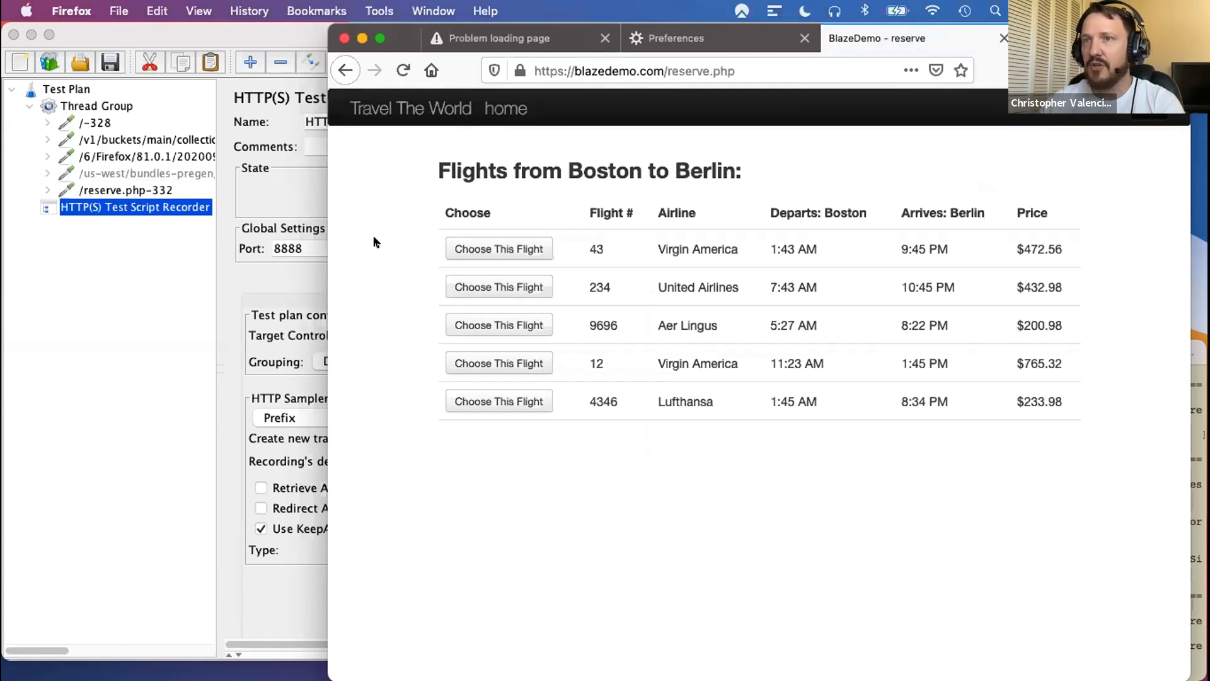
{"action": "left_click", "coordinate": [510, 326]}
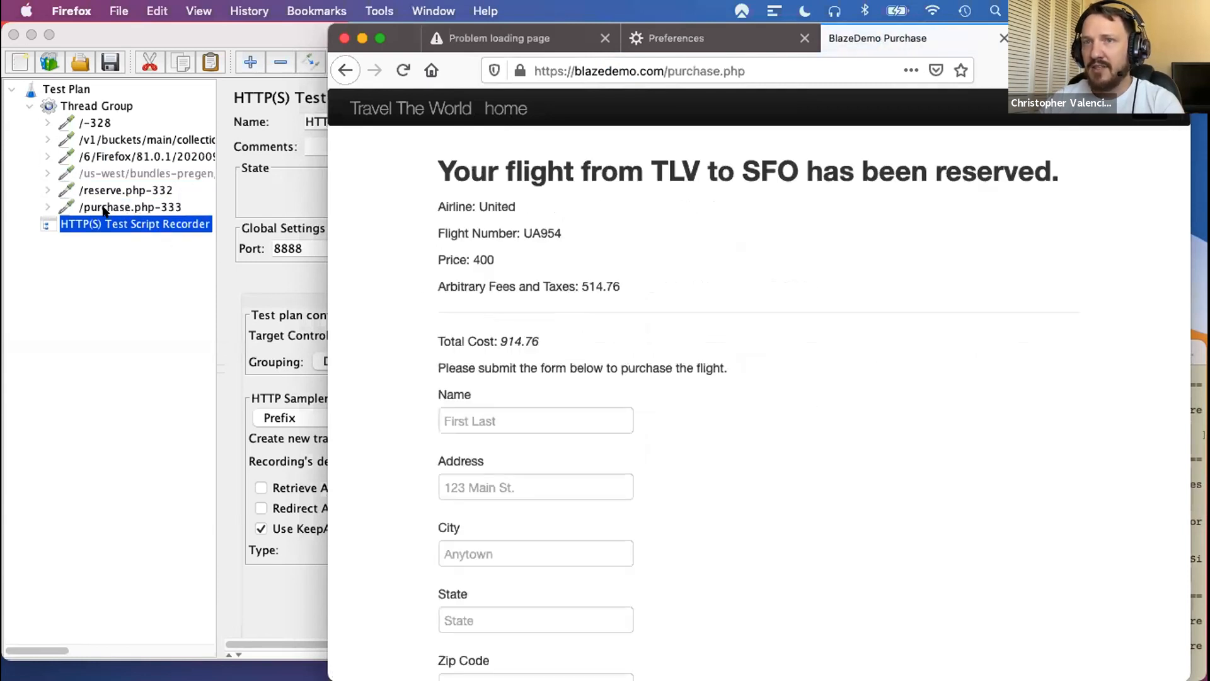
- Fill in the purchaser's name, street address and city in the flight purchase form
{"action": "scroll", "coordinate": [765, 395], "scroll_direction": "down", "scroll_amount": 2}
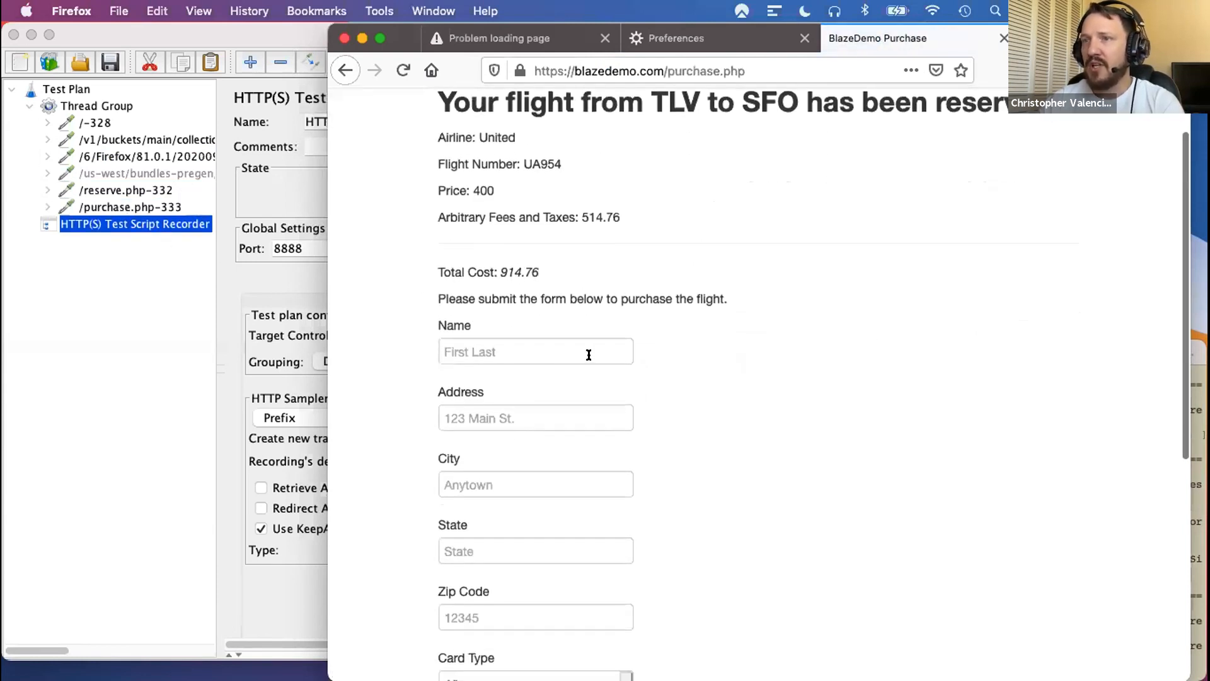
{"action": "left_click", "coordinate": [589, 351]}
{"action": "type", "text": "Joe"}
{"action": "key", "text": "Tab"}
{"action": "type", "text": "123 "}
{"action": "type", "text": "main"}
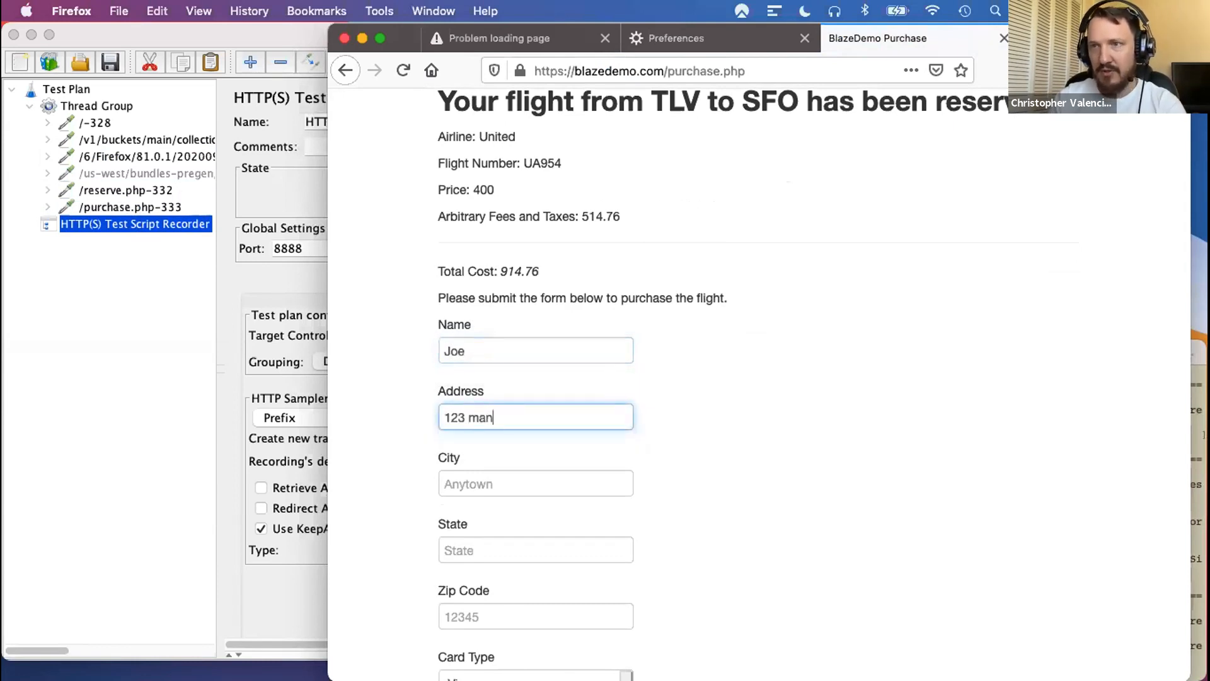
{"action": "key", "text": "Tab"}
{"action": "type", "text": "anyton"}
{"action": "key", "text": "BackSpace"}
{"action": "key", "text": "BackSpace"}
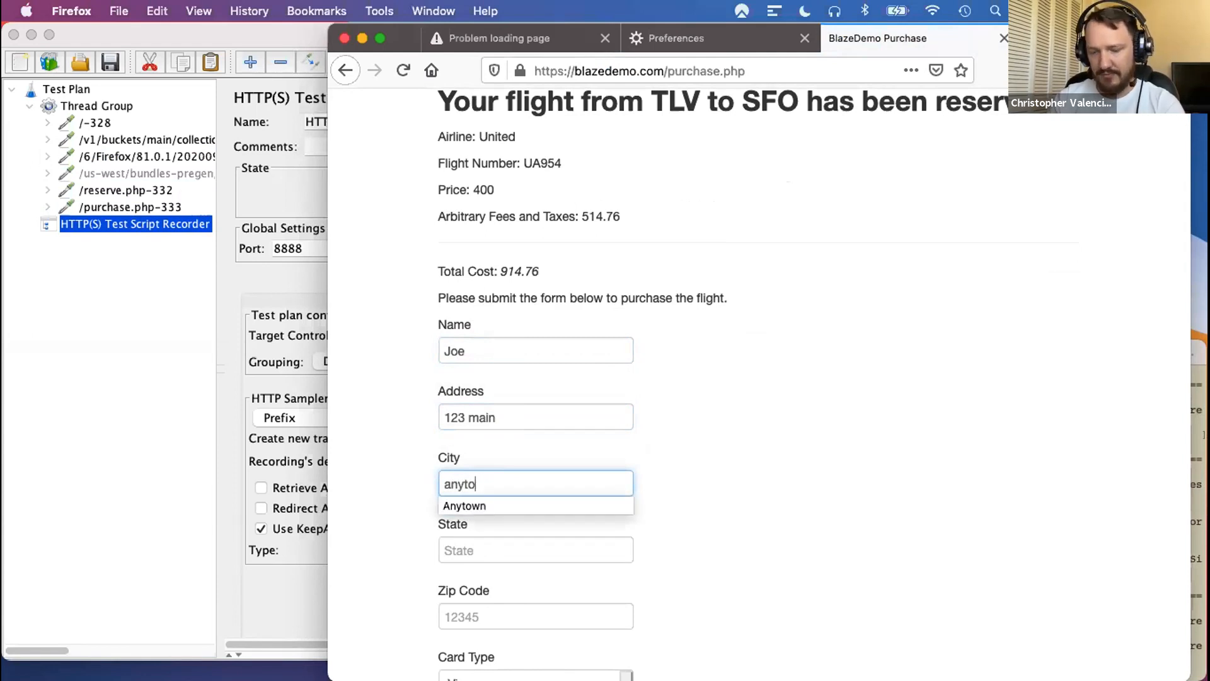
- Fill in the purchaser's state and zip code in the purchase form
{"action": "key", "text": "Tab"}
{"action": "type", "text": "sat"}
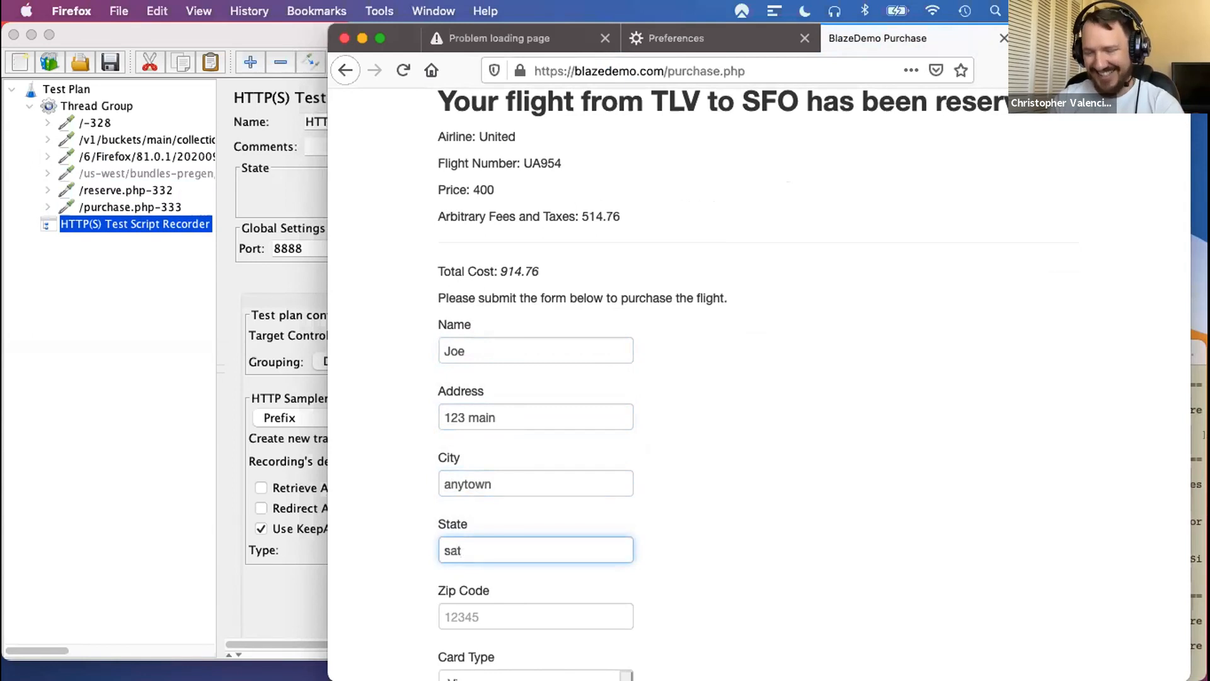
{"action": "key", "text": "BackSpace"}
{"action": "key", "text": "BackSpace"}
{"action": "key", "text": "BackSpace"}
{"action": "key", "text": "BackSpace"}
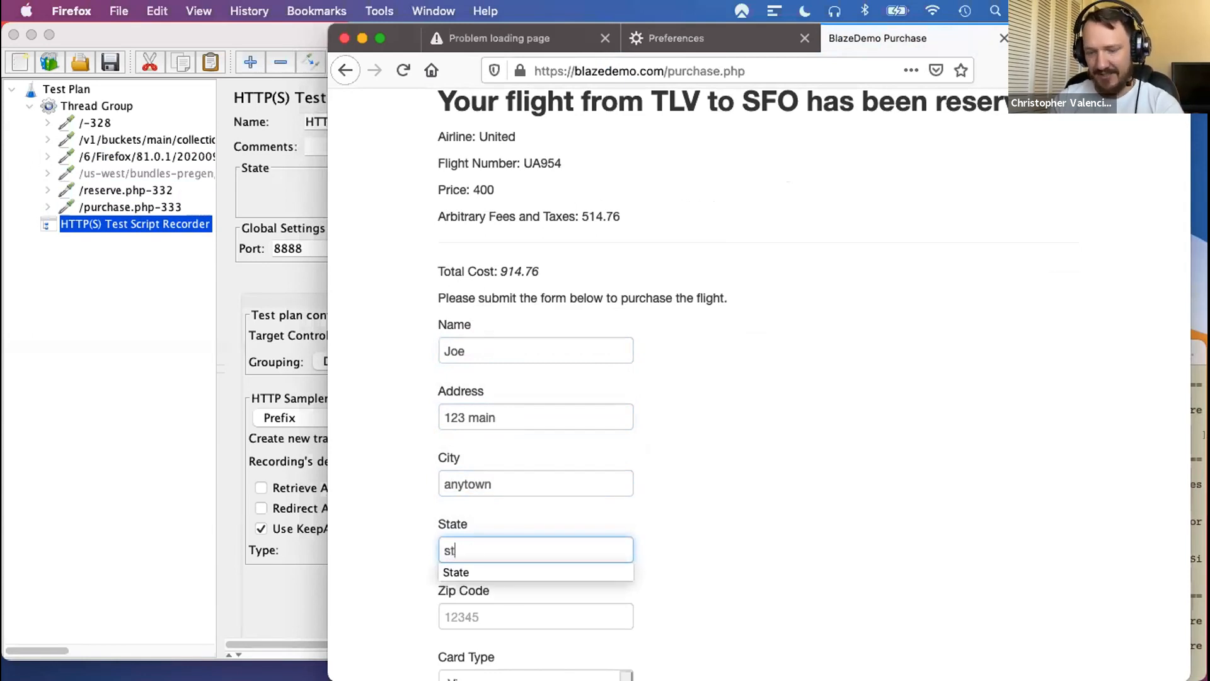
{"action": "key", "text": "Tab"}
{"action": "type", "text": "12"}
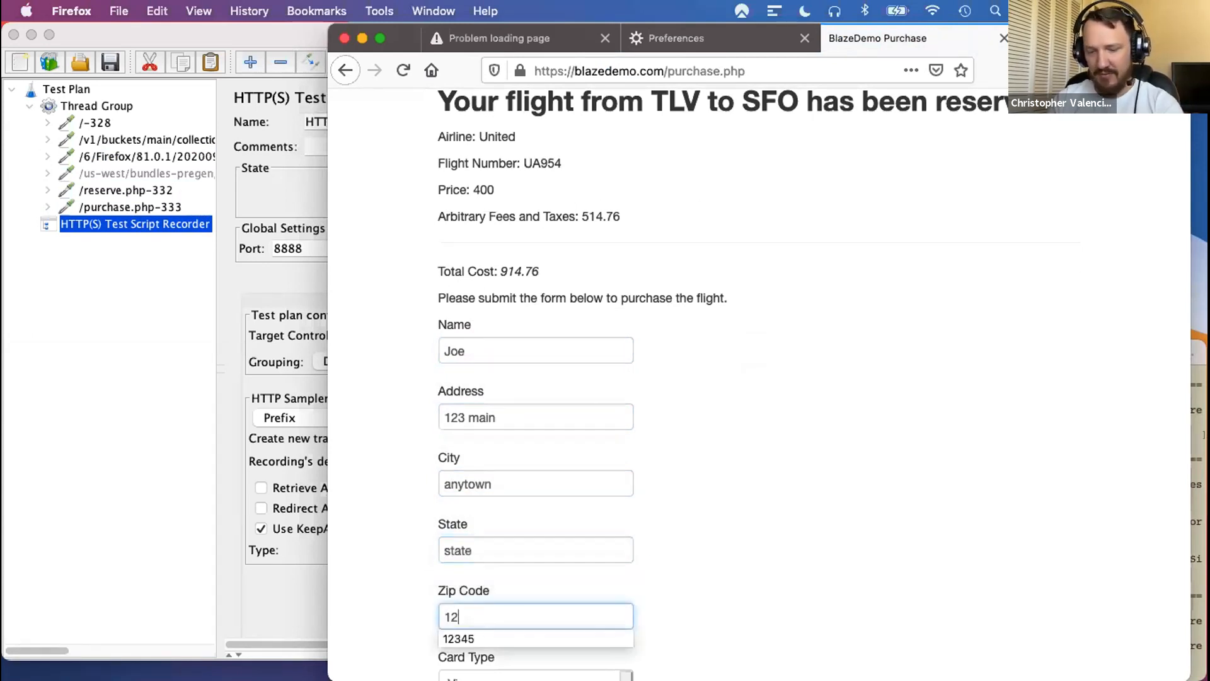
{"action": "type", "text": "345"}
{"action": "key", "text": "Tab"}
{"action": "key", "text": "Tab"}
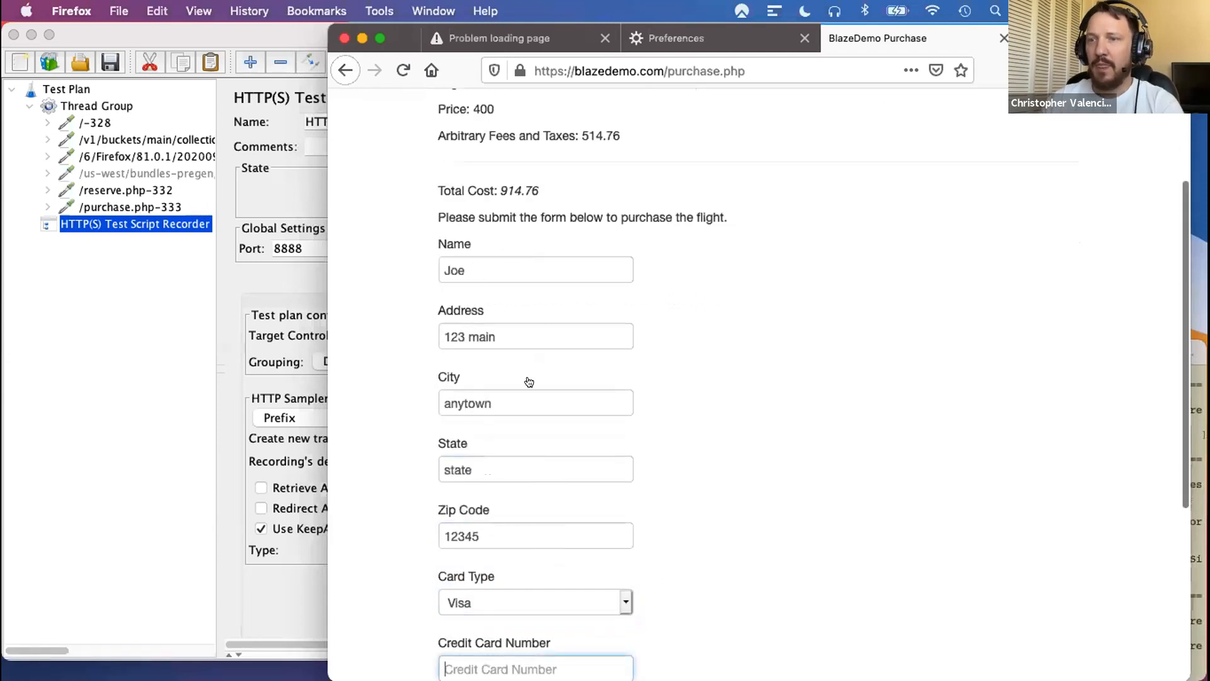
- Enter the credit card number and set the card's expiry year to 2022, leaving the card type and month at their defaults
{"action": "scroll", "coordinate": [694, 499], "scroll_direction": "down", "scroll_amount": 2}
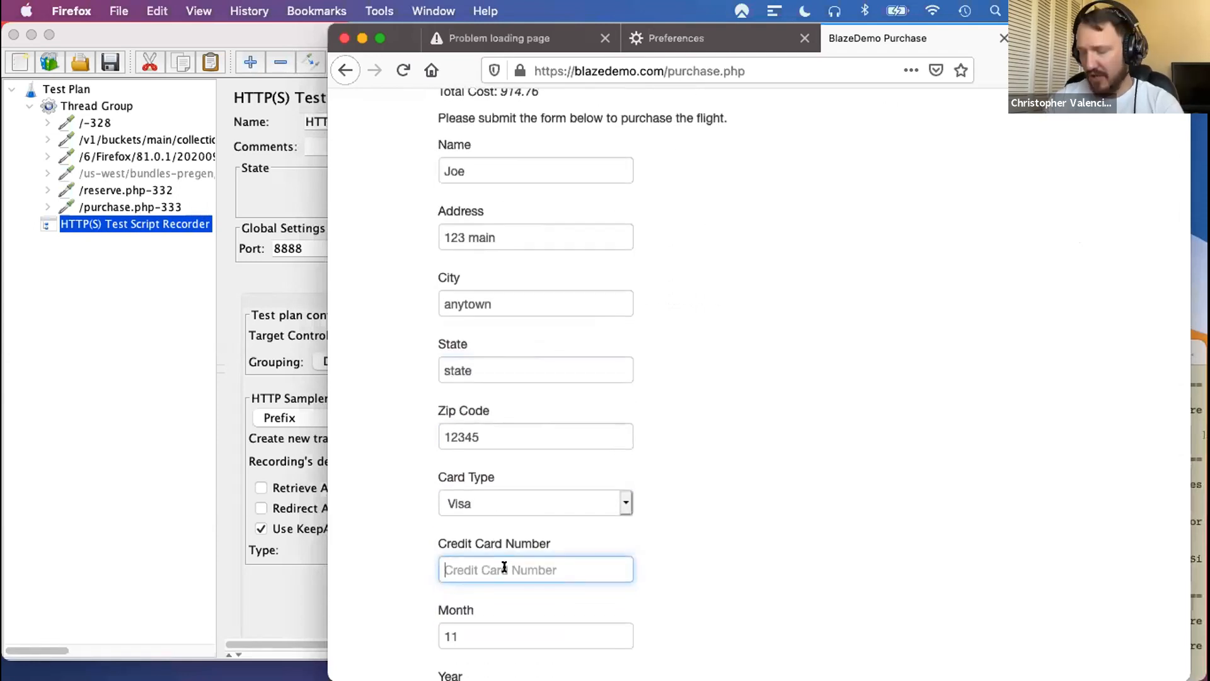
{"action": "type", "text": "4444"}
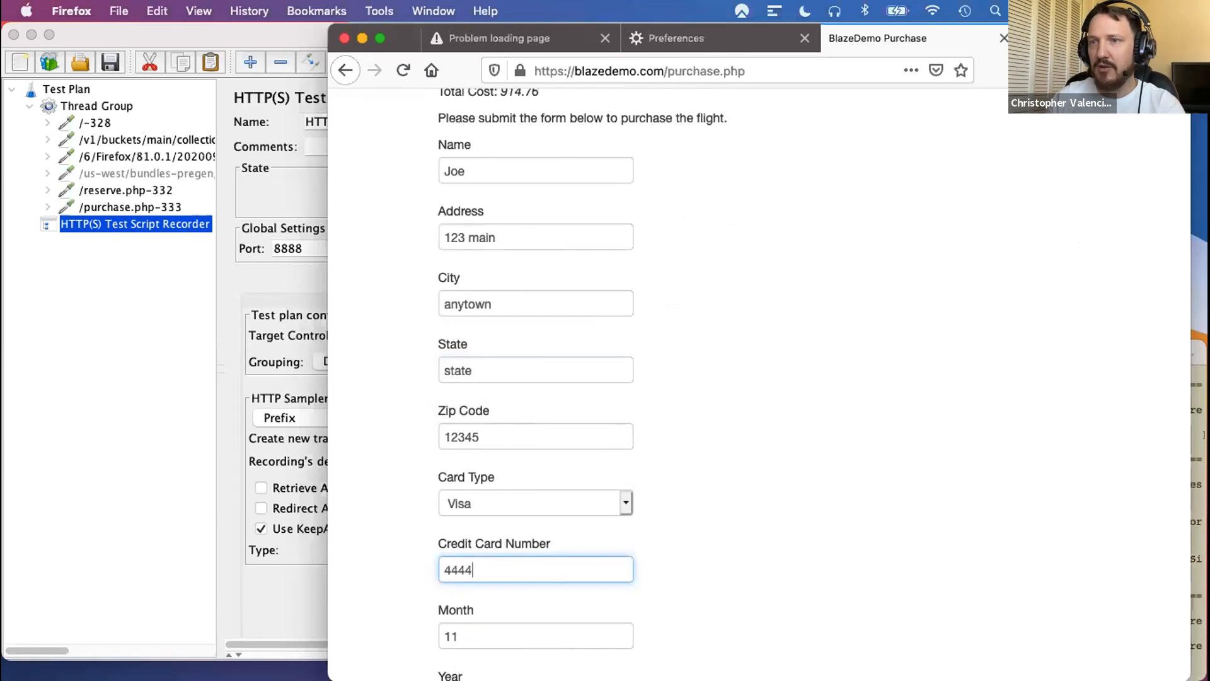
{"action": "type", "text": "123412341234"}
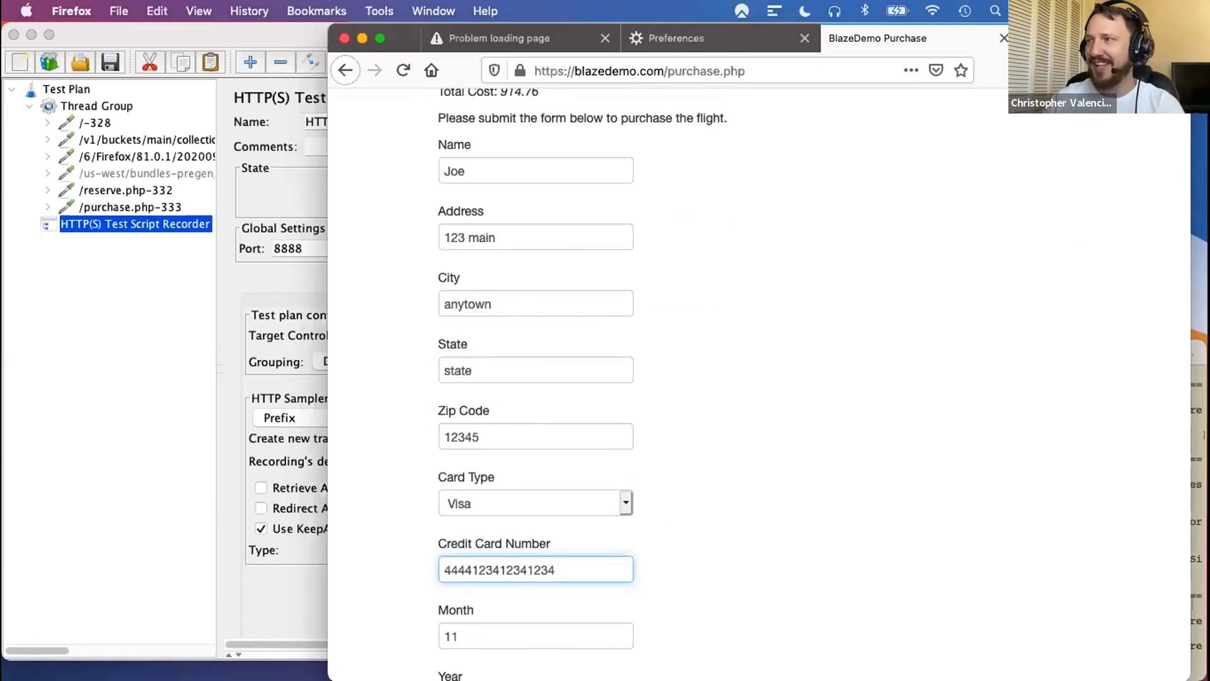
{"action": "scroll", "coordinate": [793, 533], "scroll_direction": "down", "scroll_amount": 3}
{"action": "key", "text": "Tab"}
{"action": "key", "text": "Tab"}
{"action": "type", "text": "2022"}
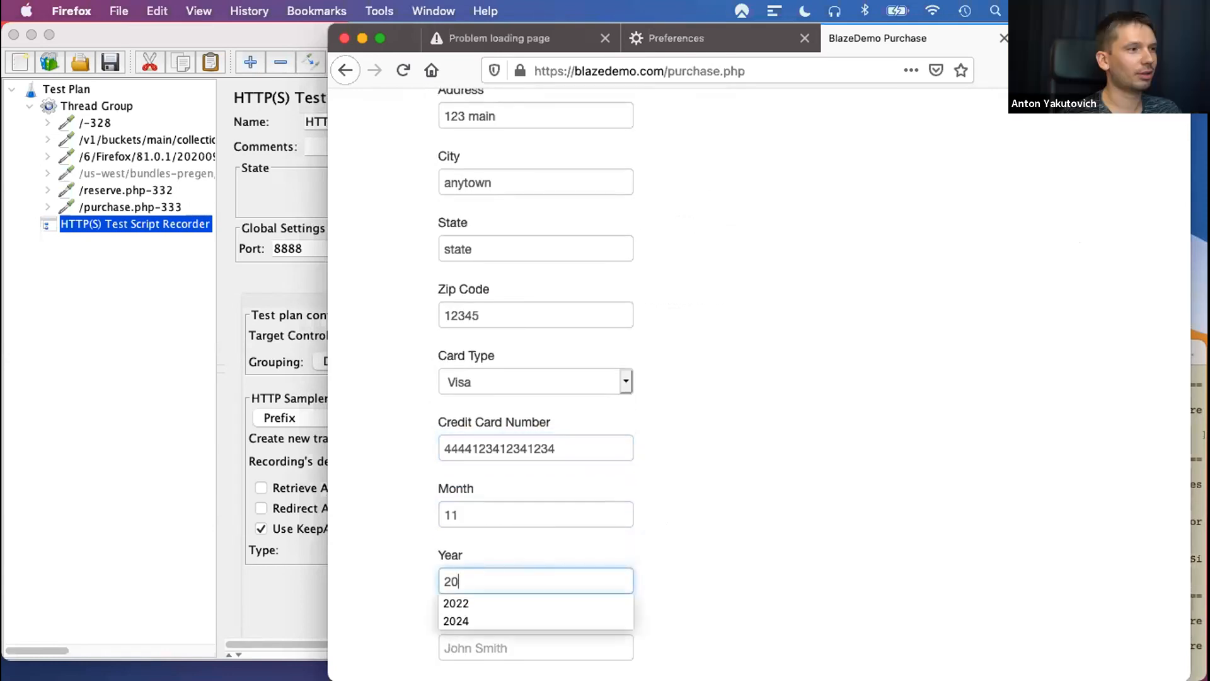
{"action": "key", "text": "Escape"}
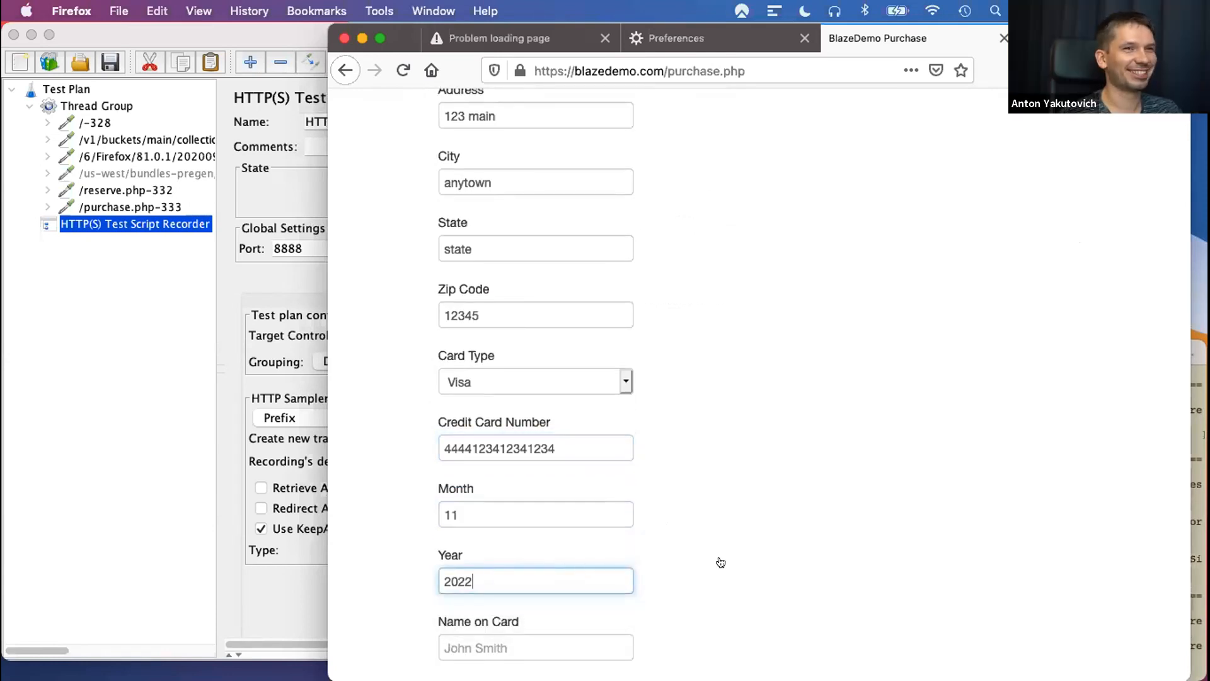
- Enter the cardholder's name in Name on Card and submit the flight purchase
{"action": "scroll", "coordinate": [718, 561], "scroll_direction": "down", "scroll_amount": 2}
{"action": "key", "text": "Tab"}
{"action": "type", "text": "Joe"}
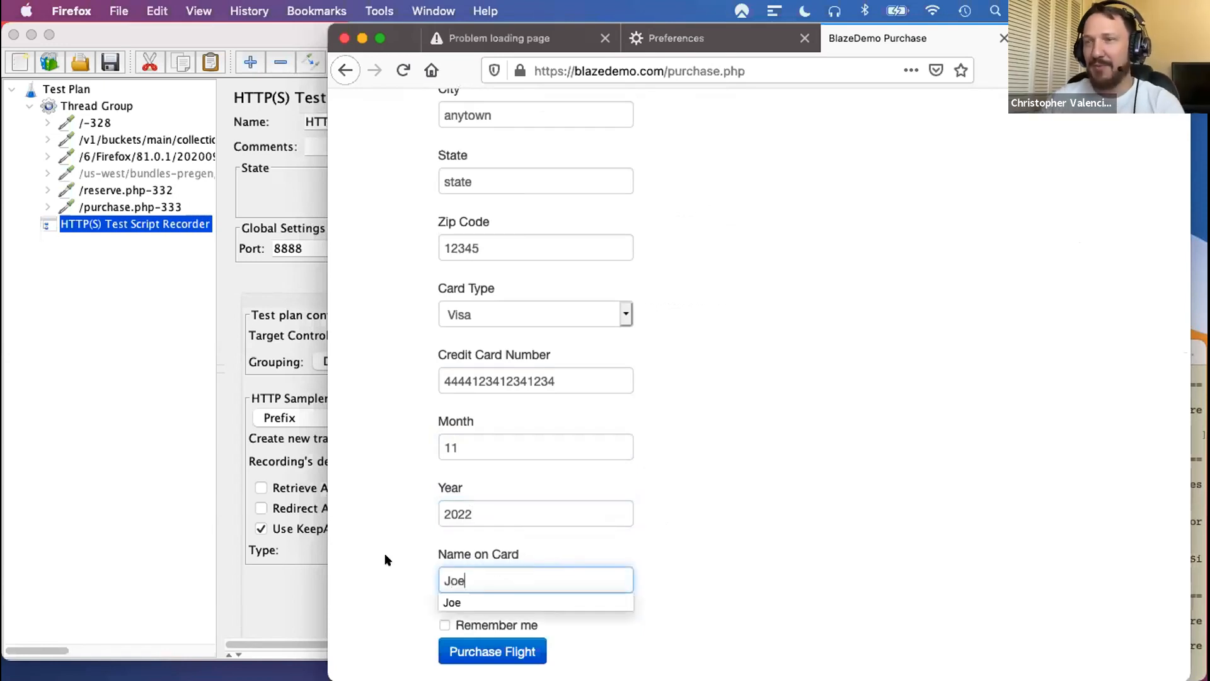
{"action": "key", "text": "Escape"}
{"action": "left_click", "coordinate": [843, 469]}
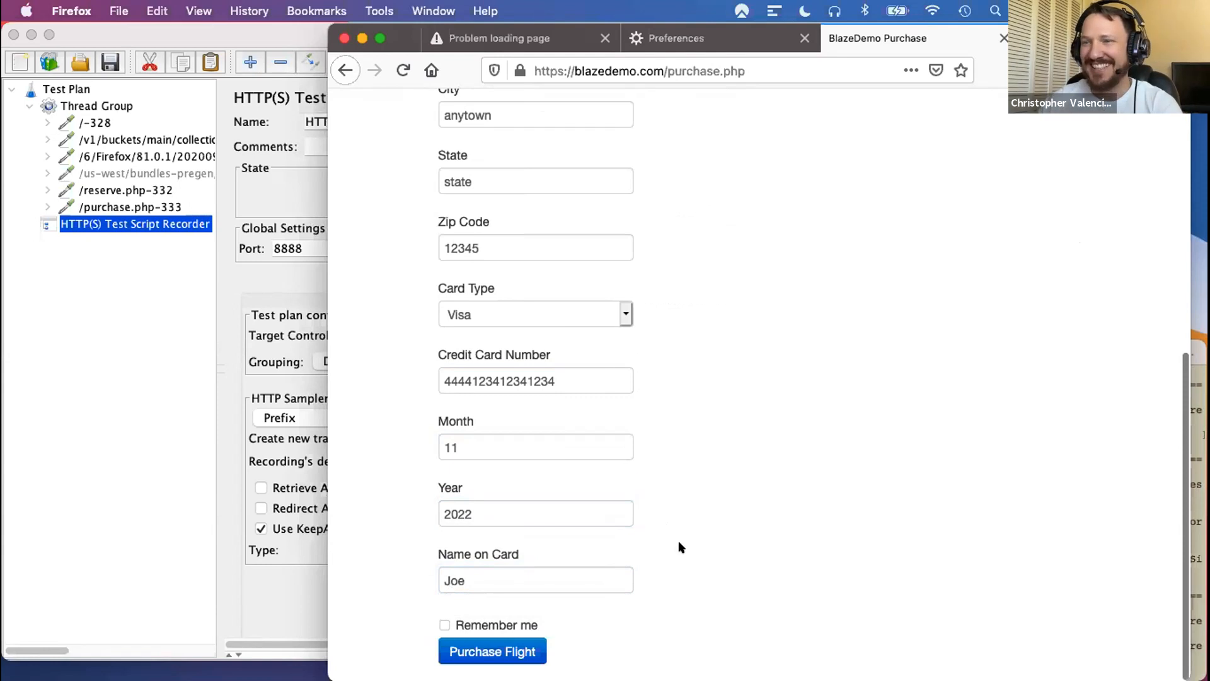
{"action": "left_click", "coordinate": [500, 651]}
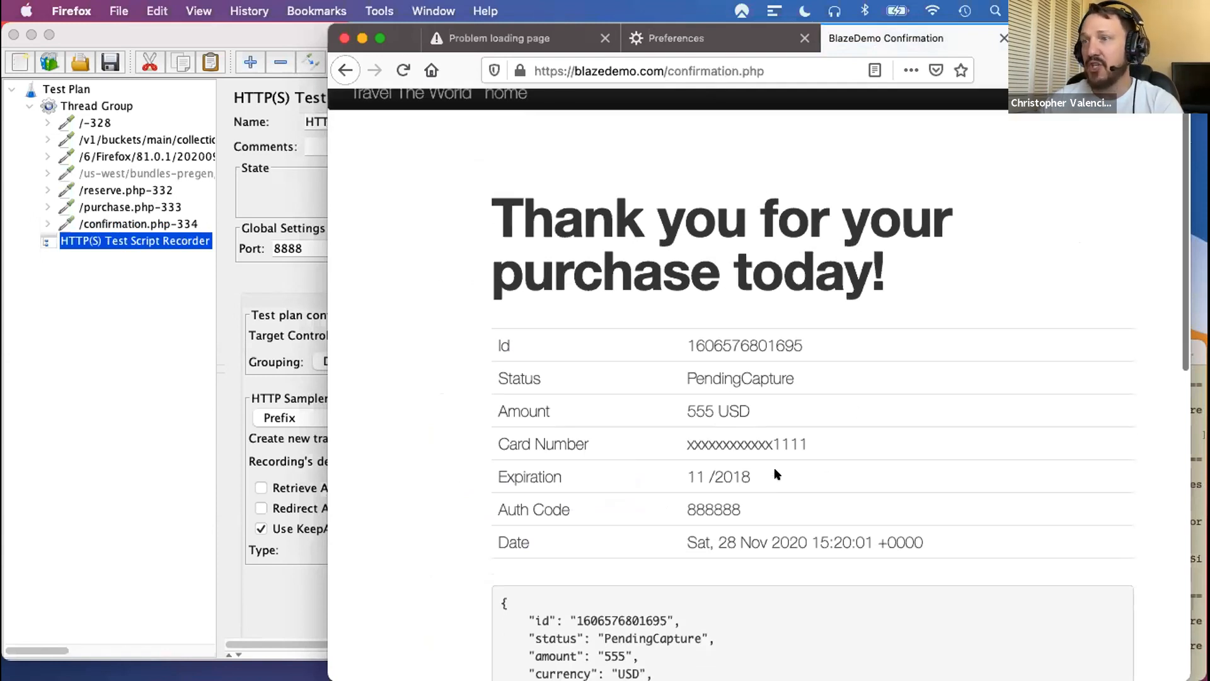
- Switch back to JMeter and stop the HTTP(S) Test Script Recorder
{"action": "scroll", "coordinate": [778, 475], "scroll_direction": "down", "scroll_amount": 3}
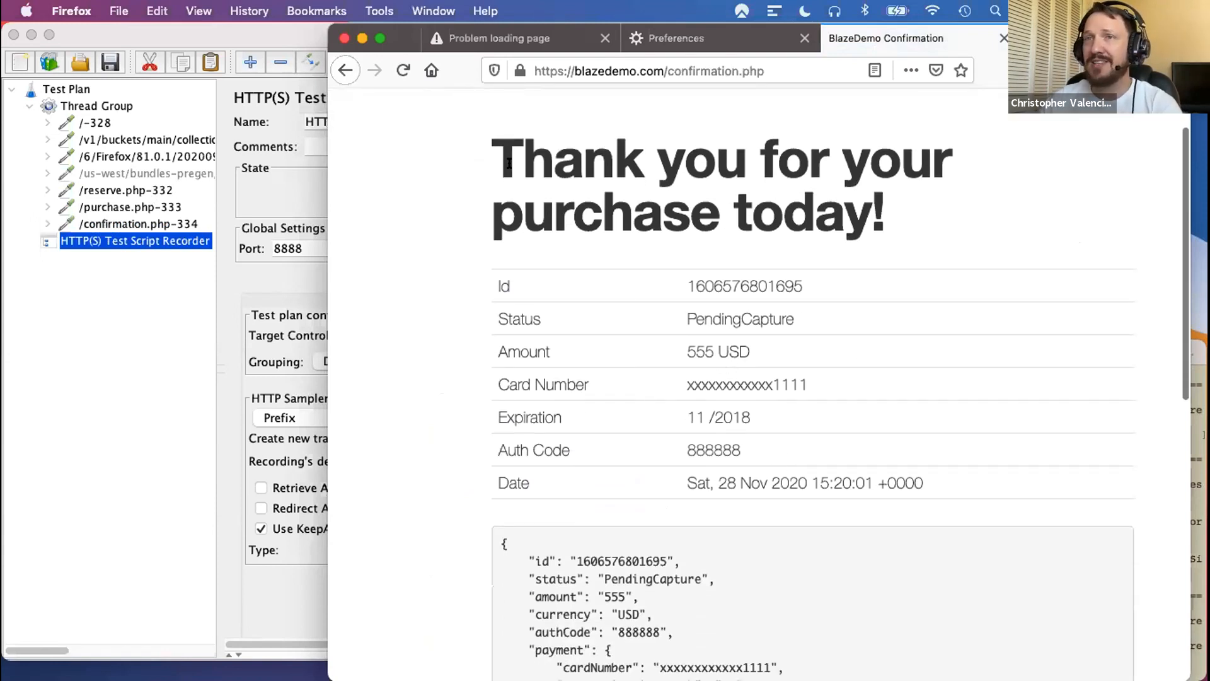
{"action": "left_click", "coordinate": [204, 29]}
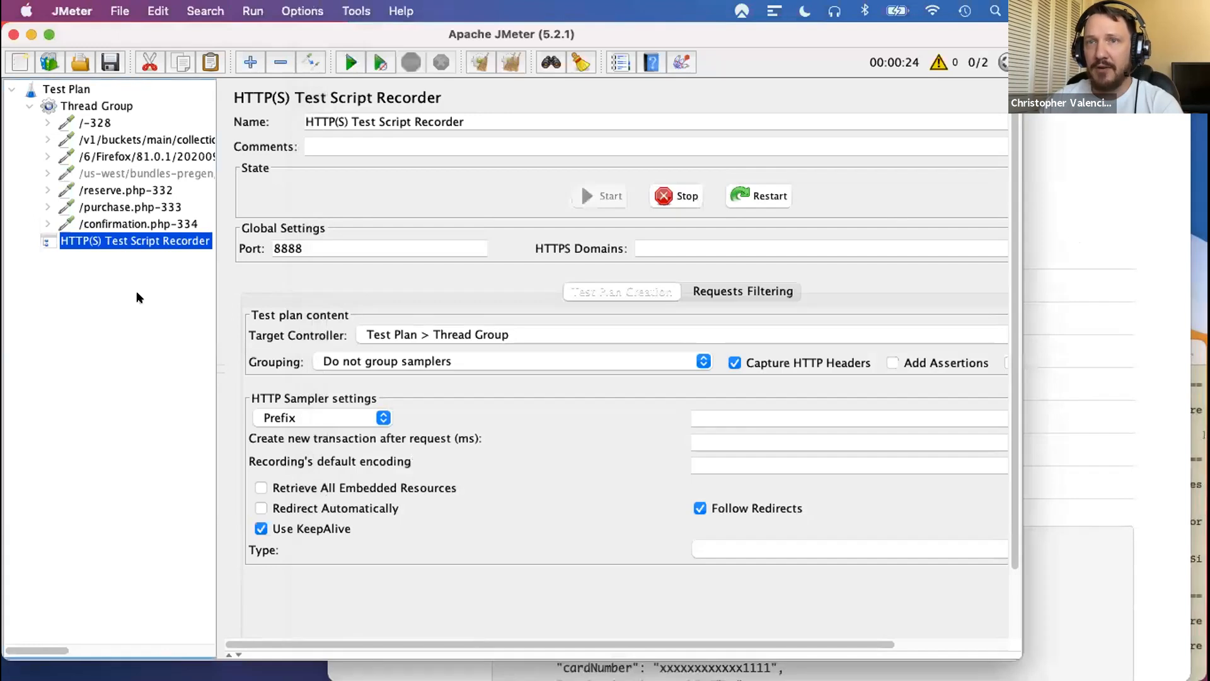
{"action": "left_click", "coordinate": [672, 195]}
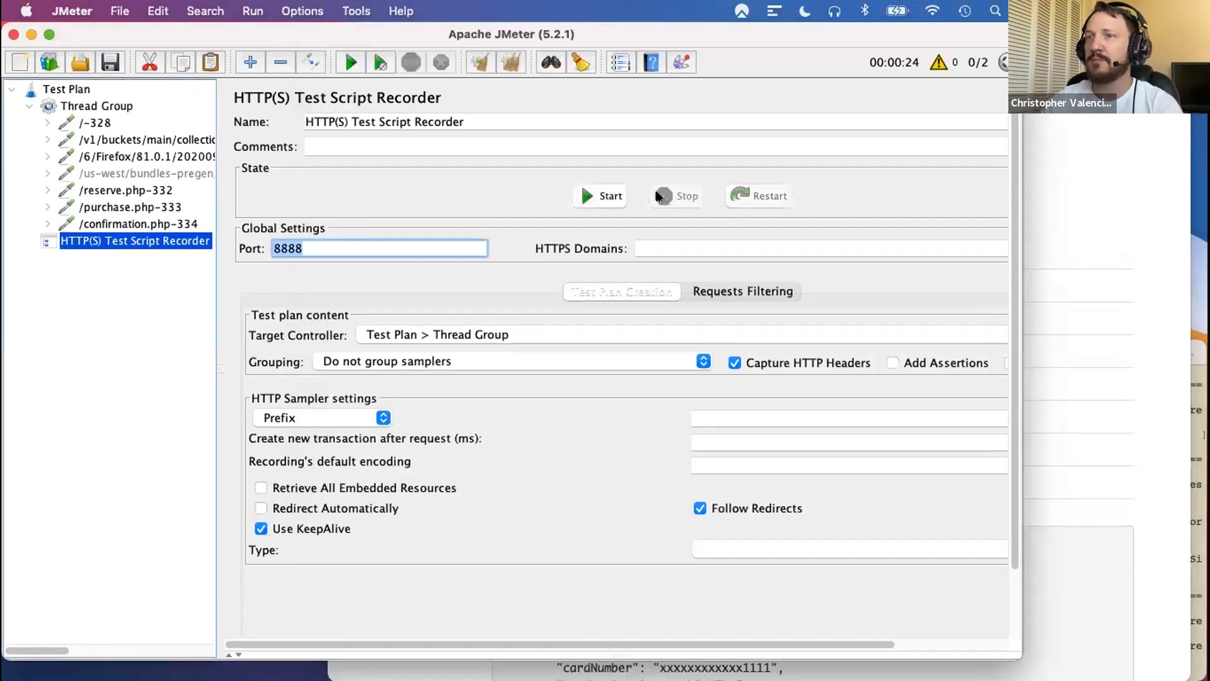
- Examine the server names and paths of the three recorded Firefox background requests between the home page and reserve.php requests
{"action": "left_click", "coordinate": [118, 136]}
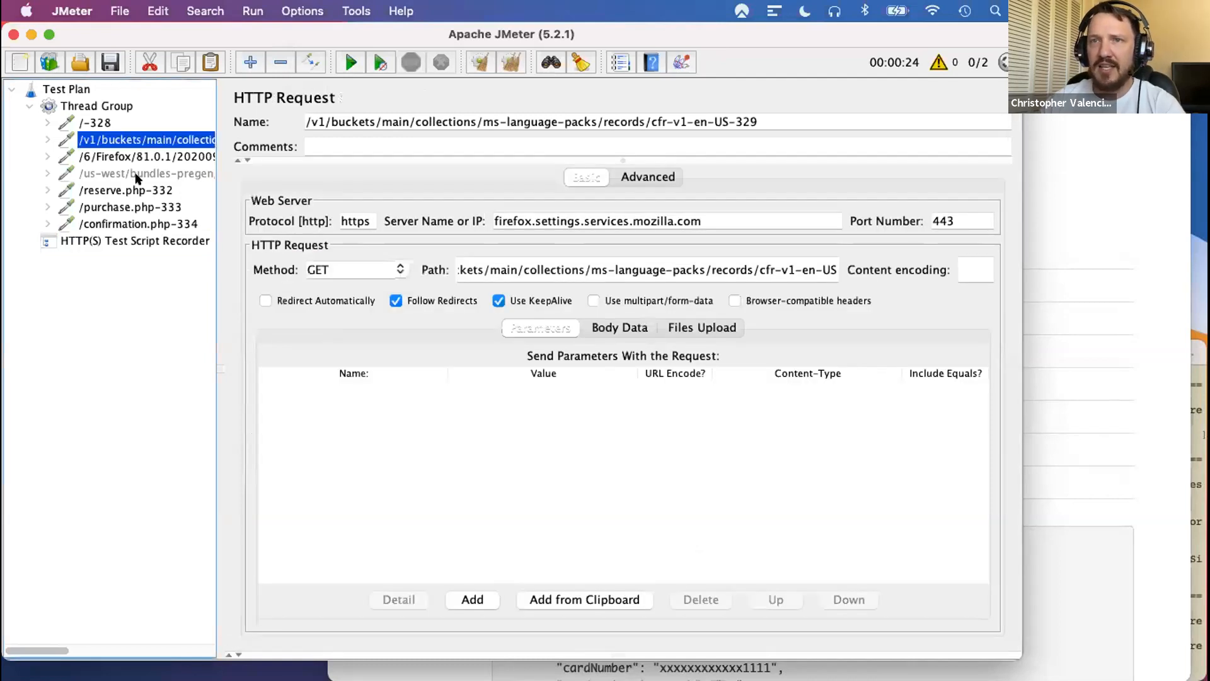
{"action": "key", "text": "Down"}
{"action": "key", "text": "Down"}
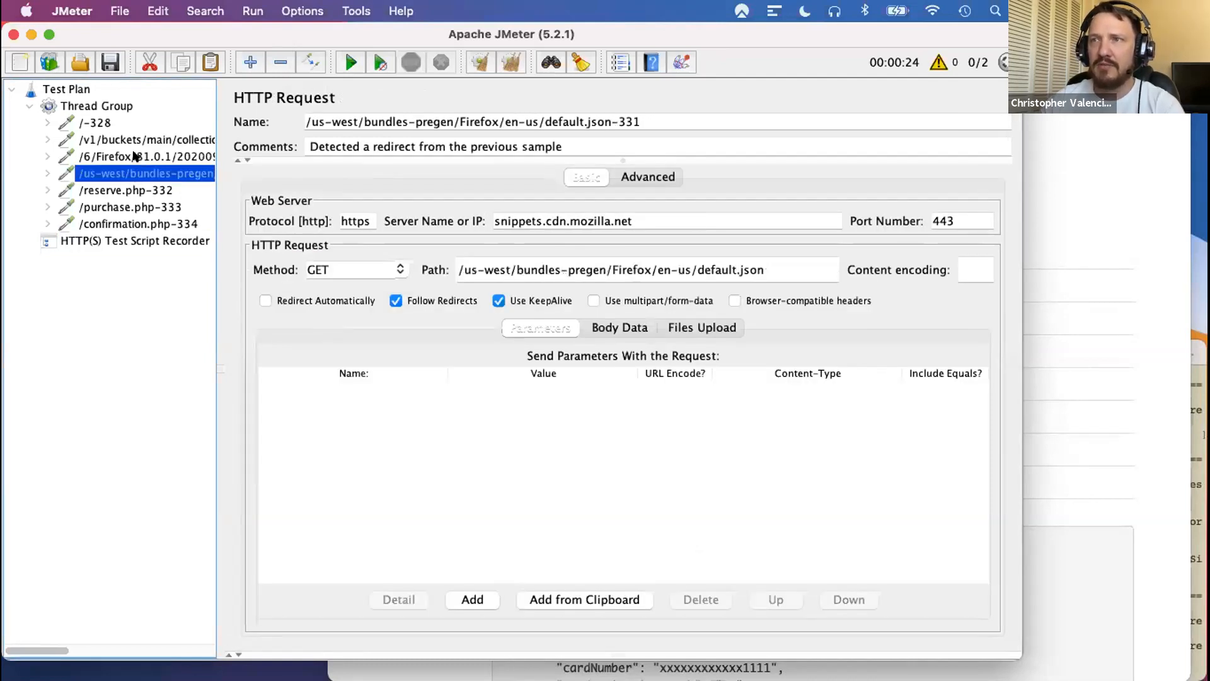
{"action": "left_click", "coordinate": [134, 156]}
{"action": "left_click", "coordinate": [135, 138]}
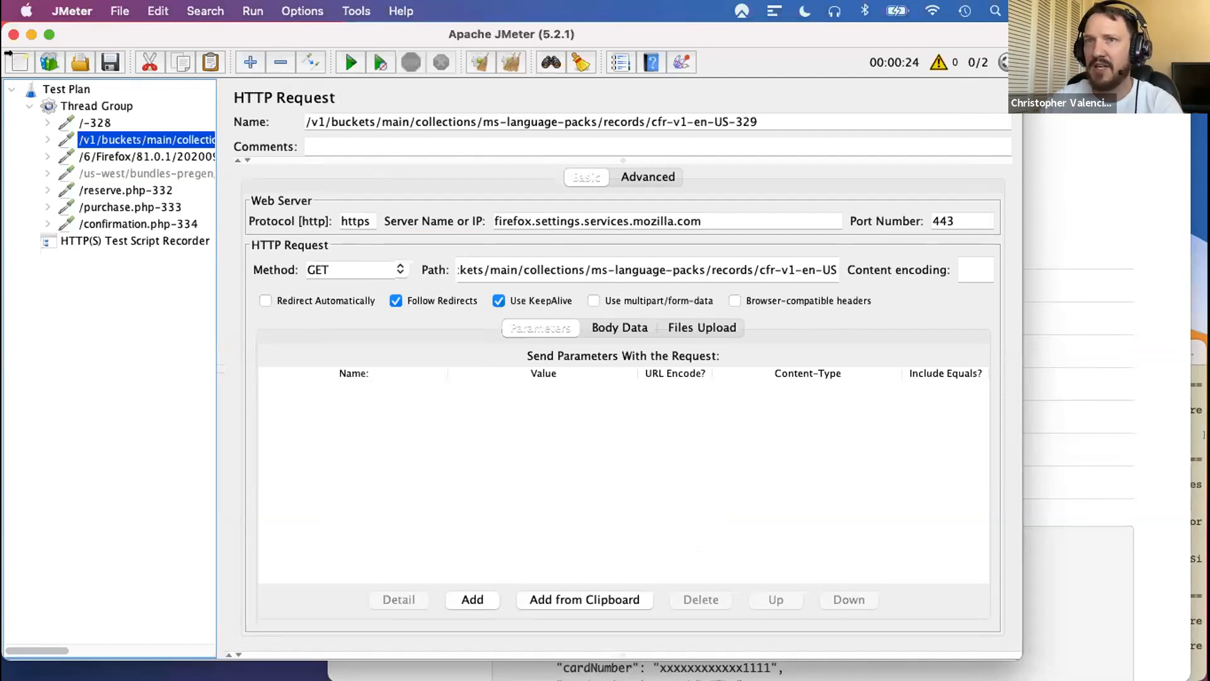
{"action": "left_click", "coordinate": [107, 158]}
{"action": "key", "text": "Down"}
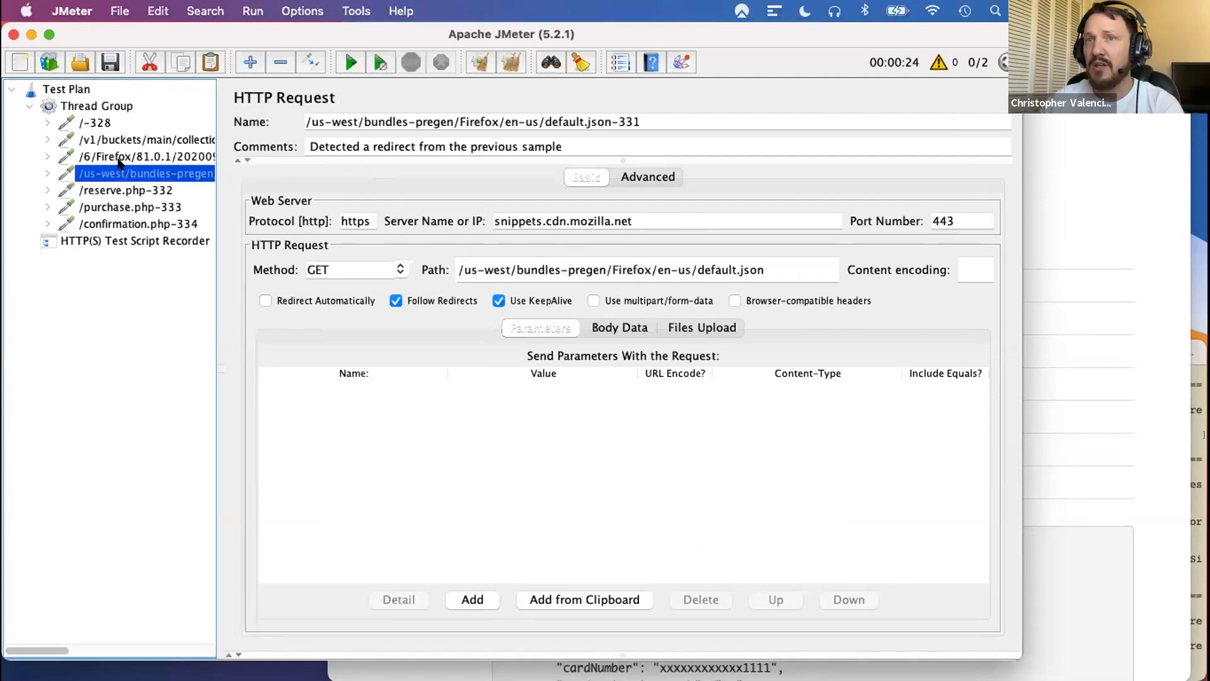
{"action": "key", "text": "Up"}
{"action": "key", "text": "Up"}
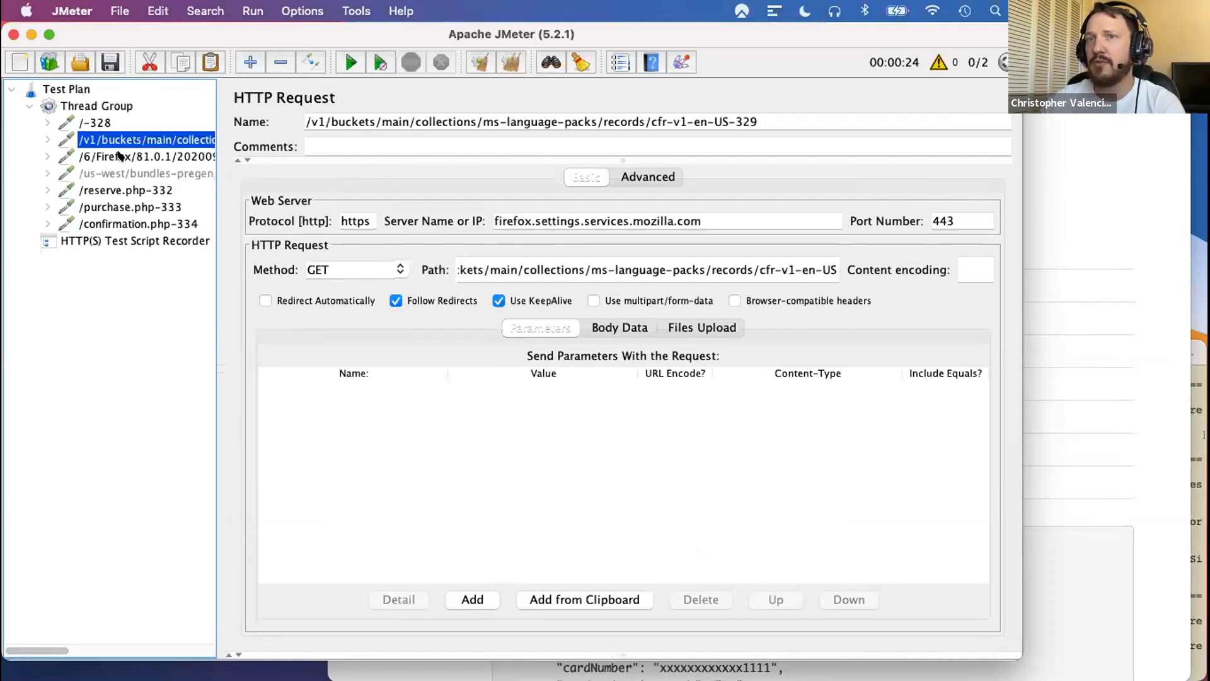
{"action": "key", "text": "Down"}
{"action": "key", "text": "Down"}
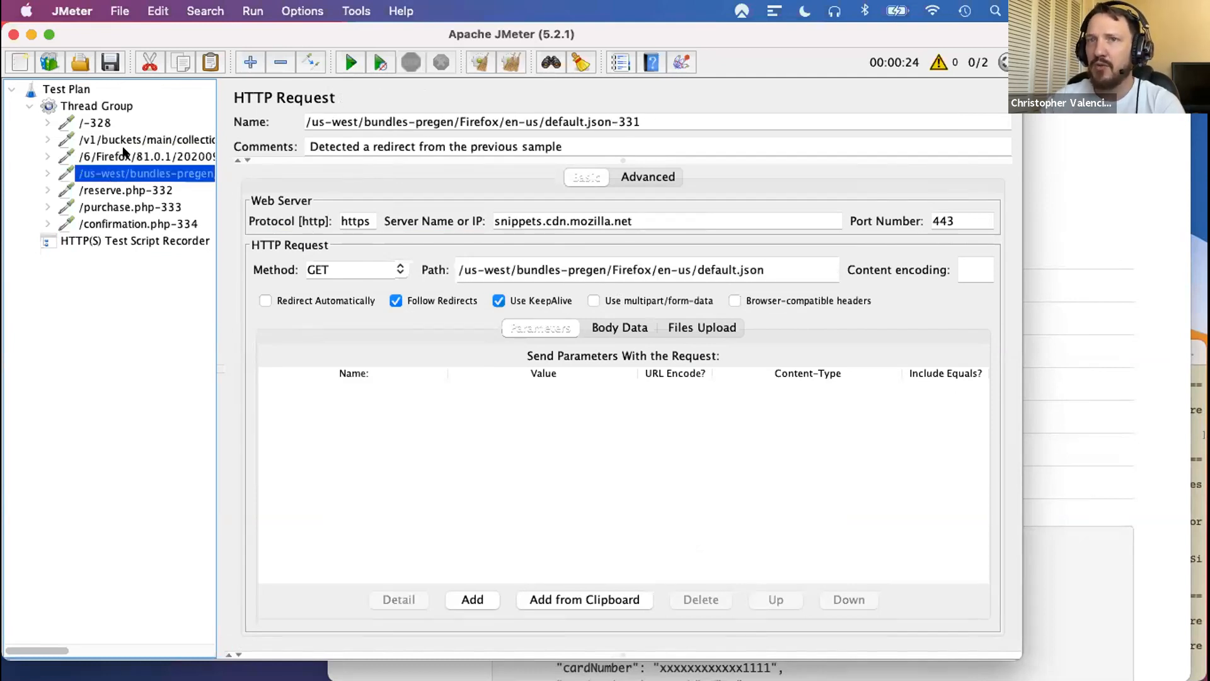
- Review the recorded BlazeDemo requests for the home page, reserve.php, purchase.php and confirmation.php, including the fromPort and toPort parameters of reserve.php
{"action": "left_click", "coordinate": [95, 124]}
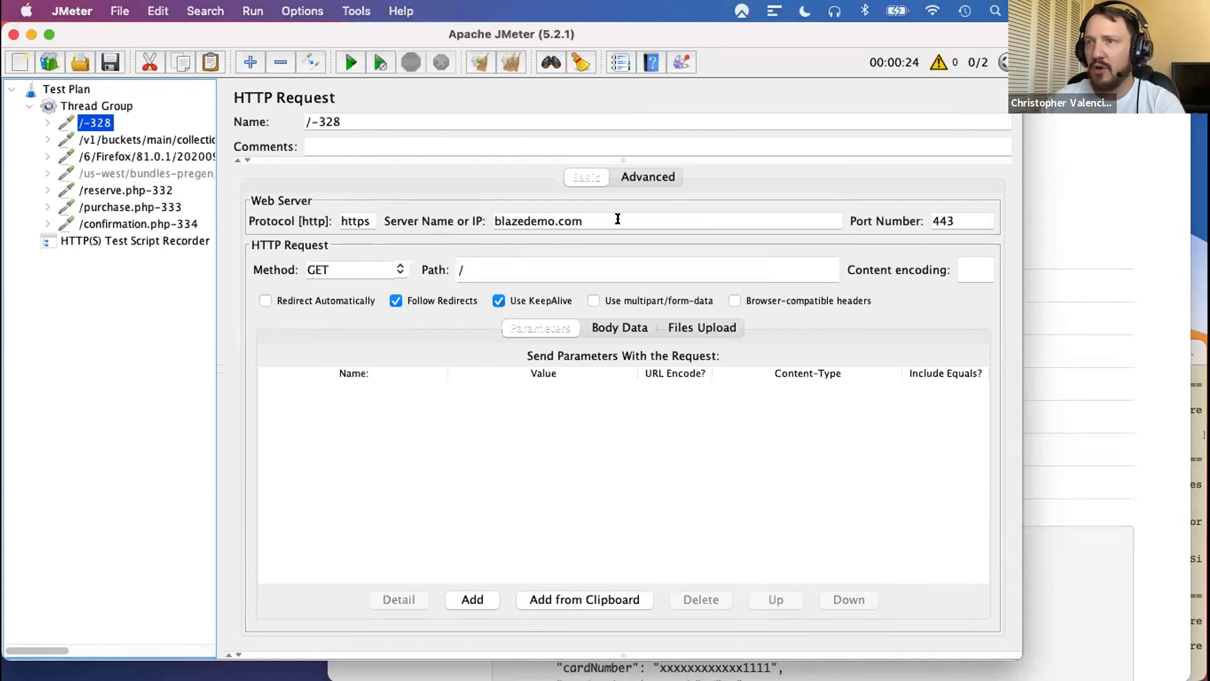
{"action": "left_click", "coordinate": [102, 191]}
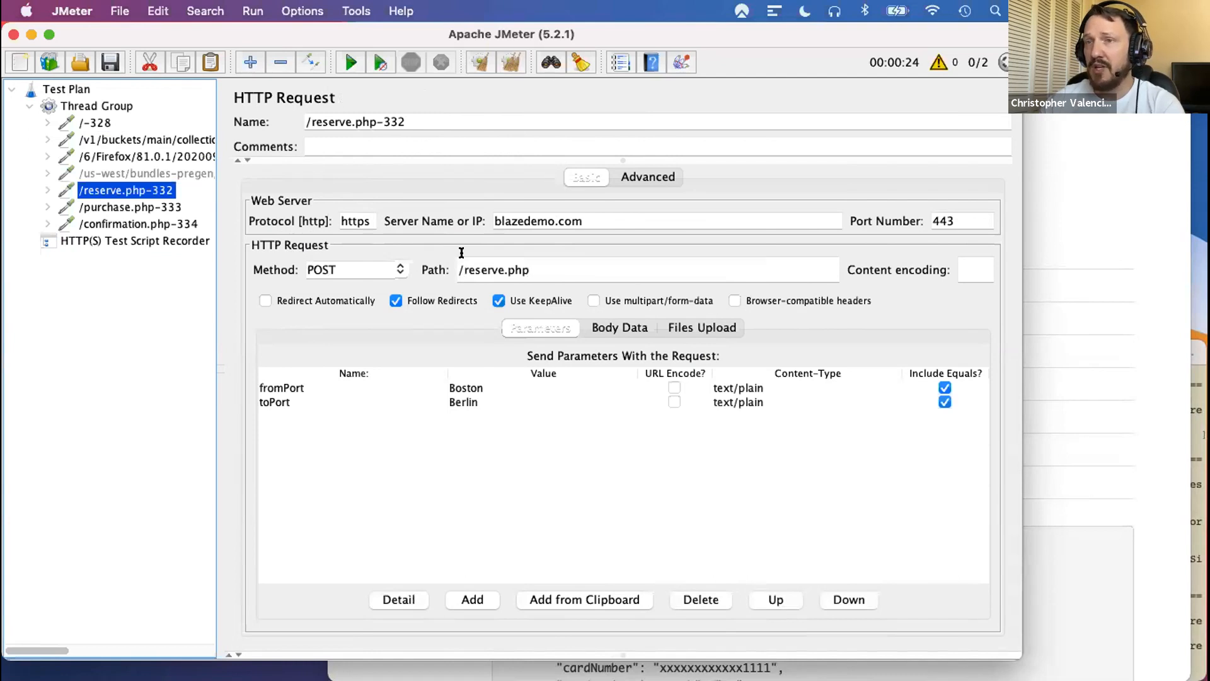
{"action": "left_click", "coordinate": [462, 391]}
{"action": "left_click", "coordinate": [465, 403]}
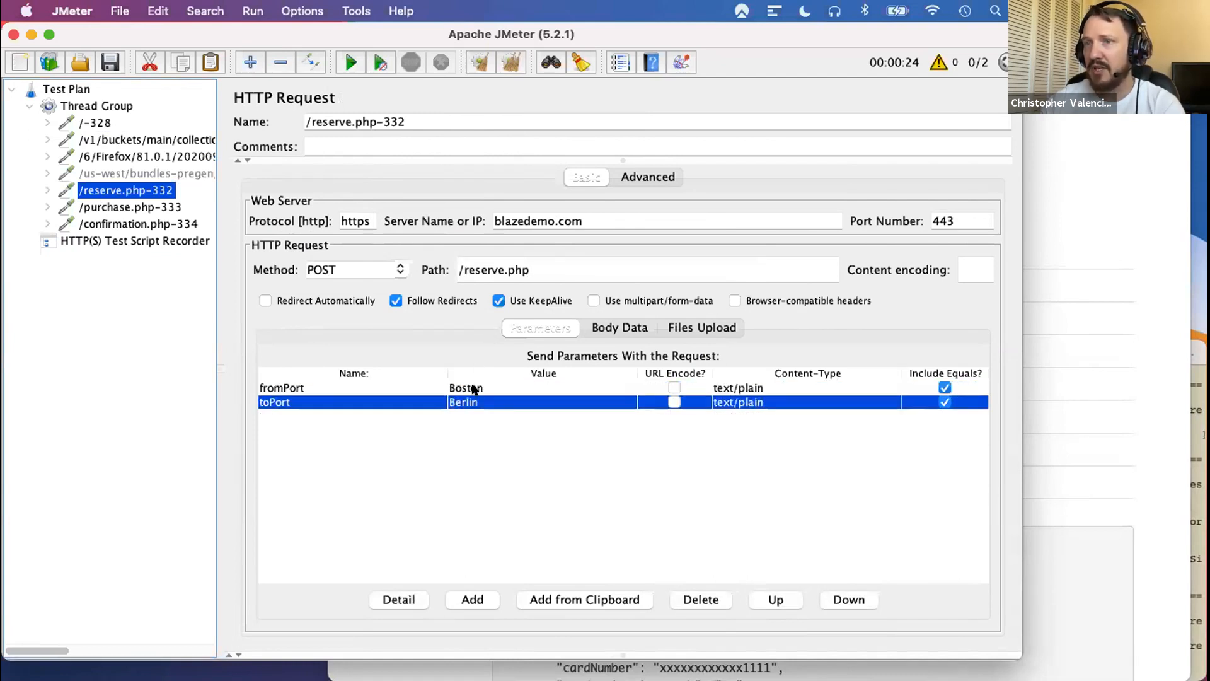
{"action": "left_click", "coordinate": [474, 389]}
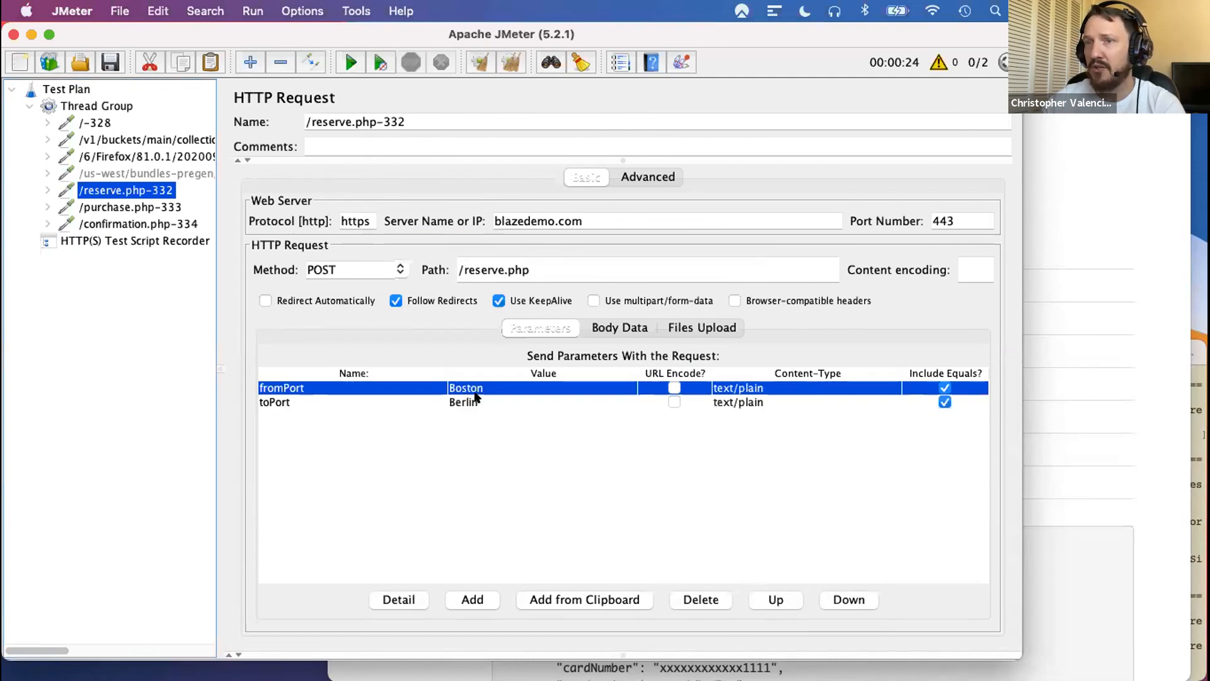
{"action": "left_click", "coordinate": [466, 403]}
{"action": "left_click", "coordinate": [95, 206]}
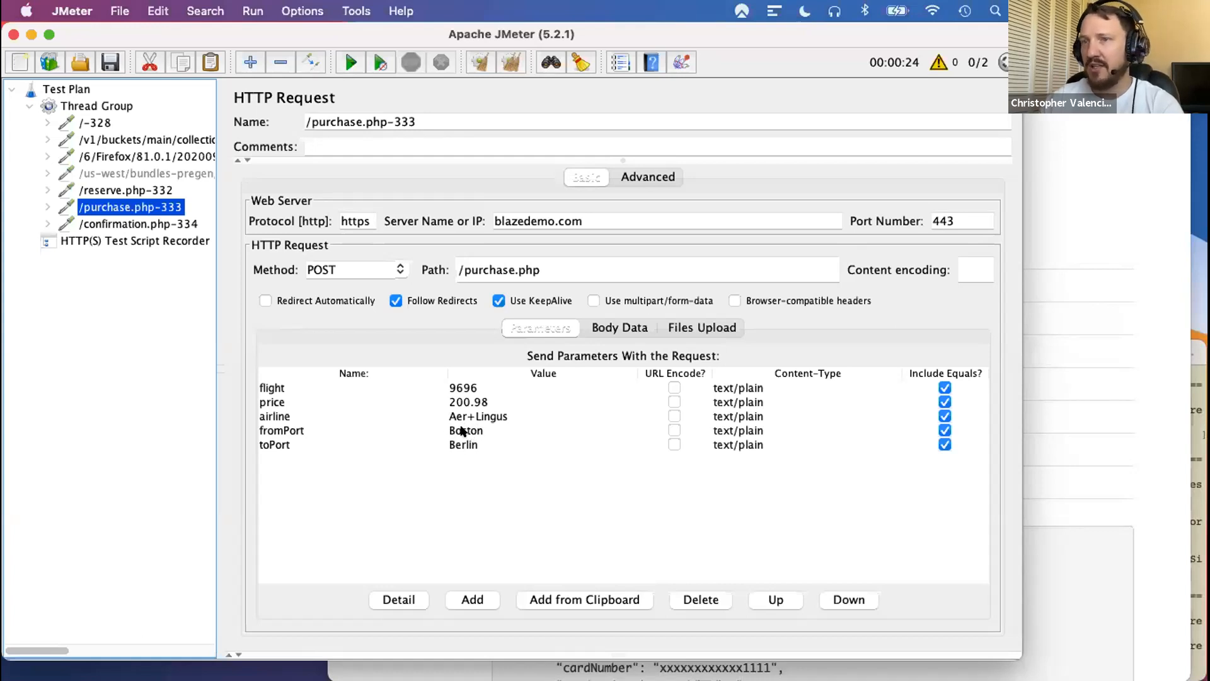
{"action": "left_click", "coordinate": [139, 224]}
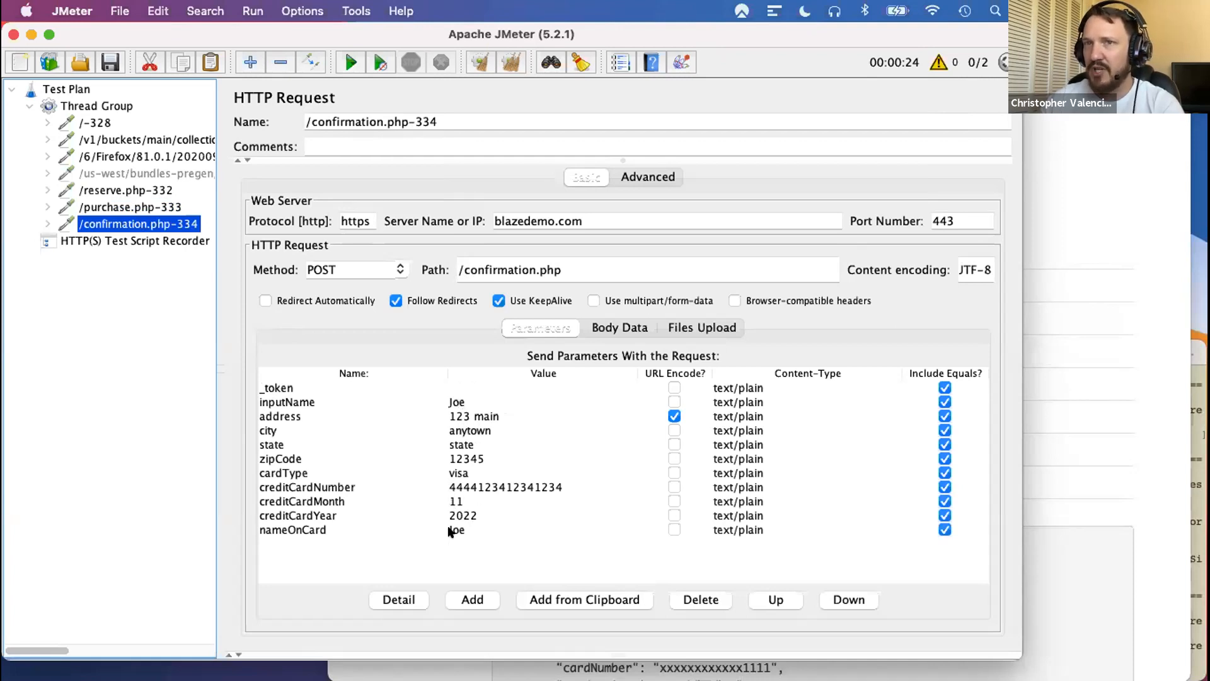
- Review the recorded home page, reserve.php, purchase.php and confirmation.php requests again, ending on the parameters submitted to confirmation.php
{"action": "left_click", "coordinate": [93, 124]}
{"action": "left_click", "coordinate": [109, 190]}
{"action": "left_click", "coordinate": [123, 208]}
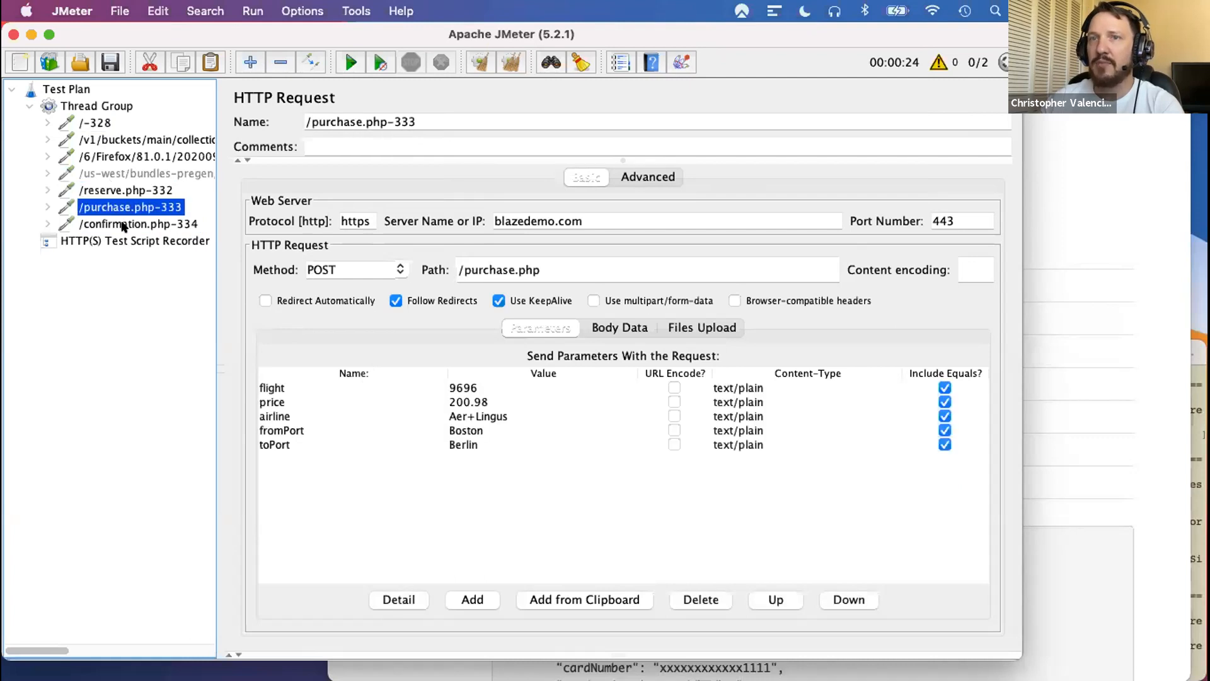
{"action": "left_click", "coordinate": [123, 224]}
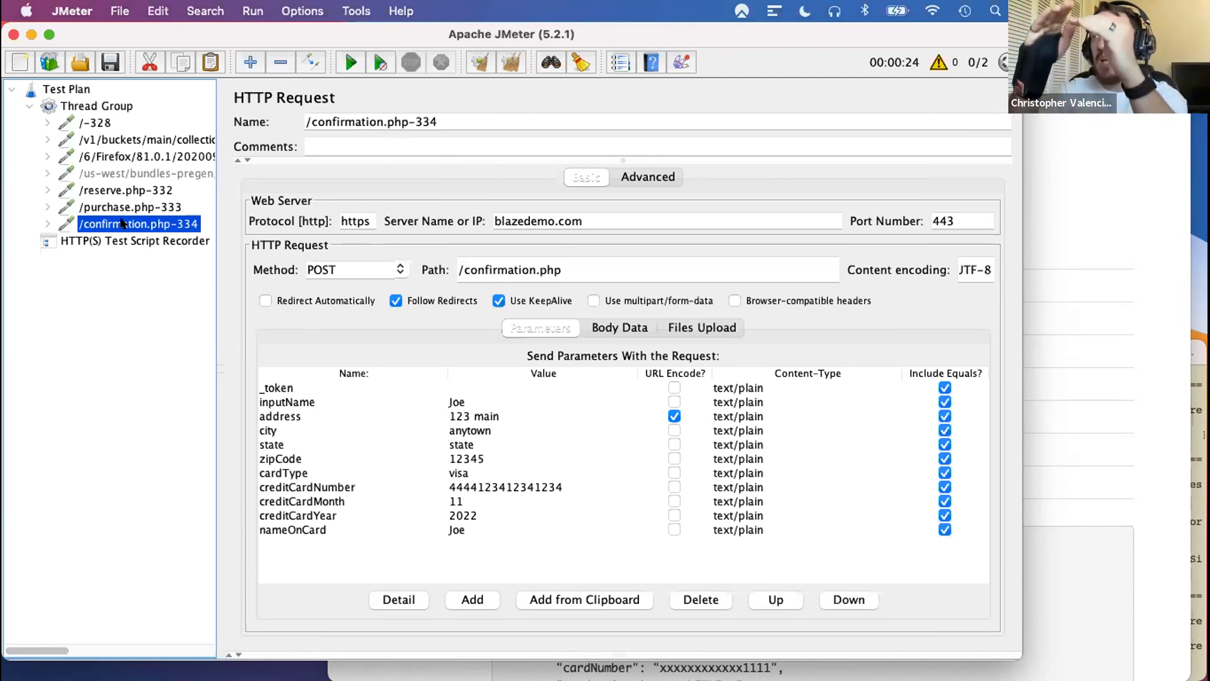
- Set the Thread Group to 100 threads with a ramp-up period of 30 seconds
{"action": "left_click", "coordinate": [92, 107]}
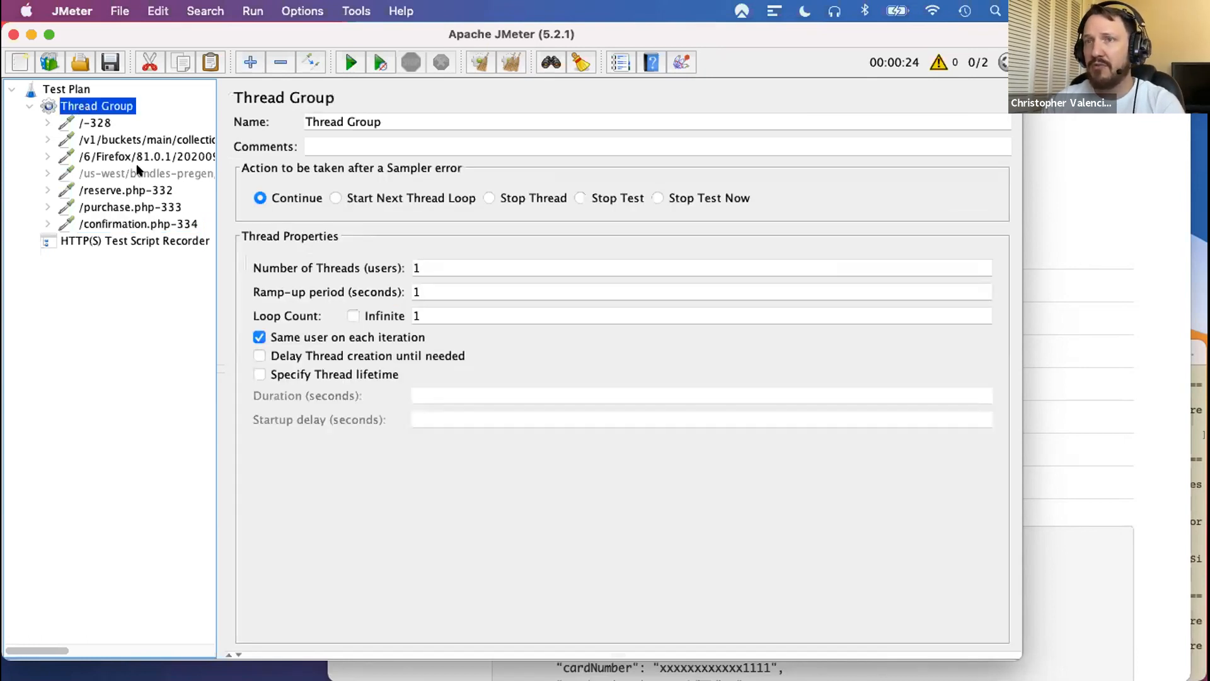
{"action": "double_click", "coordinate": [433, 266]}
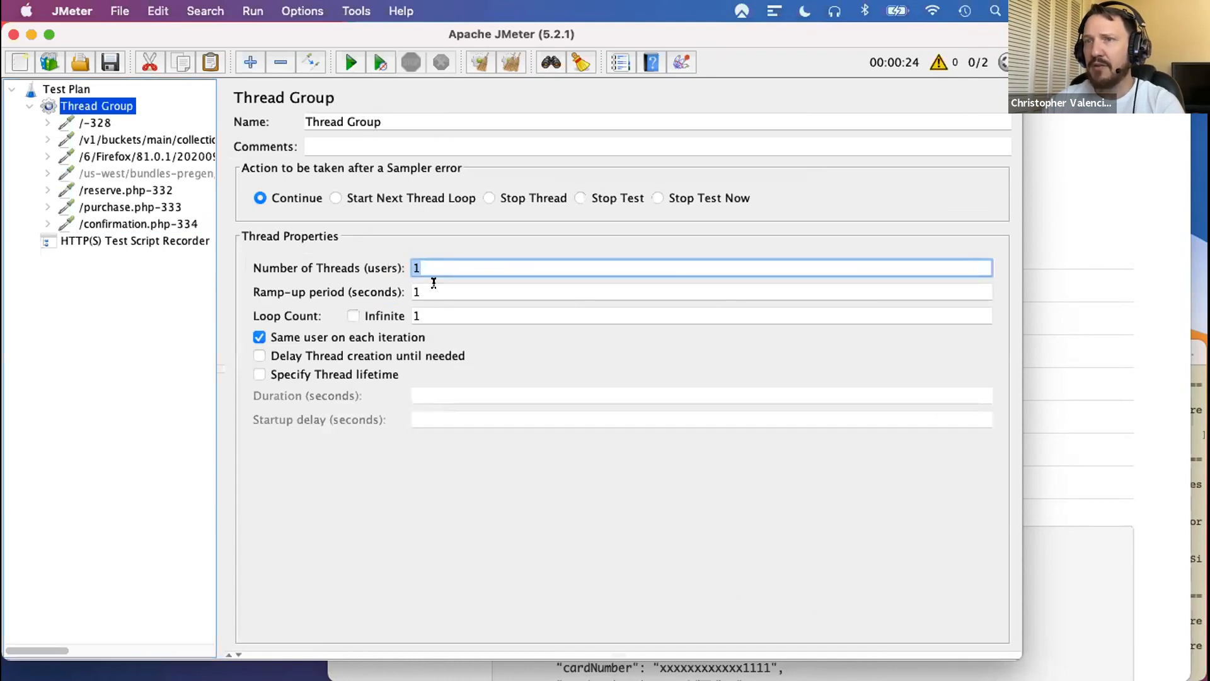
{"action": "key", "text": "Tab"}
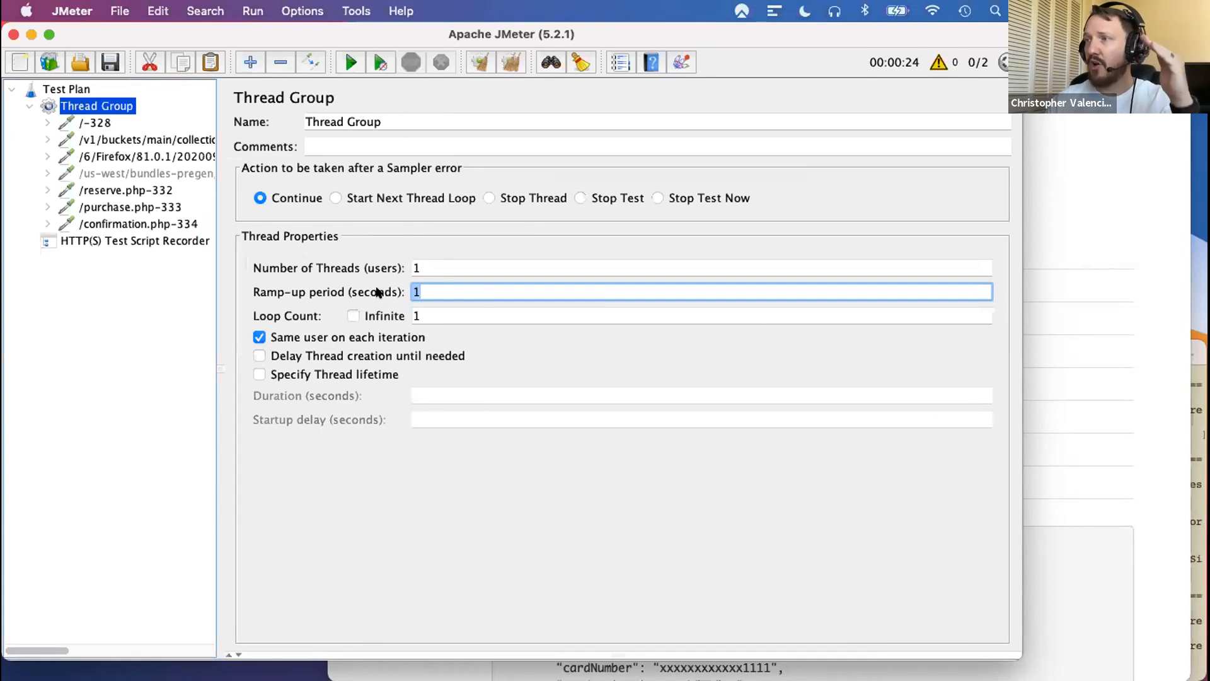
{"action": "left_click", "coordinate": [435, 267]}
{"action": "type", "text": "00"}
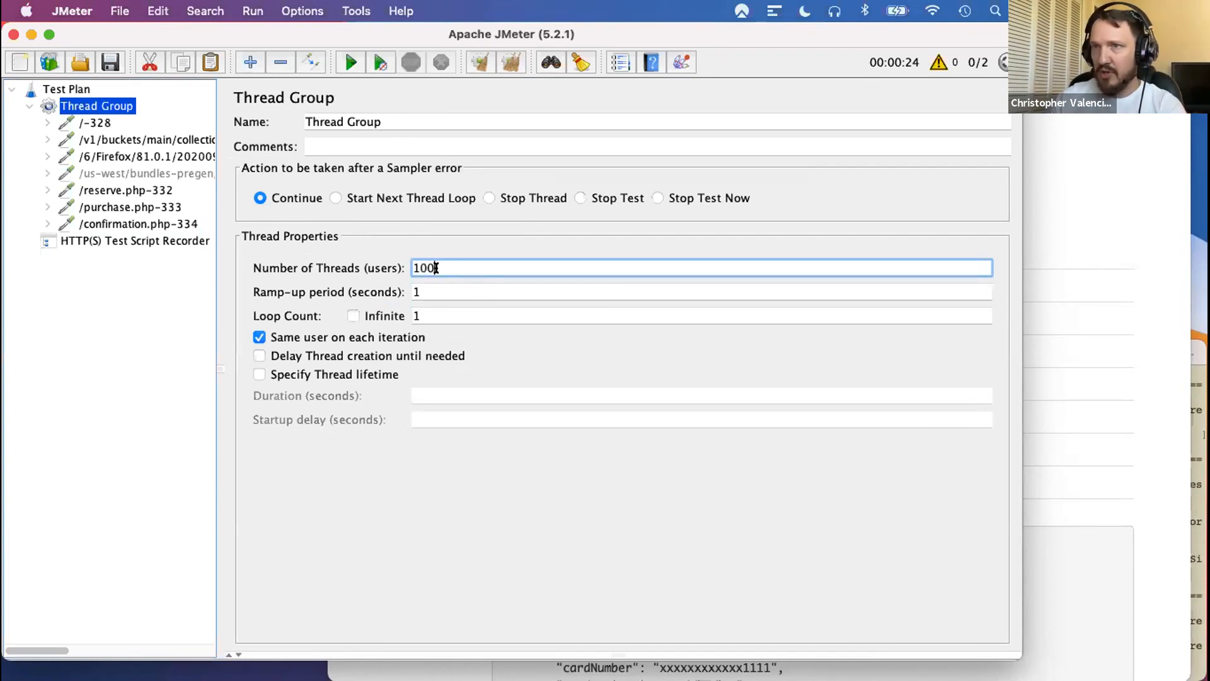
{"action": "left_click", "coordinate": [436, 291]}
{"action": "key", "text": "BackSpace"}
{"action": "type", "text": "30"}
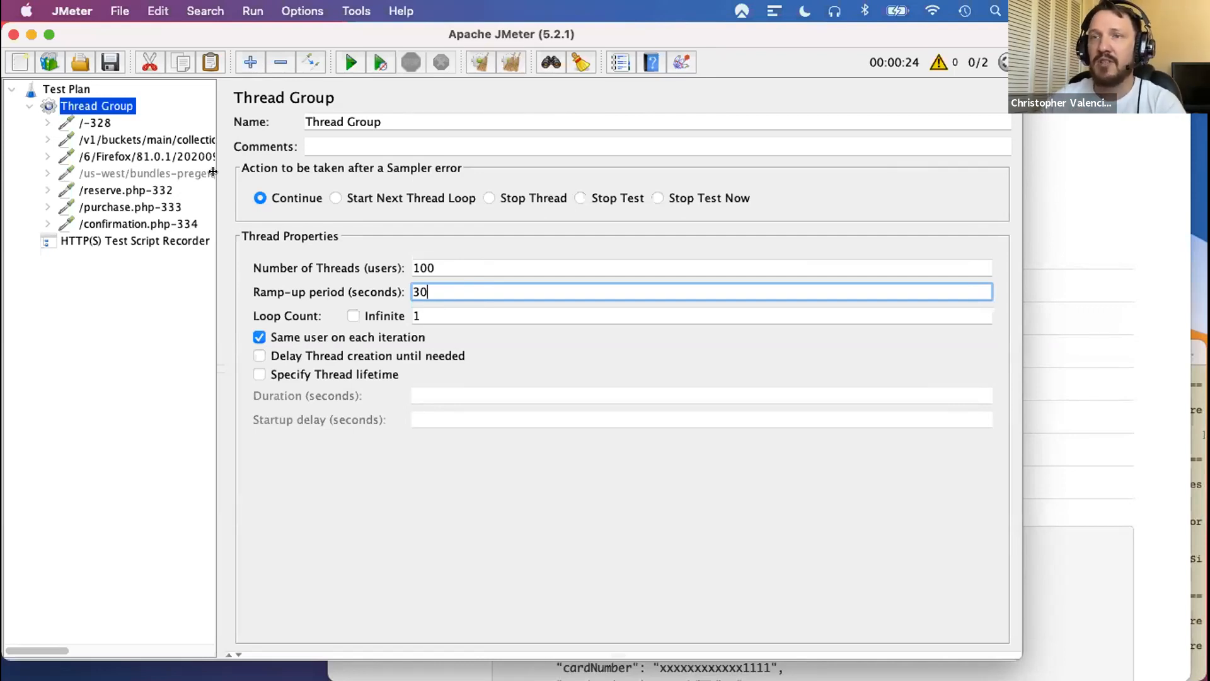
{"action": "double_click", "coordinate": [423, 314]}
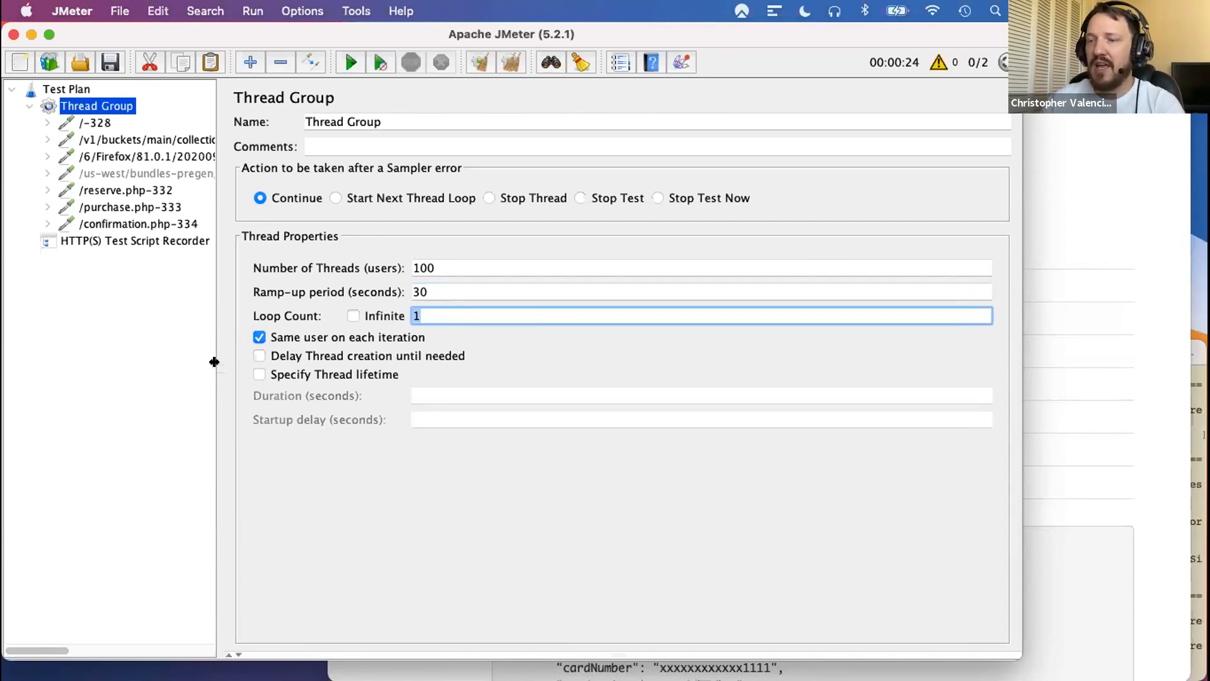
{"action": "mouse_move", "coordinate": [215, 361]}
{"action": "left_mouse_down"}
{"action": "mouse_move", "coordinate": [259, 360]}
{"action": "mouse_move", "coordinate": [213, 378]}
{"action": "left_mouse_up"}
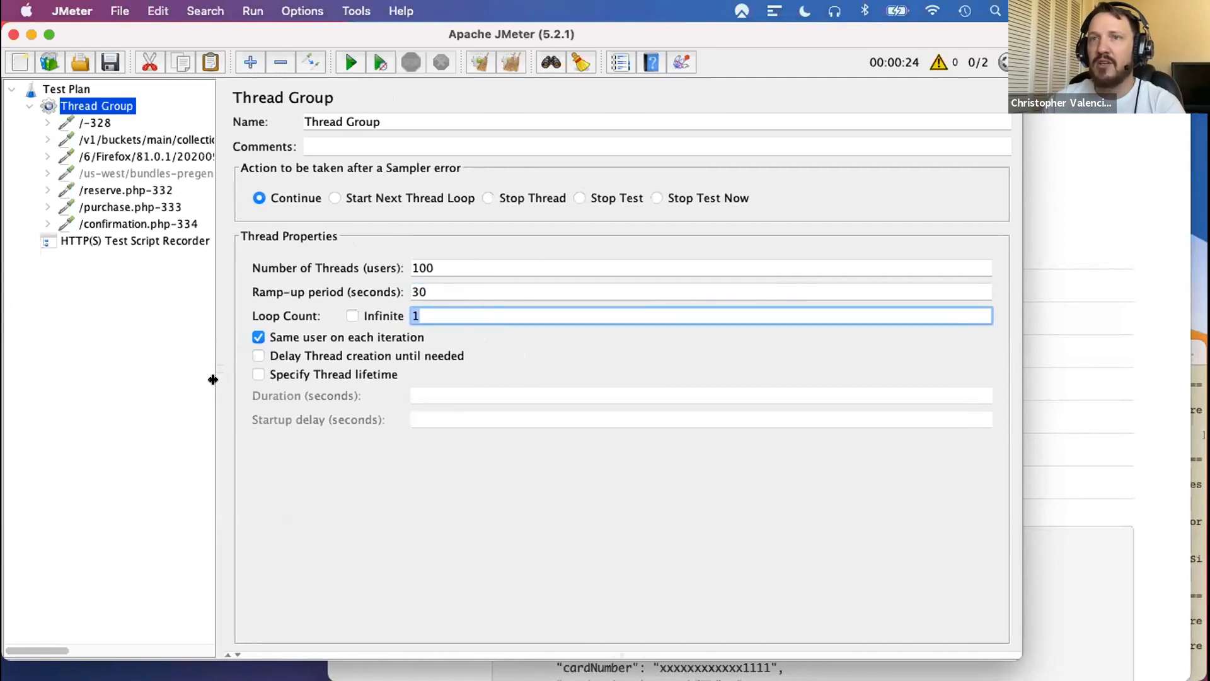
- Walk through the recorded purchase flow from the home page request through reserve.php and purchase.php to confirmation.php
{"action": "left_click", "coordinate": [103, 123]}
{"action": "left_click", "coordinate": [120, 190]}
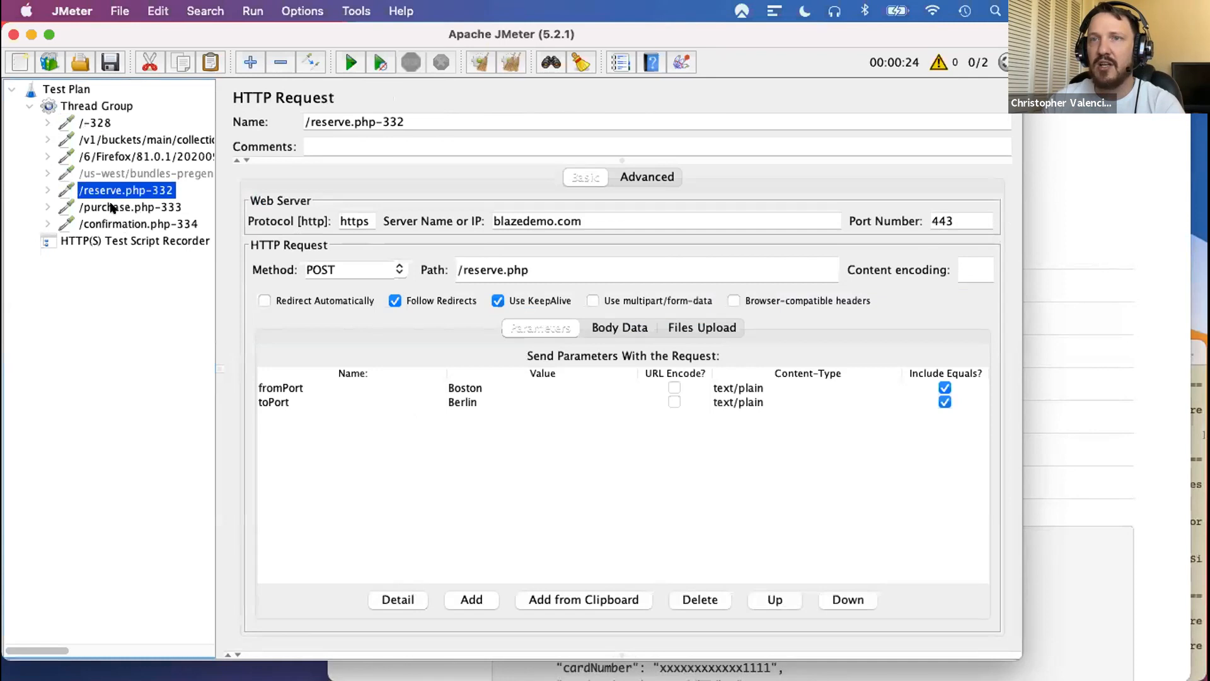
{"action": "left_click", "coordinate": [112, 207]}
{"action": "left_click", "coordinate": [121, 225]}
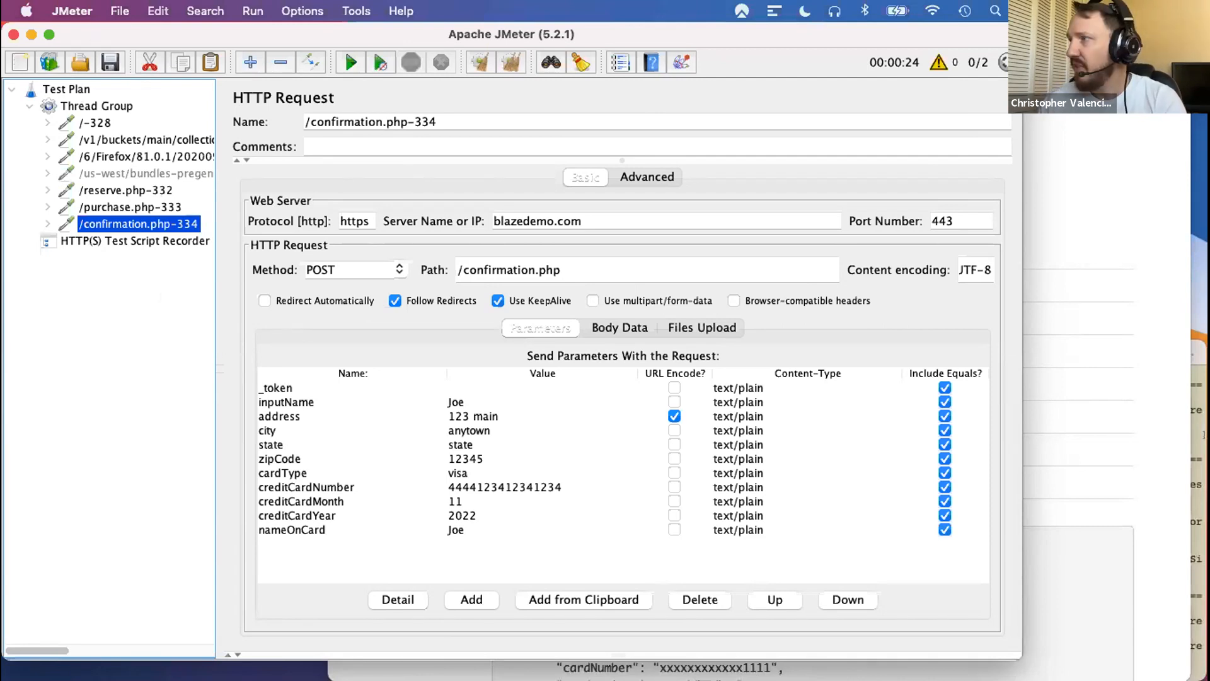
- Open the existing test plan AutomationPracticeComplete.jmx from the Desktop in place of the current recording
{"action": "left_click_drag", "start_coordinate": [479, 343], "coordinate": [107, 332]}
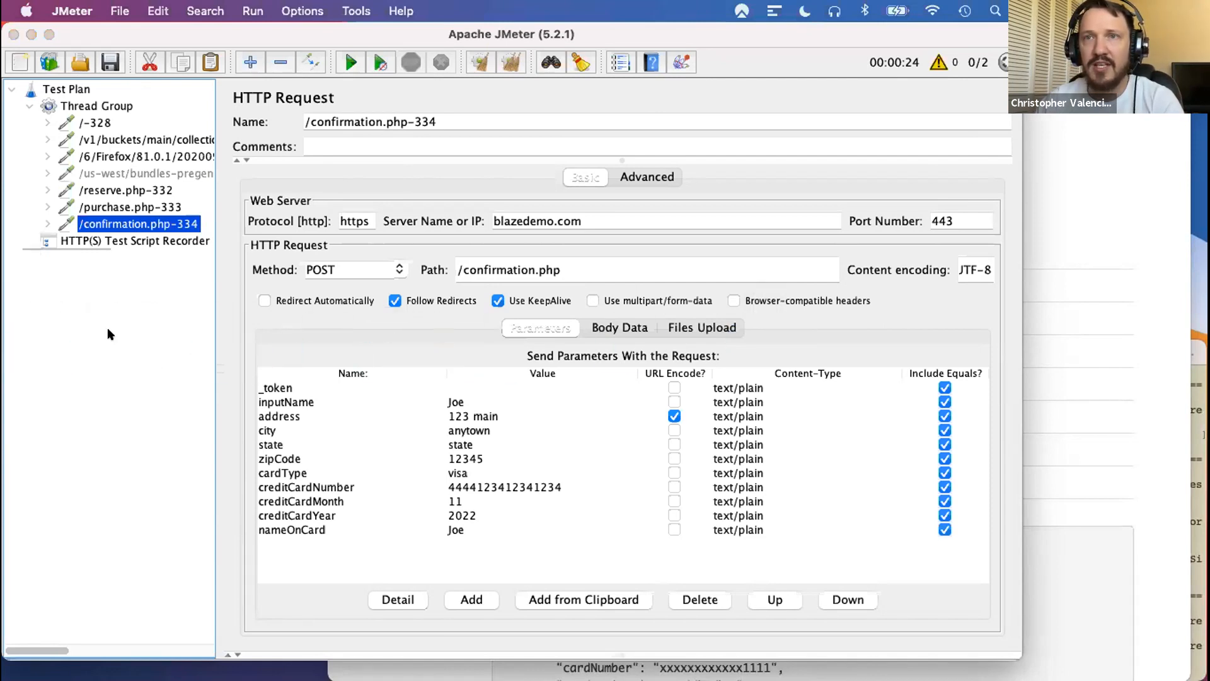
{"action": "left_click", "coordinate": [701, 389]}
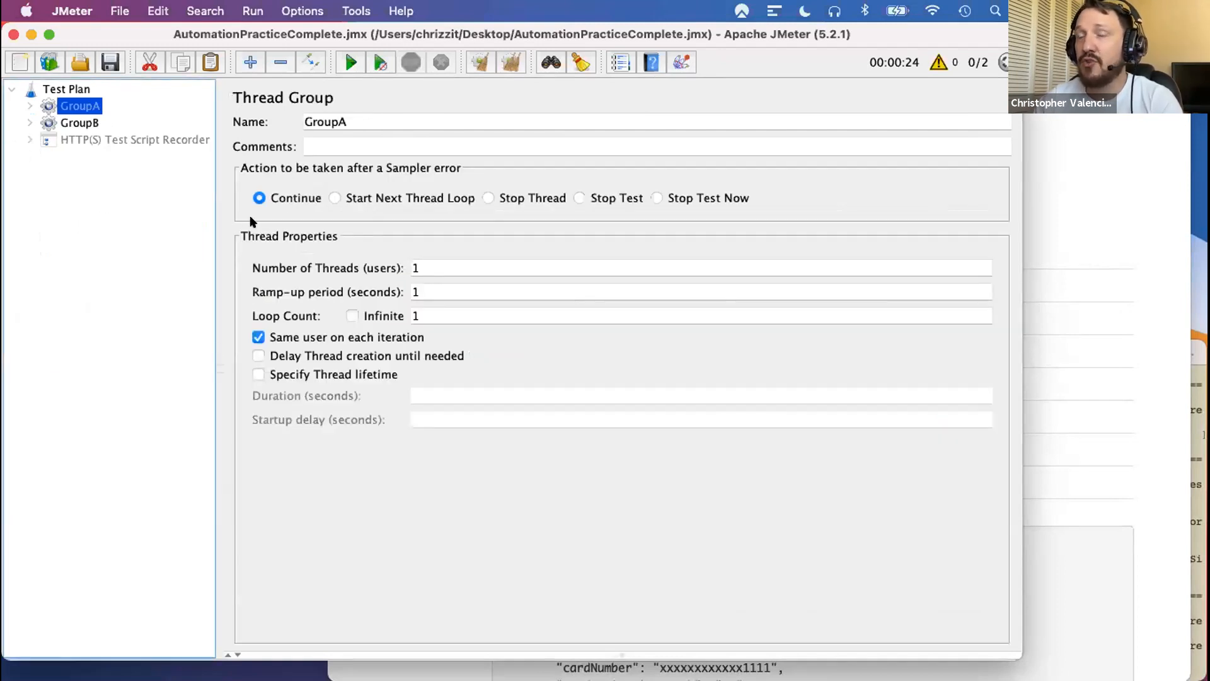
- Look over the contents of GroupB, GroupA and the HTTP(S) Test Script Recorder in the test plan
{"action": "left_click", "coordinate": [29, 122]}
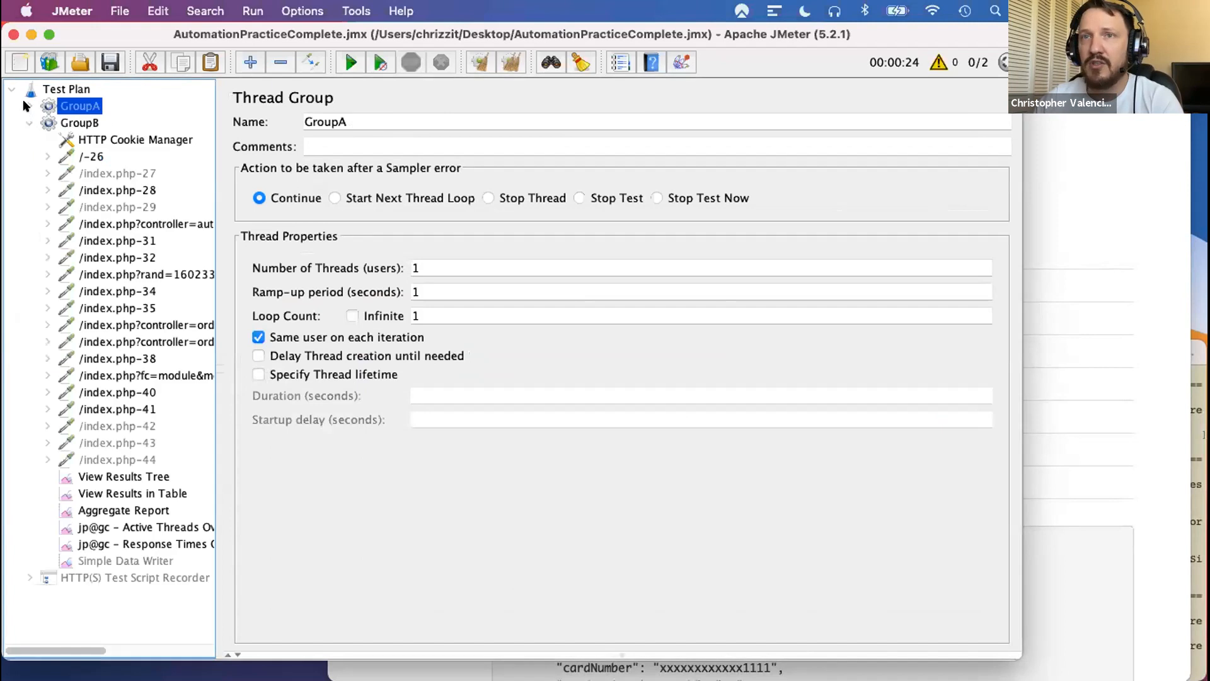
{"action": "left_click", "coordinate": [25, 105]}
{"action": "scroll", "coordinate": [19, 107], "scroll_direction": "down", "scroll_amount": 3}
{"action": "scroll", "coordinate": [15, 104], "scroll_direction": "up", "scroll_amount": 3}
{"action": "left_click", "coordinate": [28, 106]}
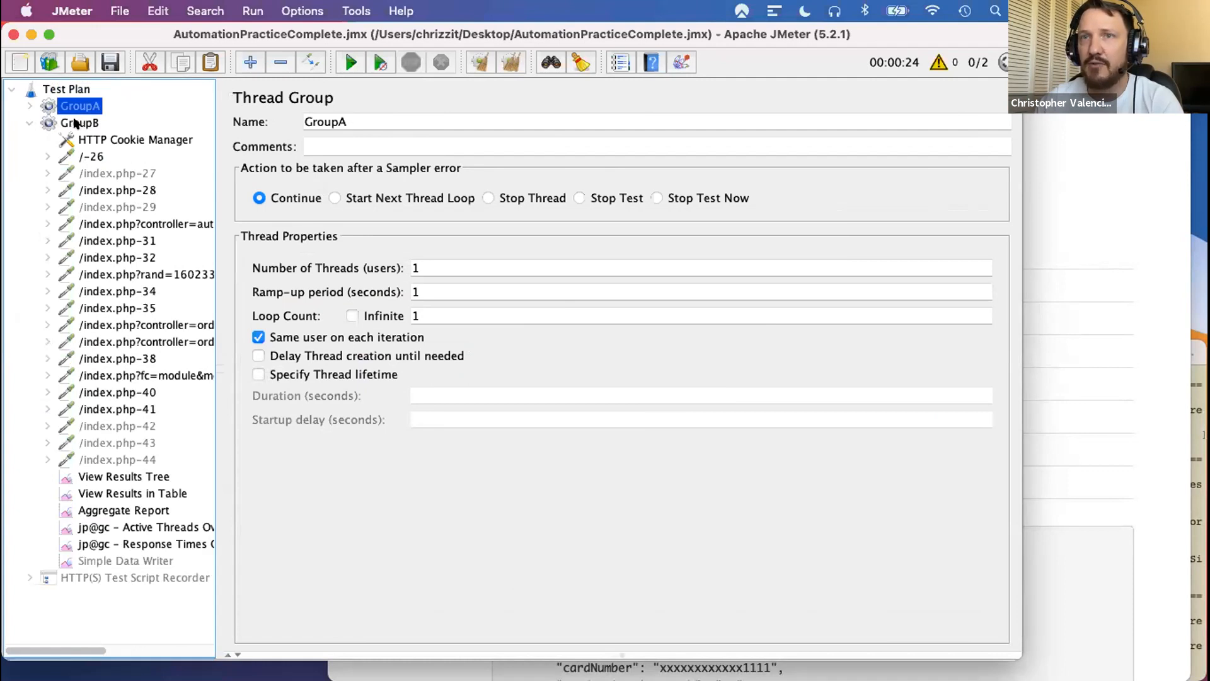
{"action": "left_click", "coordinate": [24, 118]}
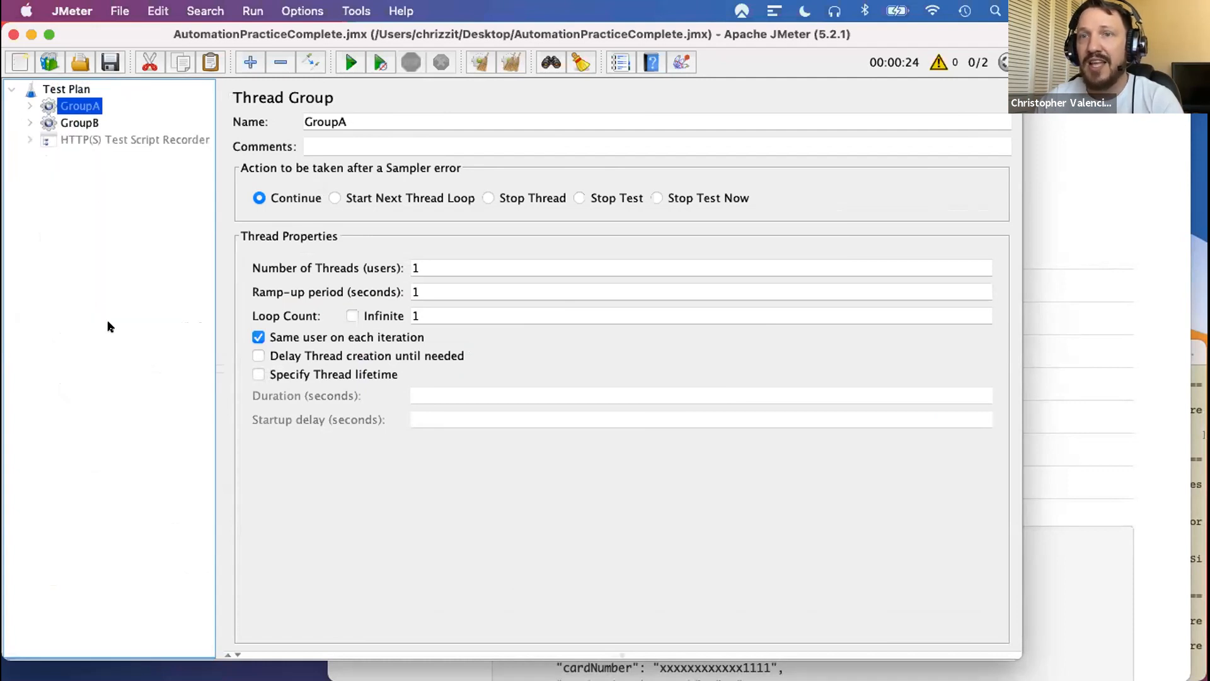
{"action": "left_click", "coordinate": [27, 139]}
{"action": "left_click", "coordinate": [121, 139]}
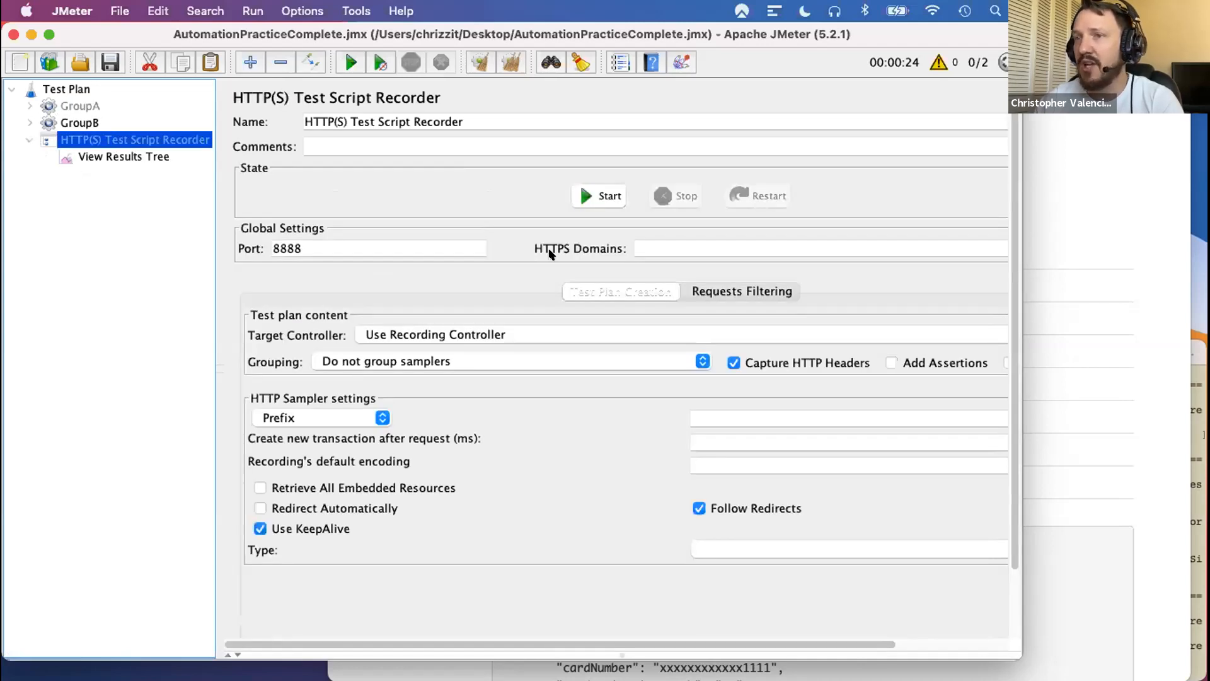
{"action": "left_click", "coordinate": [26, 139]}
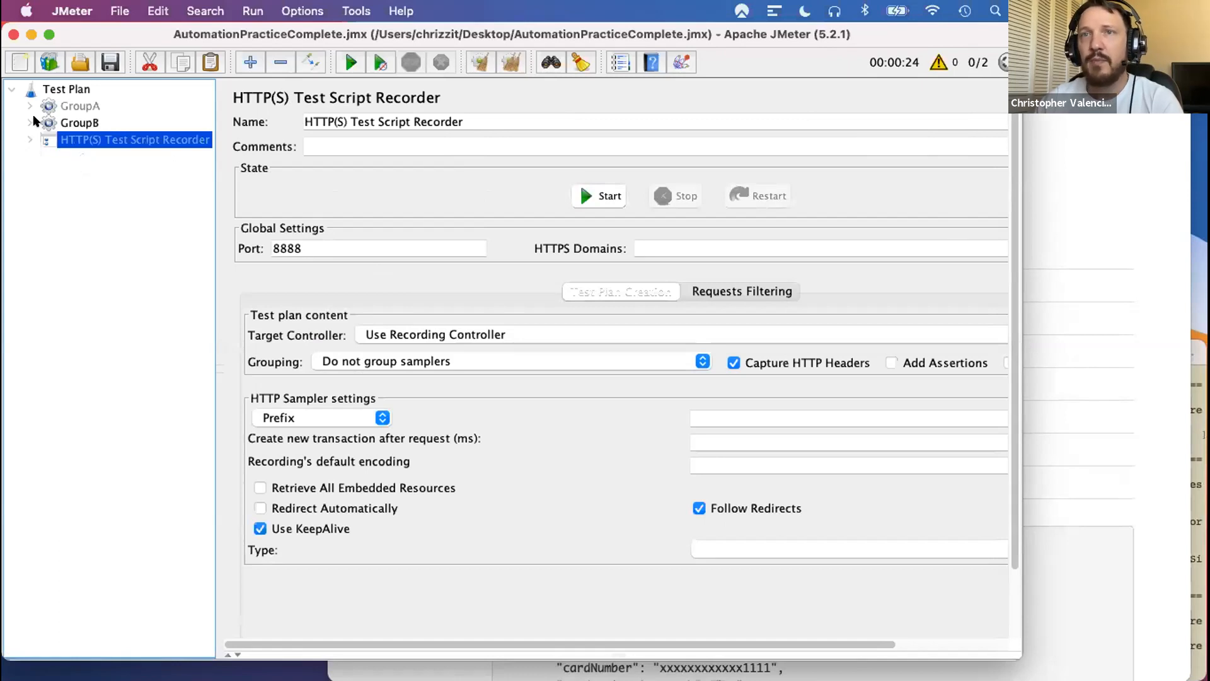
- Examine the server name, path and comments of the first three recorded requests in GroupA
{"action": "left_click", "coordinate": [25, 105]}
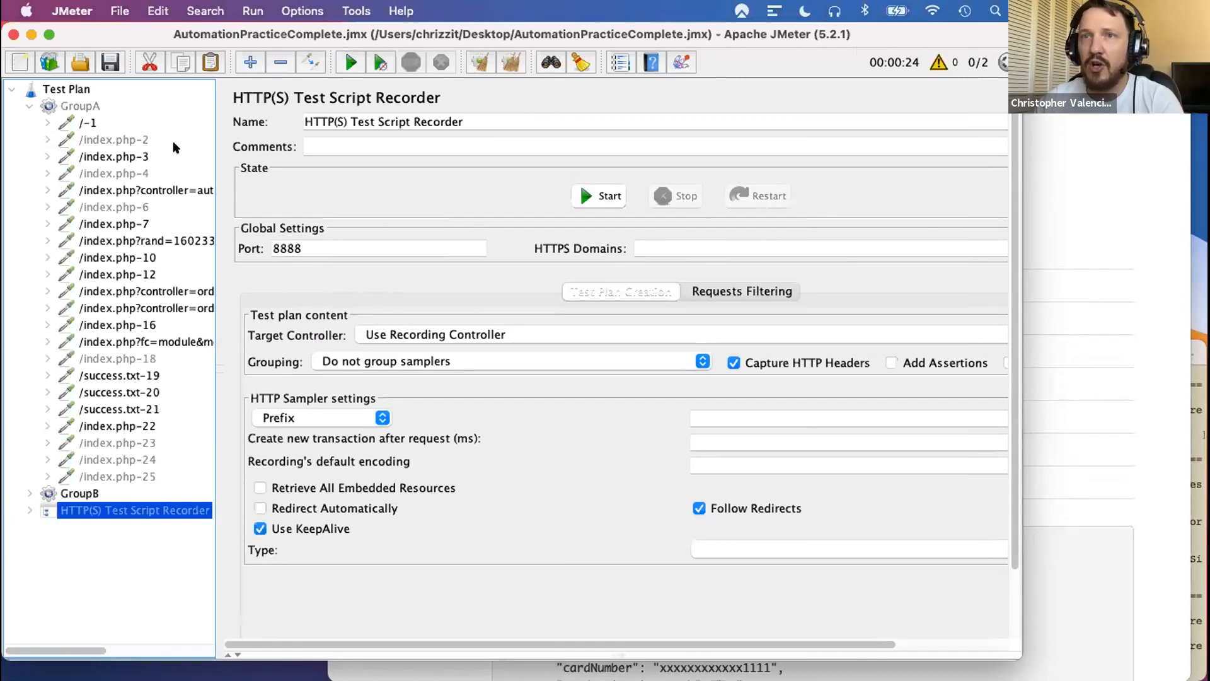
{"action": "left_click", "coordinate": [82, 123]}
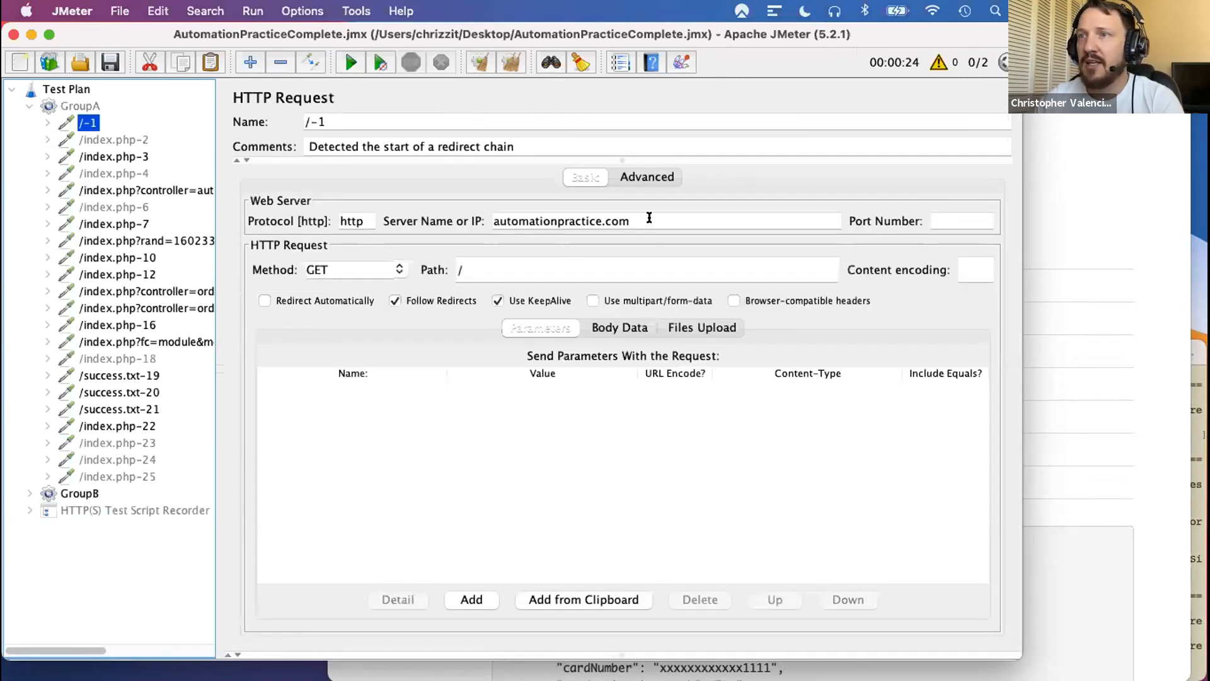
{"action": "left_click_drag", "start_coordinate": [648, 221], "coordinate": [407, 224]}
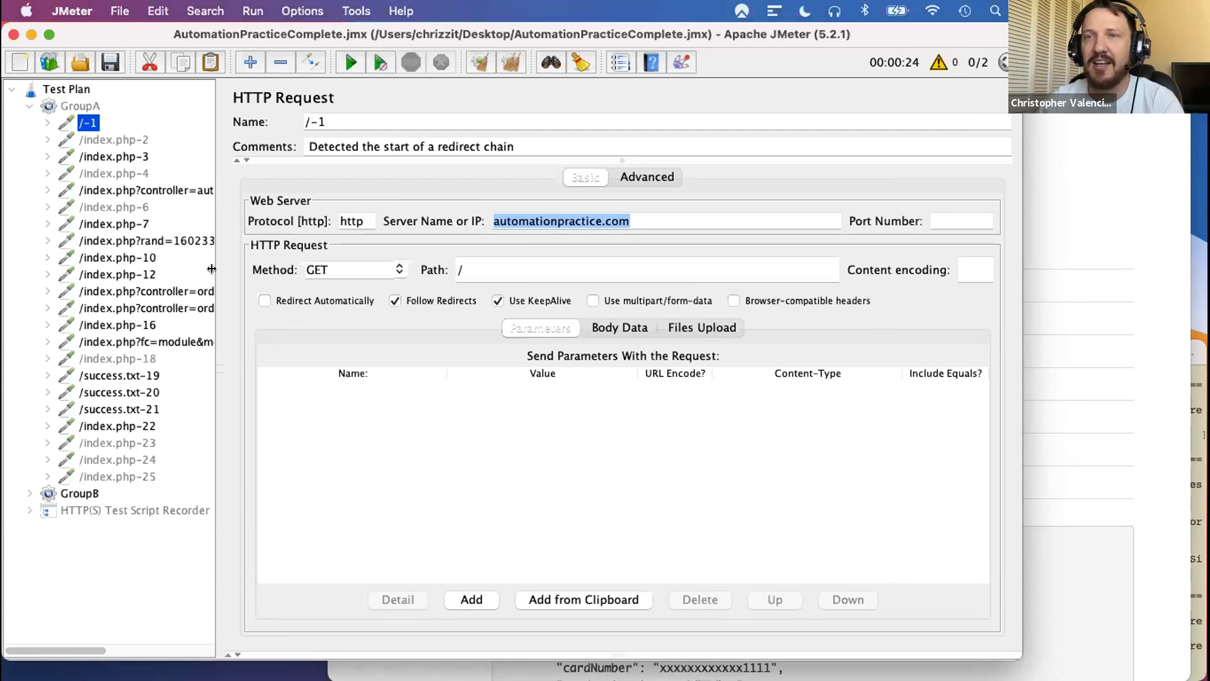
{"action": "left_click", "coordinate": [95, 139]}
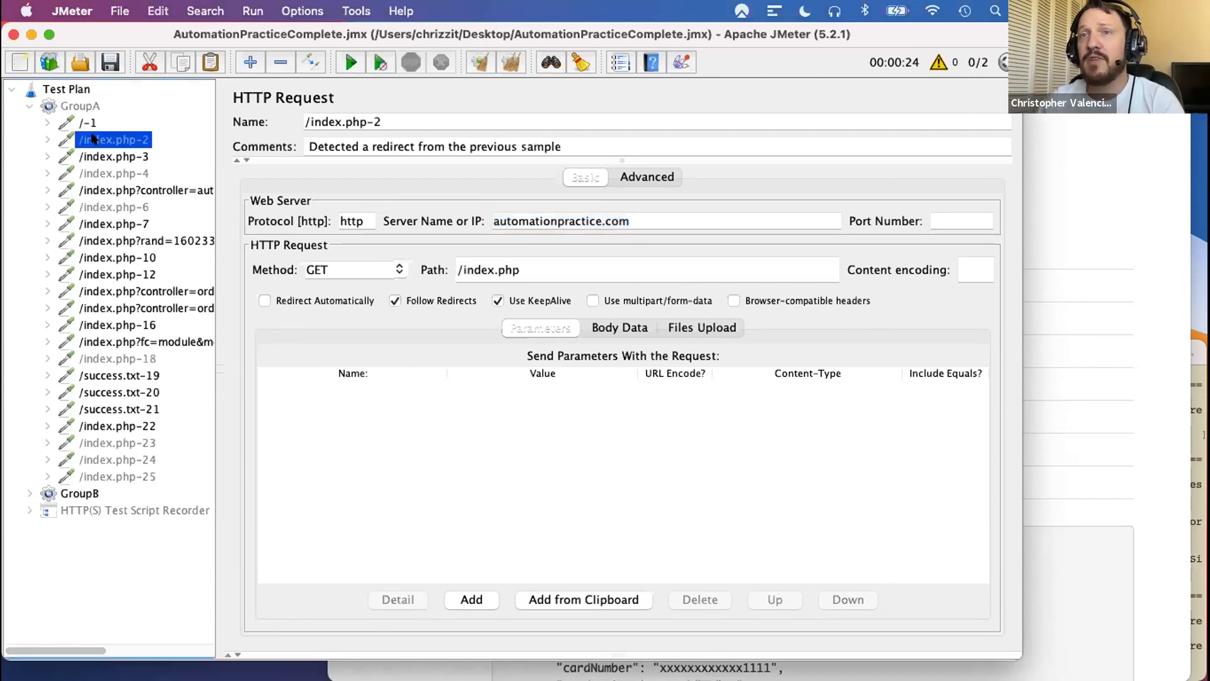
{"action": "left_click", "coordinate": [98, 154]}
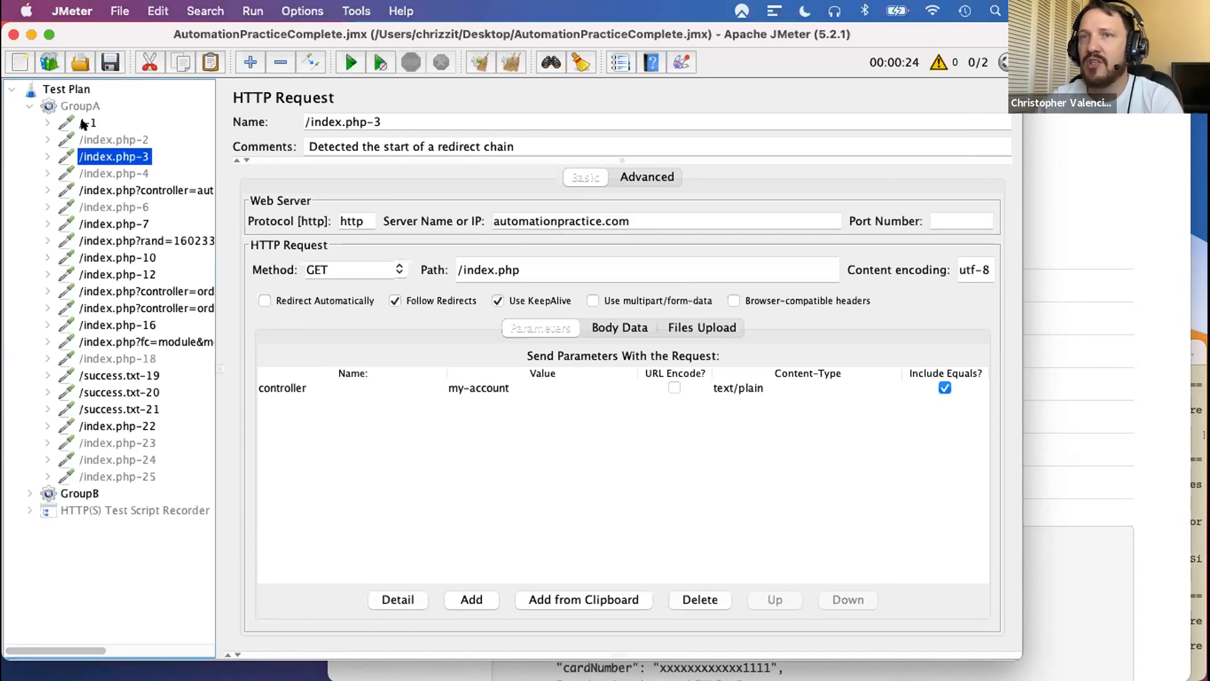
{"action": "left_click", "coordinate": [85, 123]}
- Check the loop count and number of threads configured for the GroupA thread group
{"action": "left_click", "coordinate": [82, 107]}
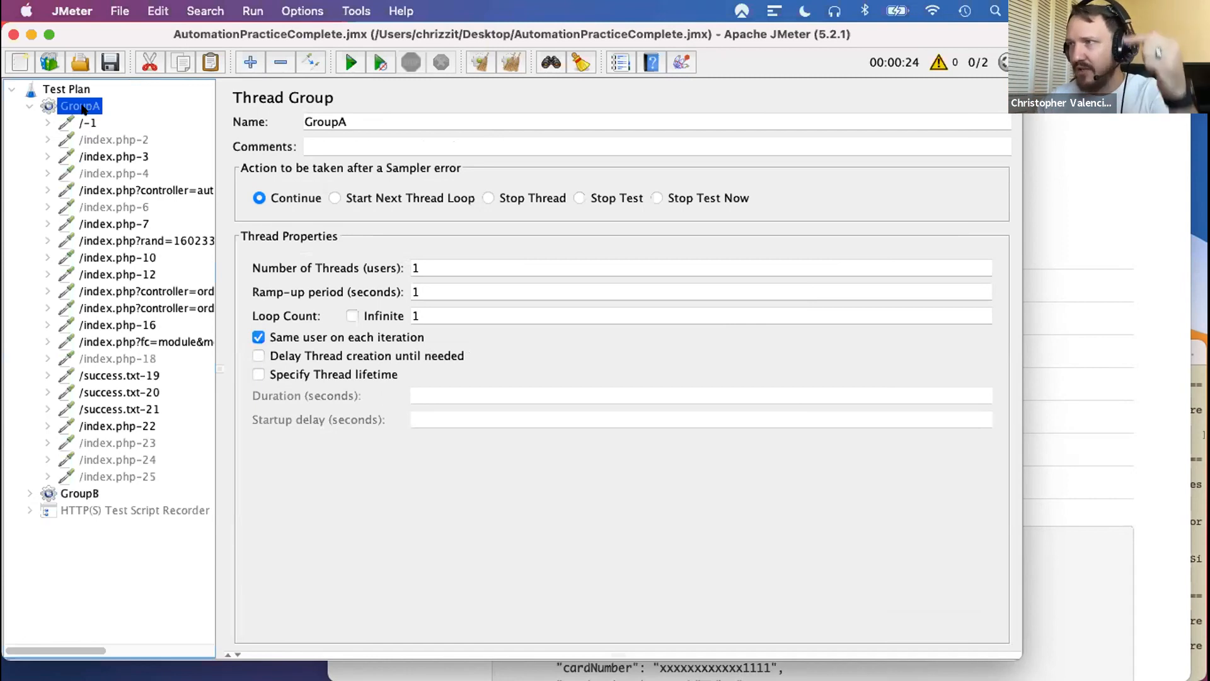
{"action": "left_click", "coordinate": [436, 315]}
{"action": "left_click_drag", "start_coordinate": [440, 265], "coordinate": [386, 267]}
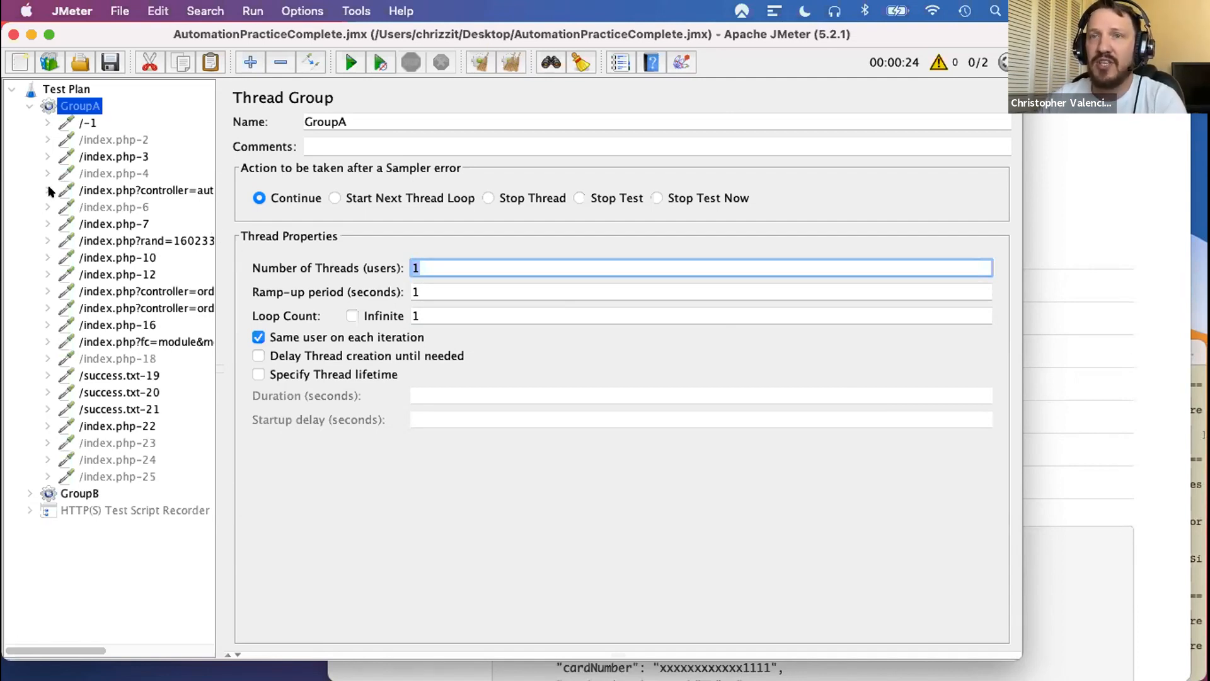
- Examine the email and passwd parameters of GroupA's index.php?controller=authentication login request
{"action": "left_click", "coordinate": [123, 191]}
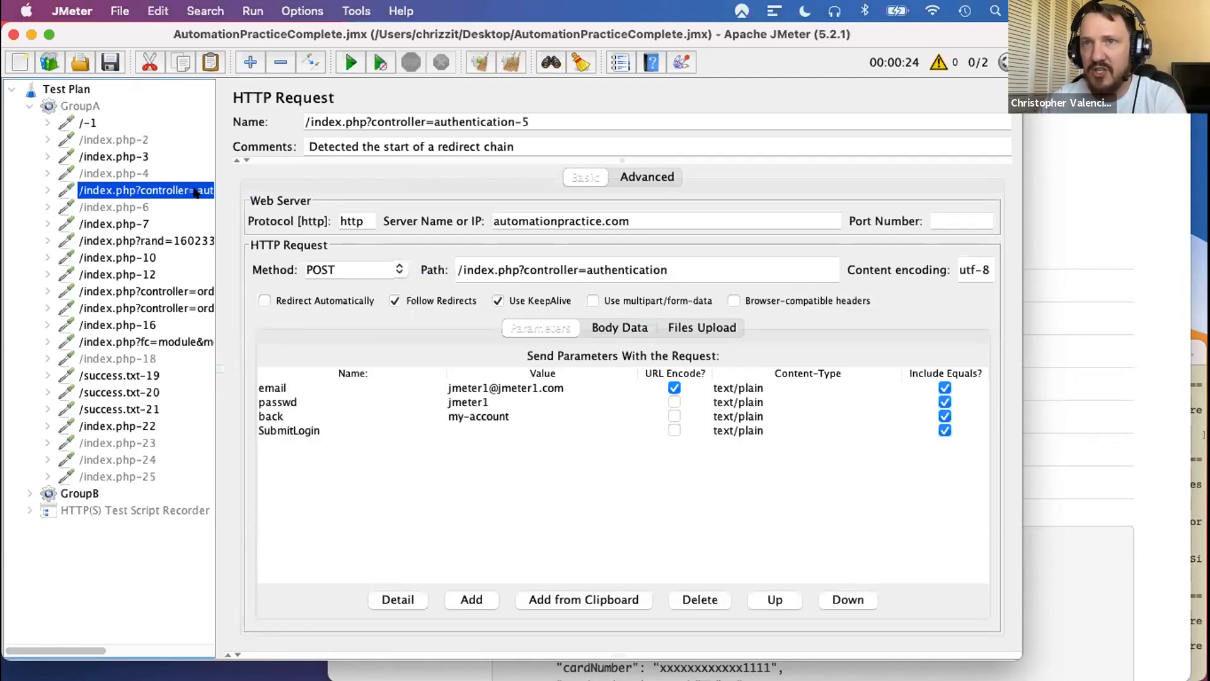
{"action": "left_click", "coordinate": [477, 388]}
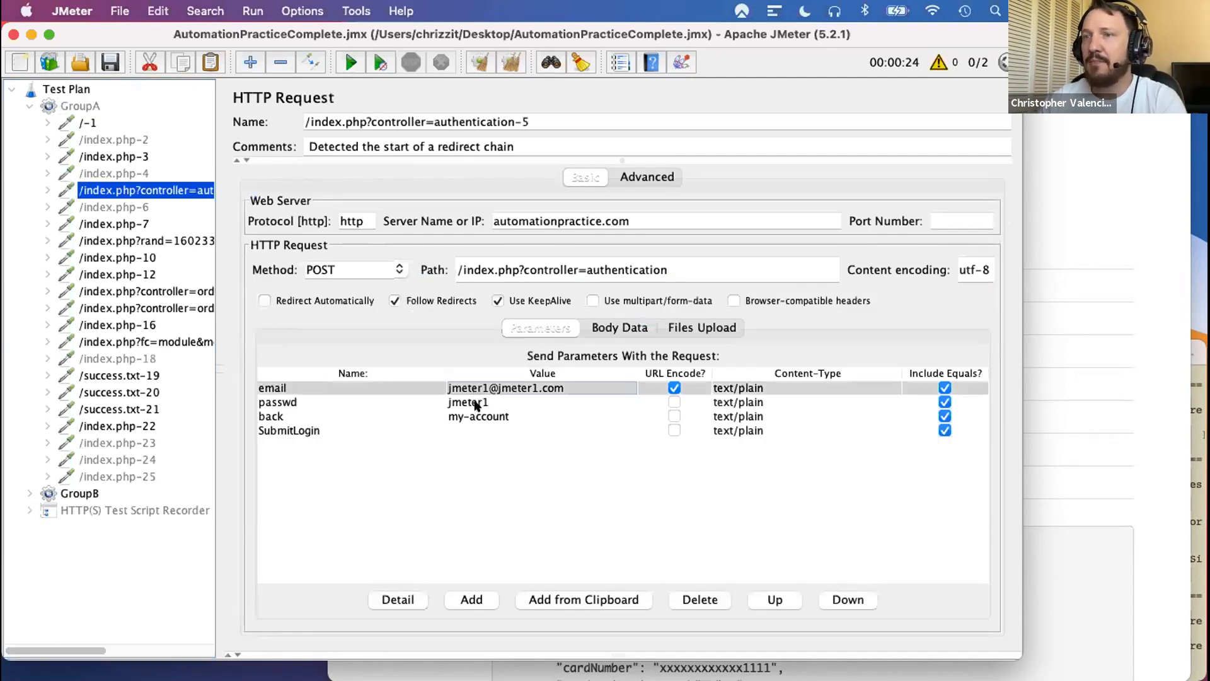
{"action": "left_click", "coordinate": [480, 403]}
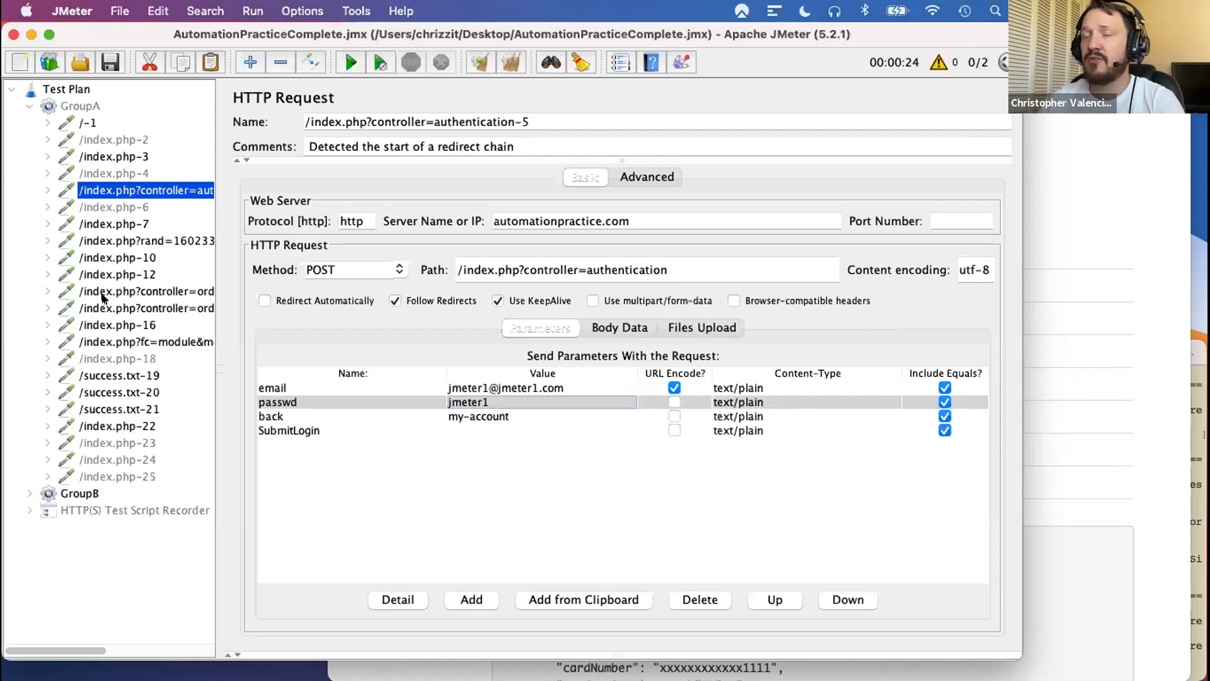
{"action": "left_click", "coordinate": [478, 390]}
{"action": "left_click", "coordinate": [474, 403]}
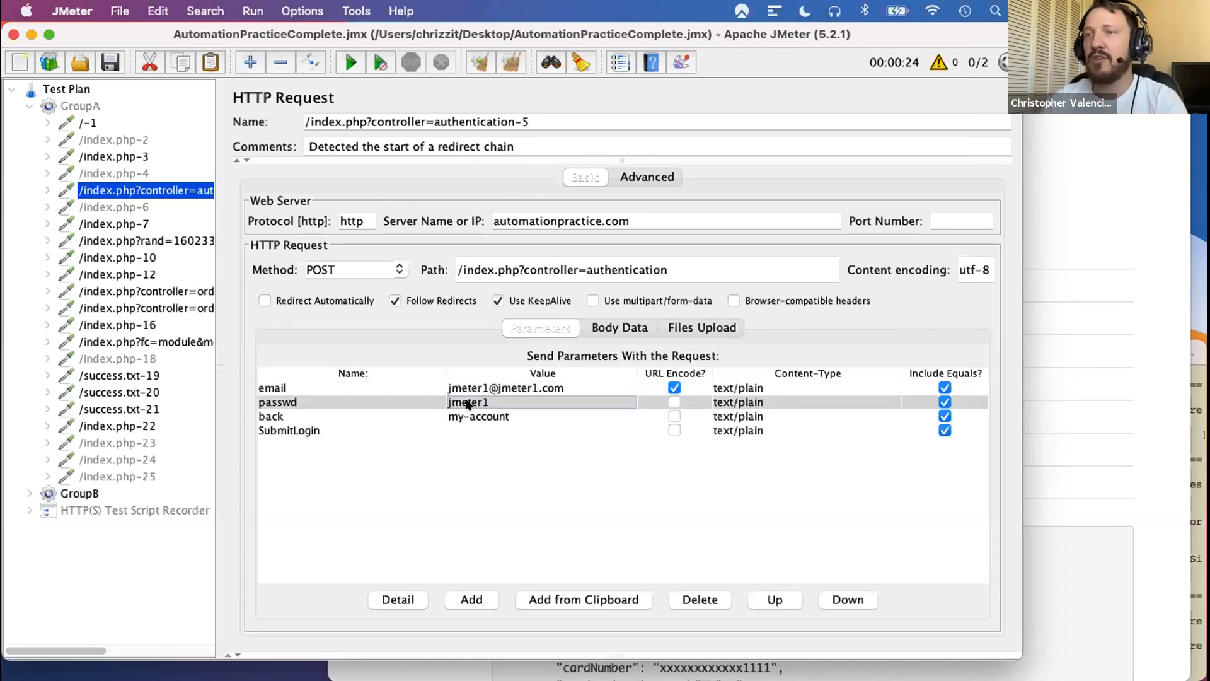
{"action": "left_click", "coordinate": [469, 383]}
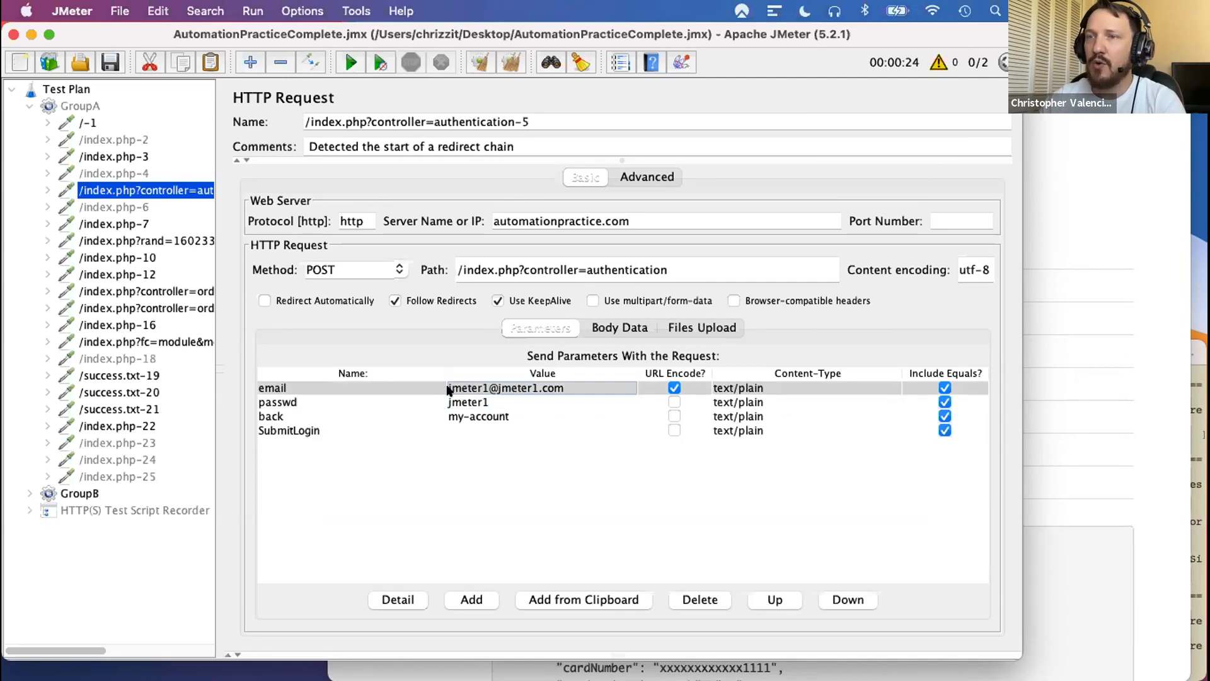
{"action": "left_click", "coordinate": [463, 406]}
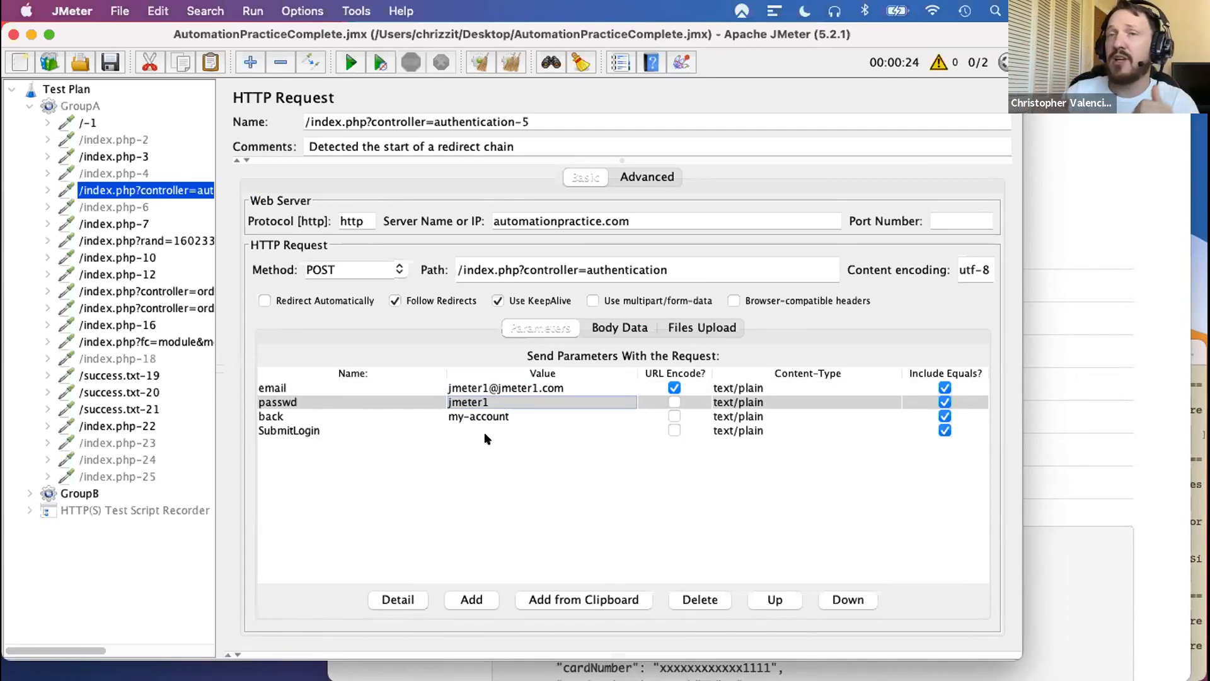
- Set GroupA's number of threads to 10 and review its authentication request's login parameters again
{"action": "left_click", "coordinate": [80, 106]}
{"action": "left_click", "coordinate": [431, 268]}
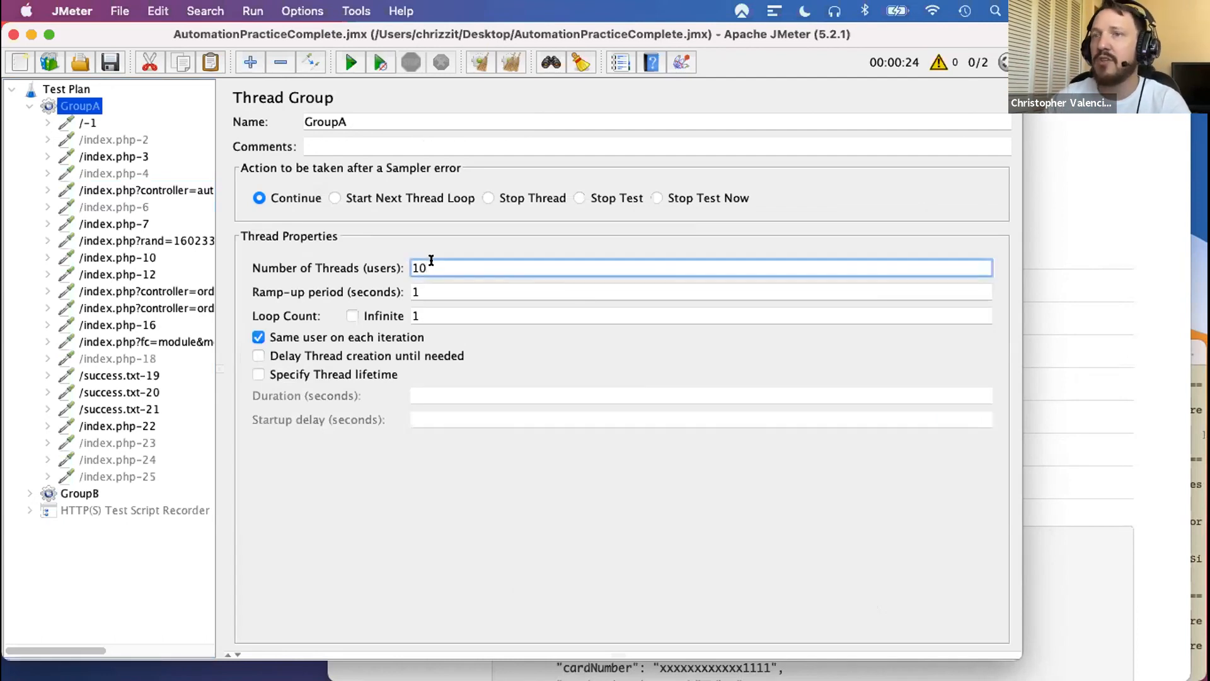
{"action": "left_click", "coordinate": [134, 139]}
{"action": "left_click", "coordinate": [117, 189]}
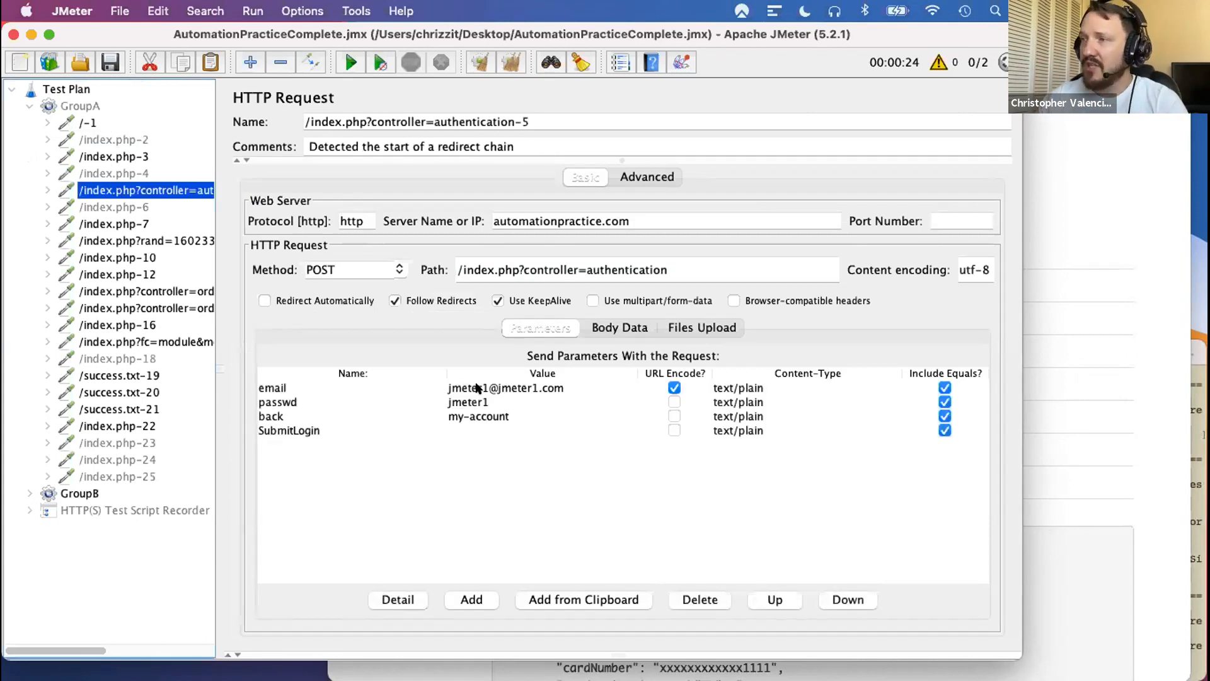
- Collapse GroupA and expand GroupB's authentication request to inspect its child elements
{"action": "left_click", "coordinate": [28, 107]}
{"action": "left_click", "coordinate": [29, 123]}
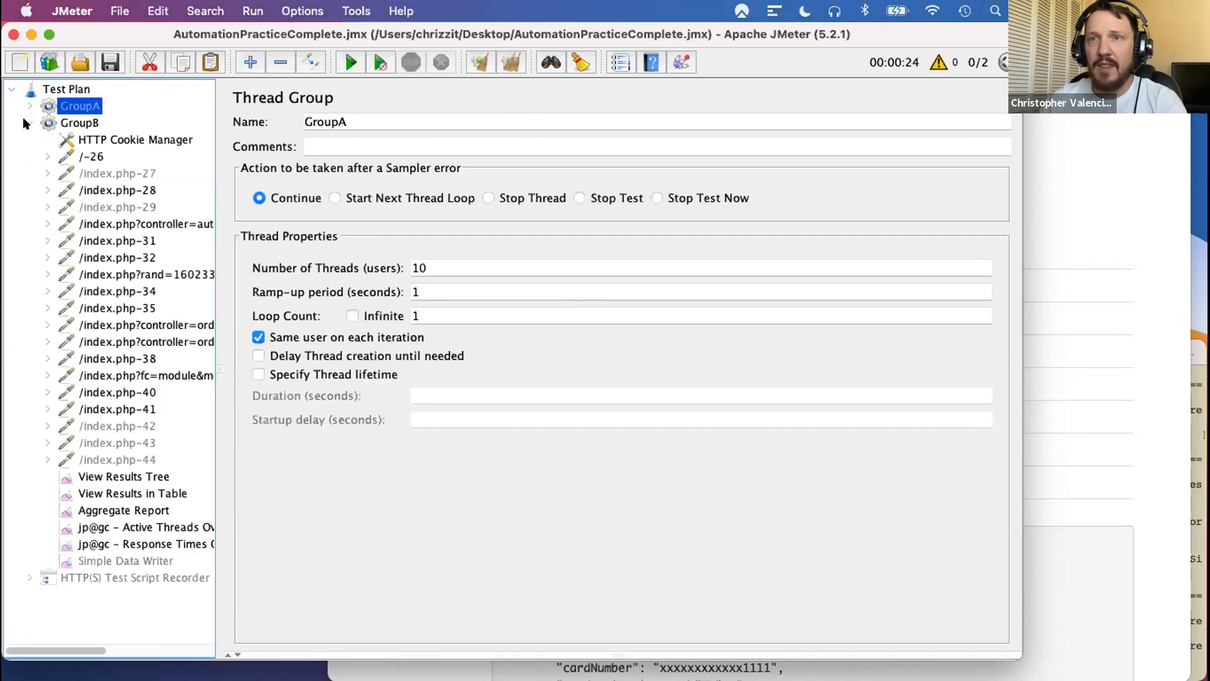
{"action": "left_click", "coordinate": [43, 222]}
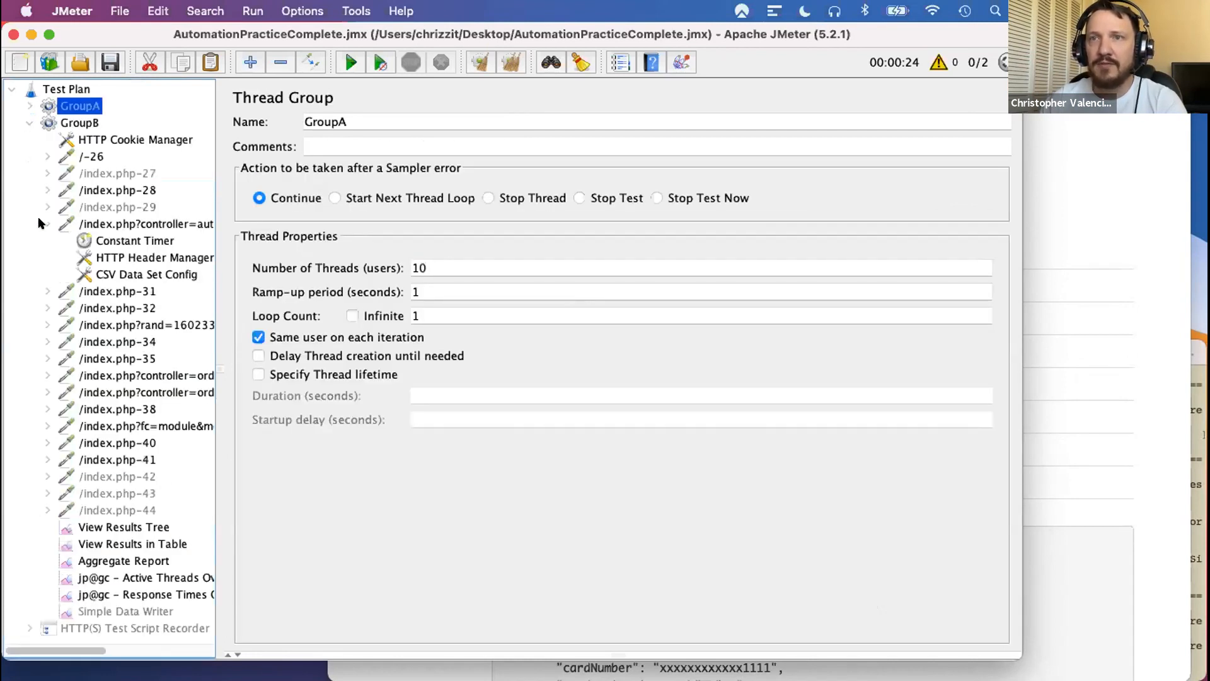
- Examine the email and passwd variables sent by GroupB's index.php?controller=authentication login request
{"action": "left_click", "coordinate": [125, 221]}
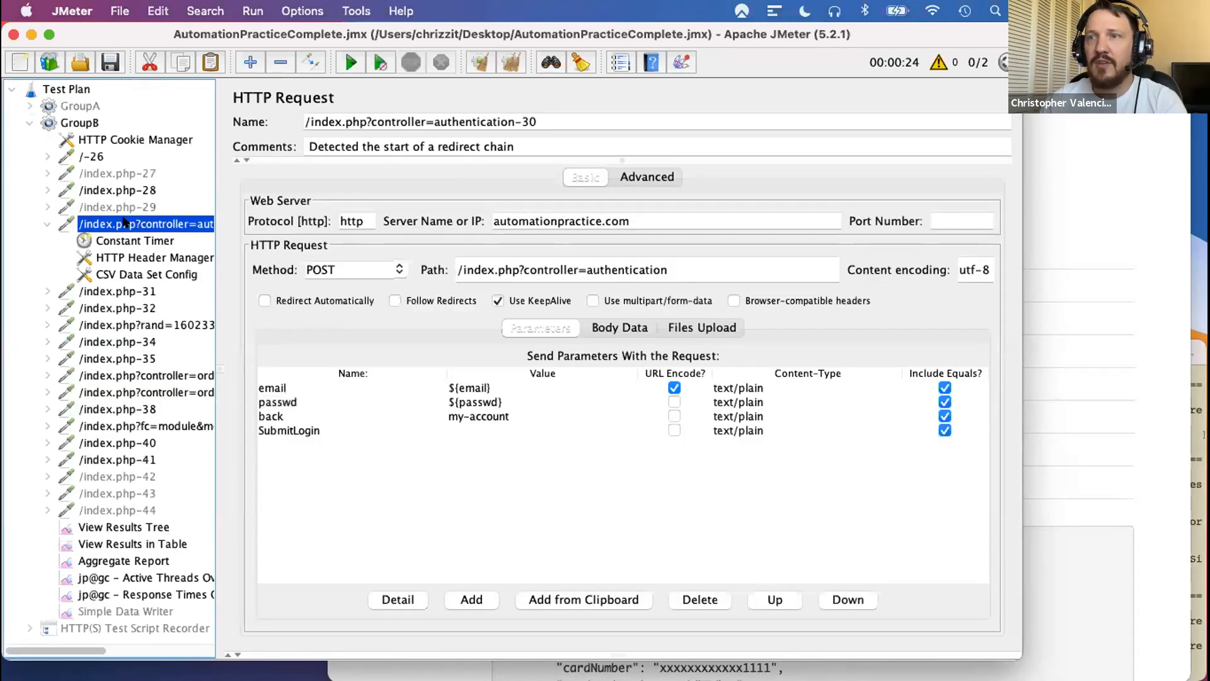
{"action": "left_click", "coordinate": [481, 389]}
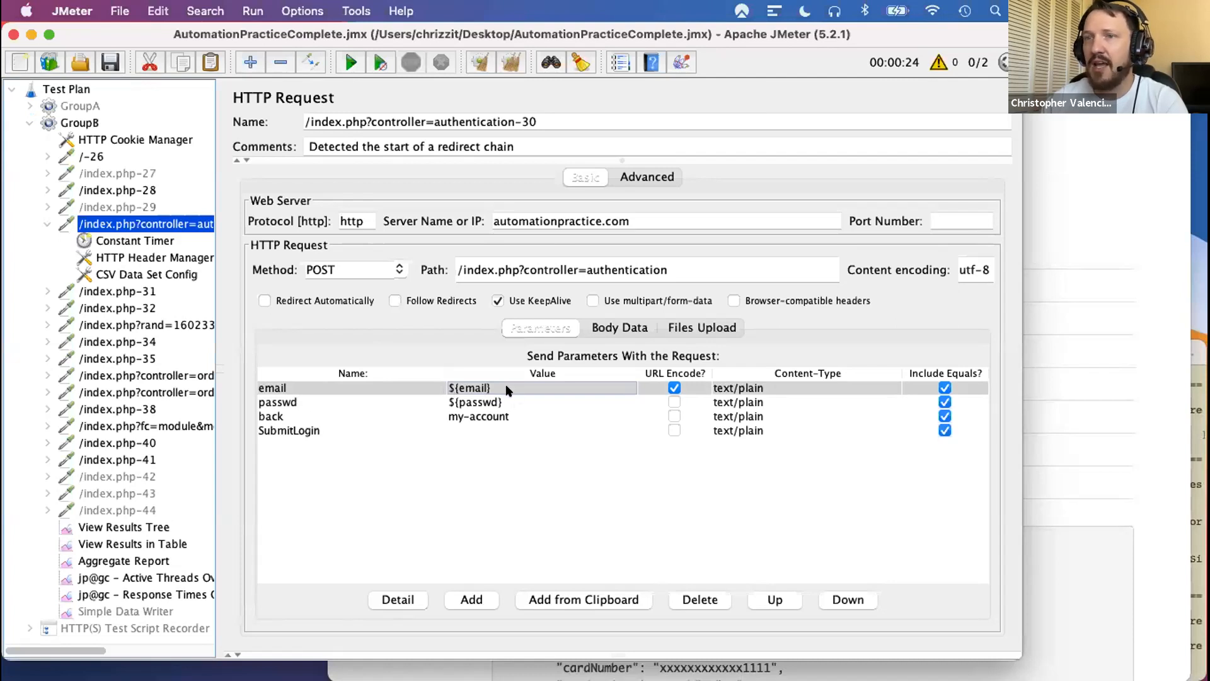
{"action": "left_click", "coordinate": [469, 401]}
{"action": "left_click", "coordinate": [464, 388]}
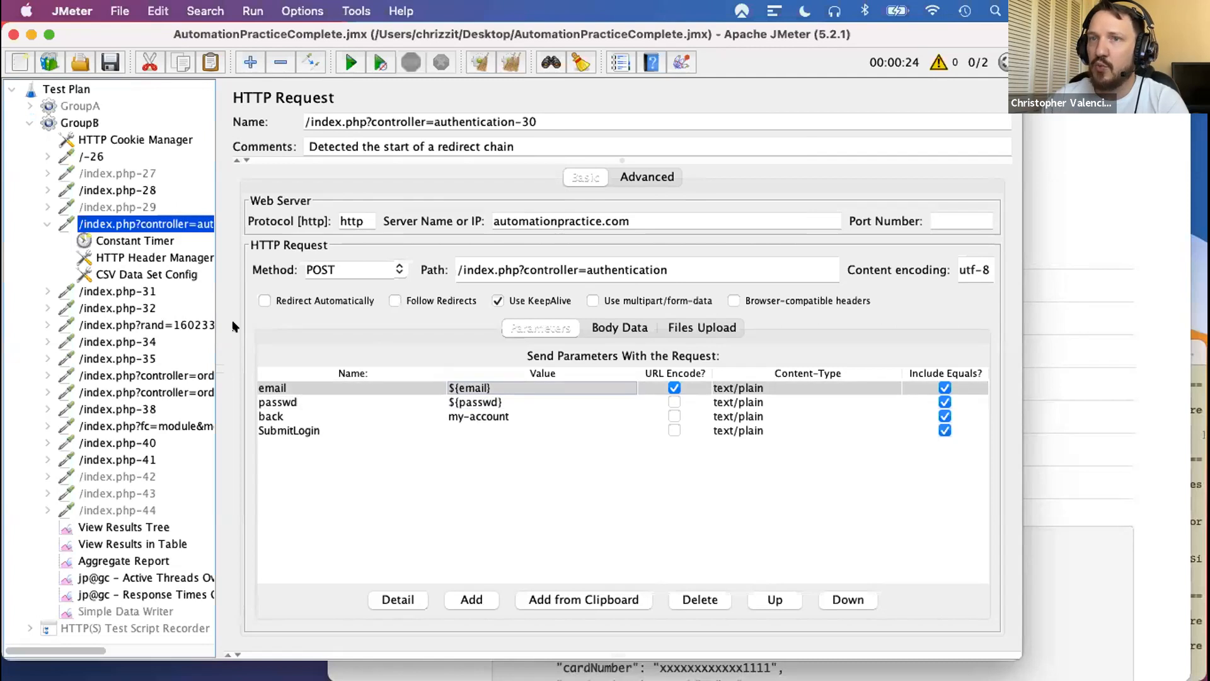
- Review the authentication request's CSV Data Set Config and compare its variable names with the request's email and passwd parameters
{"action": "left_click", "coordinate": [126, 275]}
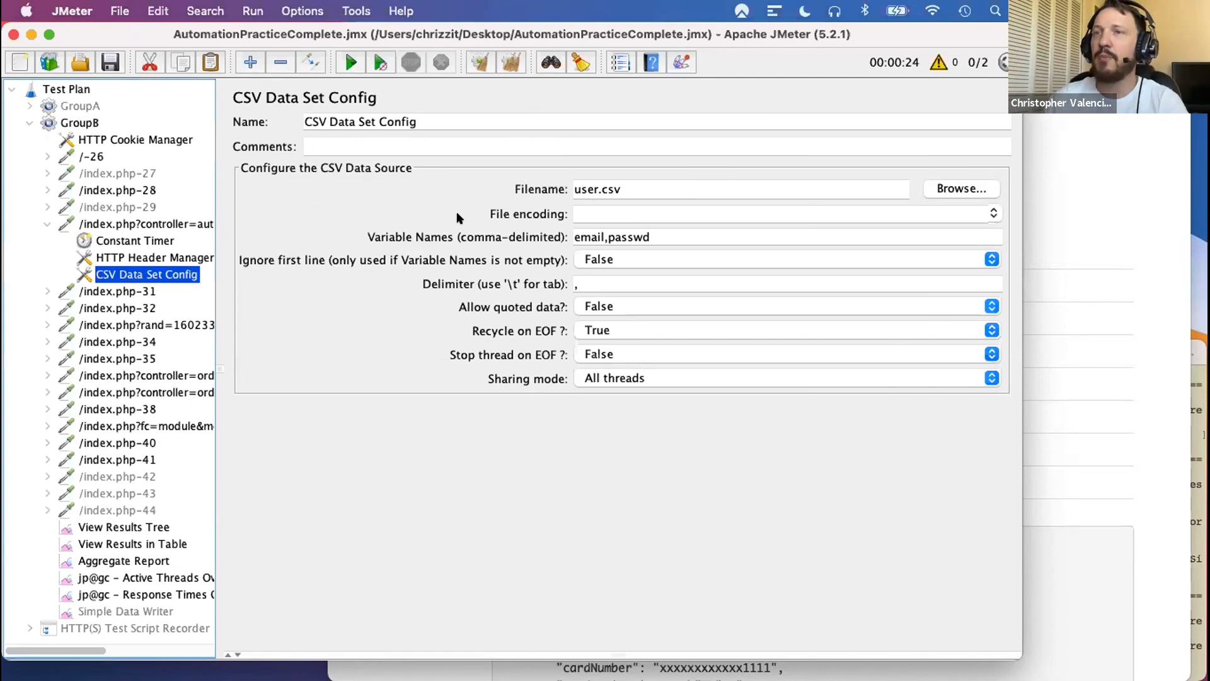
{"action": "left_click", "coordinate": [133, 222]}
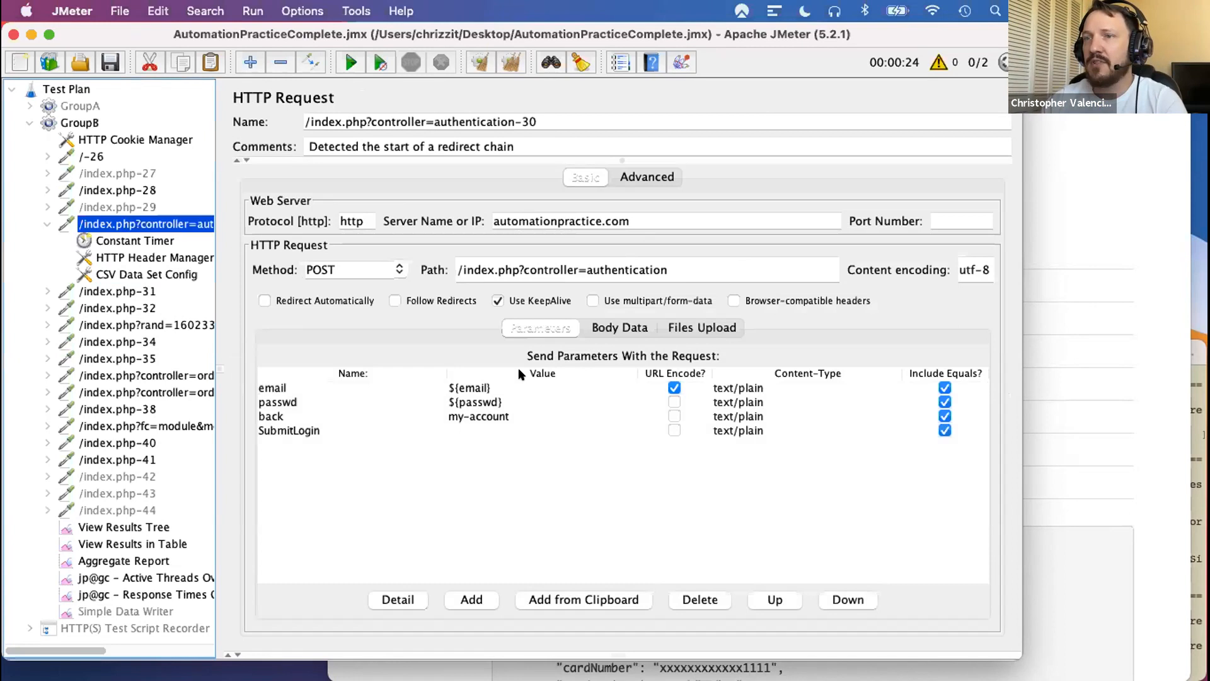
{"action": "left_click", "coordinate": [470, 390]}
{"action": "left_click", "coordinate": [475, 405]}
{"action": "left_click", "coordinate": [477, 386]}
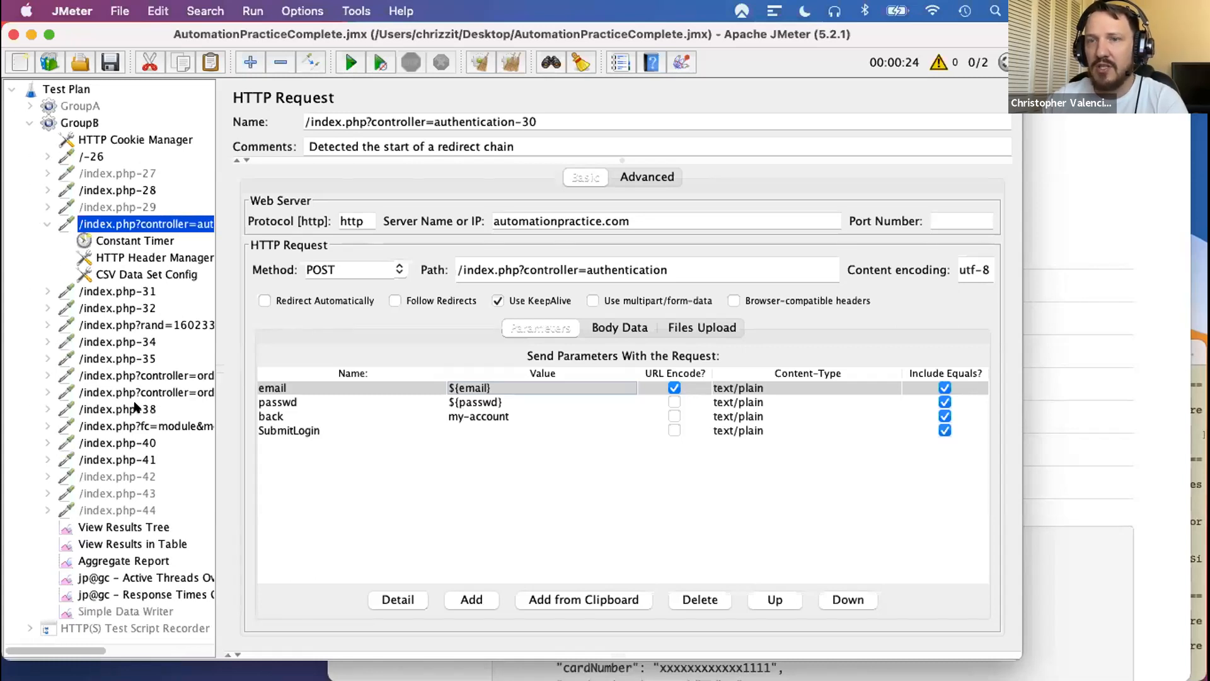
- Try to run the test plan and watch its samples in GroupB's View Results Tree
{"action": "left_click", "coordinate": [346, 54]}
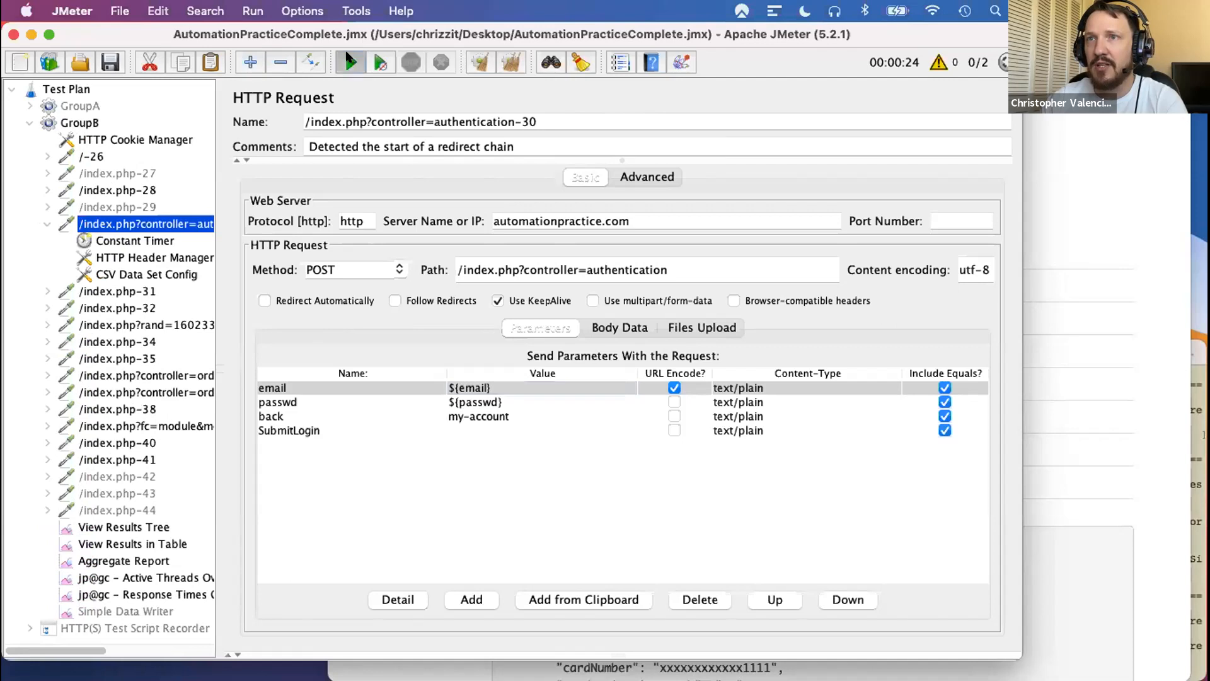
{"action": "left_click", "coordinate": [111, 529]}
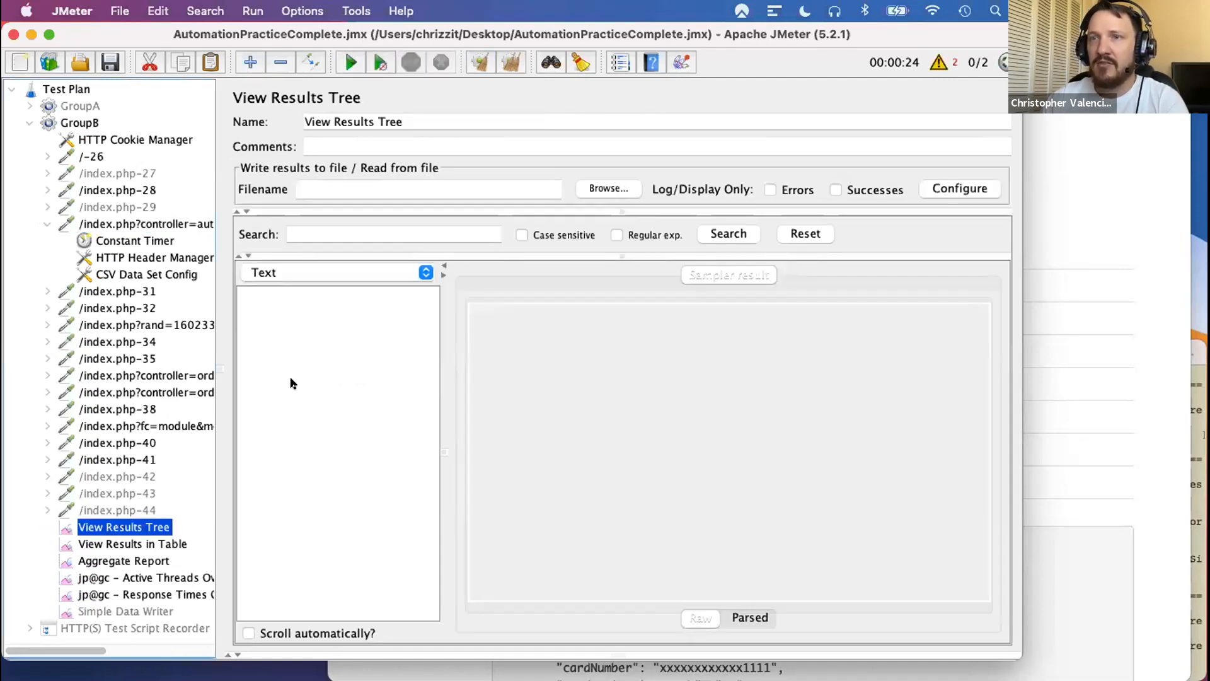
{"action": "left_click", "coordinate": [349, 62]}
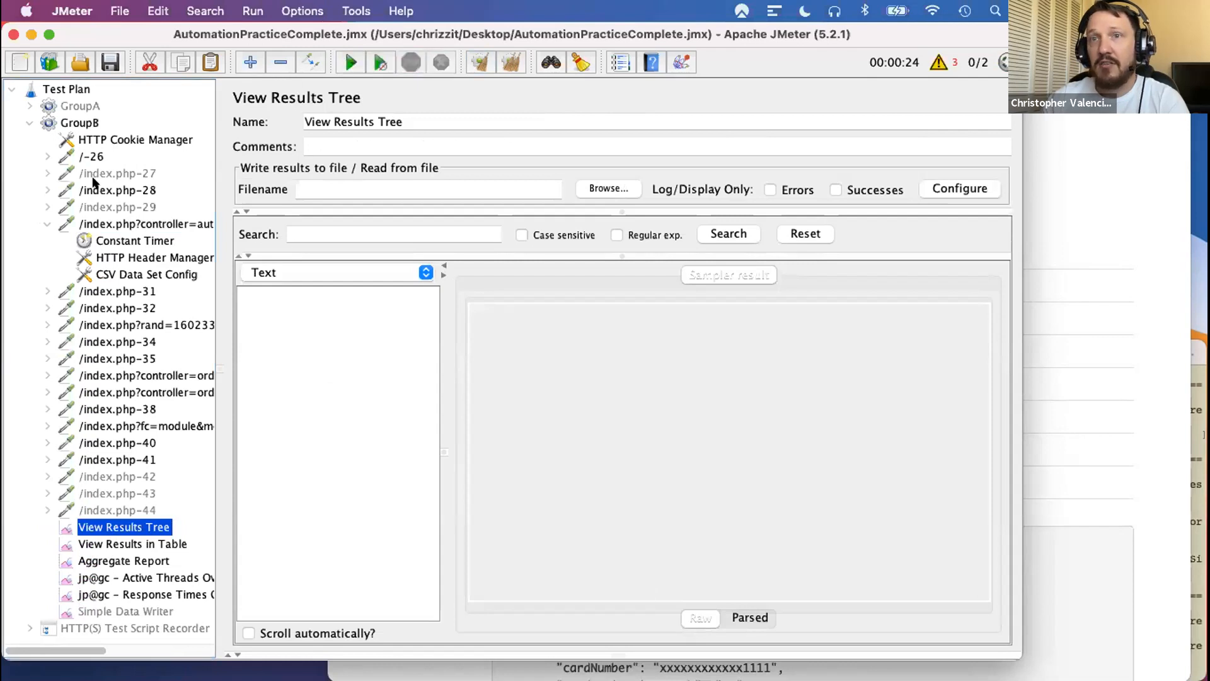
- Reopen GroupB's CSV Data Set Config and check the Desktop folder for its user.csv data file
{"action": "left_click", "coordinate": [108, 189]}
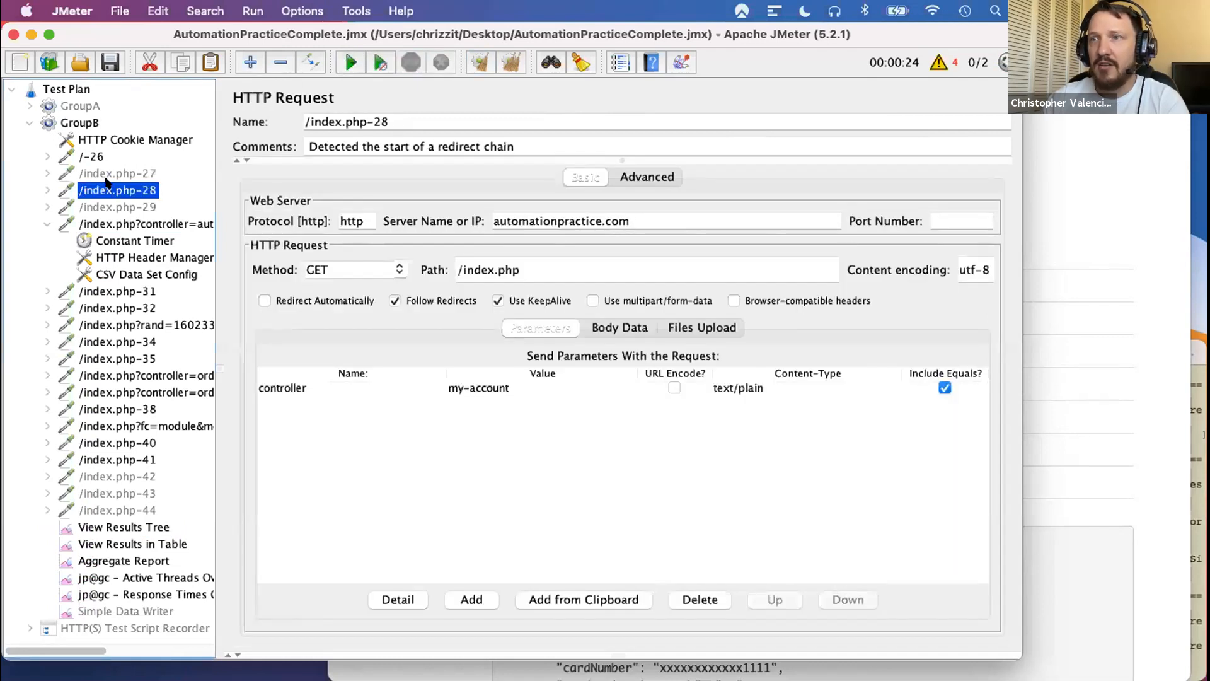
{"action": "left_click", "coordinate": [110, 271]}
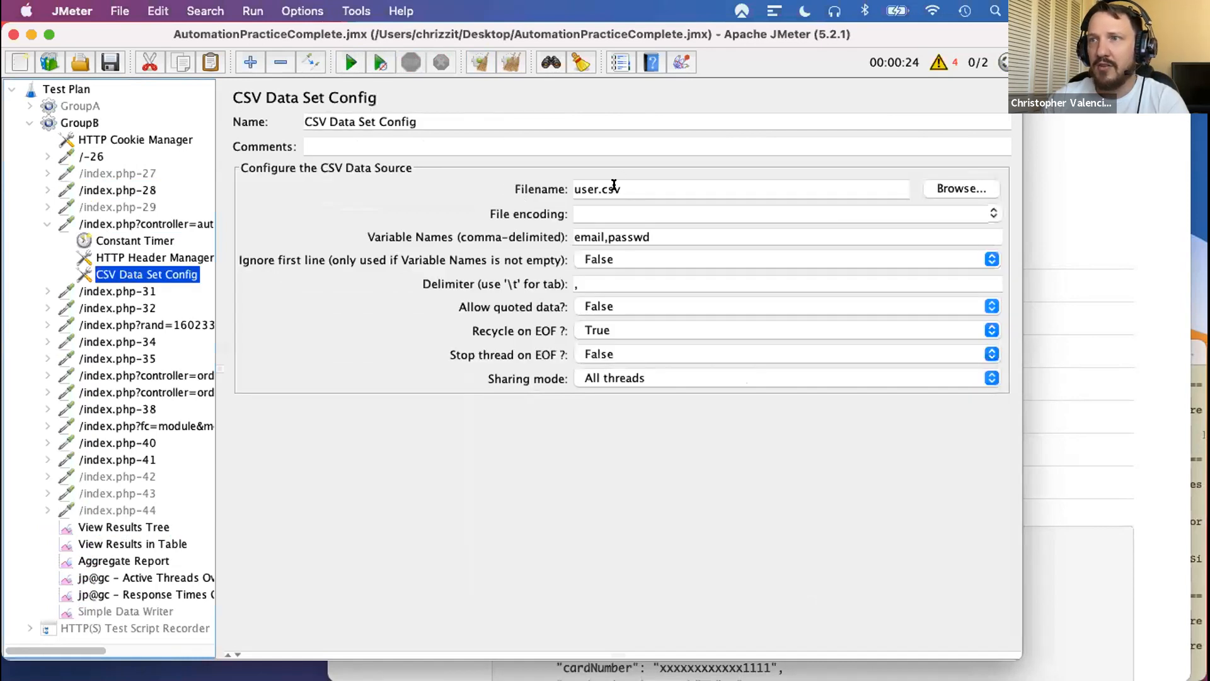
{"action": "left_click", "coordinate": [947, 187]}
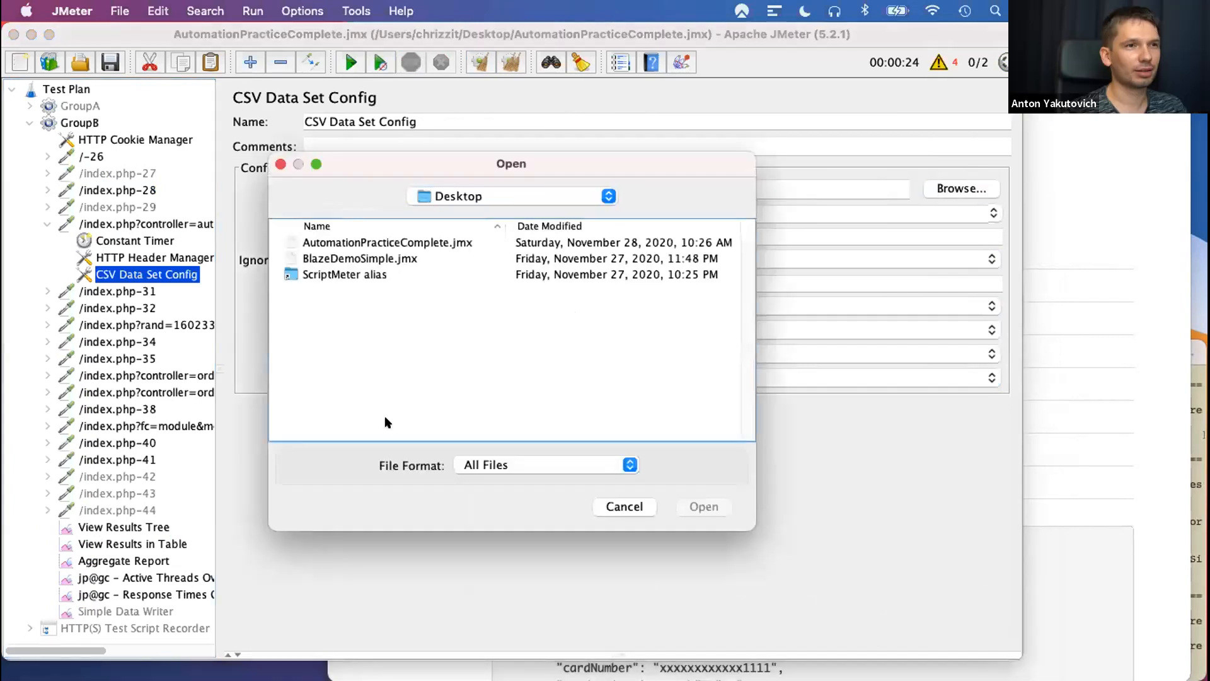
{"action": "left_click", "coordinate": [620, 507]}
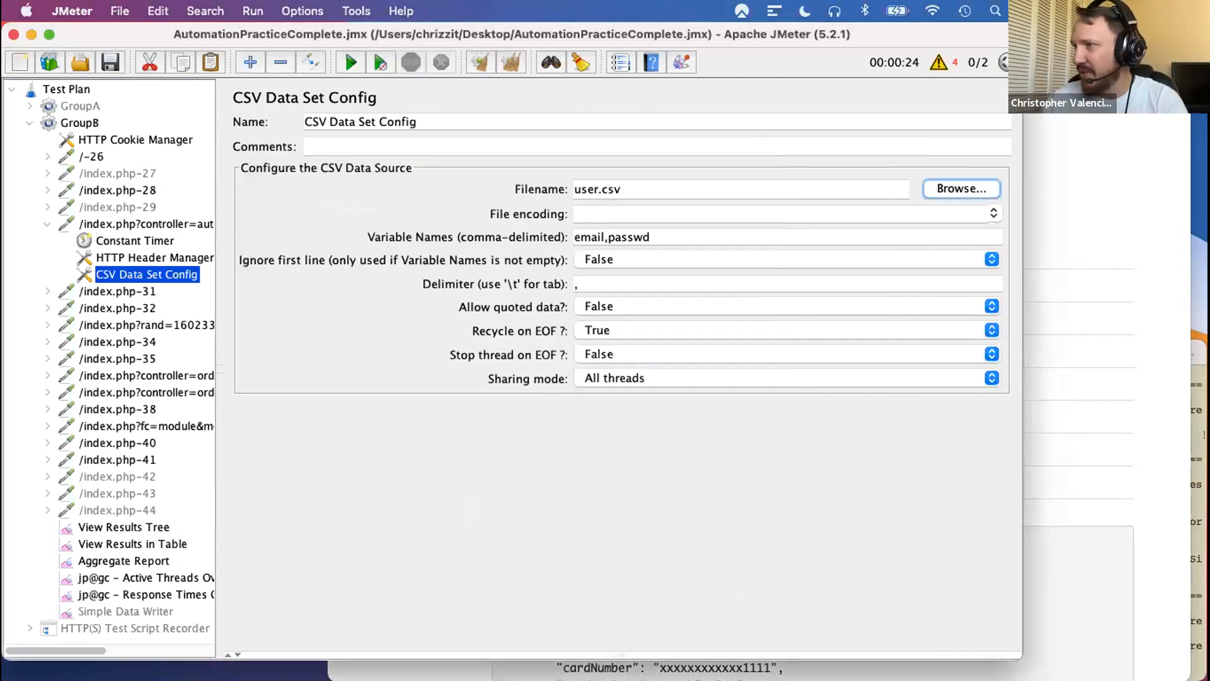
- Browse for the CSV Data Set Config's data file again, going through the home folder into Documents
{"action": "left_click", "coordinate": [959, 190]}
{"action": "left_click", "coordinate": [604, 196]}
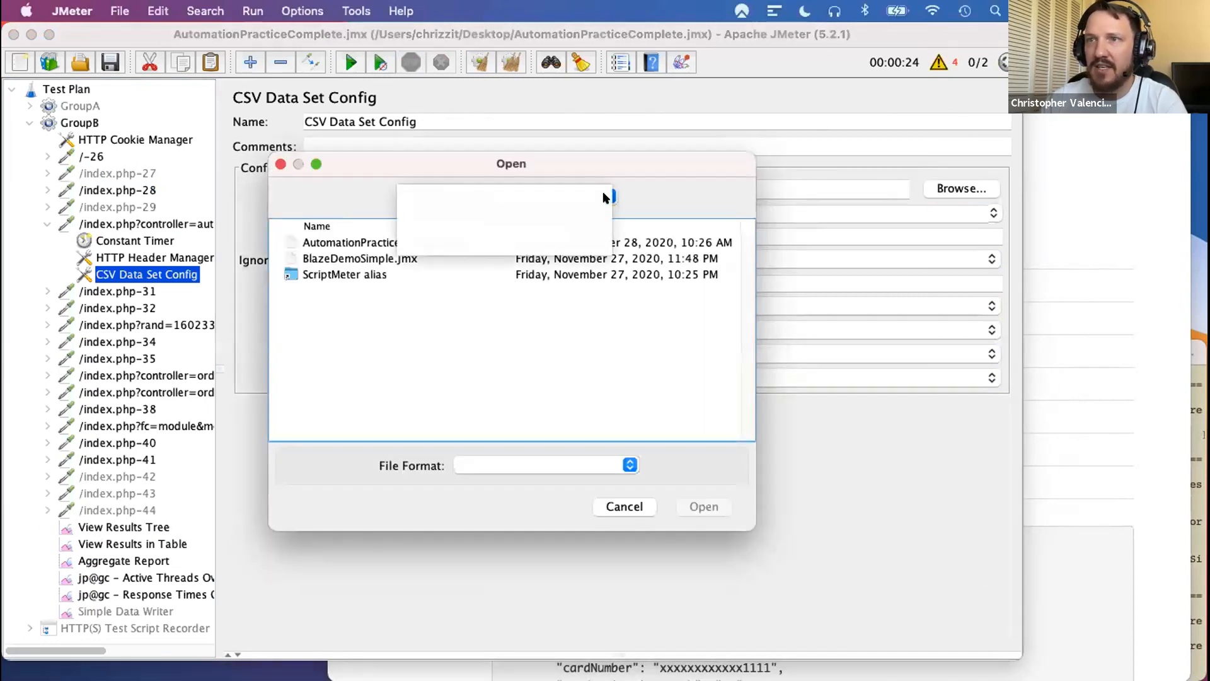
{"action": "left_click", "coordinate": [451, 210]}
{"action": "scroll", "coordinate": [353, 305], "scroll_direction": "down", "scroll_amount": 7}
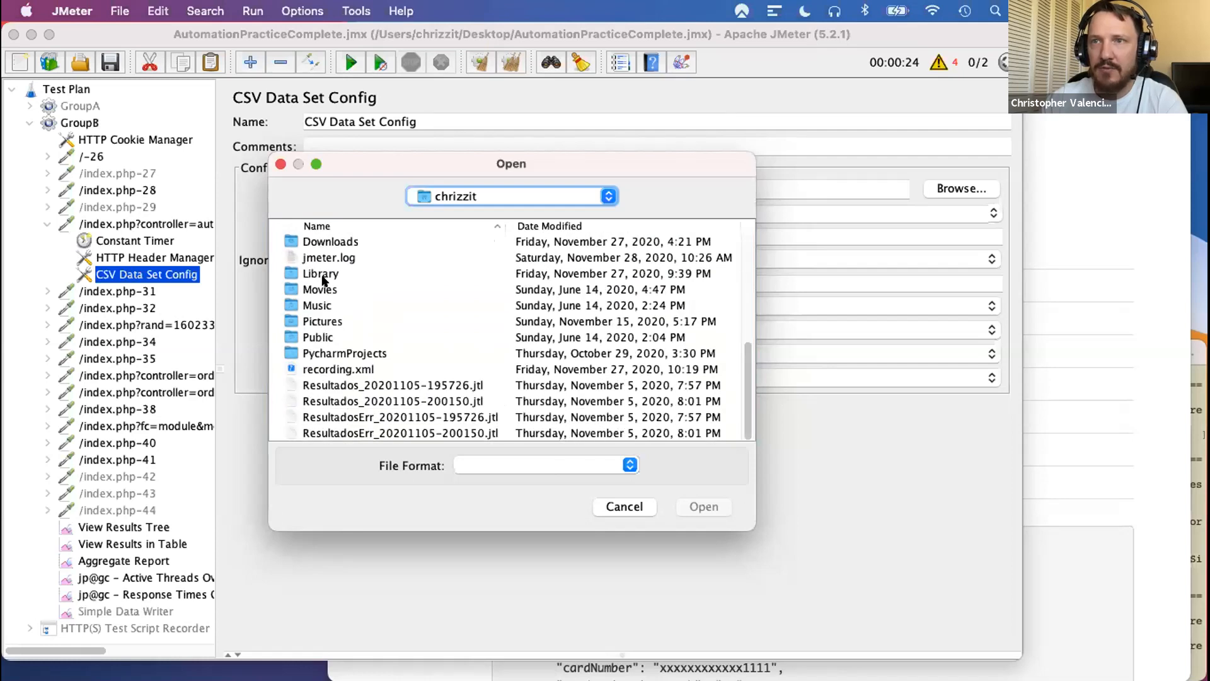
{"action": "scroll", "coordinate": [319, 259], "scroll_direction": "up", "scroll_amount": 2}
{"action": "left_click", "coordinate": [318, 257]}
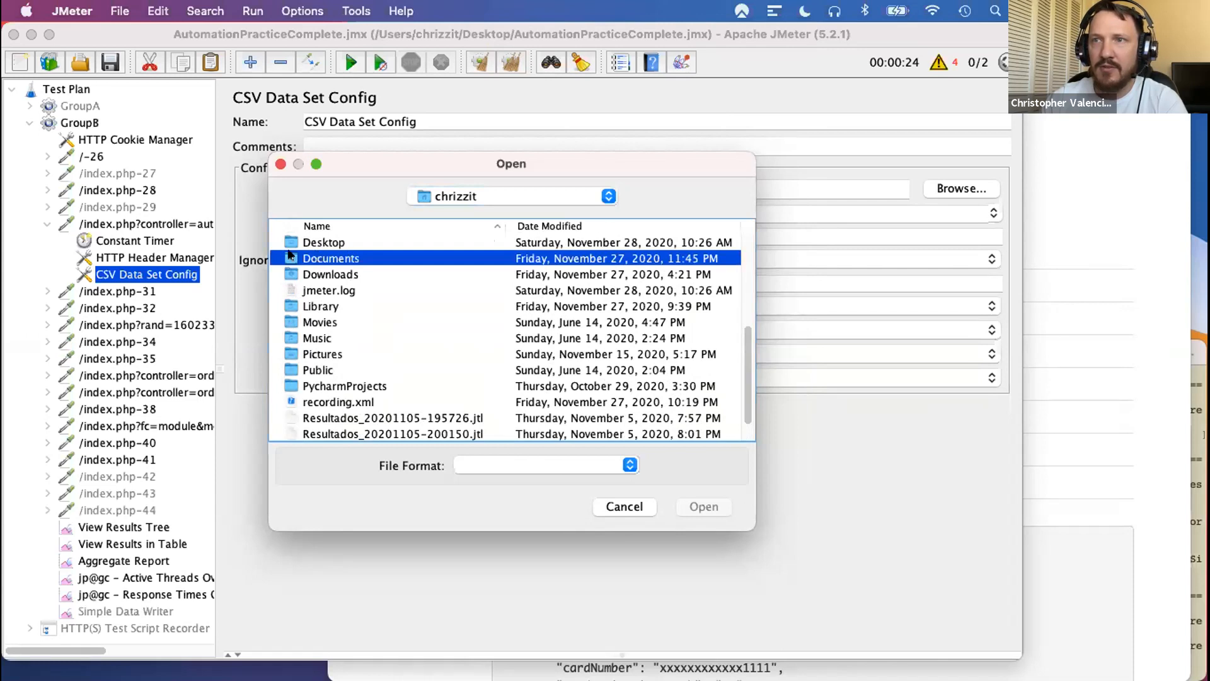
{"action": "left_click", "coordinate": [576, 195]}
{"action": "left_click", "coordinate": [559, 194]}
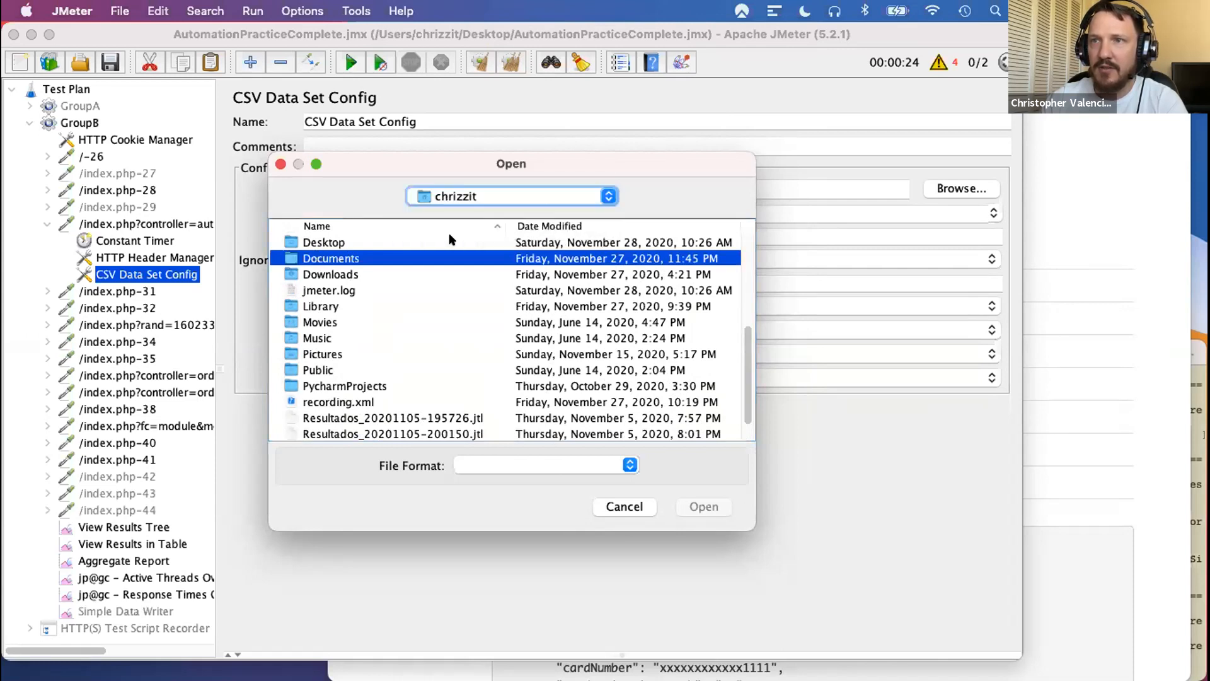
{"action": "double_click", "coordinate": [338, 258]}
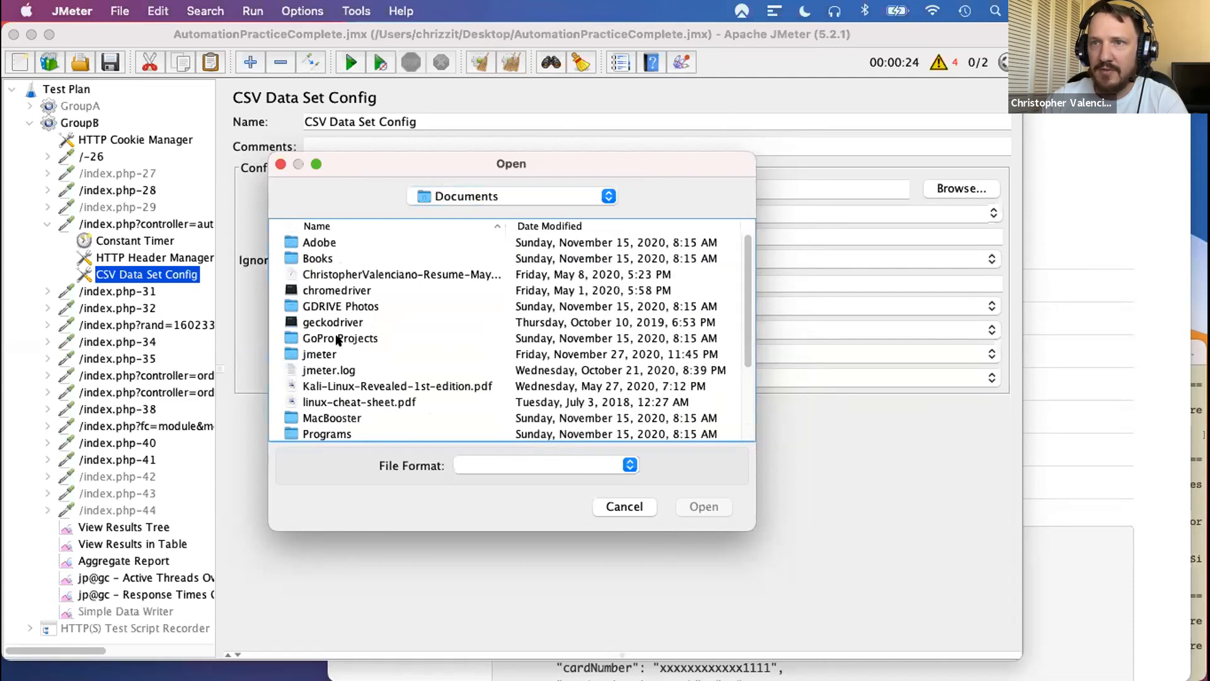
- Set the CSV Data Set Config's filename to user.csv from the jmeter/apache-jmeter-5.2.1/bin folder
{"action": "scroll", "coordinate": [337, 341], "scroll_direction": "down", "scroll_amount": 4}
{"action": "left_click", "coordinate": [321, 290]}
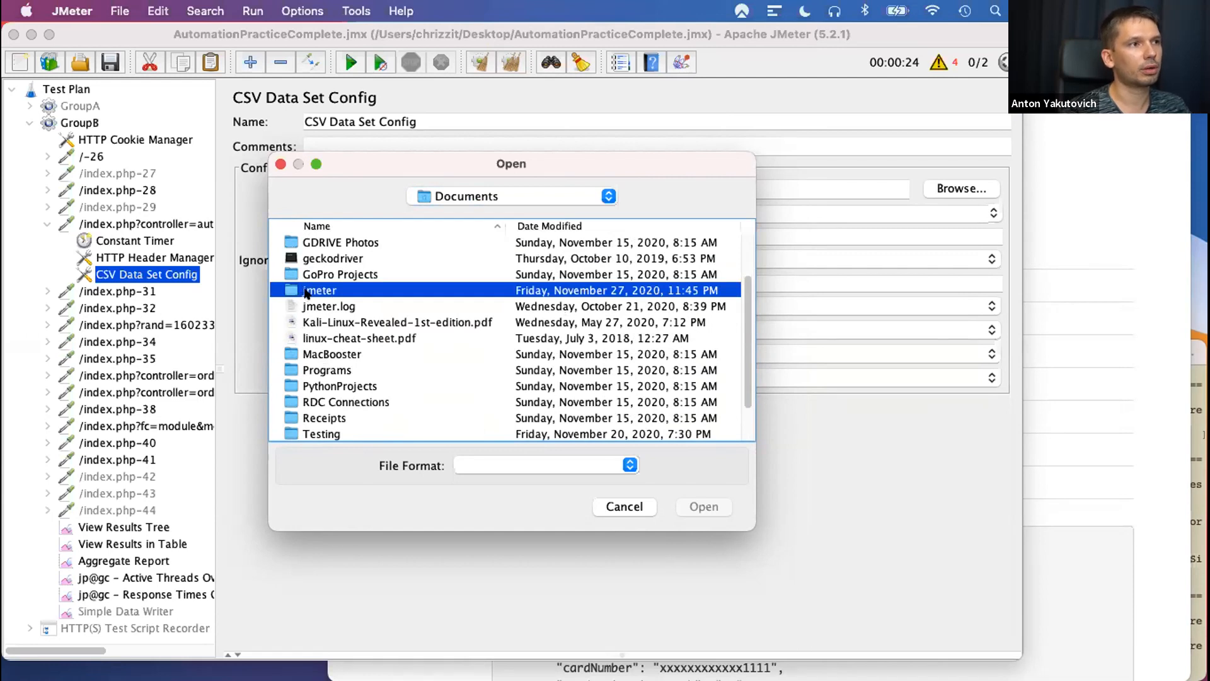
{"action": "double_click", "coordinate": [307, 291]}
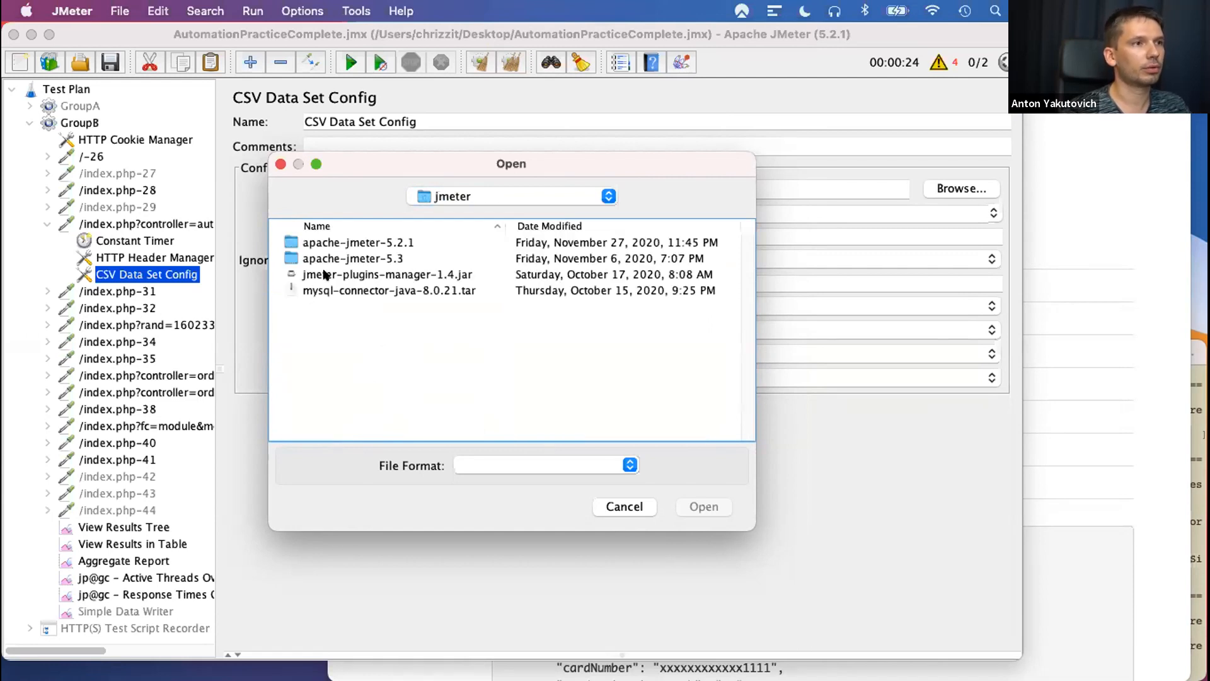
{"action": "double_click", "coordinate": [320, 242]}
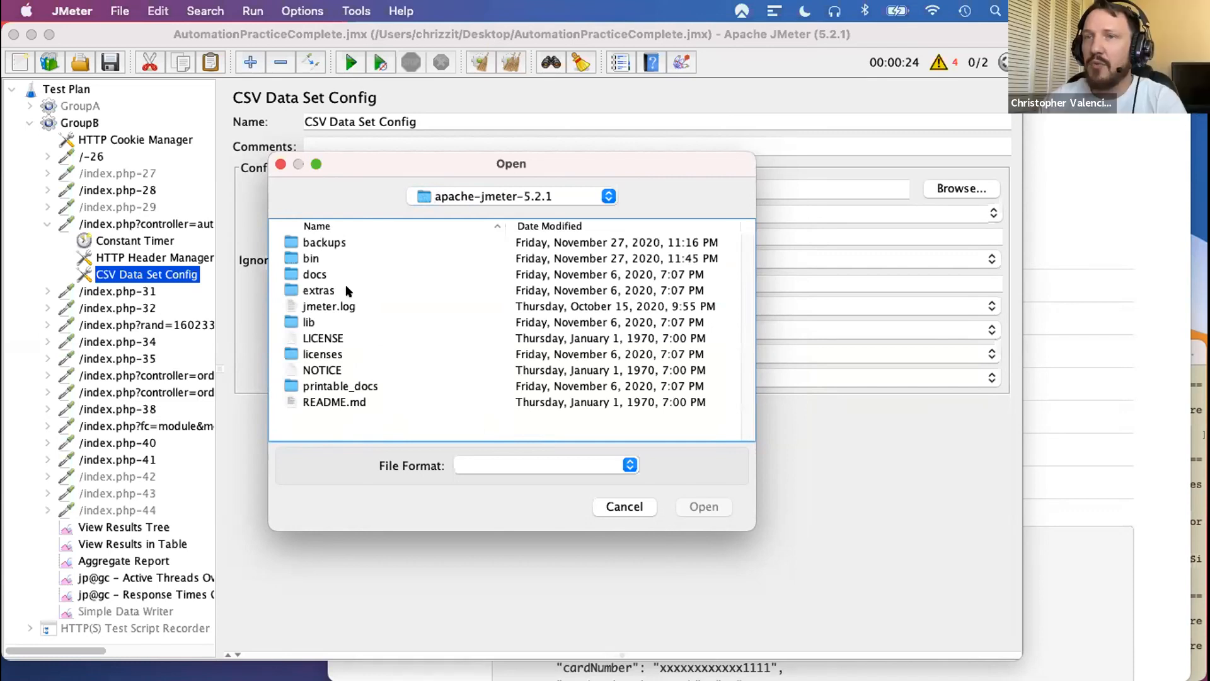
{"action": "double_click", "coordinate": [309, 258]}
{"action": "scroll", "coordinate": [401, 366], "scroll_direction": "down", "scroll_amount": 15}
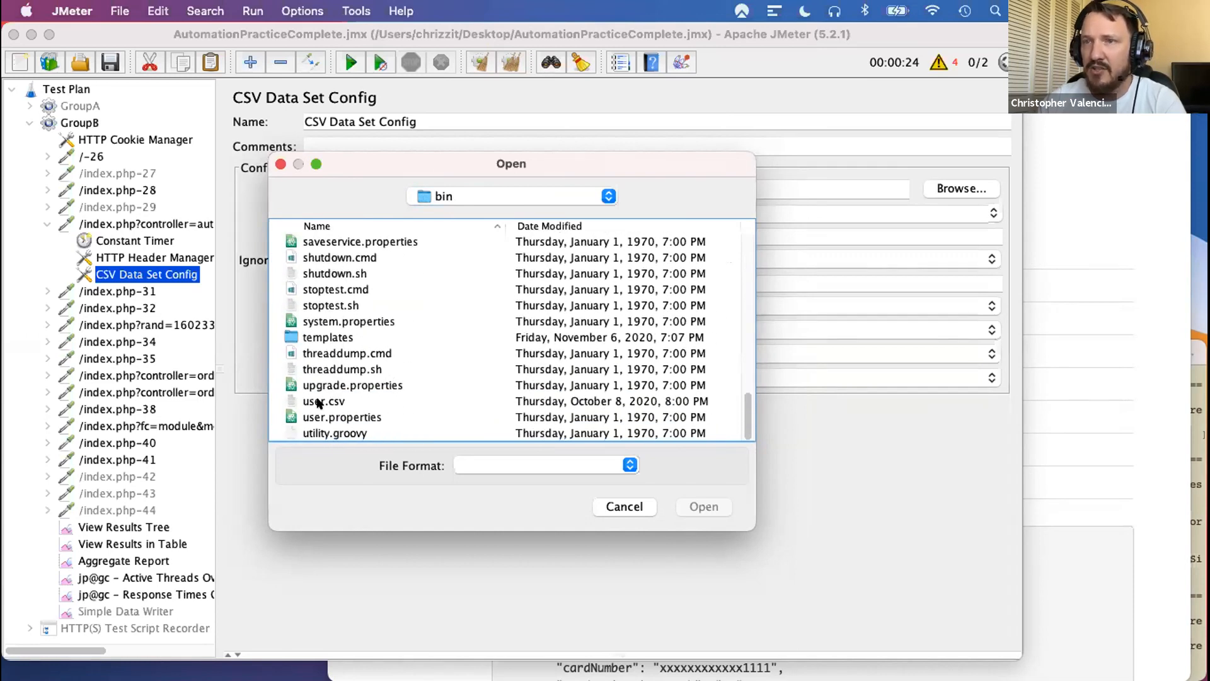
{"action": "left_click", "coordinate": [376, 400]}
{"action": "left_click", "coordinate": [692, 507]}
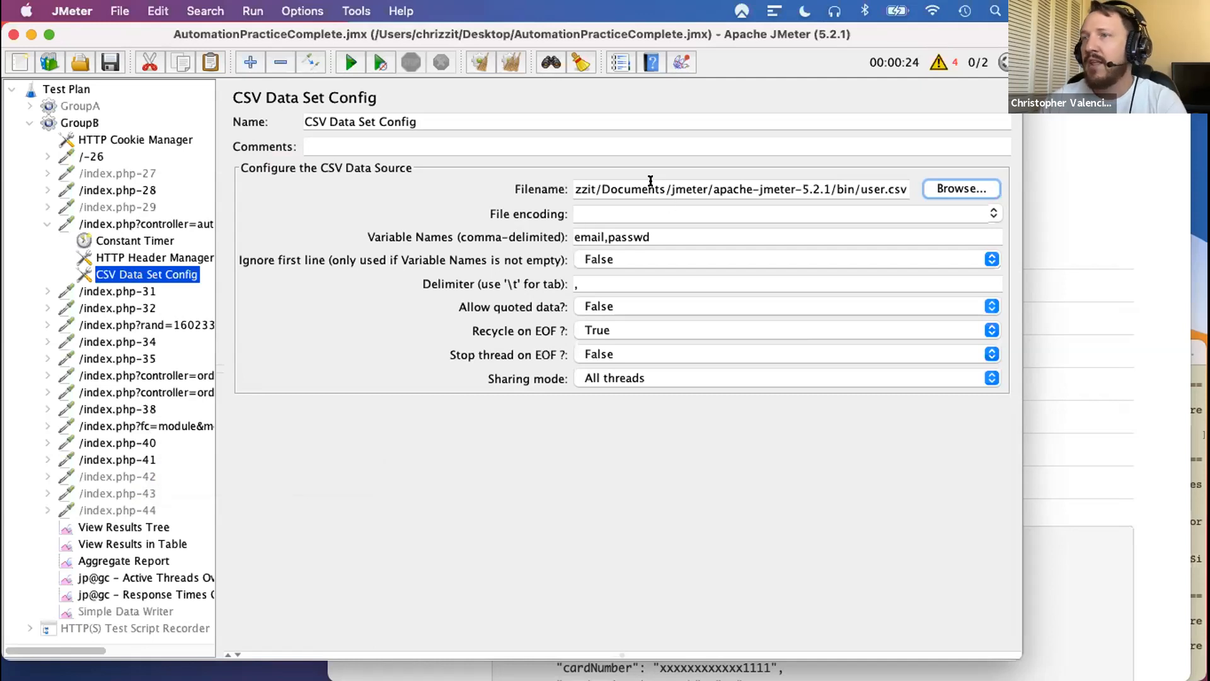
- Review the full path of the selected user.csv and clear all earlier test results and error counts
{"action": "left_click_drag", "start_coordinate": [589, 189], "coordinate": [933, 191]}
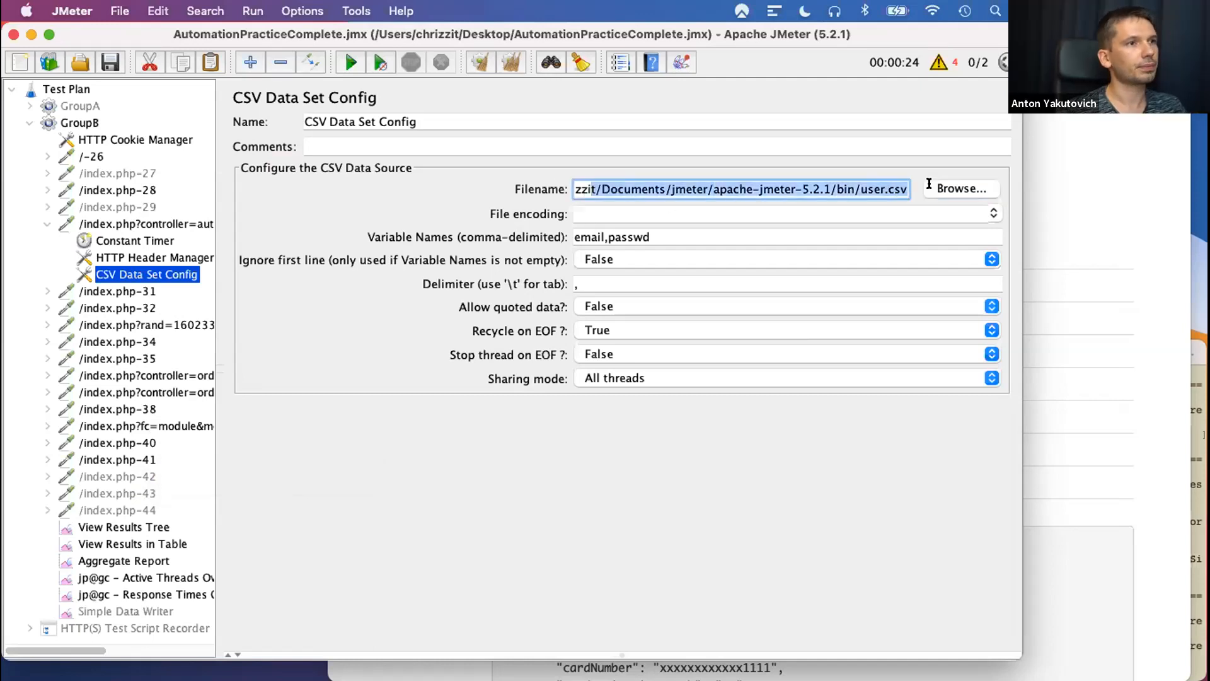
{"action": "left_click", "coordinate": [798, 191]}
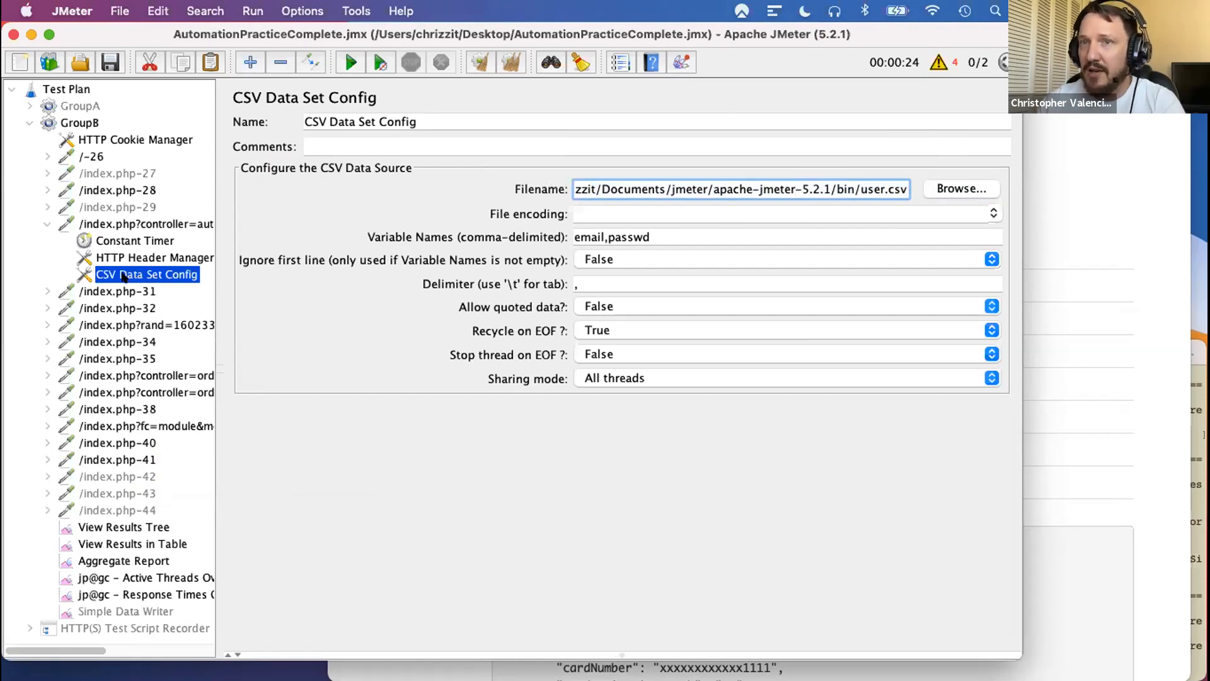
{"action": "left_click", "coordinate": [509, 61]}
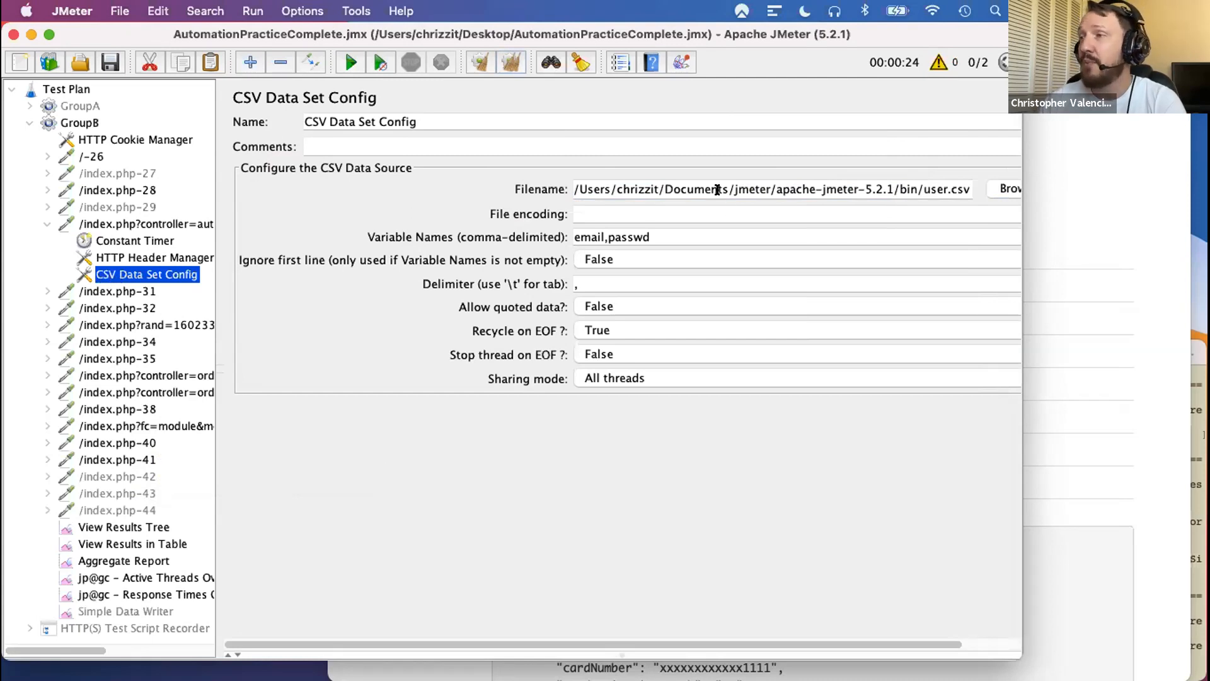
{"action": "left_click_drag", "start_coordinate": [893, 189], "coordinate": [968, 183]}
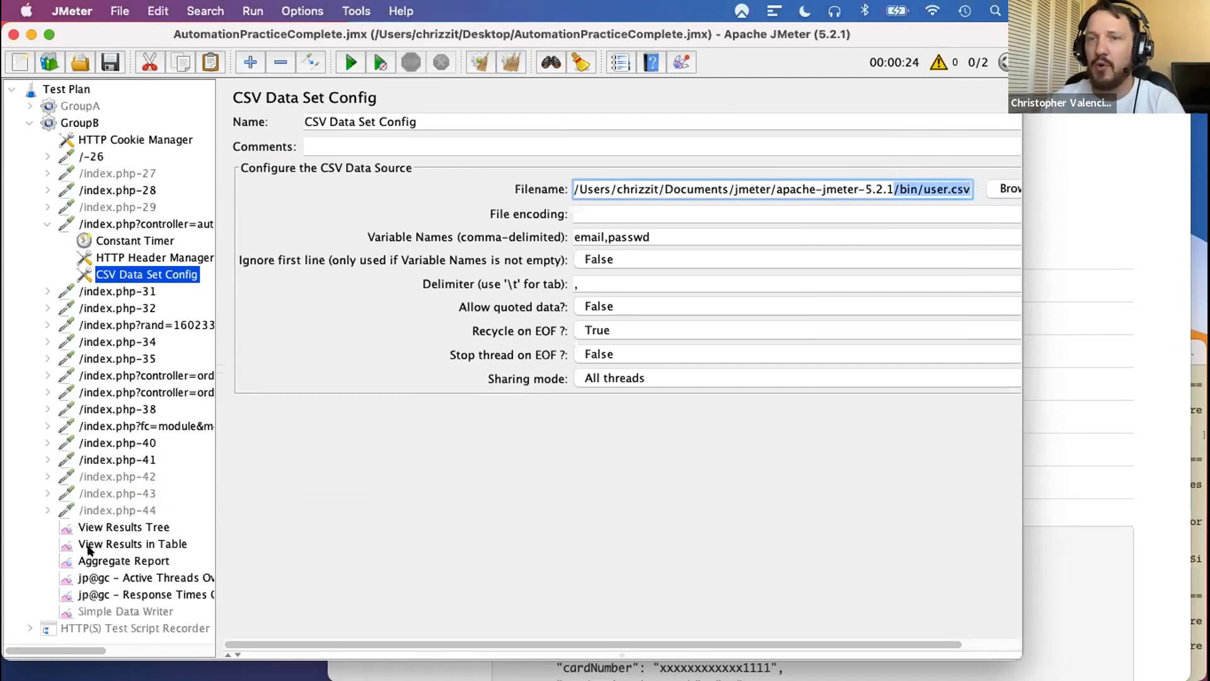
- Run the test with View Results Tree open and examine the email posted in the first authentication sample's request body
{"action": "left_click", "coordinate": [122, 527]}
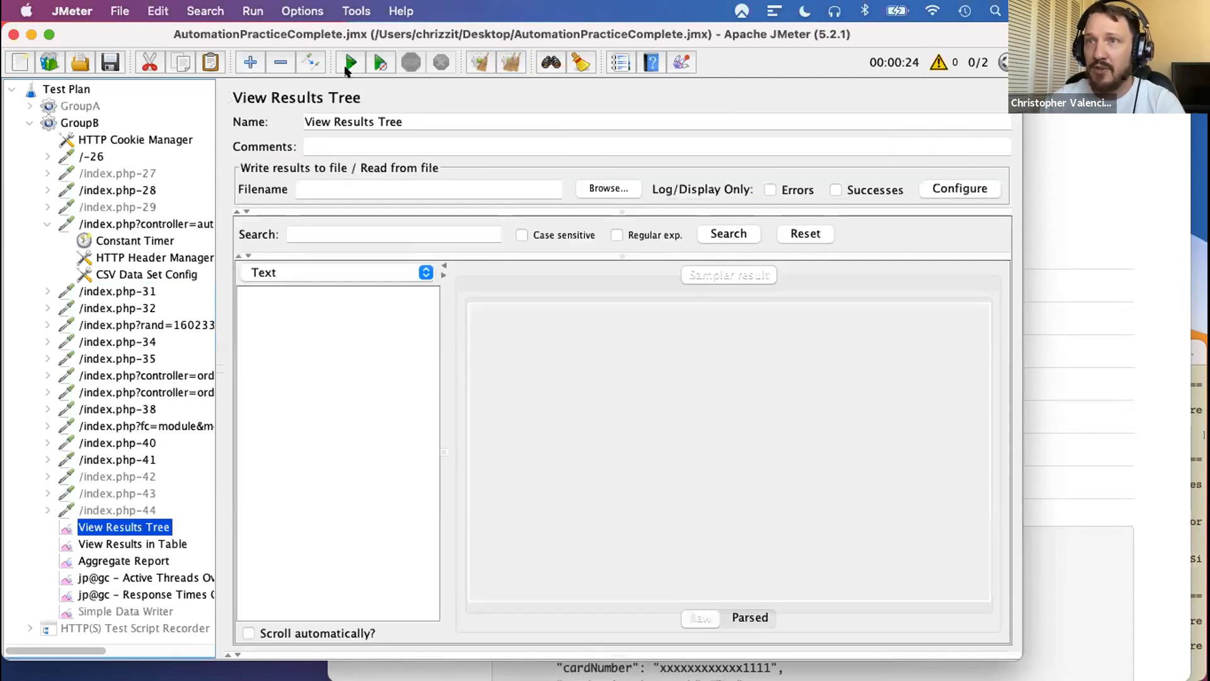
{"action": "left_click", "coordinate": [350, 62]}
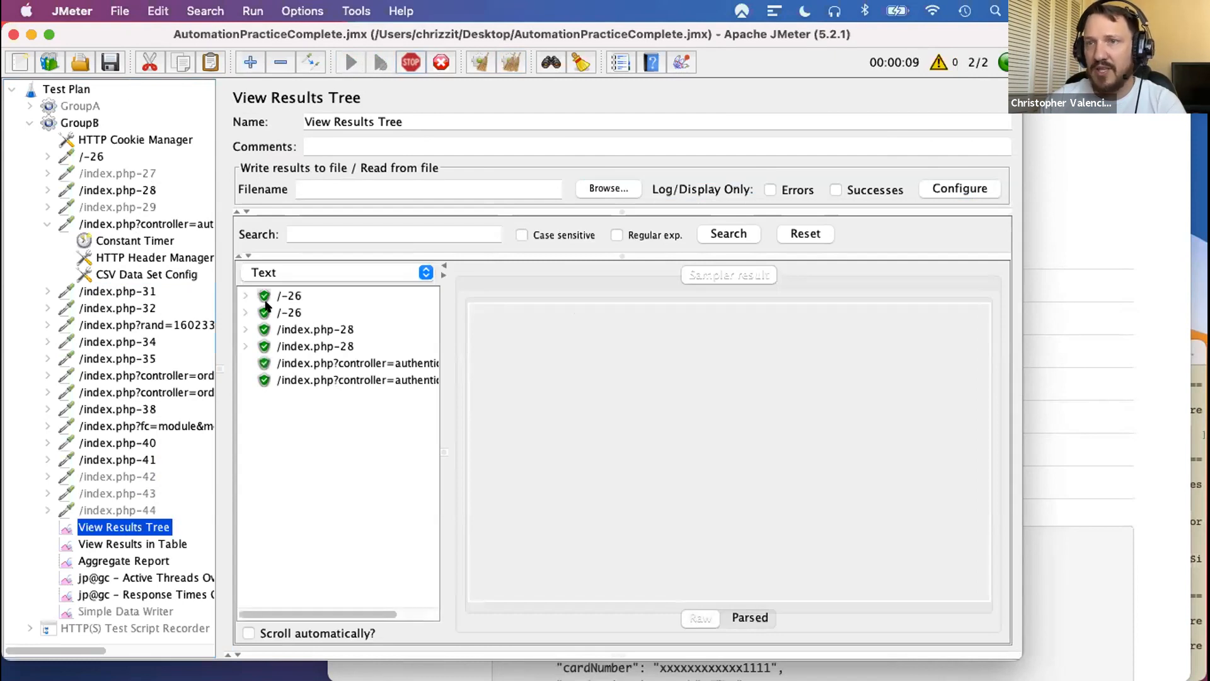
{"action": "left_click", "coordinate": [291, 364]}
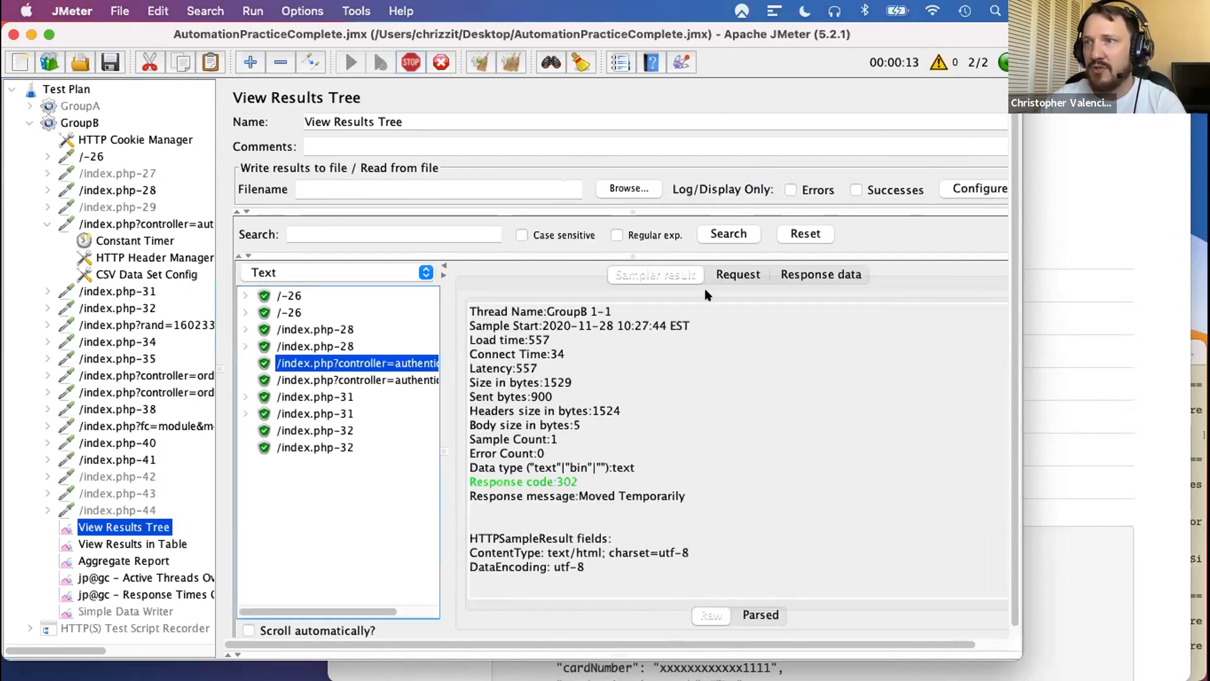
{"action": "left_click", "coordinate": [725, 275]}
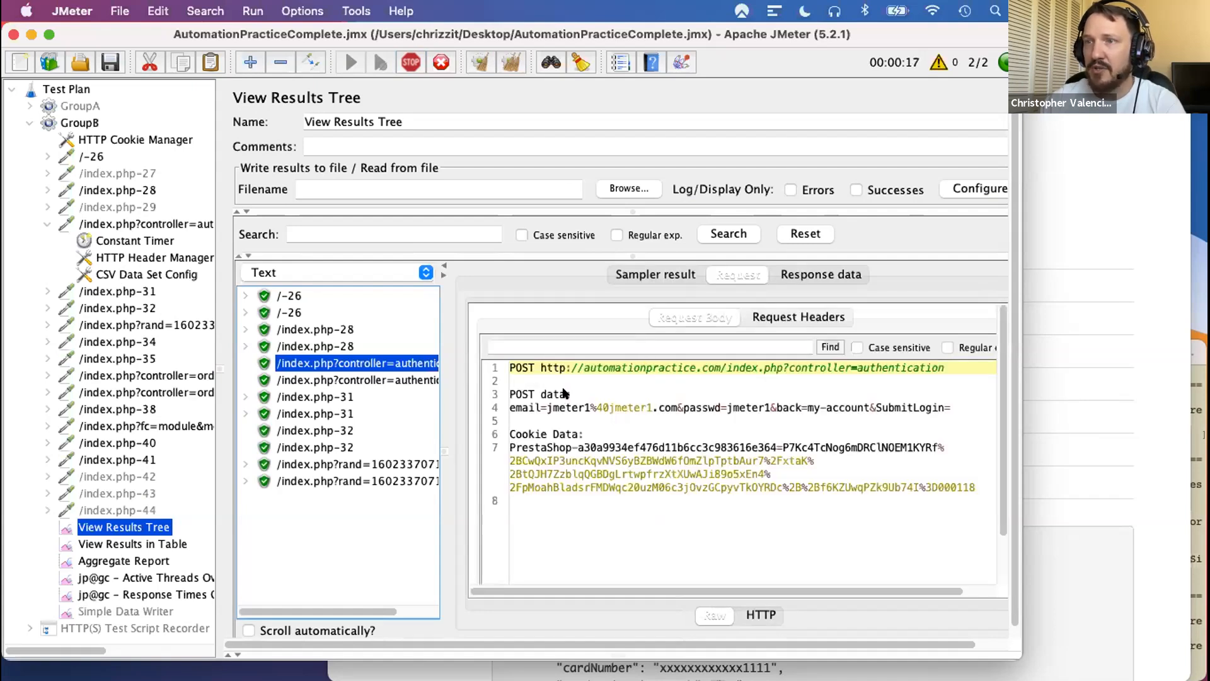
{"action": "left_click_drag", "start_coordinate": [509, 409], "coordinate": [676, 408]}
{"action": "left_click", "coordinate": [543, 410]}
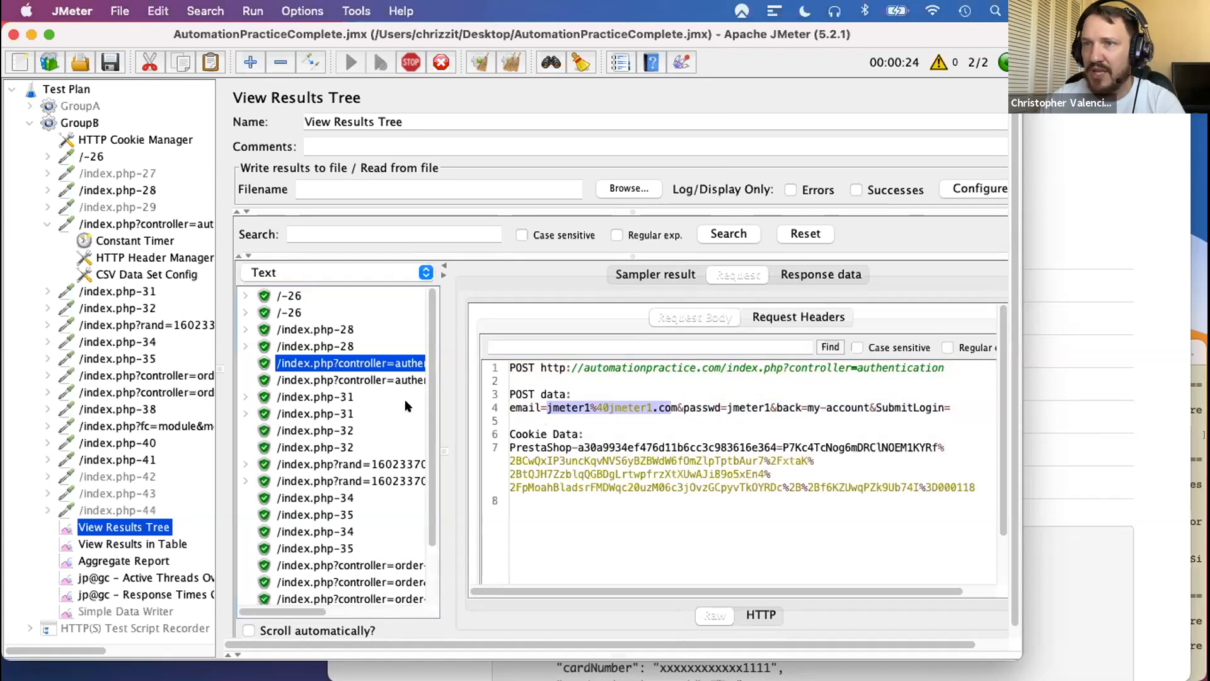
- Check the email posted by the second authentication sample and return to GroupB's authentication request parameters
{"action": "left_click", "coordinate": [318, 380]}
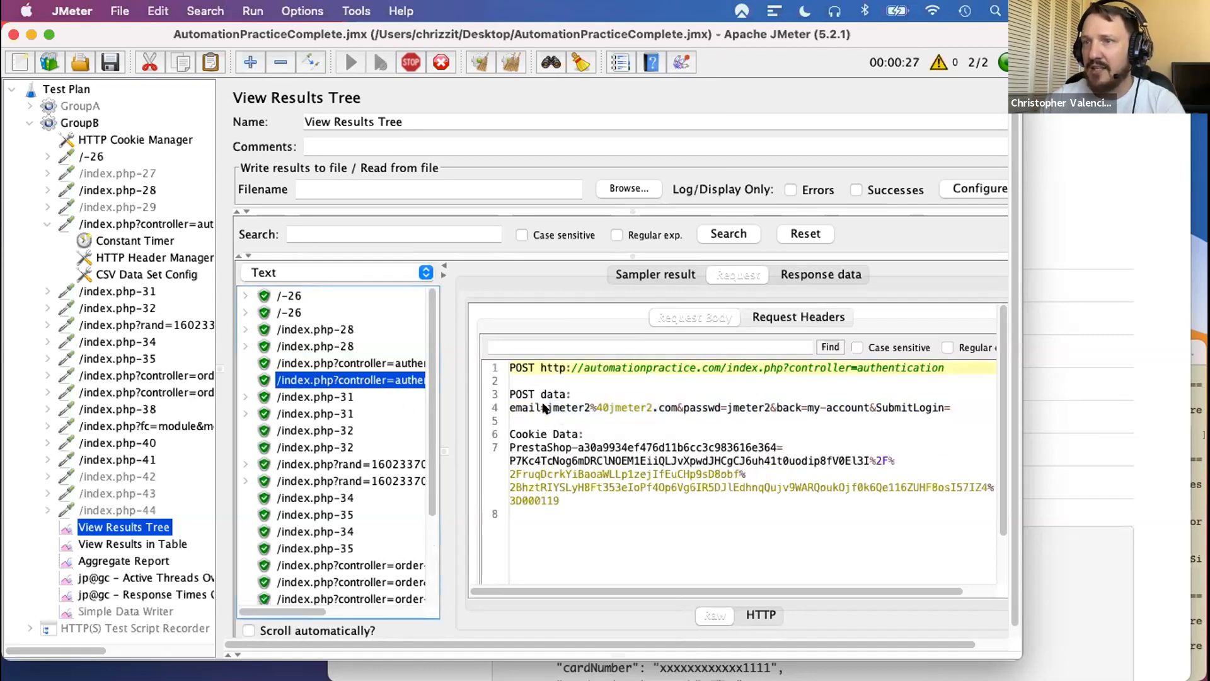
{"action": "left_click_drag", "start_coordinate": [547, 409], "coordinate": [590, 409]}
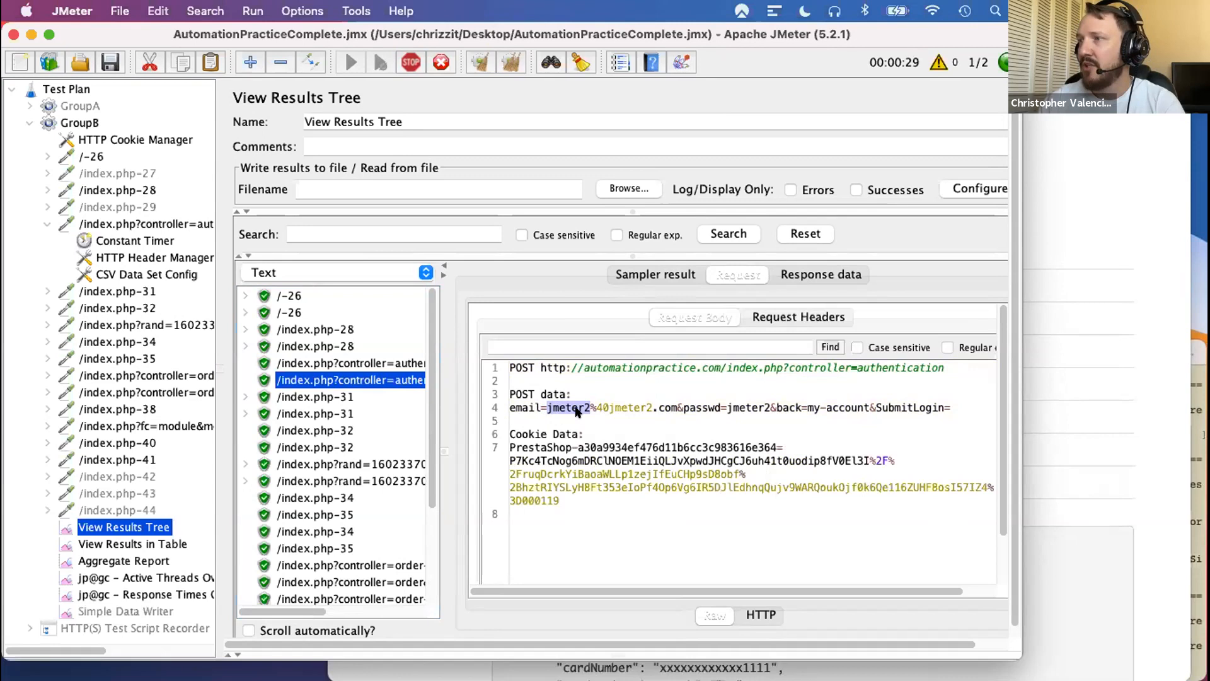
{"action": "left_click", "coordinate": [118, 223]}
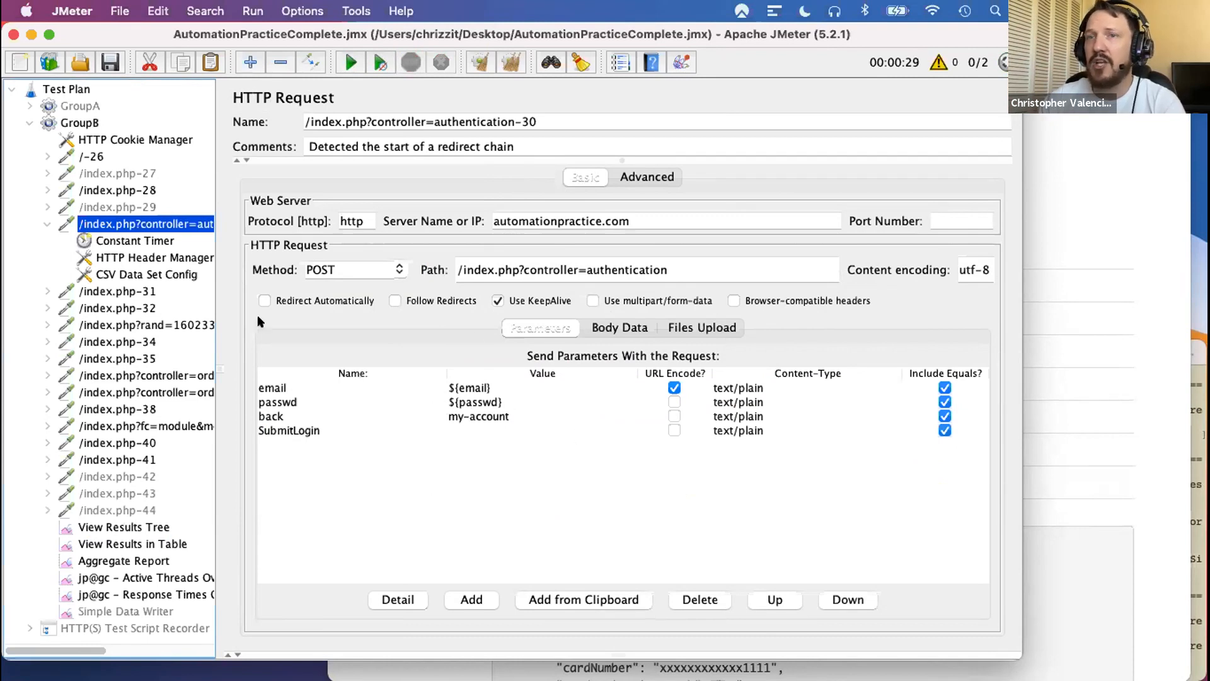
- Review the CSV Data Set Config under GroupB's authentication request and collapse that request's child elements
{"action": "left_click", "coordinate": [140, 274]}
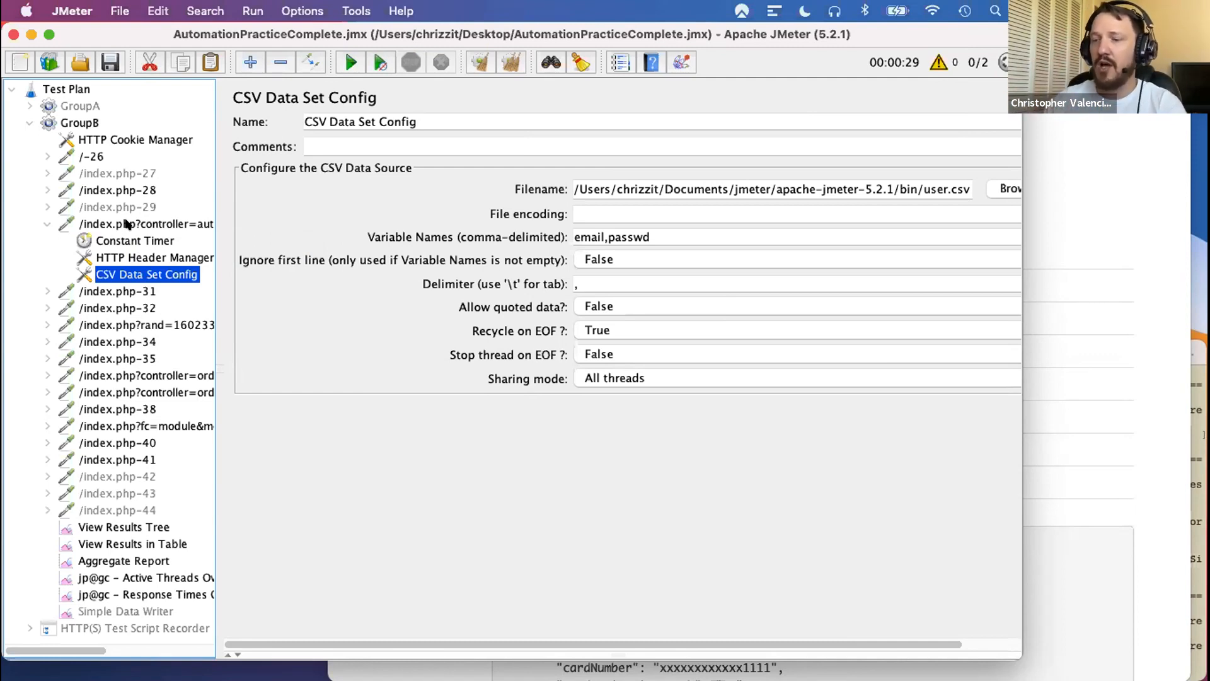
{"action": "left_click", "coordinate": [47, 224]}
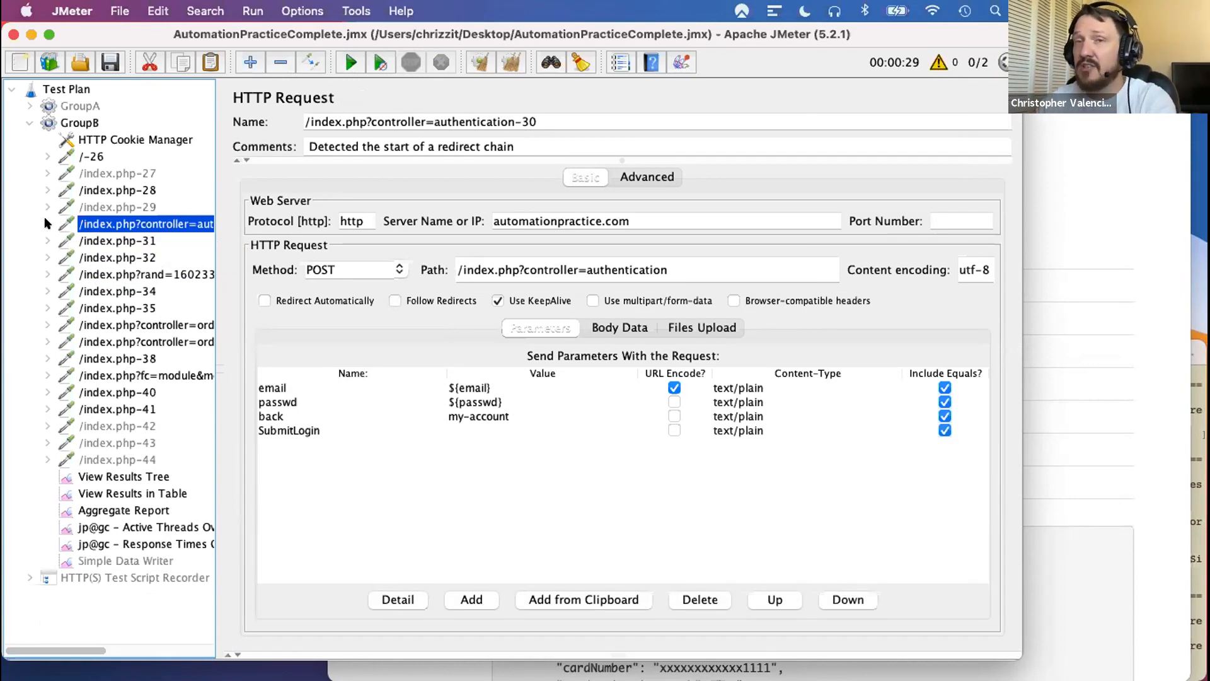
{"action": "left_click", "coordinate": [47, 224]}
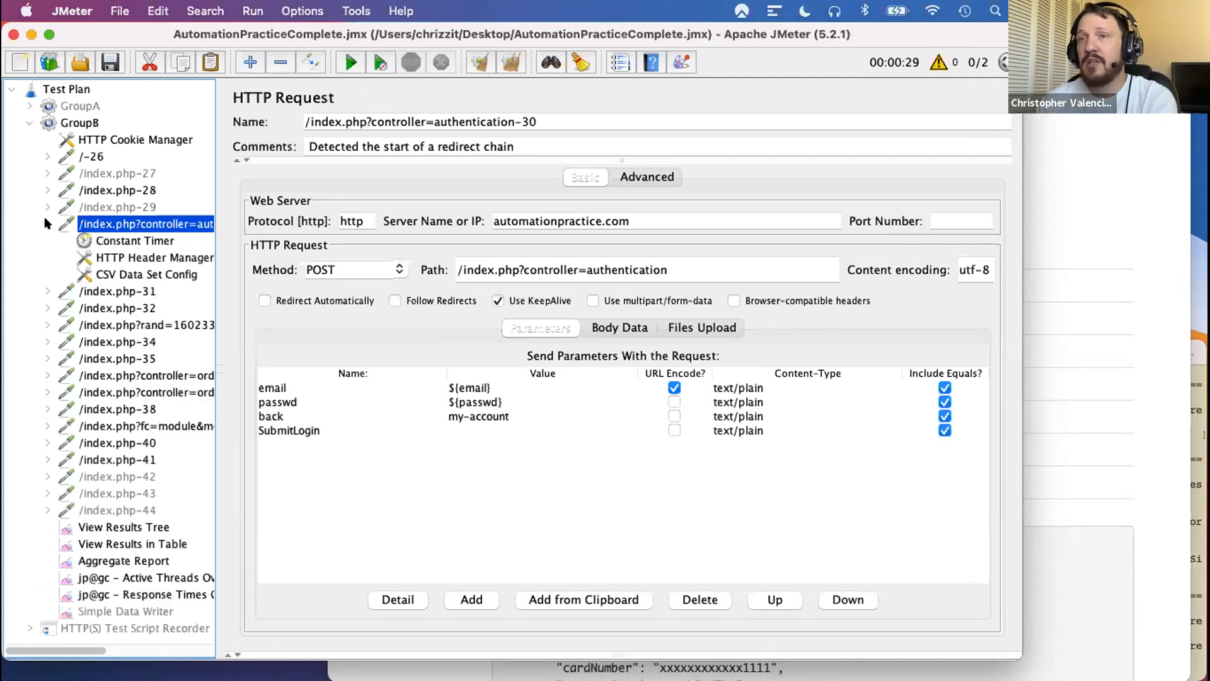
{"action": "left_click", "coordinate": [111, 276]}
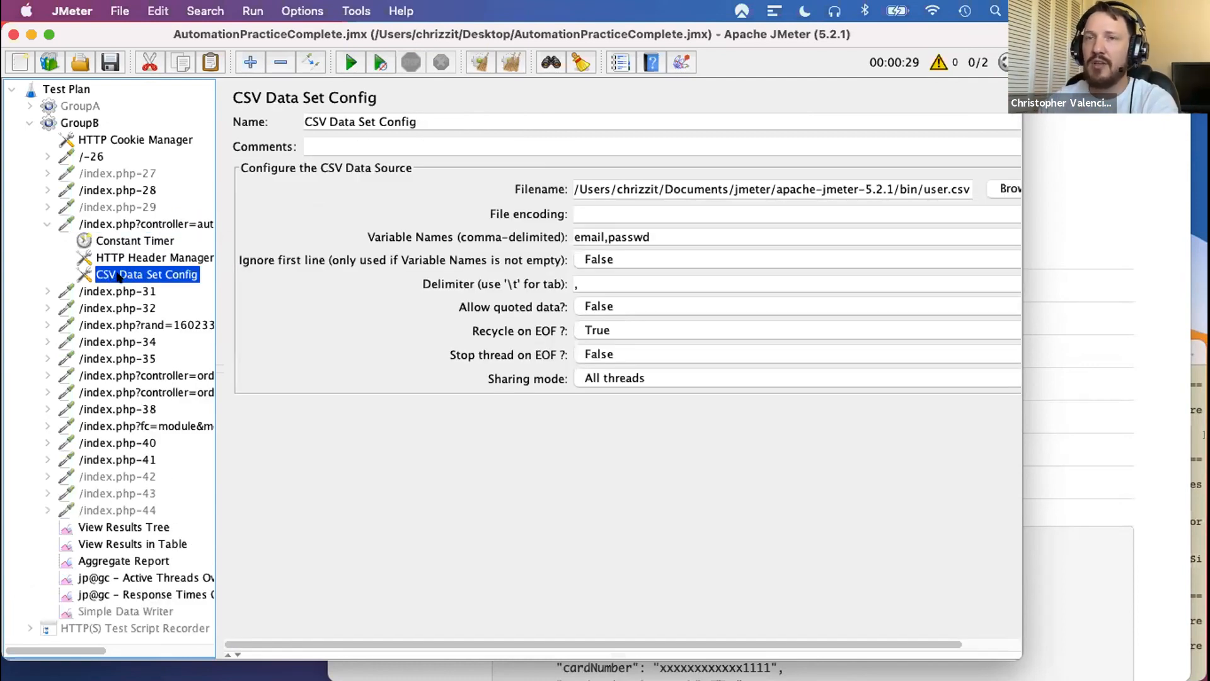
{"action": "left_click", "coordinate": [39, 221]}
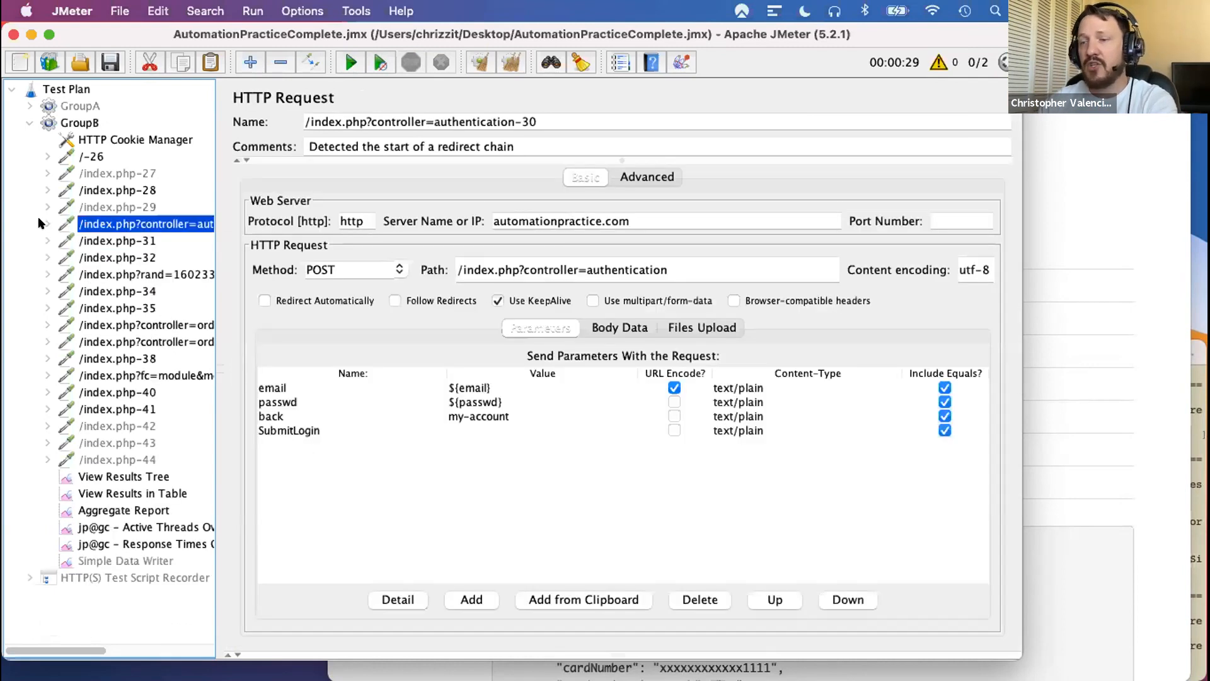
{"action": "left_click", "coordinate": [24, 104]}
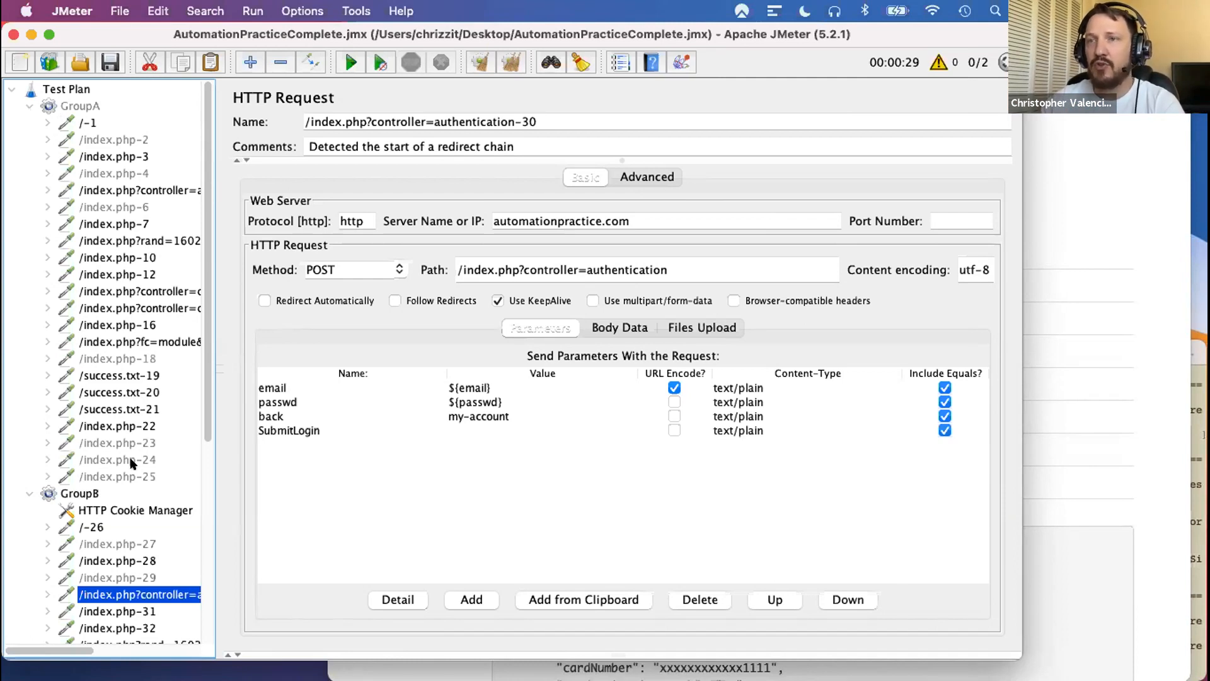
{"action": "scroll", "coordinate": [132, 463], "scroll_direction": "down", "scroll_amount": 3}
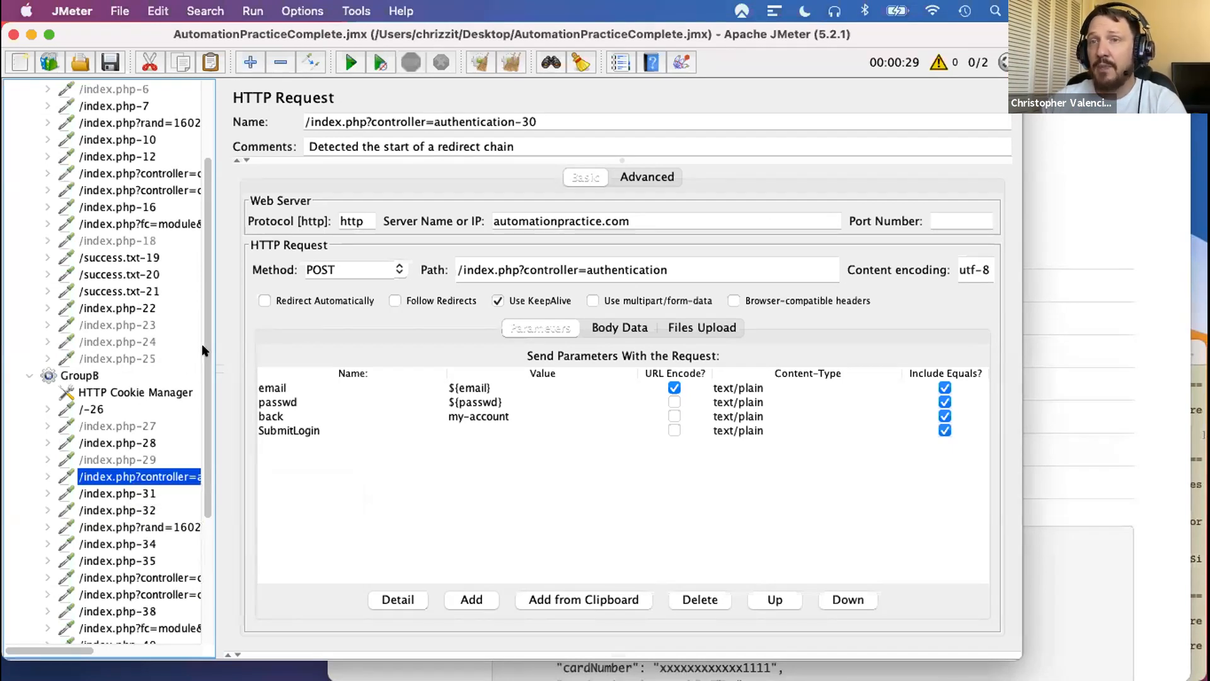
{"action": "scroll", "coordinate": [202, 330], "scroll_direction": "up", "scroll_amount": 3}
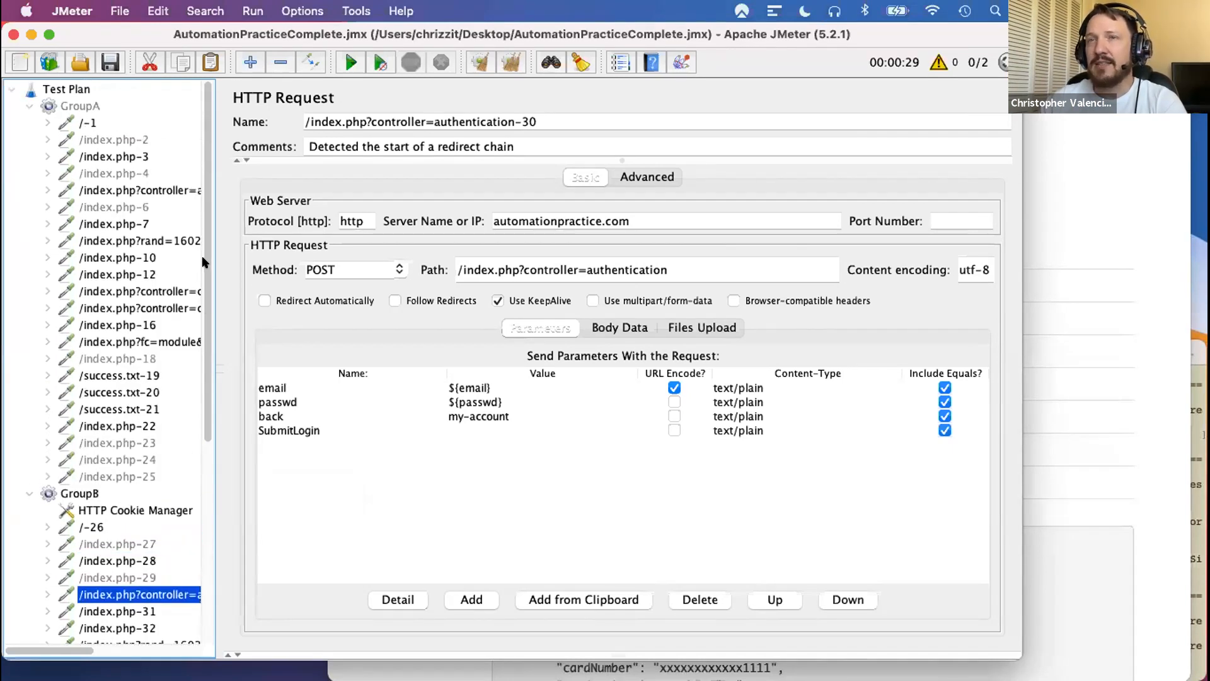
{"action": "left_click", "coordinate": [106, 191]}
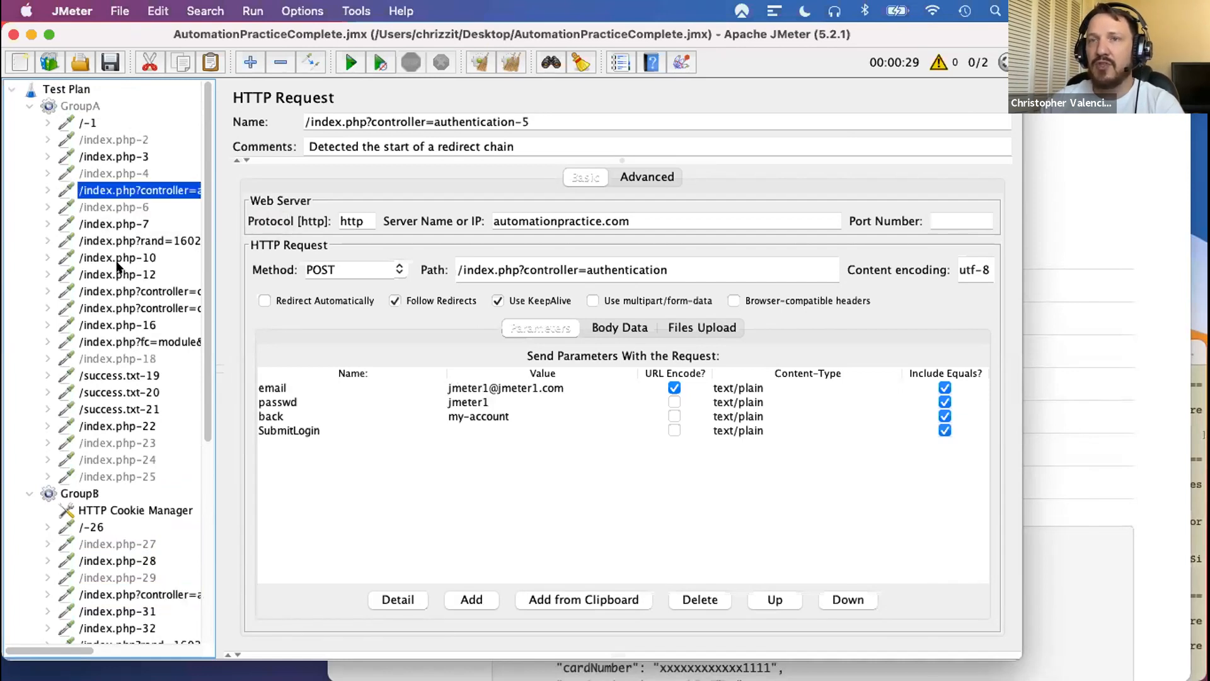
{"action": "left_click", "coordinate": [110, 240]}
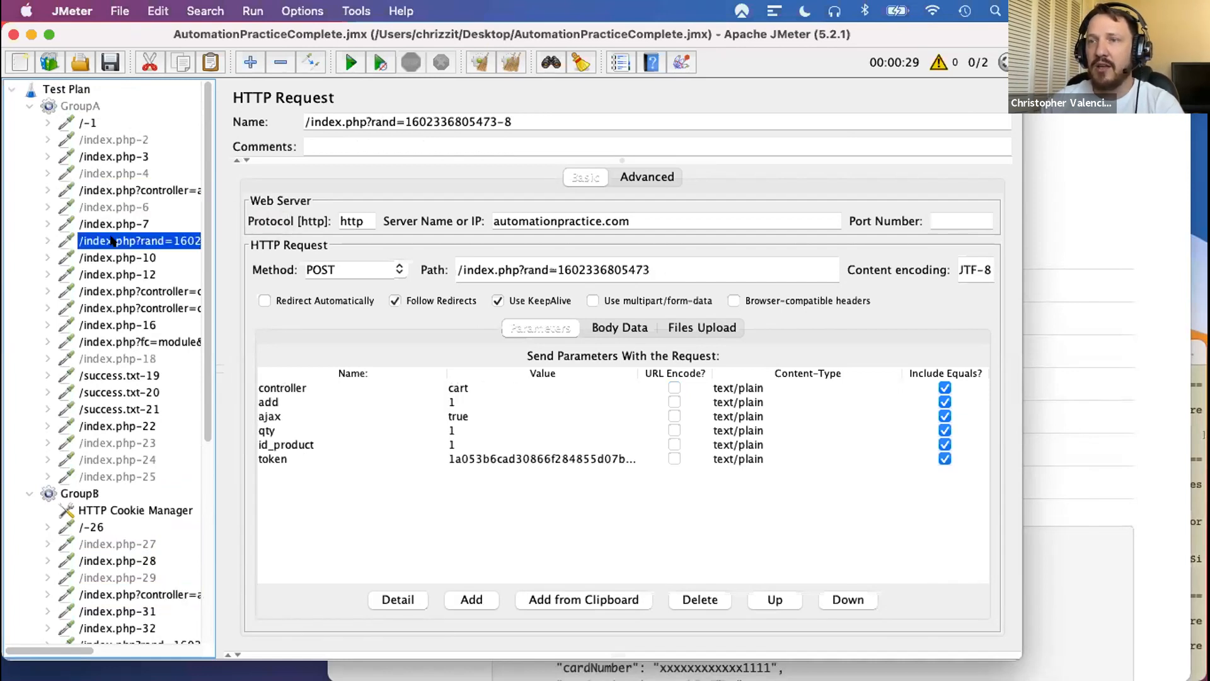
{"action": "left_click", "coordinate": [263, 461]}
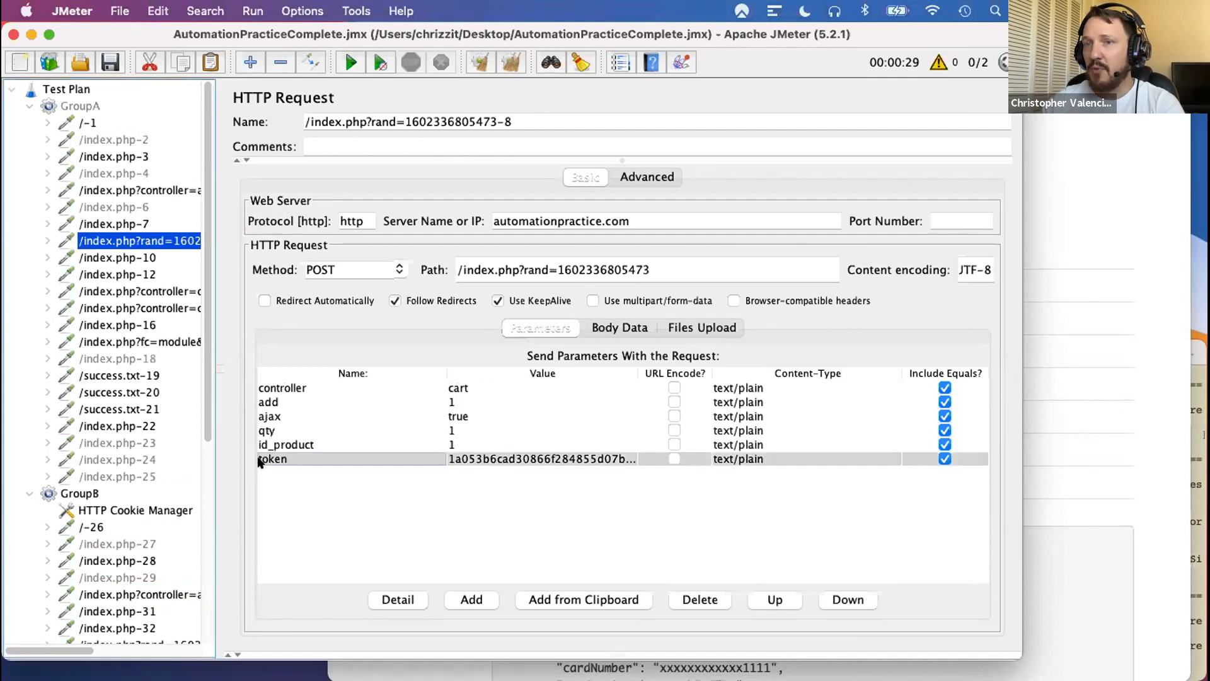
{"action": "left_click", "coordinate": [449, 459]}
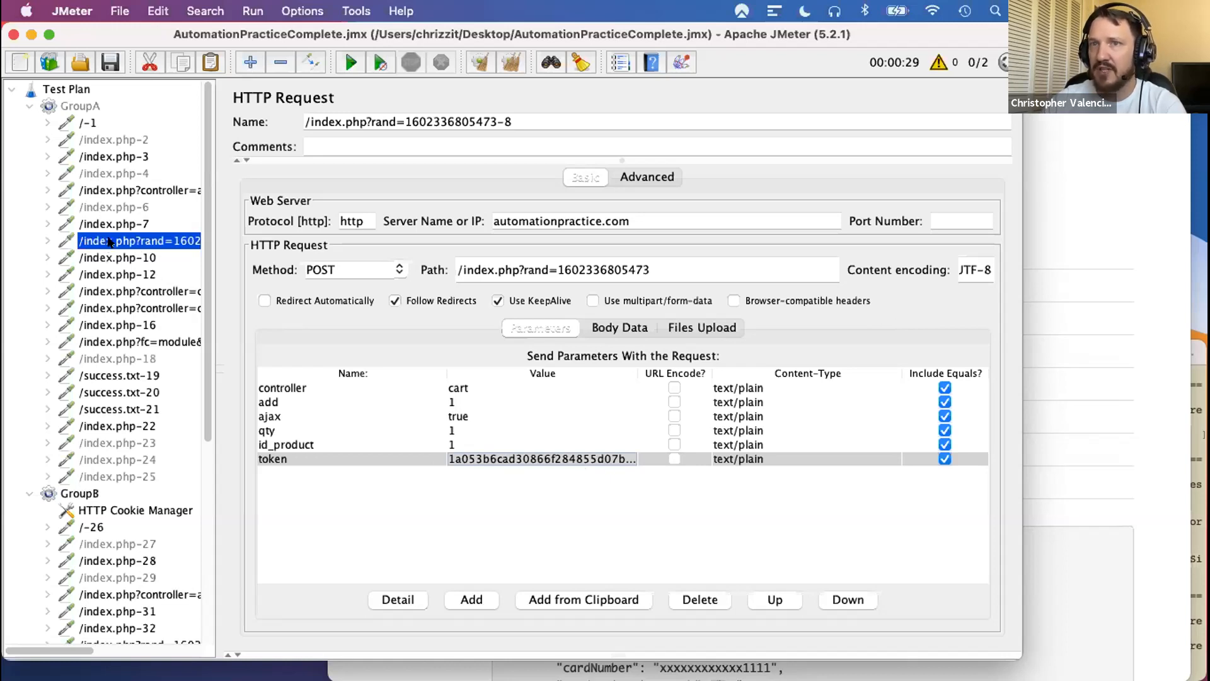
- Step through GroupA's recorded requests from /-1 to /index.php-12 and examine each one's parameters
{"action": "scroll", "coordinate": [109, 246], "scroll_direction": "down", "scroll_amount": 1}
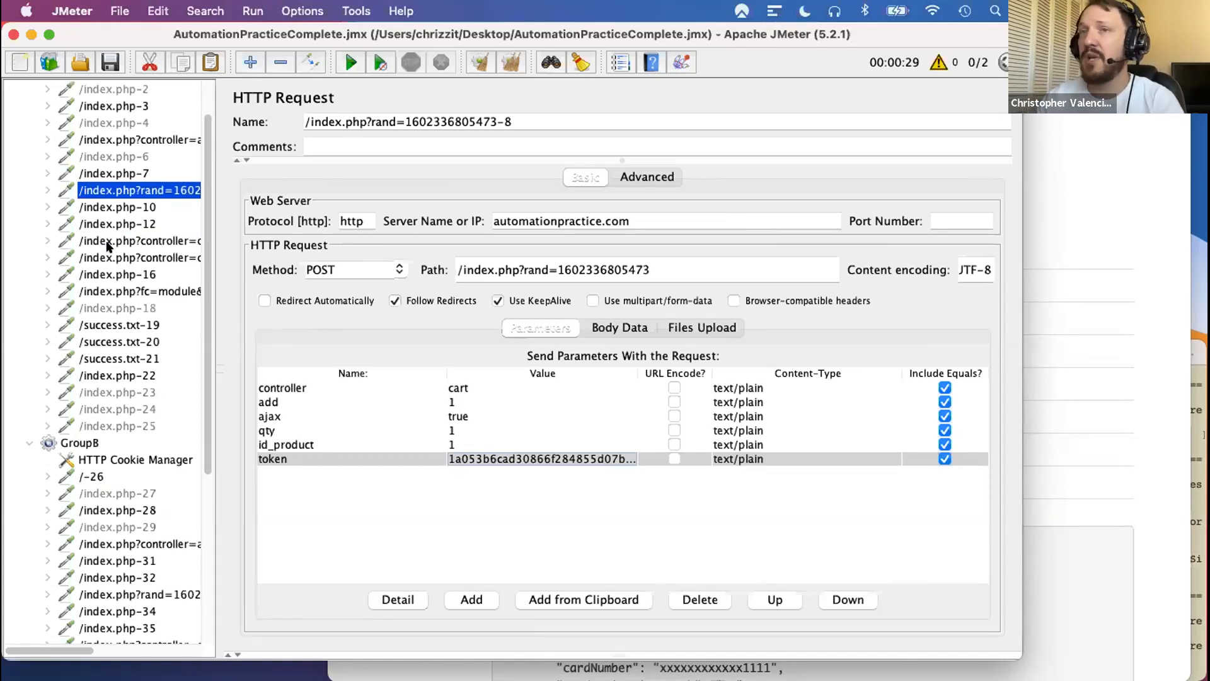
{"action": "scroll", "coordinate": [108, 246], "scroll_direction": "up", "scroll_amount": 1}
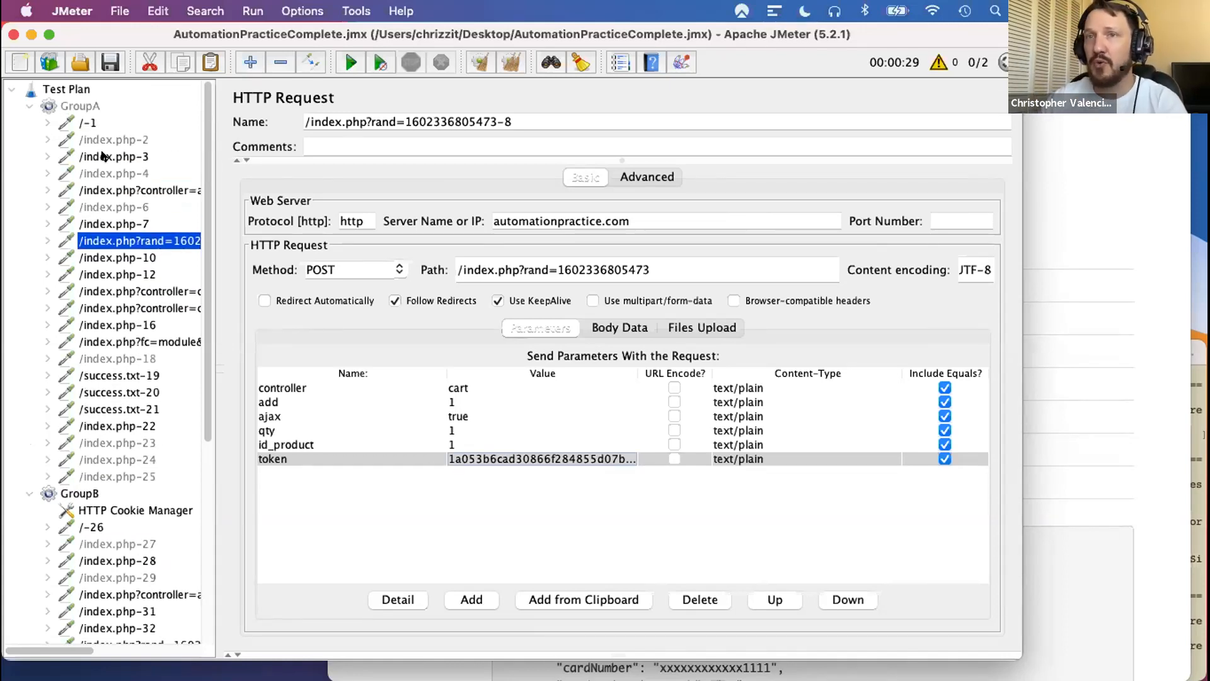
{"action": "left_click", "coordinate": [89, 123]}
{"action": "key", "text": "Down"}
{"action": "key", "text": "Down"}
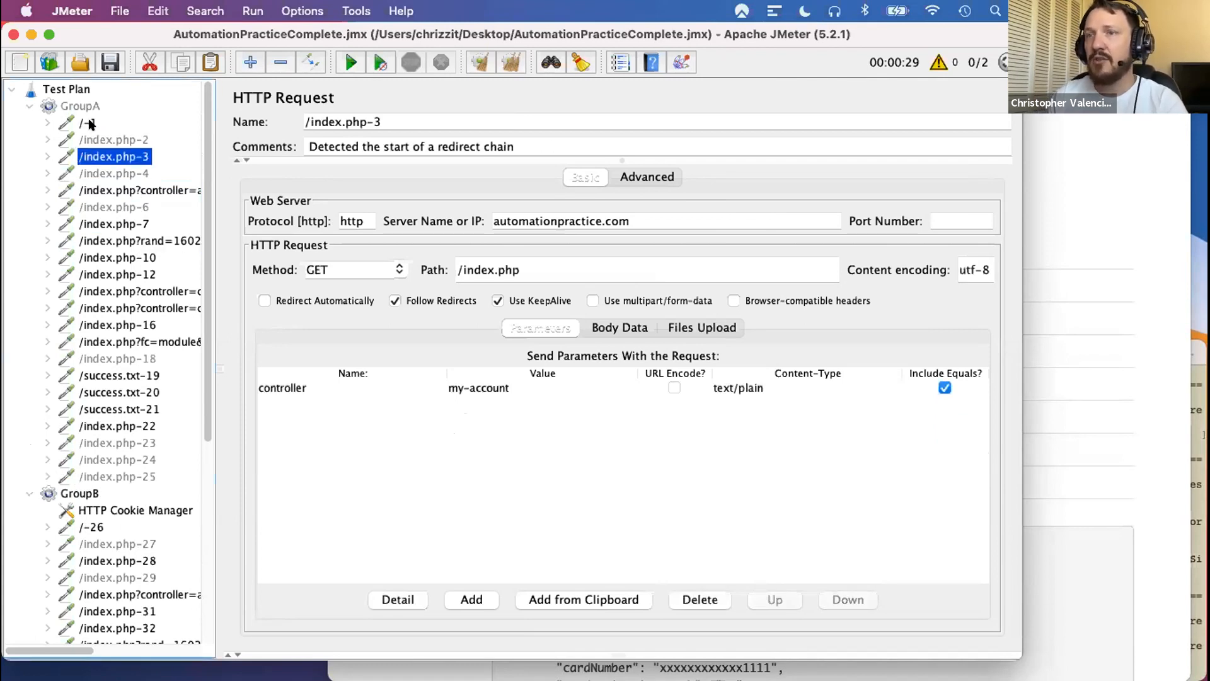
{"action": "key", "text": "Down"}
{"action": "key", "text": "Down"}
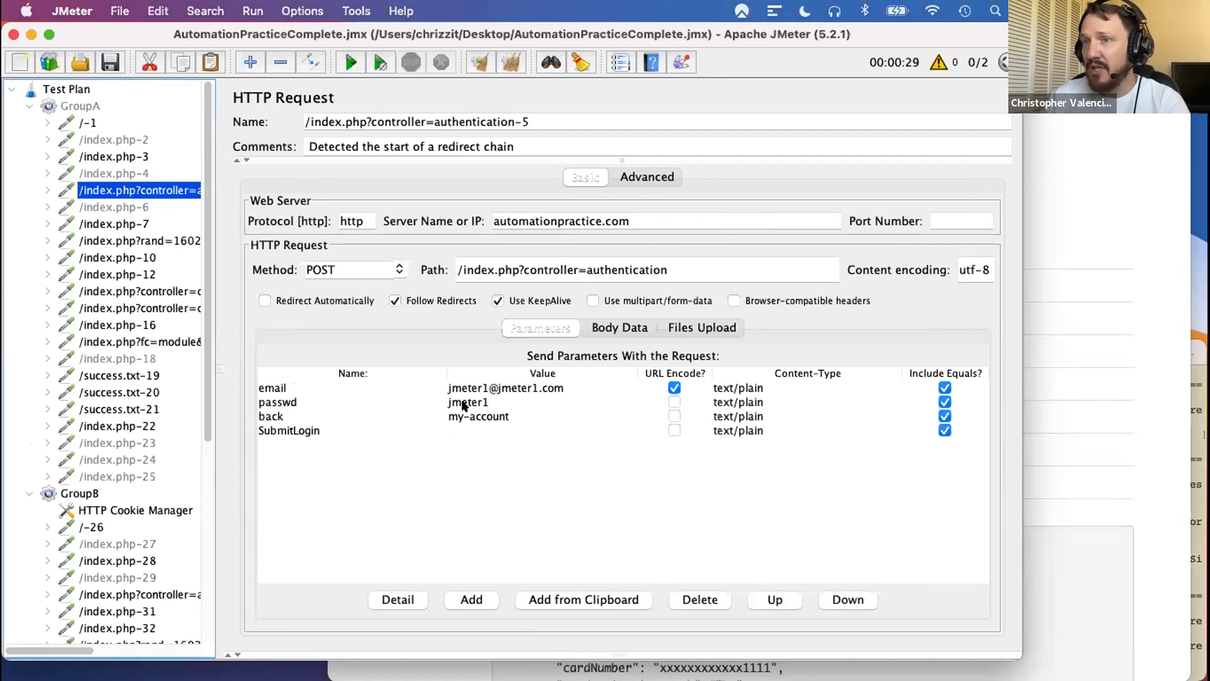
{"action": "key", "text": "Down"}
{"action": "key", "text": "Down"}
{"action": "key", "text": "Down"}
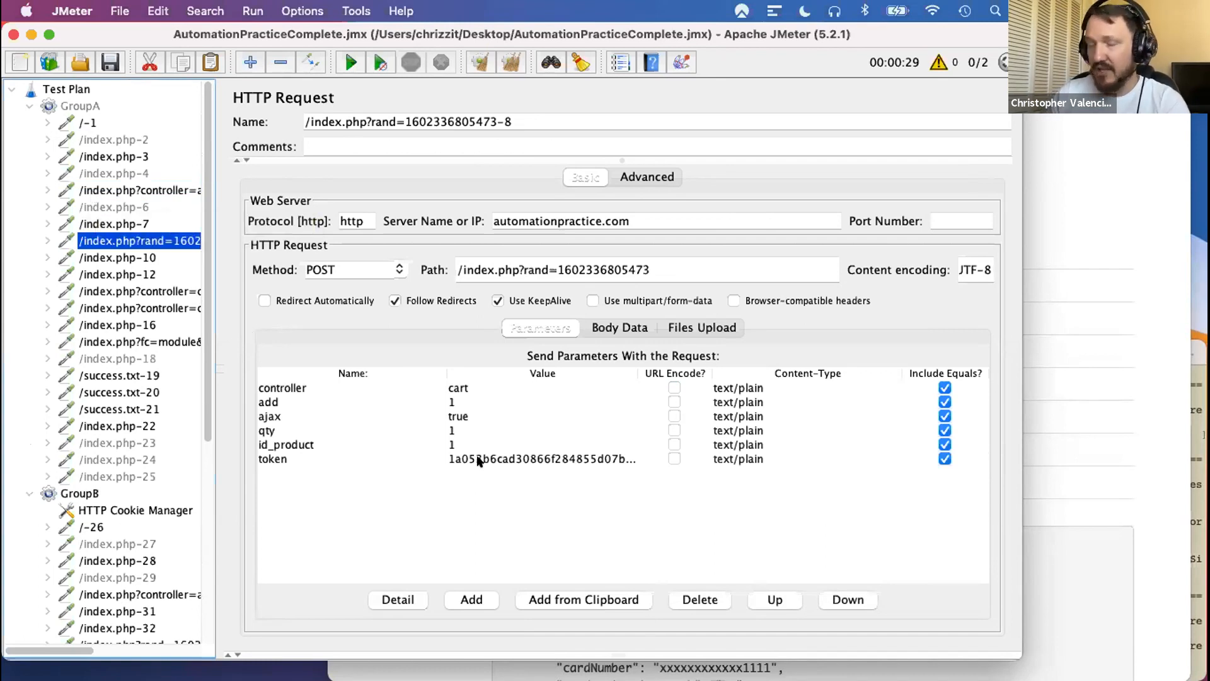
{"action": "key", "text": "Down"}
{"action": "key", "text": "Down"}
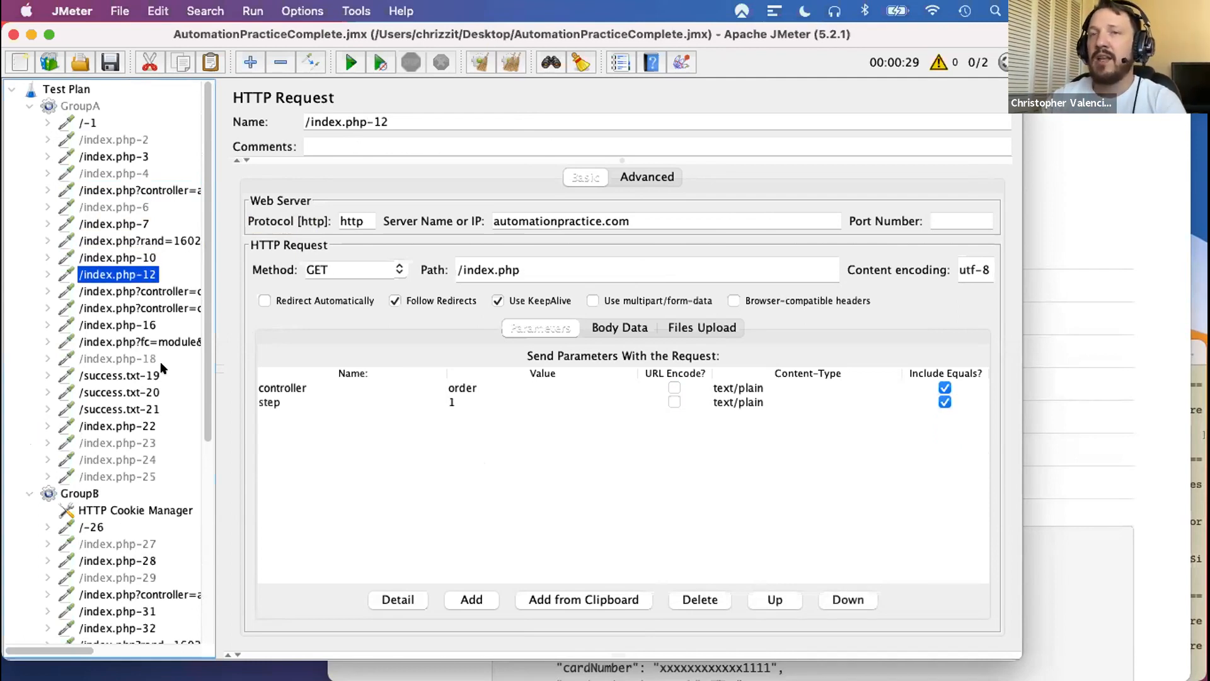
- Compare the thread group settings of GroupA and GroupB
{"action": "scroll", "coordinate": [160, 360], "scroll_direction": "down", "scroll_amount": 3}
{"action": "scroll", "coordinate": [160, 360], "scroll_direction": "up", "scroll_amount": 2}
{"action": "scroll", "coordinate": [160, 361], "scroll_direction": "up", "scroll_amount": 2}
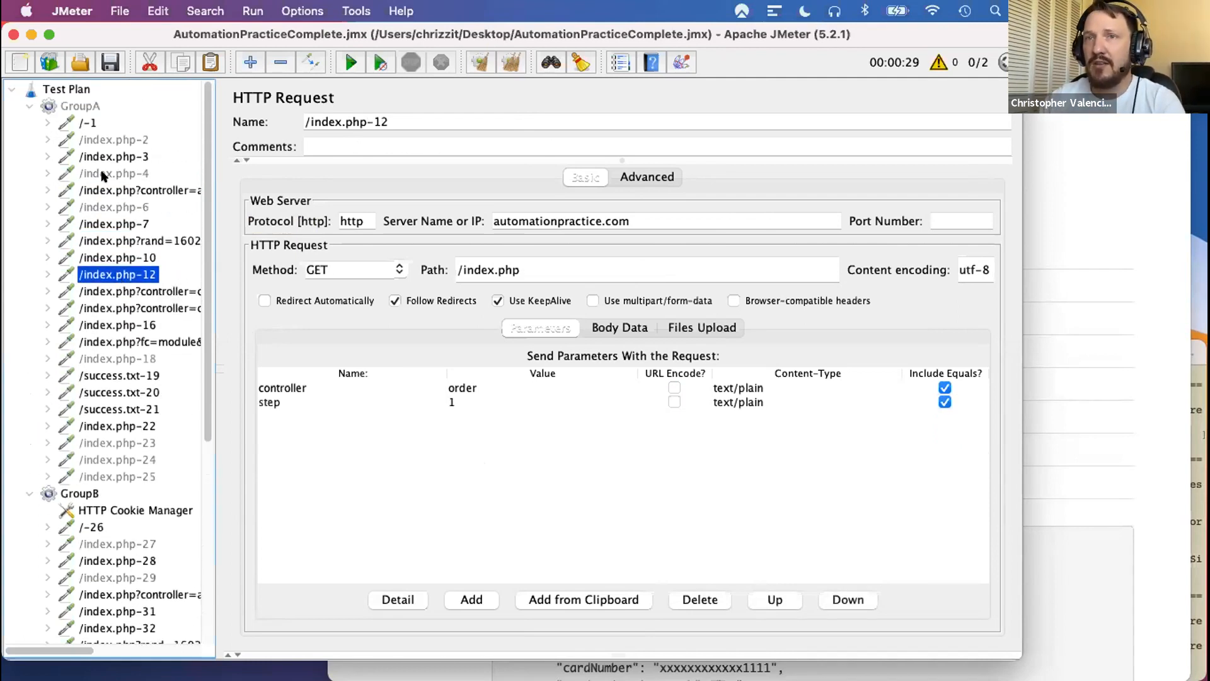
{"action": "left_click", "coordinate": [79, 106]}
{"action": "left_click", "coordinate": [78, 492]}
{"action": "left_click", "coordinate": [81, 106]}
{"action": "left_click", "coordinate": [78, 493]}
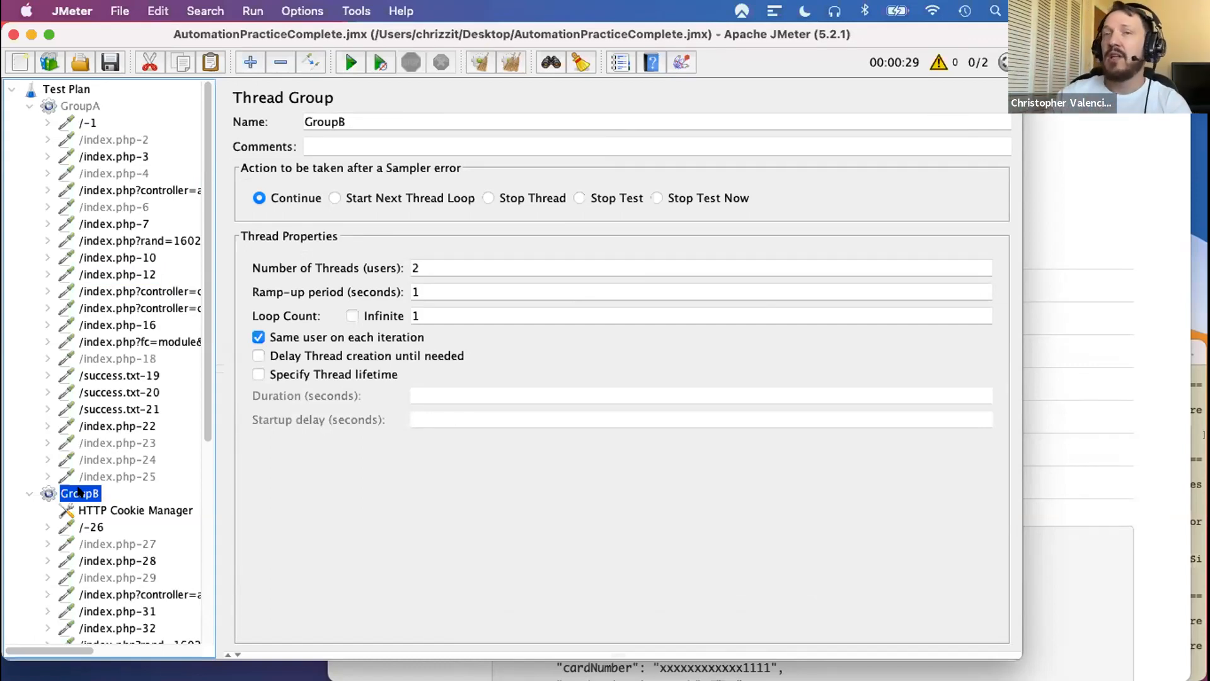
{"action": "left_click", "coordinate": [112, 246]}
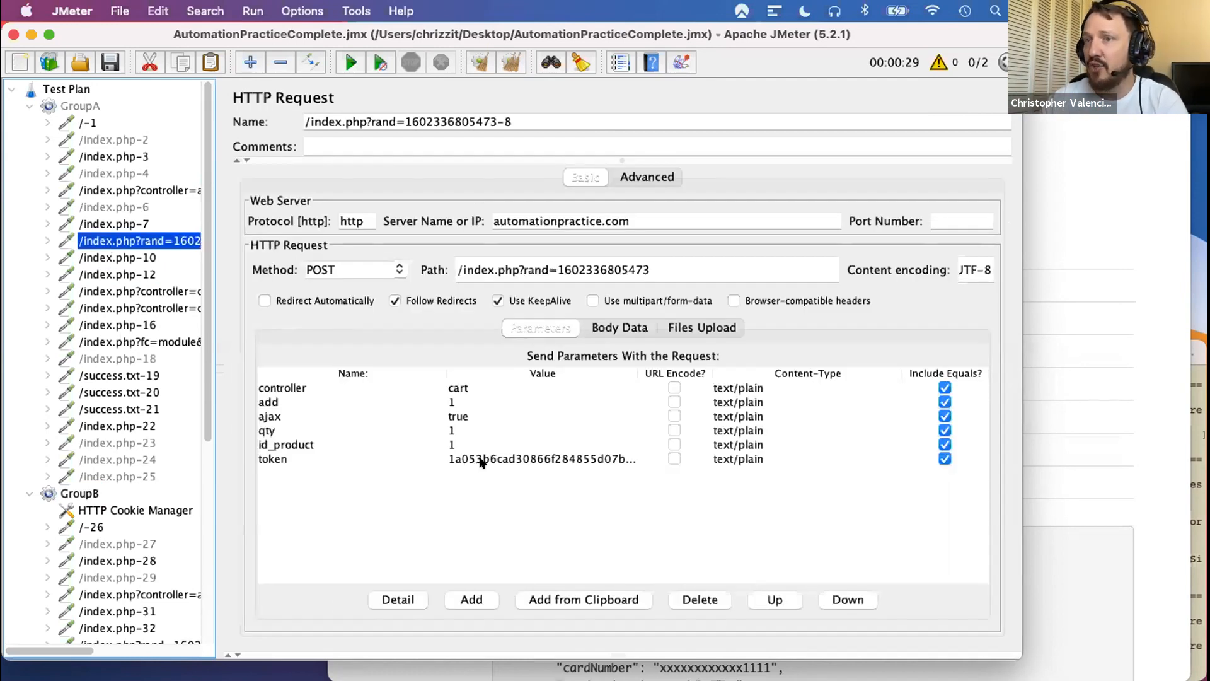
{"action": "scroll", "coordinate": [152, 462], "scroll_direction": "down", "scroll_amount": 4}
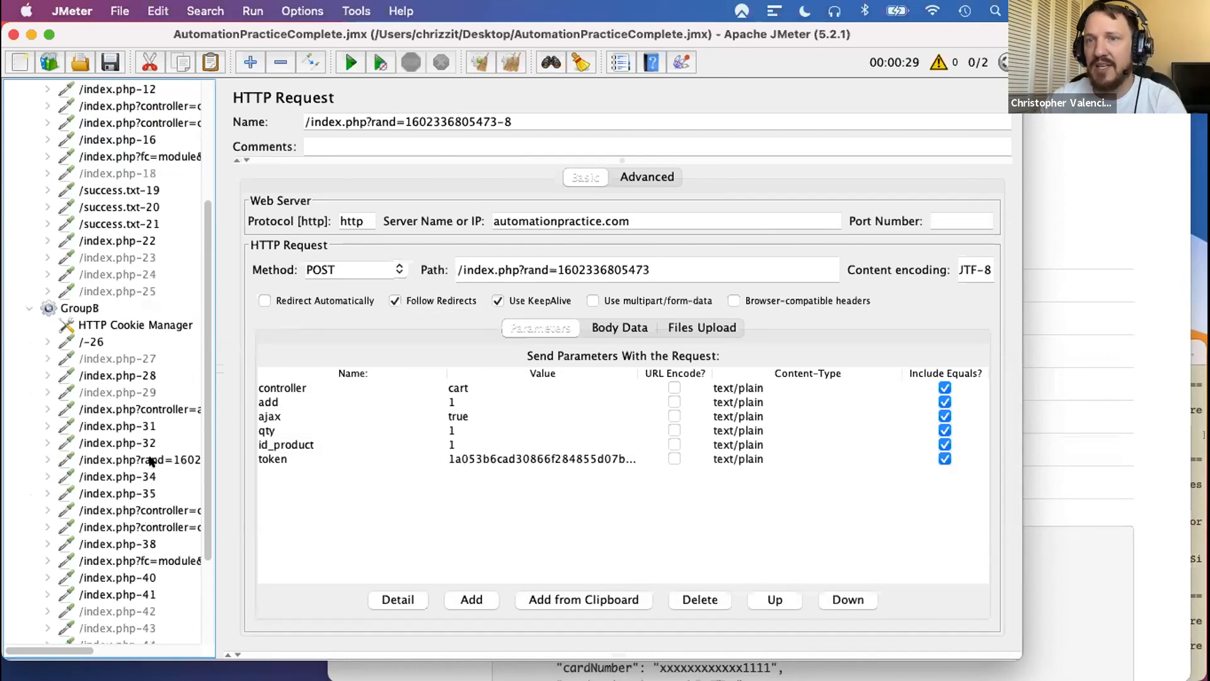
{"action": "left_click", "coordinate": [150, 459]}
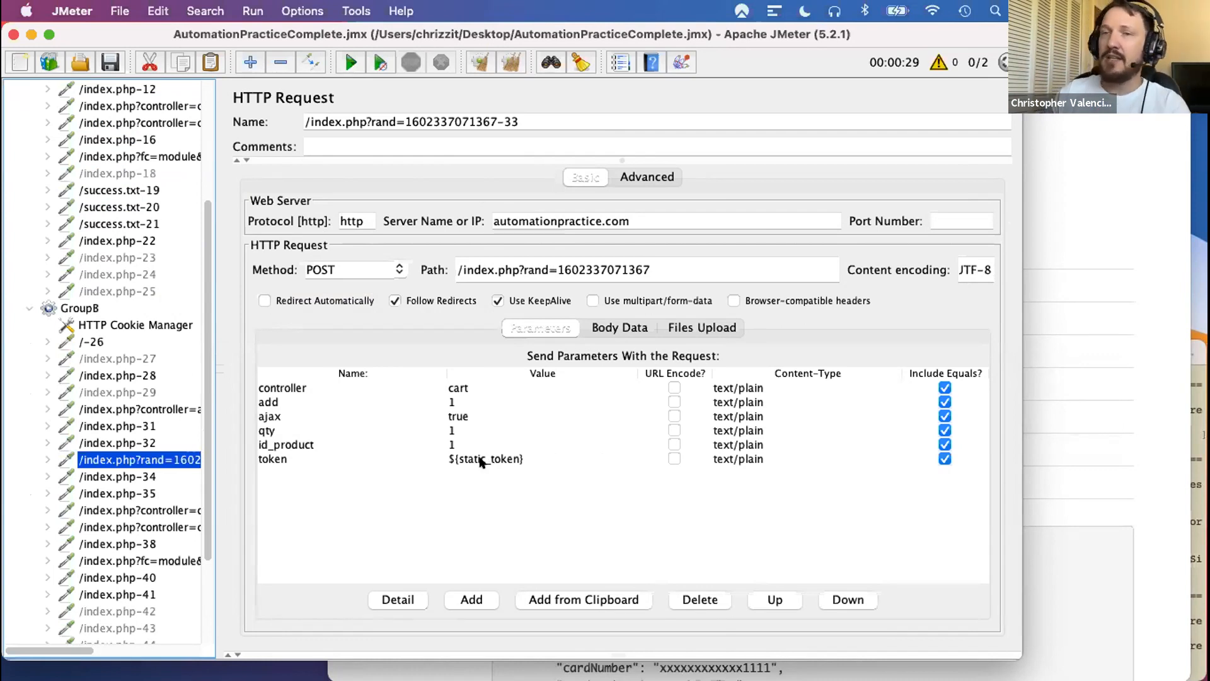
- Search the child elements of GroupB's requests 28 to 31 for the token extractor, leaving only /index.php-31 expanded
{"action": "left_click", "coordinate": [47, 409]}
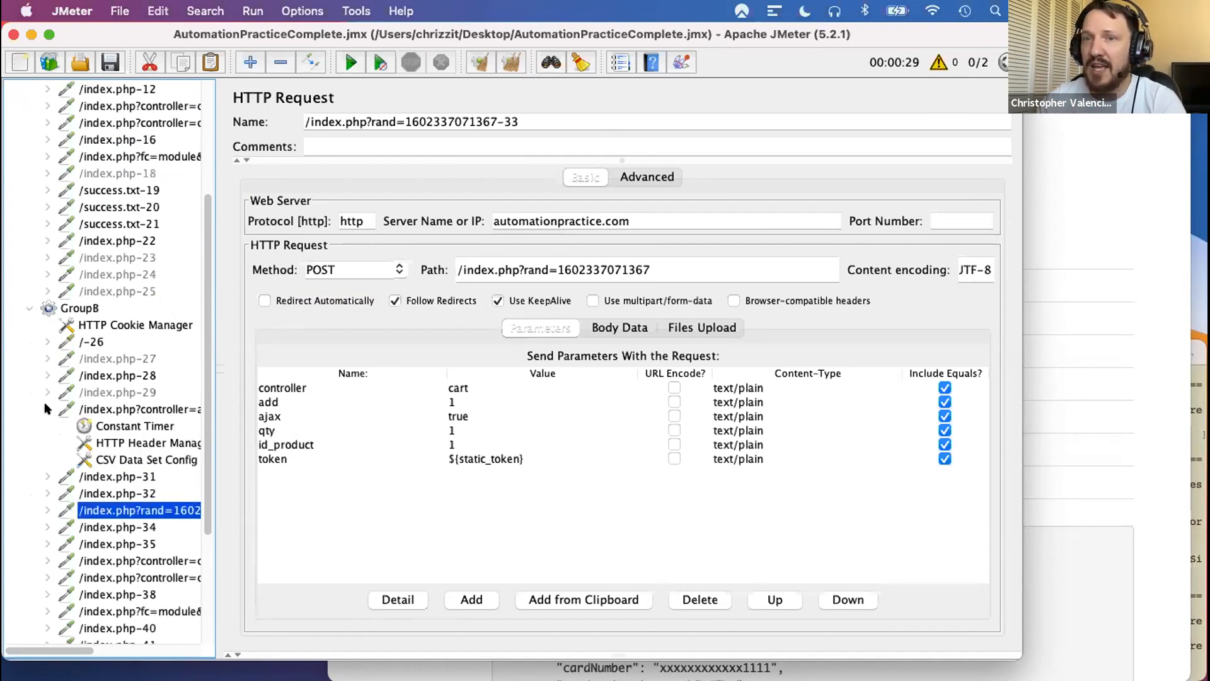
{"action": "left_click", "coordinate": [46, 409]}
{"action": "left_click", "coordinate": [47, 376]}
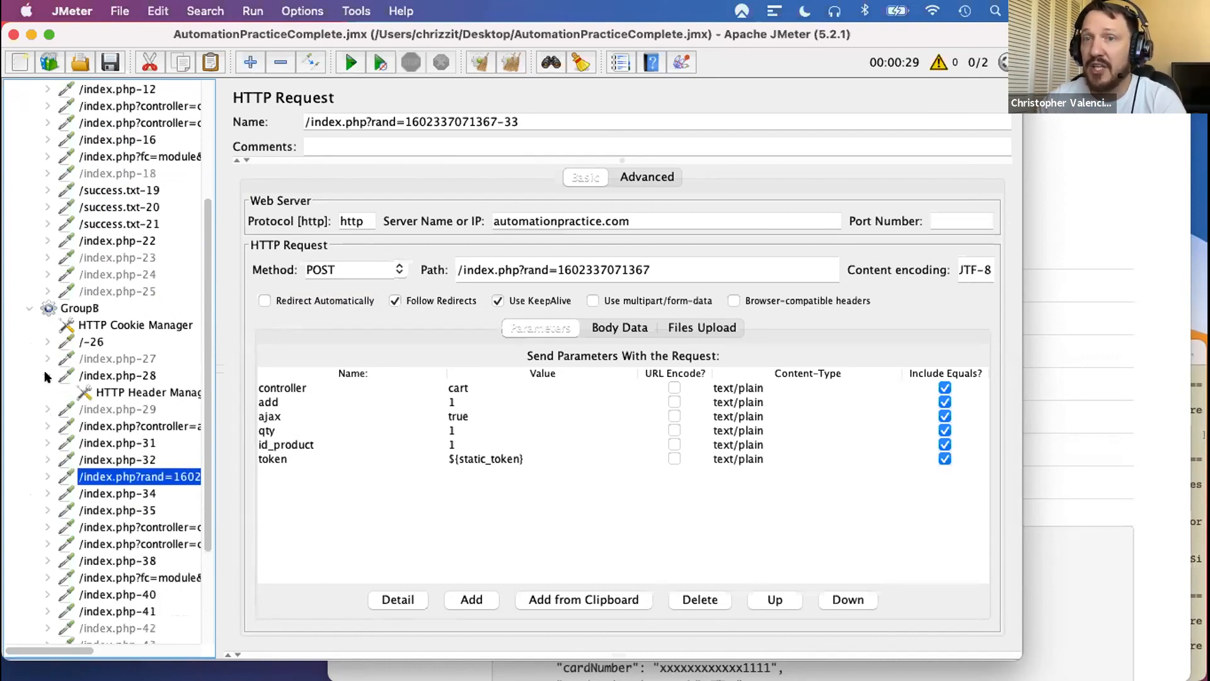
{"action": "left_click", "coordinate": [47, 376]}
{"action": "left_click", "coordinate": [46, 392]}
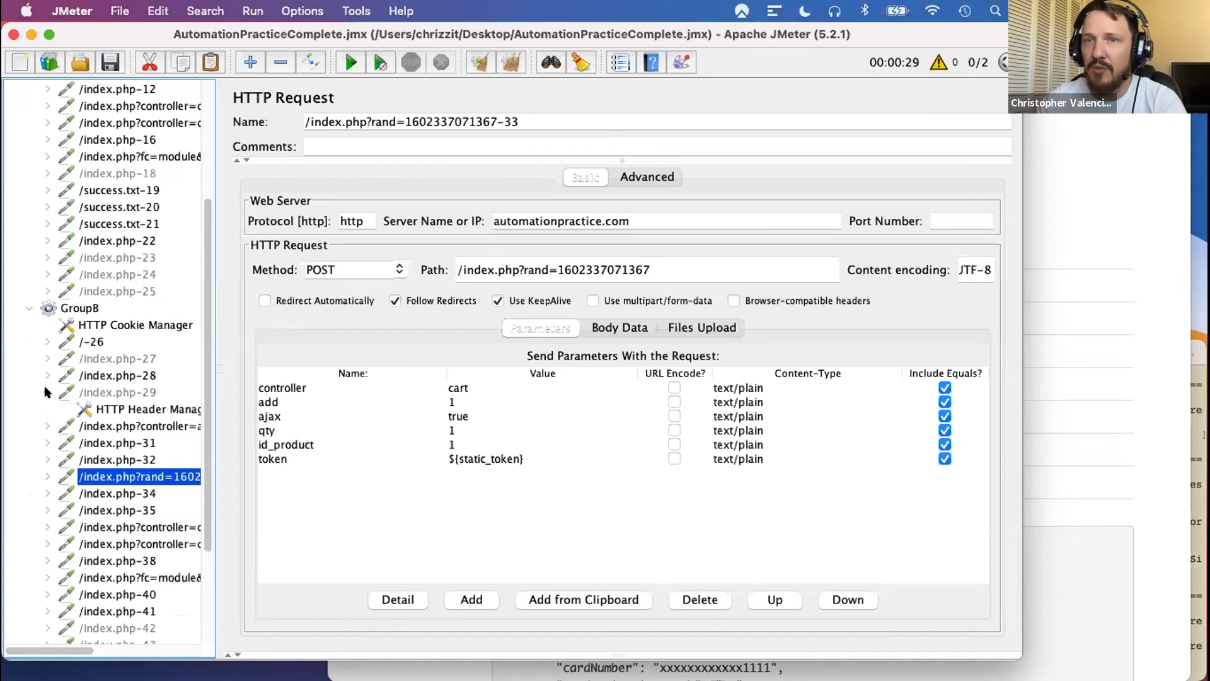
{"action": "left_click", "coordinate": [45, 392]}
{"action": "left_click", "coordinate": [41, 409]}
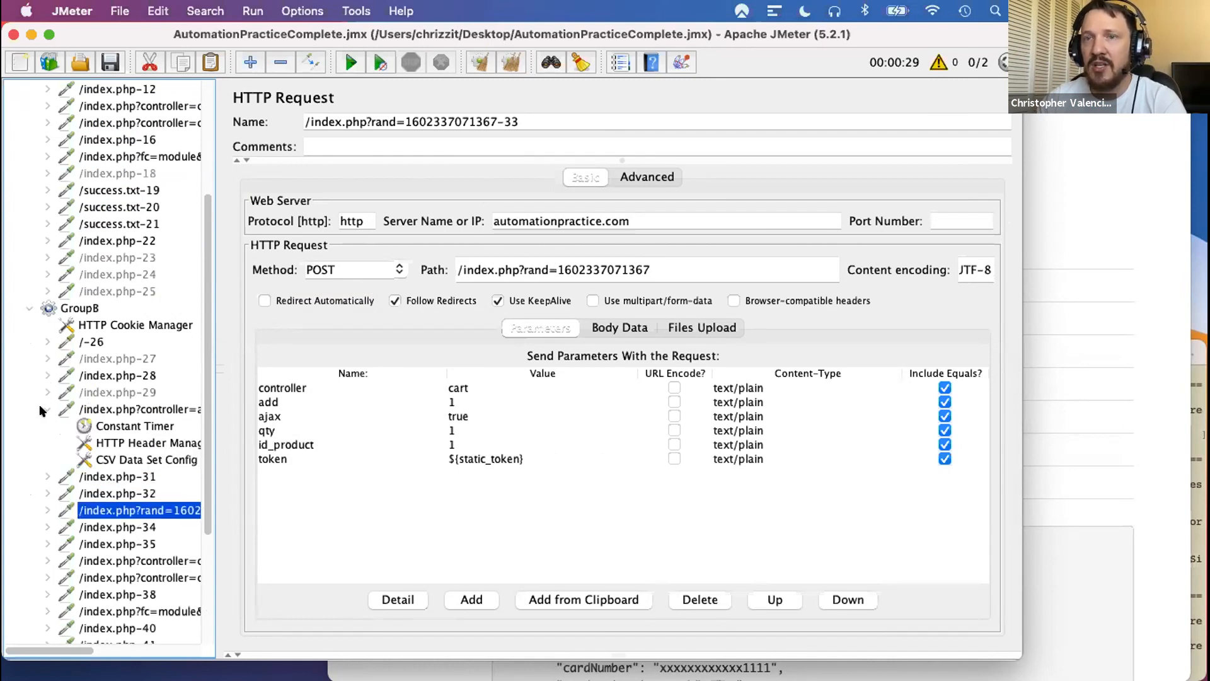
{"action": "left_click", "coordinate": [45, 474]}
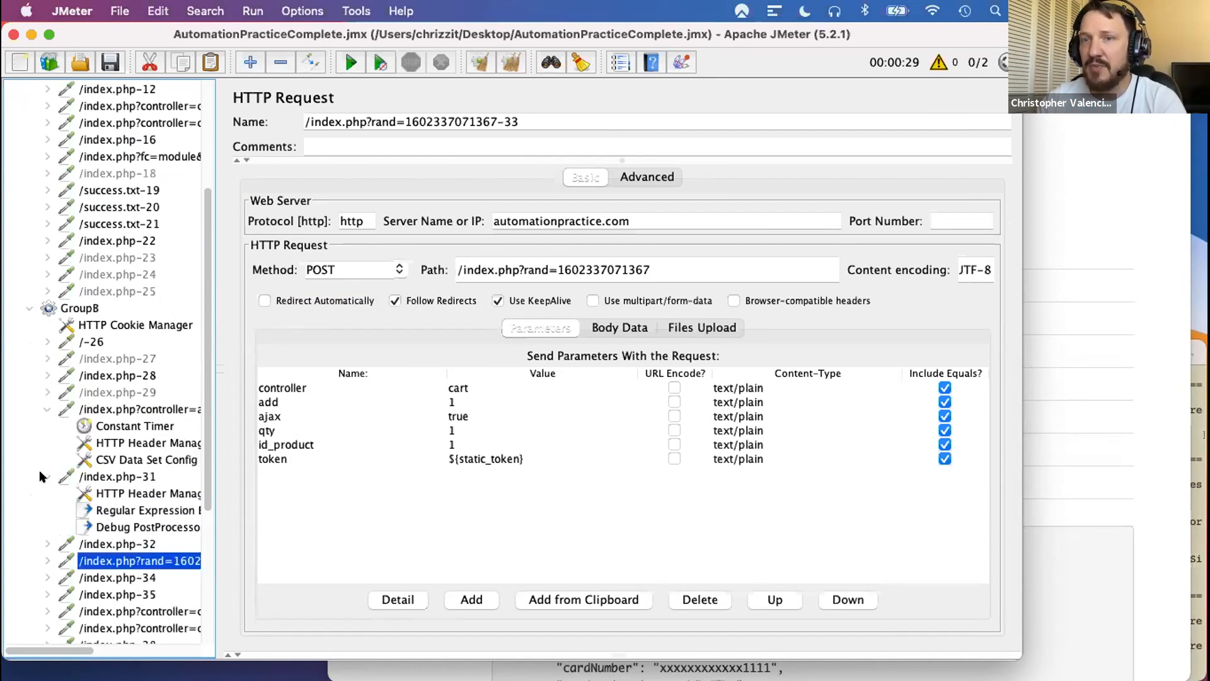
{"action": "left_click", "coordinate": [44, 391]}
{"action": "left_click", "coordinate": [44, 375]}
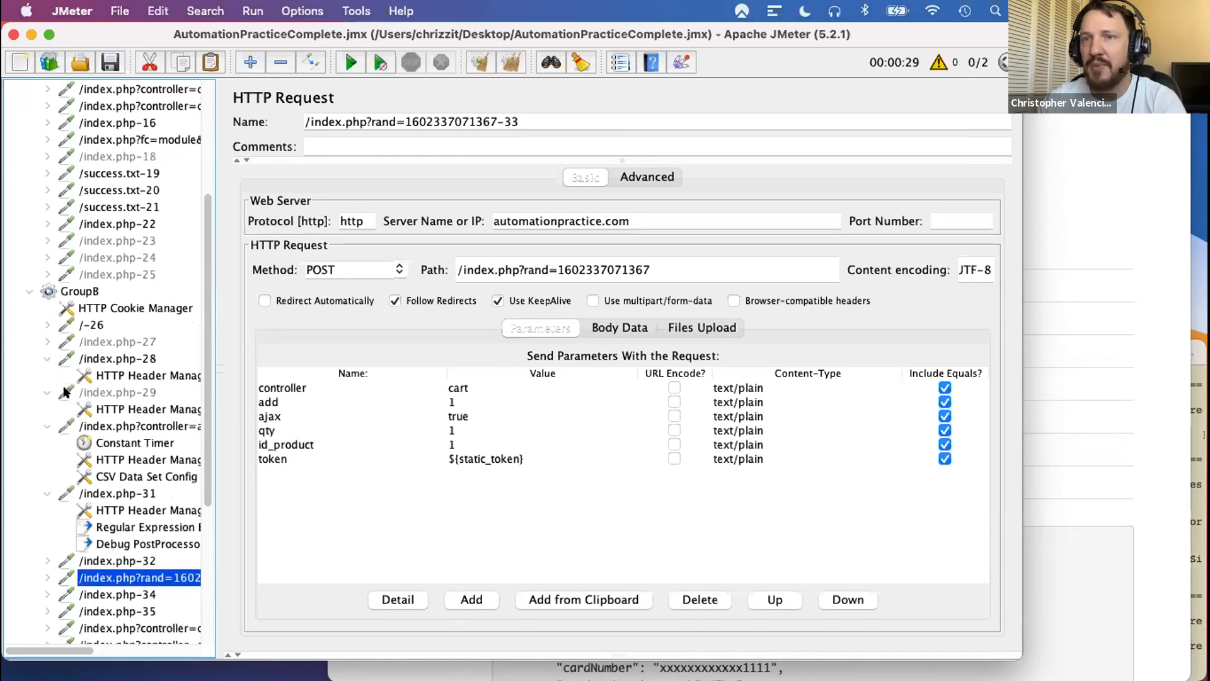
{"action": "scroll", "coordinate": [49, 295], "scroll_direction": "down", "scroll_amount": 3}
{"action": "left_click", "coordinate": [39, 290]}
{"action": "left_click", "coordinate": [38, 305]}
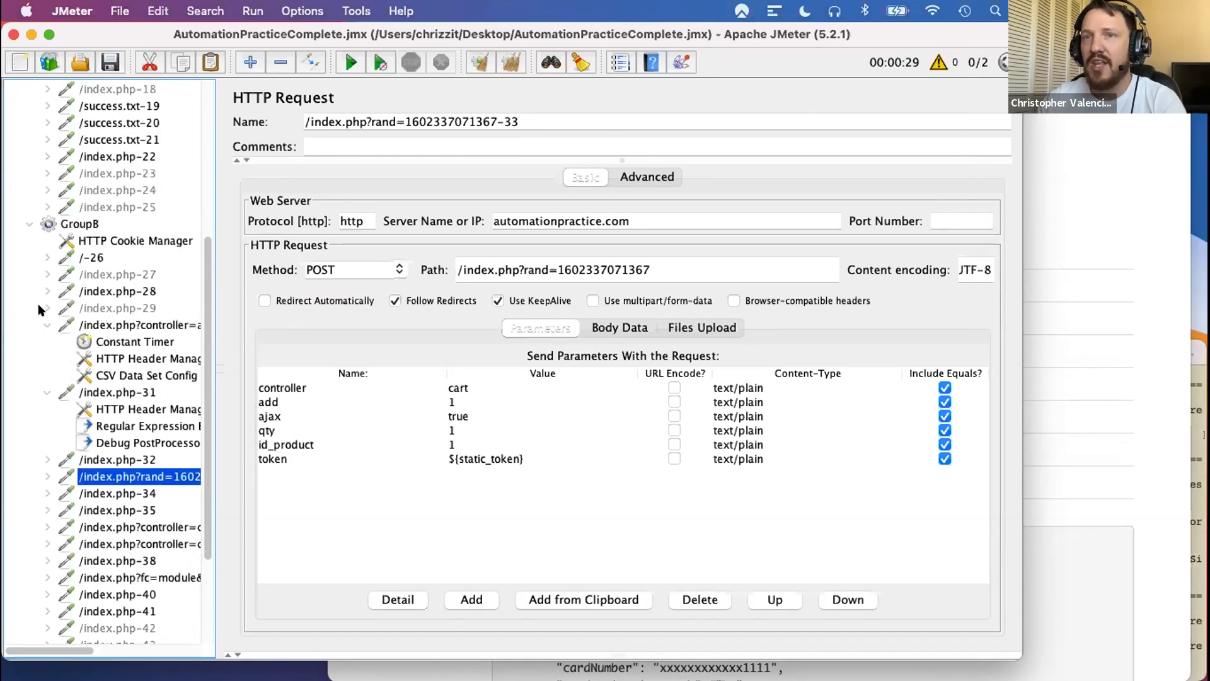
{"action": "left_click", "coordinate": [40, 323]}
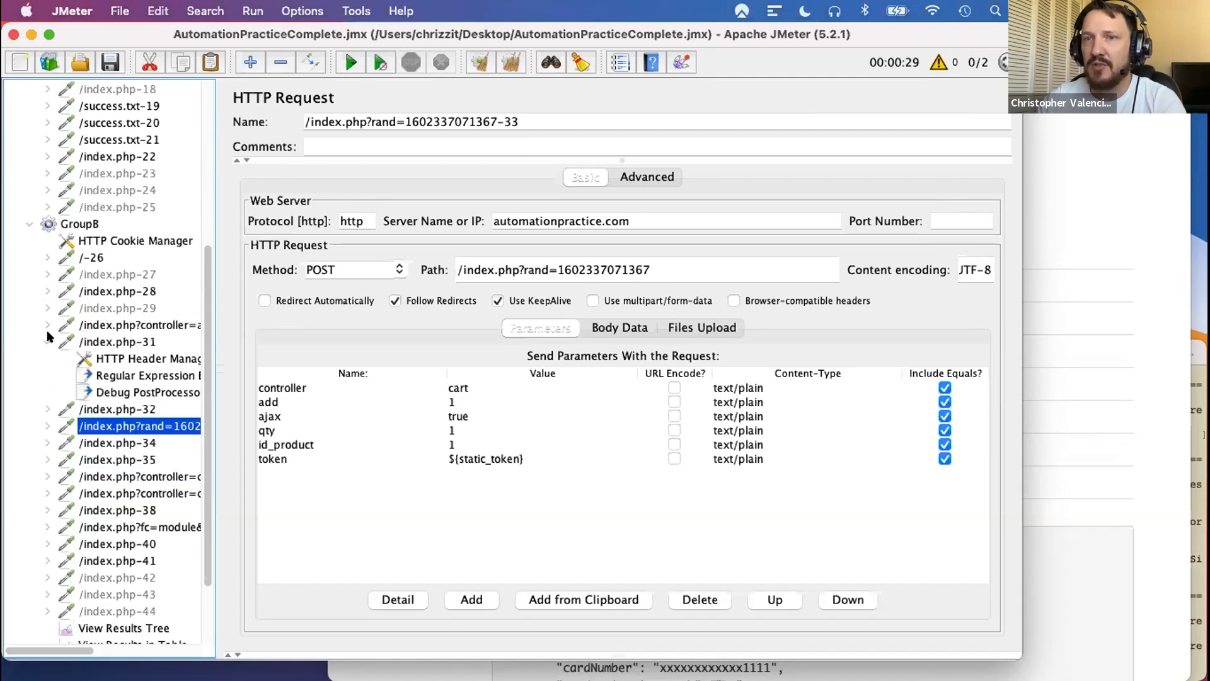
- Review /index.php-31 alongside GroupB's cart request and open the Regular Expression Extractor under /index.php-31
{"action": "left_click", "coordinate": [106, 338]}
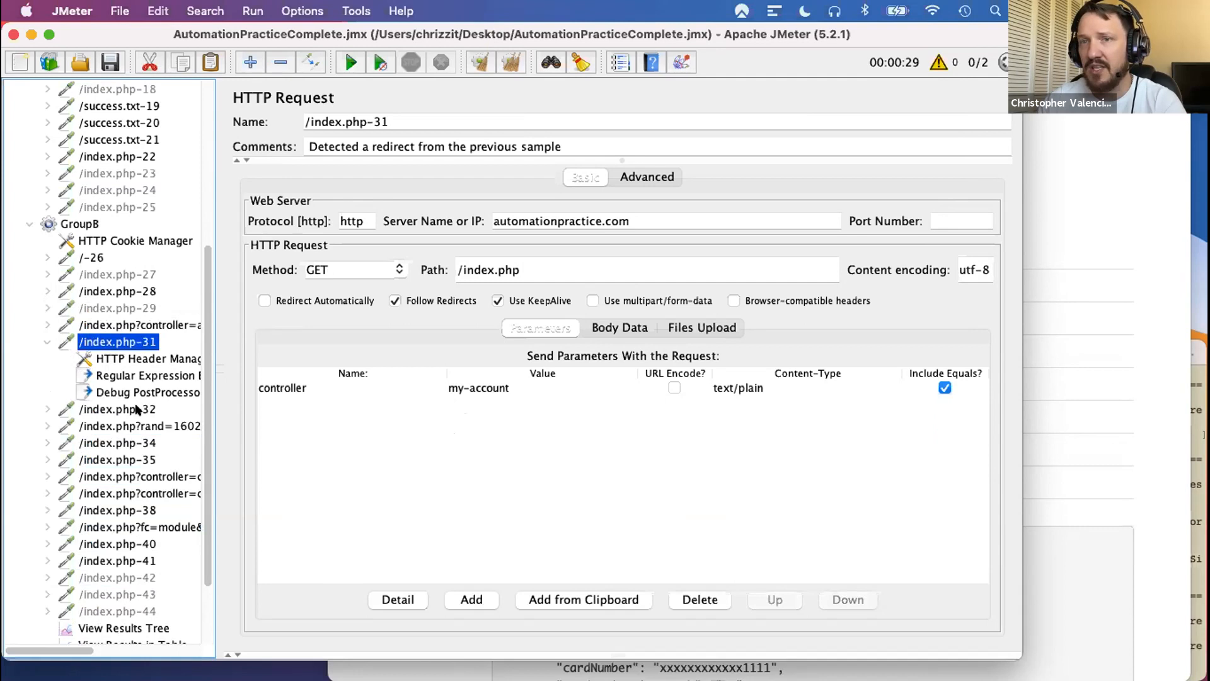
{"action": "left_click", "coordinate": [131, 429]}
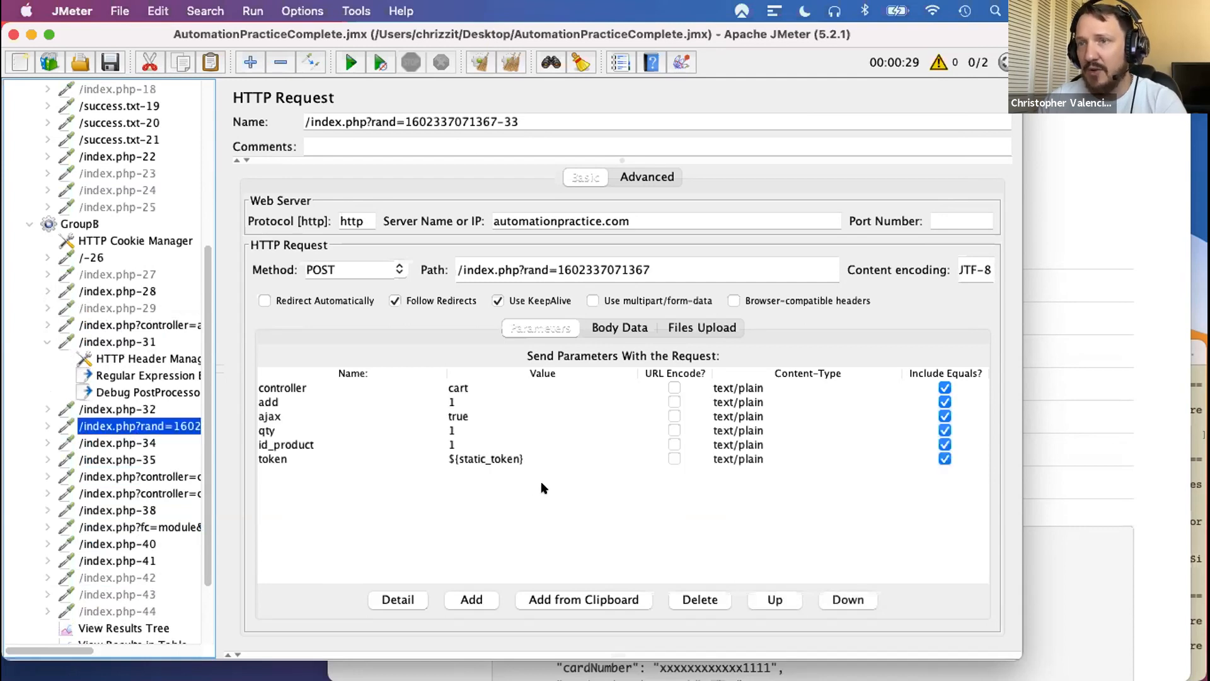
{"action": "left_click", "coordinate": [106, 341]}
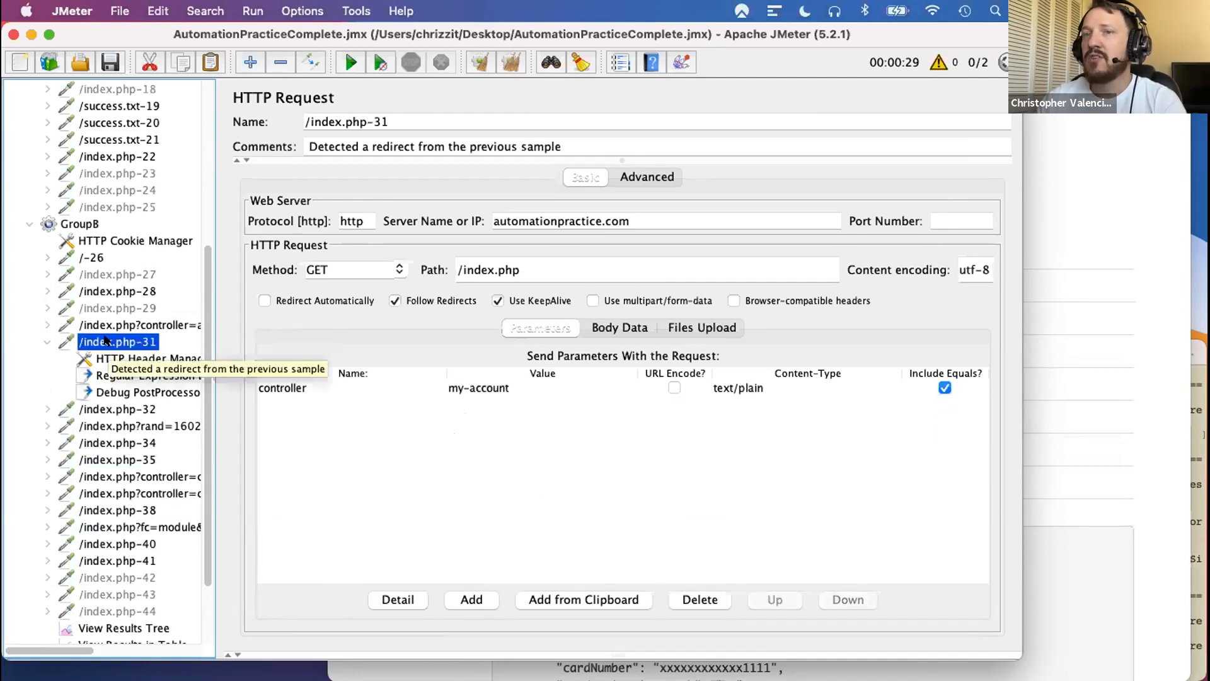
{"action": "left_click", "coordinate": [133, 375]}
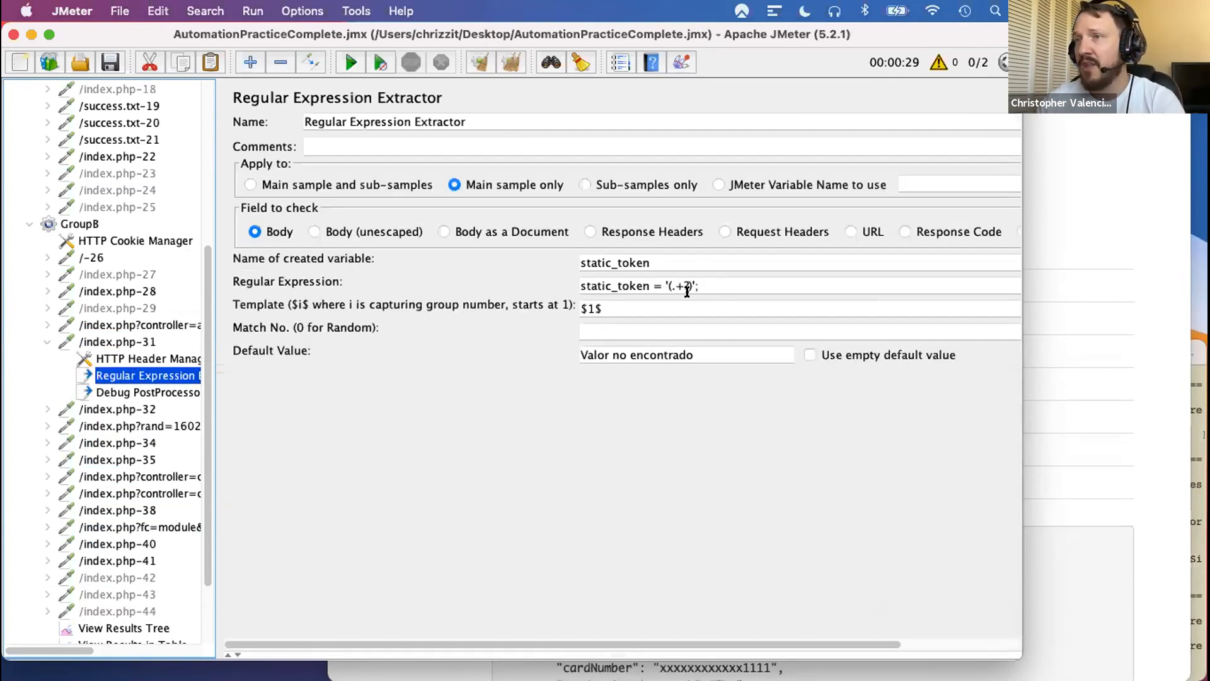
- Examine the static_token extractor's regular expression and the cart request's token parameter that uses it, and collapse /index.php-31
{"action": "left_click_drag", "start_coordinate": [695, 284], "coordinate": [662, 282]}
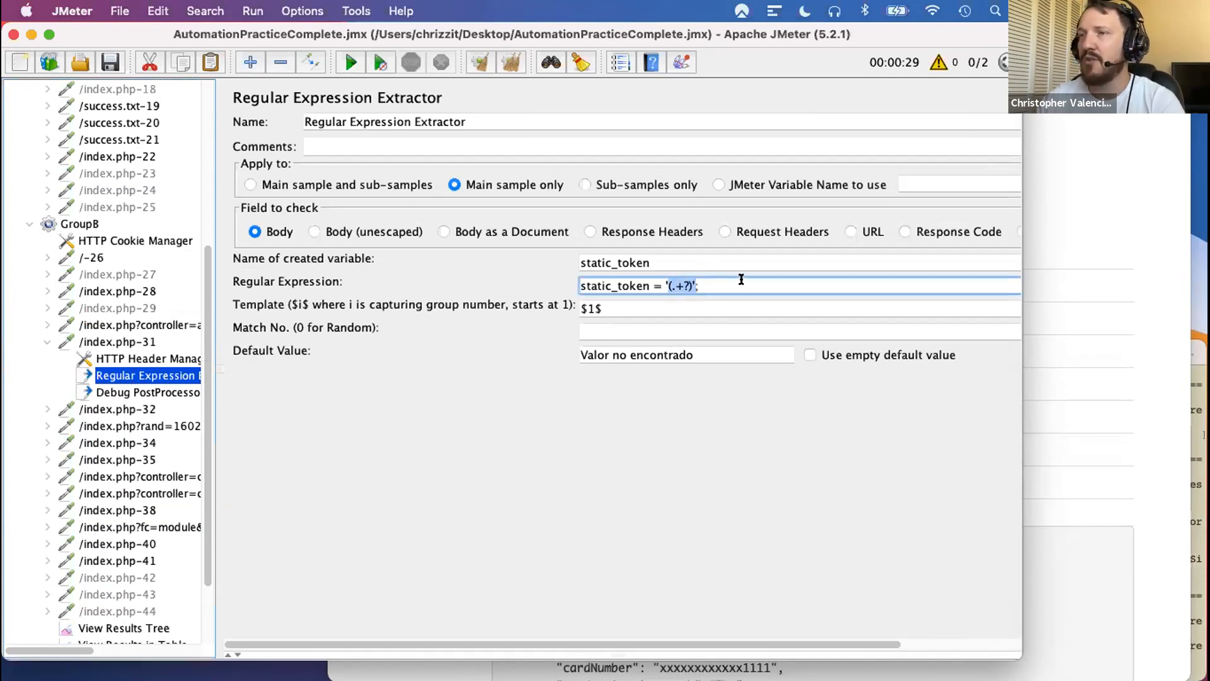
{"action": "left_click_drag", "start_coordinate": [576, 260], "coordinate": [508, 284]}
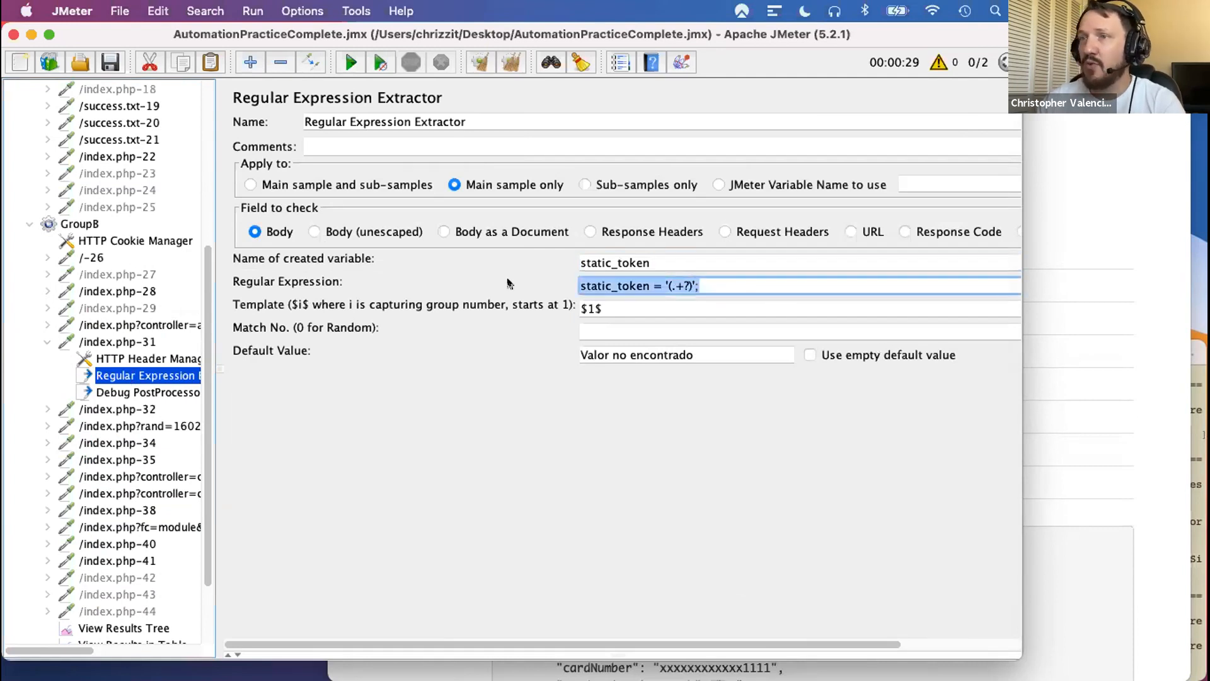
{"action": "left_click", "coordinate": [122, 376]}
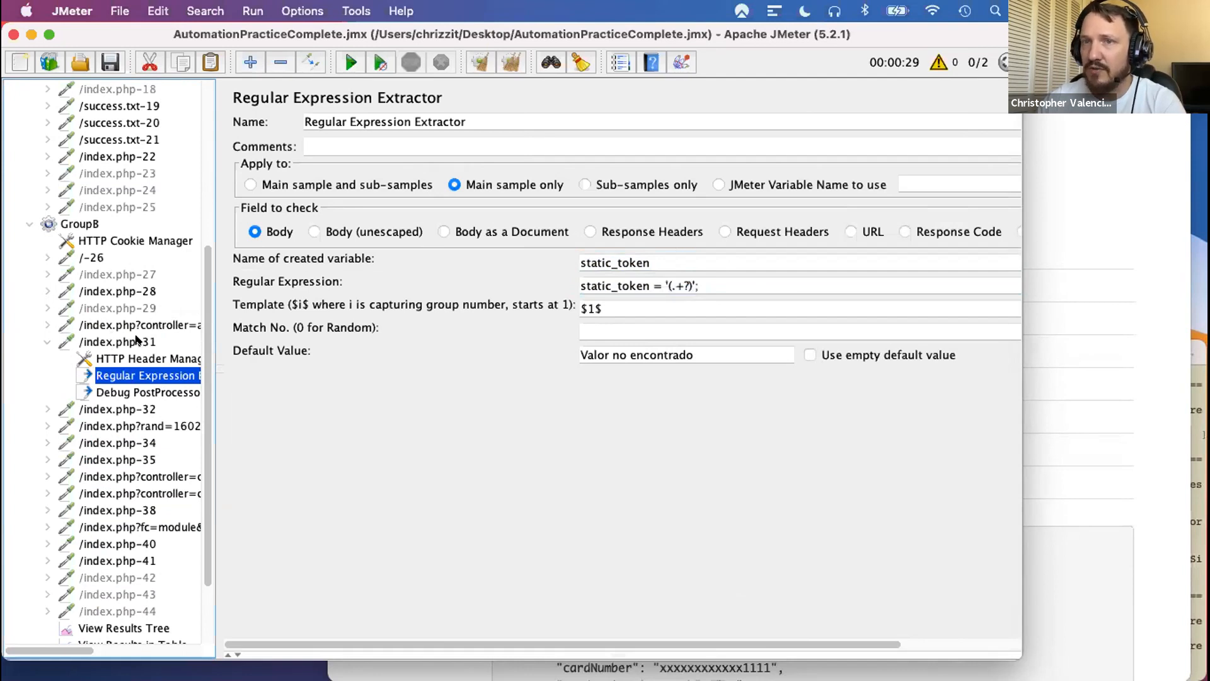
{"action": "left_click", "coordinate": [163, 425]}
{"action": "left_click", "coordinate": [451, 461]}
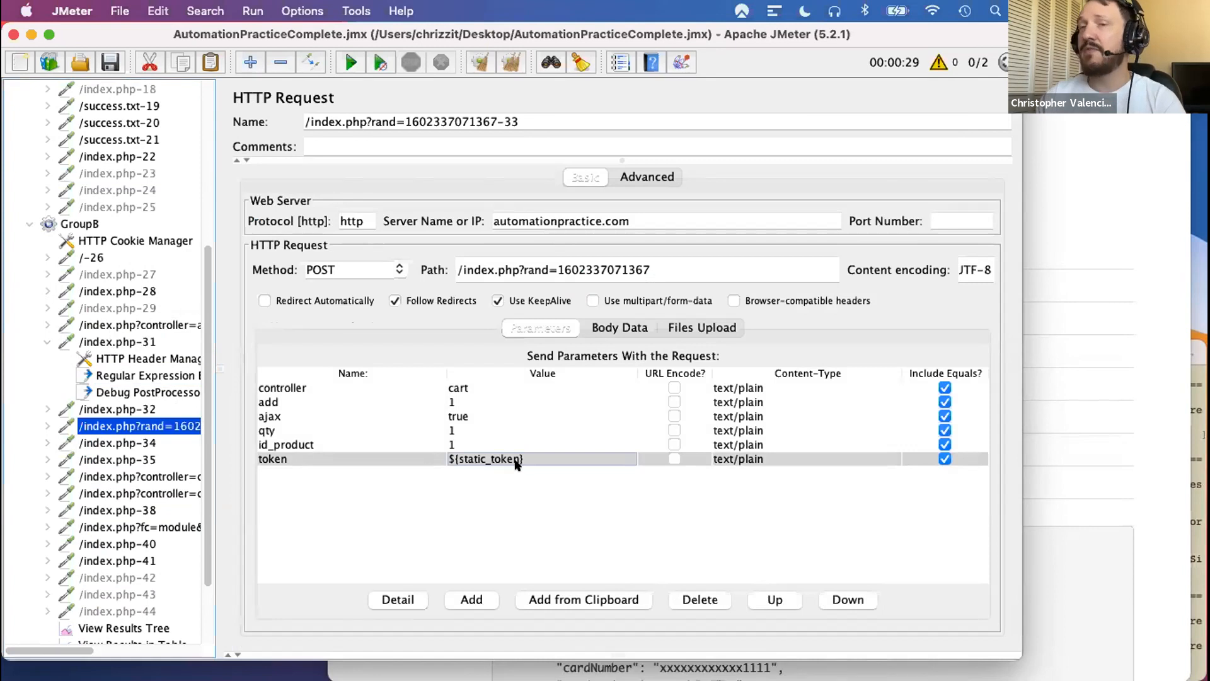
{"action": "left_click", "coordinate": [47, 341]}
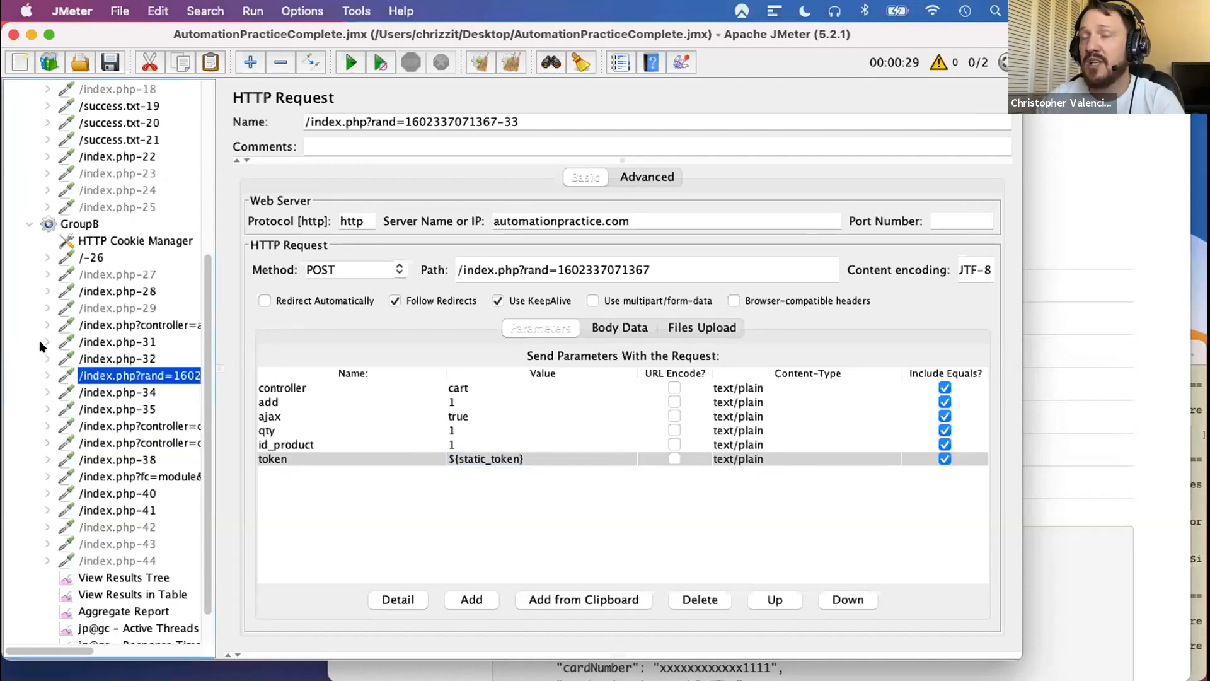
- Look over the GroupA and GroupB requests and switch to the Scriptmeter page in Safari
{"action": "scroll", "coordinate": [51, 345], "scroll_direction": "up", "scroll_amount": 10}
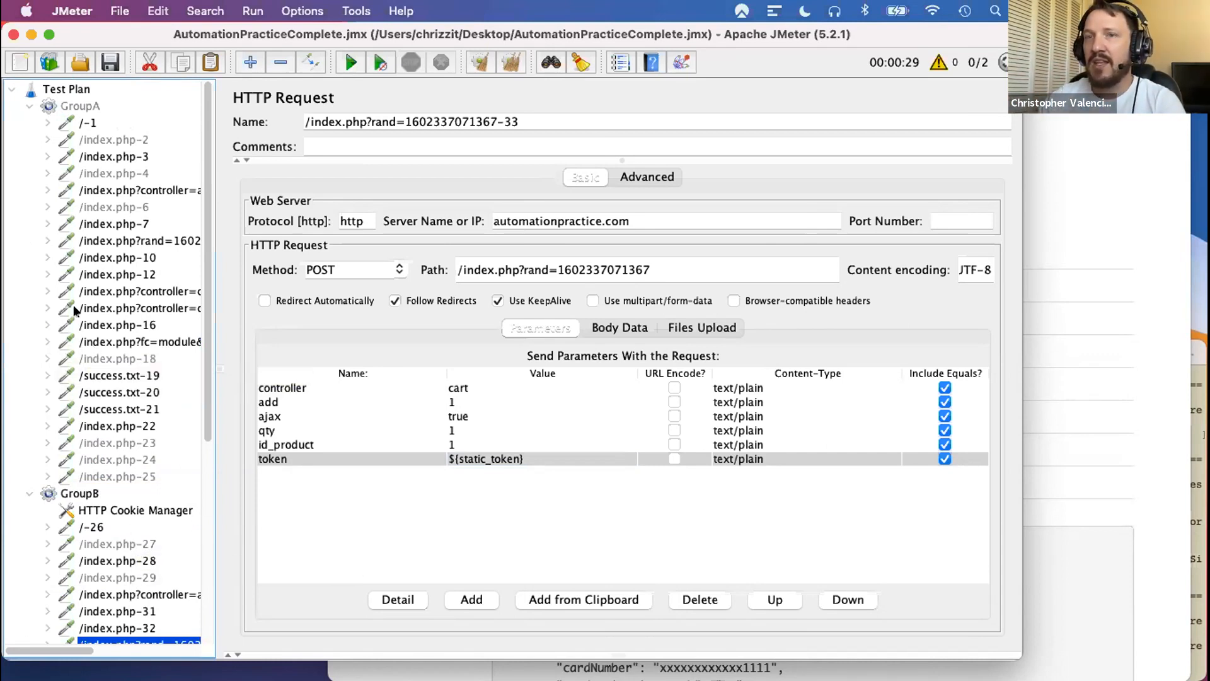
{"action": "scroll", "coordinate": [101, 444], "scroll_direction": "down", "scroll_amount": 5}
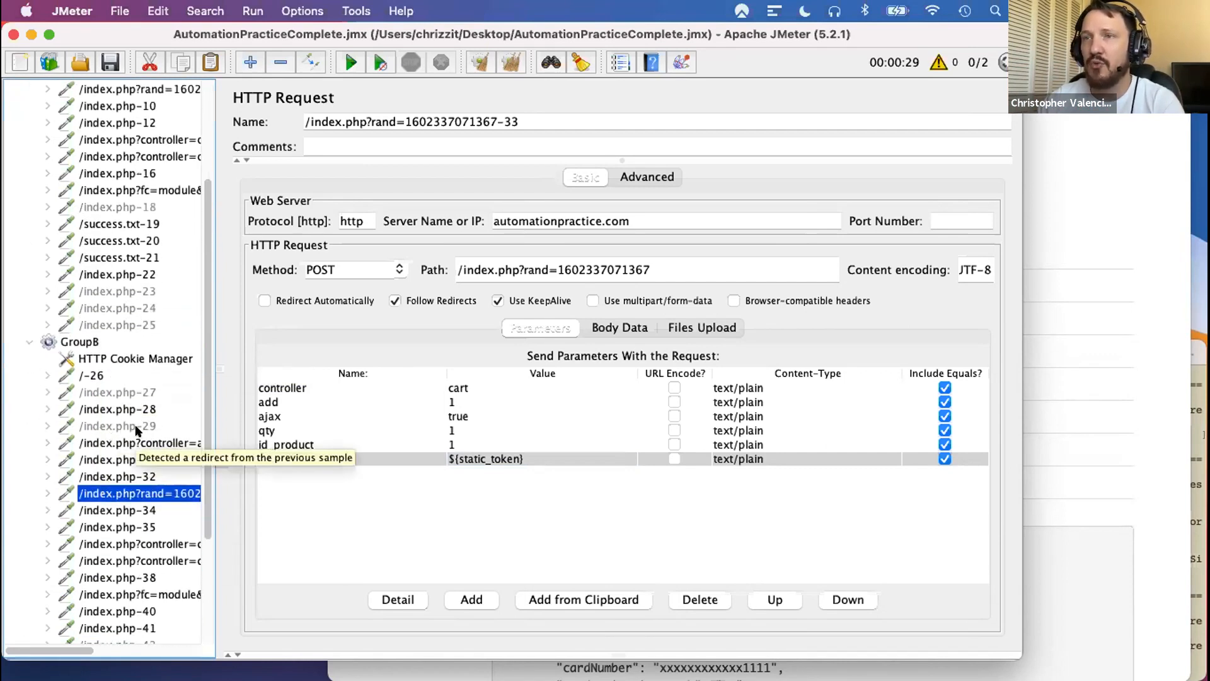
{"action": "key", "text": "ctrl+Right"}
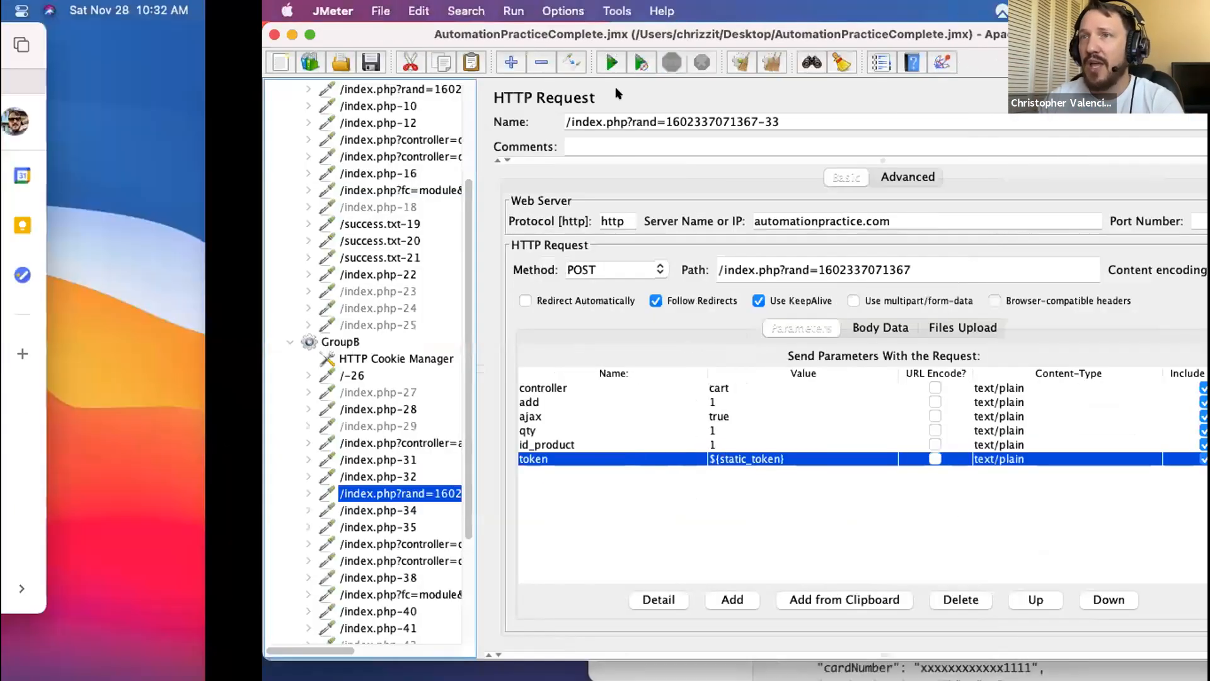
{"action": "key", "text": "ctrl+Left"}
{"action": "left_click", "coordinate": [815, 81]}
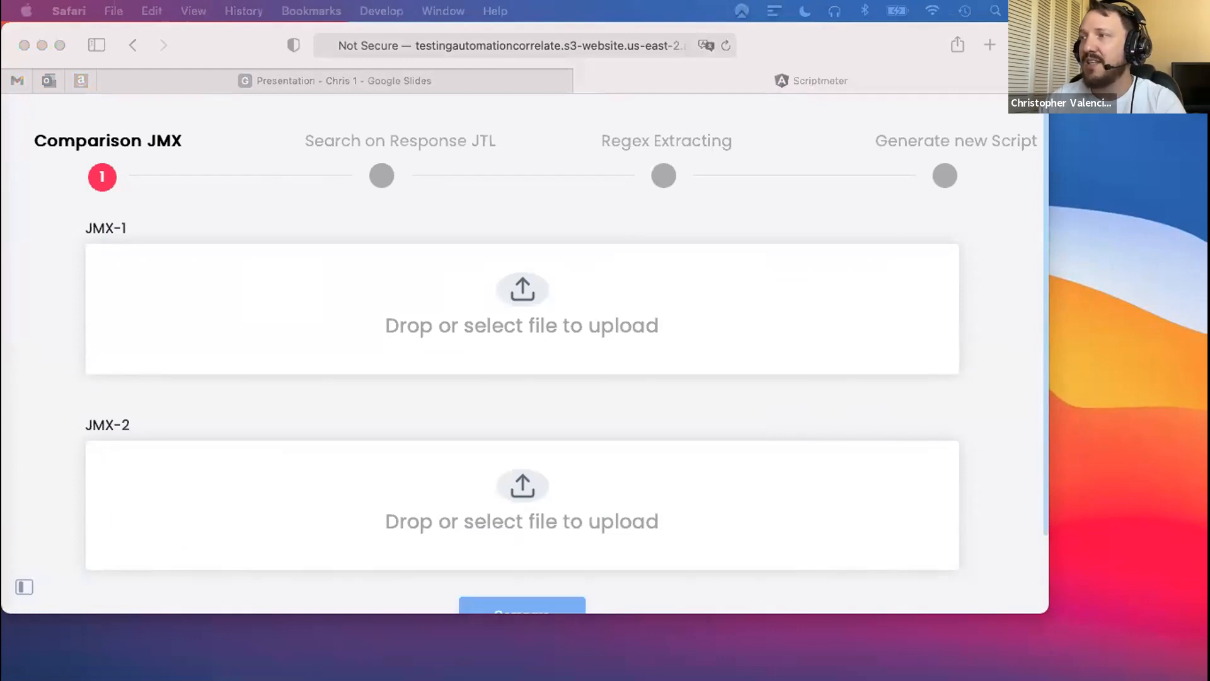
- Load Demo1.jmx as JMX-1 and Demo2.jmx as JMX-2 in Scriptmeter and compare the two scripts
{"action": "key", "text": "ctrl+Right"}
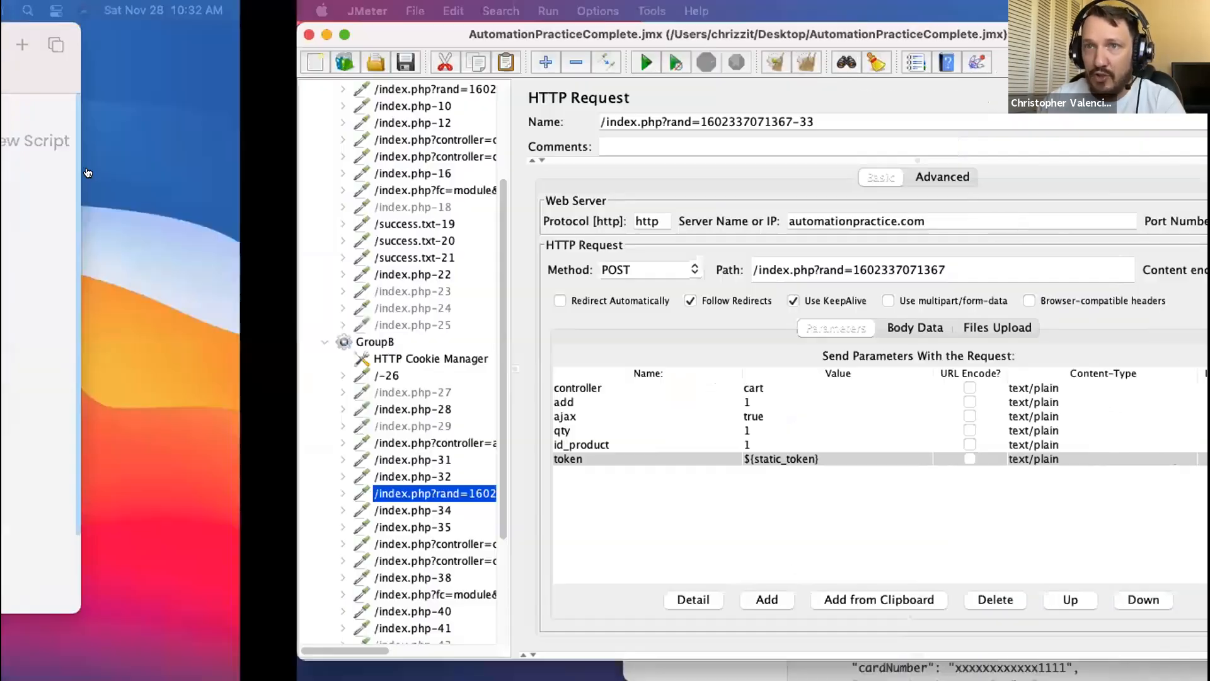
{"action": "scroll", "coordinate": [143, 194], "scroll_direction": "up", "scroll_amount": 4}
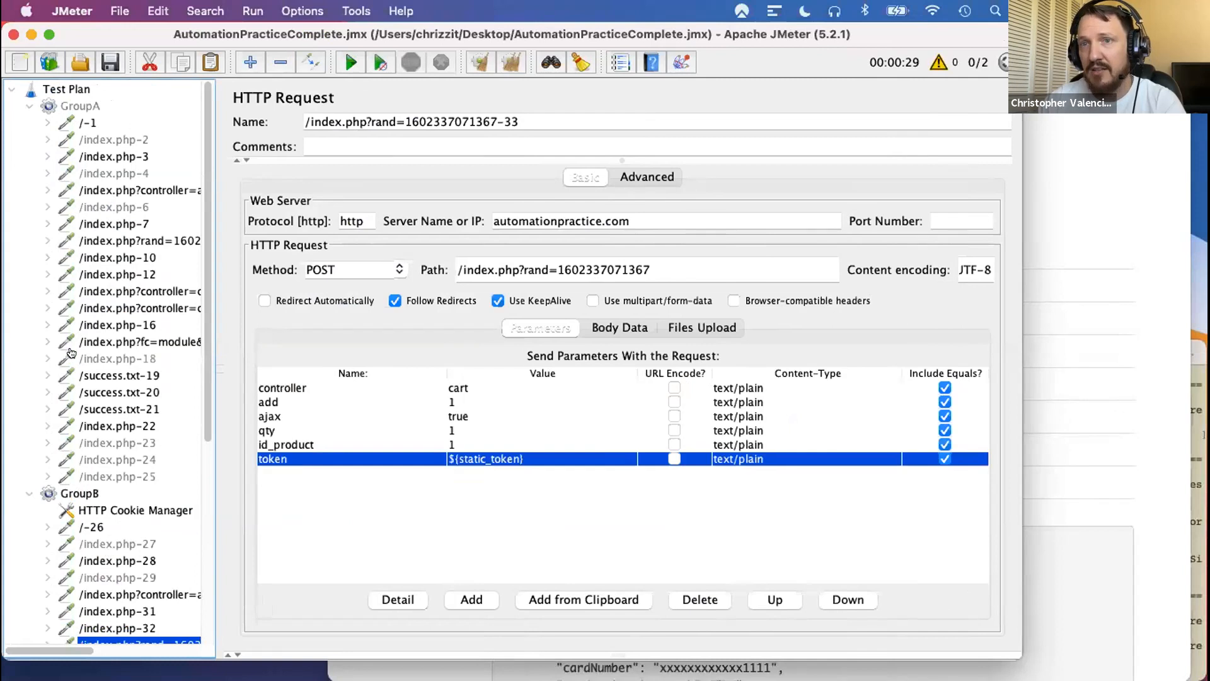
{"action": "key", "text": "ctrl+Left"}
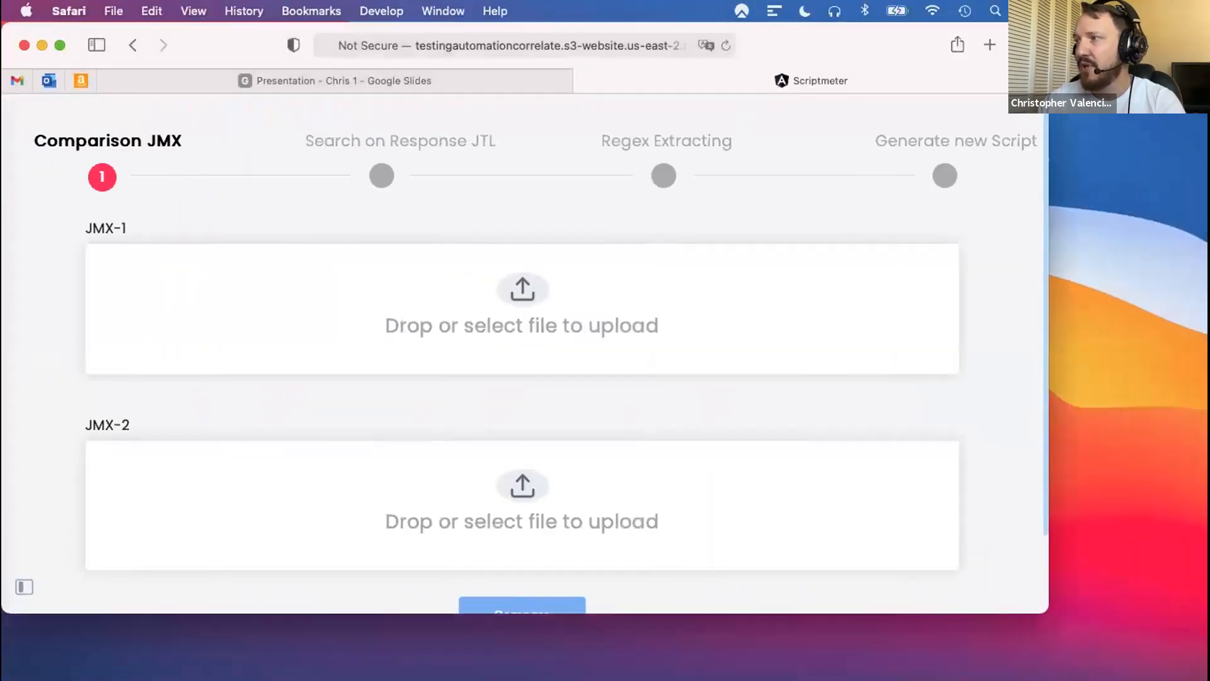
{"action": "left_click_drag", "start_coordinate": [311, 284], "coordinate": [573, 329]}
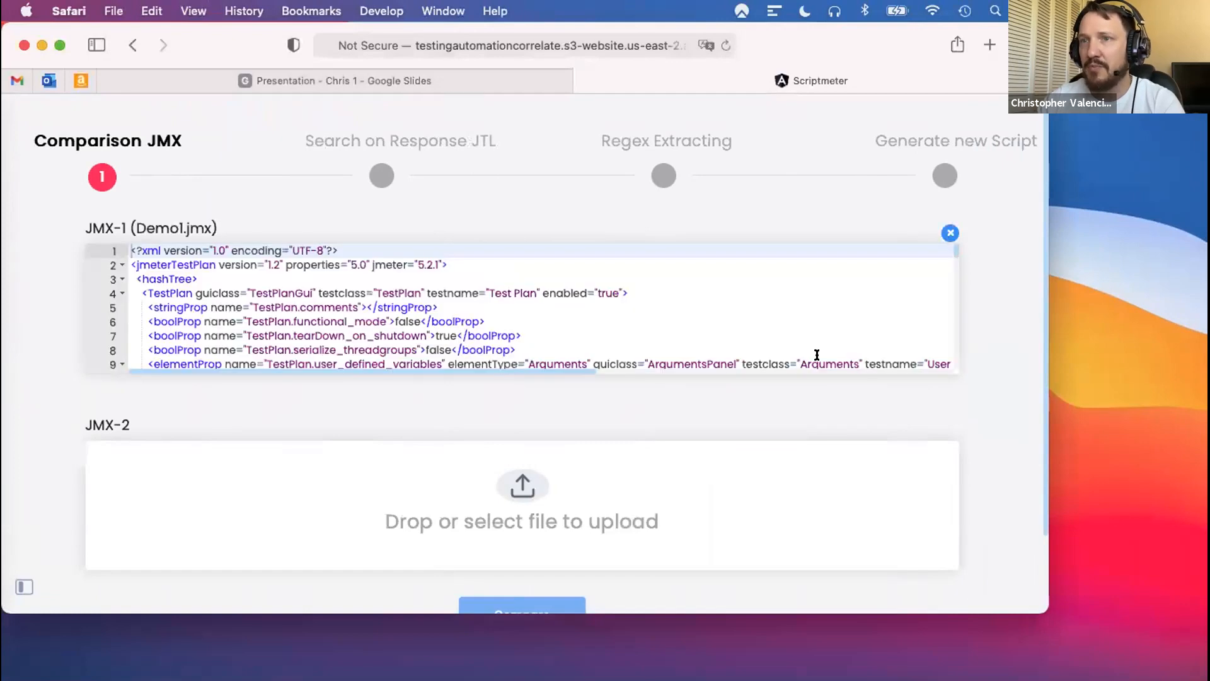
{"action": "left_click_drag", "start_coordinate": [596, 555], "coordinate": [521, 505]}
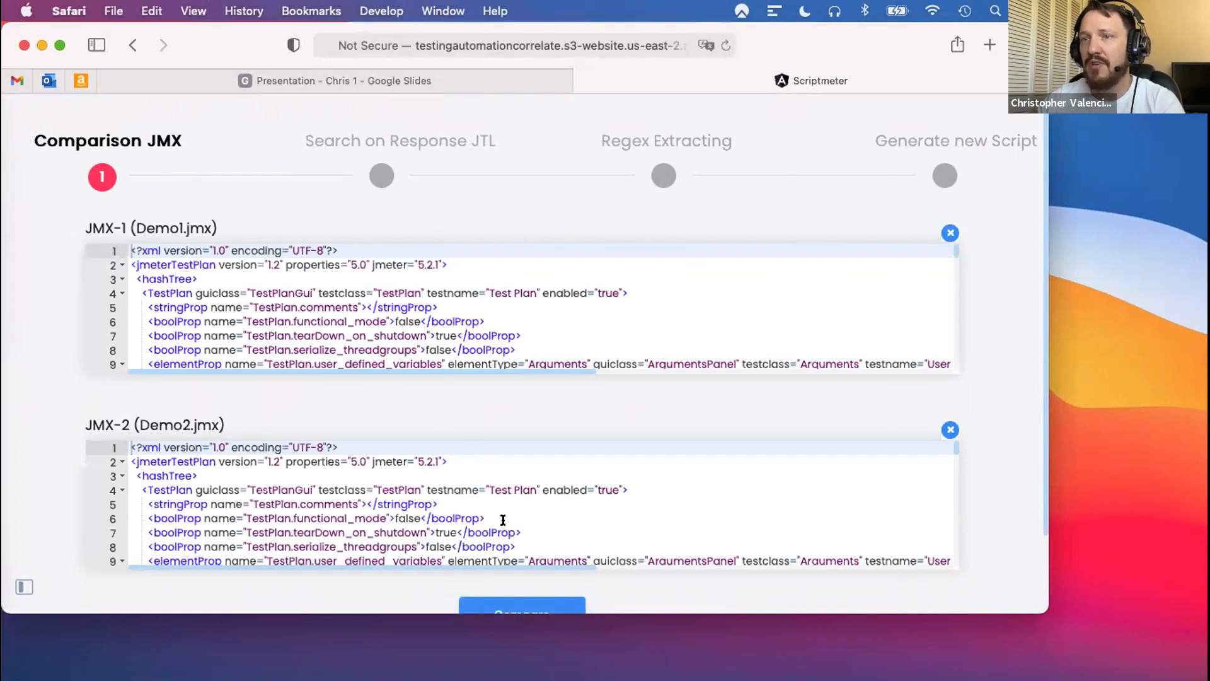
{"action": "scroll", "coordinate": [527, 561], "scroll_direction": "down", "scroll_amount": 5}
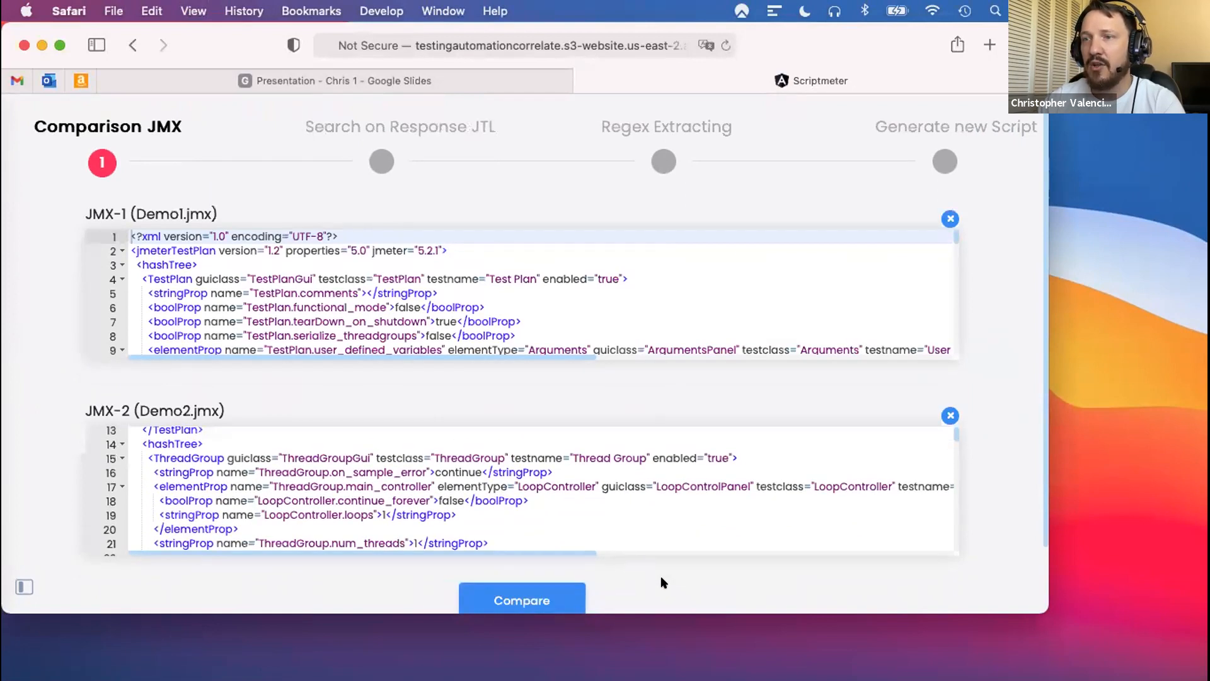
{"action": "left_click", "coordinate": [513, 577]}
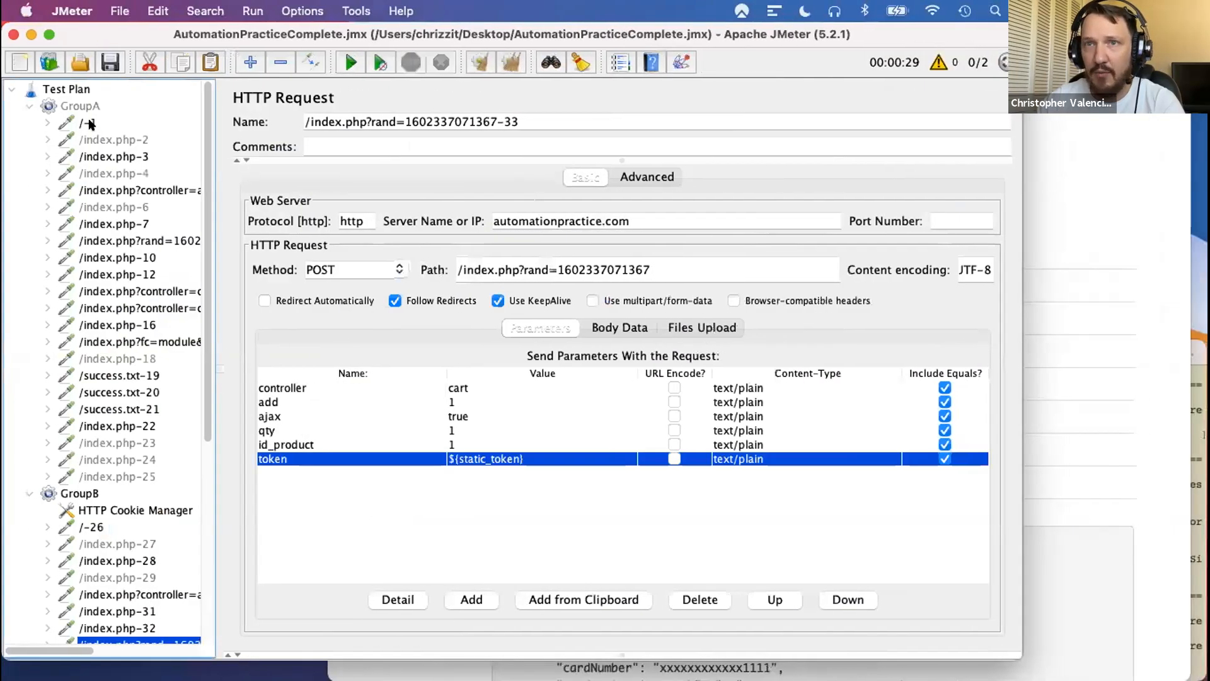
- Switch to JMeter and review the opening requests of GroupA and GroupB, plus GroupA's authentication and cart requests
{"action": "left_click", "coordinate": [89, 123]}
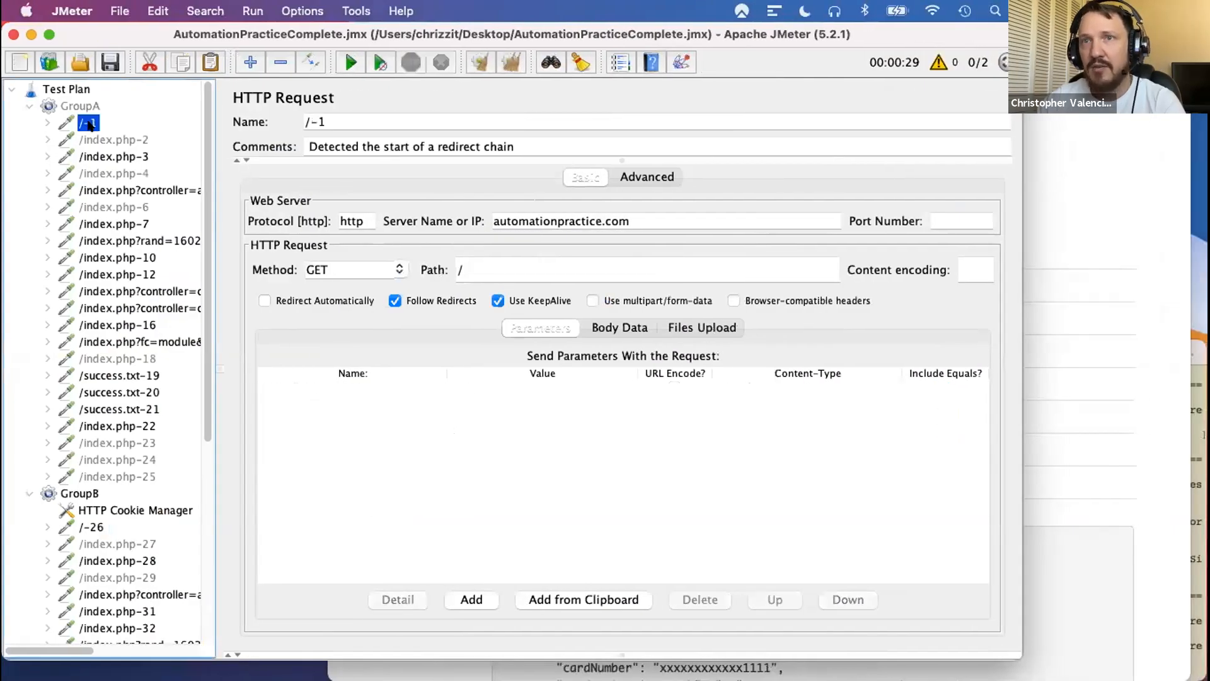
{"action": "left_click", "coordinate": [93, 528]}
{"action": "left_click", "coordinate": [98, 138]}
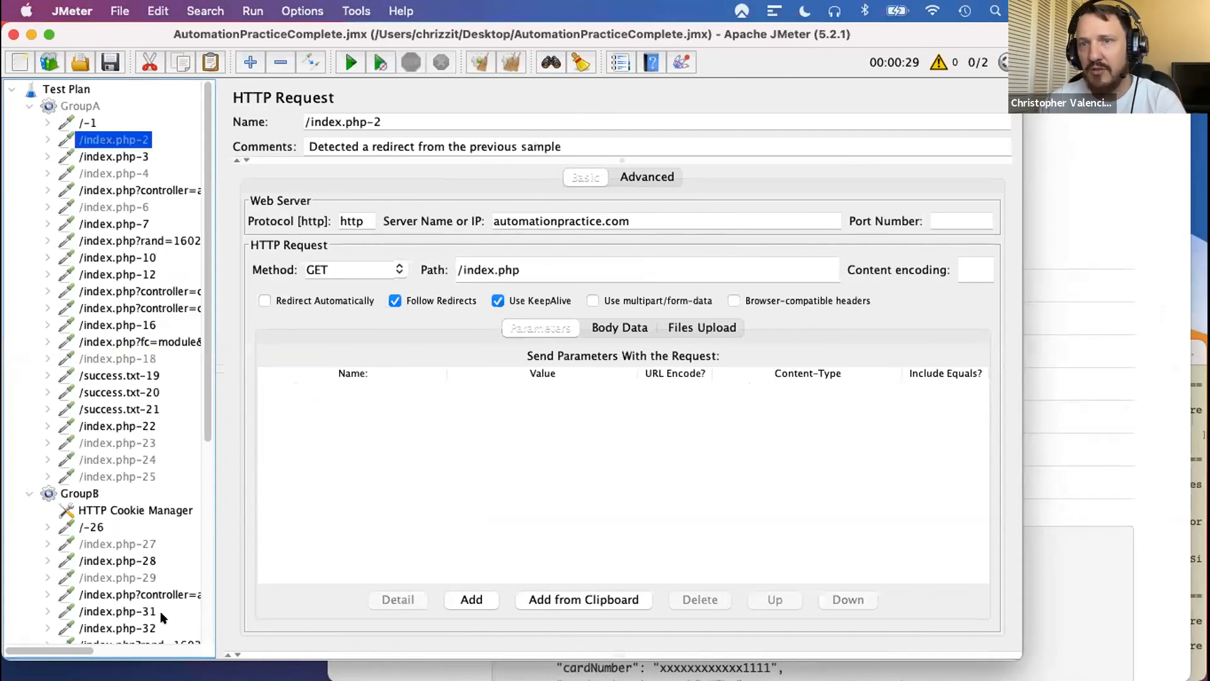
{"action": "left_click", "coordinate": [89, 528]}
{"action": "left_click", "coordinate": [91, 544]}
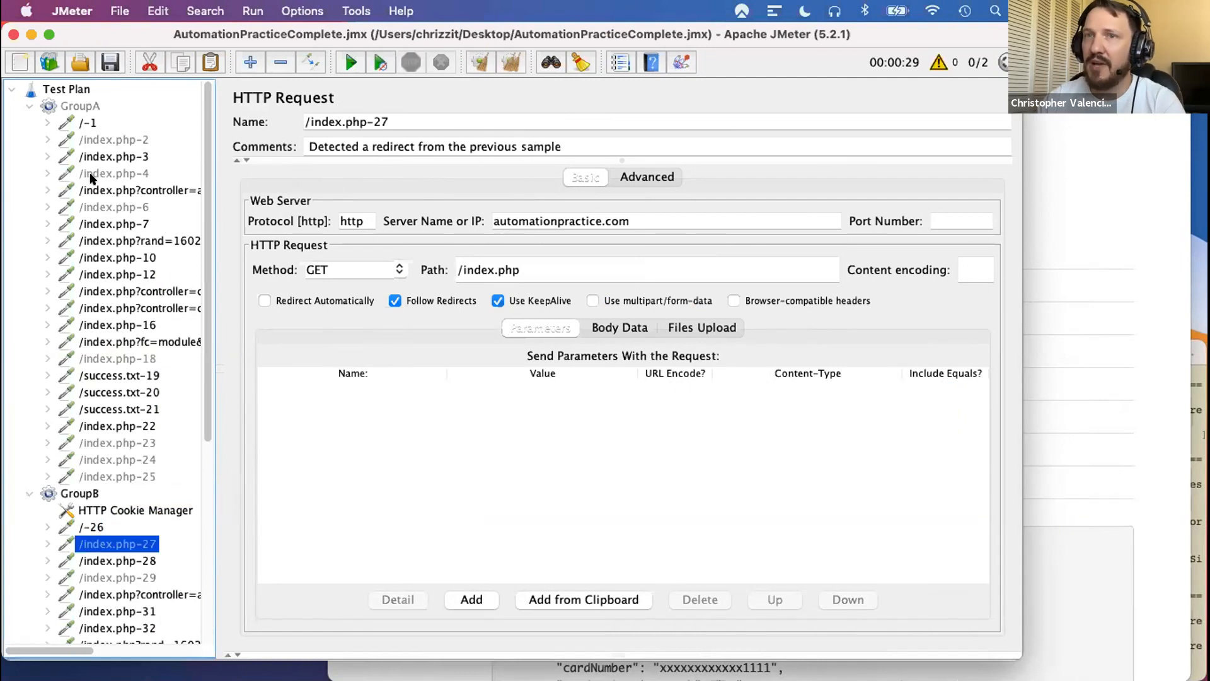
{"action": "left_click", "coordinate": [95, 188]}
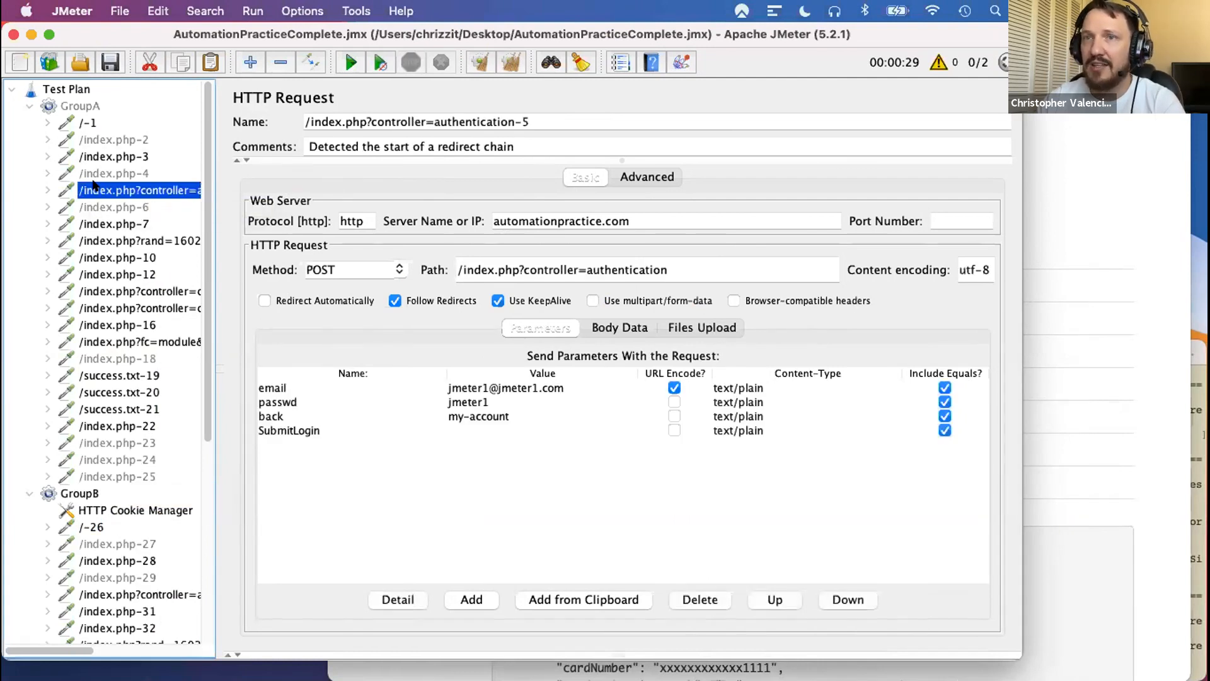
{"action": "left_click", "coordinate": [105, 239]}
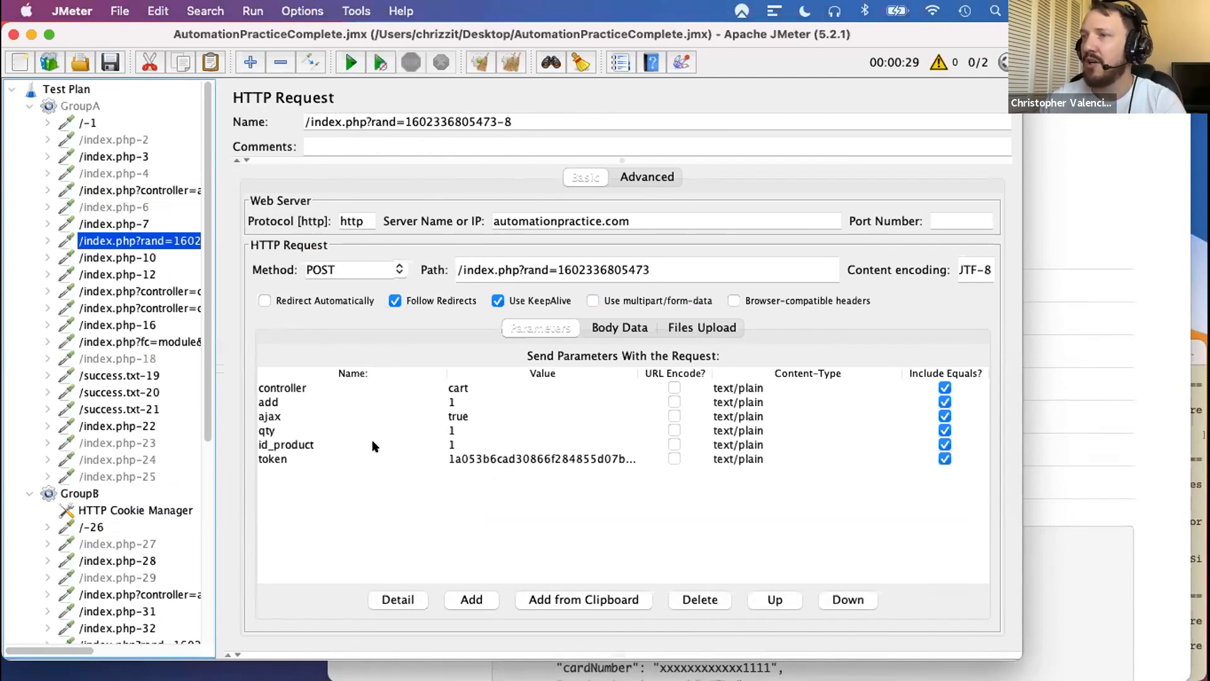
- Check Scriptmeter's comparison results against GroupA's bankwire validation request and GroupB's authentication request in JMeter, ending in Scriptmeter
{"action": "key", "text": "ctrl+Left"}
{"action": "scroll", "coordinate": [975, 301], "scroll_direction": "down", "scroll_amount": 1}
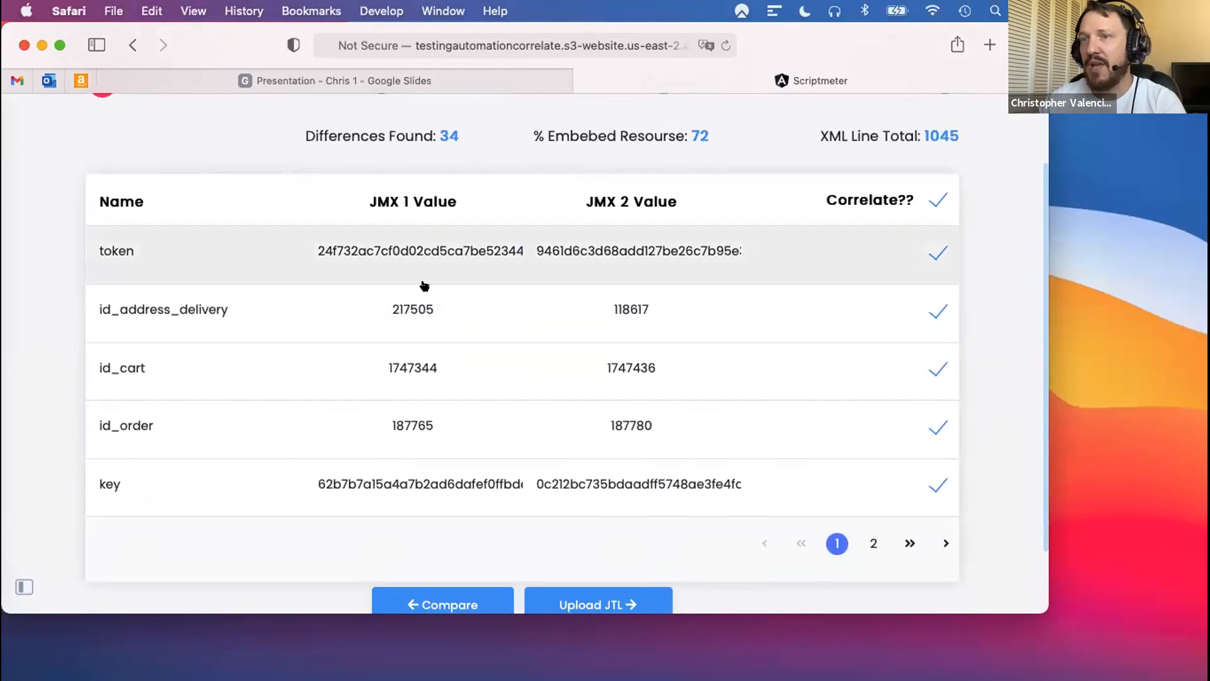
{"action": "key", "text": "ctrl+Right"}
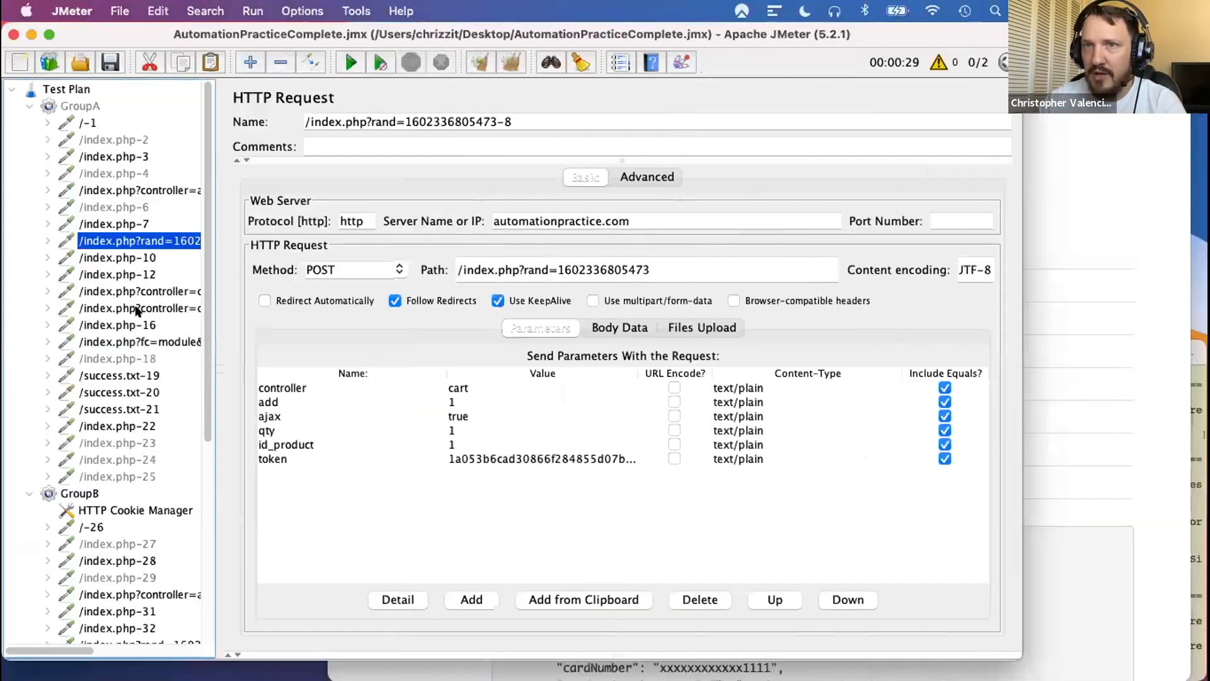
{"action": "left_click", "coordinate": [136, 341]}
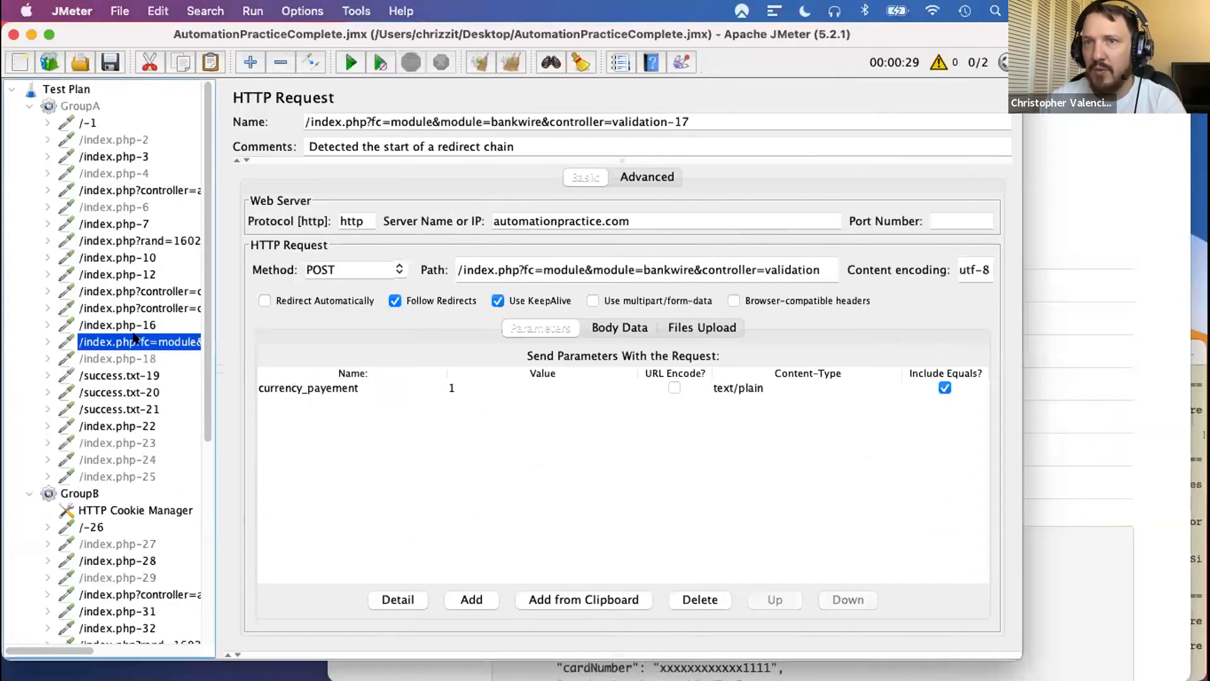
{"action": "left_click", "coordinate": [153, 592]}
{"action": "key", "text": "ctrl+Left"}
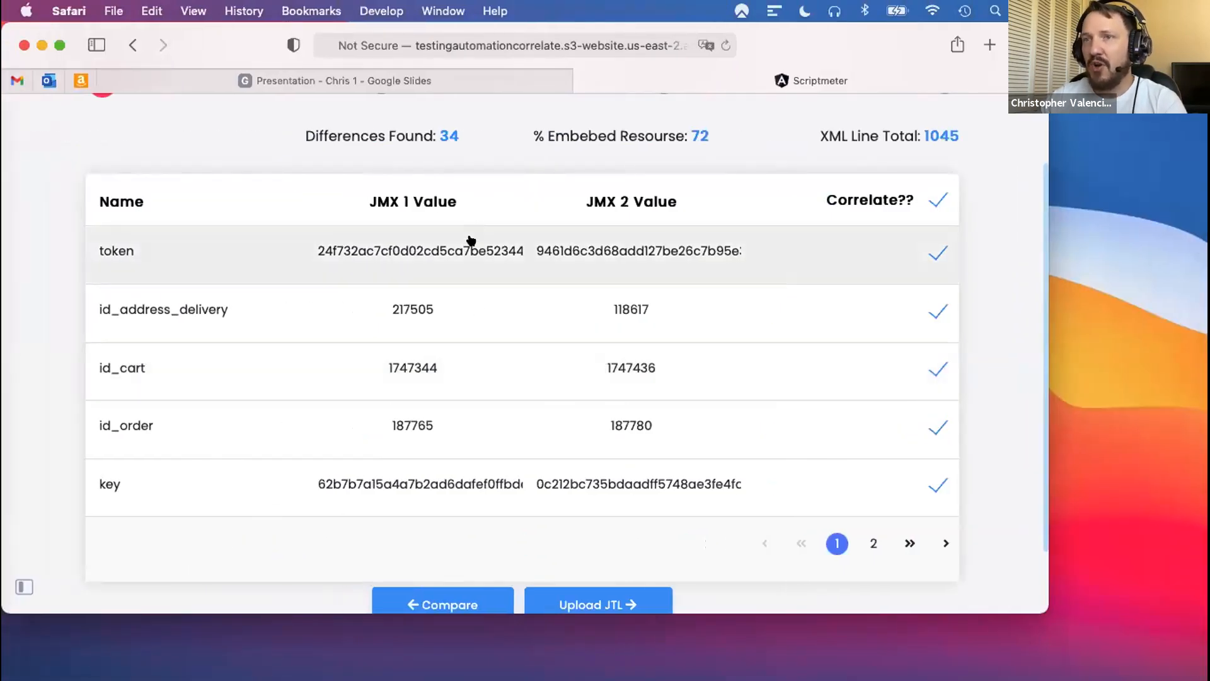
- Exclude rand, id_address_delivery, id_cart, id_order and key from correlation, leaving only token selected
{"action": "left_click", "coordinate": [874, 543]}
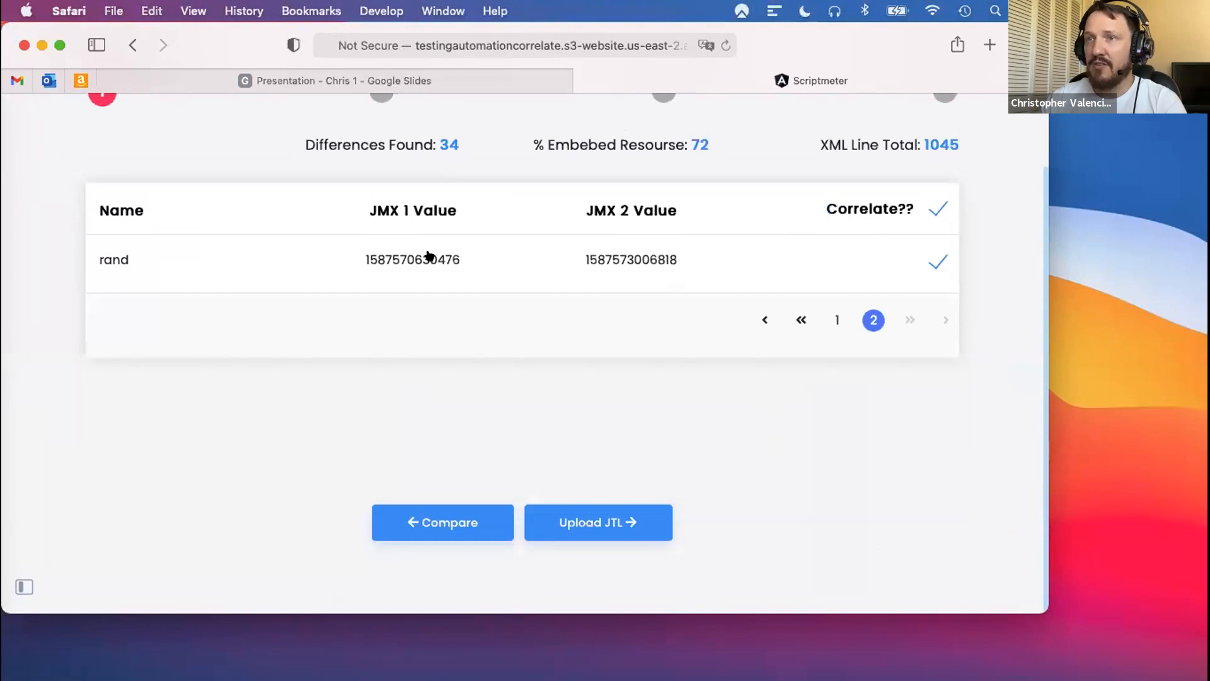
{"action": "left_click", "coordinate": [938, 261]}
{"action": "left_click", "coordinate": [836, 320]}
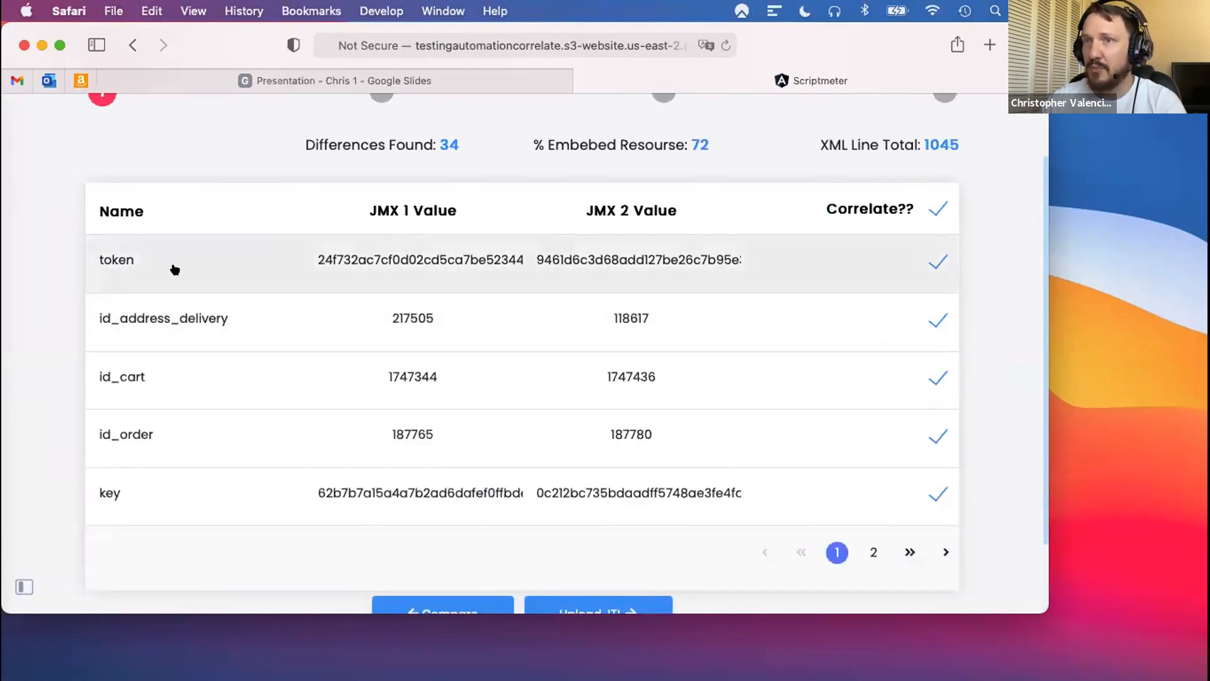
{"action": "left_click", "coordinate": [938, 320]}
{"action": "left_click", "coordinate": [937, 378]}
{"action": "left_click", "coordinate": [936, 436]}
{"action": "left_click", "coordinate": [937, 493]}
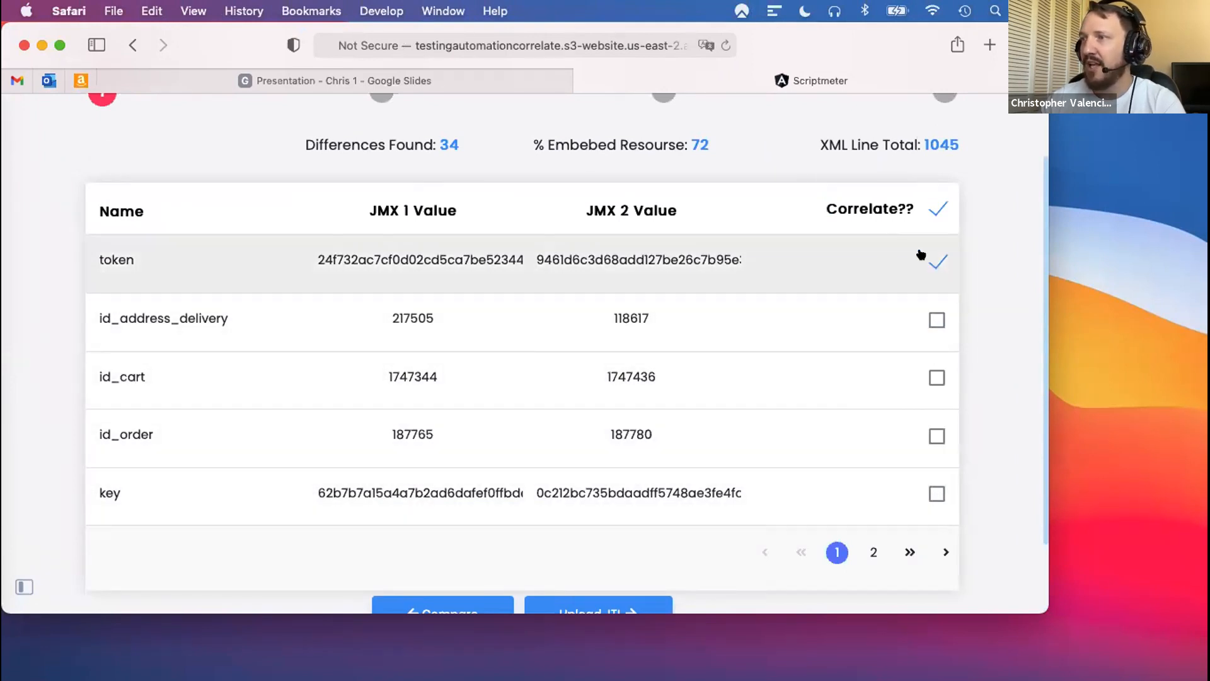
- Proceed to the JTL stage, compare with JMX 2 (Demo2.jmx), upload the JTL response file and run the REGEX extraction
{"action": "scroll", "coordinate": [984, 319], "scroll_direction": "down", "scroll_amount": 1}
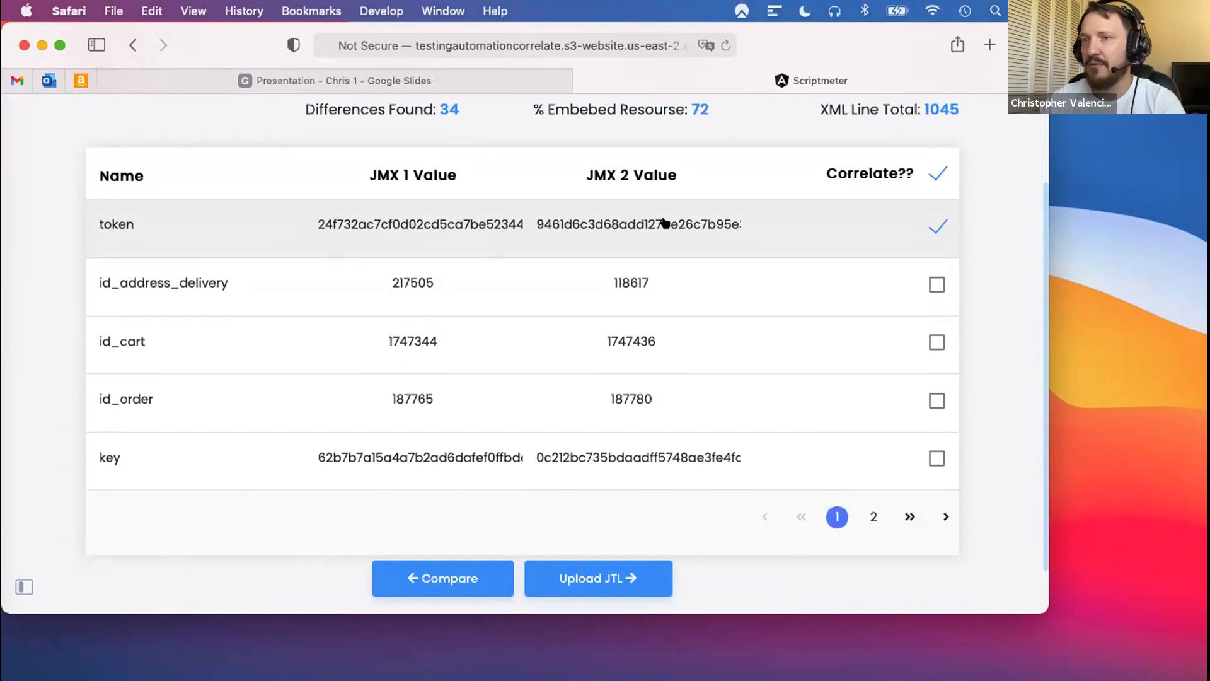
{"action": "left_click", "coordinate": [621, 580]}
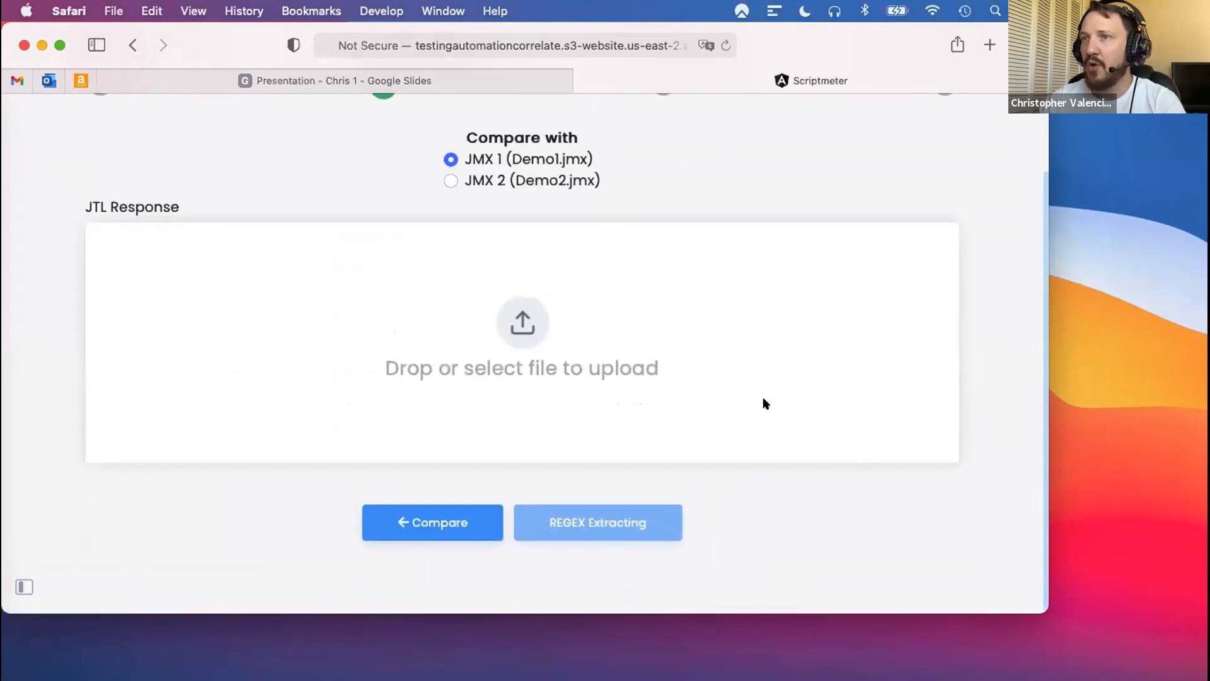
{"action": "left_click", "coordinate": [449, 181]}
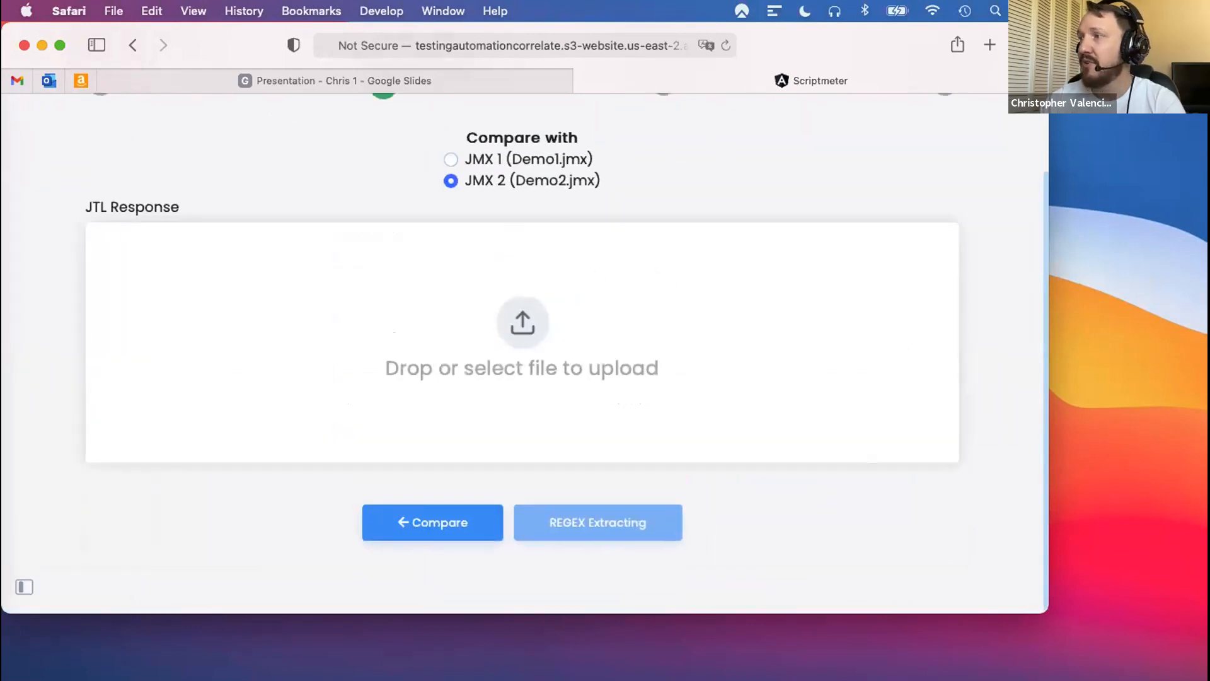
{"action": "left_click_drag", "start_coordinate": [916, 403], "coordinate": [392, 350]}
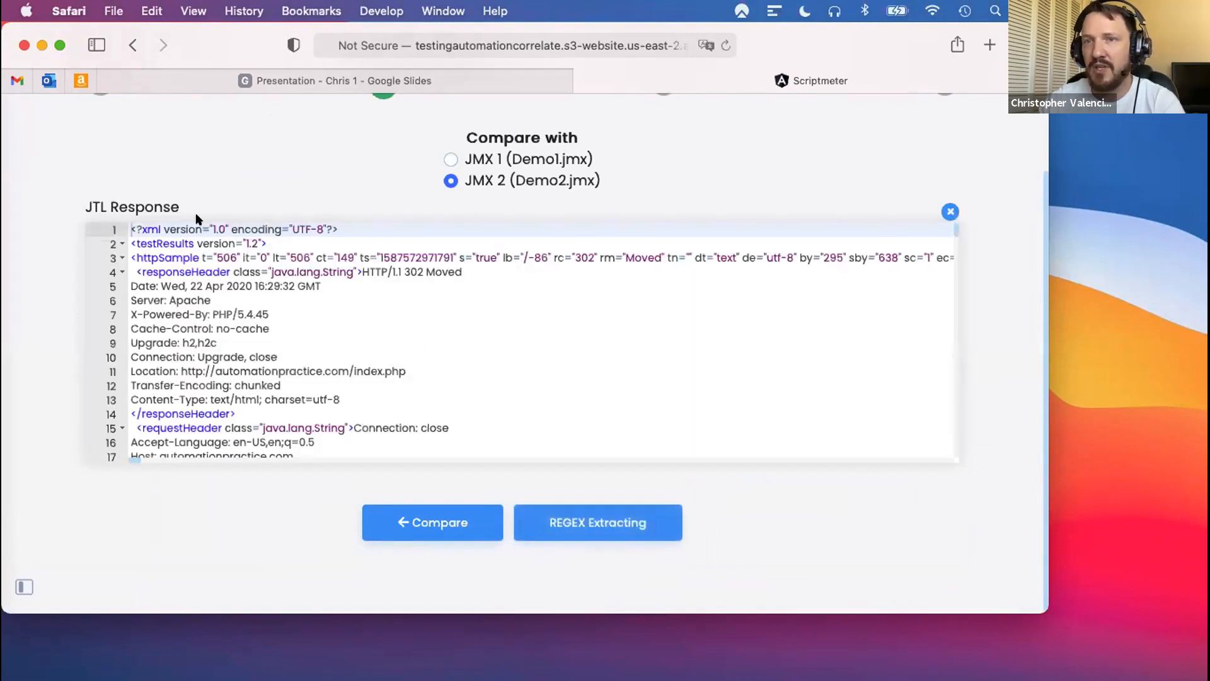
{"action": "left_click", "coordinate": [584, 524]}
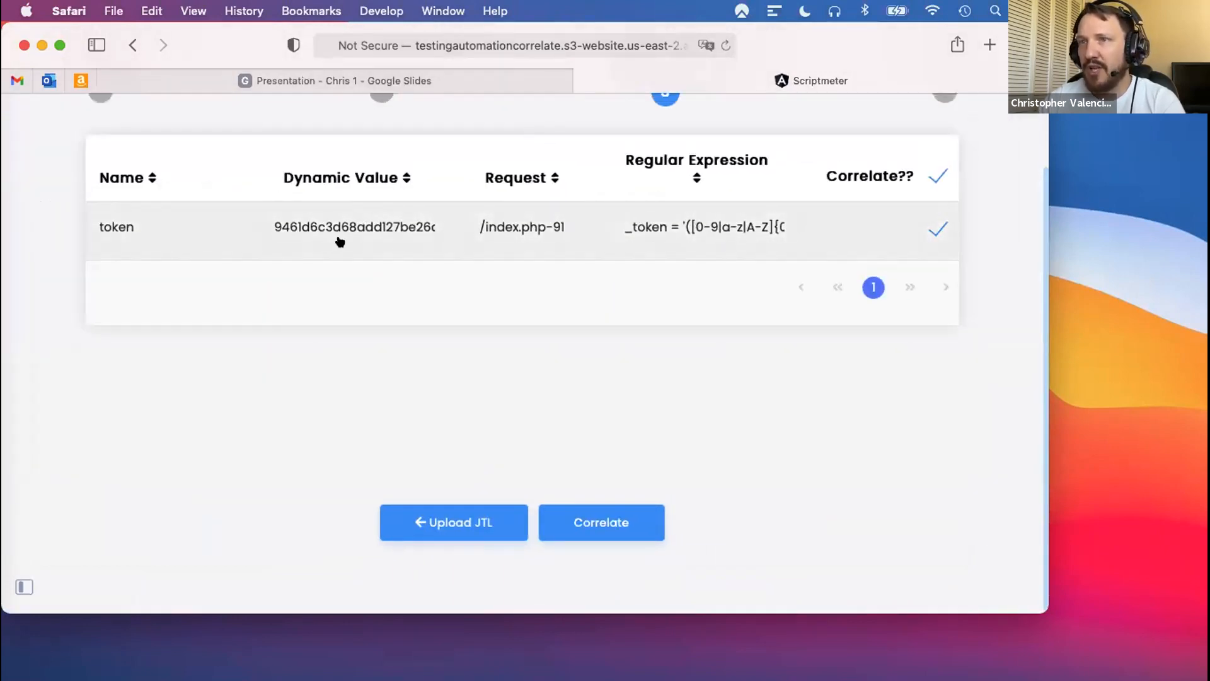
- Switch to JMeter and inspect the Regular Expression Extractor under GroupB's /index.php-31 request
{"action": "key", "text": "ctrl+Right"}
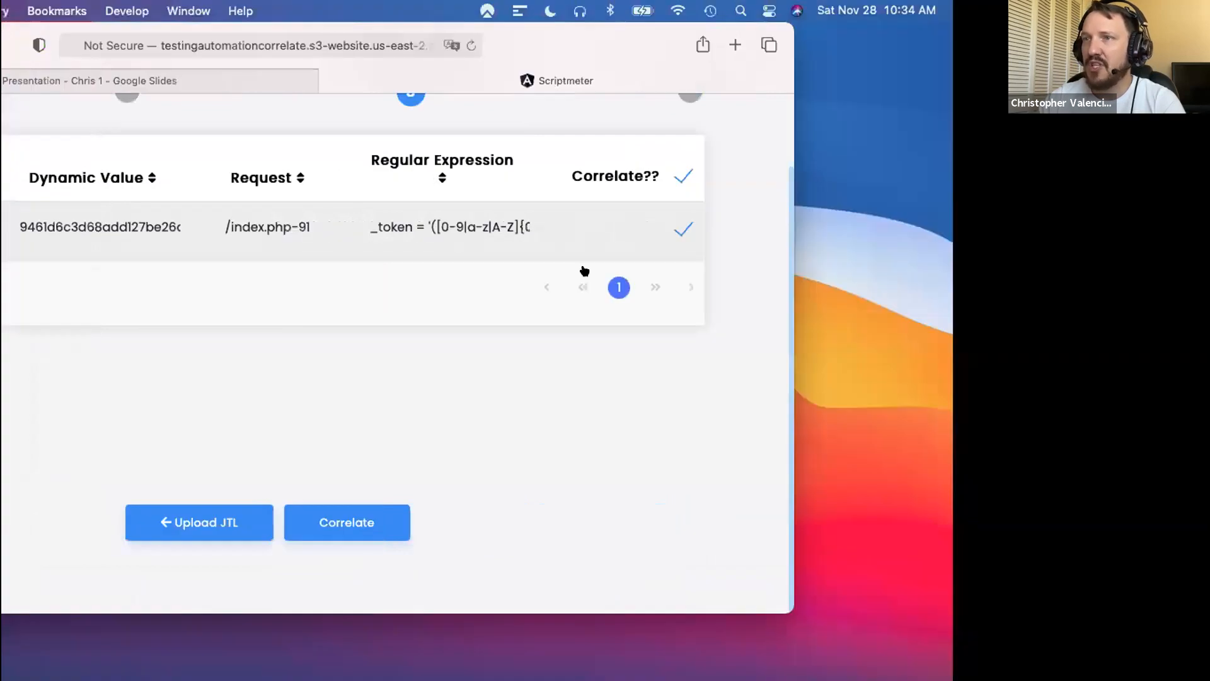
{"action": "scroll", "coordinate": [136, 567], "scroll_direction": "down", "scroll_amount": 4}
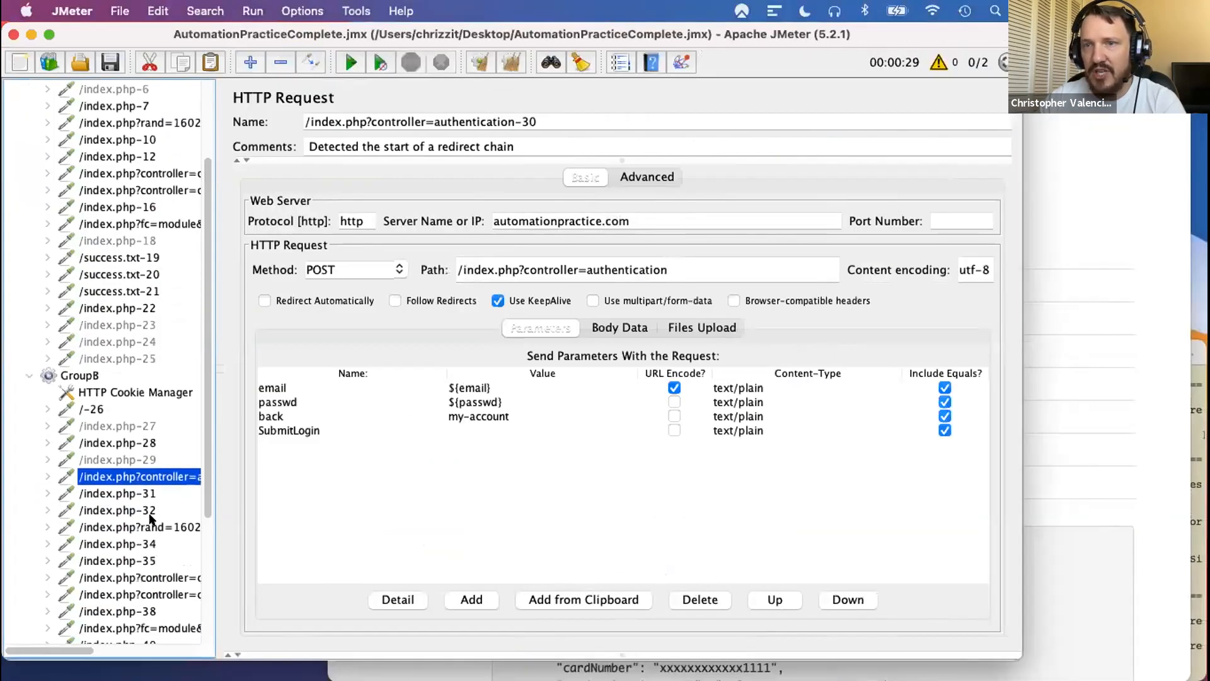
{"action": "left_click", "coordinate": [150, 542]}
{"action": "left_click", "coordinate": [121, 525]}
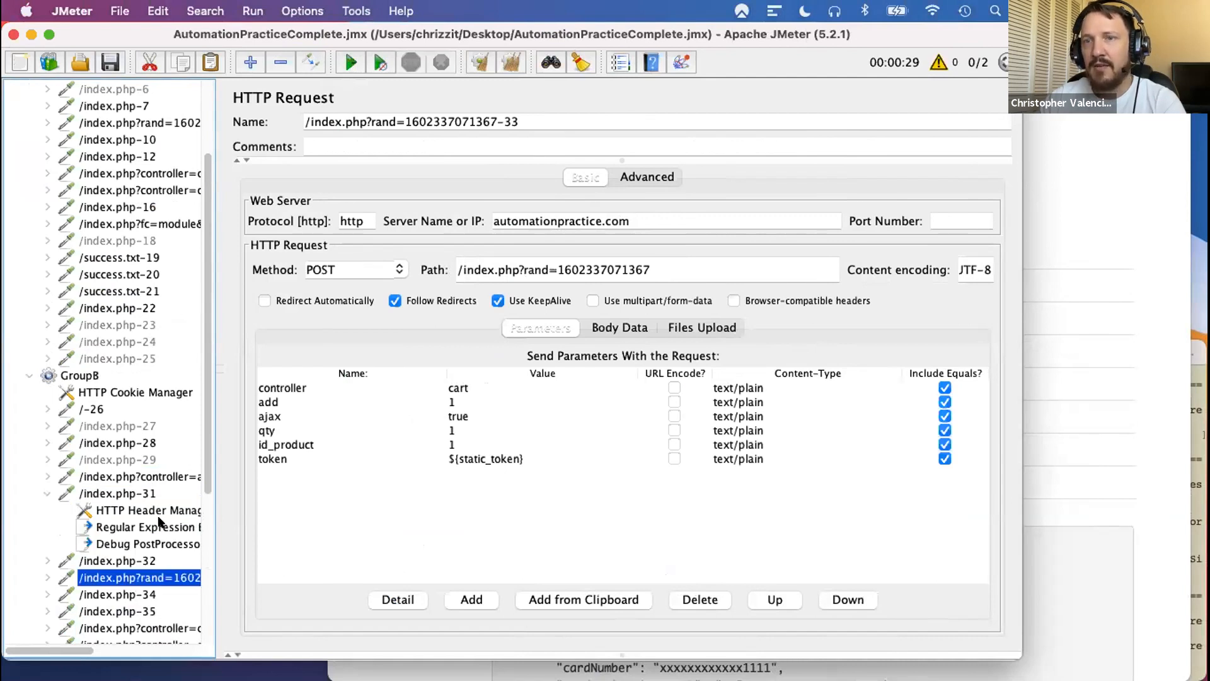
{"action": "left_click", "coordinate": [155, 527]}
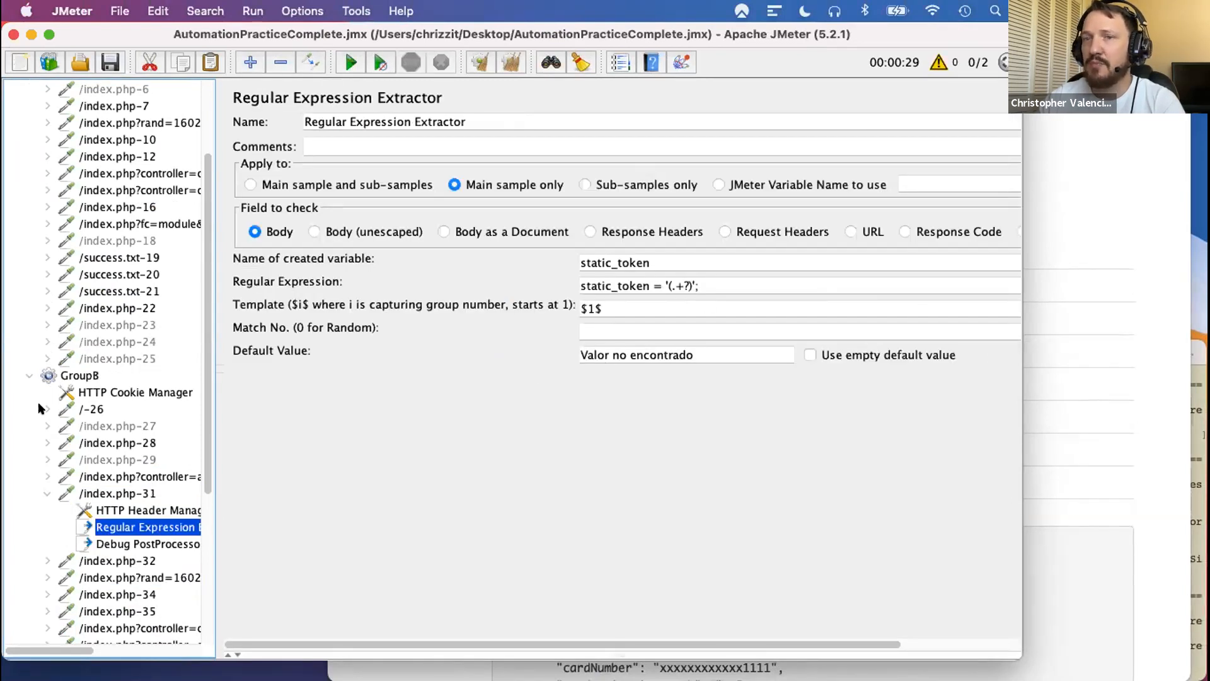
{"action": "scroll", "coordinate": [151, 246], "scroll_direction": "up", "scroll_amount": 3}
{"action": "scroll", "coordinate": [139, 318], "scroll_direction": "down", "scroll_amount": 1}
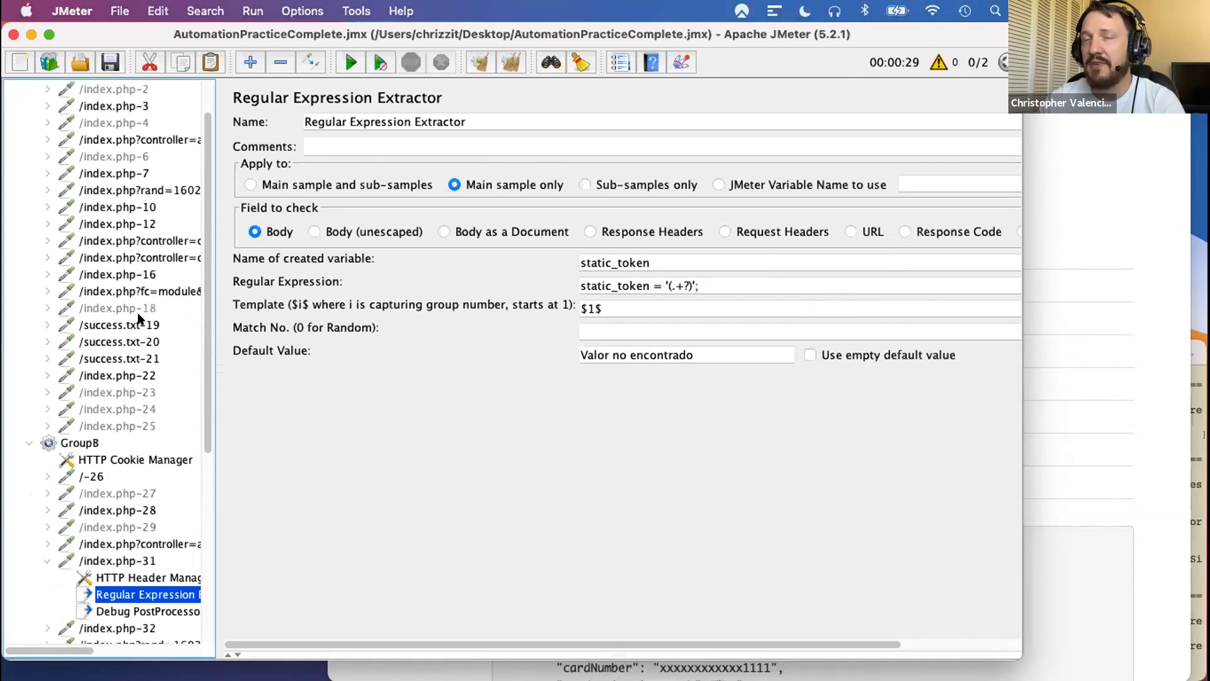
{"action": "scroll", "coordinate": [139, 318], "scroll_direction": "down", "scroll_amount": 1}
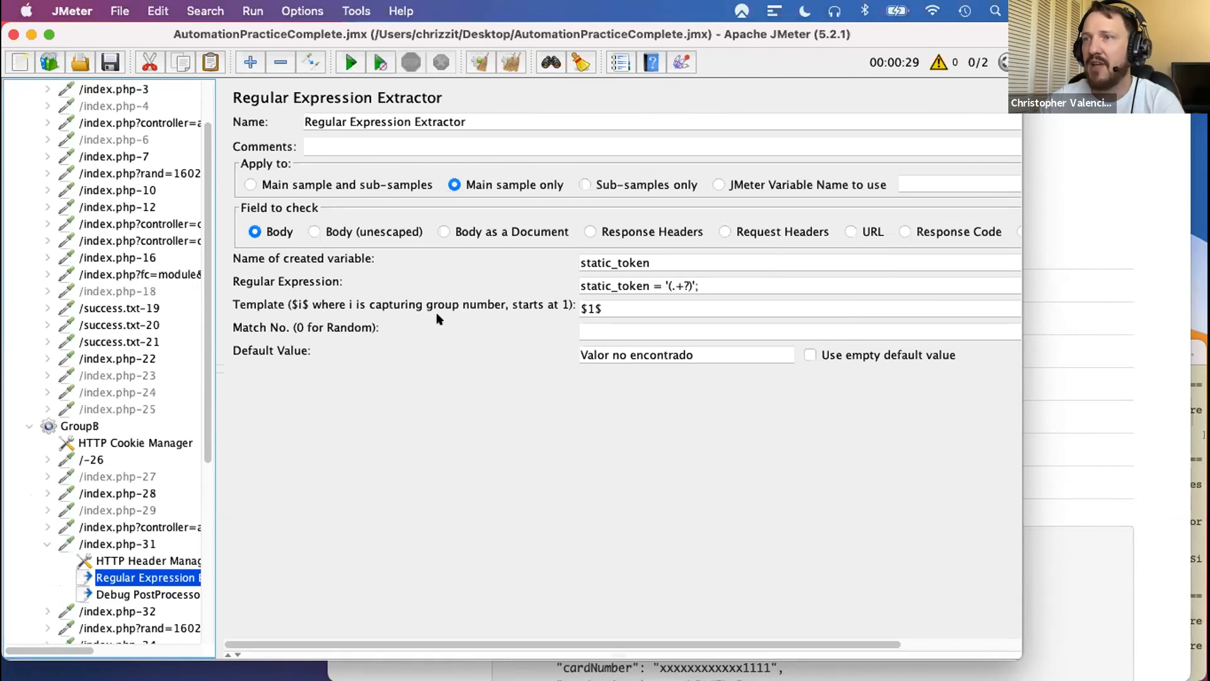
- Open the token's regular expression in Scriptmeter and compare it with the capture pattern in JMeter's Regular Expression Extractor
{"action": "key", "text": "ctrl+Left"}
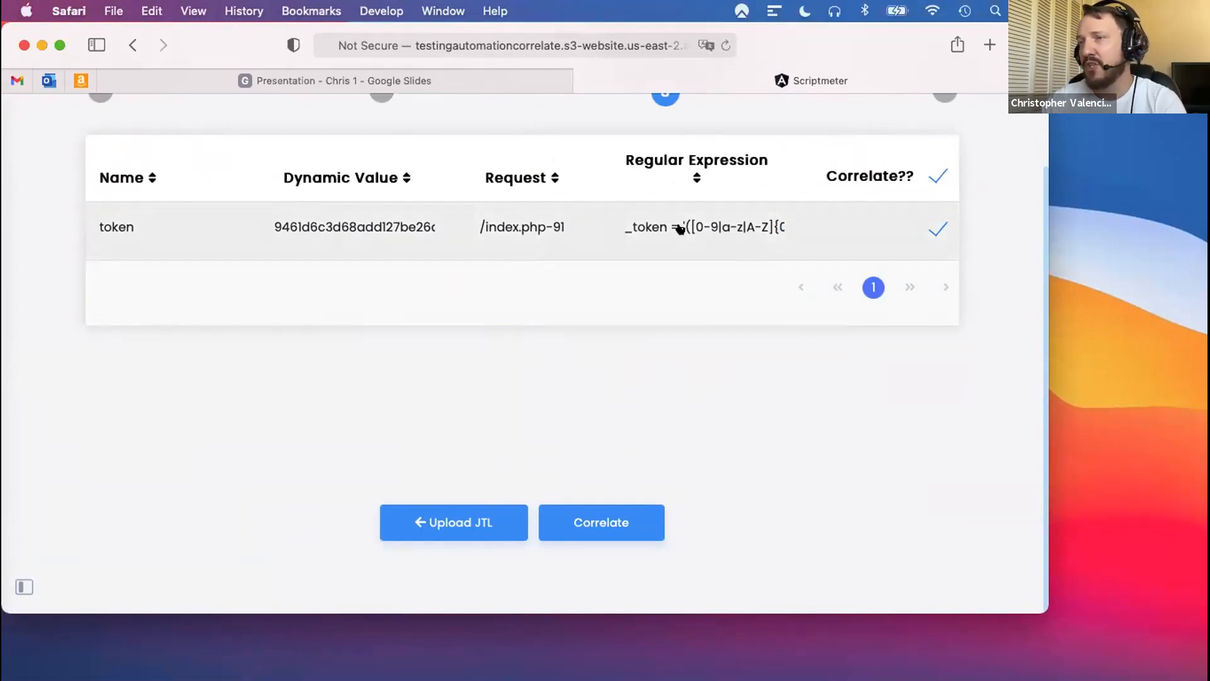
{"action": "left_click", "coordinate": [734, 227]}
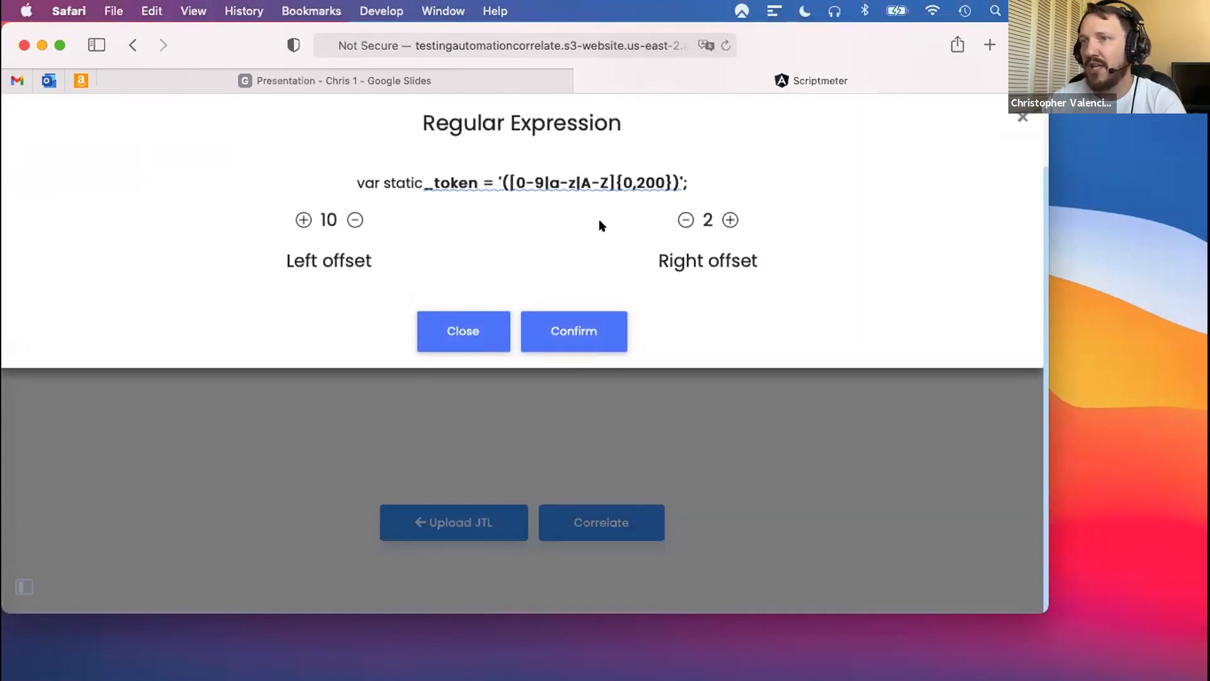
{"action": "key", "text": "ctrl+Right"}
{"action": "left_click_drag", "start_coordinate": [689, 280], "coordinate": [663, 289]}
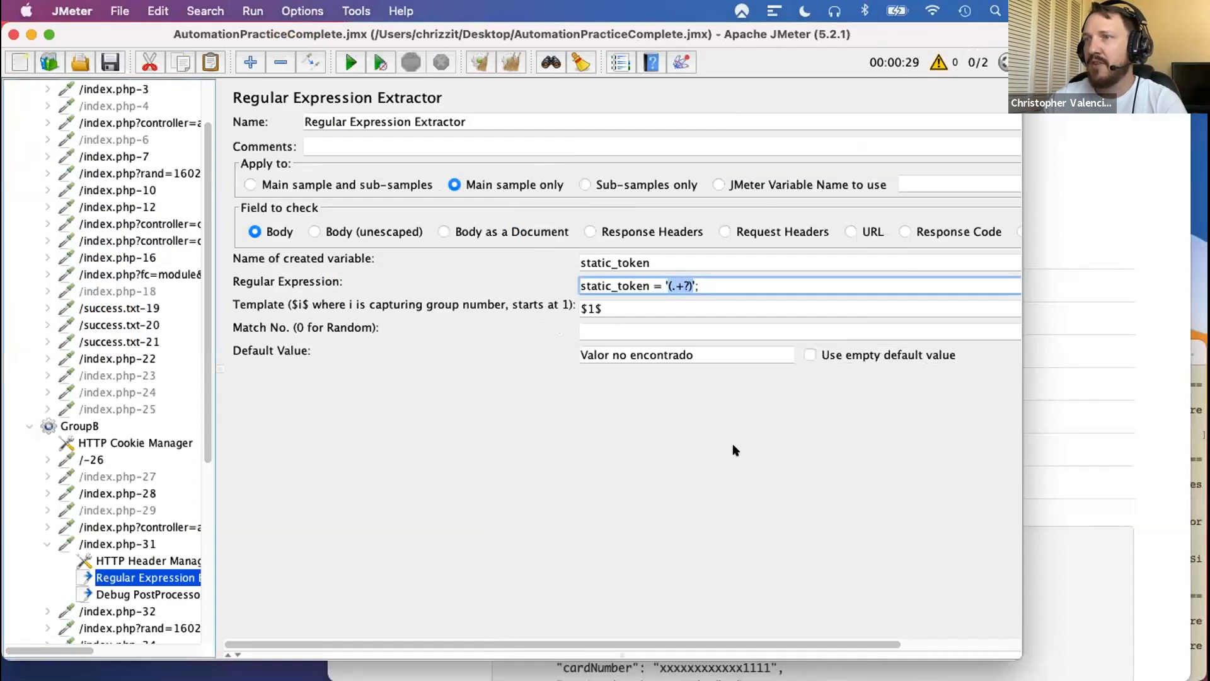
- Return to Scriptmeter, set the token expression's left offset to 16, confirm it and generate the correlated JMX
{"action": "key", "text": "ctrl+Left"}
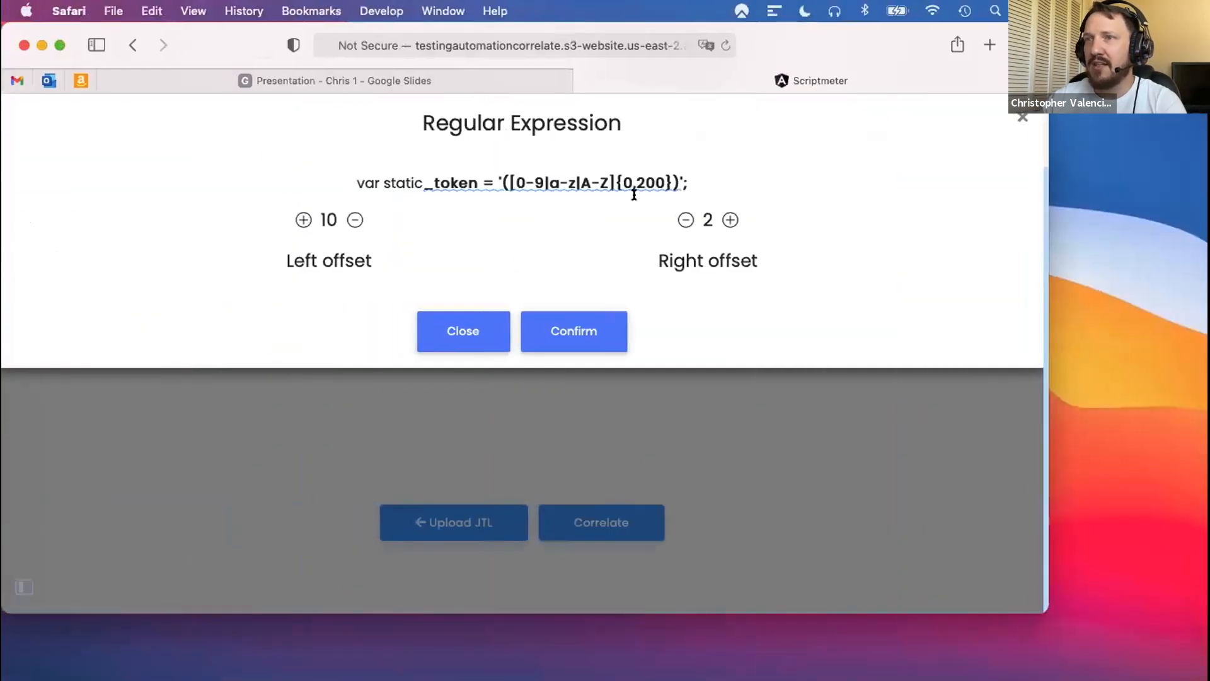
{"action": "left_click", "coordinate": [298, 220]}
{"action": "left_click", "coordinate": [298, 220]}
{"action": "left_click", "coordinate": [298, 220]}
{"action": "left_click", "coordinate": [298, 220]}
{"action": "left_click", "coordinate": [299, 220]}
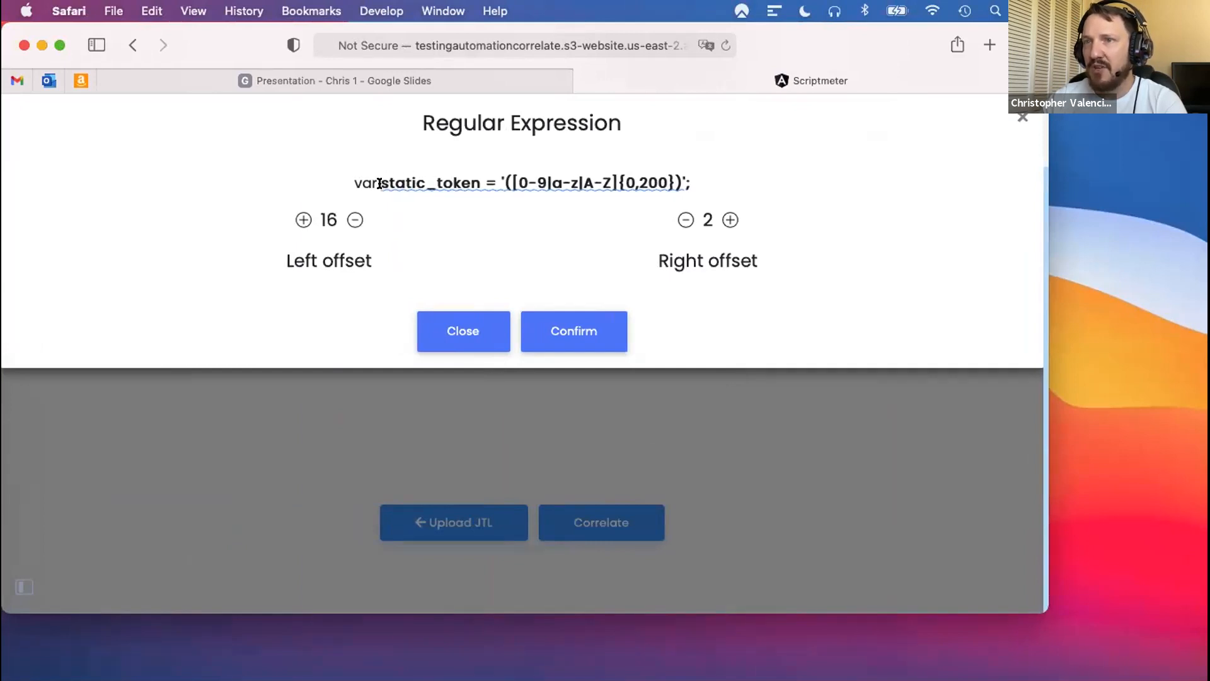
{"action": "left_click_drag", "start_coordinate": [376, 182], "coordinate": [480, 188]}
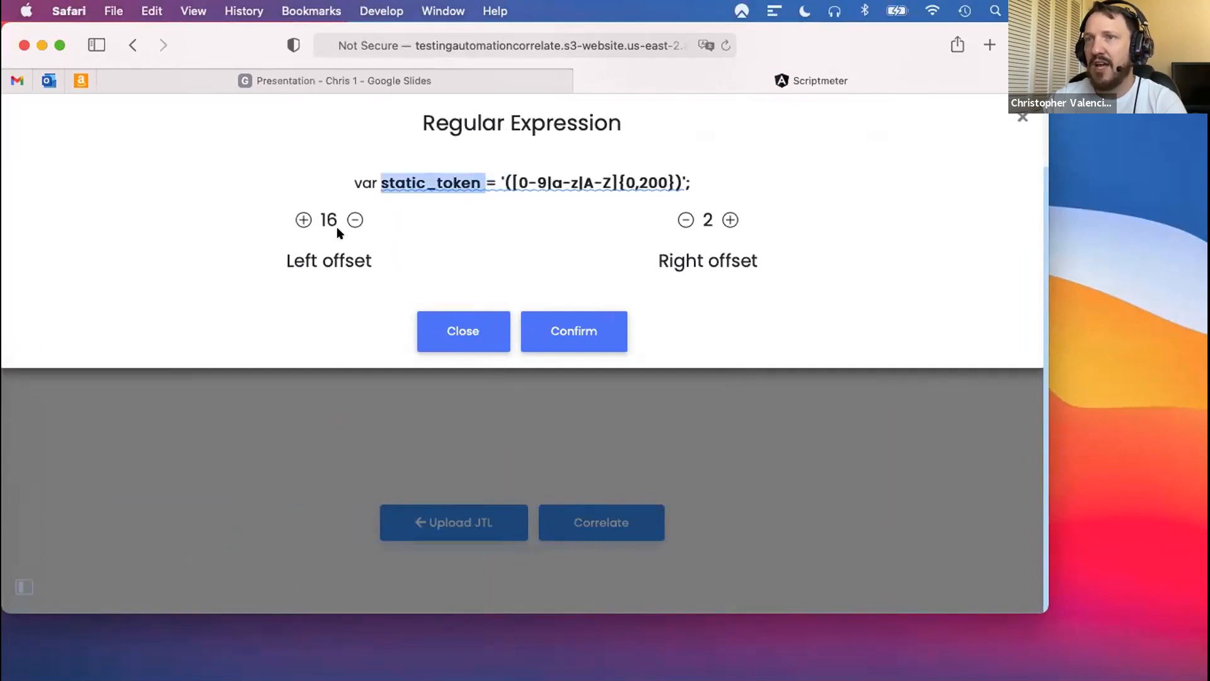
{"action": "left_click", "coordinate": [566, 330]}
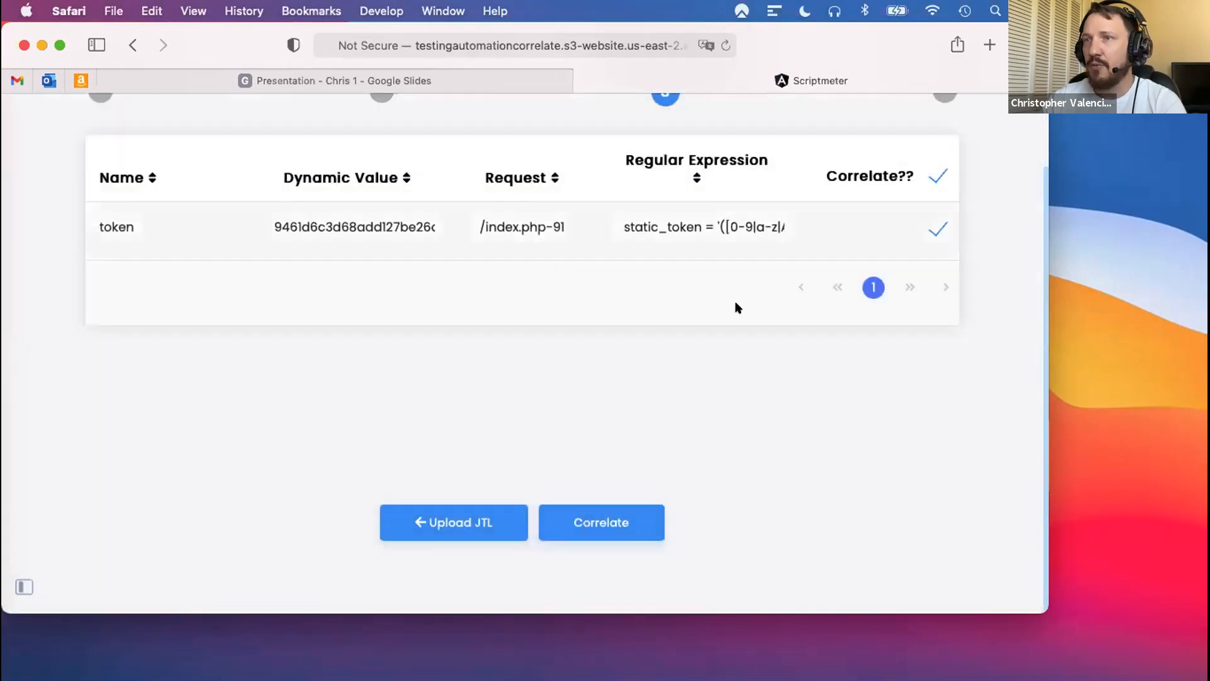
{"action": "left_click", "coordinate": [582, 522]}
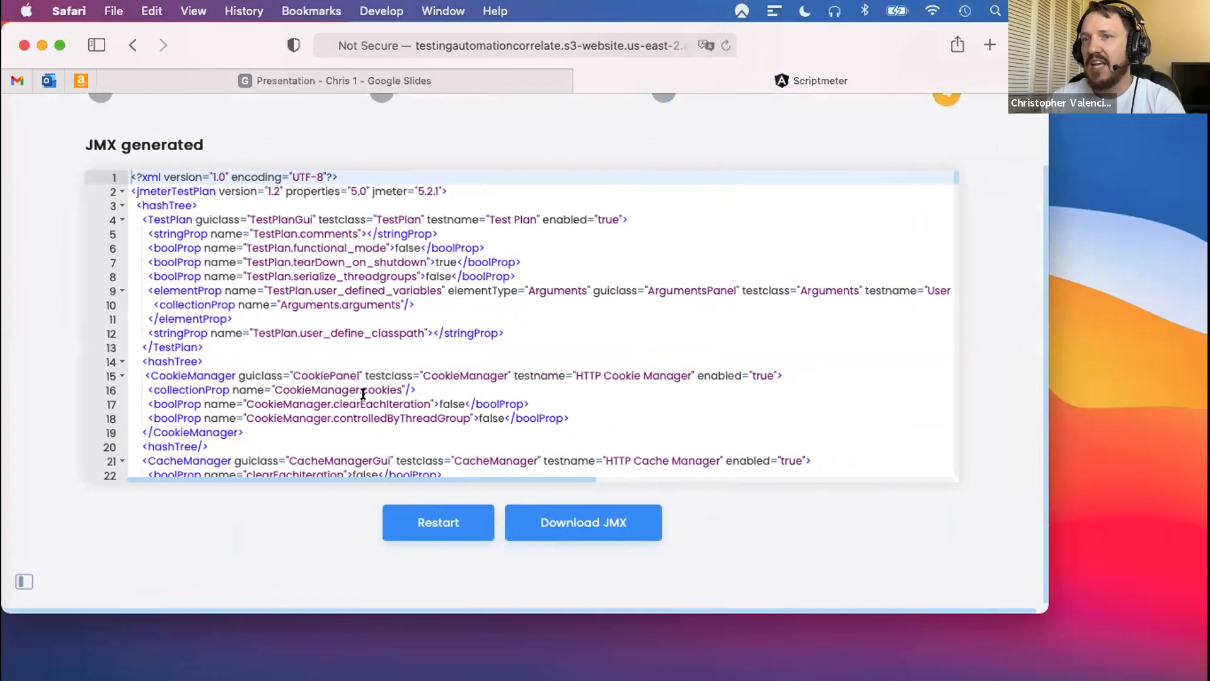
- Switch to JMeter and review GroupB's thread properties, including the number of threads and the ramp-up period
{"action": "key", "text": "ctrl+Right"}
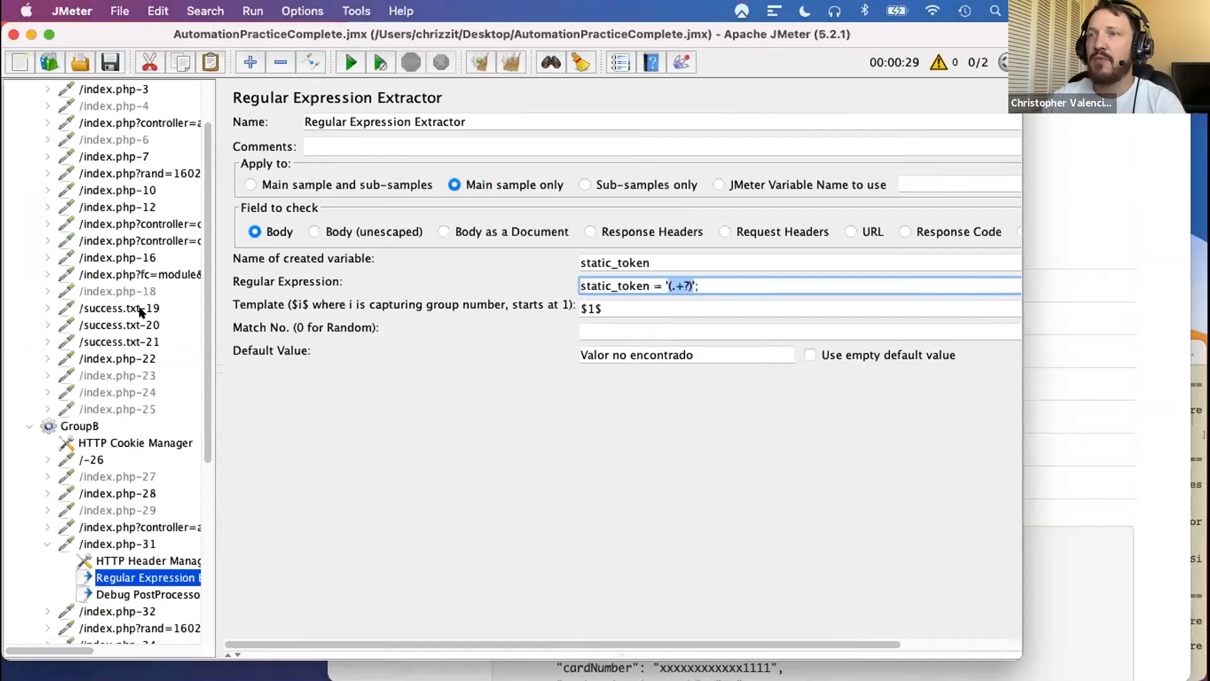
{"action": "scroll", "coordinate": [141, 311], "scroll_direction": "up", "scroll_amount": 2}
{"action": "scroll", "coordinate": [139, 322], "scroll_direction": "down", "scroll_amount": 6}
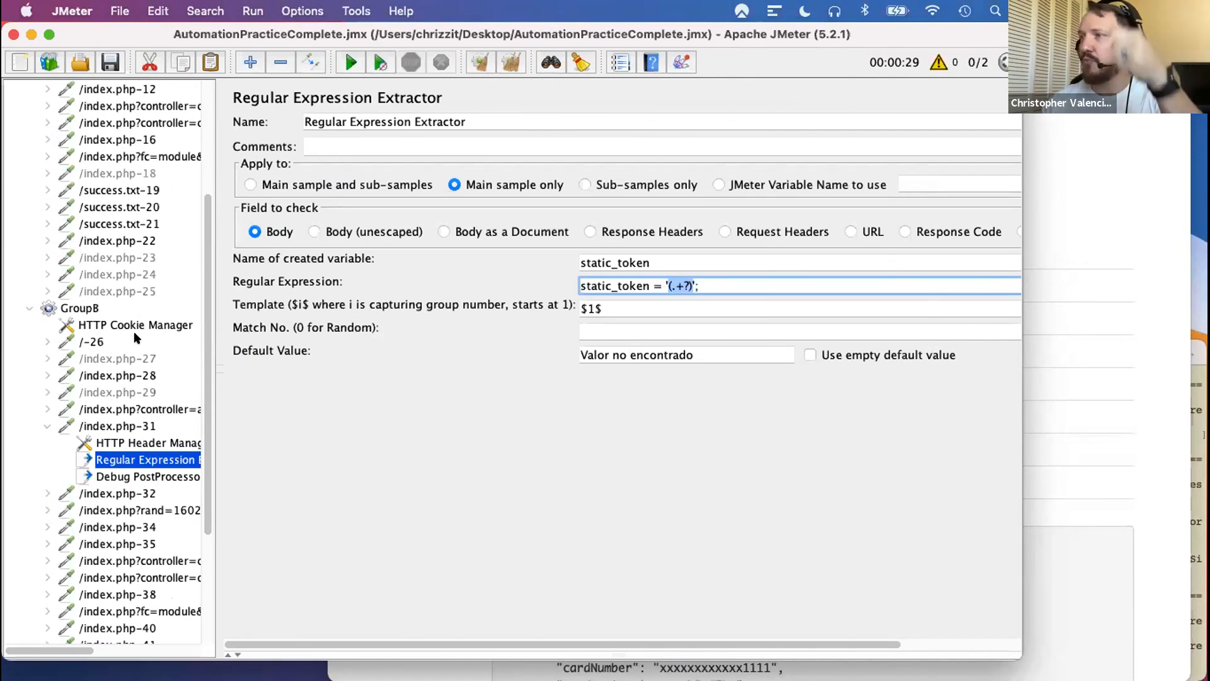
{"action": "left_click", "coordinate": [80, 307]}
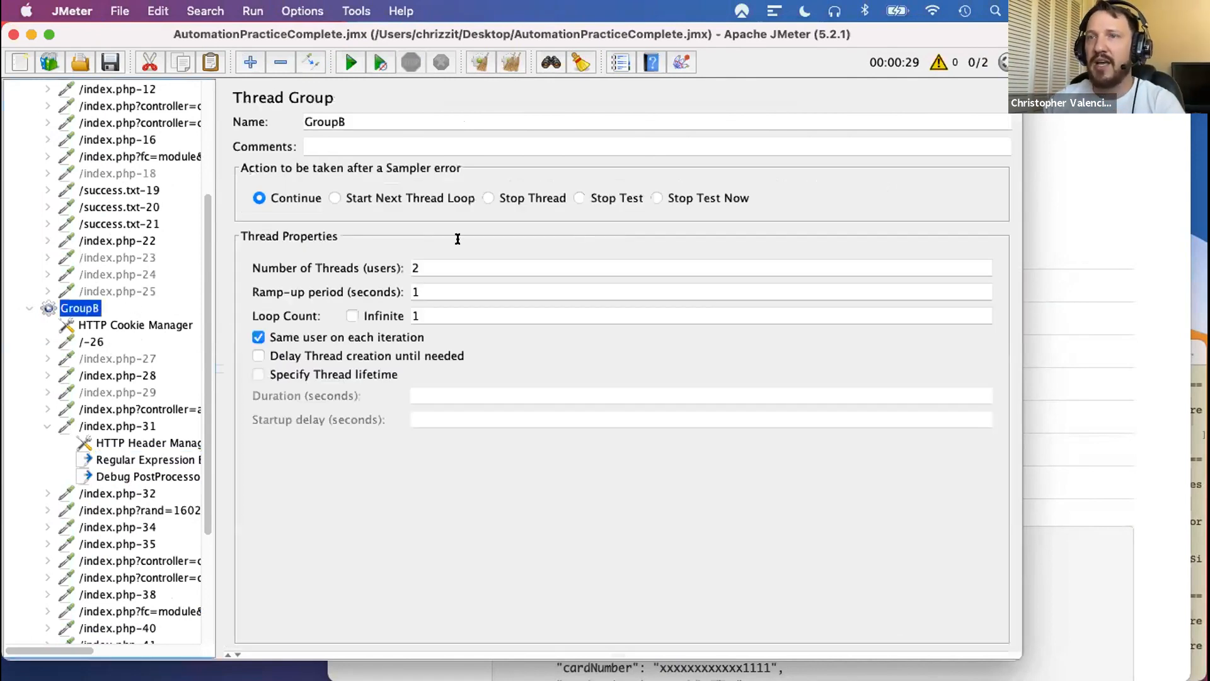
{"action": "left_click", "coordinate": [442, 265]}
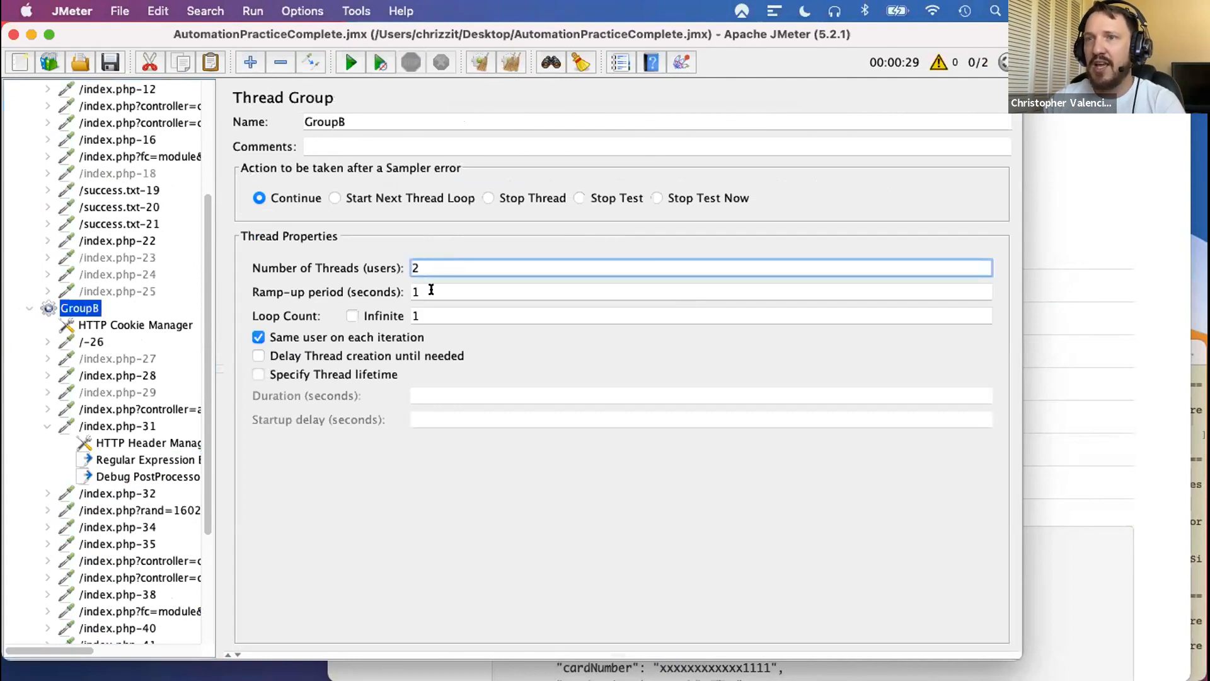
{"action": "left_click", "coordinate": [431, 290]}
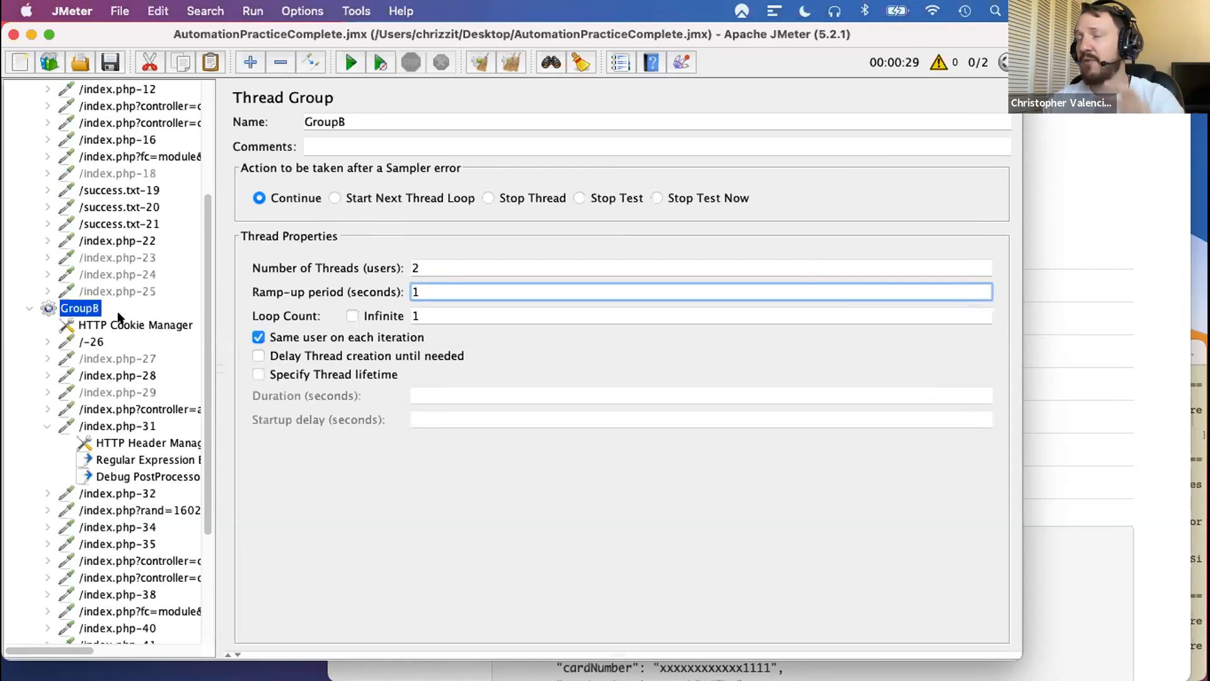
- Collapse GroupA and GroupB's /index.php-31 request in the test plan tree
{"action": "scroll", "coordinate": [118, 315], "scroll_direction": "up", "scroll_amount": 5}
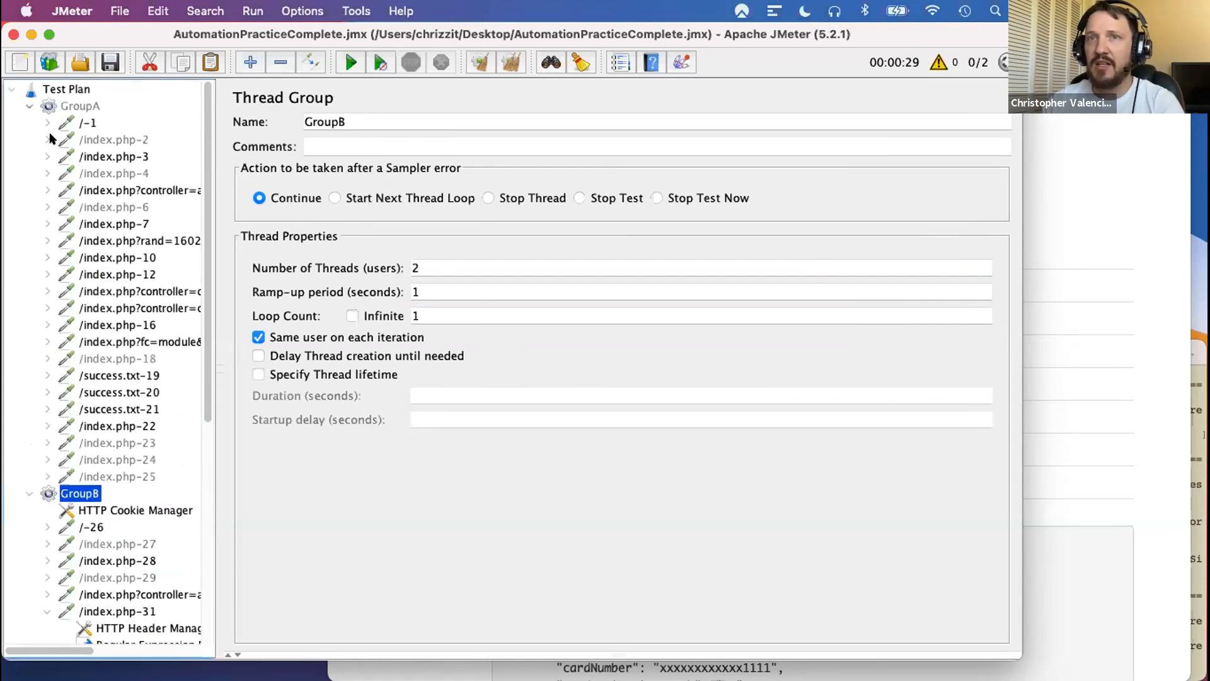
{"action": "left_click", "coordinate": [30, 106]}
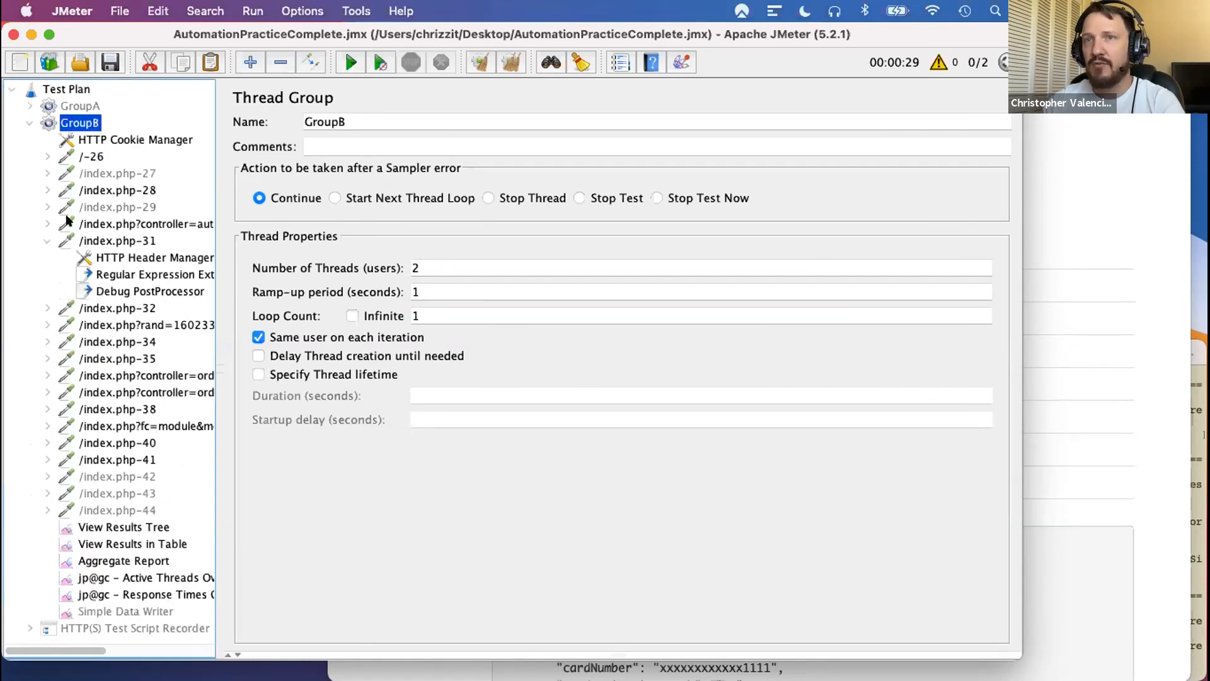
{"action": "left_click", "coordinate": [46, 241]}
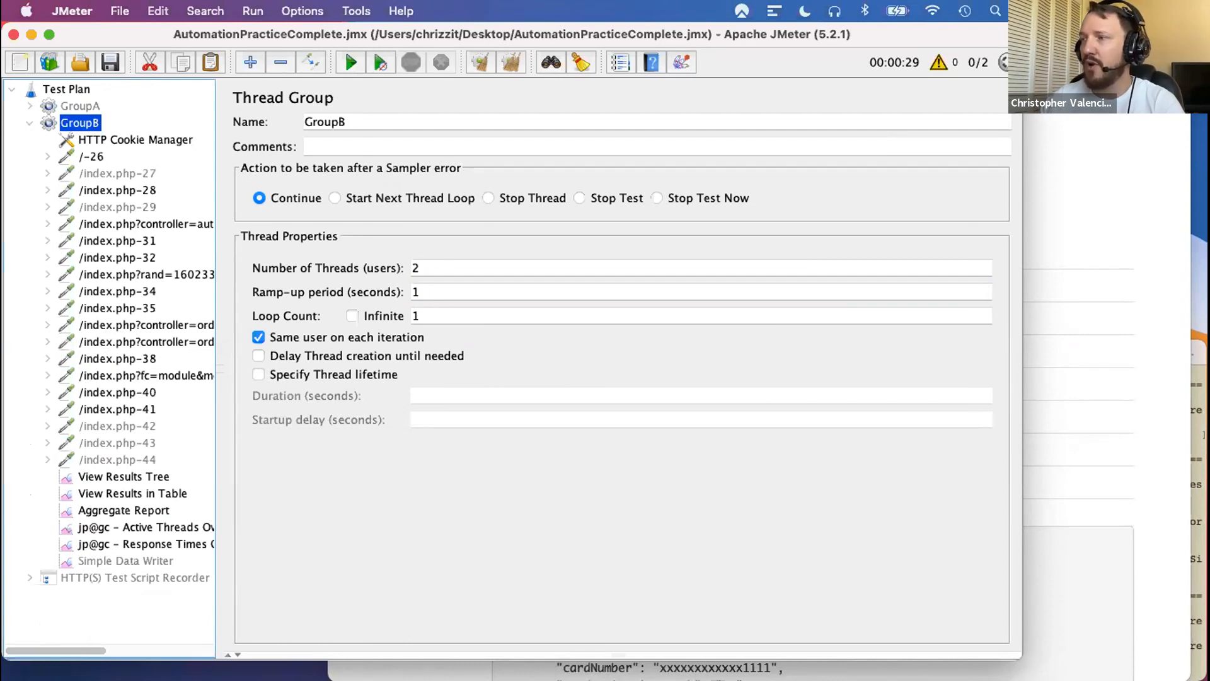
- Open GroupB's View Results Tree and examine the request data of the /index.php-28 and authentication samples
{"action": "left_click", "coordinate": [135, 478]}
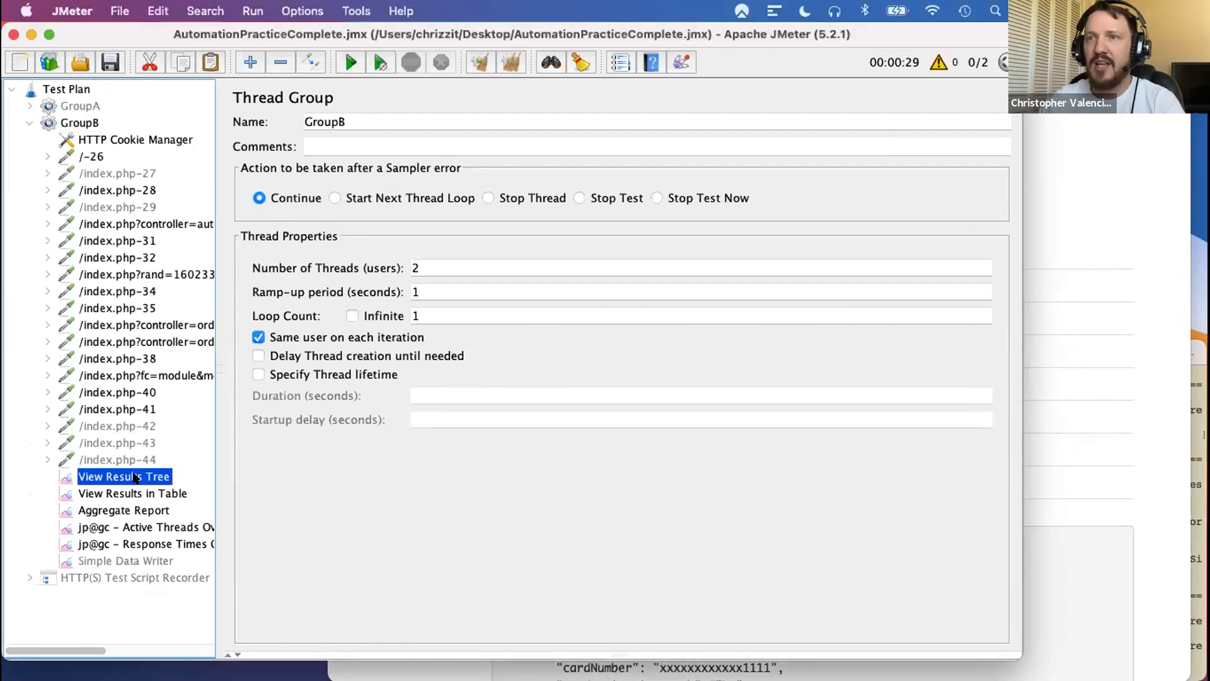
{"action": "scroll", "coordinate": [357, 417], "scroll_direction": "down", "scroll_amount": 5}
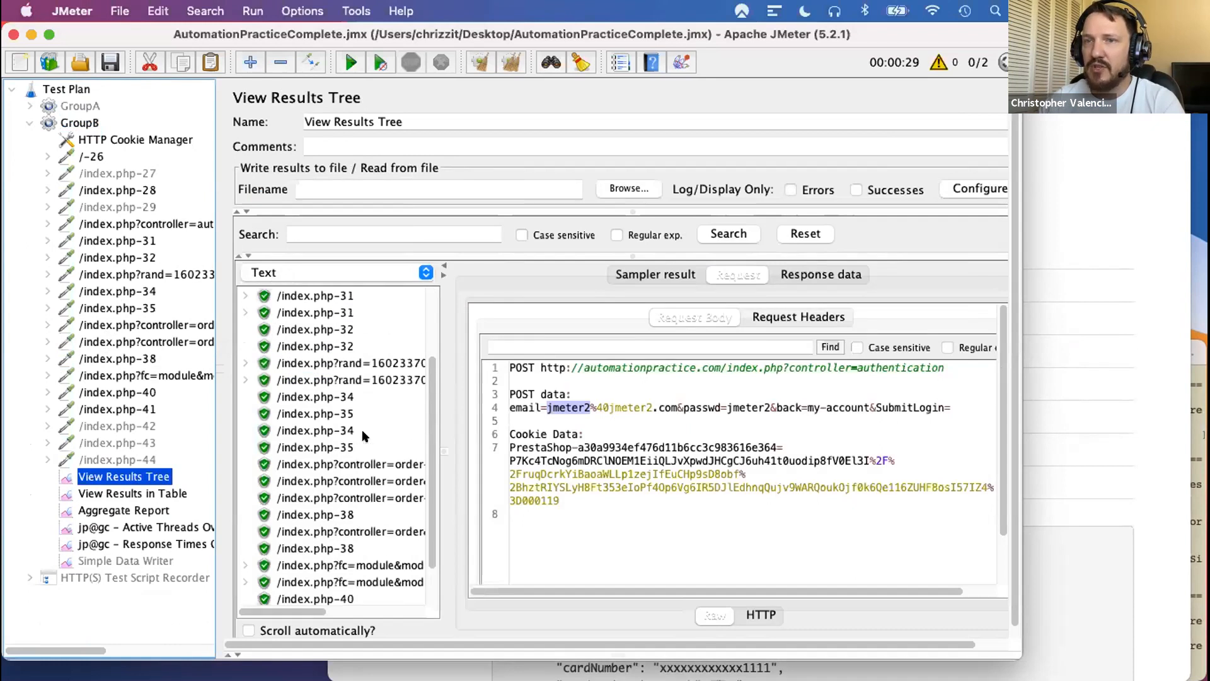
{"action": "scroll", "coordinate": [362, 433], "scroll_direction": "up", "scroll_amount": 3}
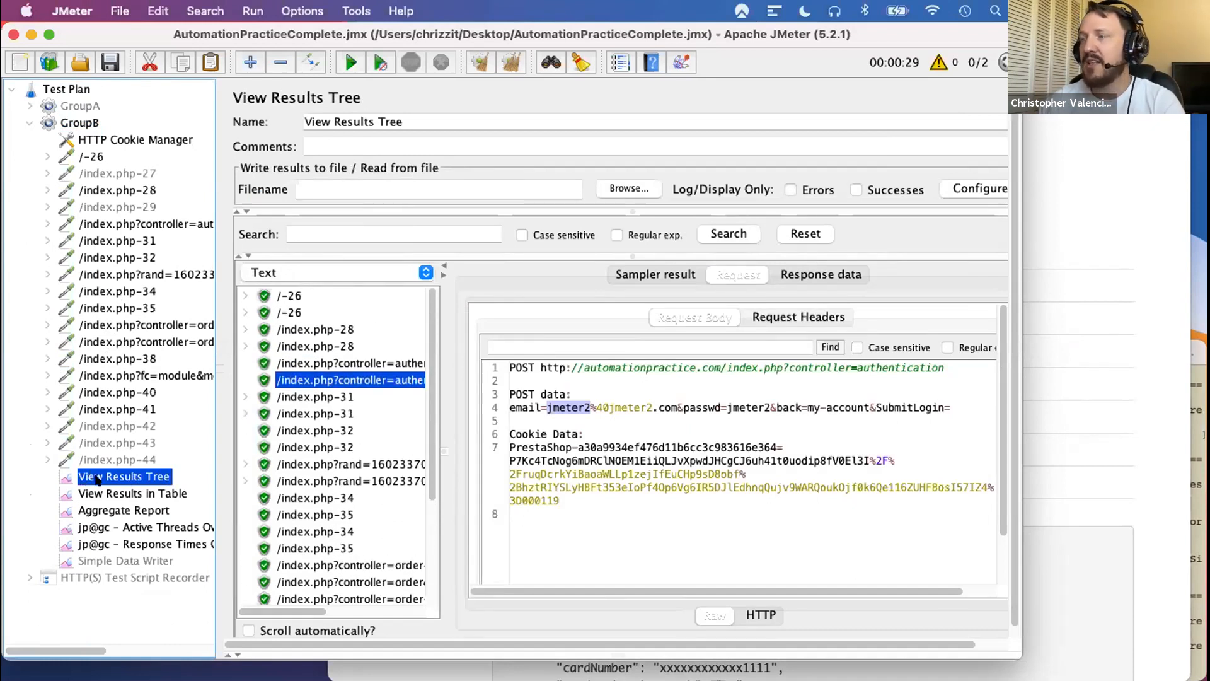
{"action": "left_click", "coordinate": [292, 331]}
{"action": "left_click", "coordinate": [296, 346]}
{"action": "left_click", "coordinate": [301, 363]}
{"action": "left_click", "coordinate": [304, 380]}
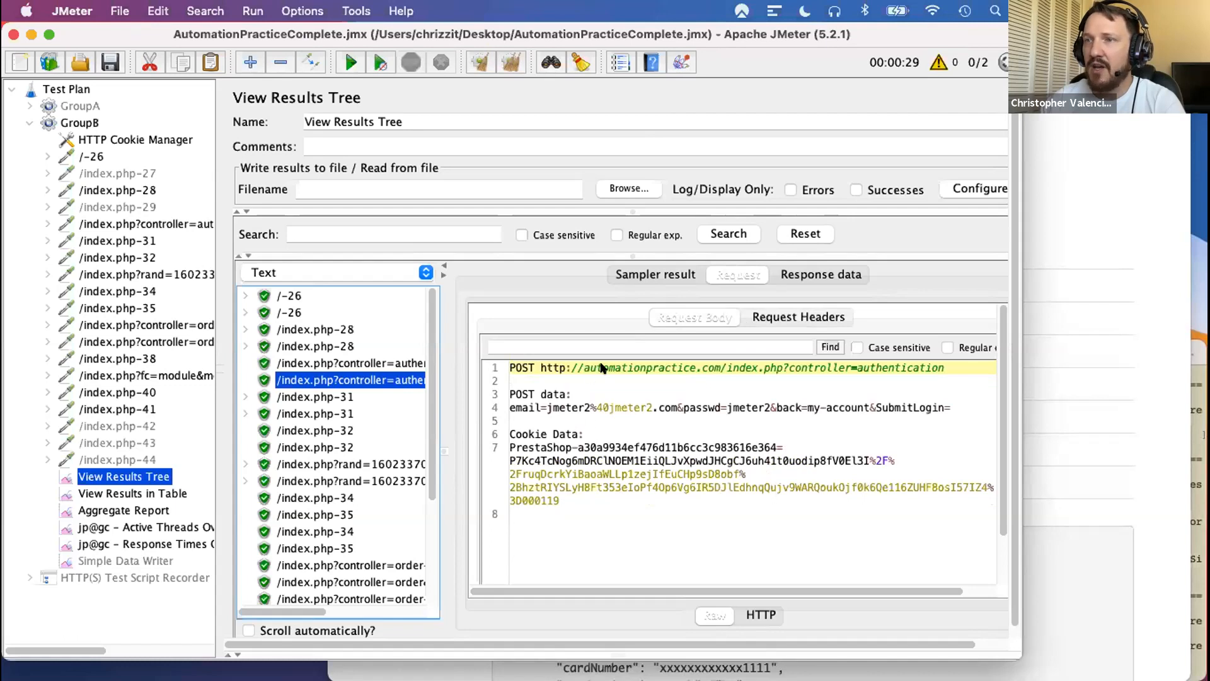
- Examine the request, response data and response code of the first /index.php-31 sample
{"action": "left_click", "coordinate": [311, 395]}
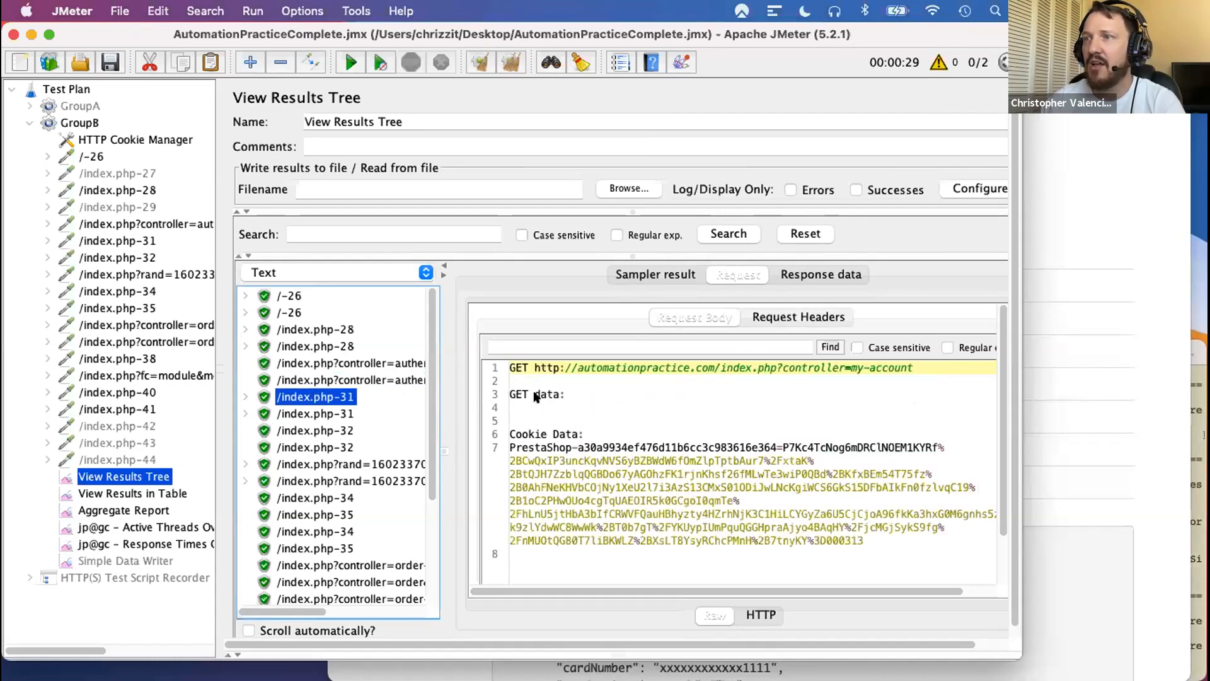
{"action": "left_click", "coordinate": [820, 274]}
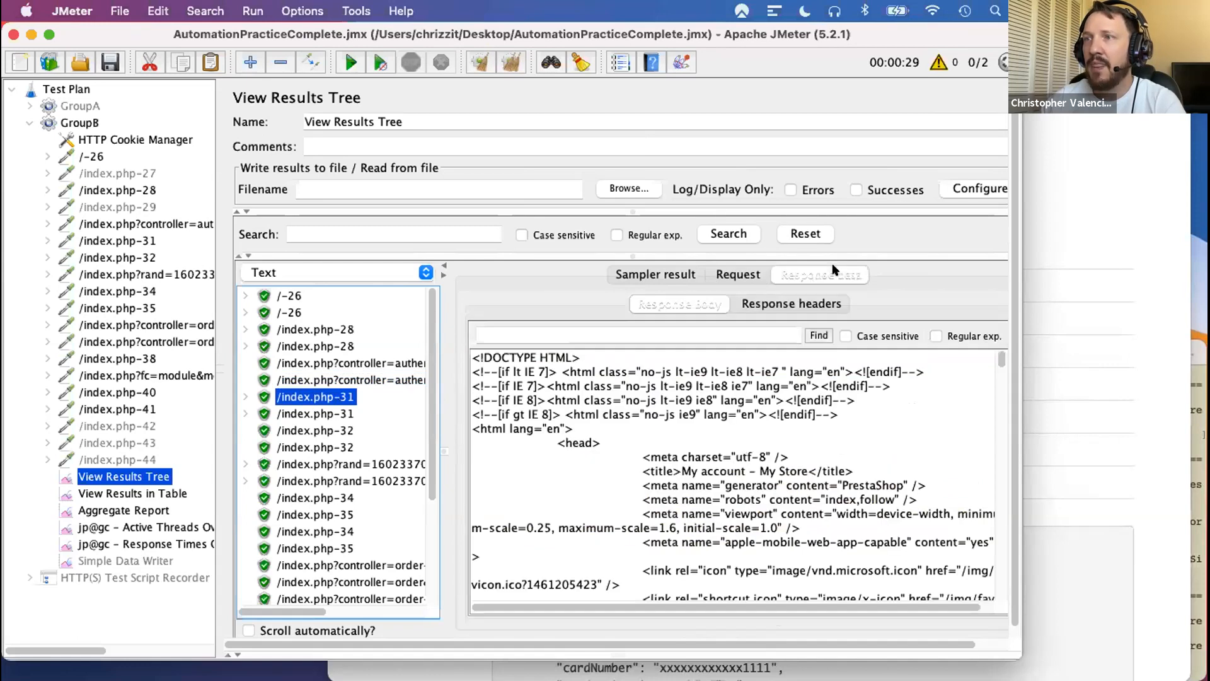
{"action": "left_click", "coordinate": [659, 271]}
{"action": "left_click_drag", "start_coordinate": [494, 482], "coordinate": [586, 482]}
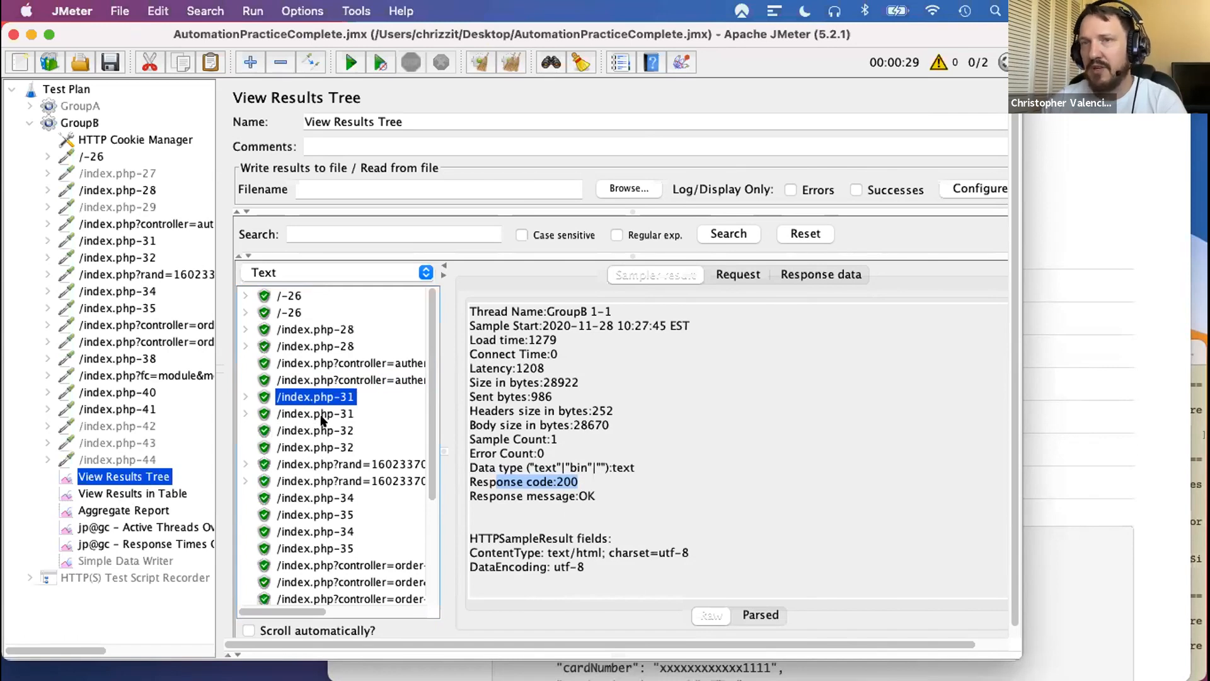
- Clear the results tree and change the path of GroupB's /index.php-28 request to /index.php1
{"action": "left_click", "coordinate": [479, 60]}
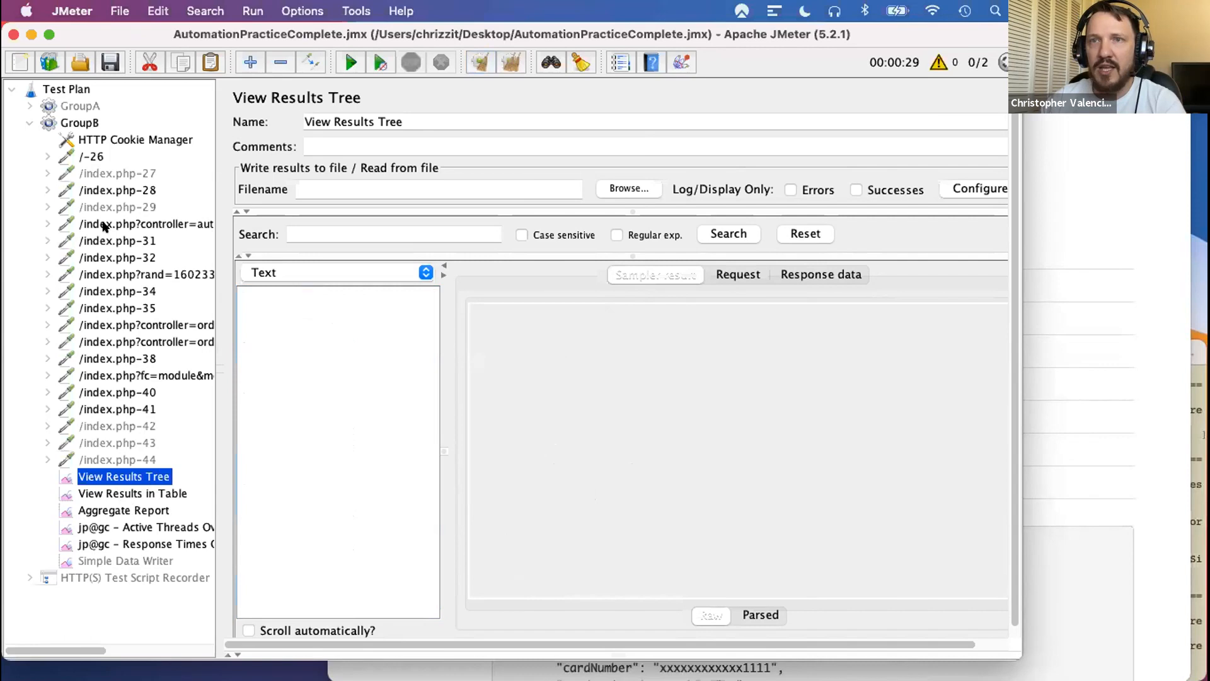
{"action": "left_click", "coordinate": [104, 191]}
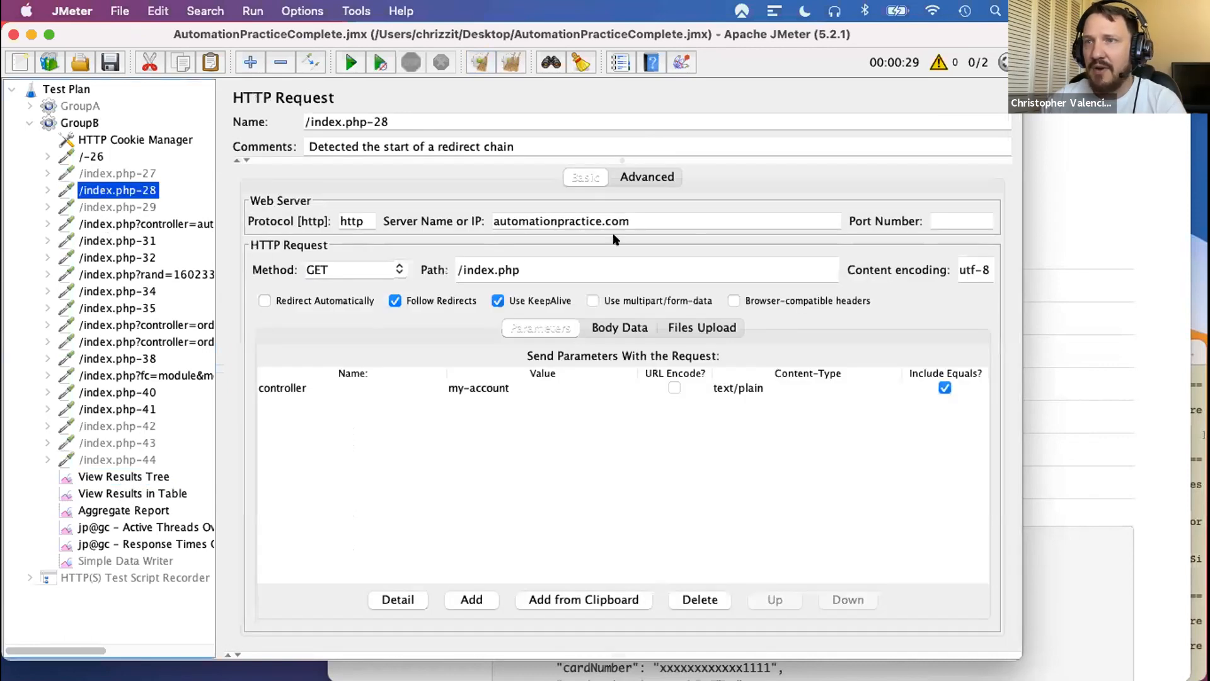
{"action": "left_click", "coordinate": [533, 266]}
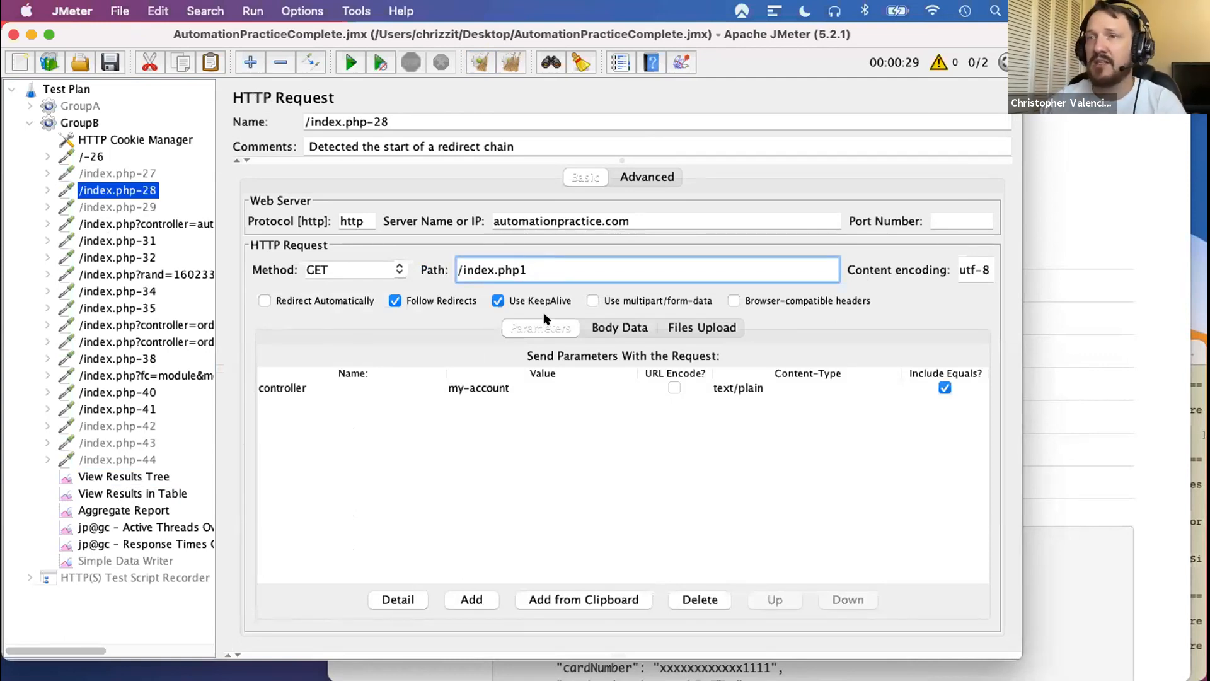
- Run the test from View Results Tree and inspect the sampler result of the first /index.php-28 sample
{"action": "left_click", "coordinate": [119, 476]}
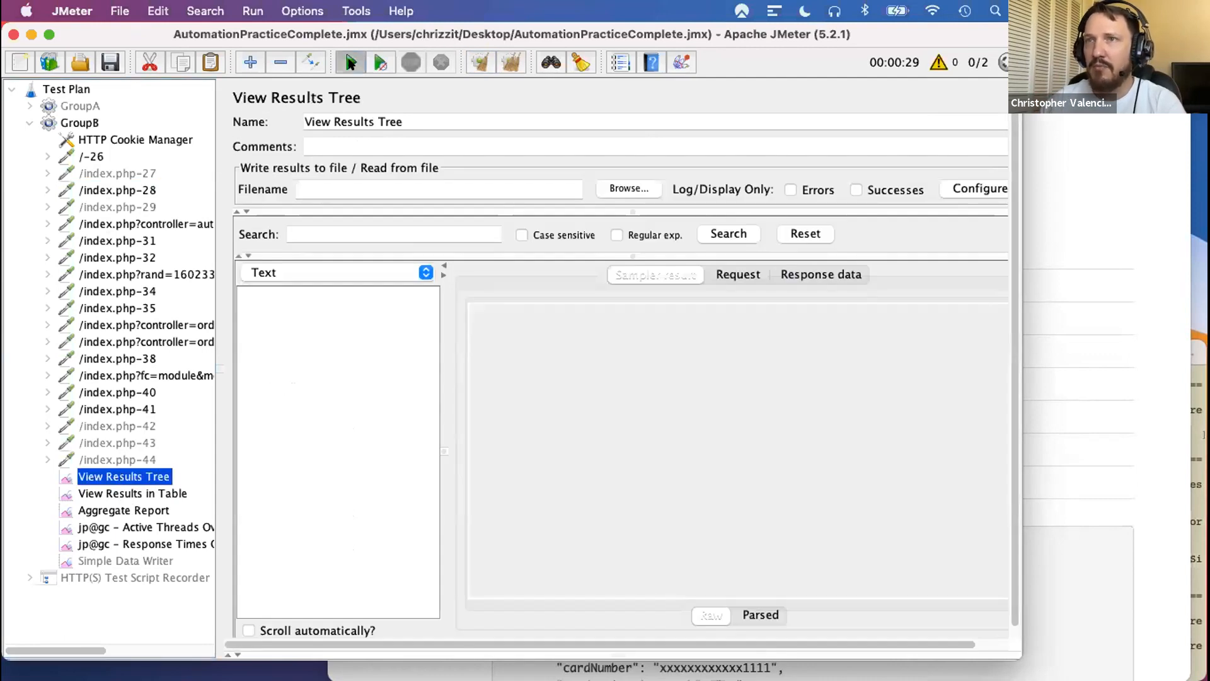
{"action": "left_click", "coordinate": [350, 61]}
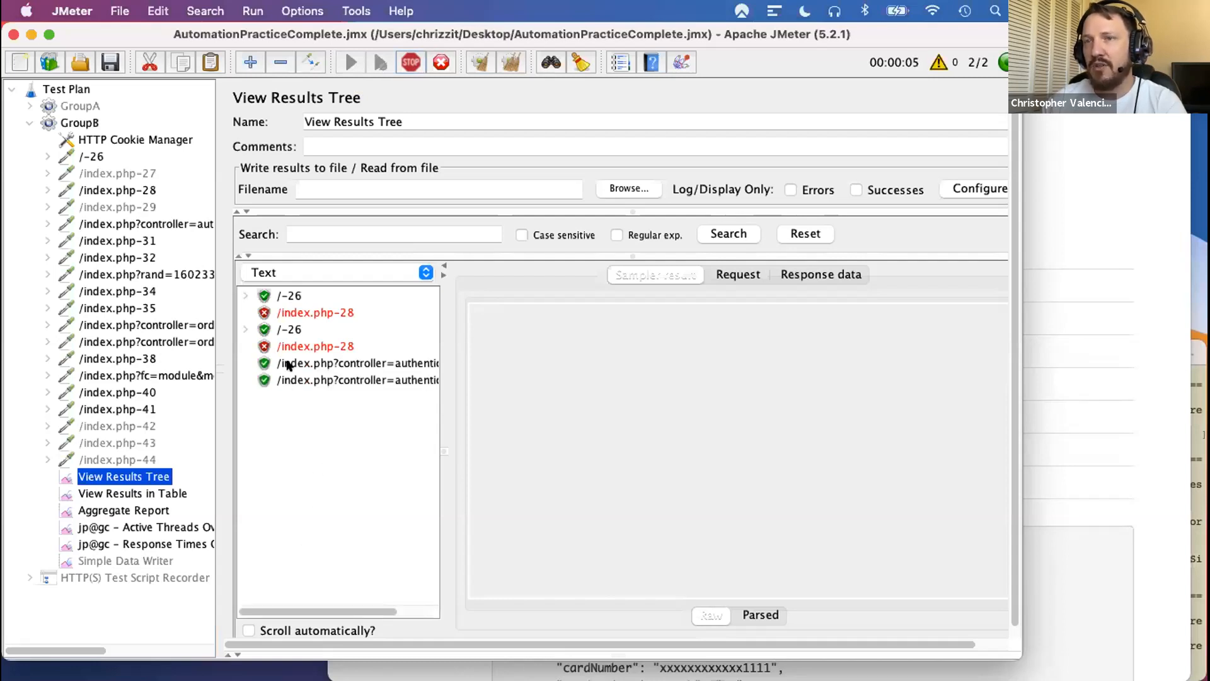
{"action": "left_click", "coordinate": [265, 314]}
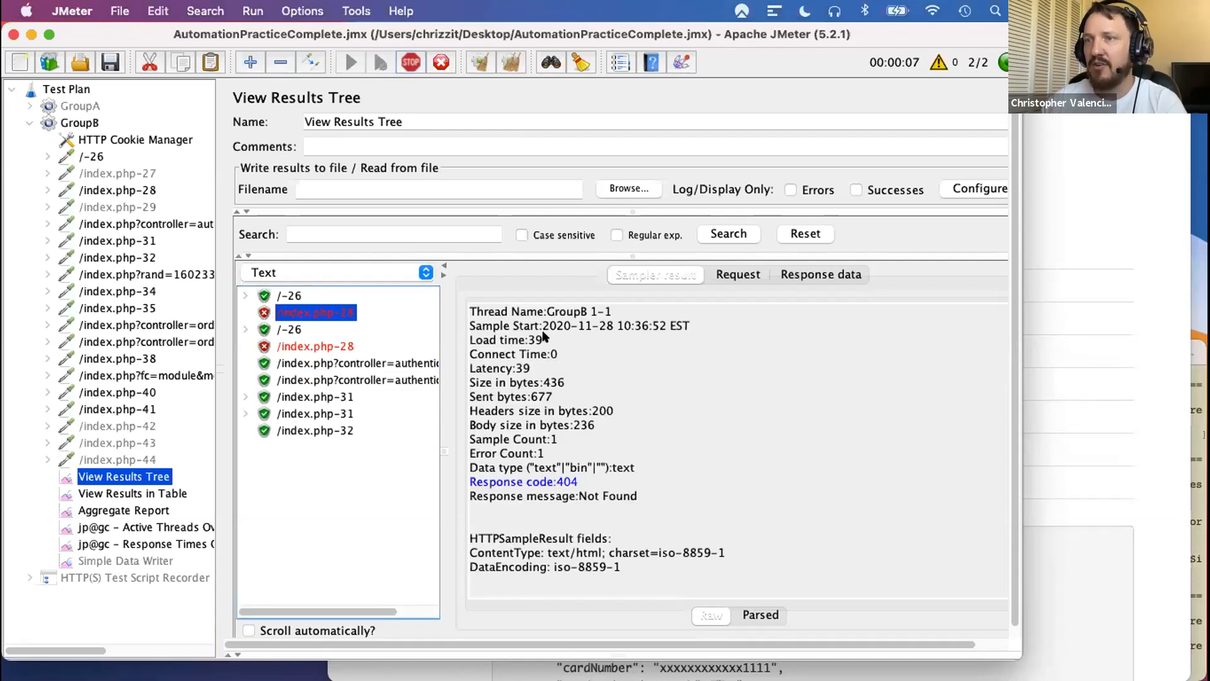
- Examine the response code of the failed /index.php-28 sample and compare it with the path in GroupB's /index.php-28 request
{"action": "left_click_drag", "start_coordinate": [544, 480], "coordinate": [469, 482]}
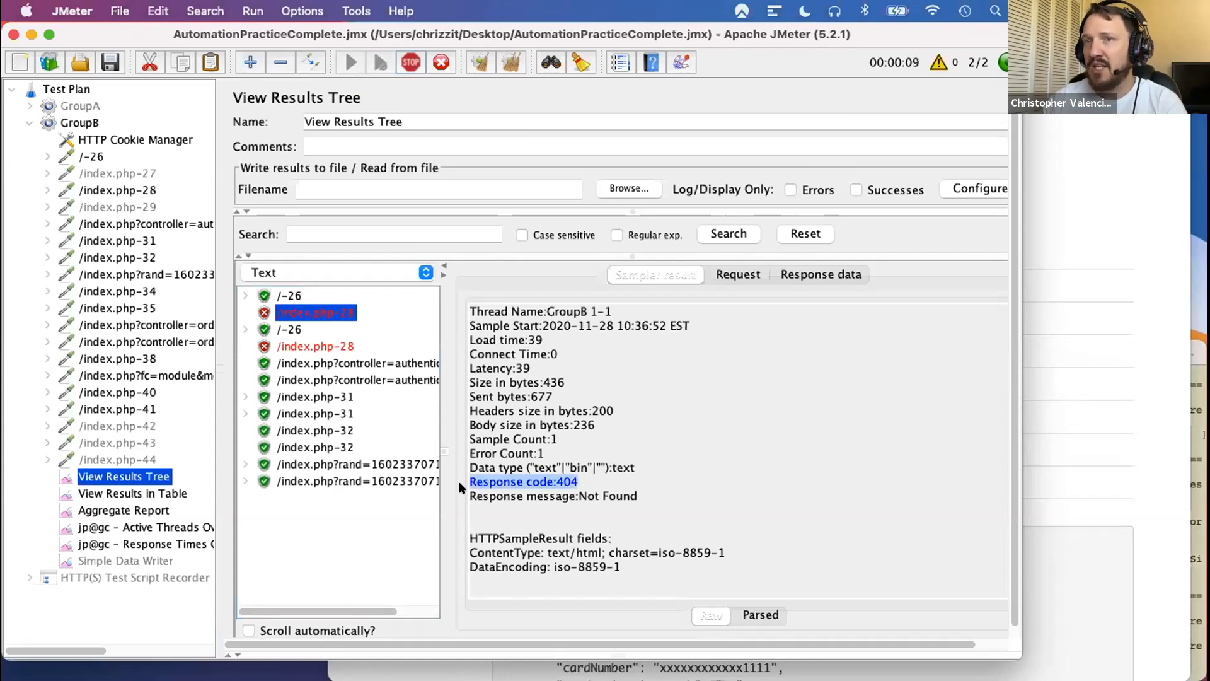
{"action": "left_click", "coordinate": [119, 191]}
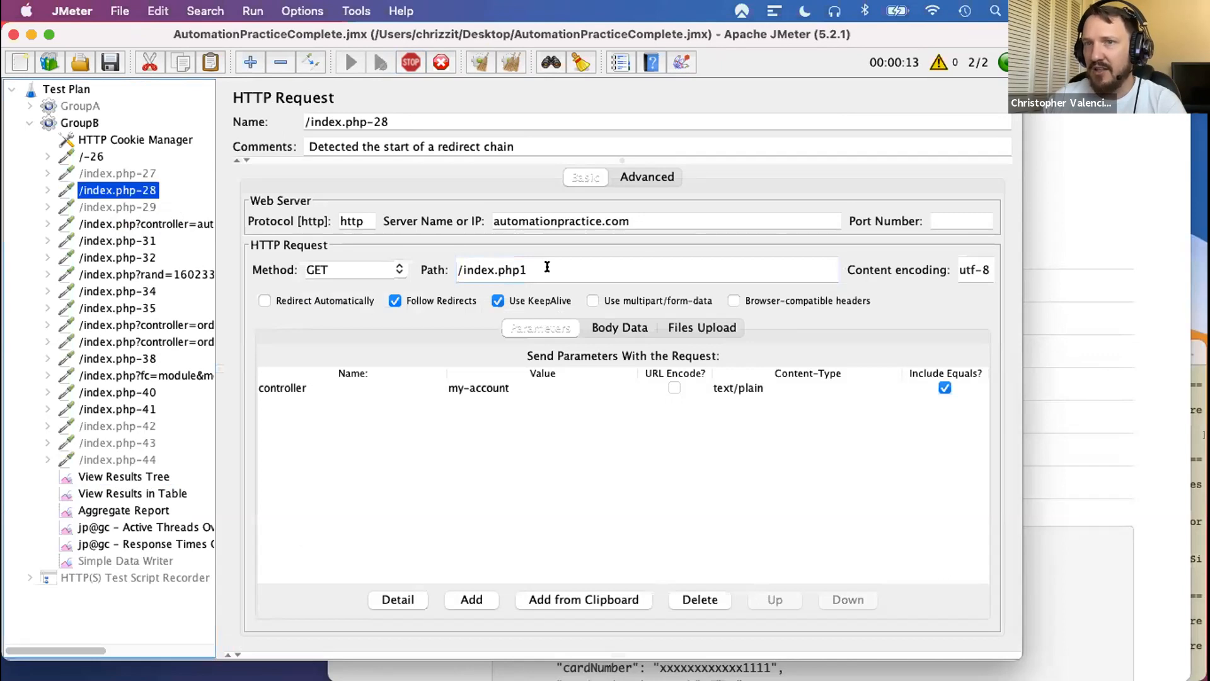
{"action": "left_click", "coordinate": [126, 476]}
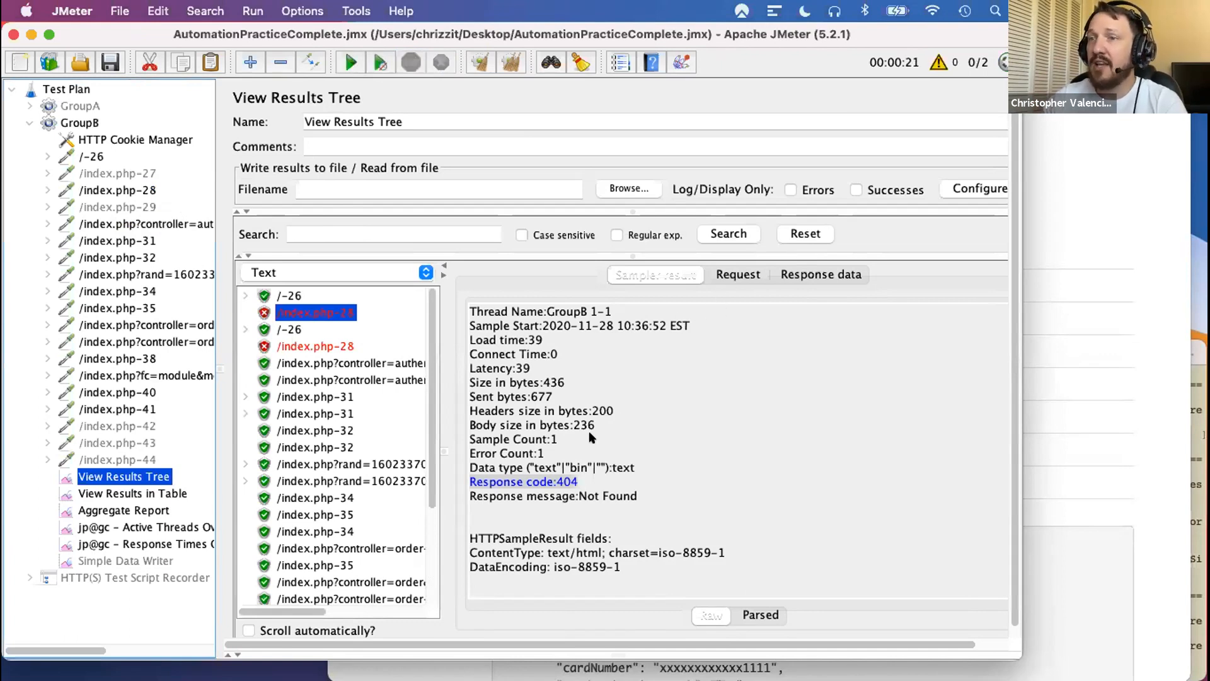
{"action": "left_click", "coordinate": [617, 479]}
{"action": "left_click_drag", "start_coordinate": [578, 481], "coordinate": [466, 482]}
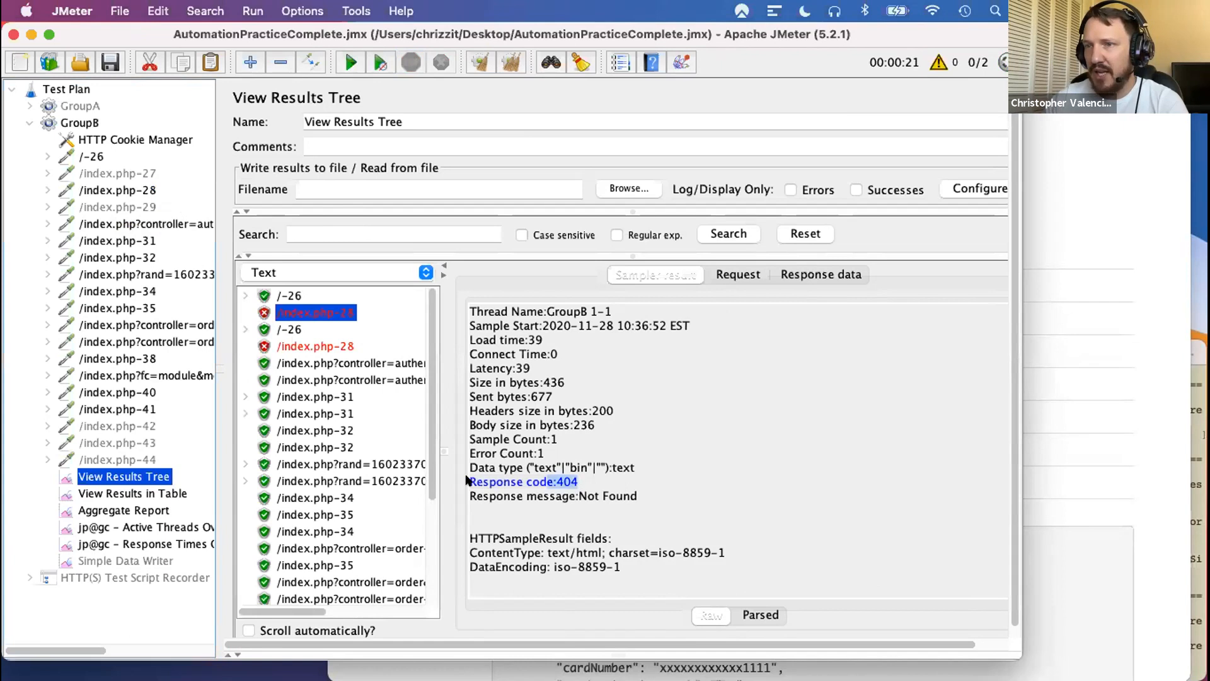
{"action": "left_click", "coordinate": [291, 346]}
{"action": "left_click", "coordinate": [295, 312]}
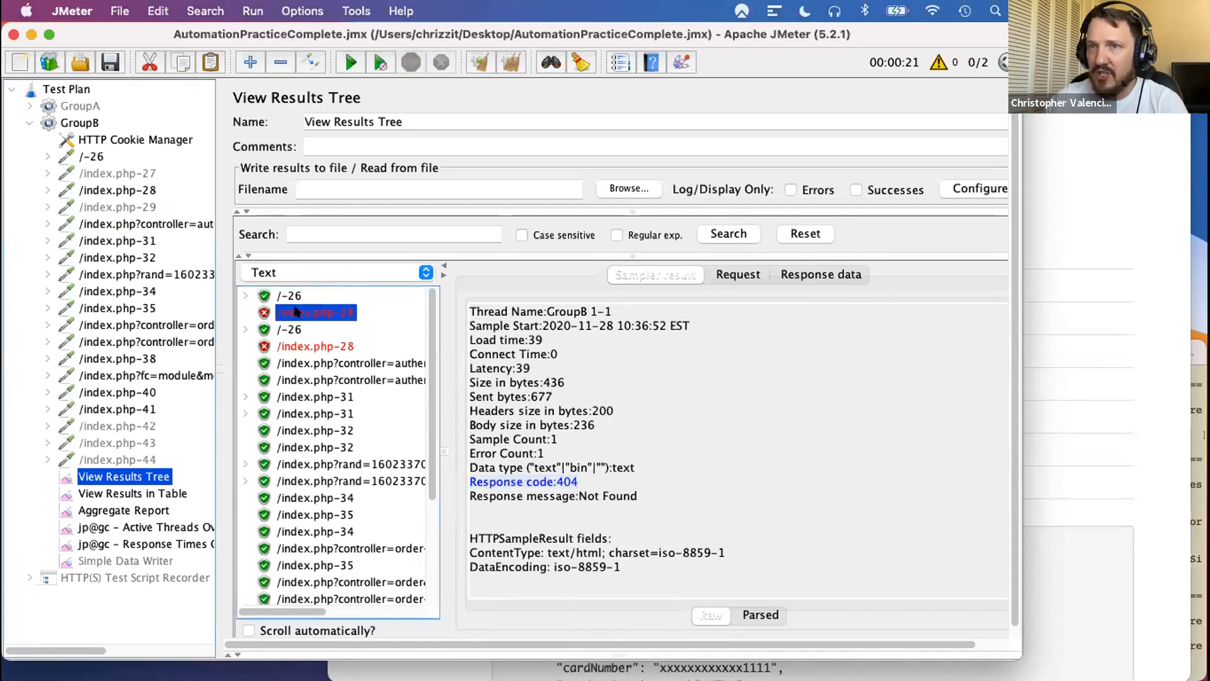
- Restore the path of GroupB's /index.php-28 request to /index.php and clear the results tree
{"action": "left_click", "coordinate": [136, 191]}
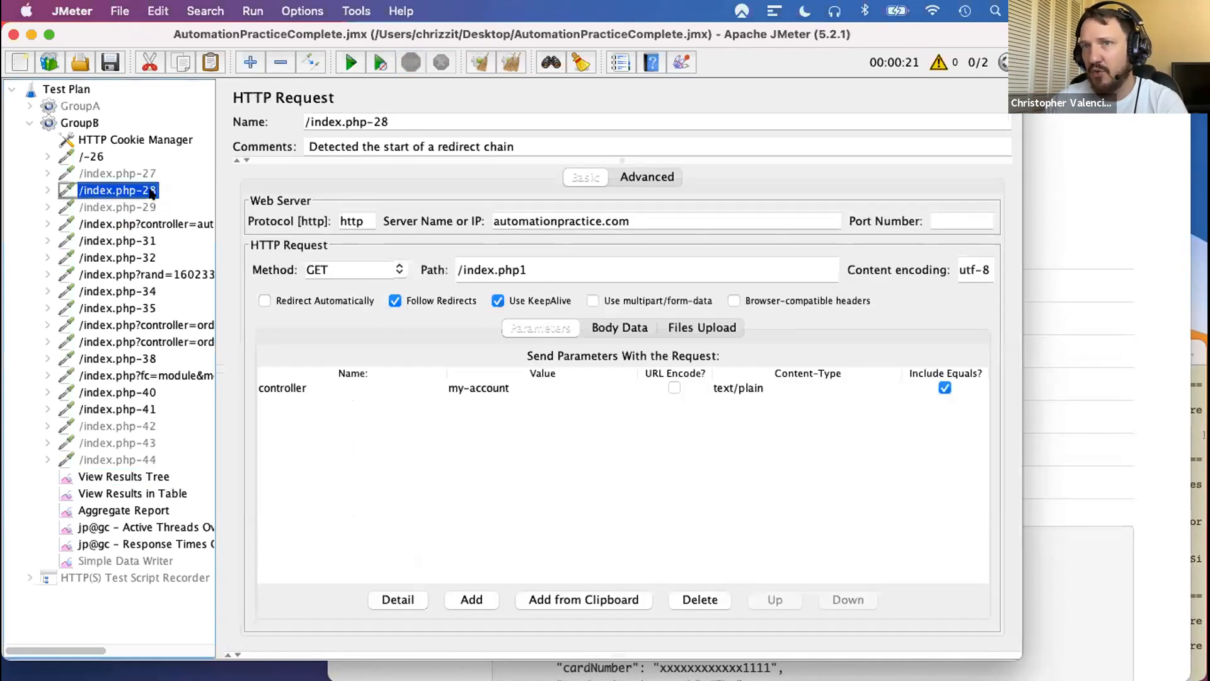
{"action": "left_click", "coordinate": [531, 267]}
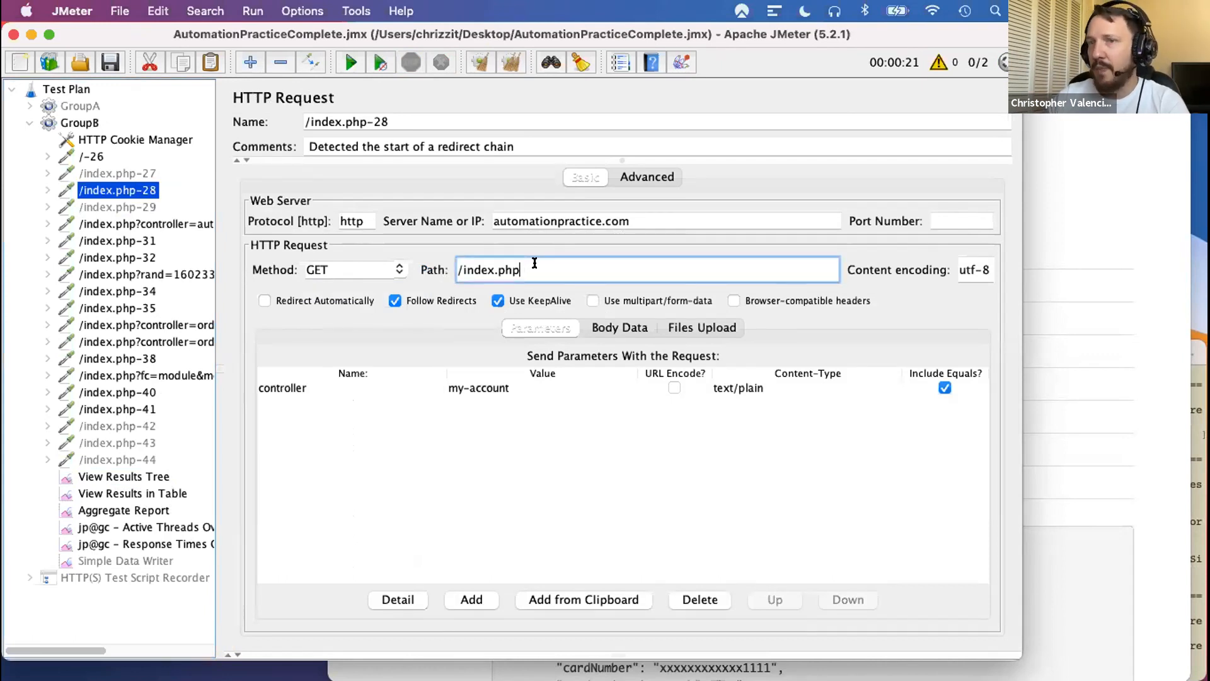
{"action": "left_click", "coordinate": [126, 477]}
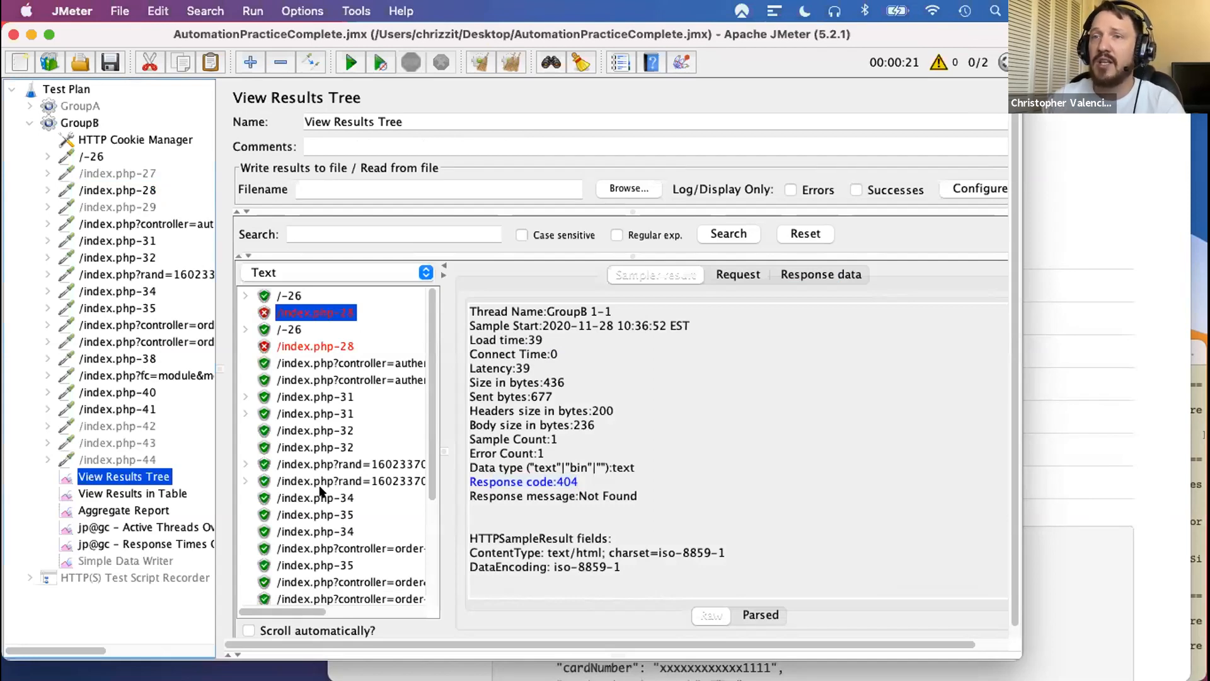
{"action": "left_click", "coordinate": [480, 59]}
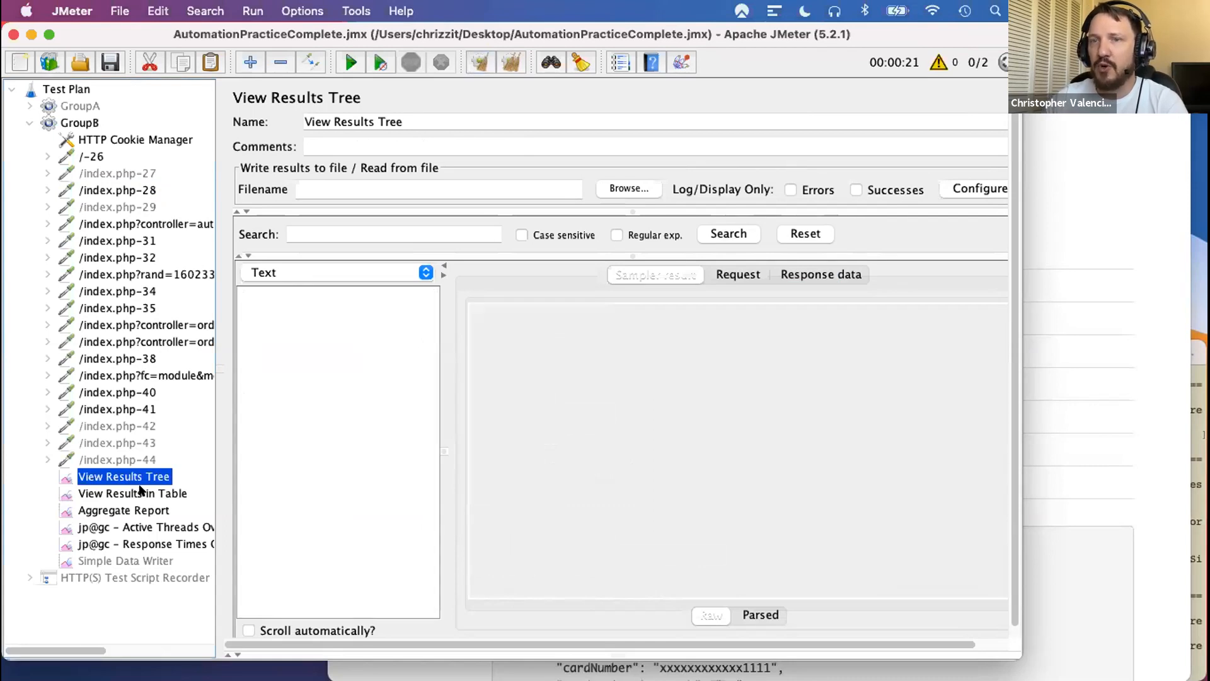
- Run the test again, check the /index.php-28 request settings and view the incoming samples in View Results Tree
{"action": "left_click", "coordinate": [358, 66]}
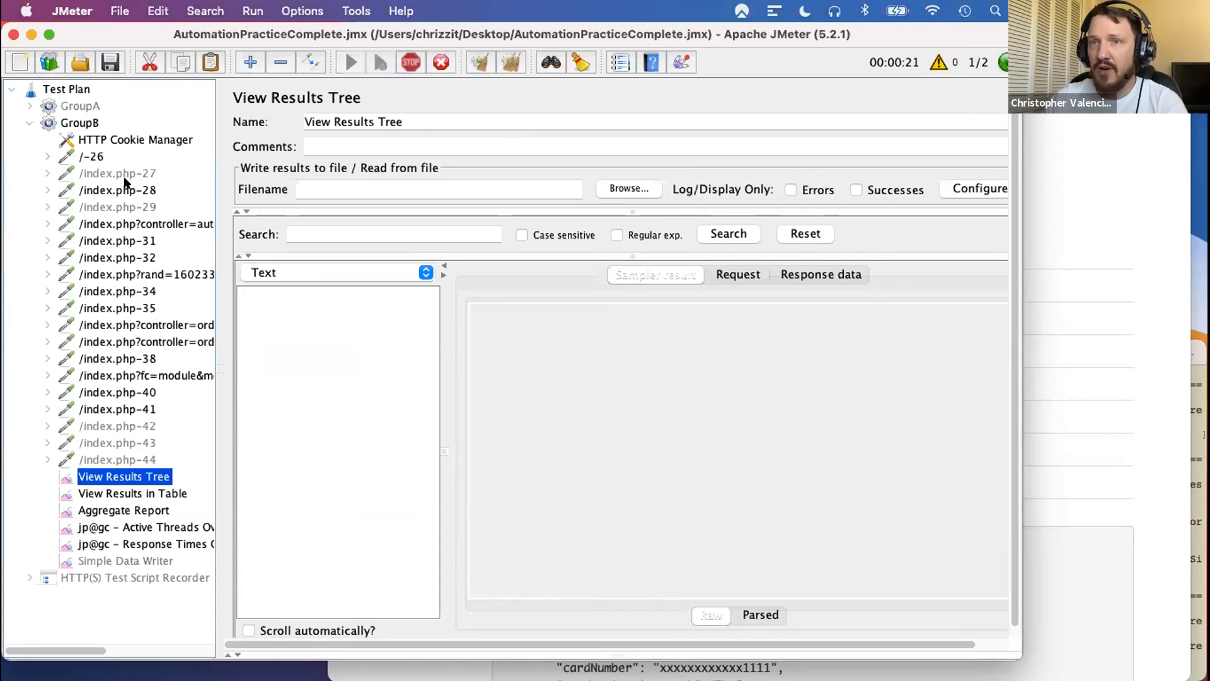
{"action": "left_click", "coordinate": [115, 191]}
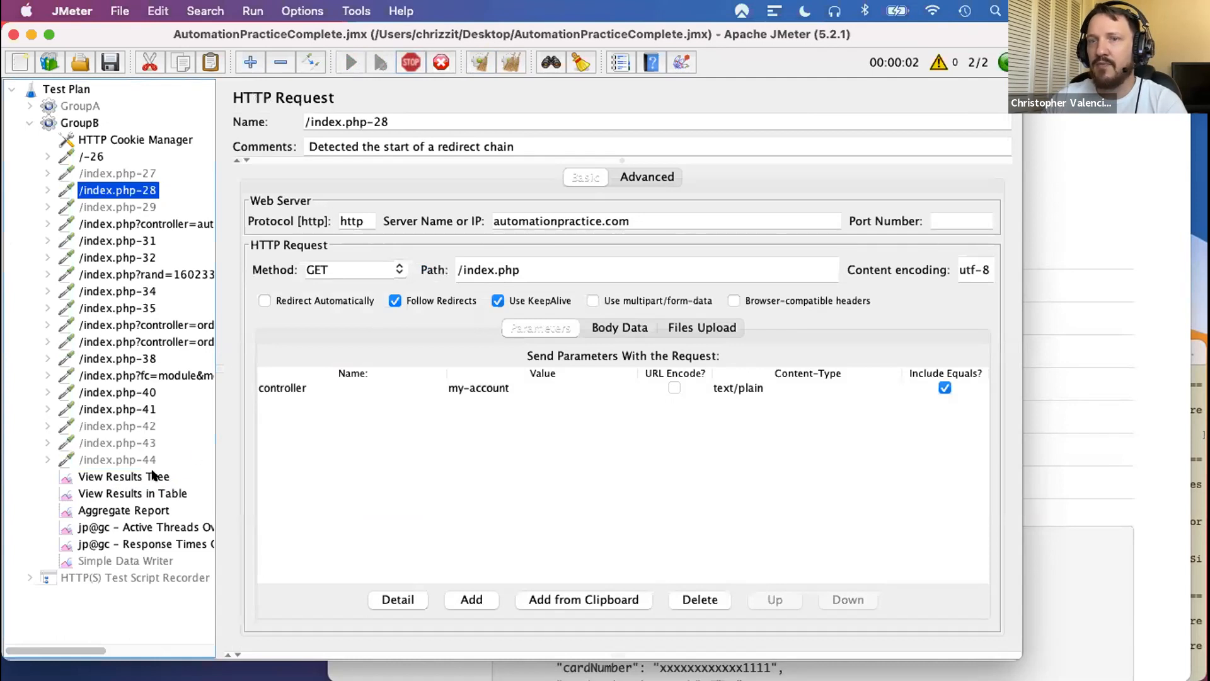
{"action": "left_click", "coordinate": [133, 479]}
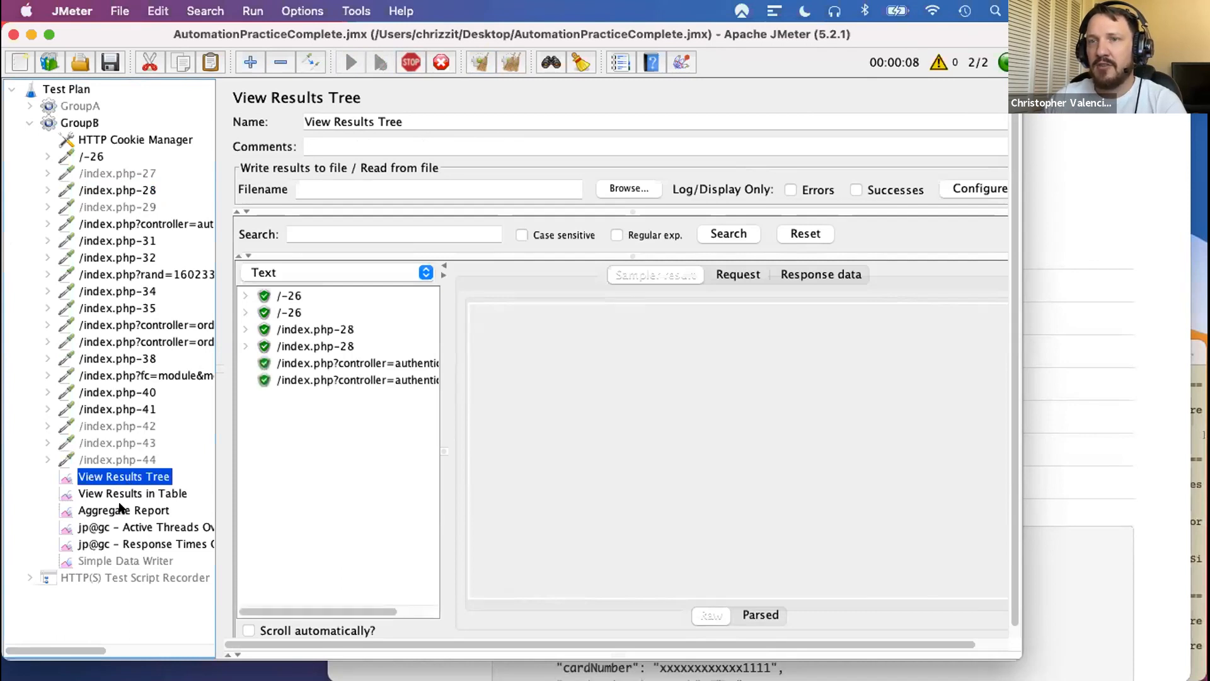
- Examine the Aggregate Report, widening the Label column and adjusting the Throughput and Received column widths to read the request statistics
{"action": "left_click", "coordinate": [123, 509]}
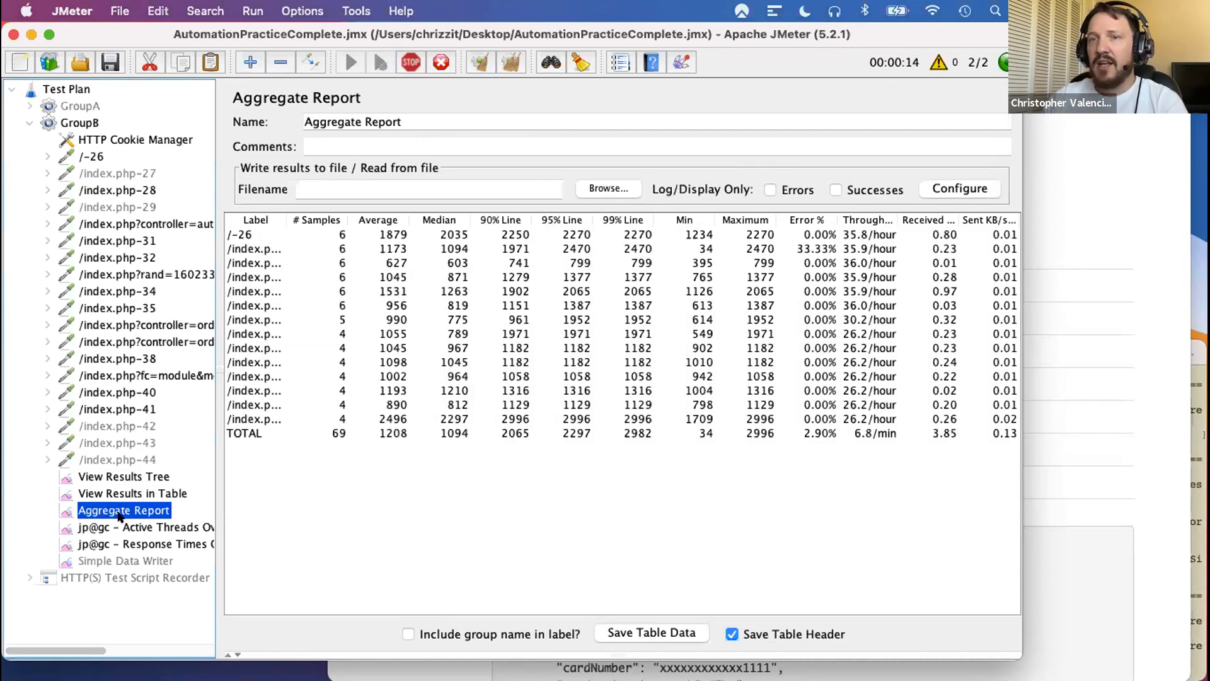
{"action": "left_click_drag", "start_coordinate": [286, 219], "coordinate": [408, 223]}
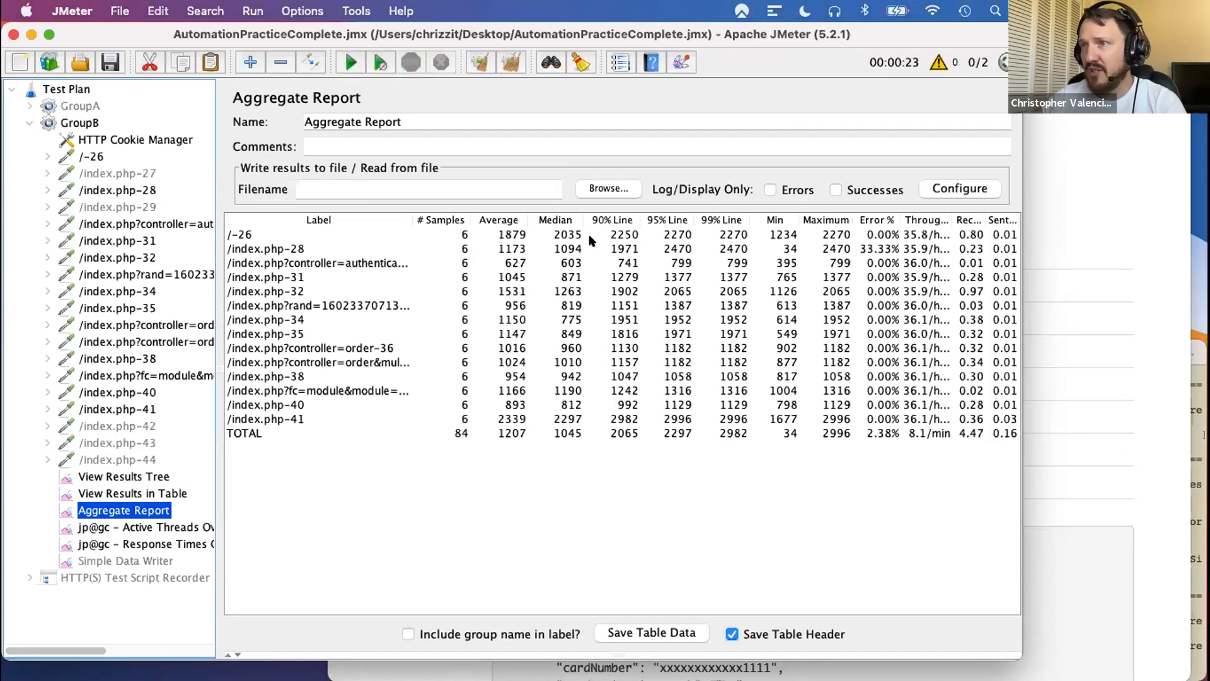
{"action": "left_click", "coordinate": [503, 235]}
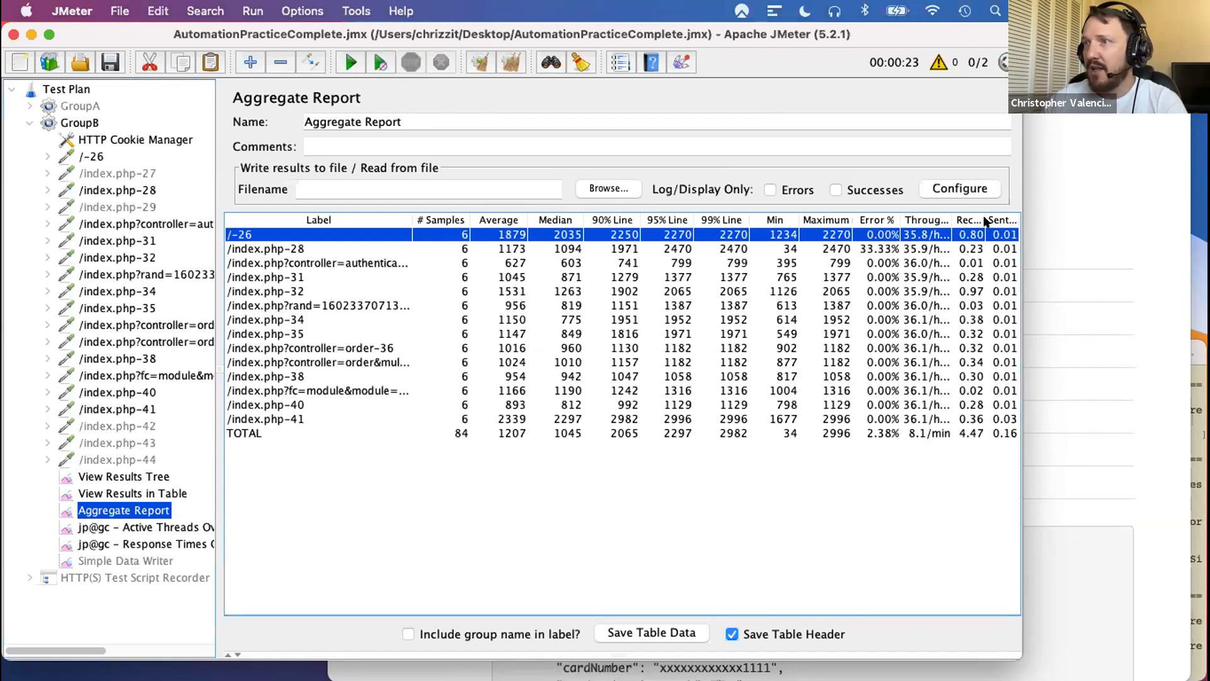
{"action": "left_click_drag", "start_coordinate": [952, 220], "coordinate": [915, 225]}
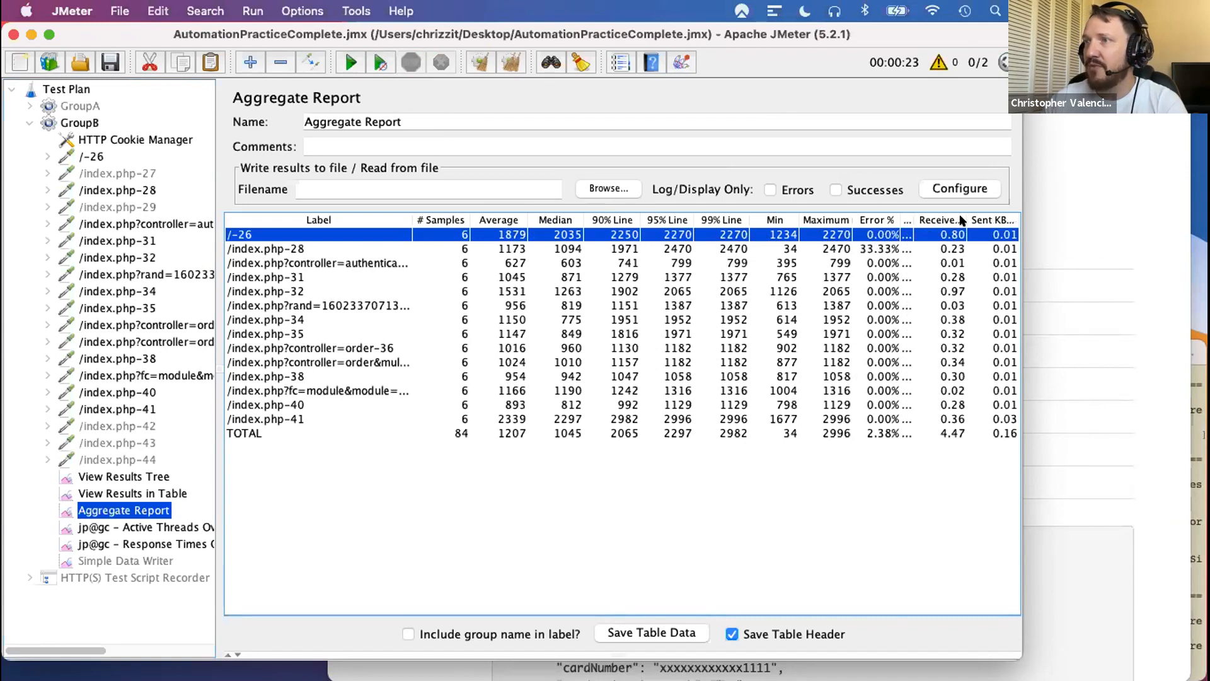
{"action": "left_click_drag", "start_coordinate": [961, 218], "coordinate": [944, 218]}
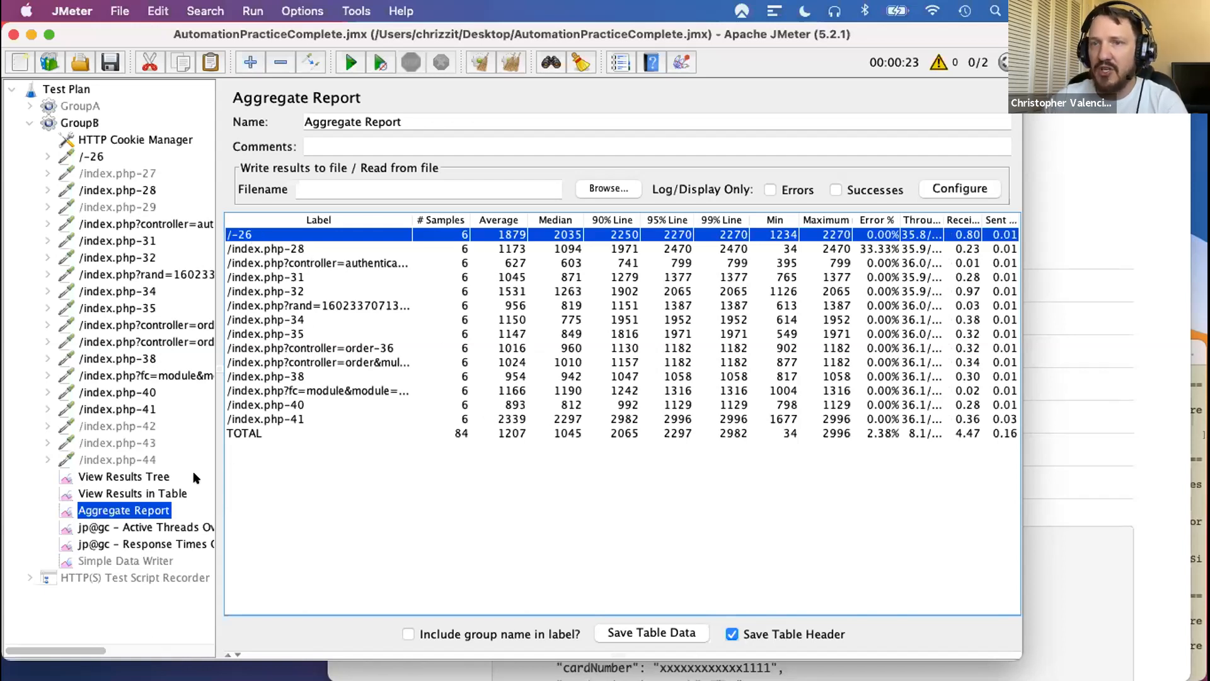
- Examine the start times, labels and sample times of the first five samples in View Results in Table
{"action": "left_click", "coordinate": [107, 492]}
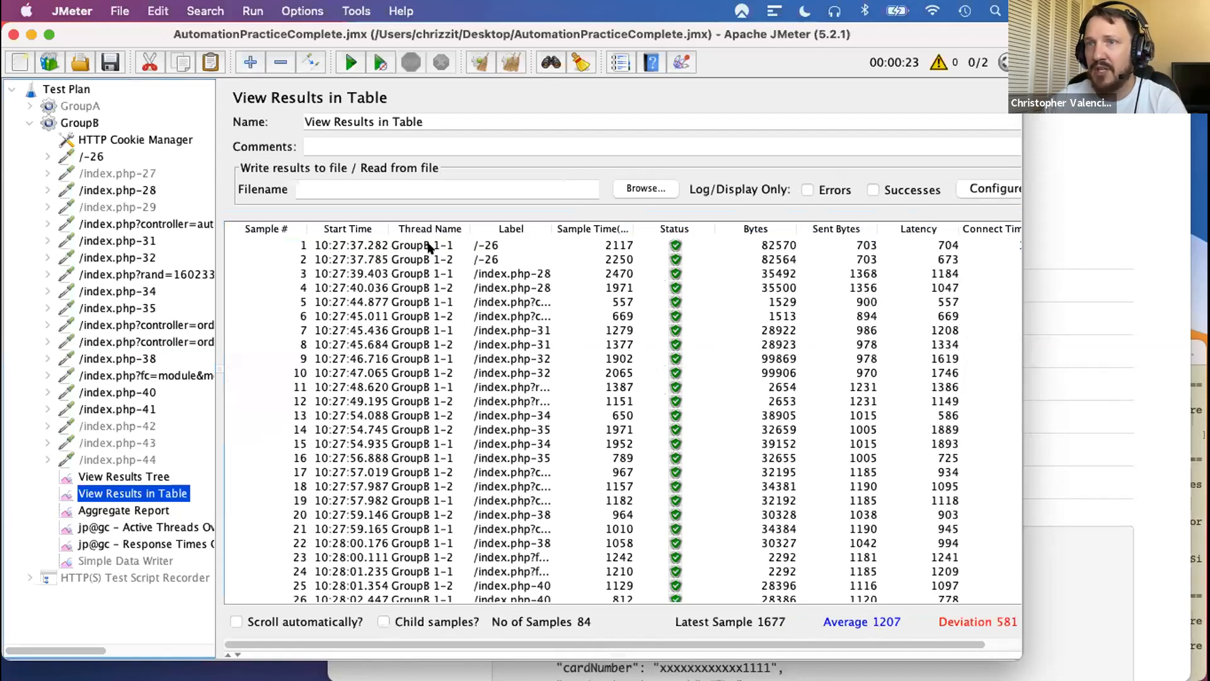
{"action": "left_click", "coordinate": [350, 249]}
{"action": "left_click", "coordinate": [338, 261]}
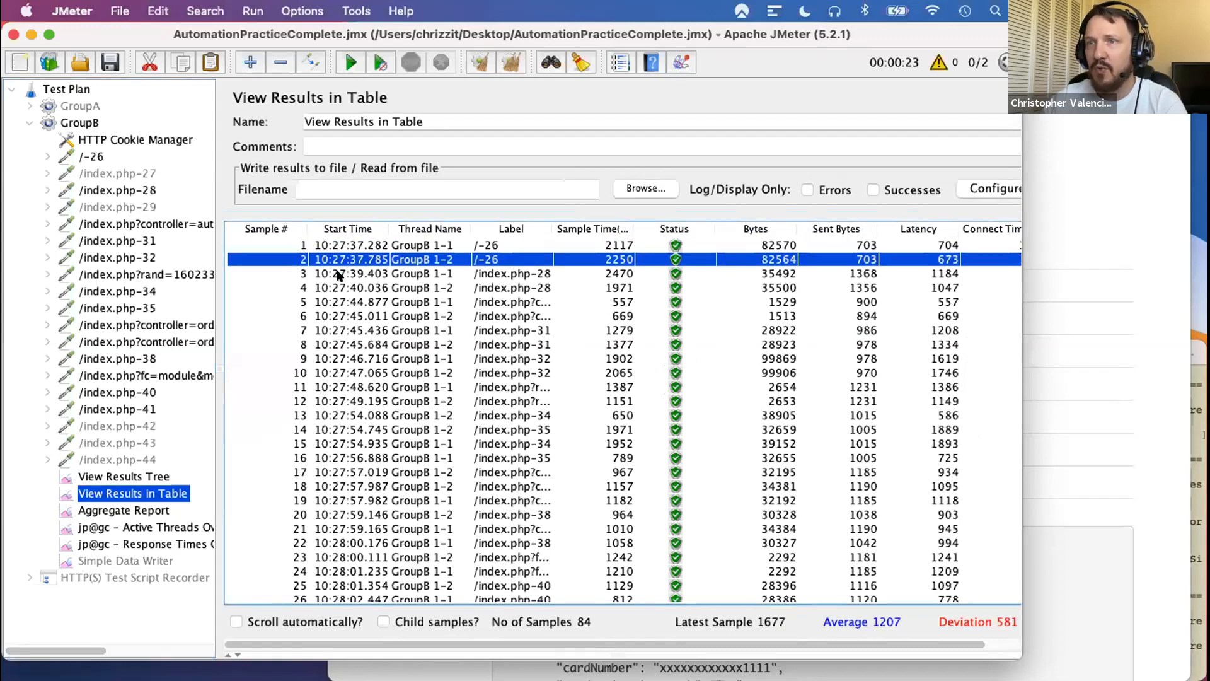
{"action": "left_click", "coordinate": [341, 275]}
{"action": "left_click", "coordinate": [346, 291]}
{"action": "left_click", "coordinate": [349, 305]}
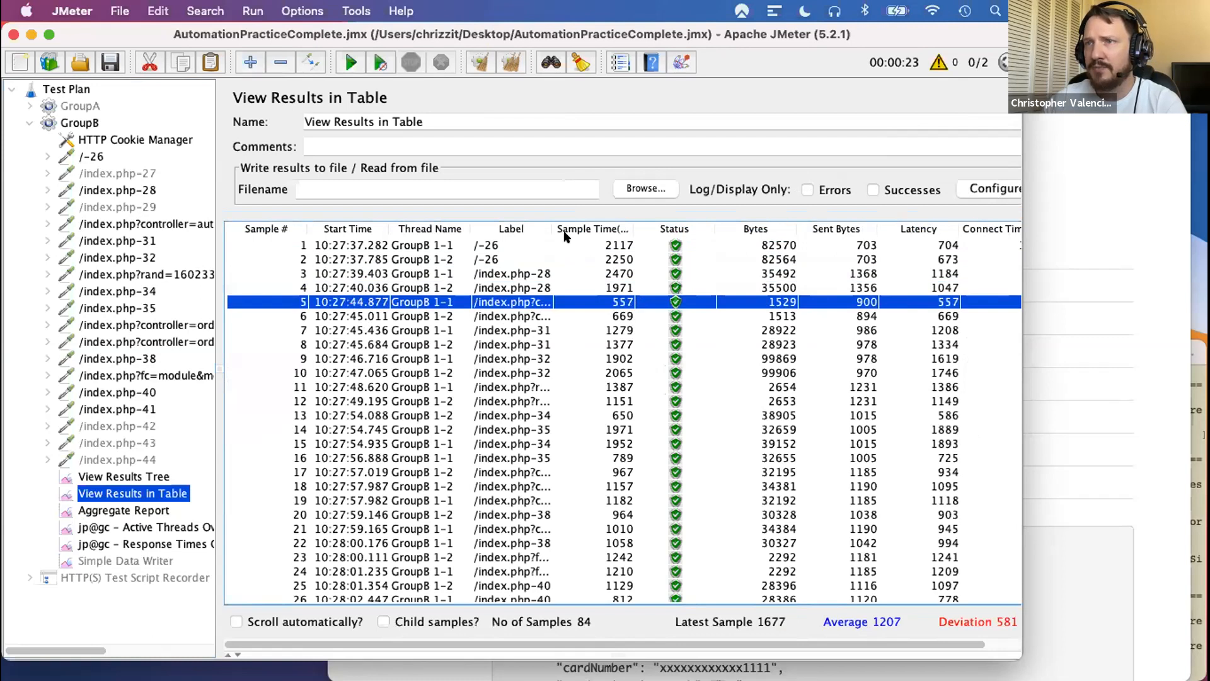
{"action": "left_click", "coordinate": [489, 245]}
{"action": "left_click", "coordinate": [491, 259]}
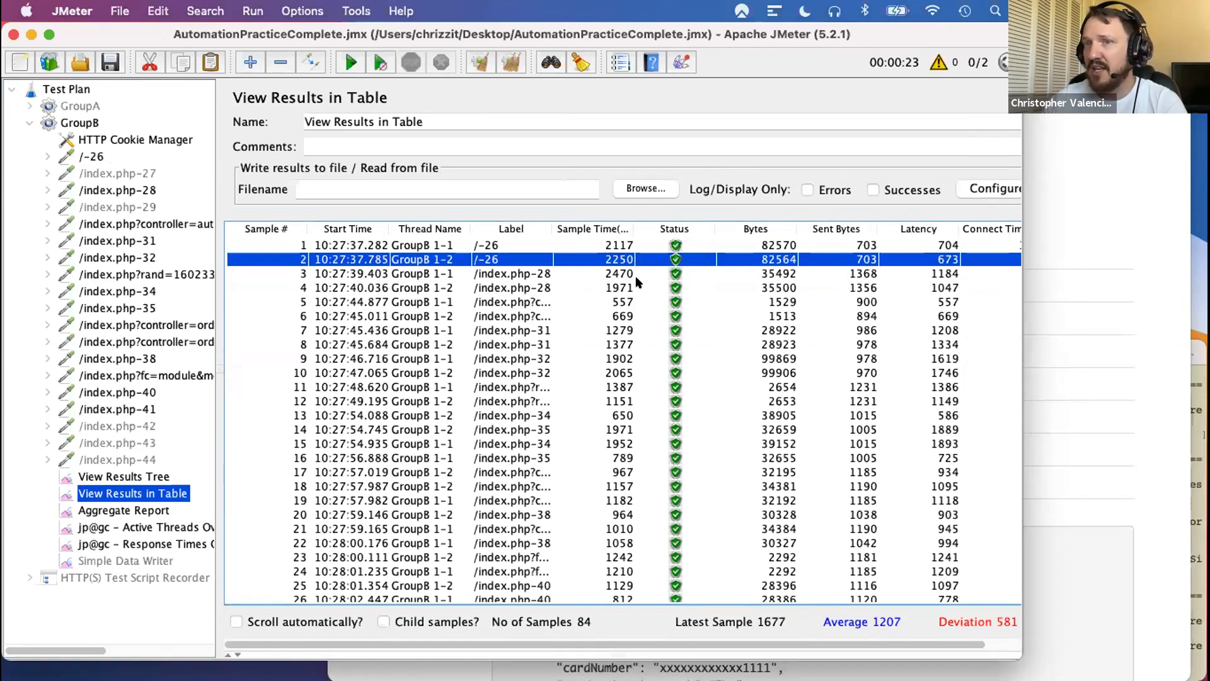
- Inspect the response code and response message of the first /-26 sample in View Results Tree
{"action": "left_click", "coordinate": [123, 477]}
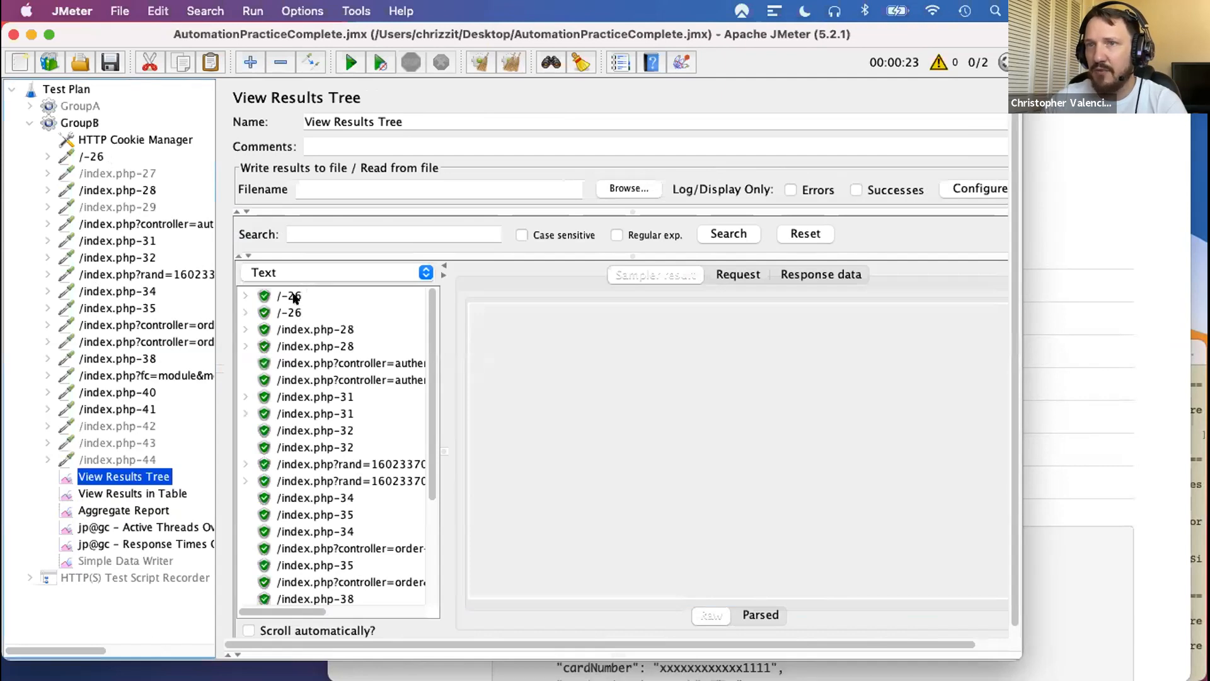
{"action": "left_click", "coordinate": [254, 296]}
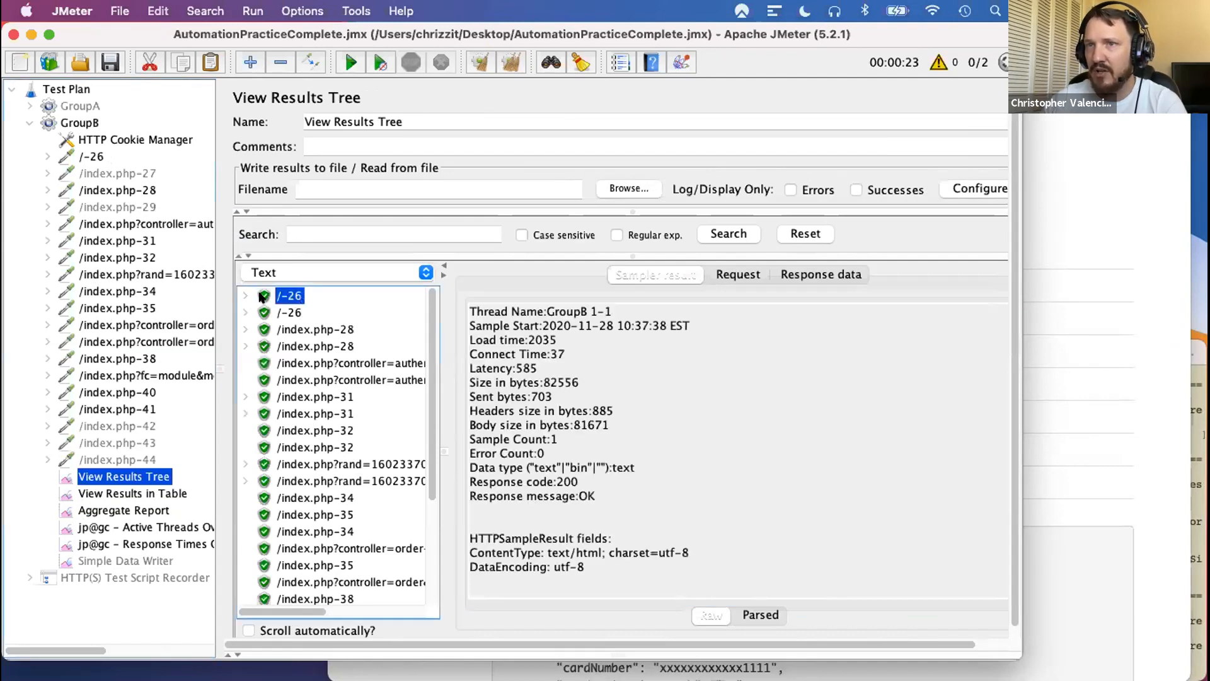
{"action": "left_click_drag", "start_coordinate": [575, 481], "coordinate": [504, 481]}
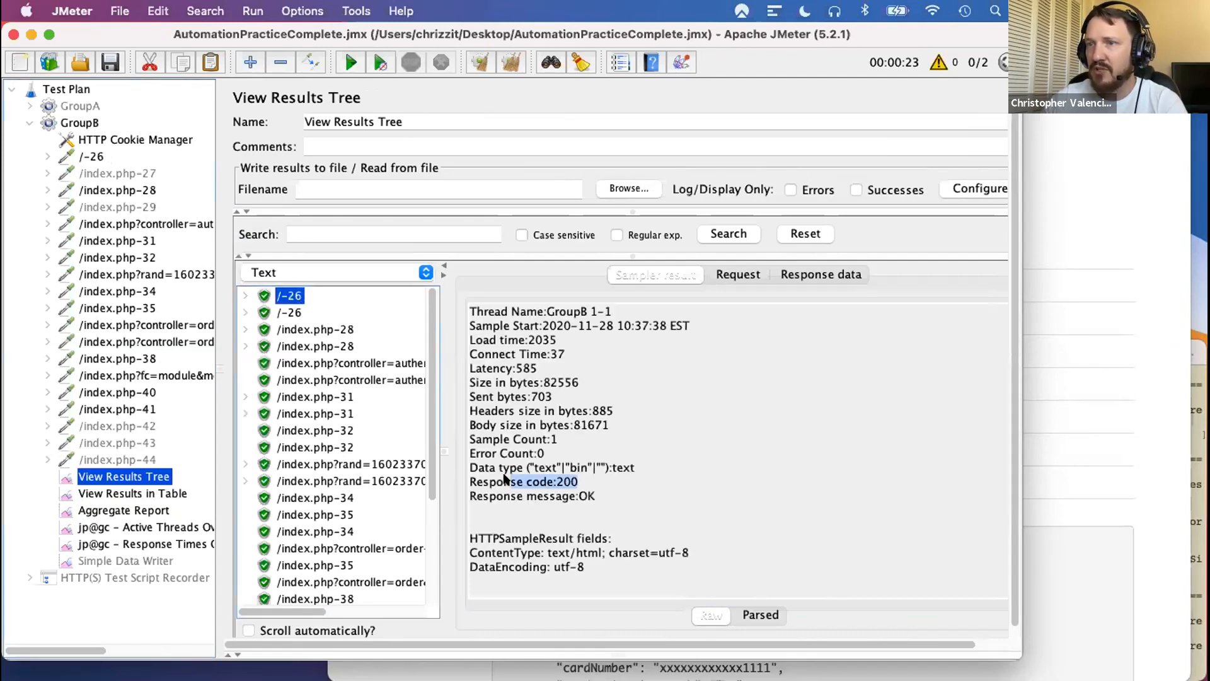
{"action": "left_click_drag", "start_coordinate": [593, 496], "coordinate": [482, 496]}
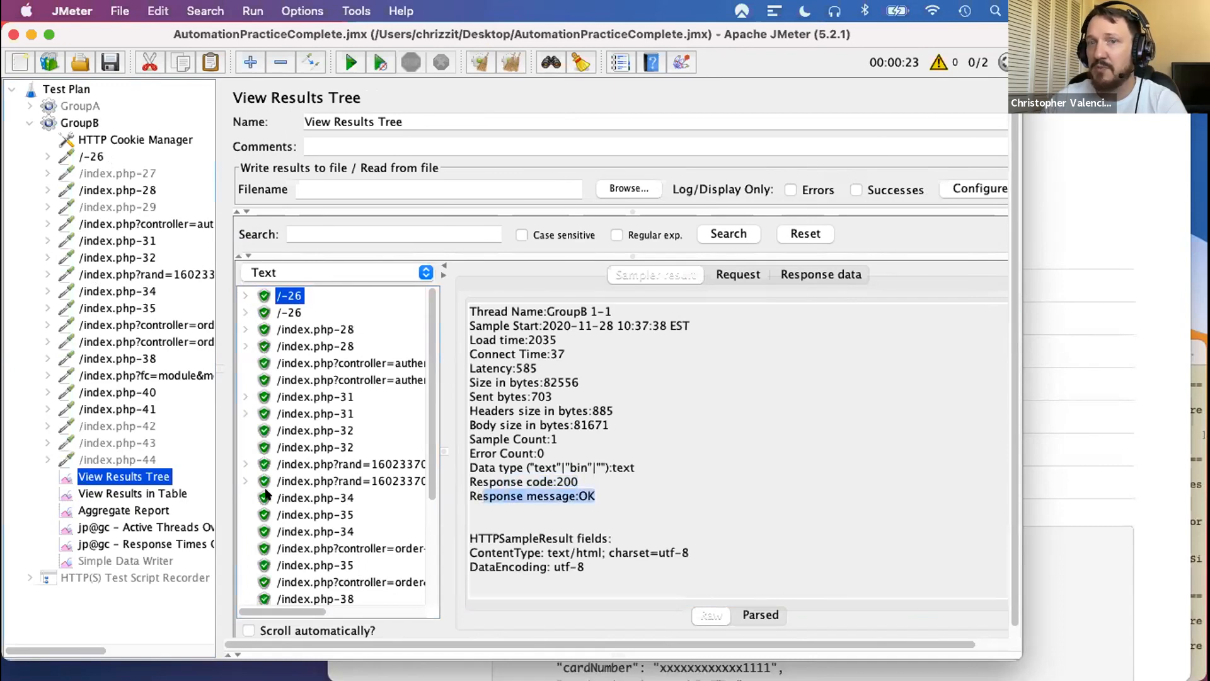
- Review the individual sample results in View Results in Table and the per-request statistics in the Aggregate Report
{"action": "left_click", "coordinate": [141, 495]}
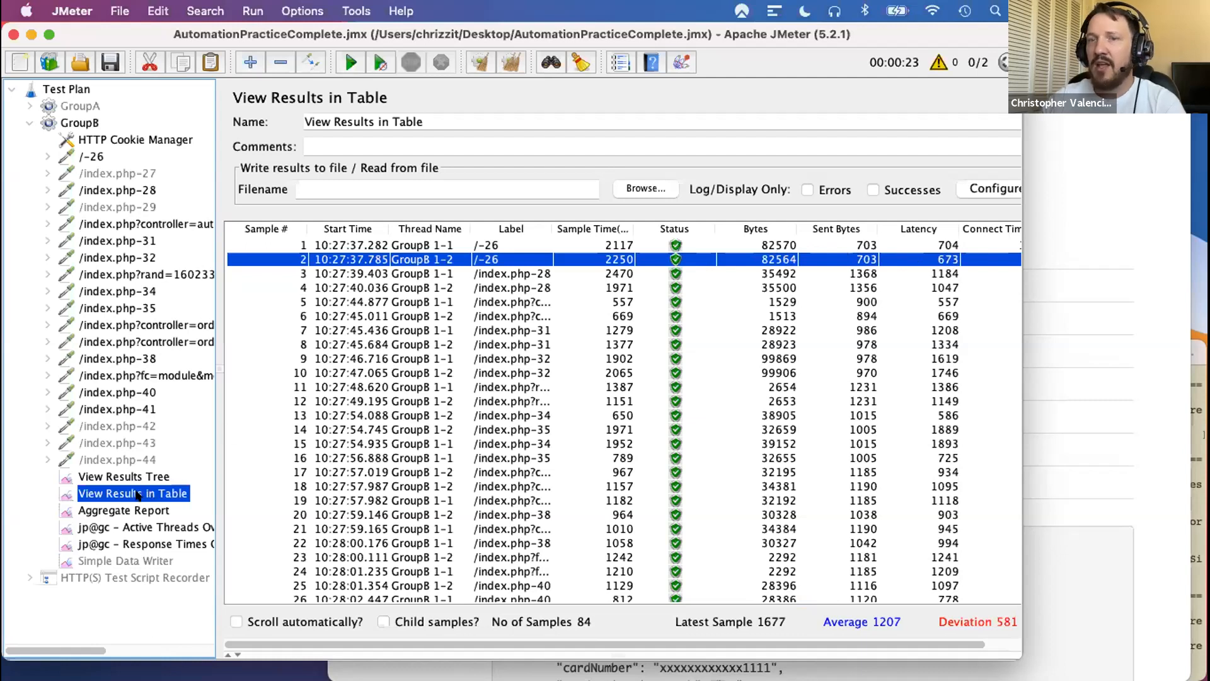
{"action": "left_click", "coordinate": [118, 477]}
{"action": "left_click", "coordinate": [120, 493]}
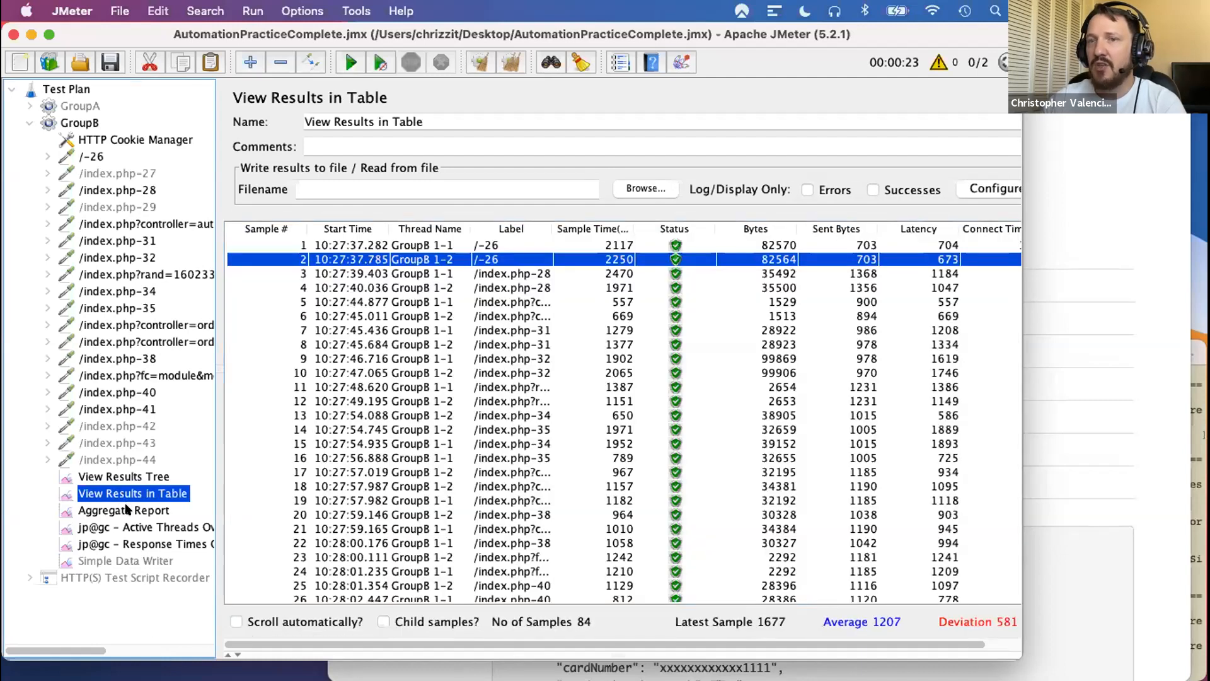
{"action": "left_click", "coordinate": [124, 510]}
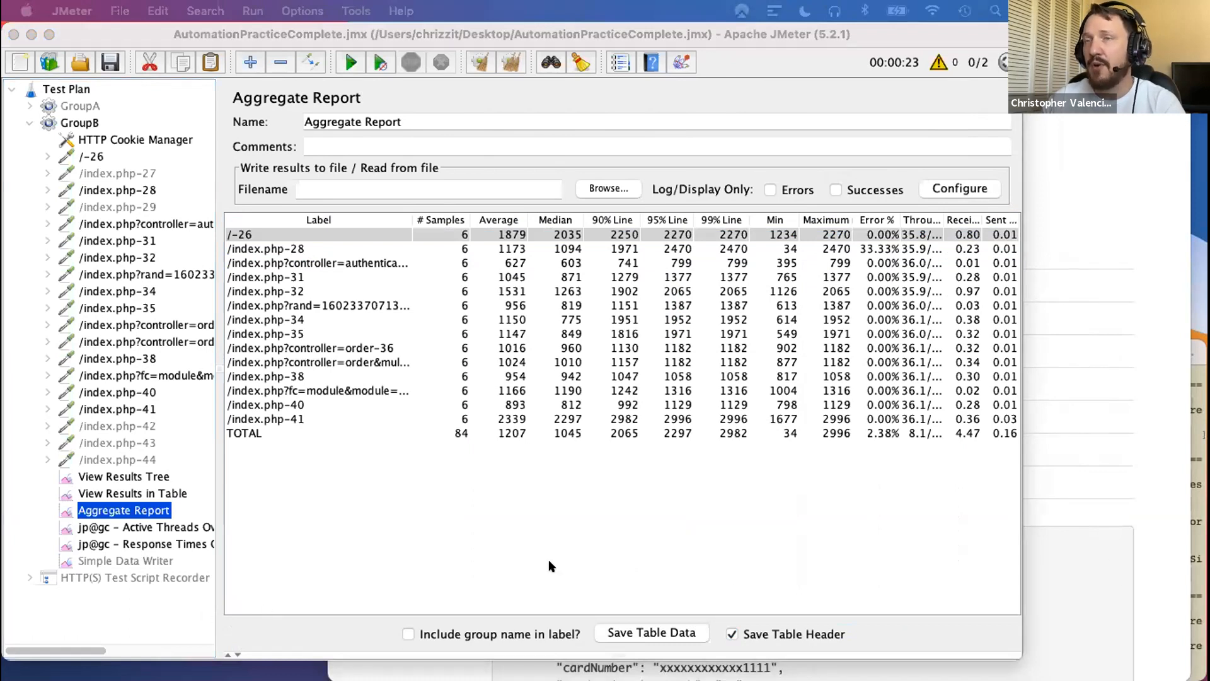
{"action": "left_click", "coordinate": [65, 517]}
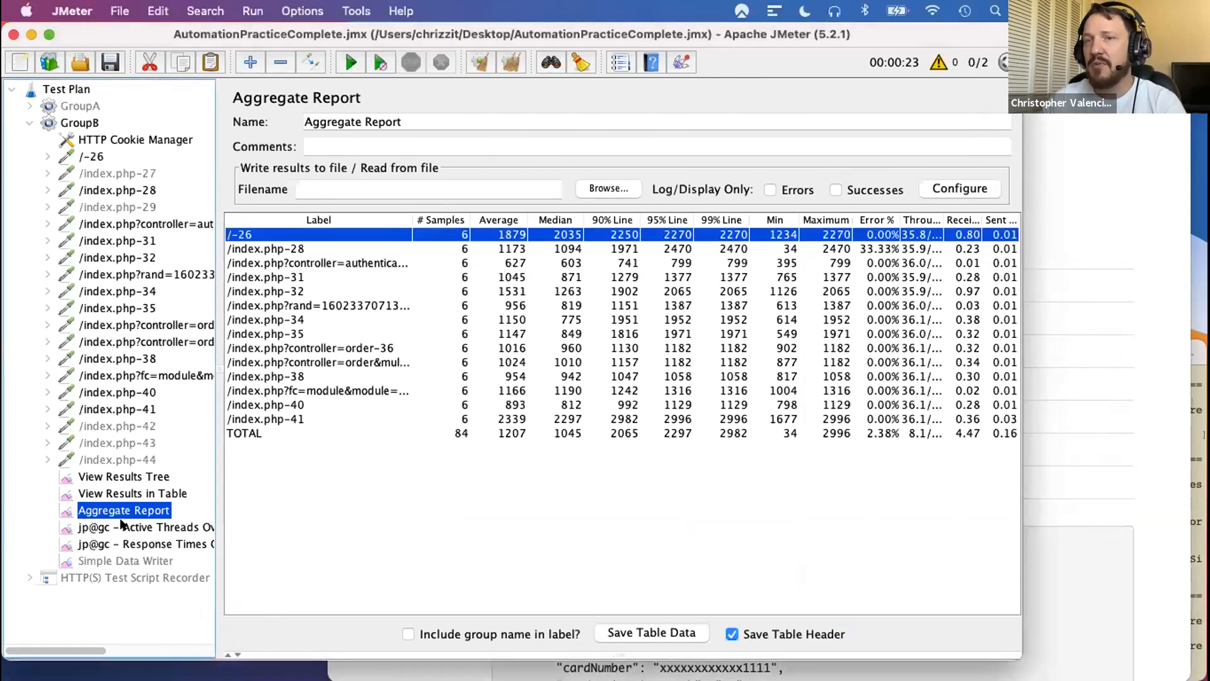
- Examine the Active Threads Over Time and Response Times Over Time graphs for GroupB
{"action": "left_click", "coordinate": [138, 528]}
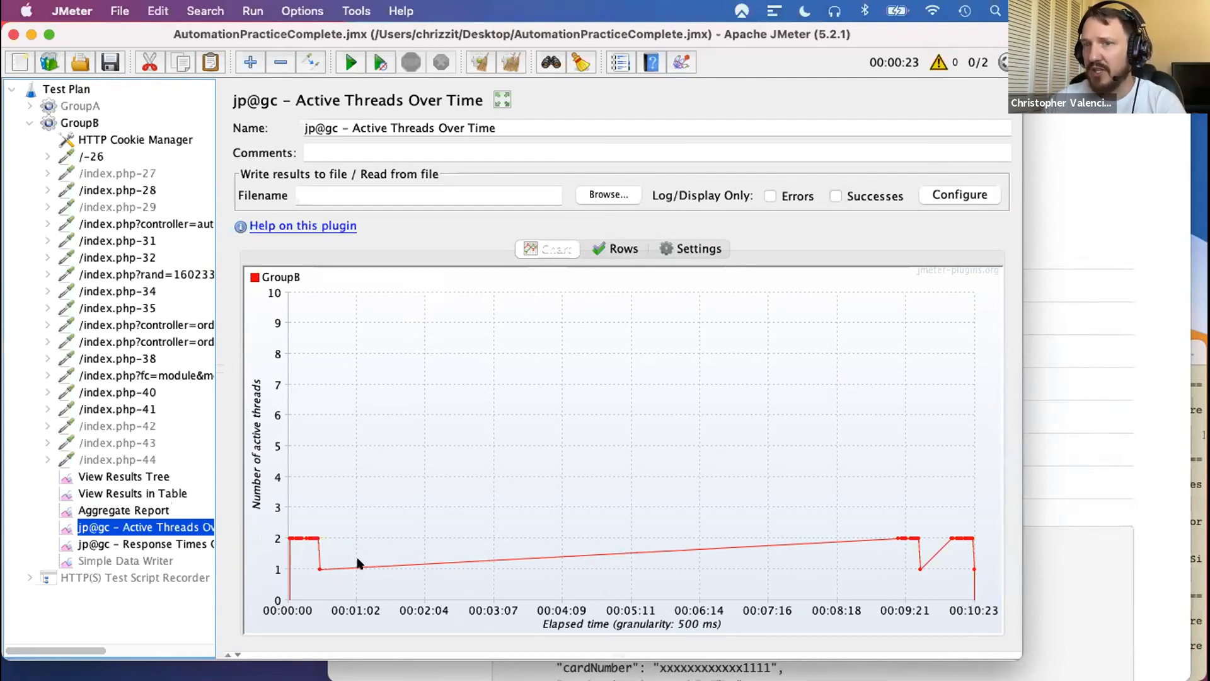
{"action": "left_click", "coordinate": [163, 546]}
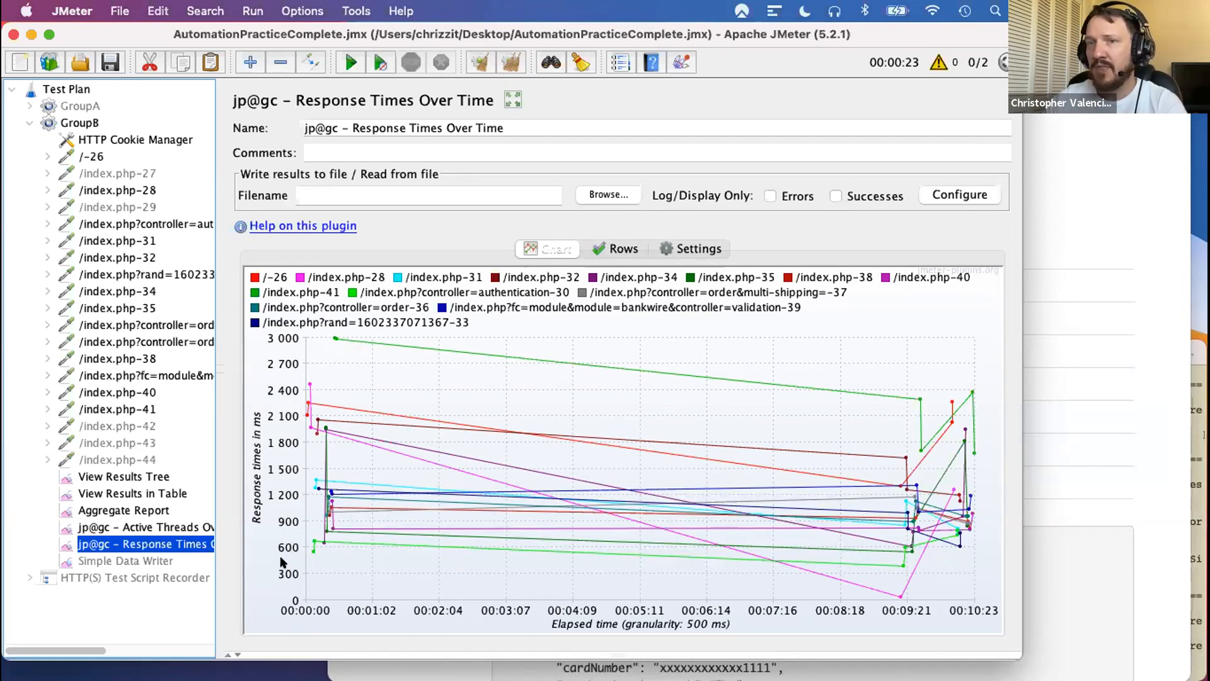
{"action": "left_click", "coordinate": [142, 527]}
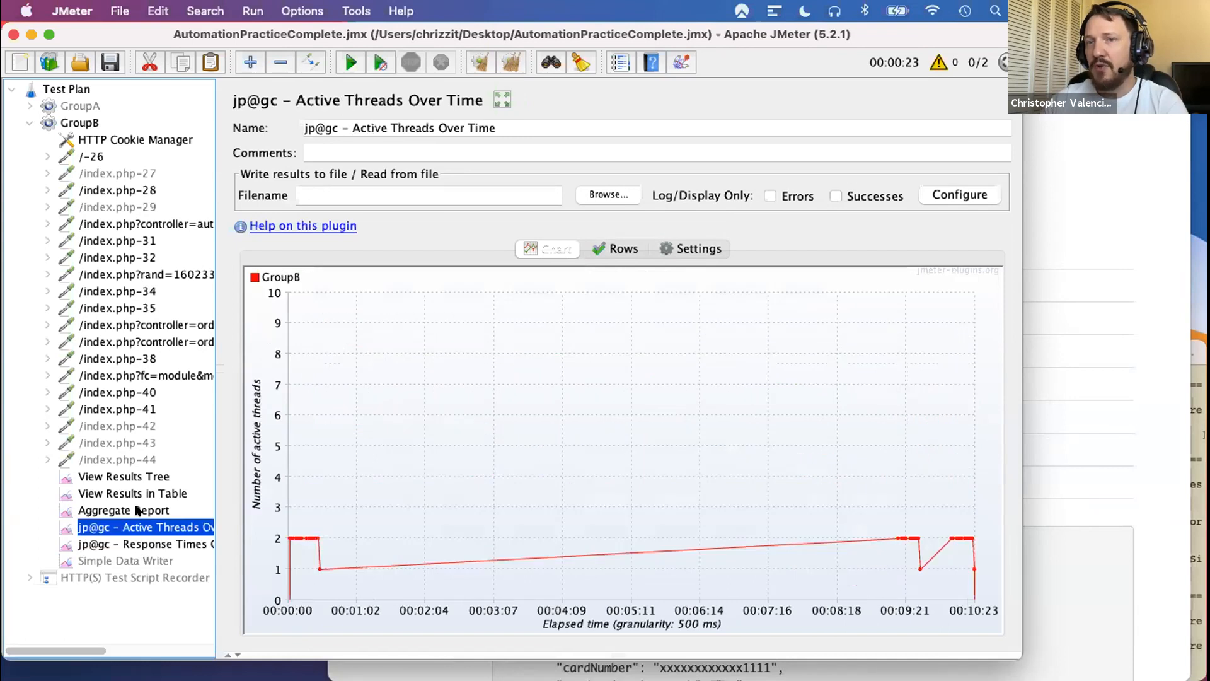
- Revisit the Aggregate Report and the table and tree results, and view the Simple Data Writer settings before returning to View Results Tree
{"action": "left_click", "coordinate": [130, 510]}
{"action": "left_click", "coordinate": [127, 493]}
{"action": "left_click", "coordinate": [125, 478]}
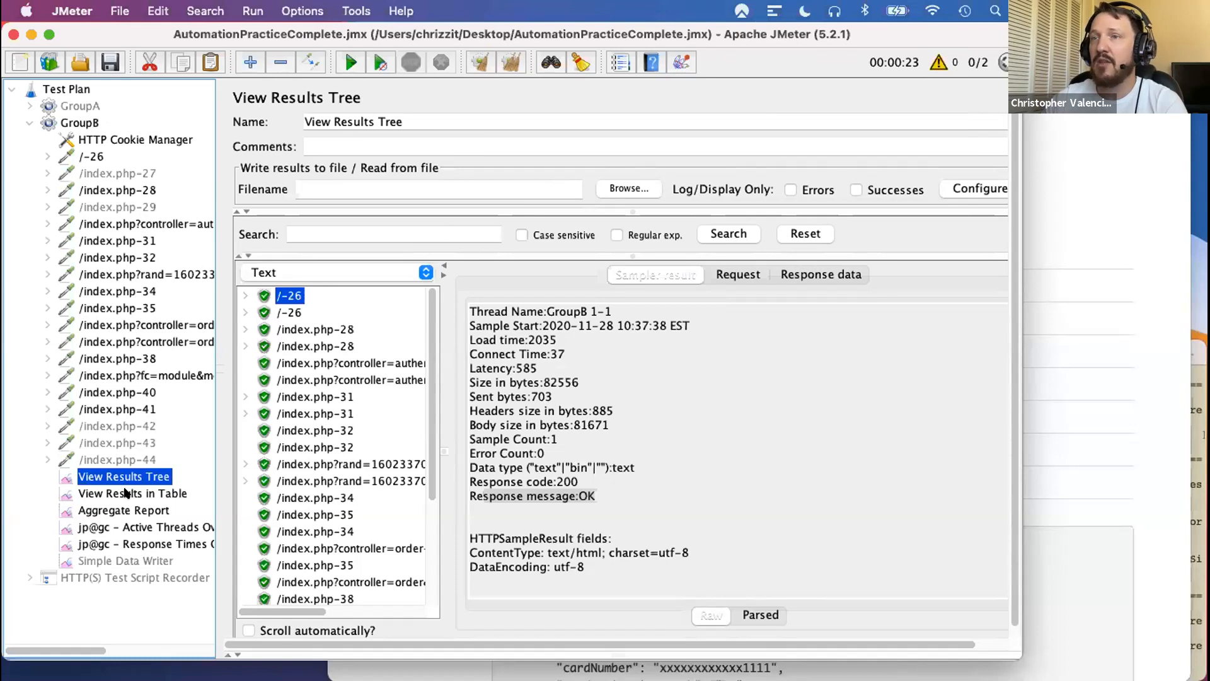
{"action": "left_click", "coordinate": [122, 561]}
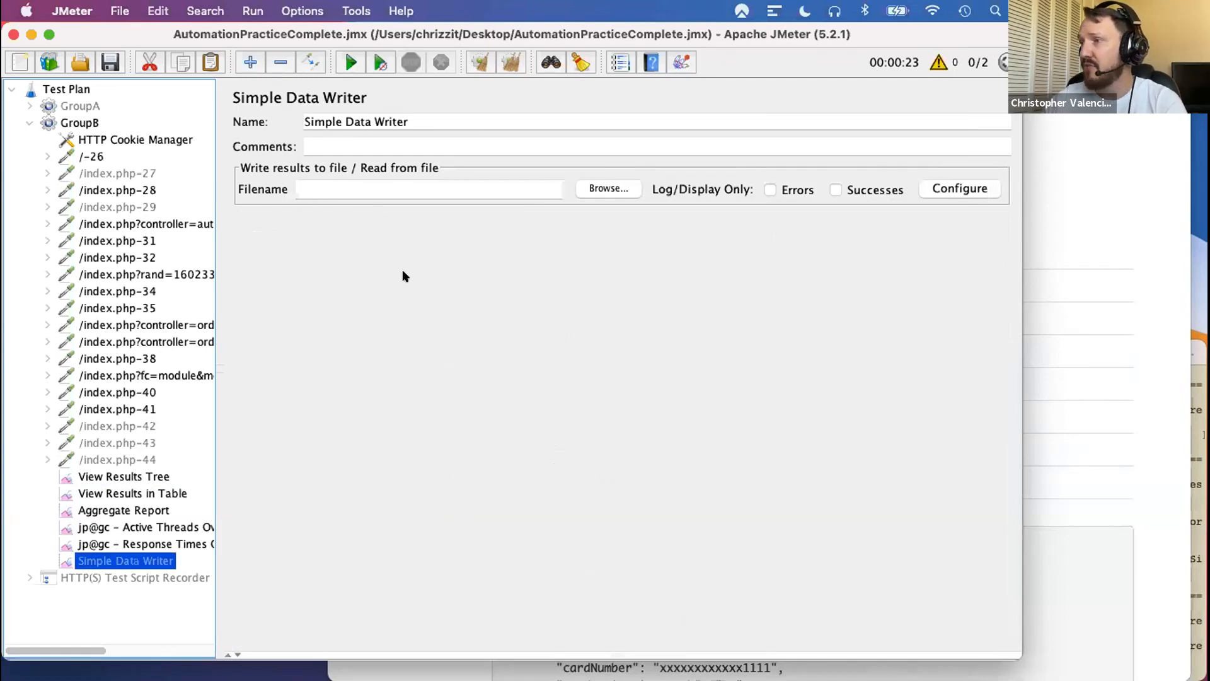
{"action": "left_click", "coordinate": [124, 477]}
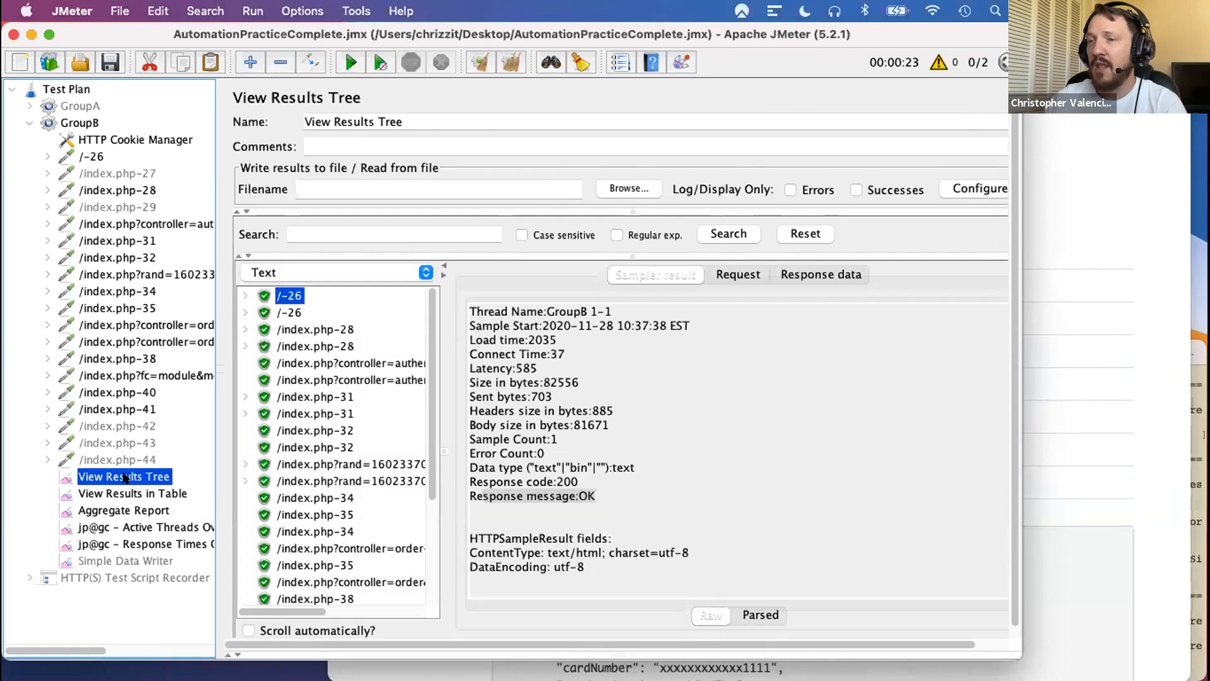
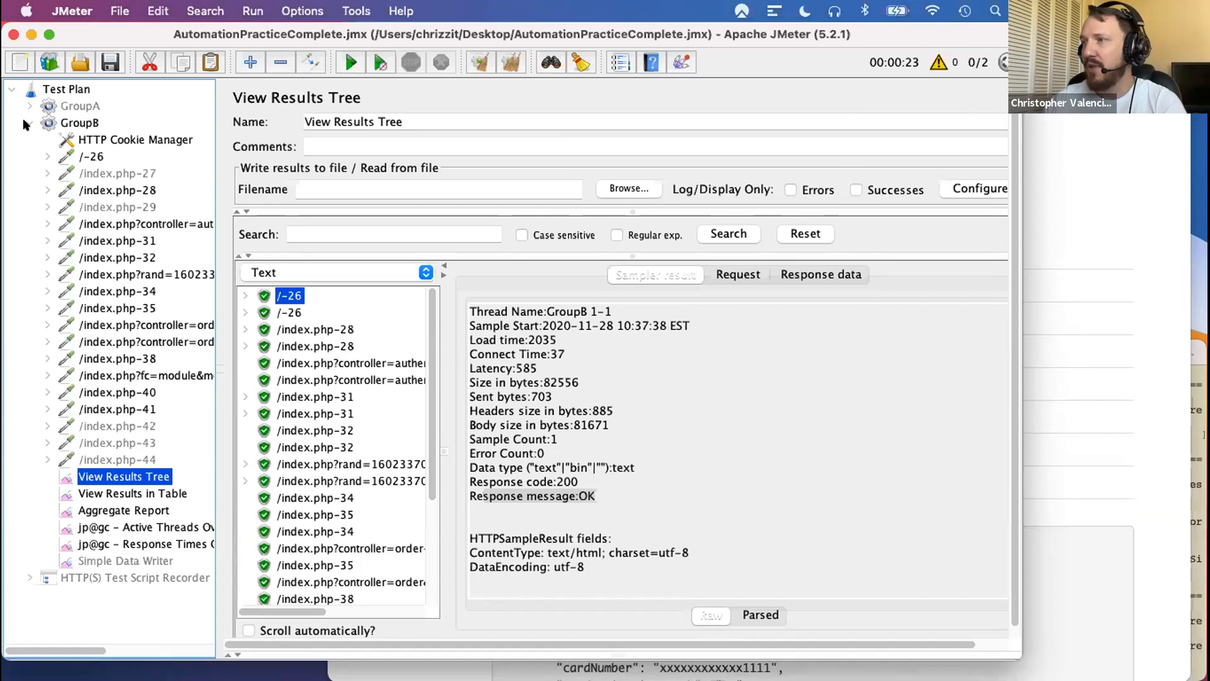
{"action": "left_click", "coordinate": [24, 122]}
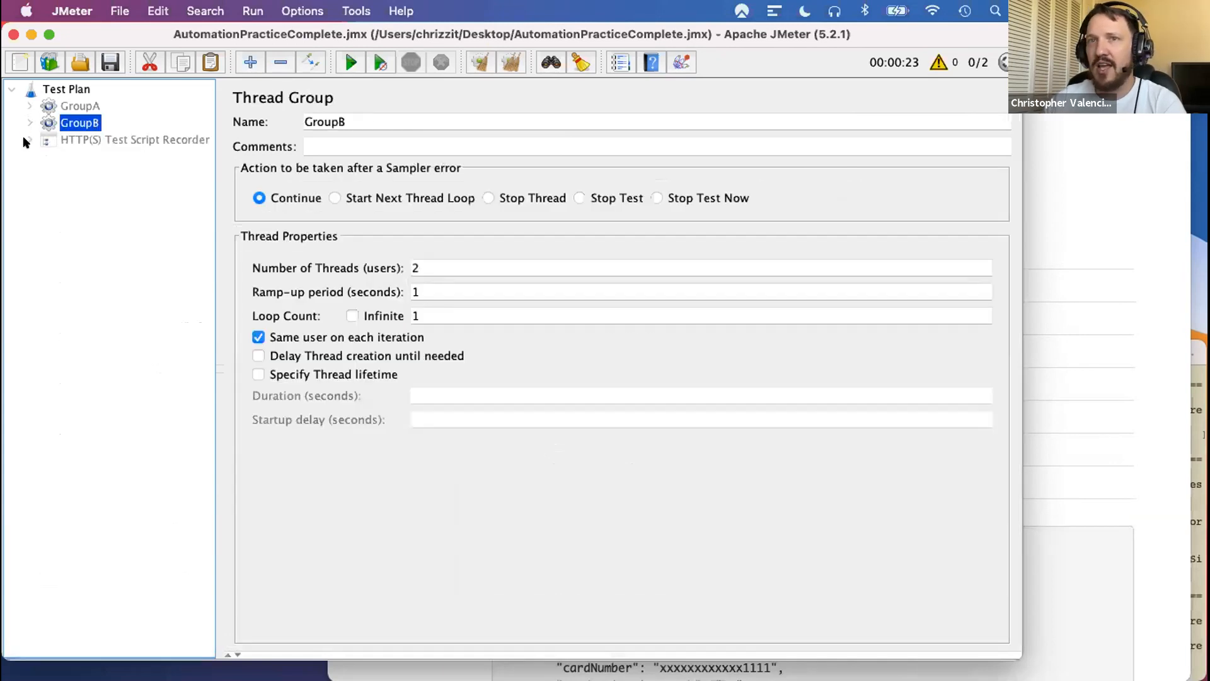
{"action": "left_click", "coordinate": [27, 106]}
{"action": "left_click", "coordinate": [29, 493]}
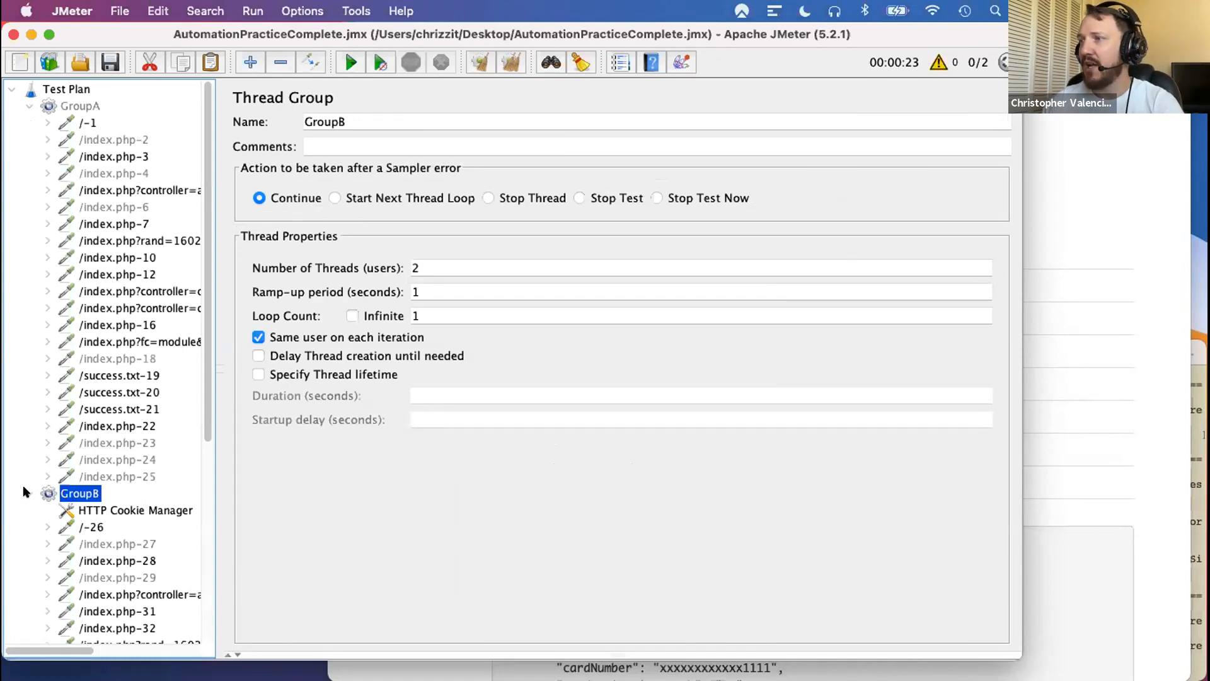
{"action": "left_click", "coordinate": [25, 106]}
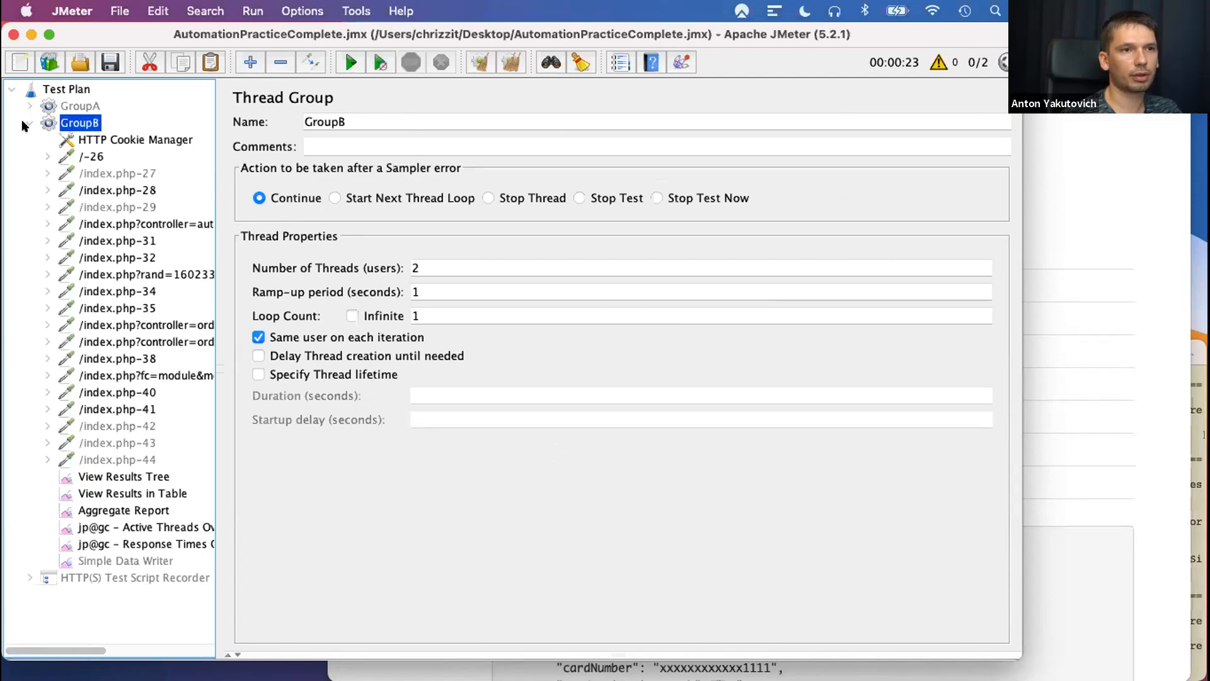
{"action": "left_click", "coordinate": [23, 122]}
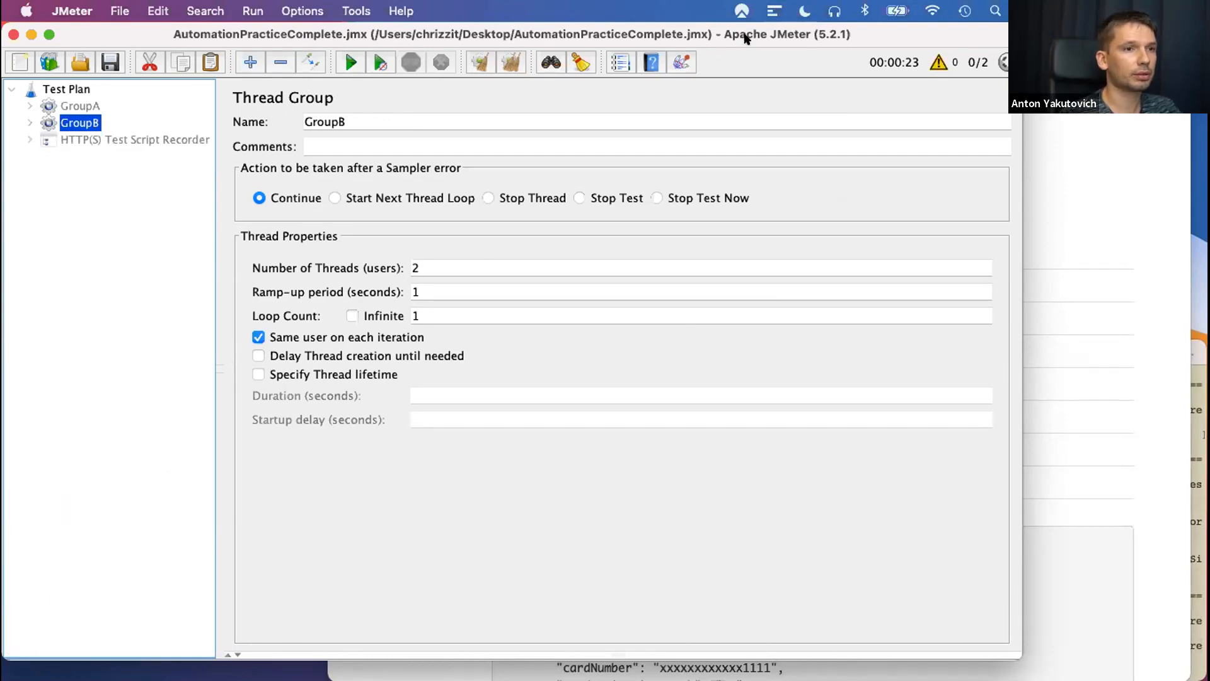
{"action": "left_click", "coordinate": [28, 123]}
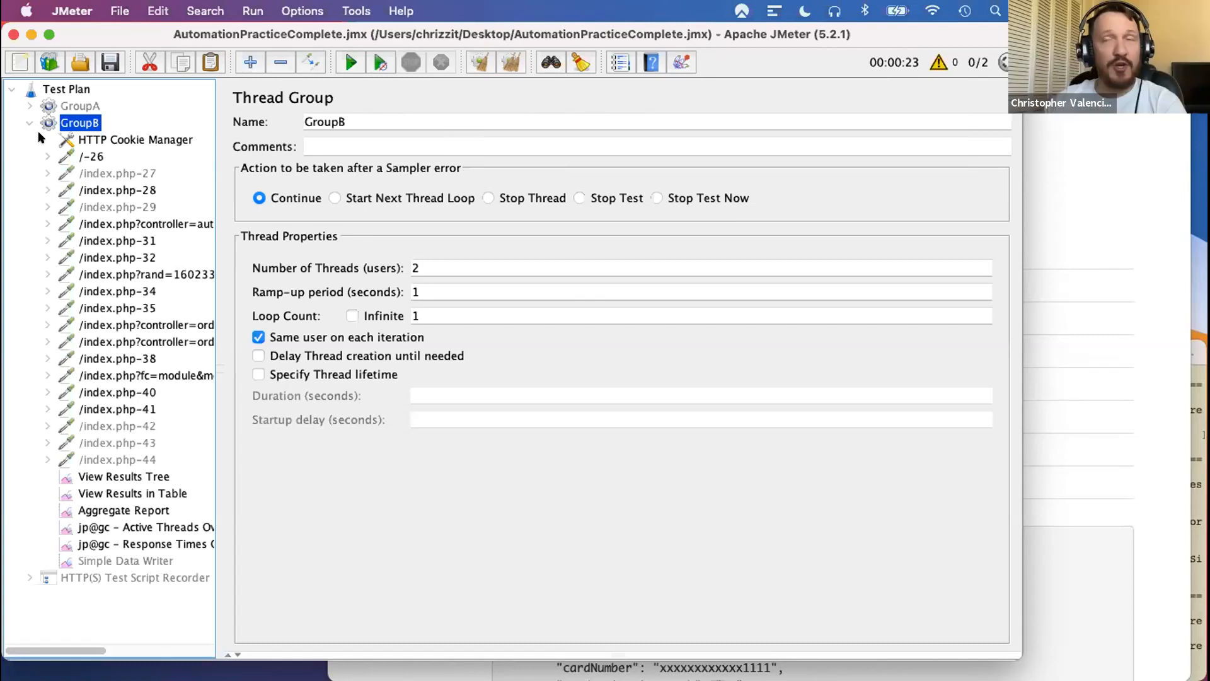
- View the HTTP(S) Test Script Recorder's settings, including the prefix field for naming recorded HTTP samplers
{"action": "left_click", "coordinate": [27, 577]}
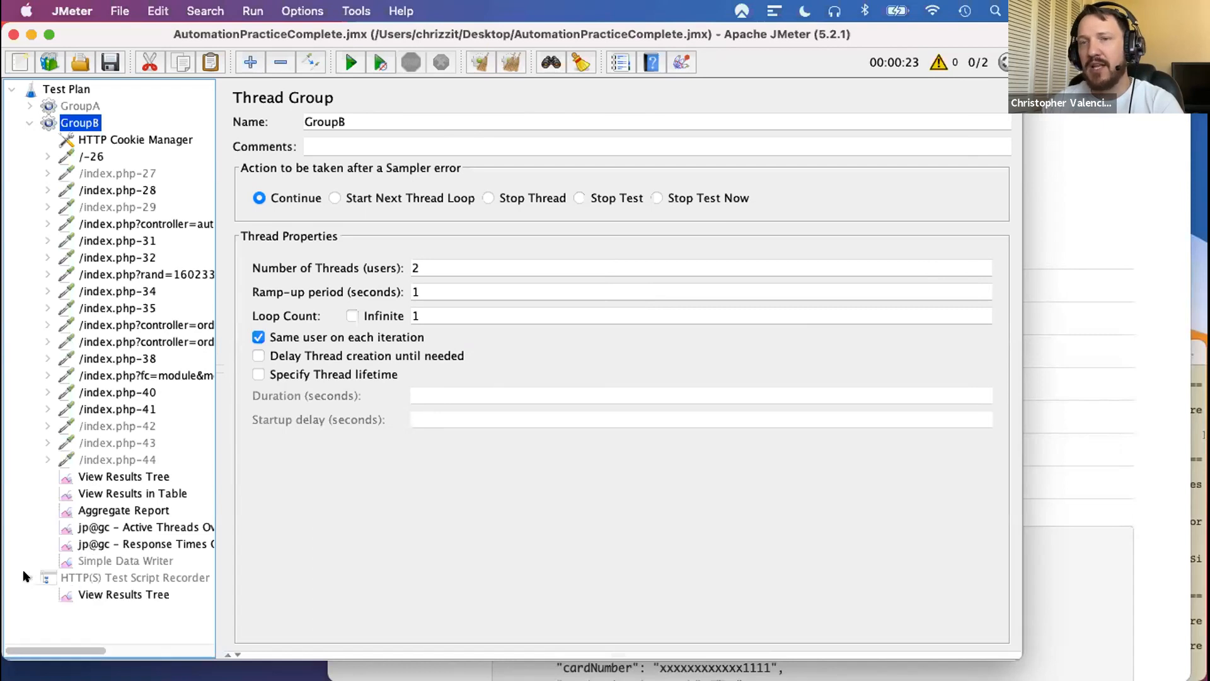
{"action": "left_click", "coordinate": [89, 577]}
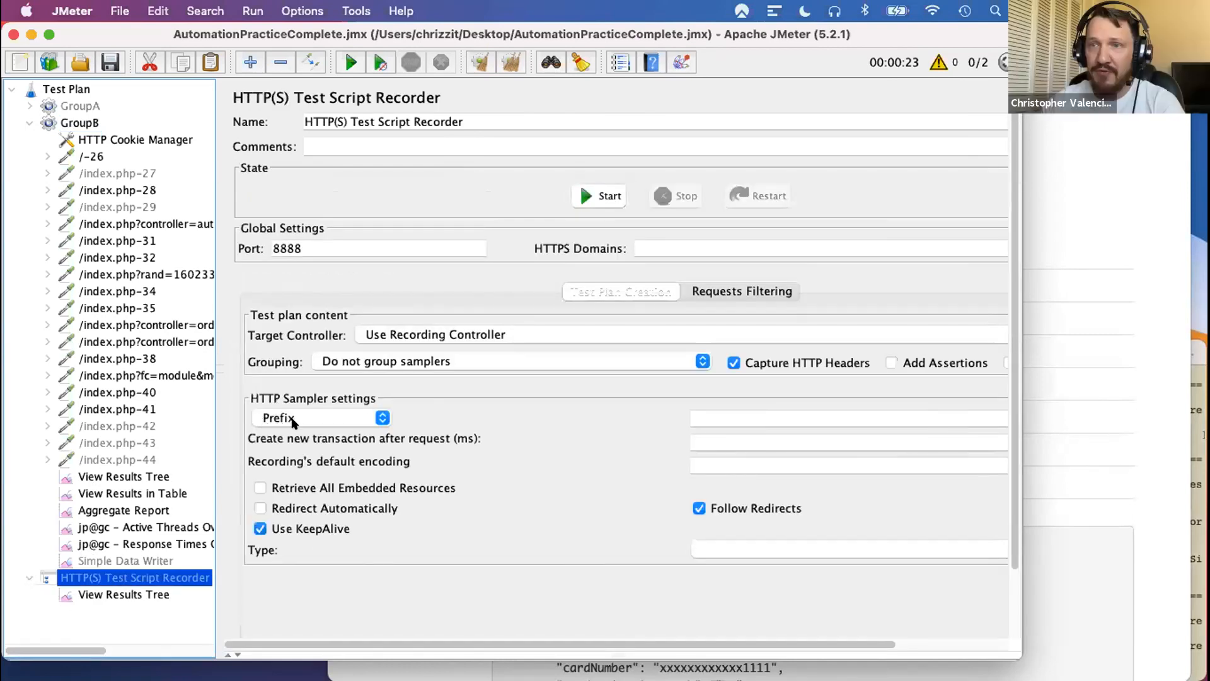
{"action": "left_click", "coordinate": [719, 416]}
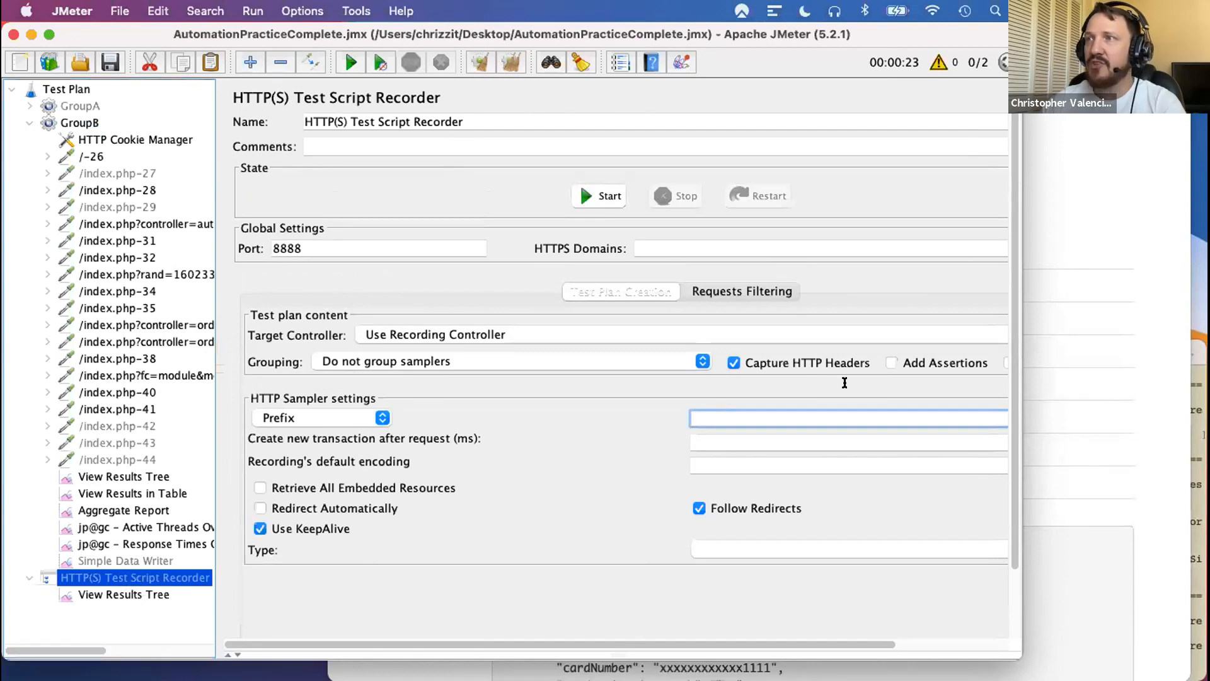
{"action": "key", "text": "super+Tab"}
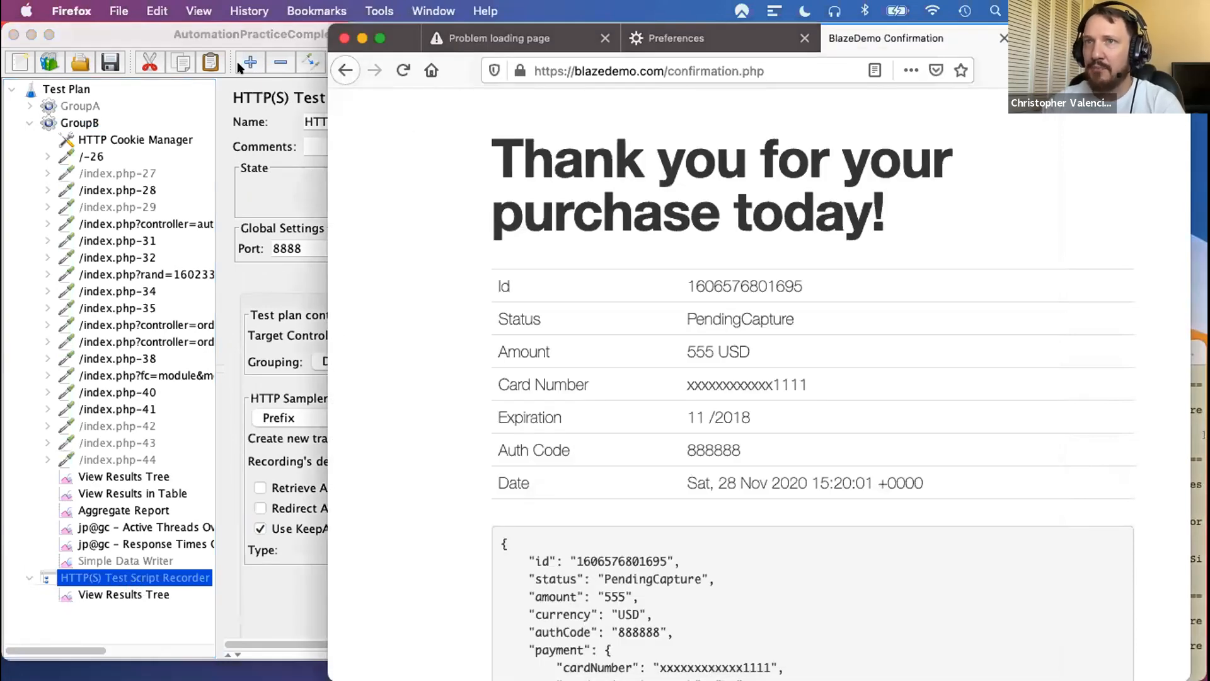
{"action": "key", "text": "super+Tab"}
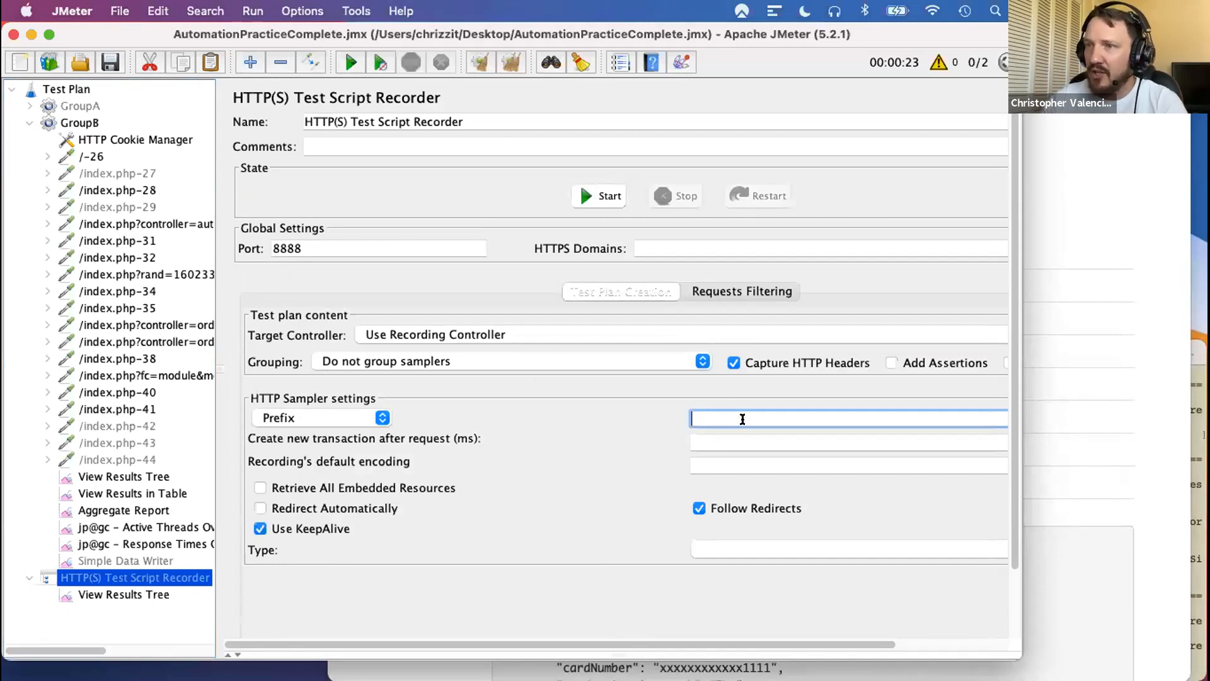
- Rename the /-26 request in GroupB as homepage/-26
{"action": "left_click", "coordinate": [82, 161]}
{"action": "left_click", "coordinate": [302, 121]}
{"action": "type", "text": "homepage/-26"}
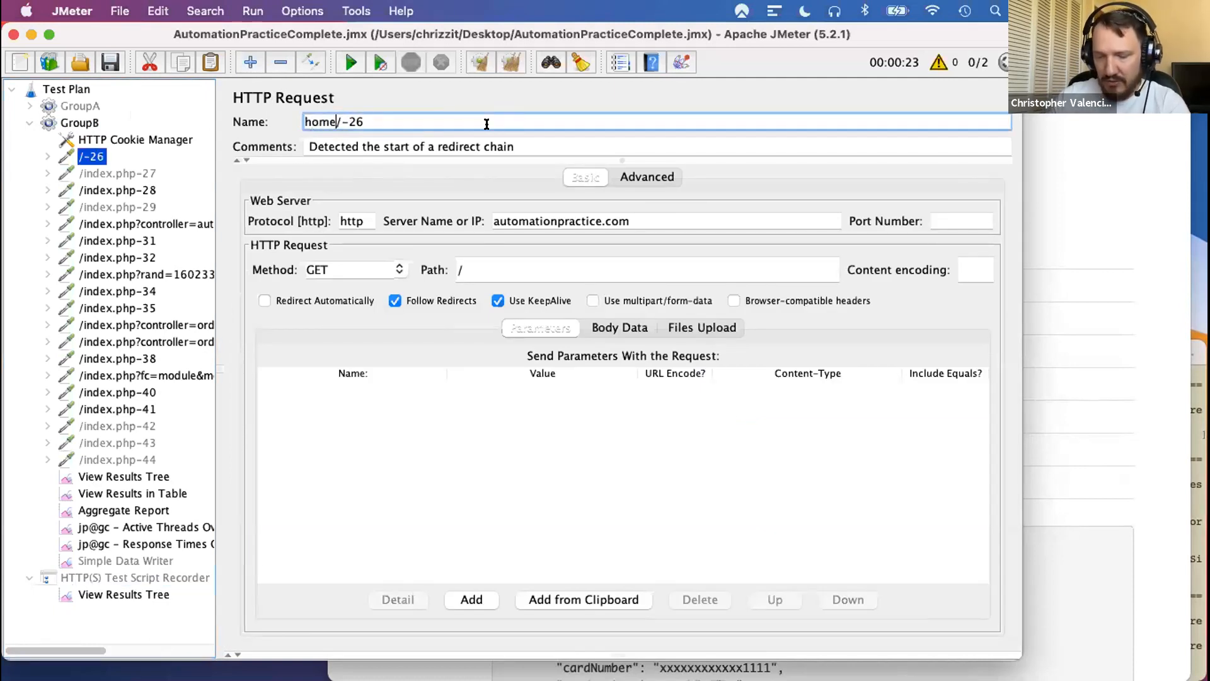
{"action": "left_click", "coordinate": [101, 172]}
{"action": "left_click", "coordinate": [89, 158]}
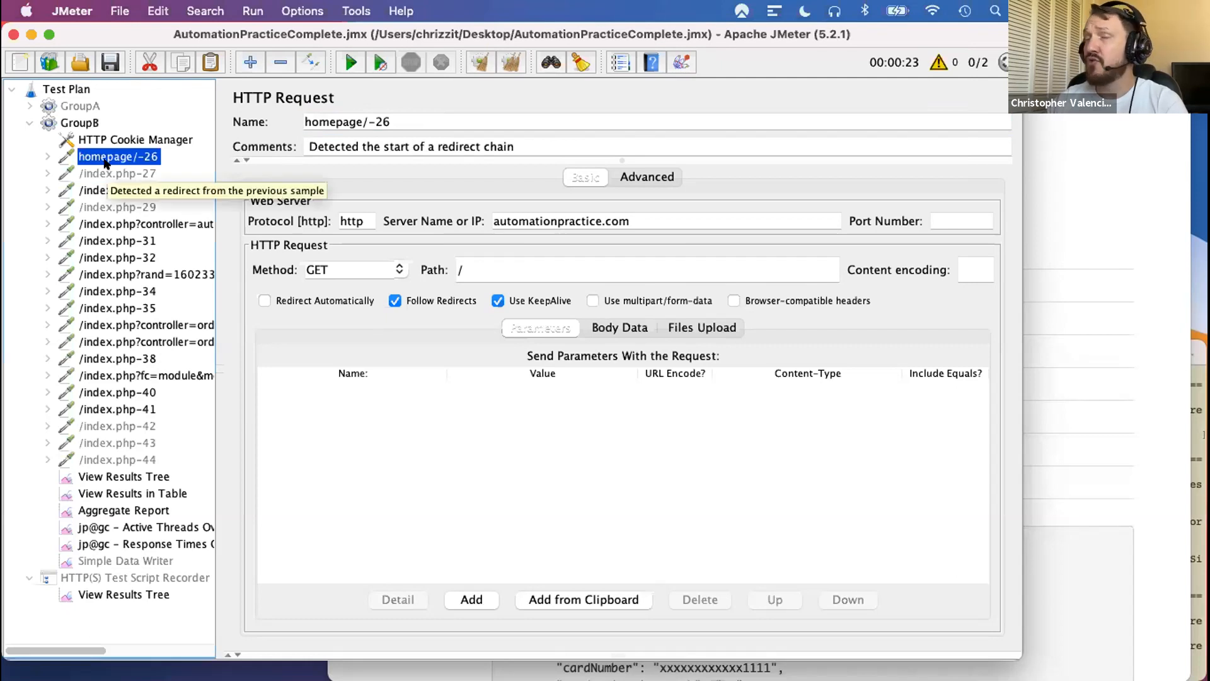
- Look through the logic controllers that can be added to GroupB
{"action": "left_click", "coordinate": [81, 124]}
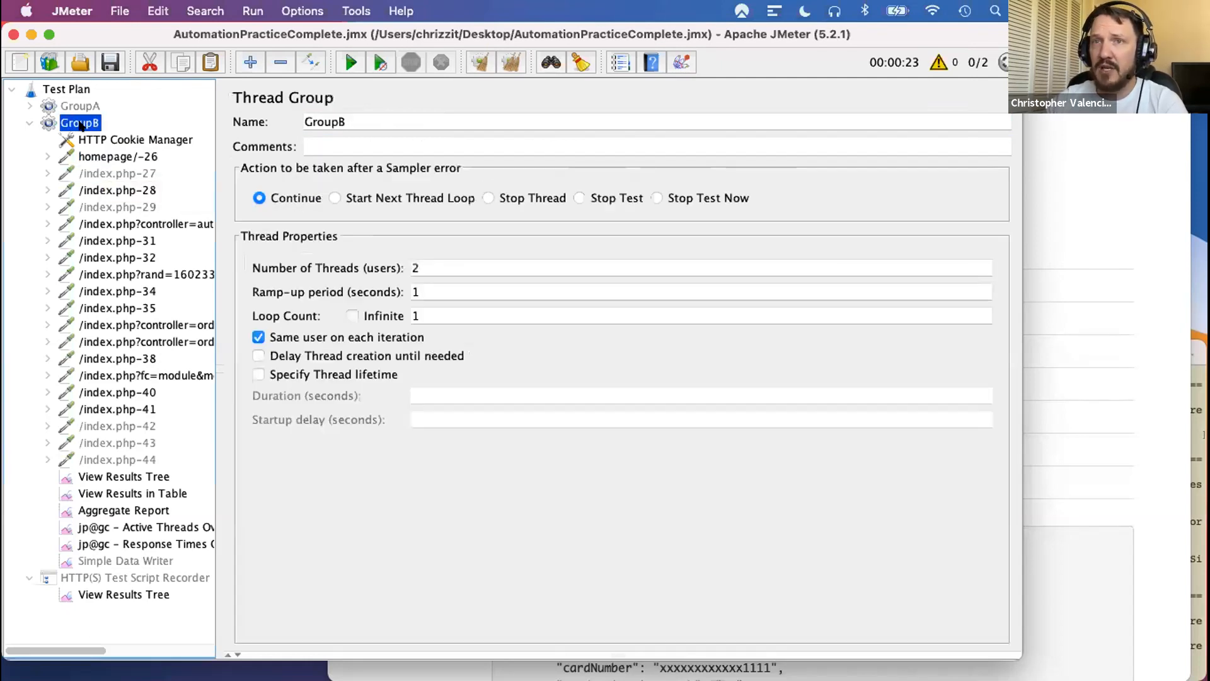
{"action": "right_click", "coordinate": [81, 124]}
{"action": "mouse_move", "coordinate": [123, 139]}
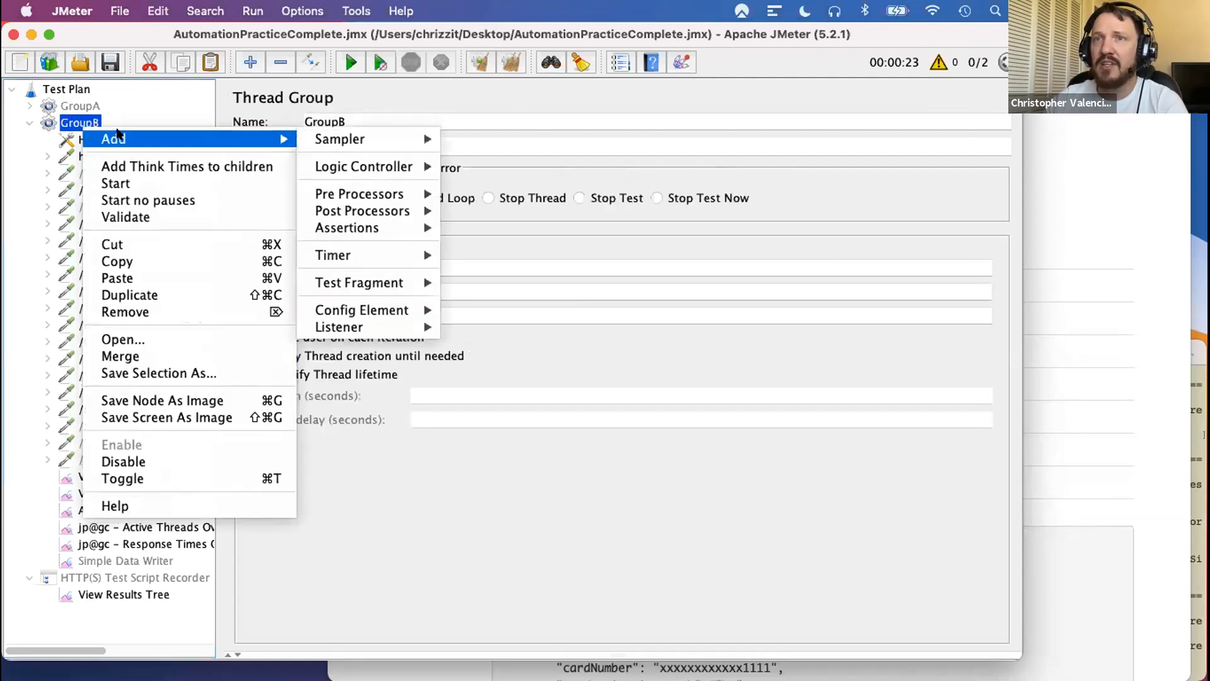
{"action": "mouse_move", "coordinate": [380, 167]}
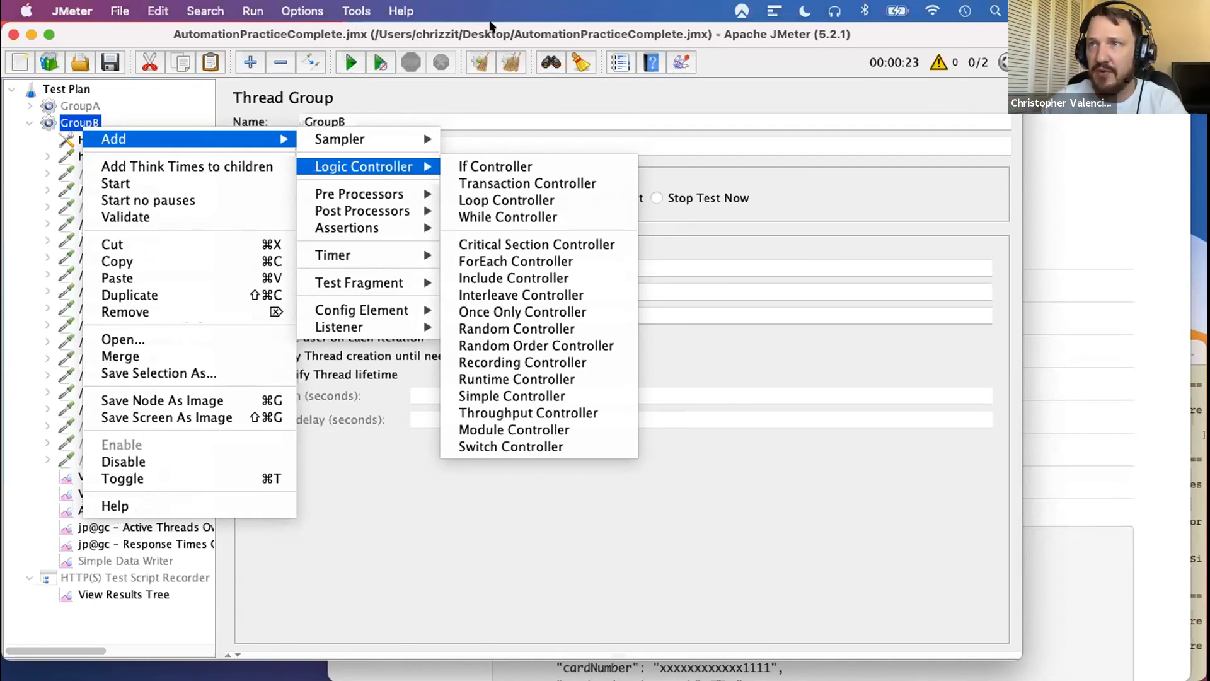
{"action": "left_click", "coordinate": [490, 24]}
- Examine which GroupB requests belong together, covering /index.php-32 through /index.php-38 and /index.php-28 through /index.php-31
{"action": "left_click", "coordinate": [117, 255]}
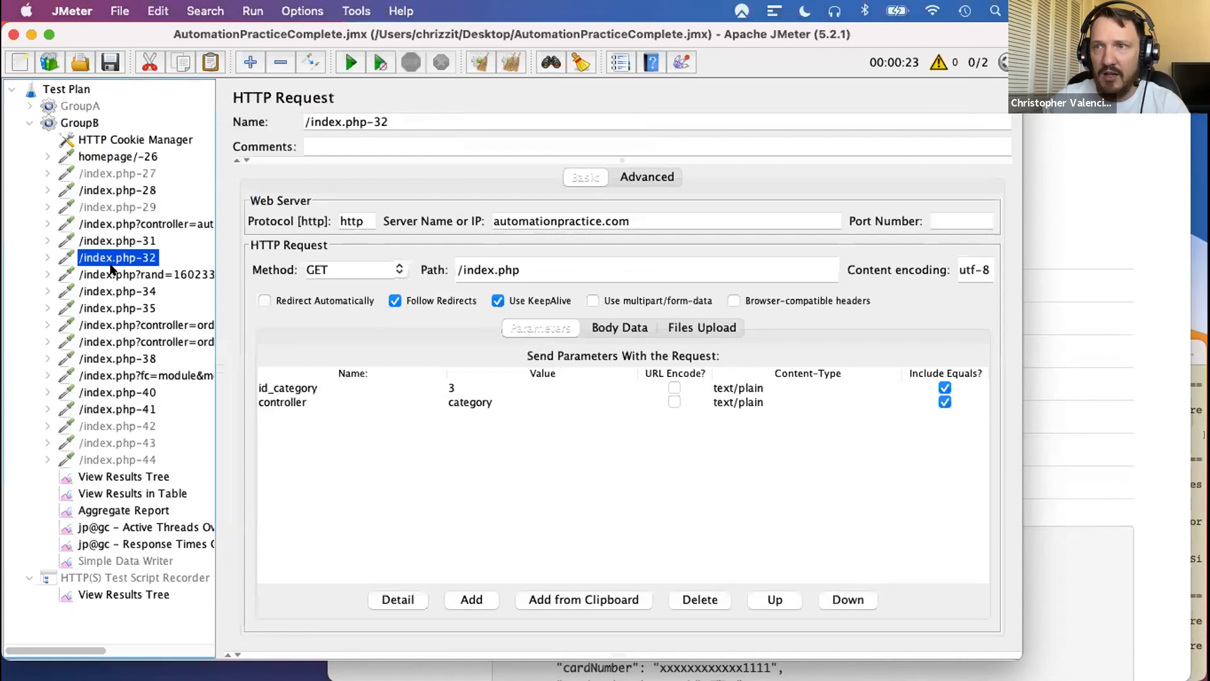
{"action": "left_click", "coordinate": [111, 241]}
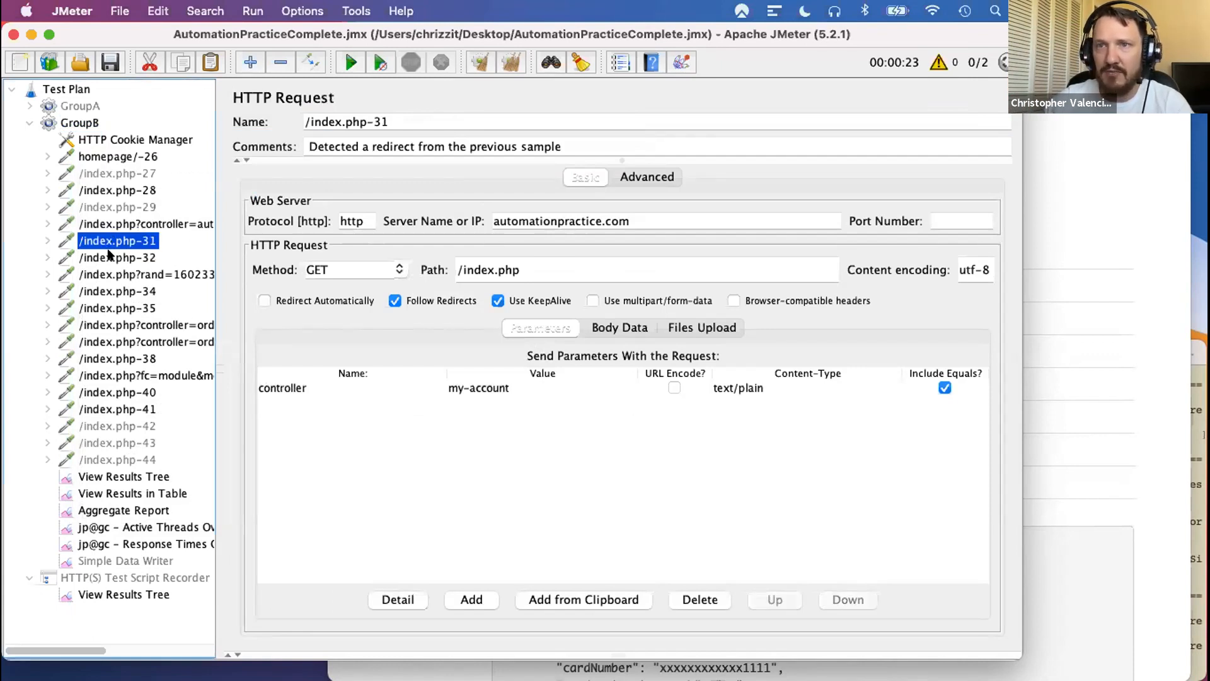
{"action": "left_click", "coordinate": [111, 256]}
{"action": "left_click", "coordinate": [120, 358], "text": "shift"}
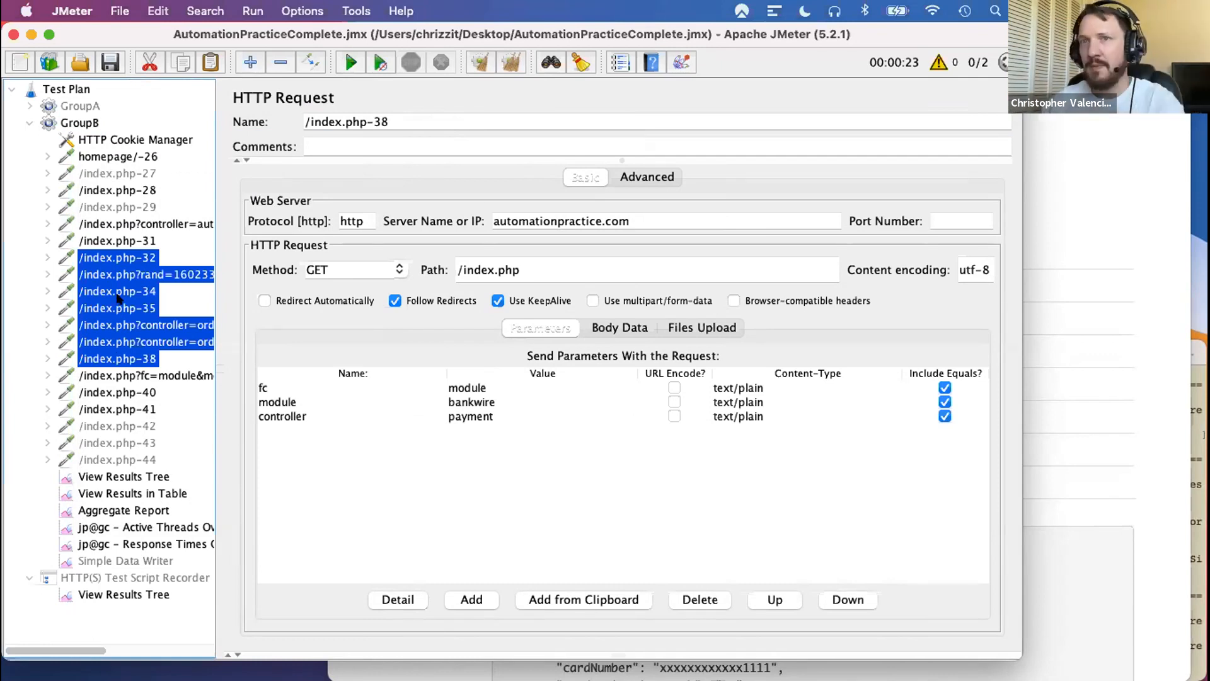
{"action": "left_click", "coordinate": [110, 190]}
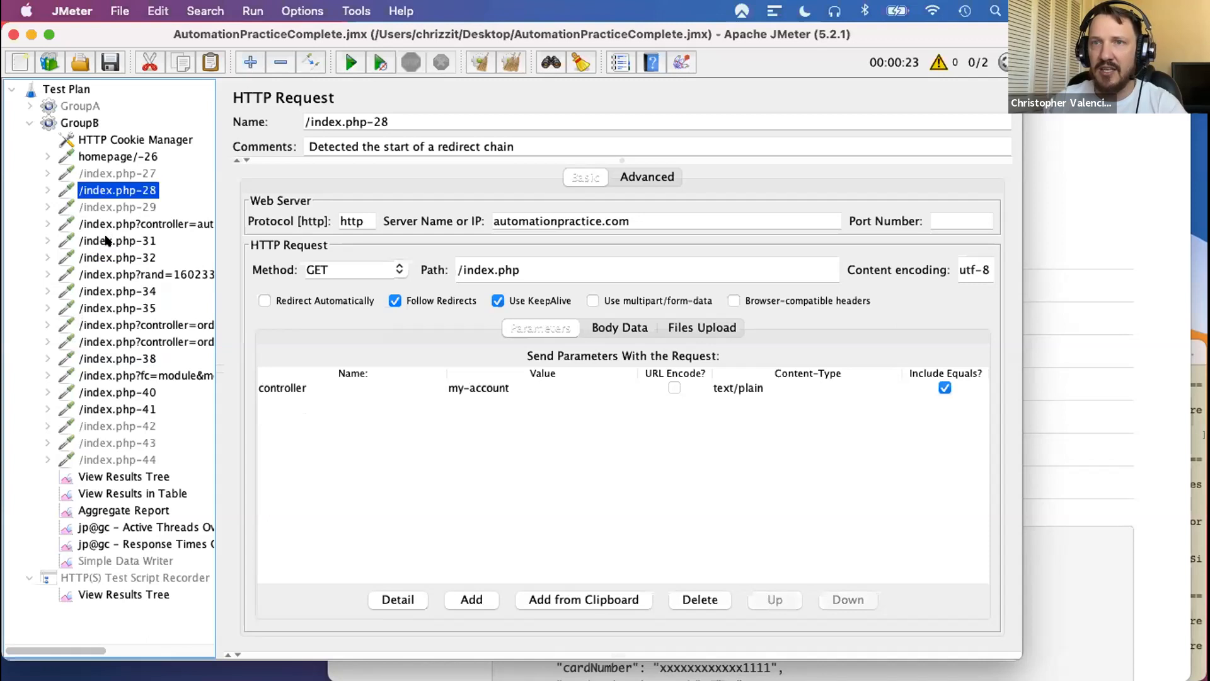
{"action": "left_click", "coordinate": [107, 241], "text": "shift"}
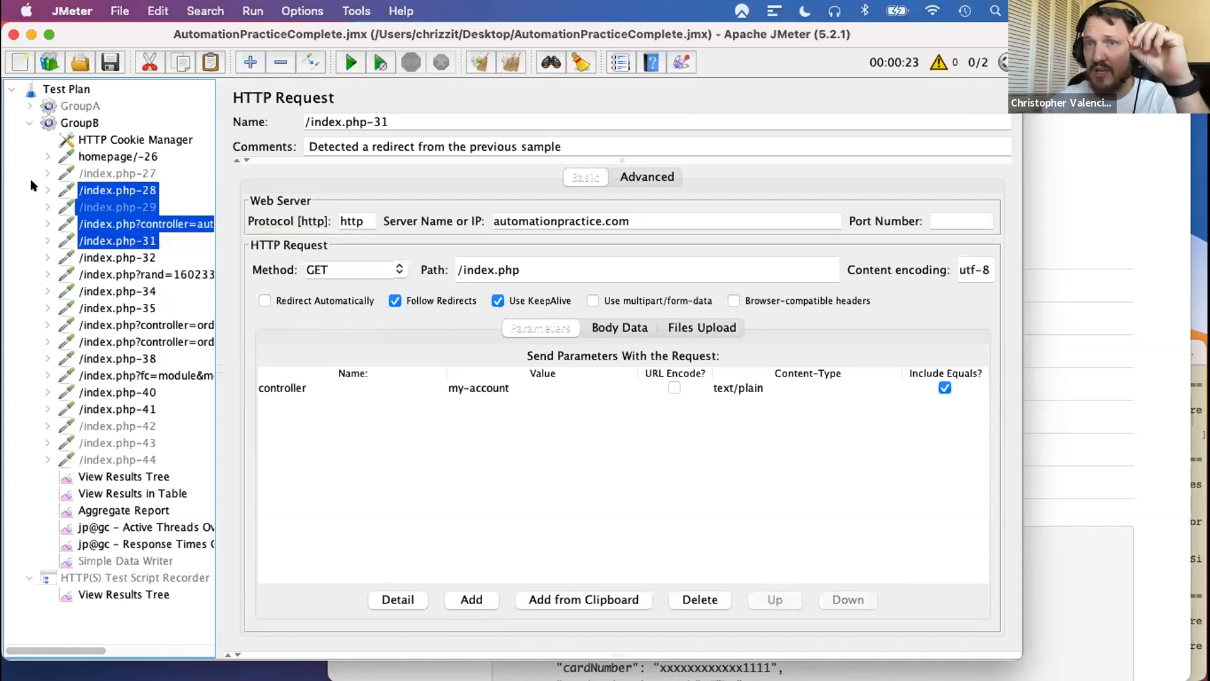
- Add a Simple Controller to GroupB and move it above the HTTP Cookie Manager as the group's first element
{"action": "left_click", "coordinate": [79, 122]}
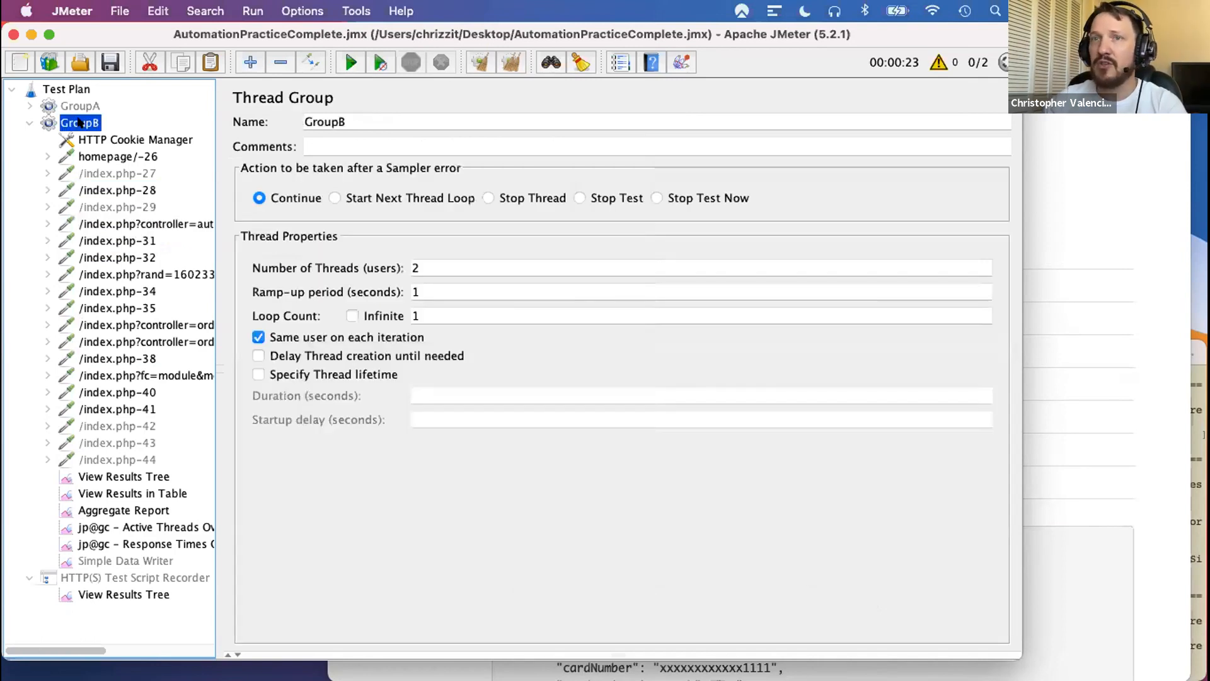
{"action": "right_click", "coordinate": [79, 123]}
{"action": "mouse_move", "coordinate": [234, 140]}
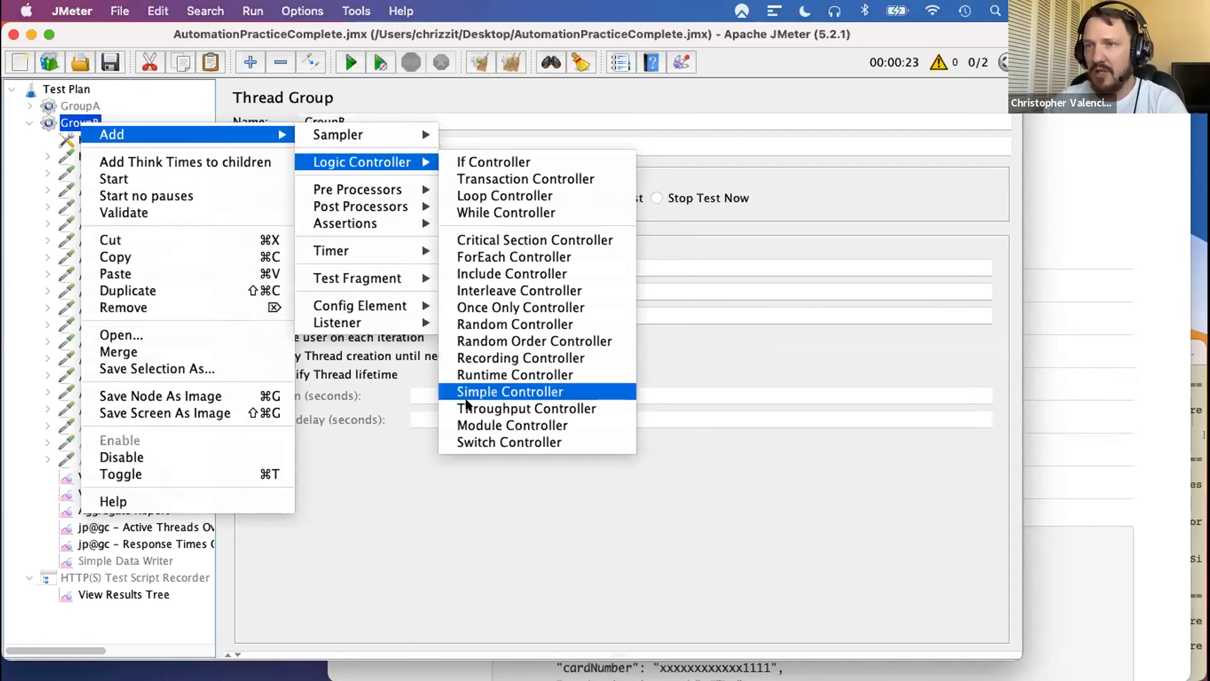
{"action": "left_click", "coordinate": [485, 392]}
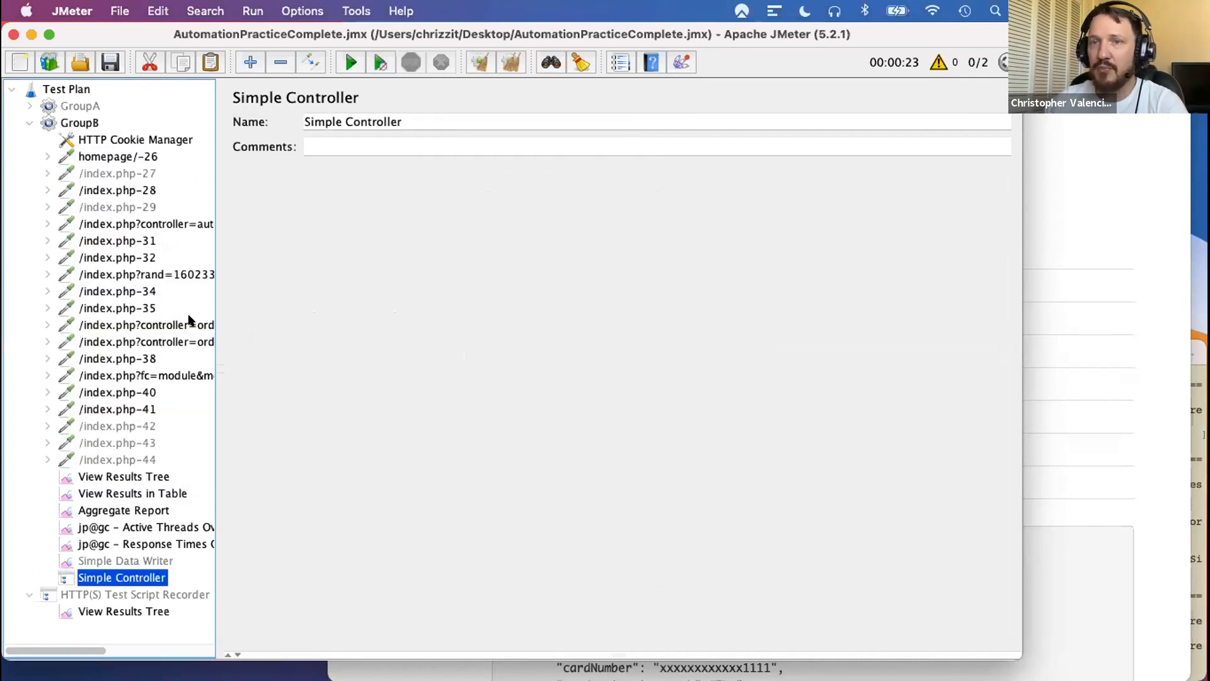
{"action": "left_click_drag", "start_coordinate": [107, 580], "coordinate": [63, 130]}
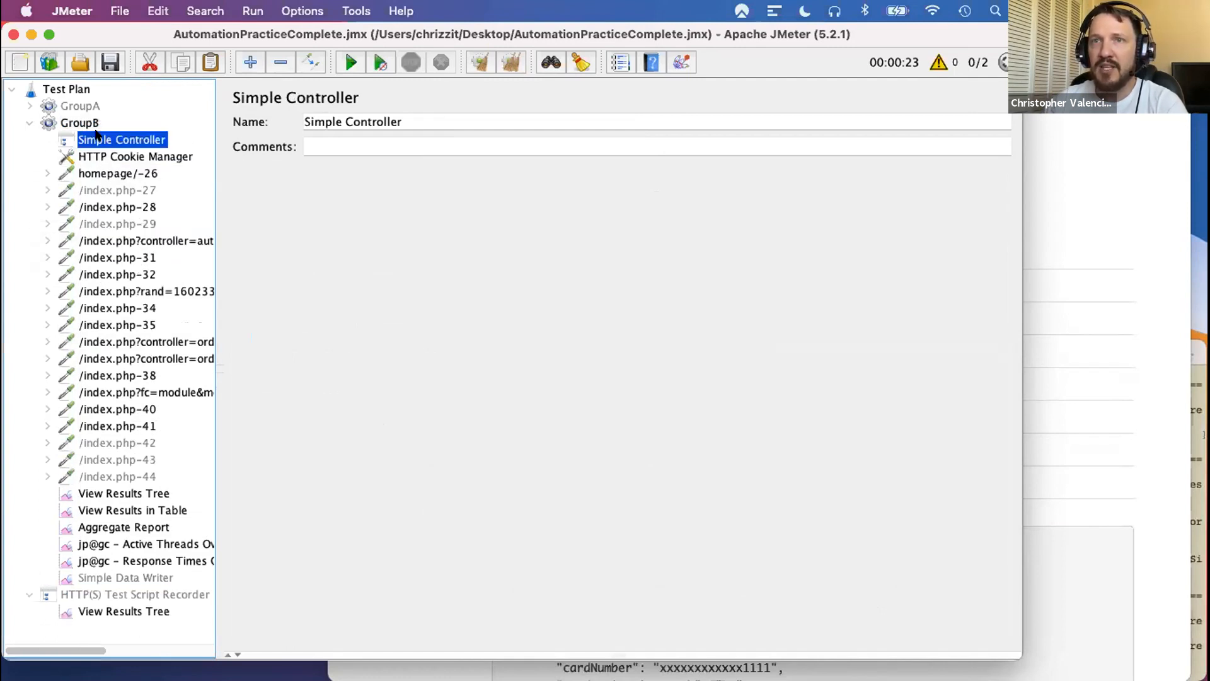
- Move the consecutive requests /index.php-31 through /index.php-35 into the Simple Controller
{"action": "left_click", "coordinate": [108, 258]}
{"action": "left_click", "coordinate": [108, 325], "text": "shift"}
{"action": "left_click_drag", "start_coordinate": [109, 325], "coordinate": [106, 140]}
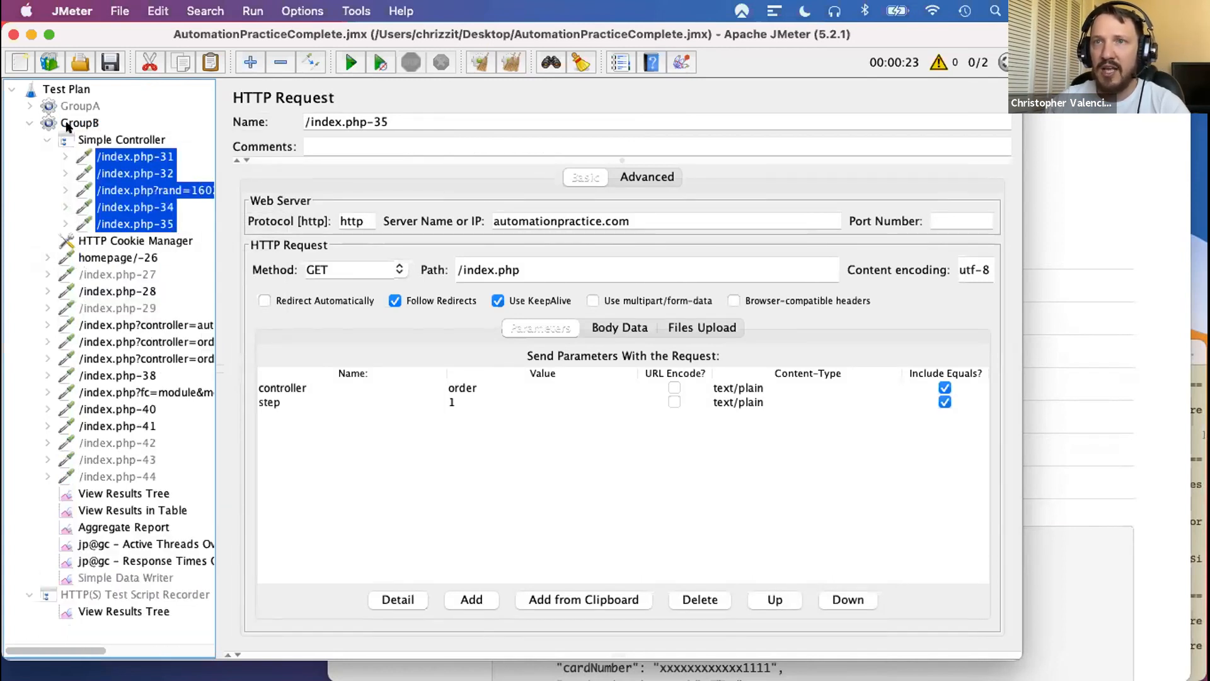
- Rename the Simple Controller as Purchase Process and collapse it in the test plan tree
{"action": "left_click", "coordinate": [94, 140]}
{"action": "left_click", "coordinate": [475, 122]}
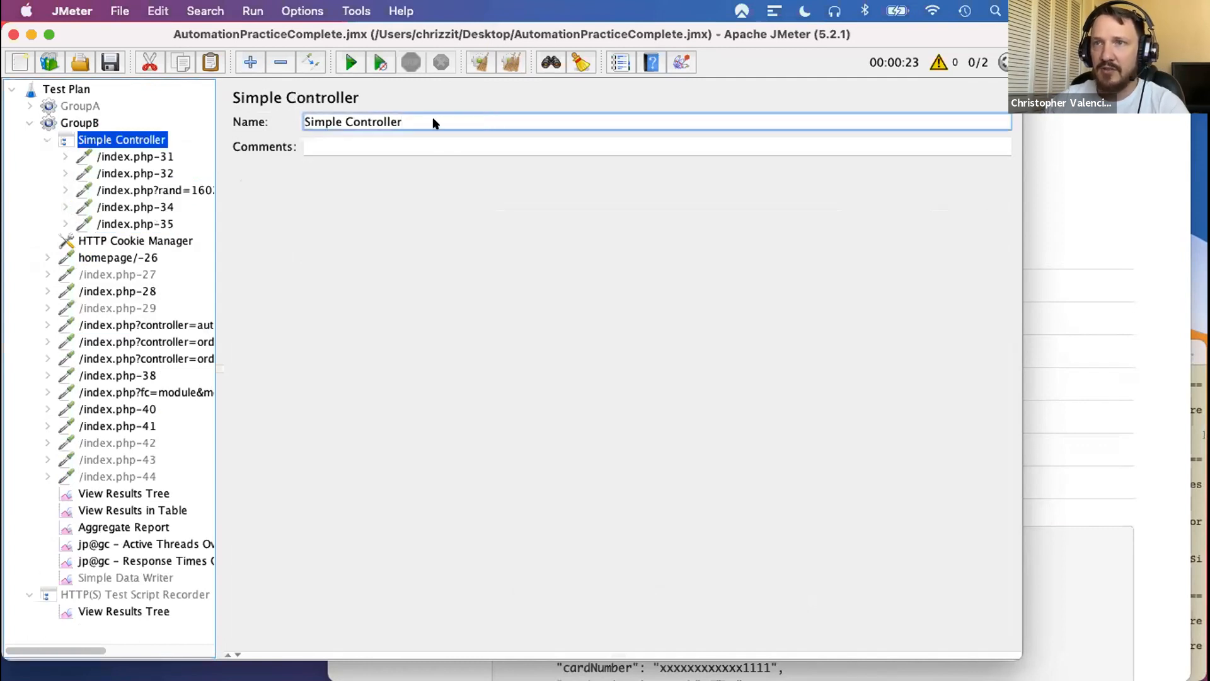
{"action": "left_click_drag", "start_coordinate": [433, 121], "coordinate": [293, 123]}
{"action": "type", "text": "Purchas"}
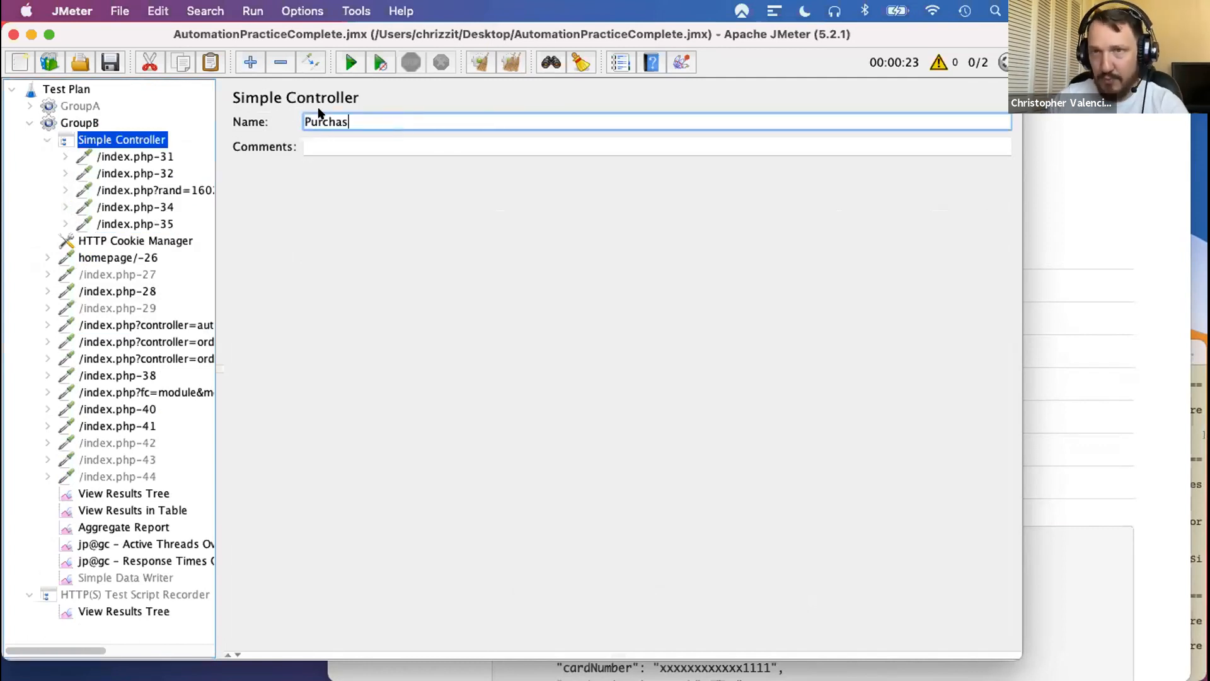
{"action": "type", "text": "e Process"}
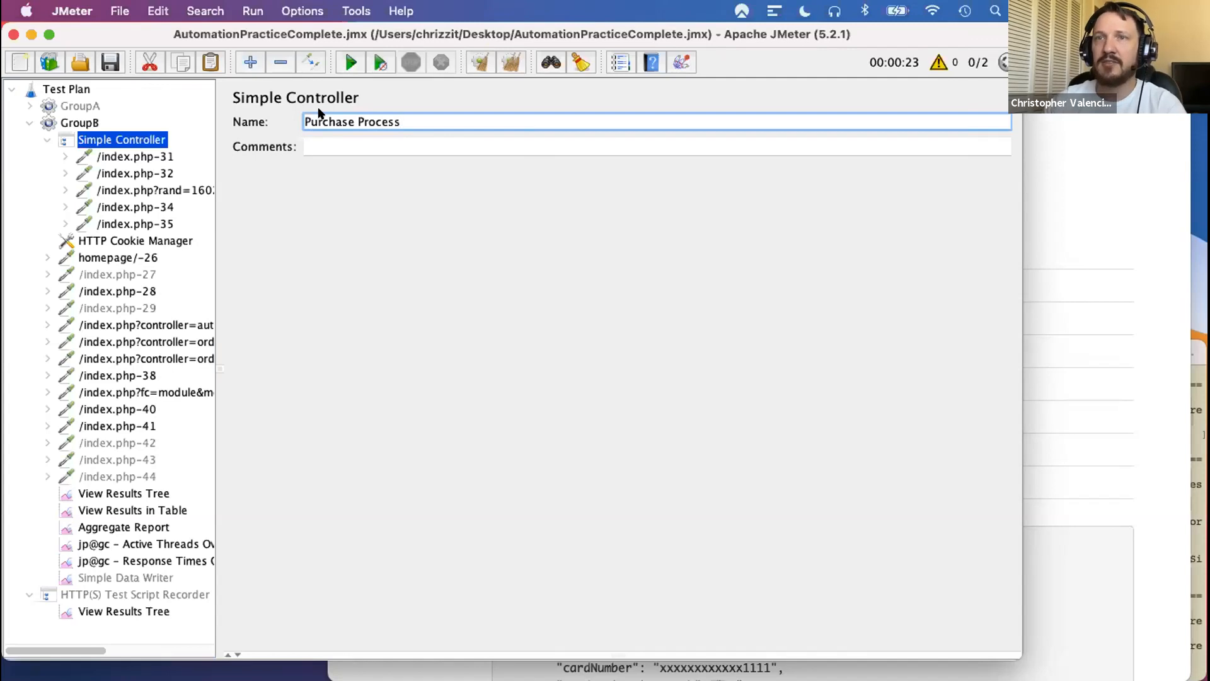
{"action": "left_click", "coordinate": [90, 155]}
{"action": "left_click", "coordinate": [37, 136]}
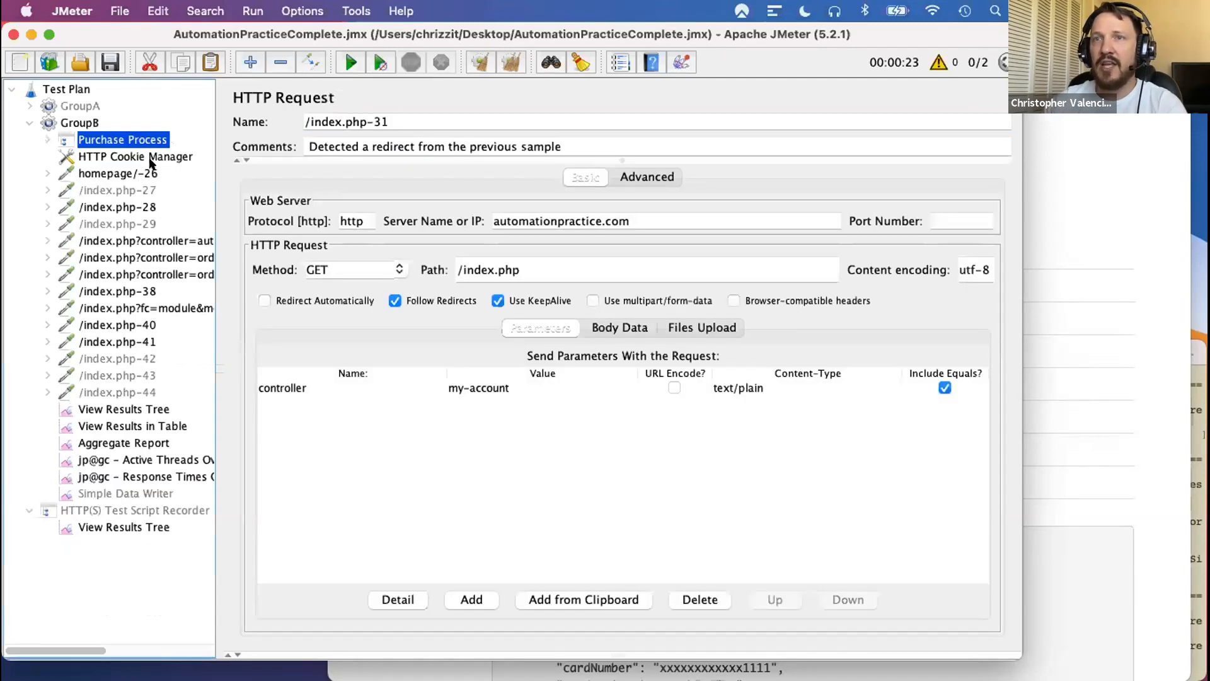
- Review the requests grouped under Purchase Process alongside the homepage/-26 request
{"action": "left_click", "coordinate": [39, 135]}
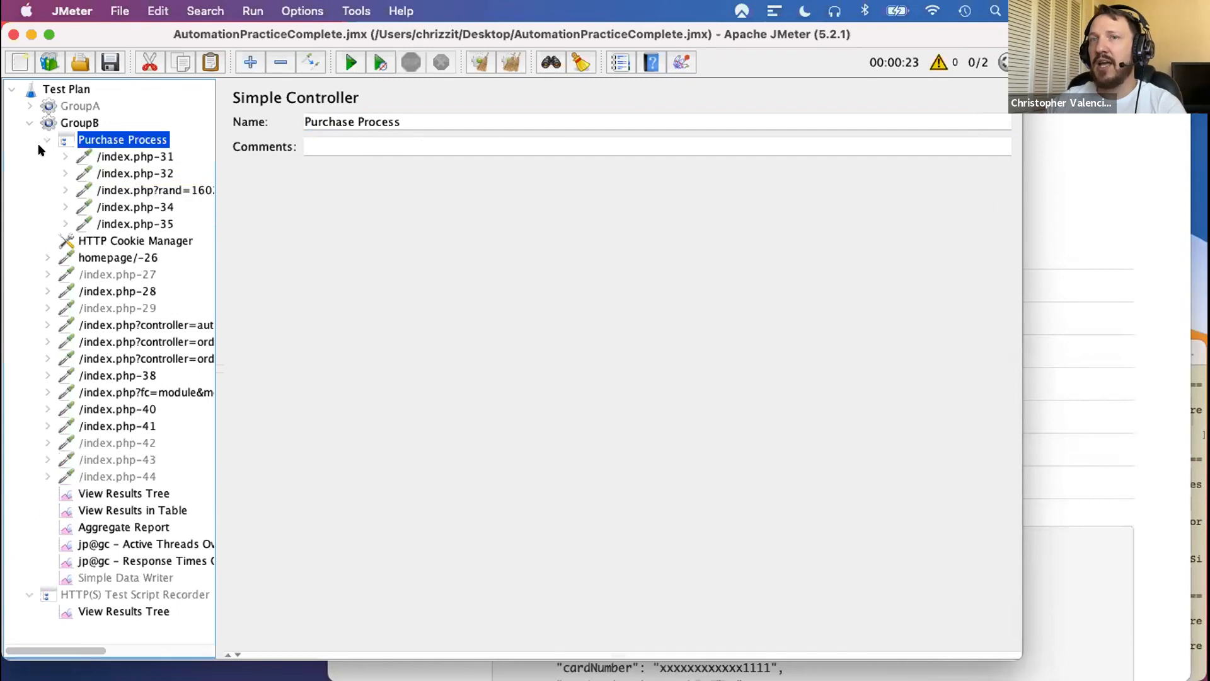
{"action": "left_click", "coordinate": [89, 260]}
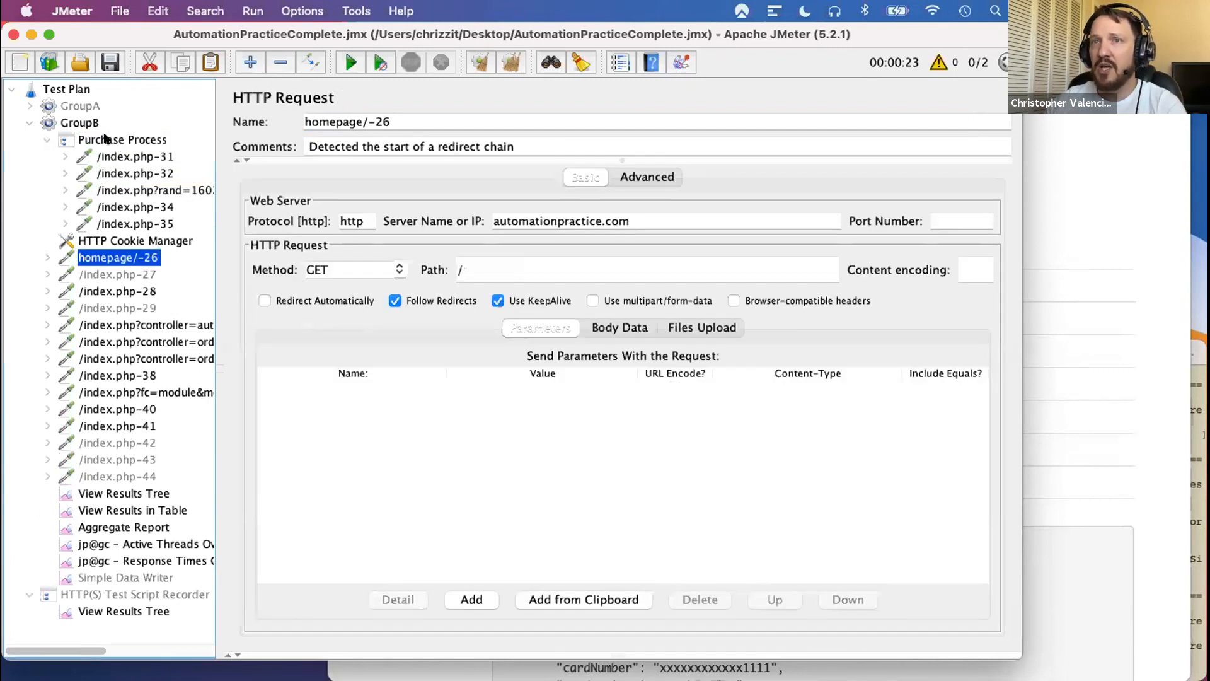
{"action": "left_click", "coordinate": [105, 137]}
{"action": "left_click", "coordinate": [47, 139]}
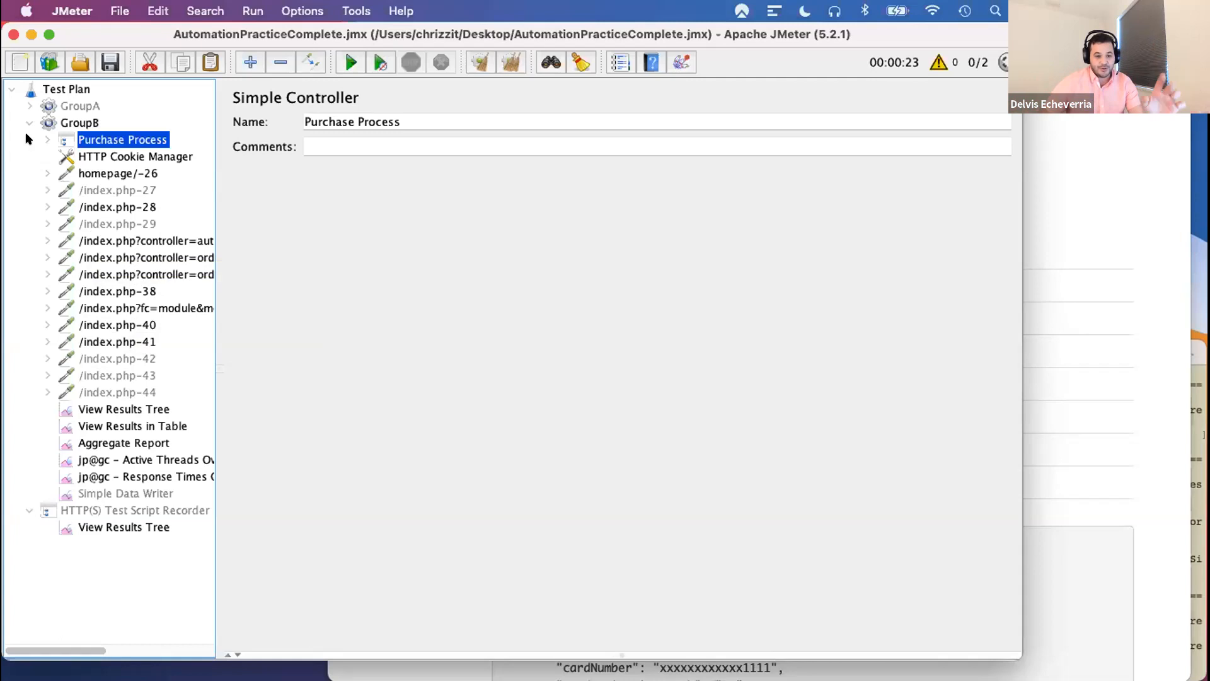
{"action": "left_click", "coordinate": [26, 106]}
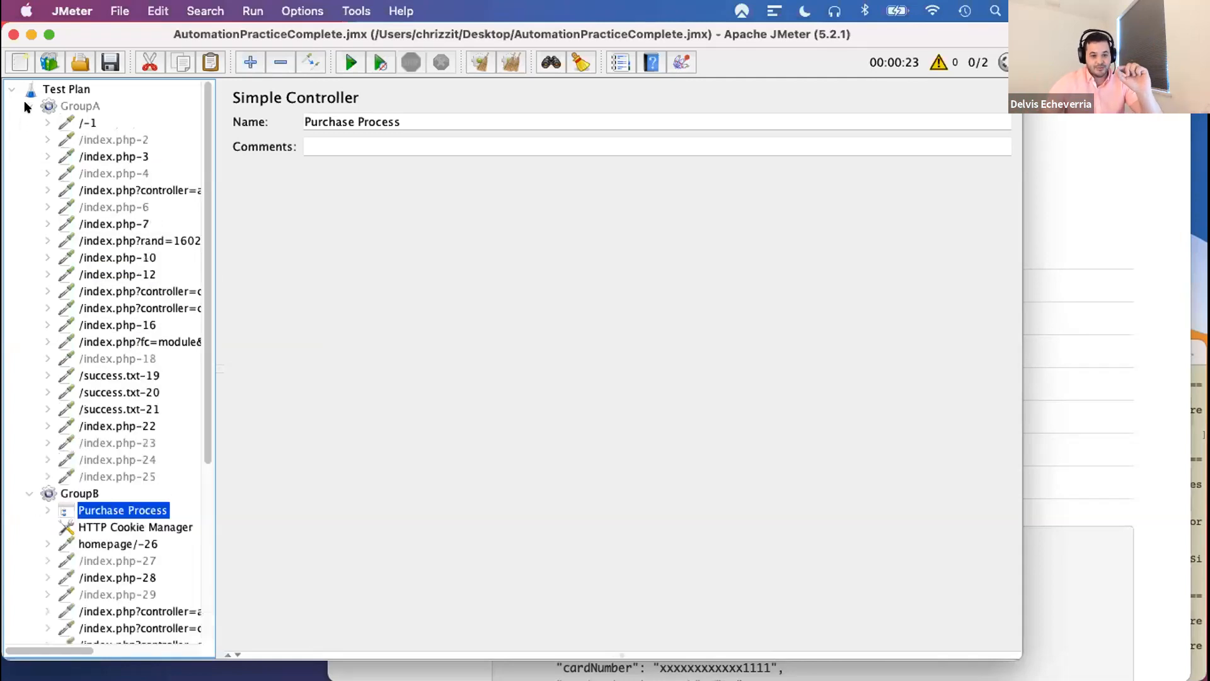
{"action": "left_click", "coordinate": [26, 106]}
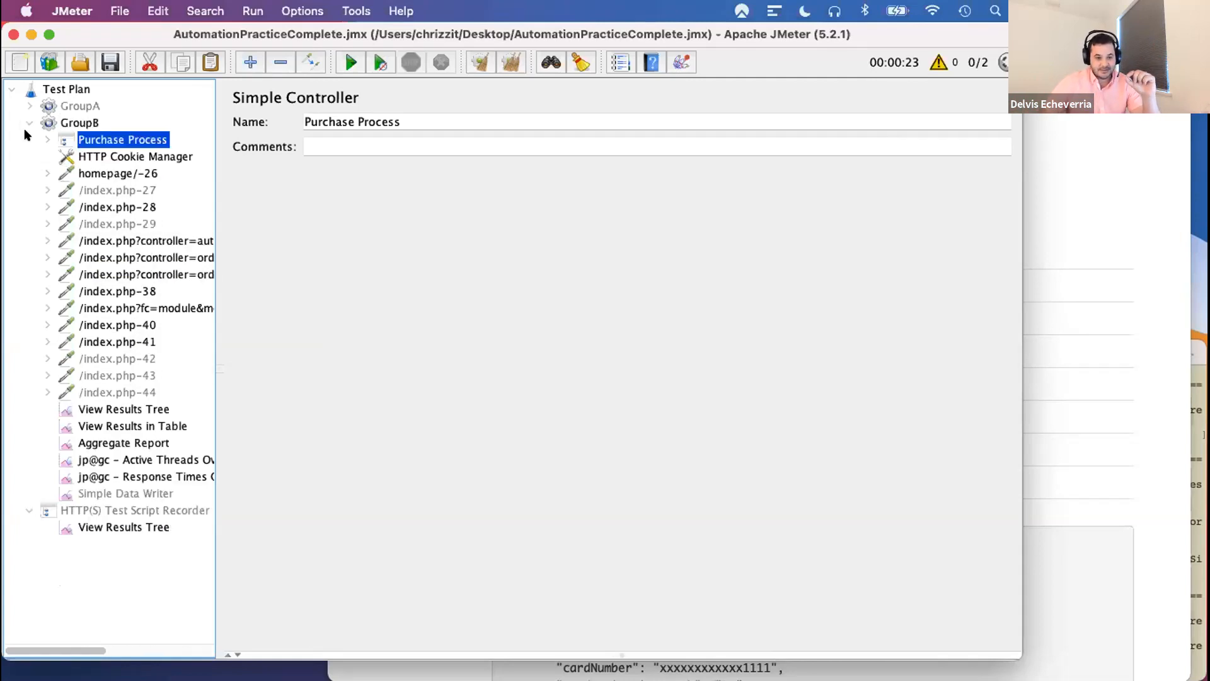
{"action": "left_click", "coordinate": [26, 123]}
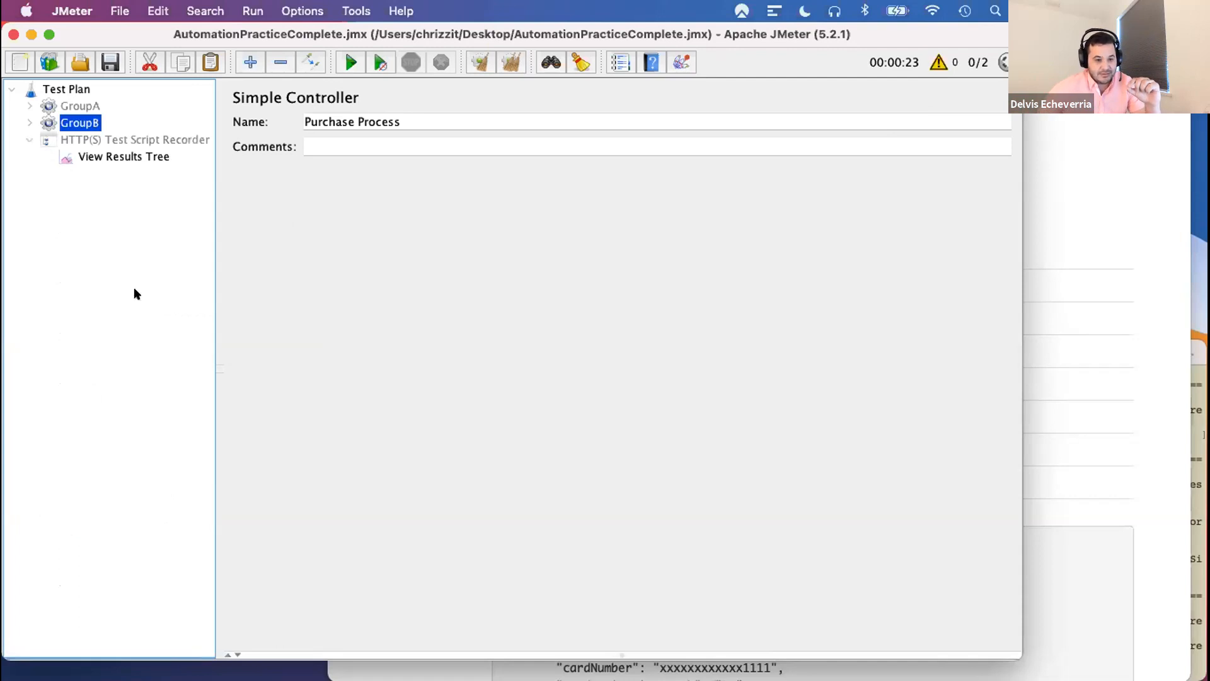
- Start a new empty test plan without saving the changes to the current one
{"action": "left_click", "coordinate": [40, 123]}
{"action": "left_click", "coordinate": [23, 63]}
{"action": "left_click", "coordinate": [701, 388]}
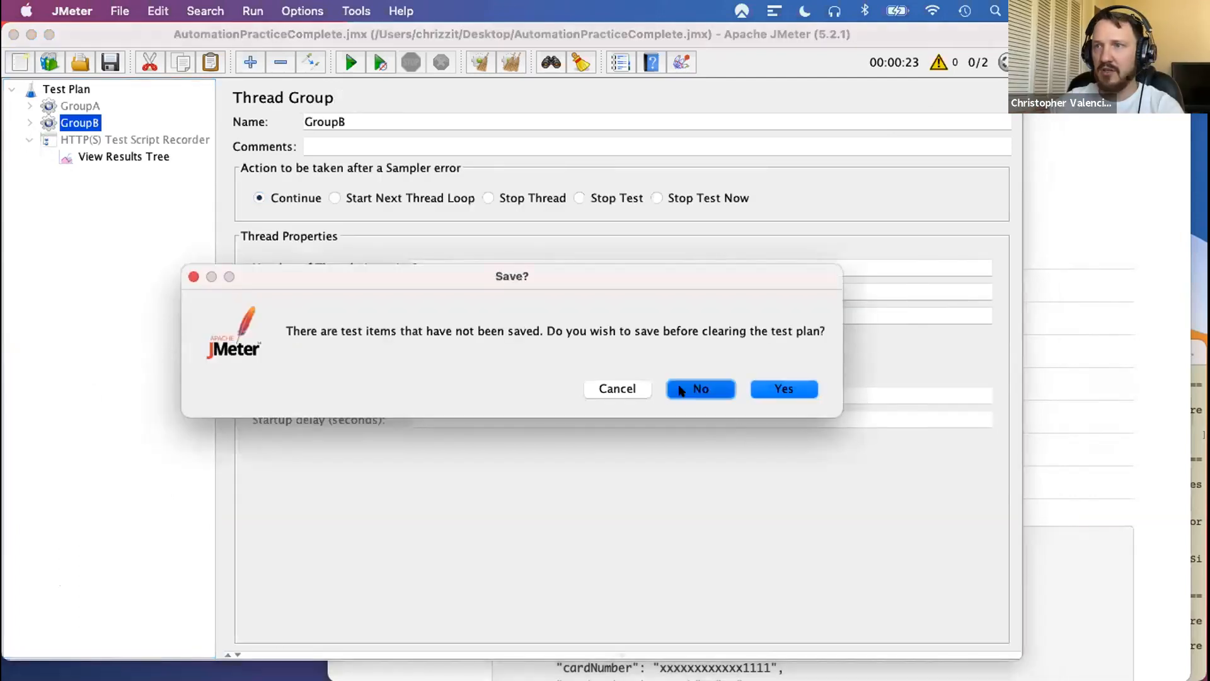
- Add a Thread Group and an HTTP(S) Test Script Recorder to the test plan
{"action": "right_click", "coordinate": [51, 99]}
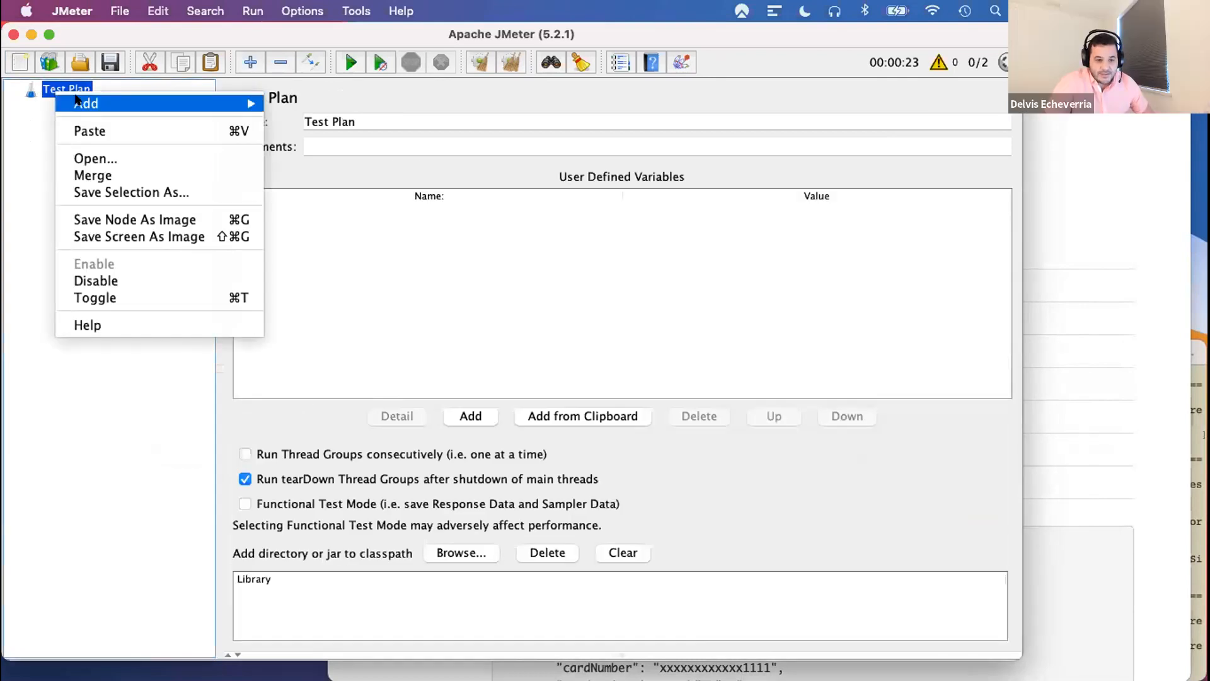
{"action": "mouse_move", "coordinate": [86, 103]}
{"action": "mouse_move", "coordinate": [329, 103]}
{"action": "left_click", "coordinate": [481, 105]}
{"action": "right_click", "coordinate": [54, 90]}
{"action": "mouse_move", "coordinate": [128, 105]}
{"action": "mouse_move", "coordinate": [348, 277]}
{"action": "left_click", "coordinate": [489, 298]}
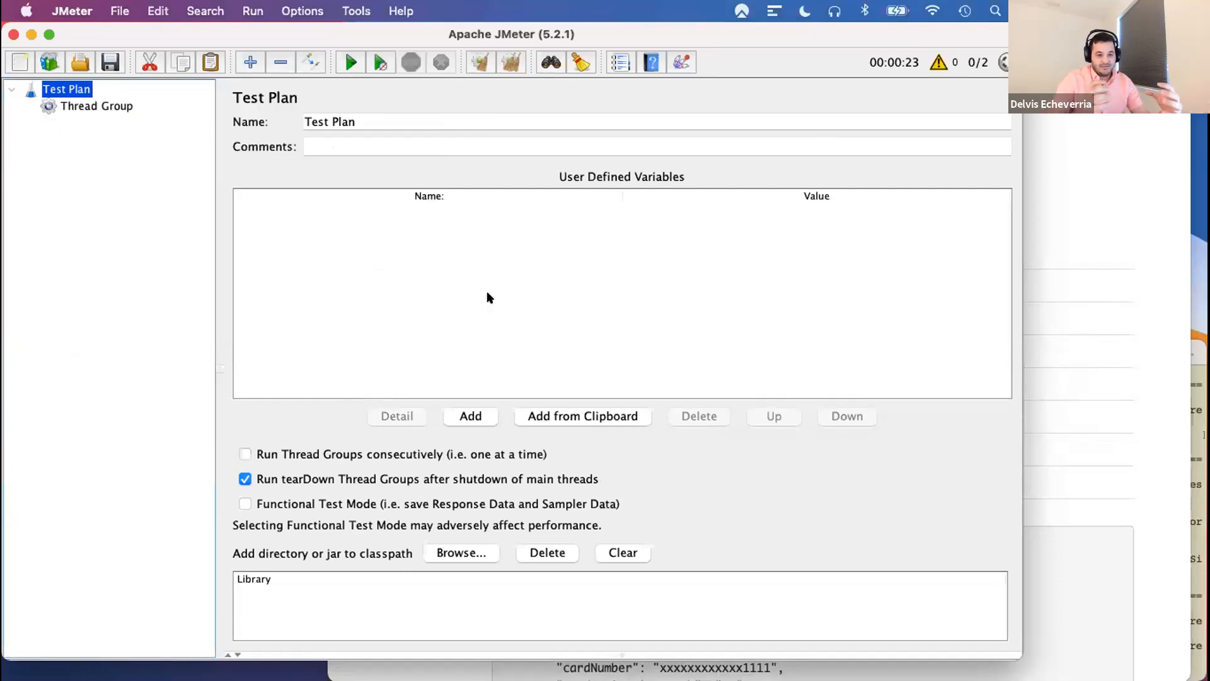
- Set the recorder's target controller to Test Plan > Thread Group and start recording, acknowledging the root CA certificate notice
{"action": "left_click", "coordinate": [424, 337]}
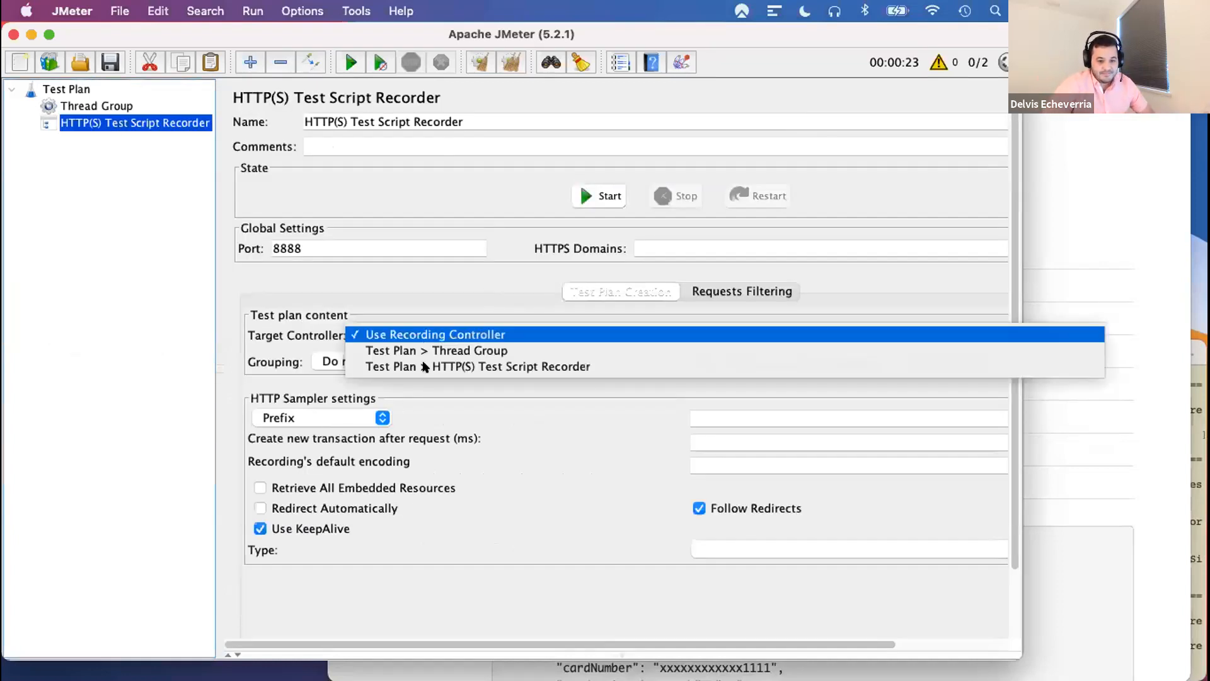
{"action": "left_click", "coordinate": [424, 352]}
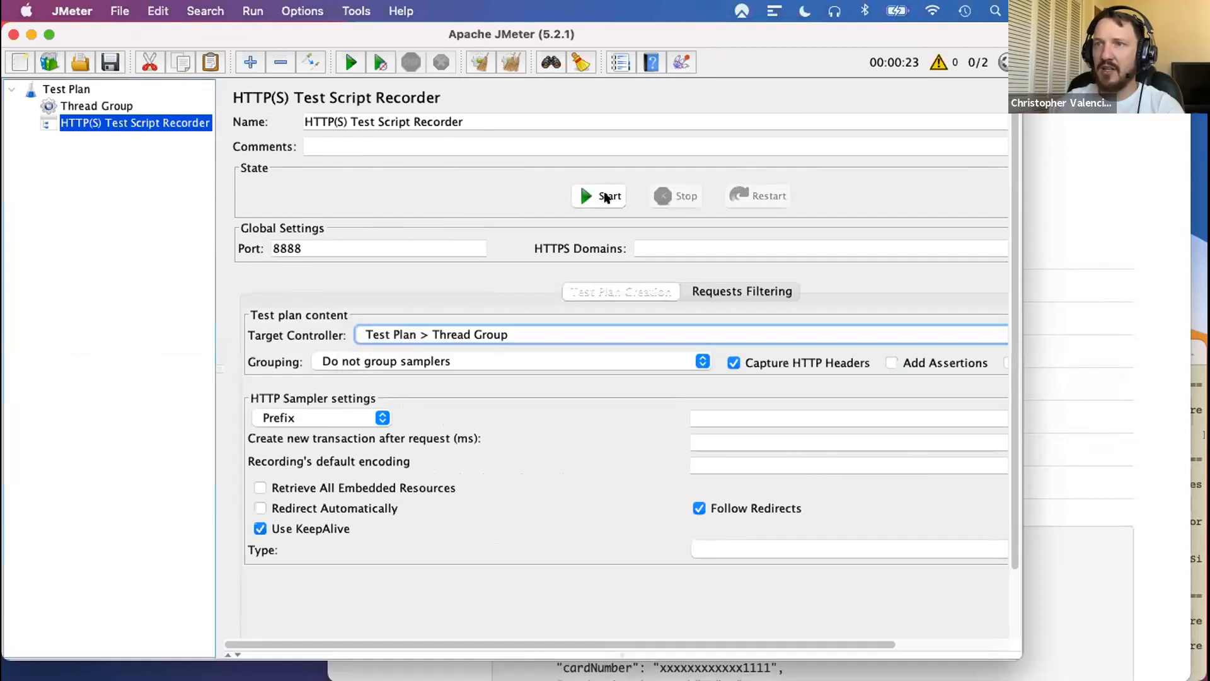
{"action": "left_click", "coordinate": [594, 196]}
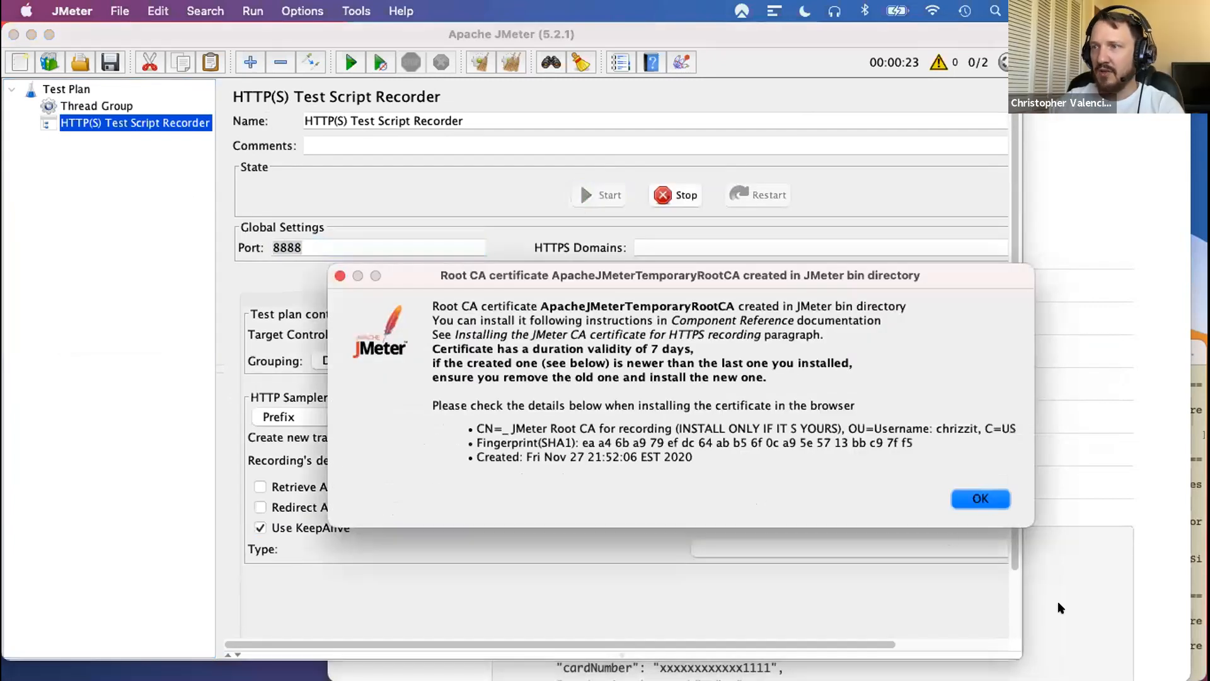
{"action": "left_click", "coordinate": [984, 497]}
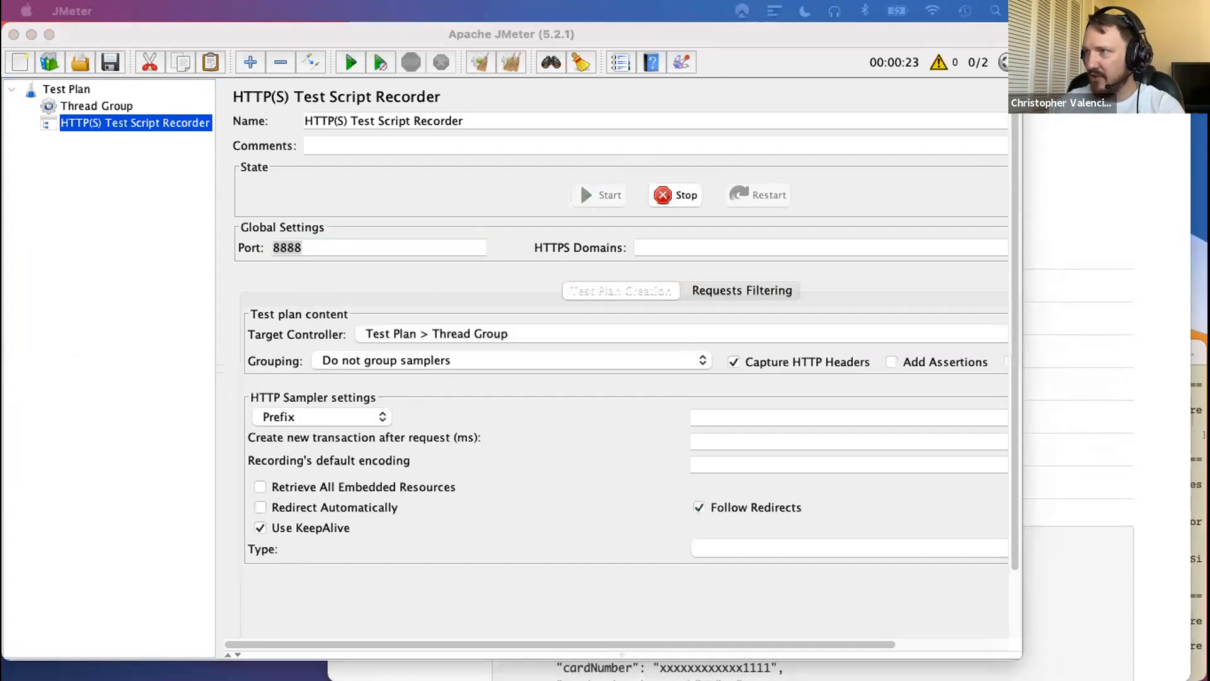
- Set the sampler prefix to Homepage in the Recorder: Transactions Control window, moved clear of the recorder settings
{"action": "left_click_drag", "start_coordinate": [704, 214], "coordinate": [430, 389]}
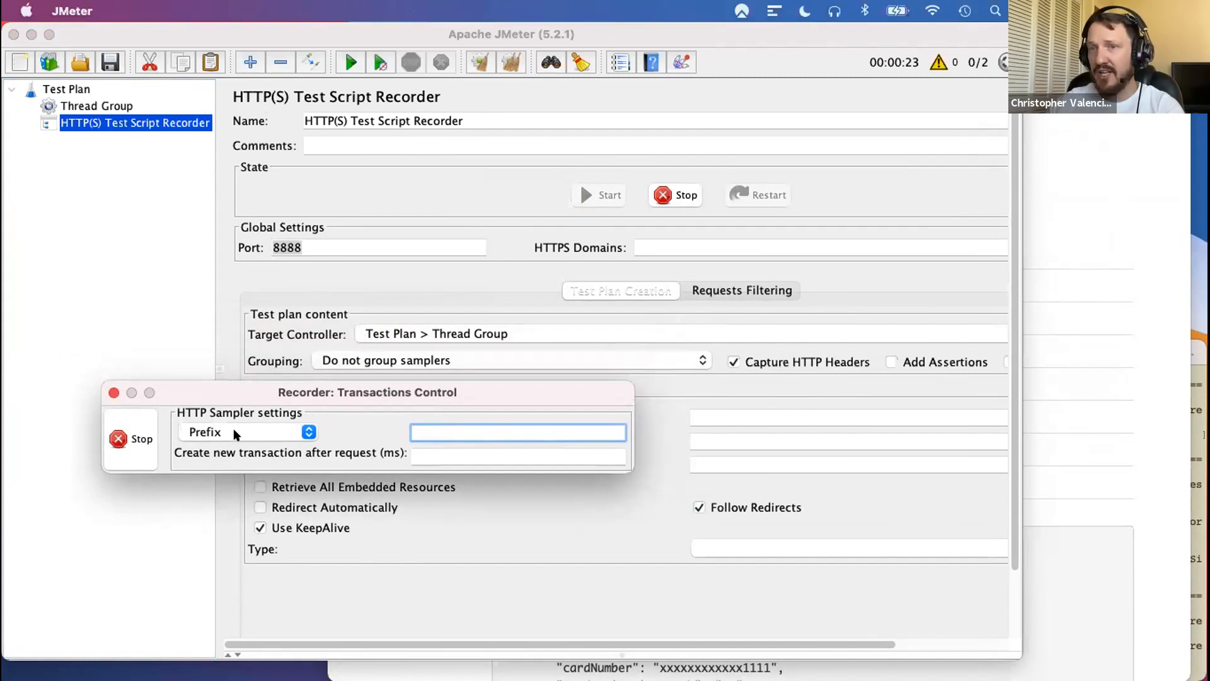
{"action": "left_click_drag", "start_coordinate": [470, 388], "coordinate": [725, 505]}
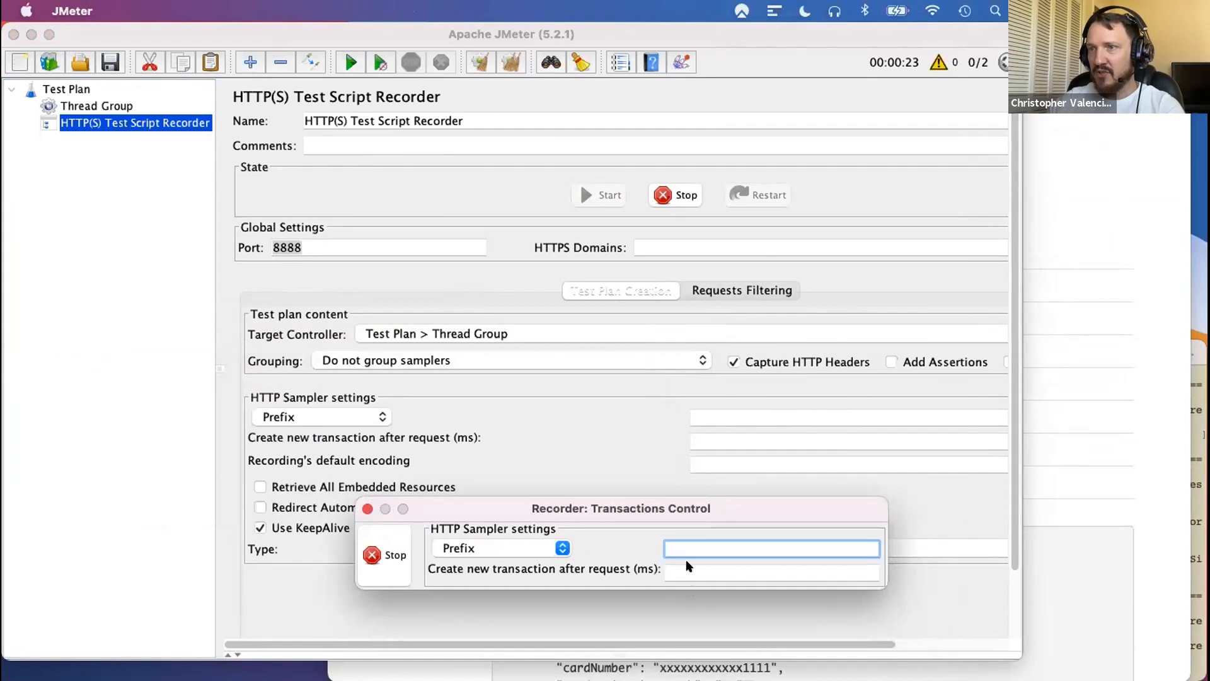
{"action": "type", "text": "Homepa"}
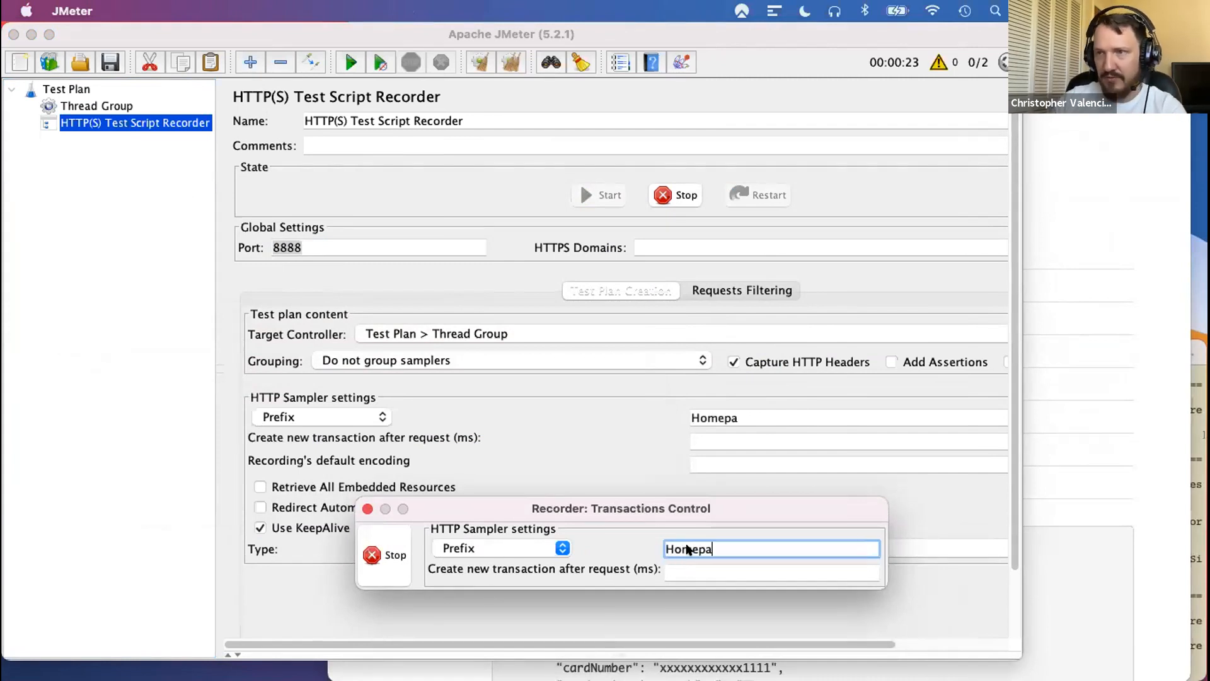
{"action": "type", "text": "ge"}
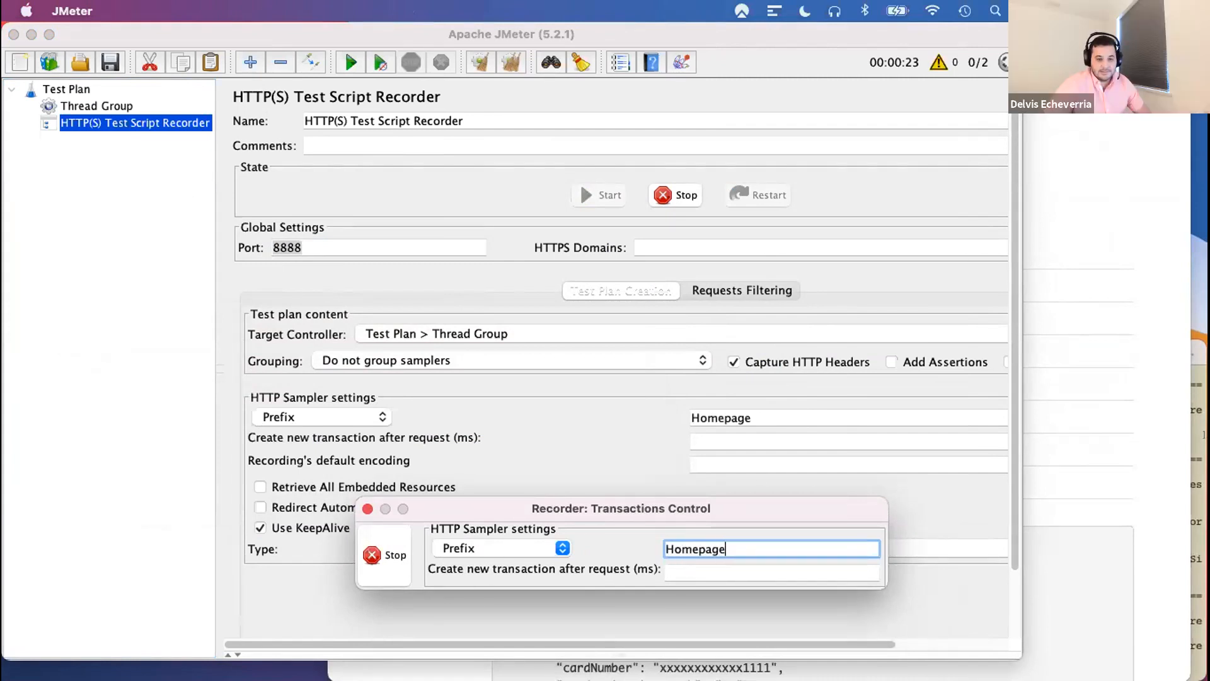
{"action": "key", "text": "super+Tab"}
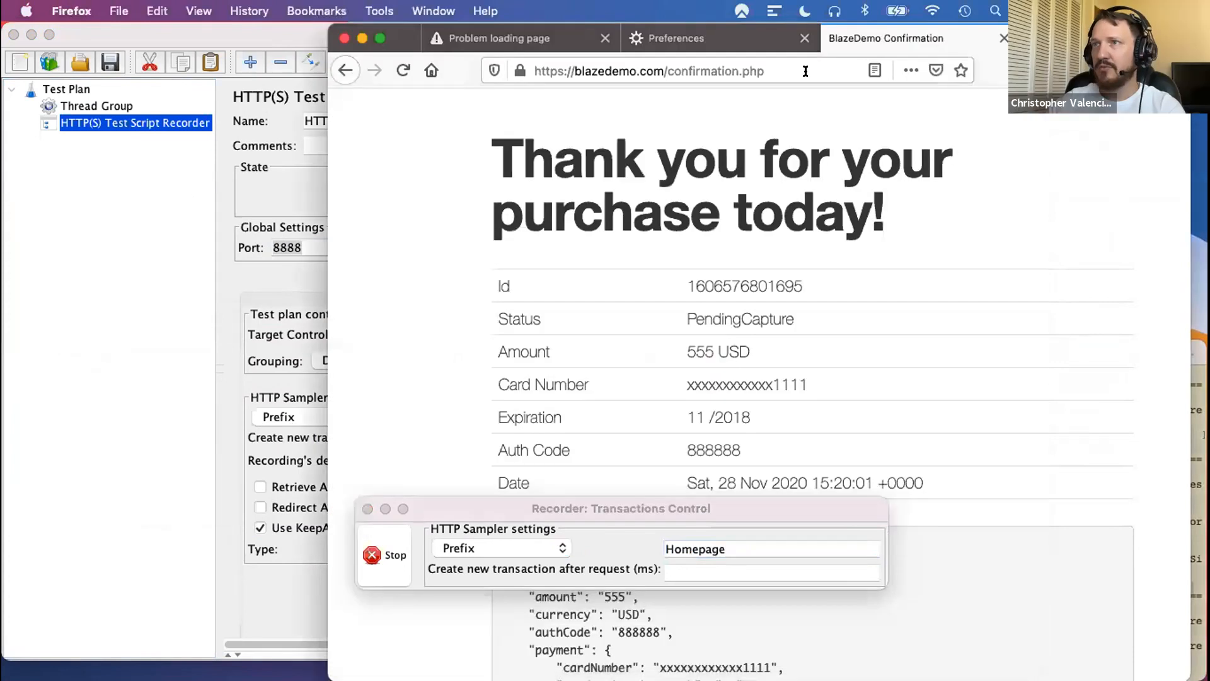
{"action": "left_click", "coordinate": [785, 68]}
{"action": "left_click", "coordinate": [785, 68]}
{"action": "type", "text": "balz"}
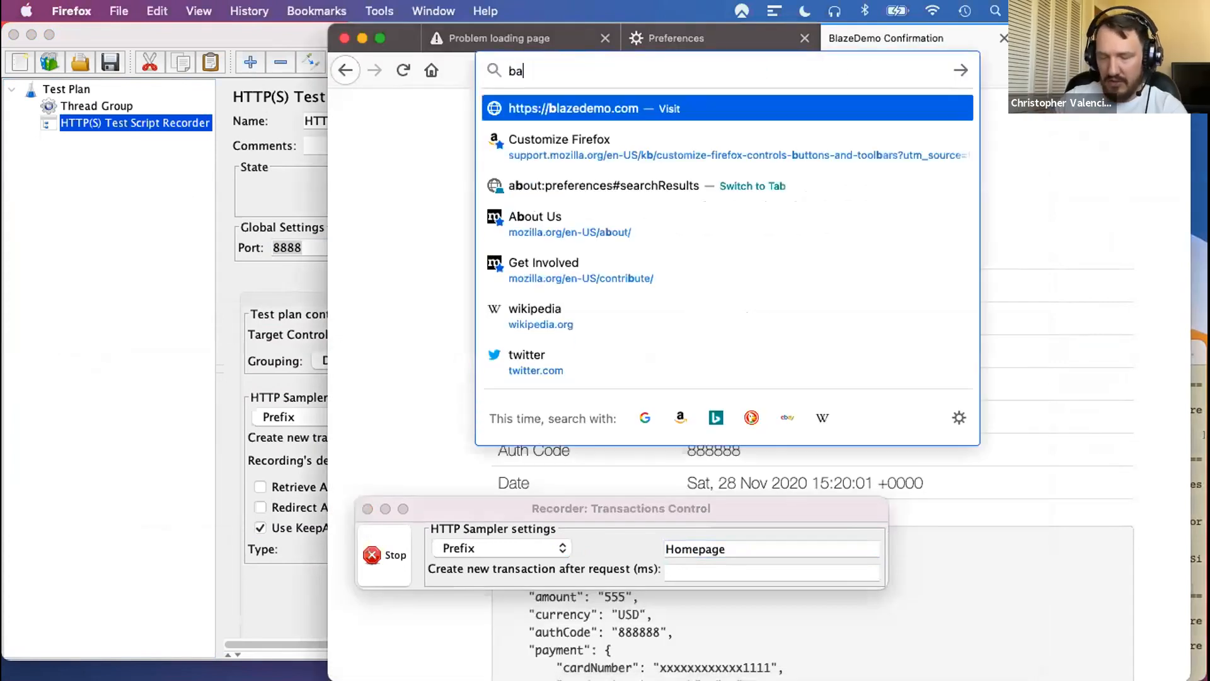
{"action": "key", "text": "BackSpace"}
{"action": "key", "text": "BackSpace"}
{"action": "key", "text": "BackSpace"}
{"action": "type", "text": "lza"}
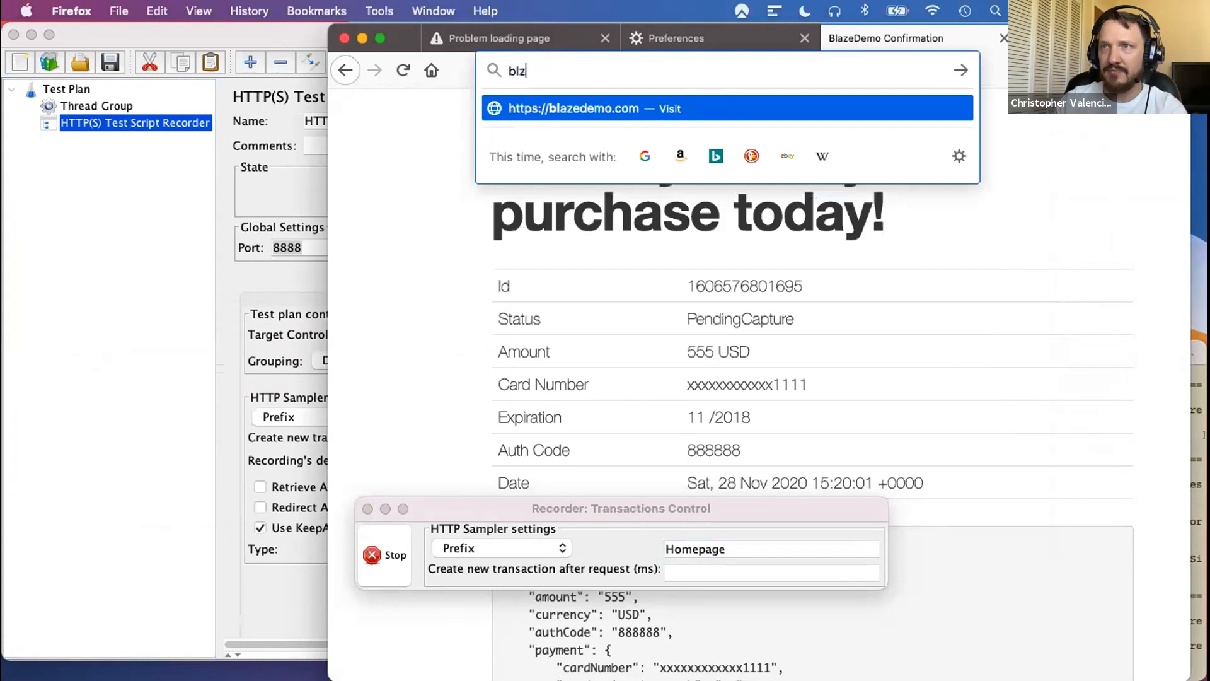
{"action": "key", "text": "BackSpace"}
{"action": "key", "text": "BackSpace"}
{"action": "type", "text": "a"}
{"action": "key", "text": "Return"}
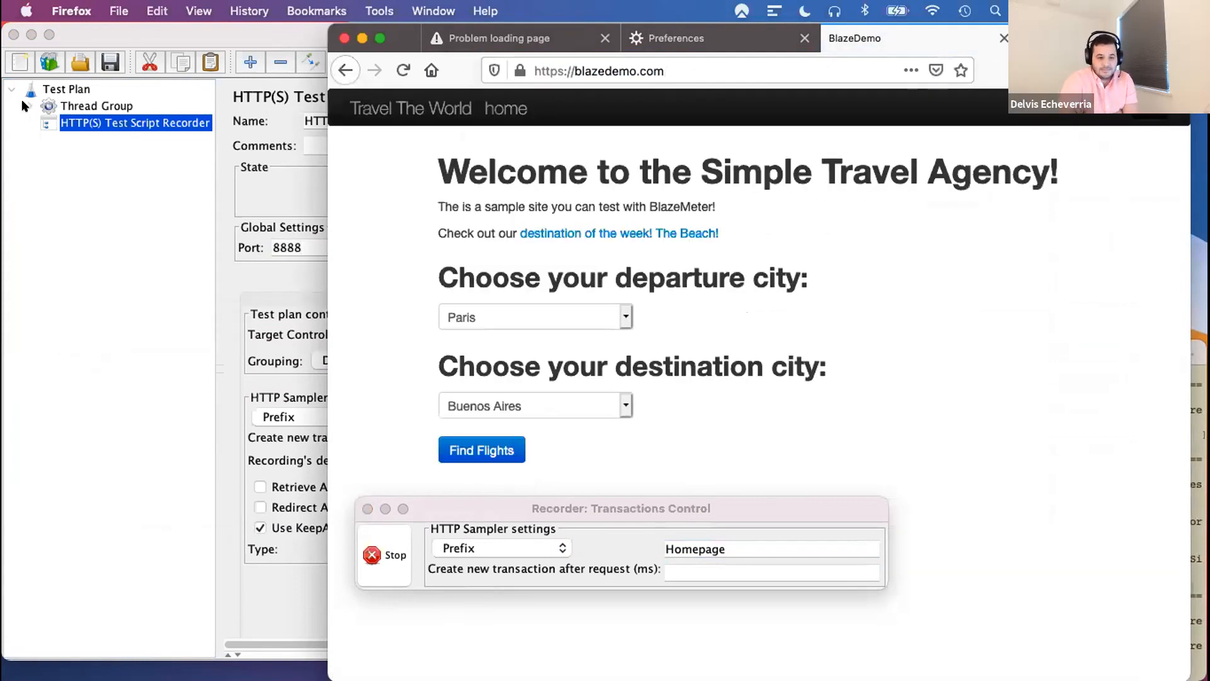
{"action": "left_click", "coordinate": [24, 106]}
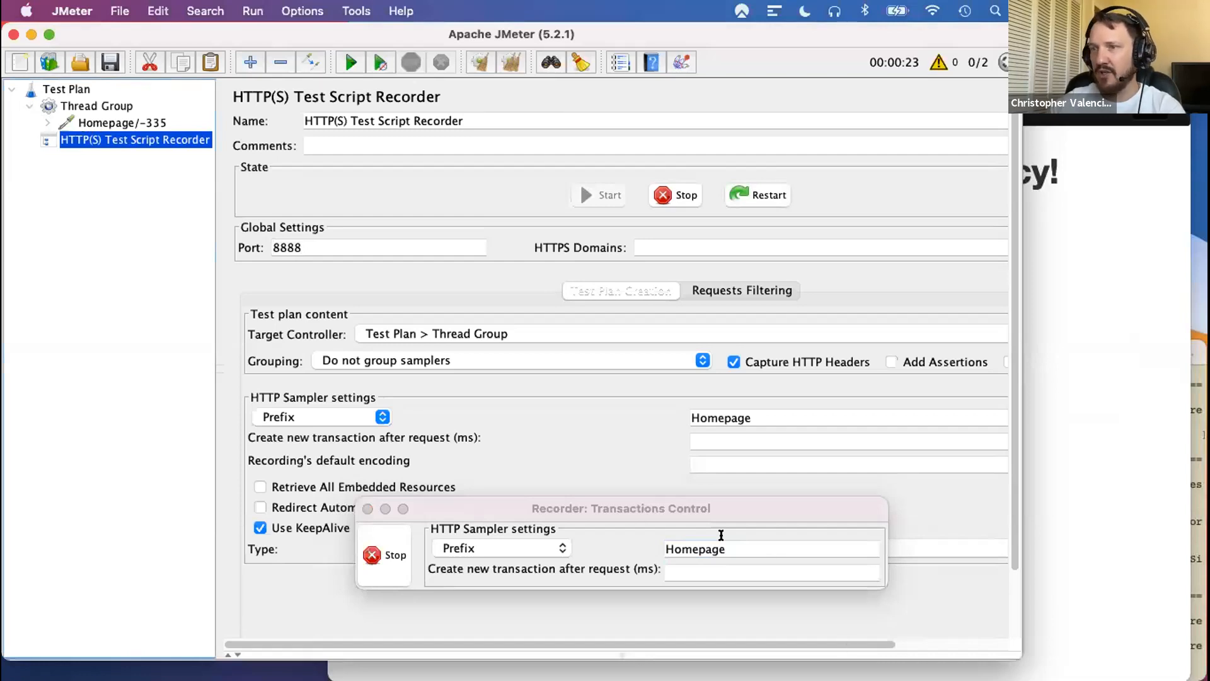
- Set the recorder's sampler prefix to destinations, and search in Firefox for flights from Paris to Buenos Aires
{"action": "double_click", "coordinate": [730, 548]}
{"action": "type", "text": "d"}
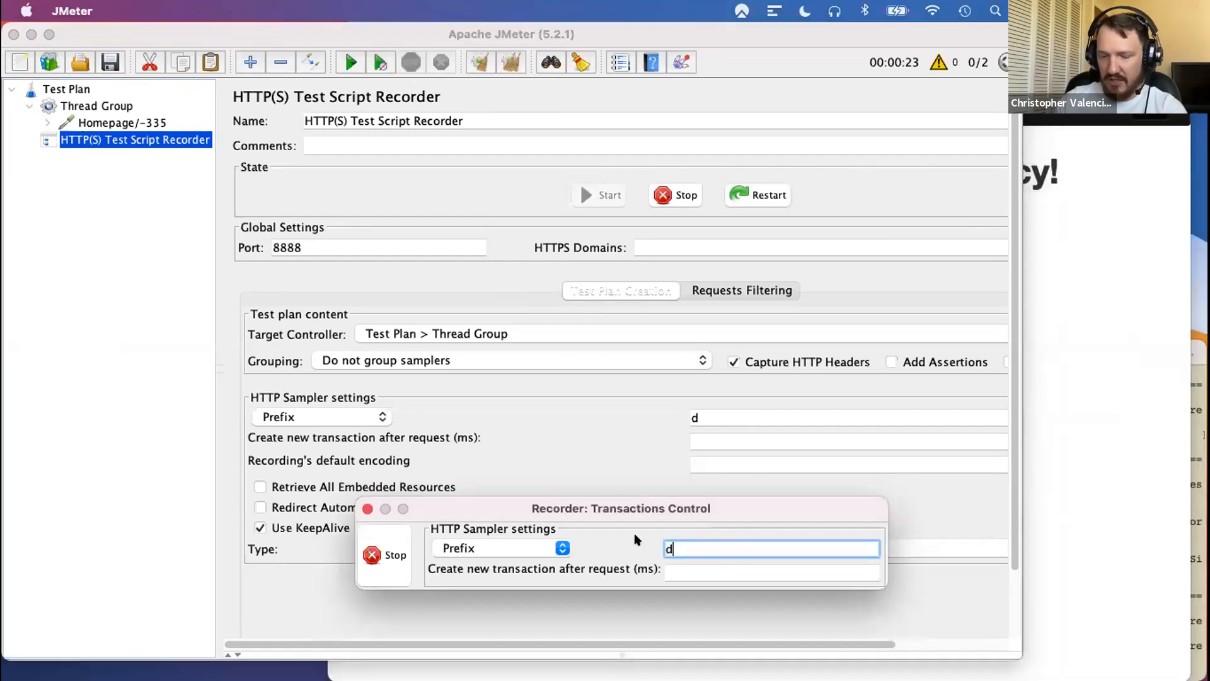
{"action": "type", "text": "estinations"}
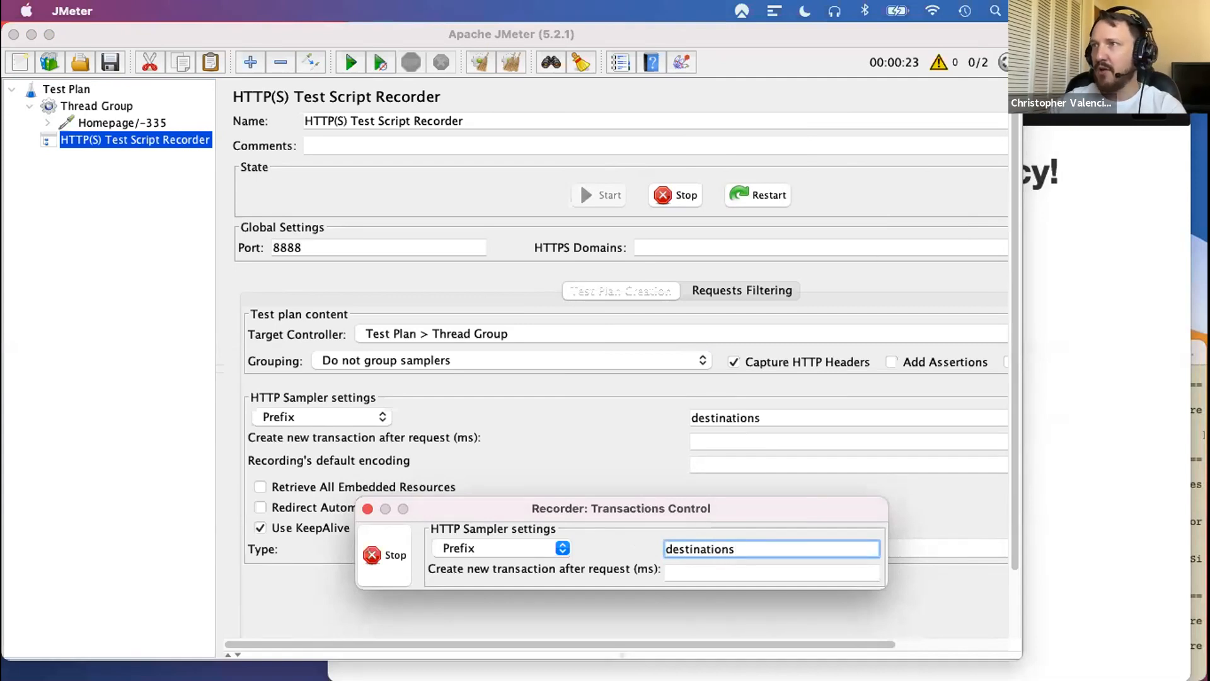
{"action": "key", "text": "super+Tab"}
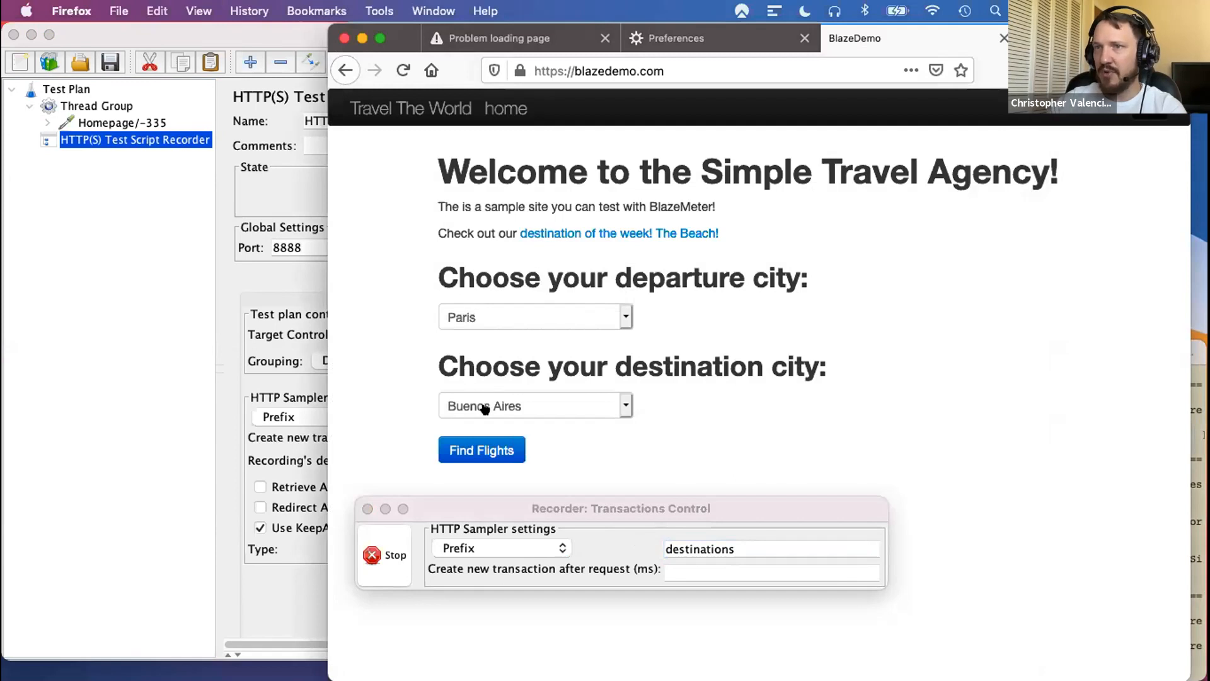
{"action": "left_click", "coordinate": [482, 450]}
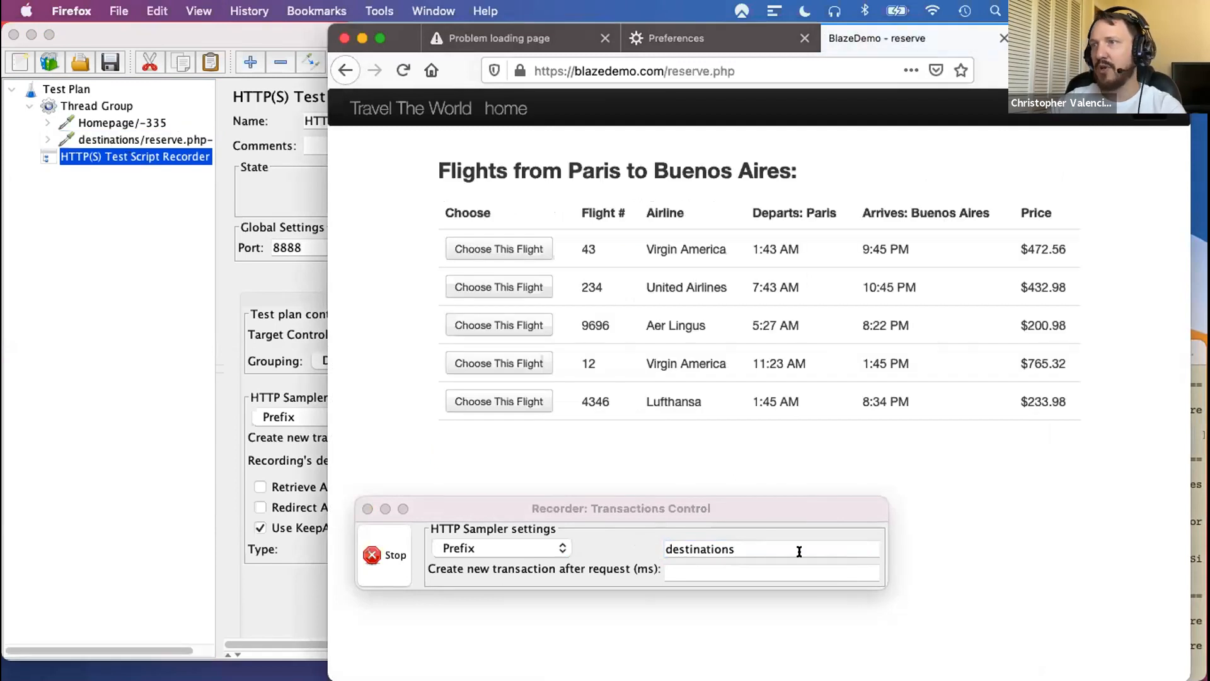
- Set the recorder's sampler prefix to flight and choose the Aer Lingus flight 9696 in the BlazeDemo list
{"action": "left_click", "coordinate": [769, 538]}
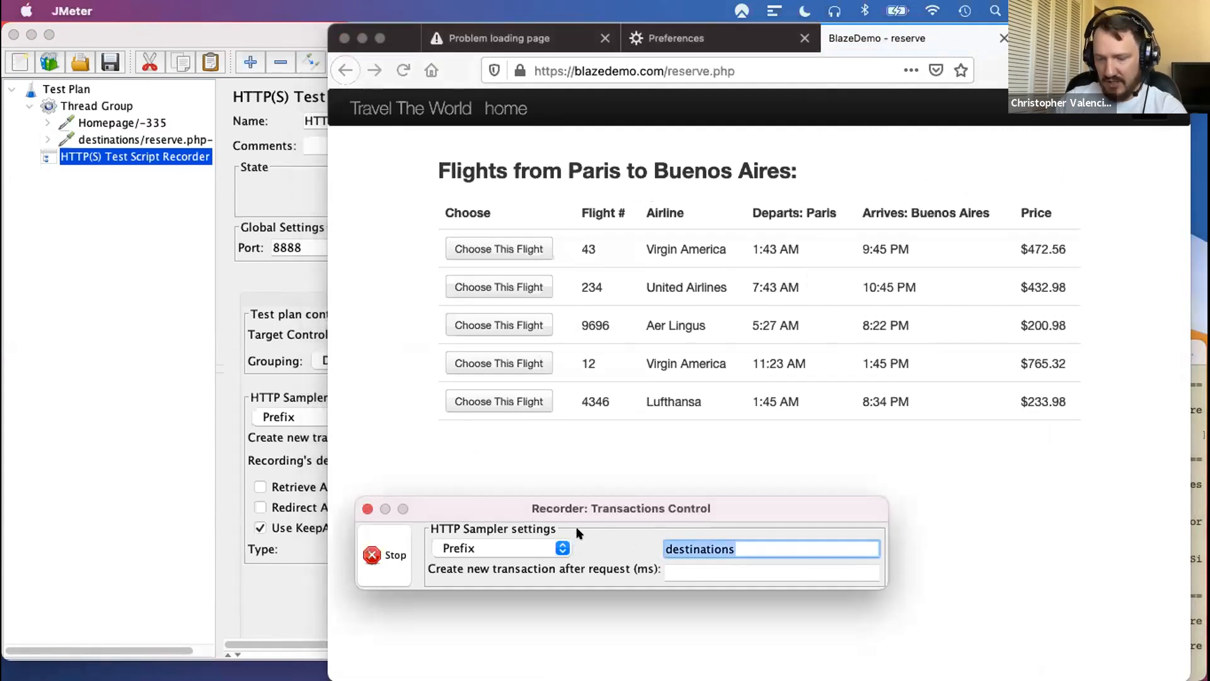
{"action": "type", "text": "flight"}
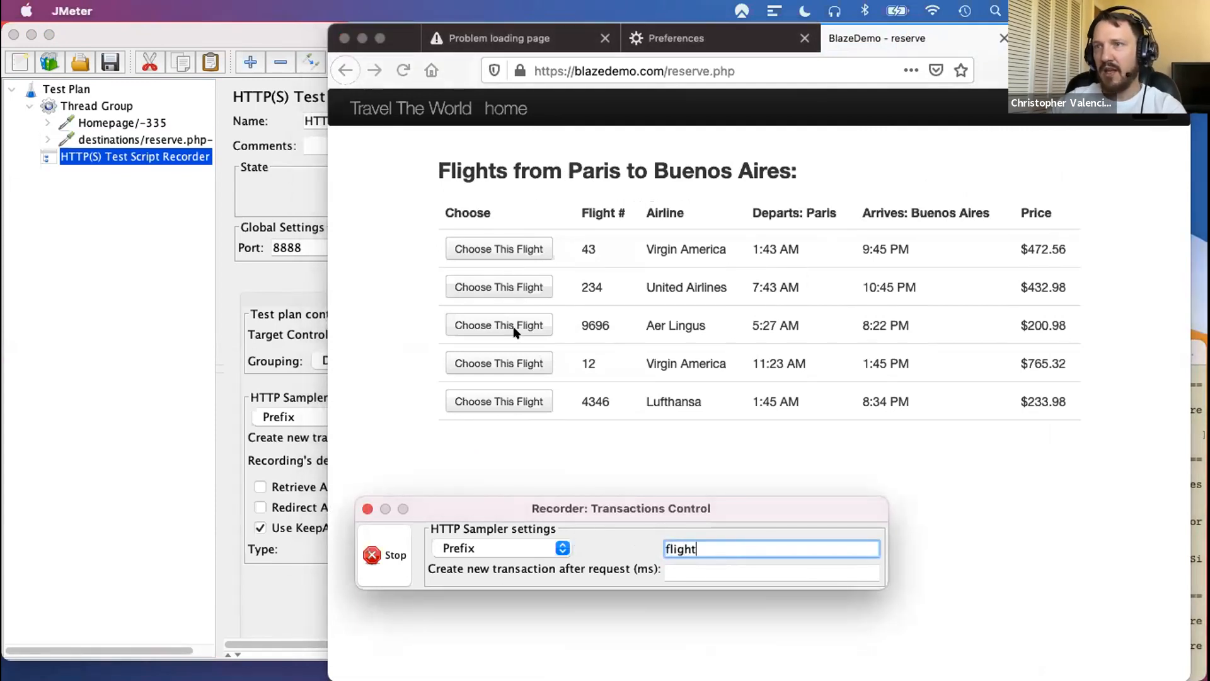
{"action": "left_click", "coordinate": [514, 332]}
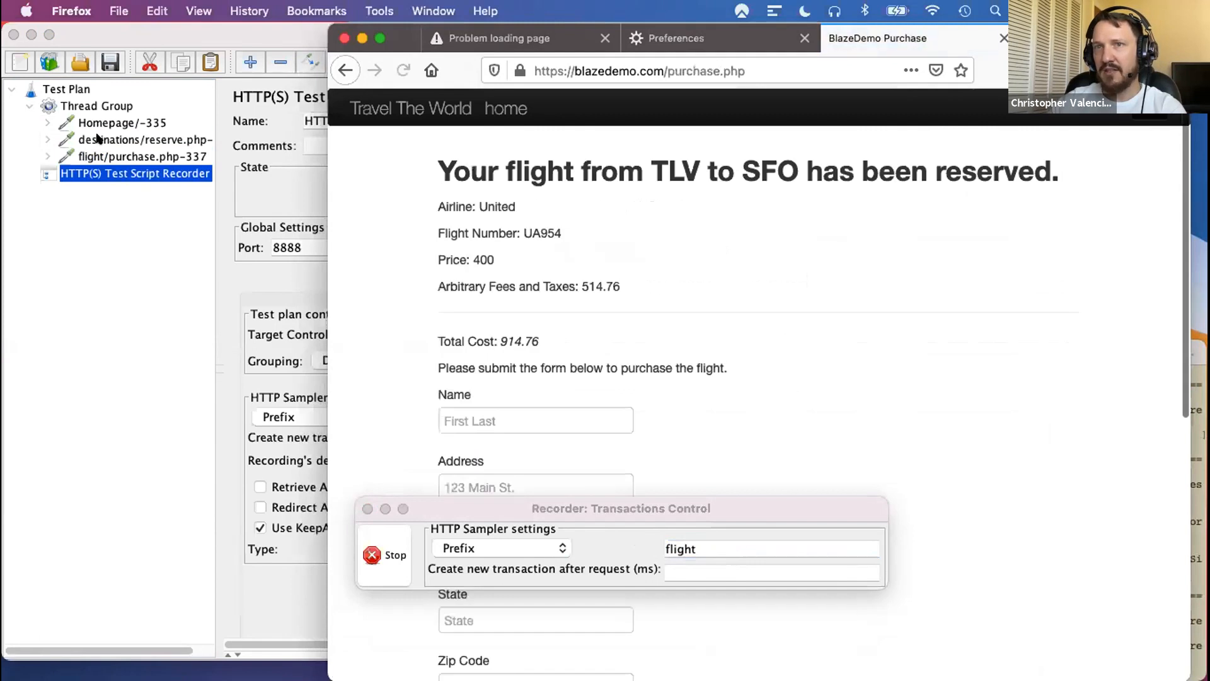
- Set the recorder's sampler prefix to credentials and submit the BlazeDemo flight purchase form without filling in its details
{"action": "double_click", "coordinate": [714, 548]}
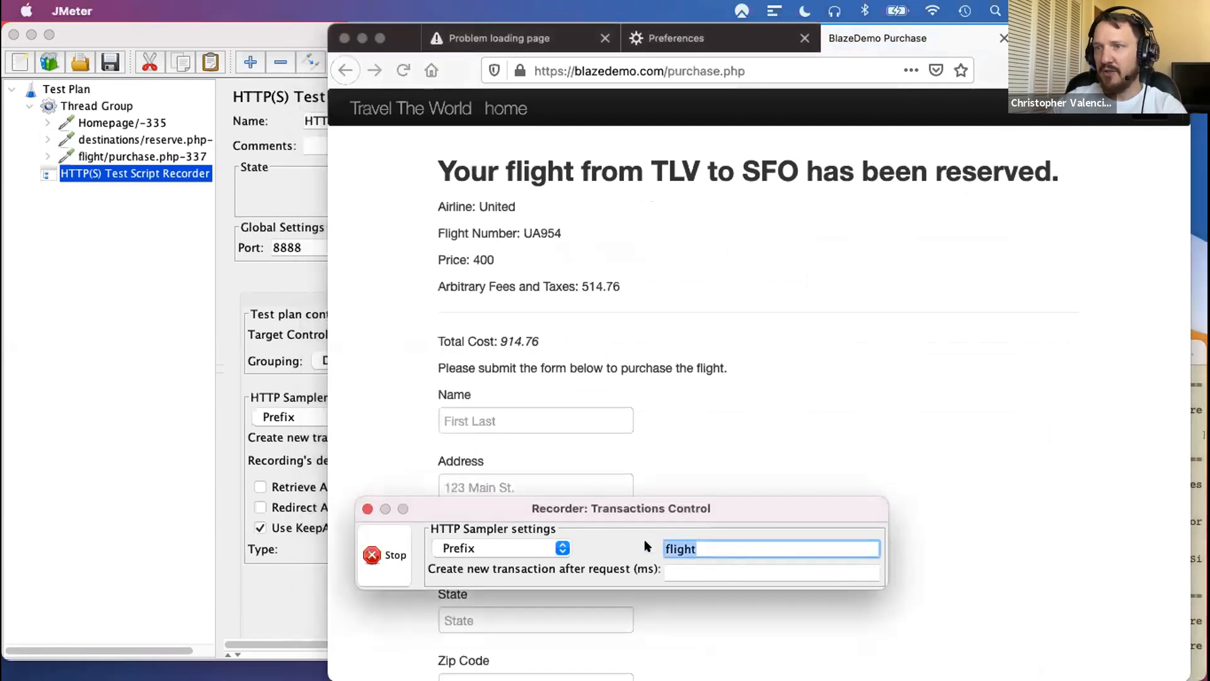
{"action": "type", "text": "pur"}
{"action": "key", "text": "BackSpace"}
{"action": "key", "text": "BackSpace"}
{"action": "key", "text": "BackSpace"}
{"action": "type", "text": "credentials"}
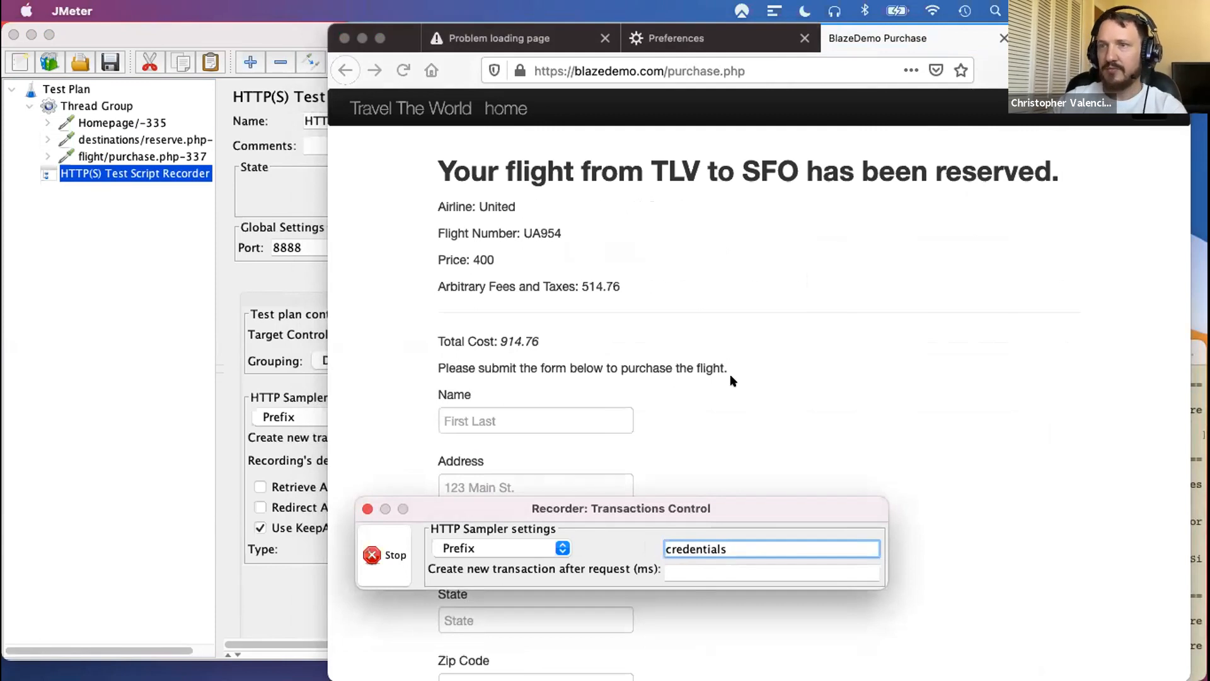
{"action": "scroll", "coordinate": [731, 380], "scroll_direction": "down", "scroll_amount": 7}
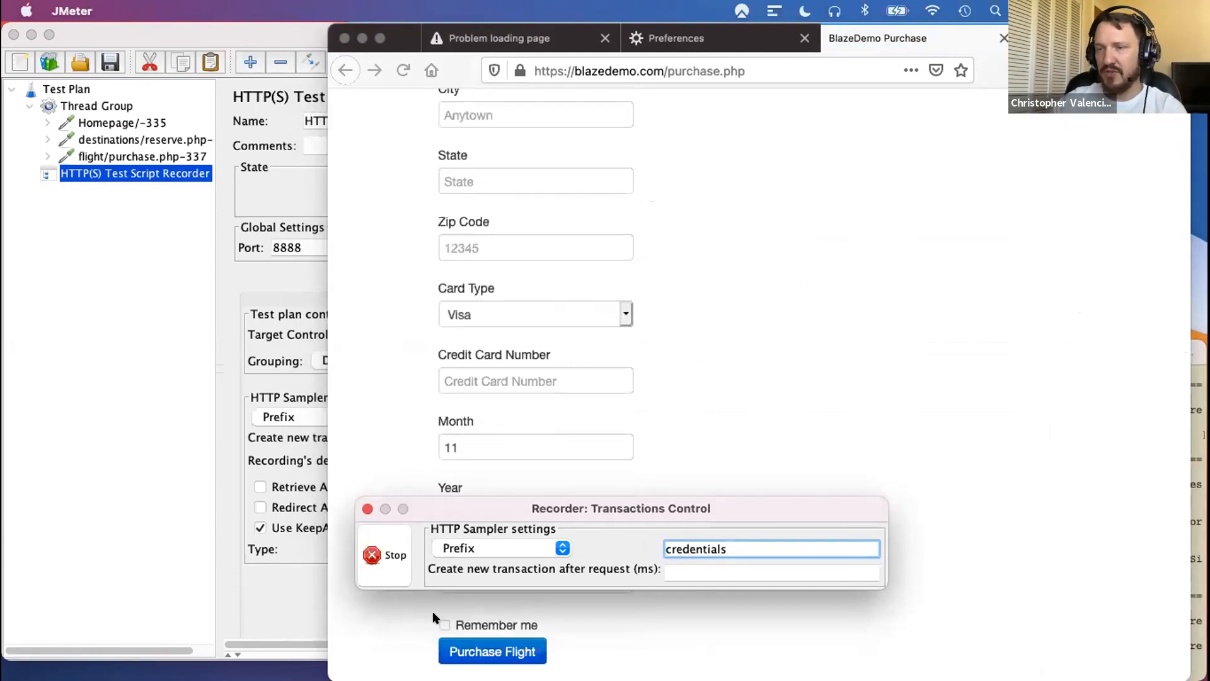
{"action": "left_click", "coordinate": [498, 652]}
{"action": "left_click", "coordinate": [472, 649]}
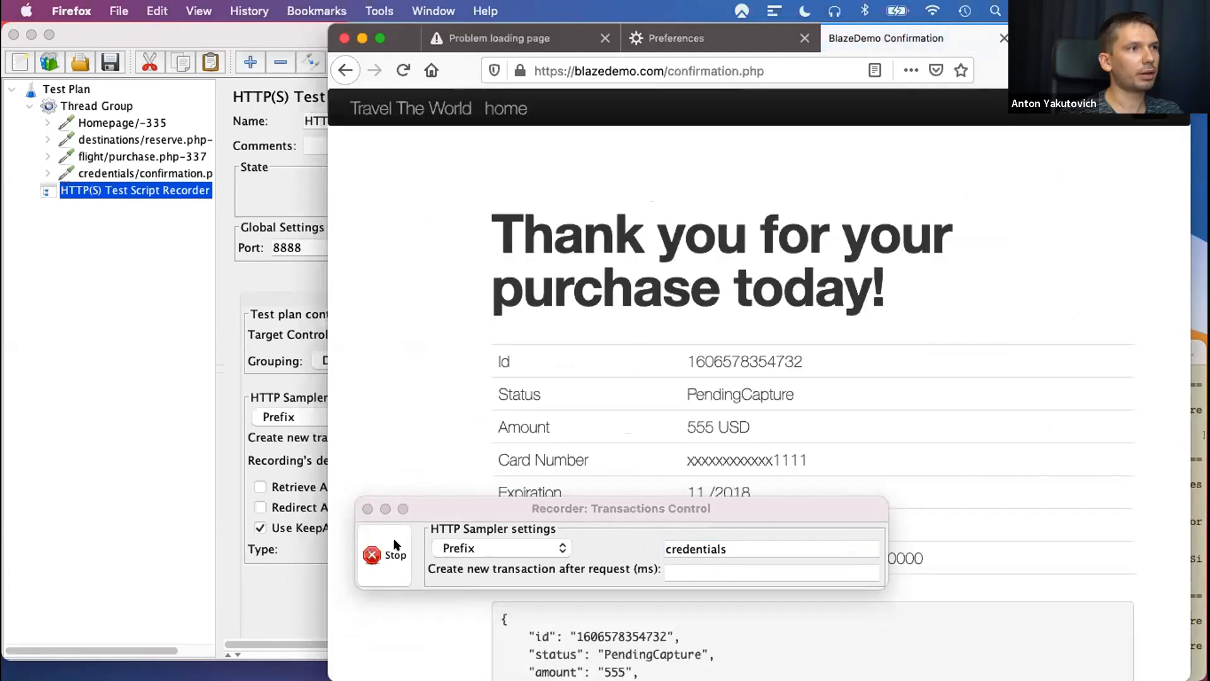
- Stop the recording and review the recorded requests under the Thread Group, from the credentials request up to the Homepage request
{"action": "left_click", "coordinate": [393, 540]}
{"action": "left_click", "coordinate": [390, 554]}
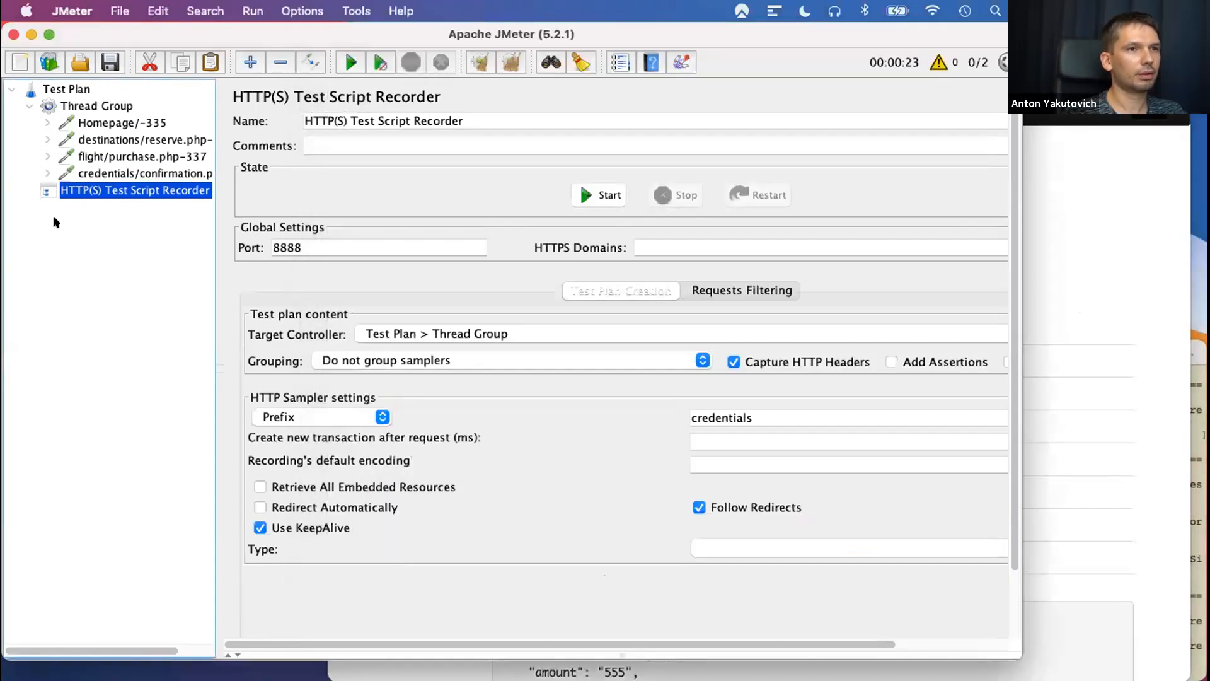
{"action": "left_click", "coordinate": [106, 175]}
{"action": "left_click", "coordinate": [104, 155]}
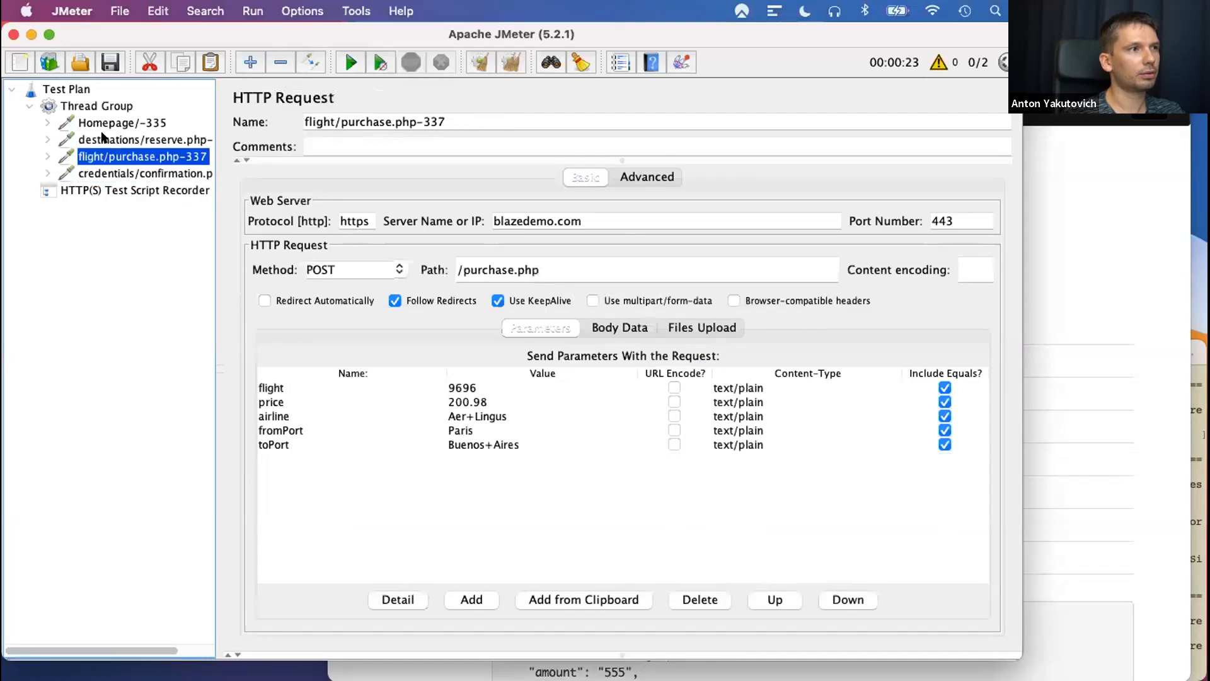
{"action": "left_click", "coordinate": [102, 138]}
{"action": "left_click", "coordinate": [97, 123]}
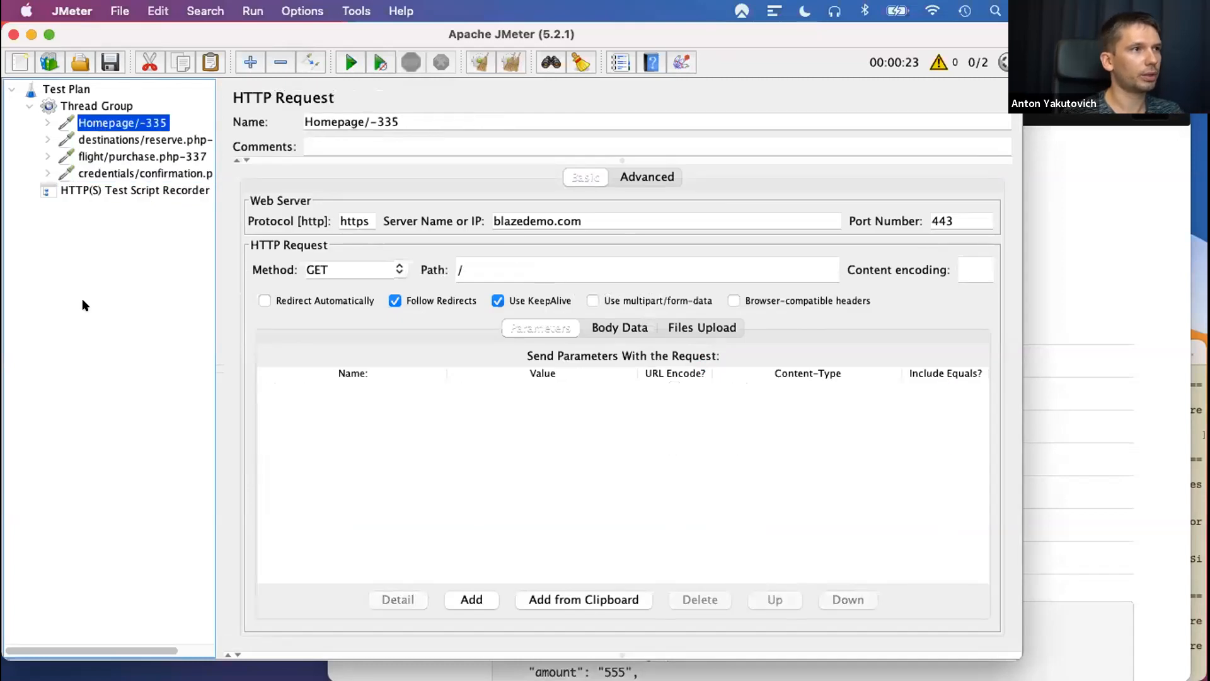
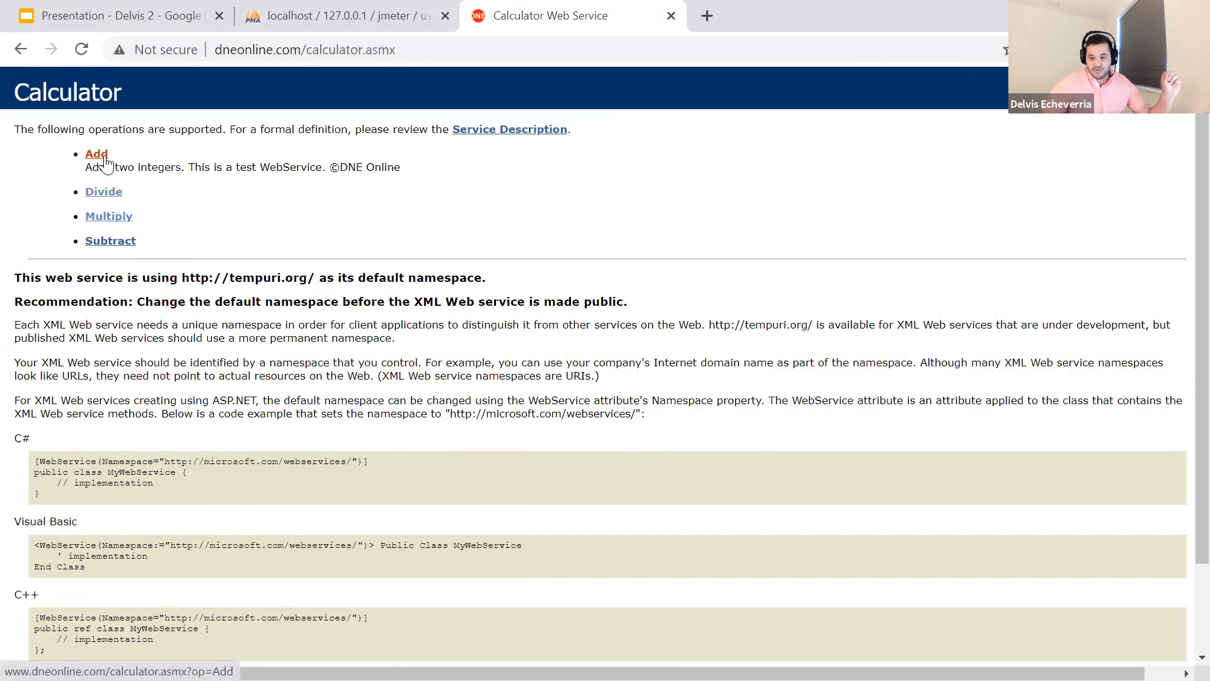
- Open the calculator service's Add operation and examine its SOAP 1.1 sample request
{"action": "left_click", "coordinate": [97, 154]}
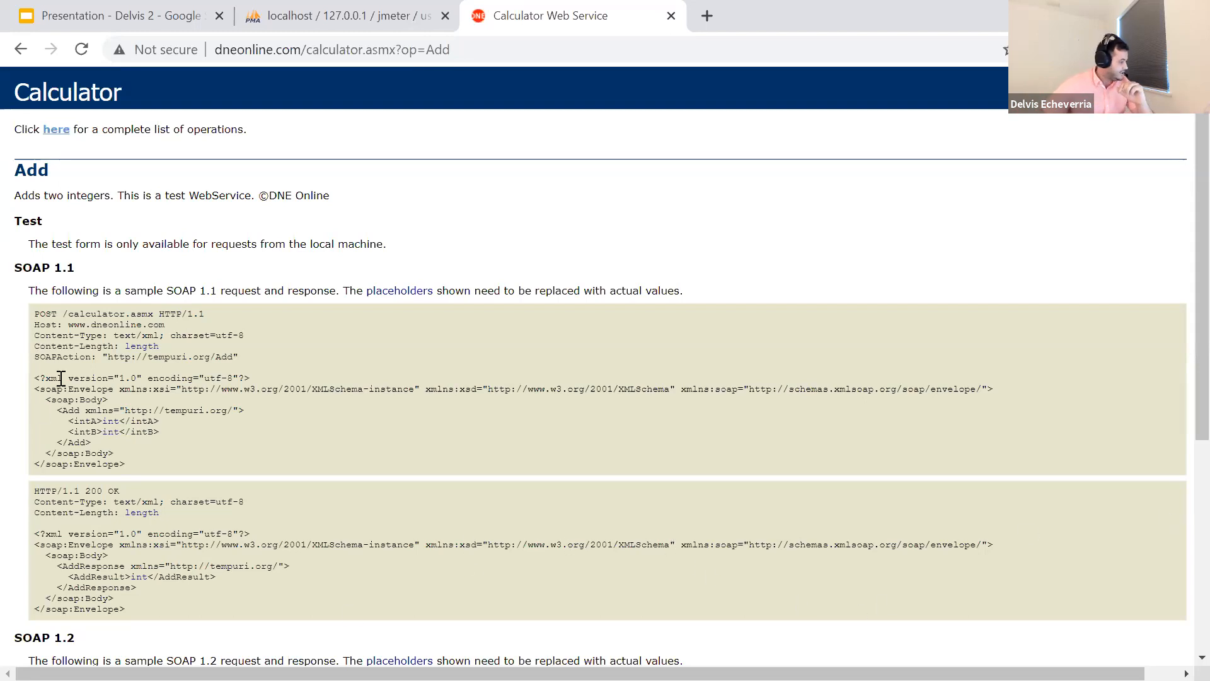
{"action": "left_click_drag", "start_coordinate": [36, 315], "coordinate": [187, 472]}
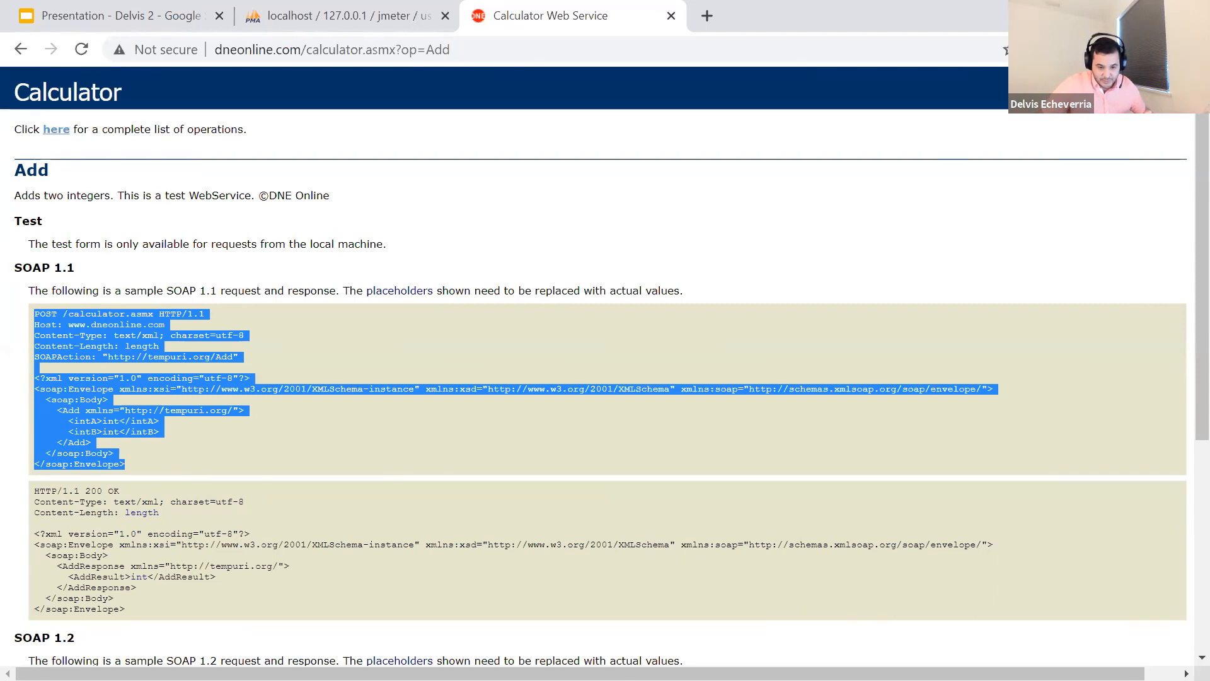
- Switch to JMeter beside the Multiply operation's page and add a Thread Group to the Test Plan
{"action": "key", "text": "alt+Tab"}
{"action": "key", "text": "alt+Tab"}
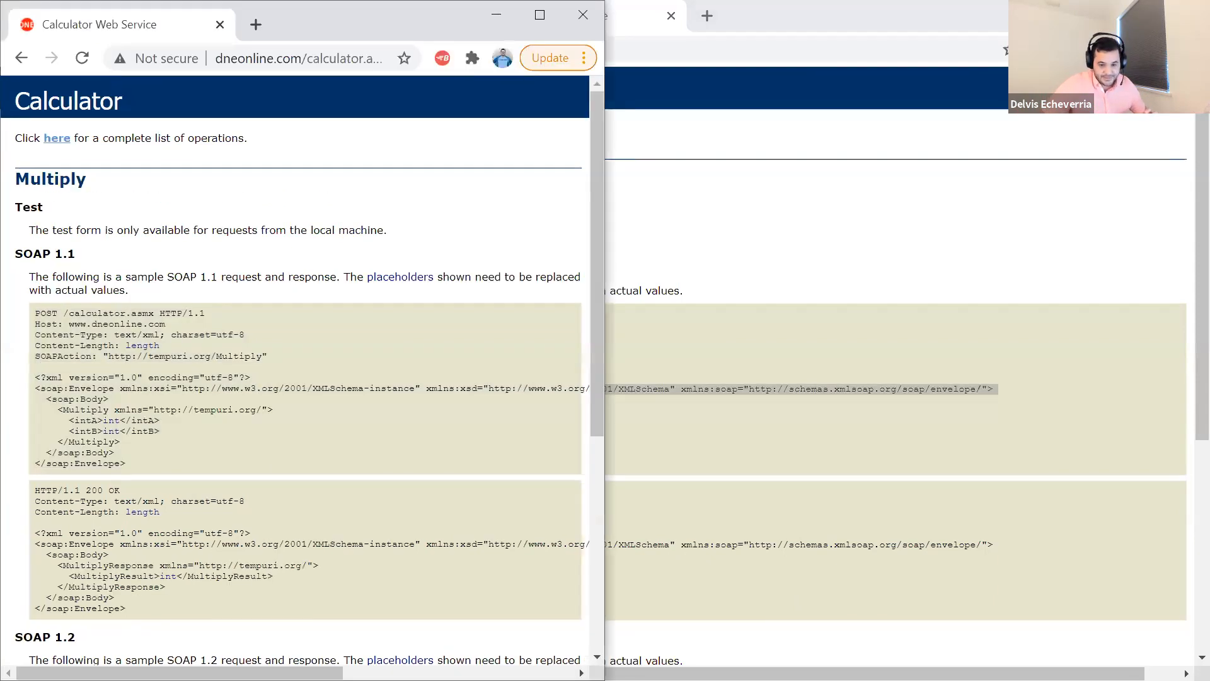
{"action": "key", "text": "alt+Tab"}
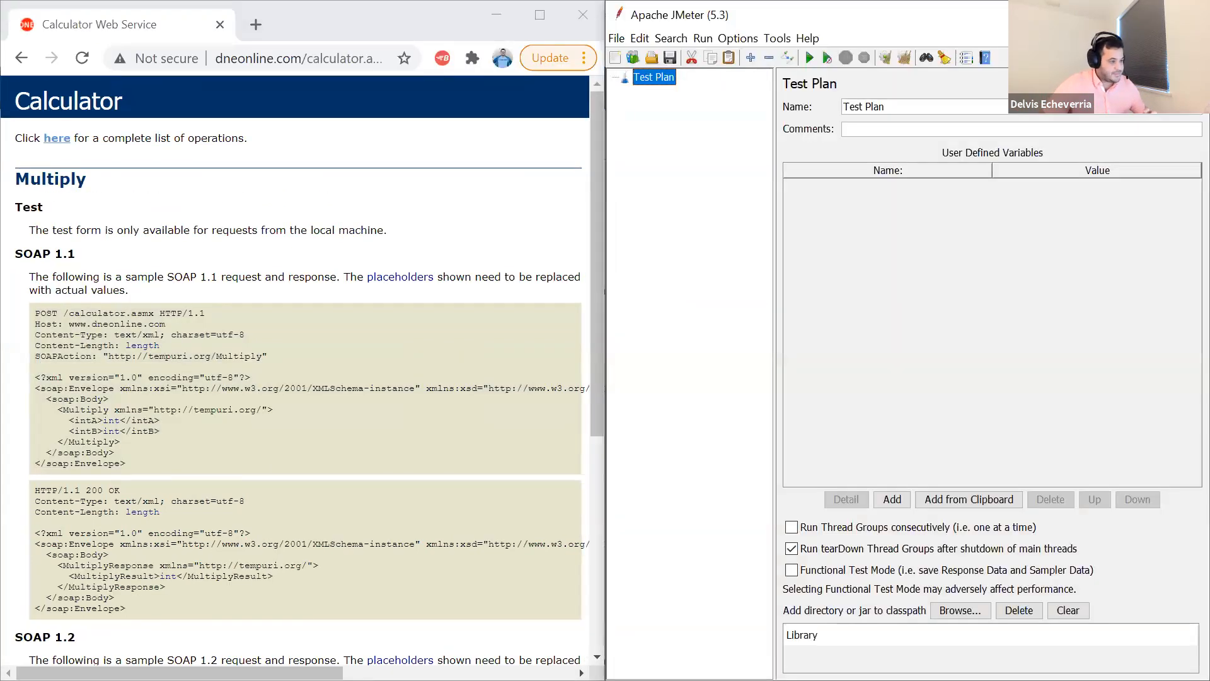
{"action": "right_click", "coordinate": [655, 87]}
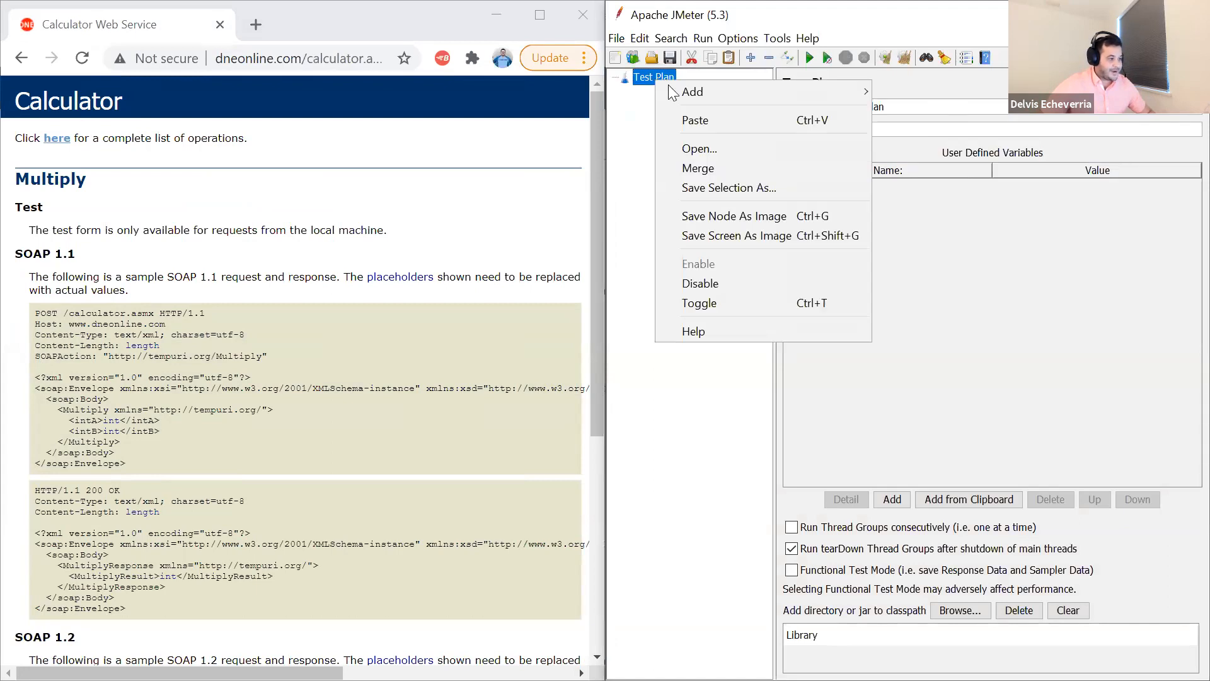
{"action": "mouse_move", "coordinate": [801, 90]}
{"action": "mouse_move", "coordinate": [874, 92]}
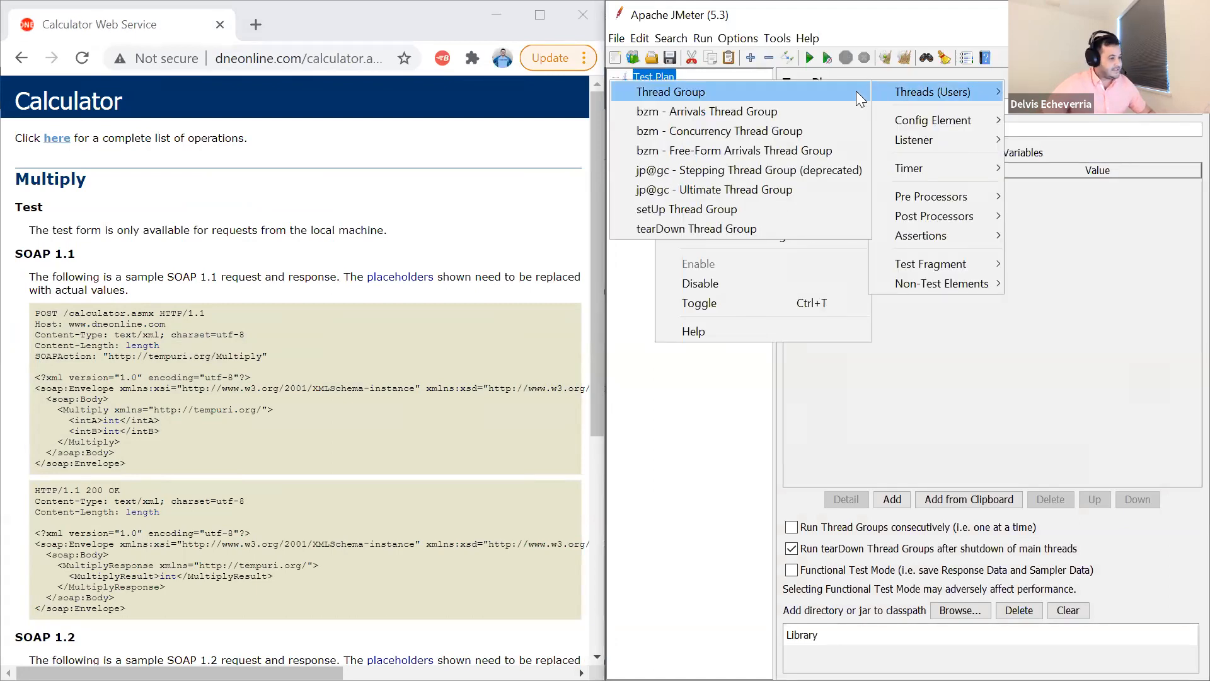
{"action": "left_click", "coordinate": [687, 93]}
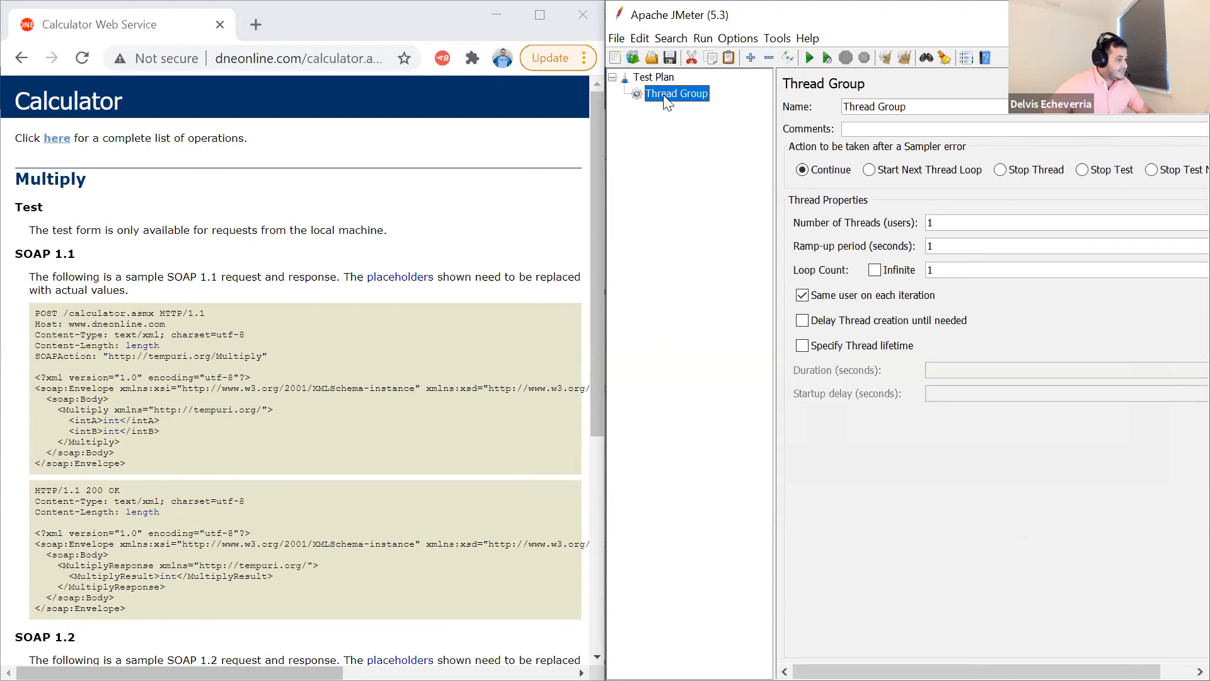
- Add an HTTP Request sampler to the Thread Group and widen its settings area slightly
{"action": "right_click", "coordinate": [667, 94]}
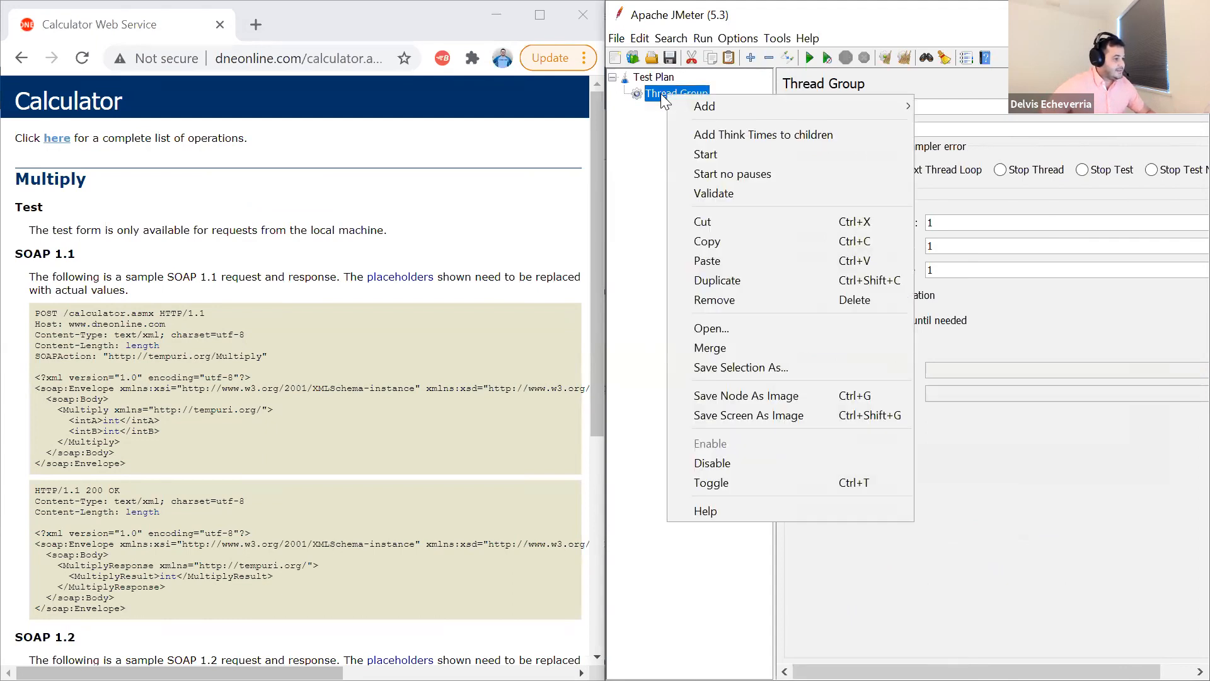
{"action": "mouse_move", "coordinate": [680, 107]}
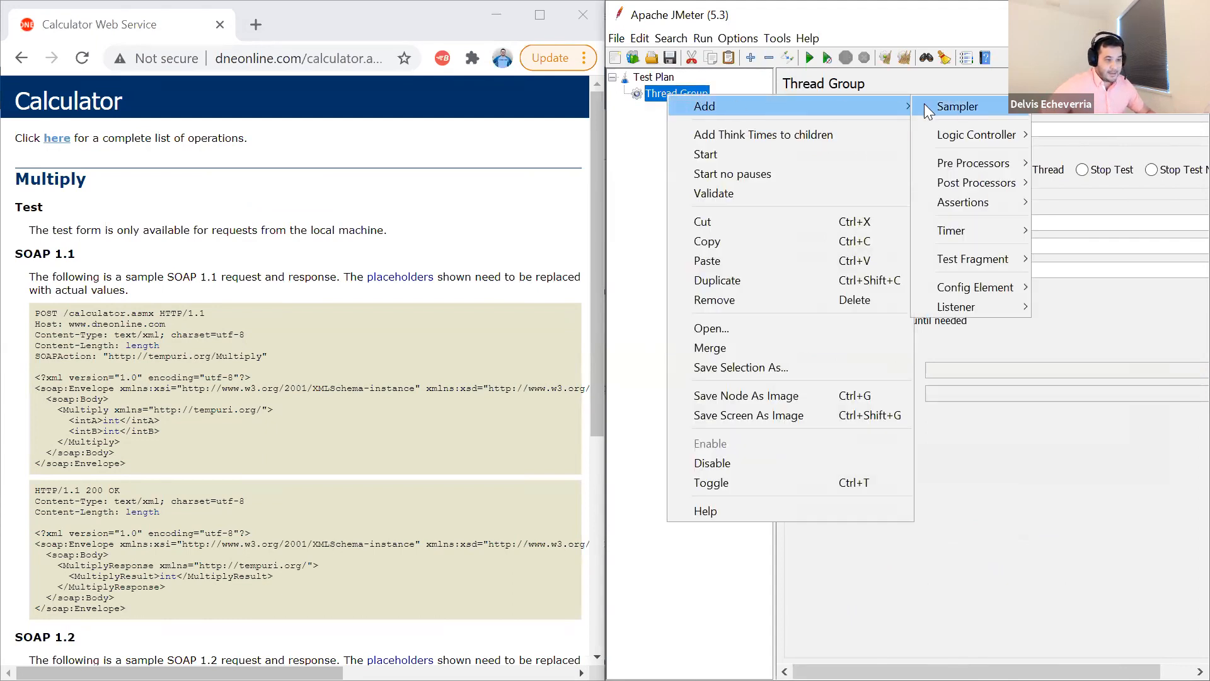
{"action": "mouse_move", "coordinate": [924, 103]}
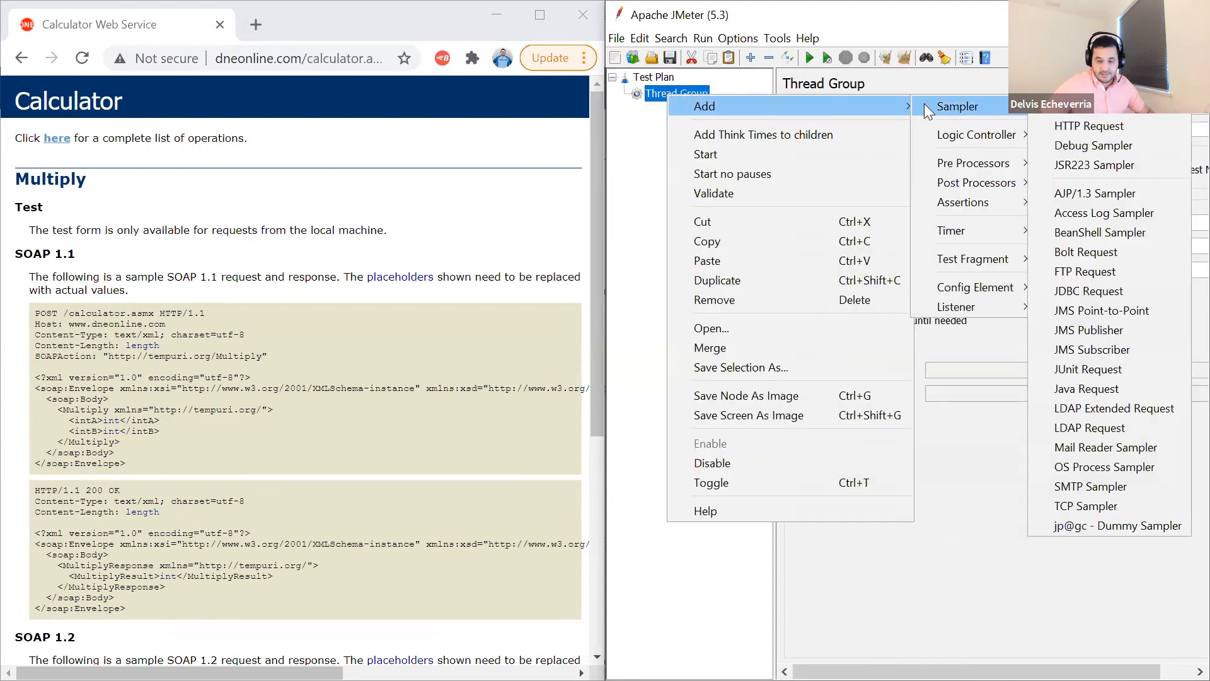
{"action": "left_click", "coordinate": [1075, 126]}
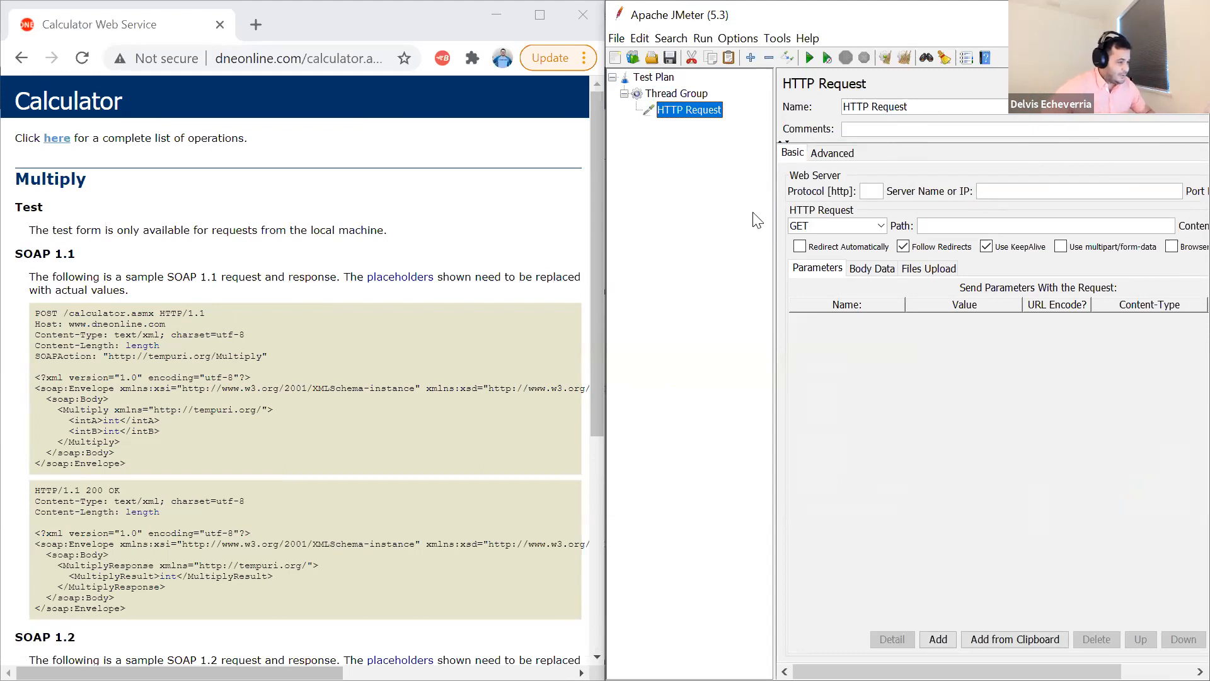
{"action": "left_click_drag", "start_coordinate": [768, 208], "coordinate": [750, 208]}
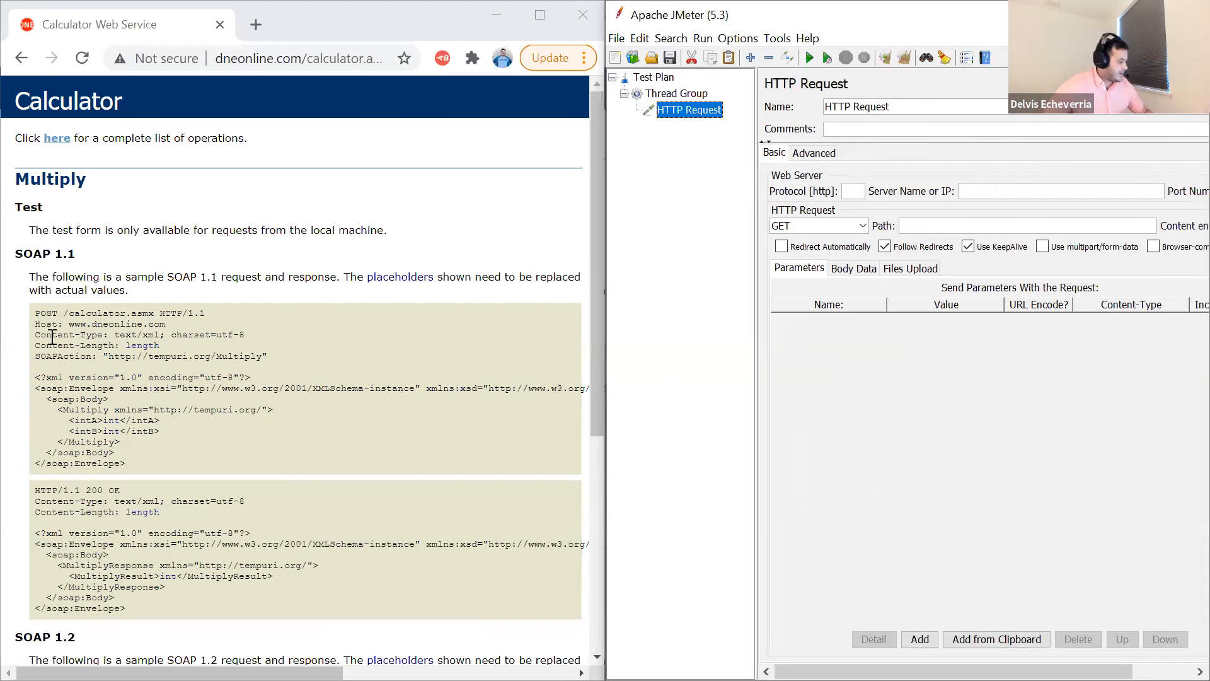
- Set the HTTP Request's method to POST and its path to /calculator.asmx, following the Multiply SOAP 1.1 sample
{"action": "double_click", "coordinate": [39, 313]}
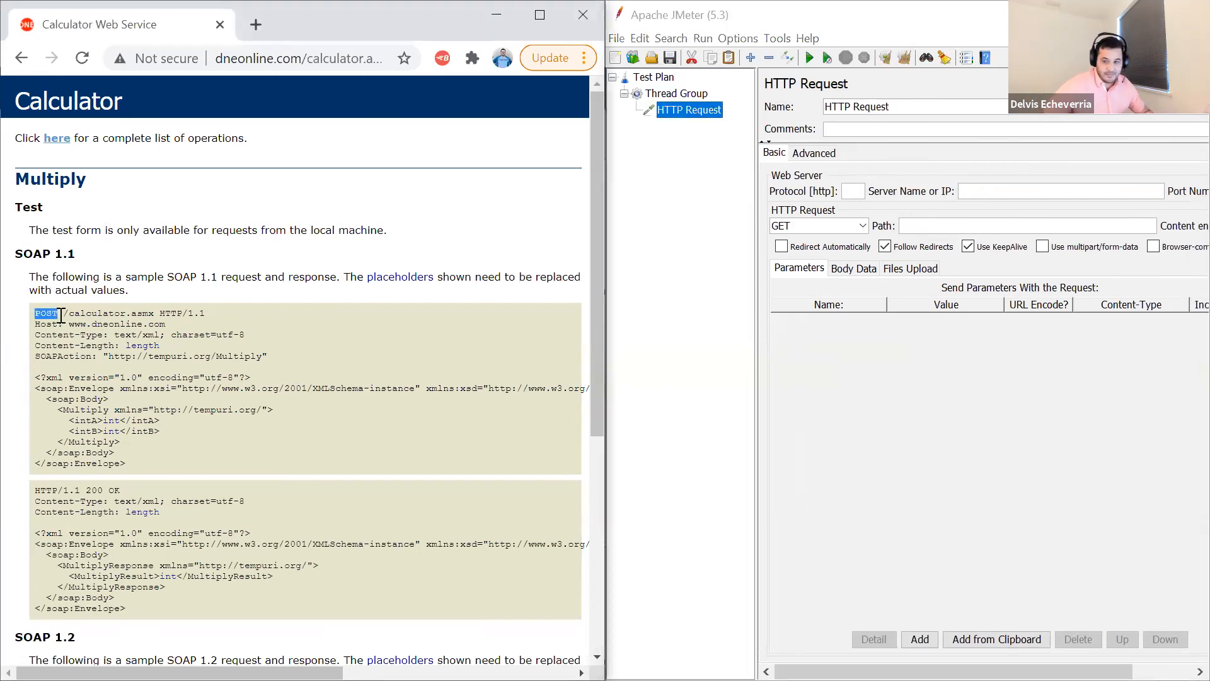
{"action": "left_click", "coordinate": [61, 314]}
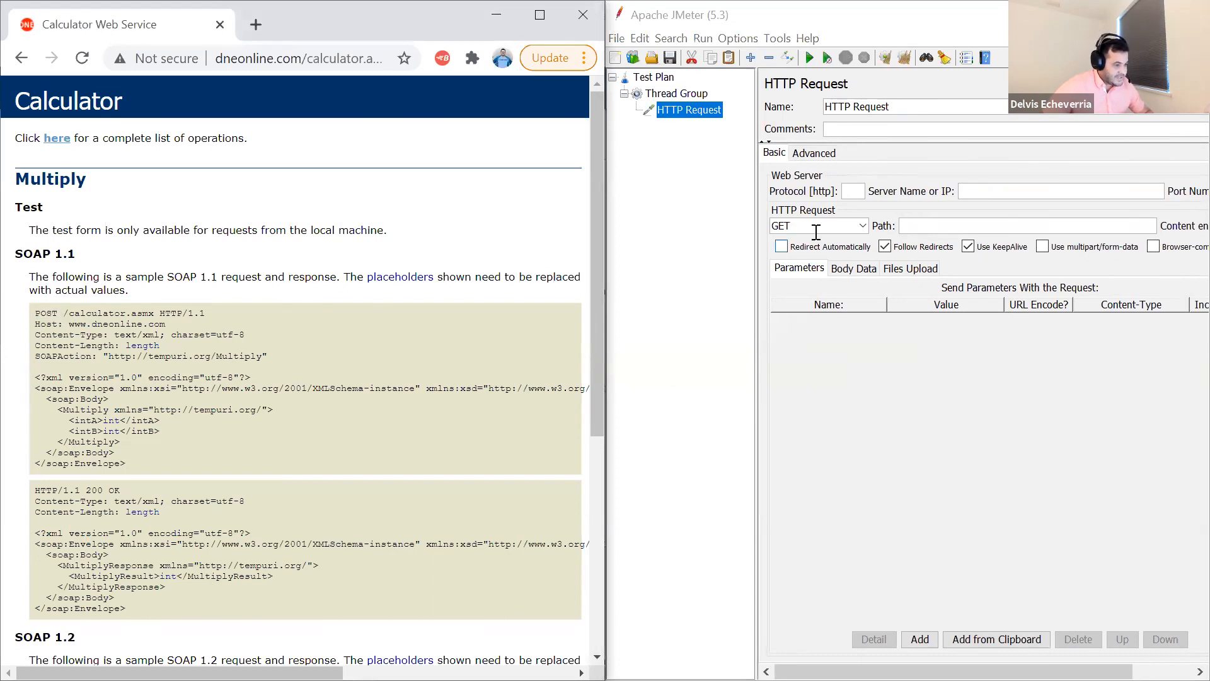
{"action": "left_click", "coordinate": [861, 227]}
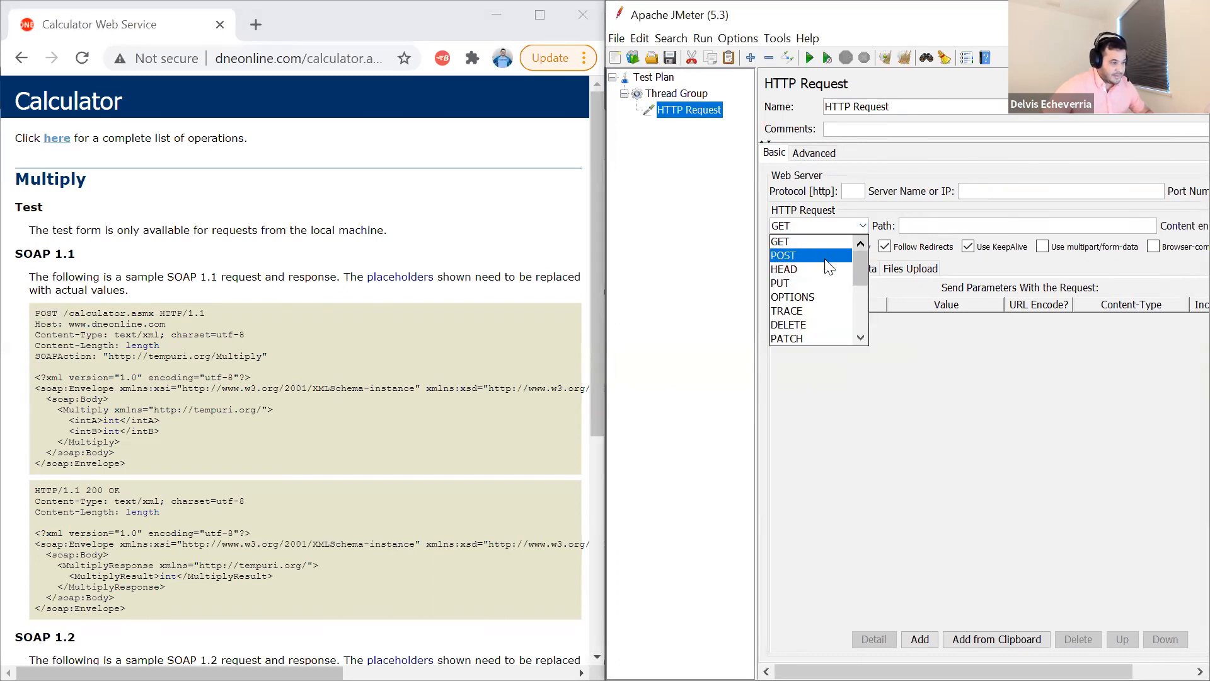
{"action": "left_click", "coordinate": [824, 254]}
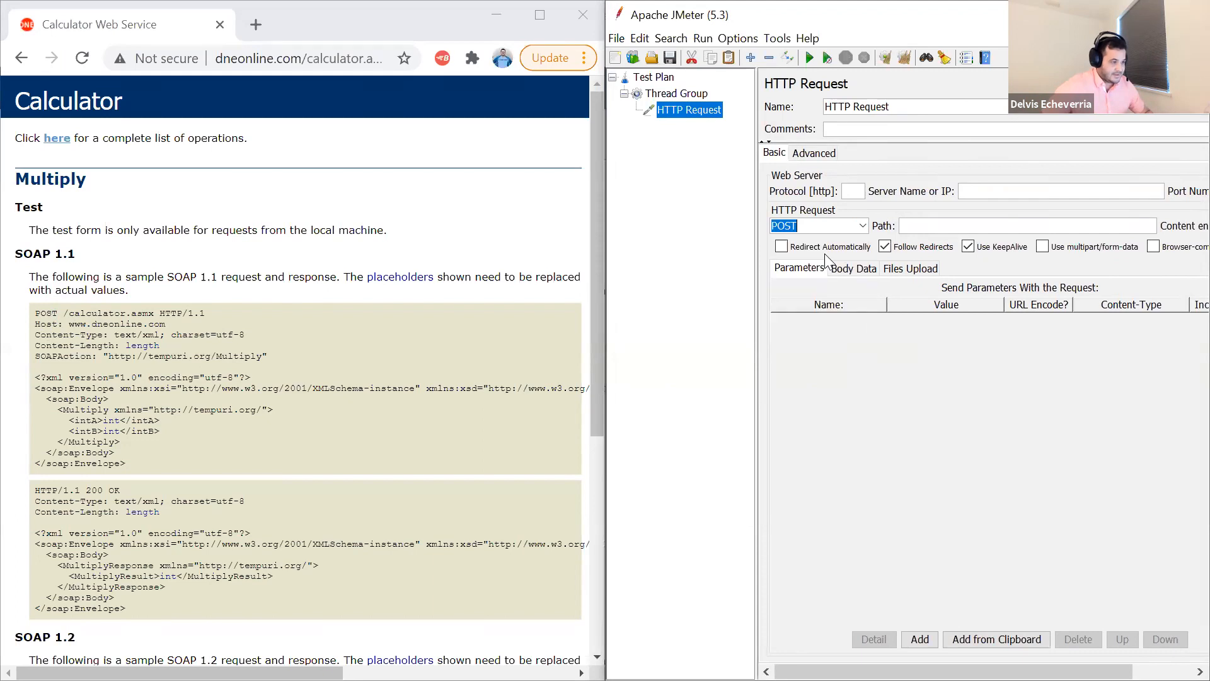
{"action": "left_click", "coordinate": [925, 225]}
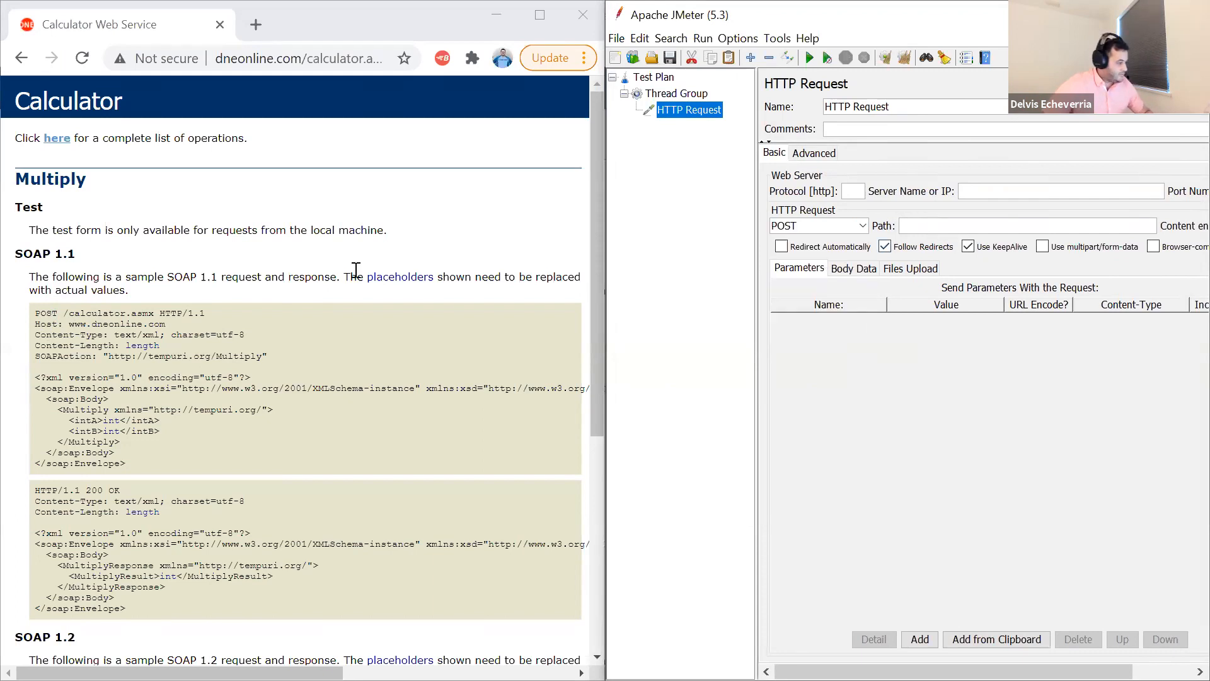
{"action": "left_click_drag", "start_coordinate": [63, 312], "coordinate": [155, 312]}
{"action": "key", "text": "ctrl+c"}
{"action": "left_click", "coordinate": [923, 226]}
{"action": "key", "text": "ctrl+v"}
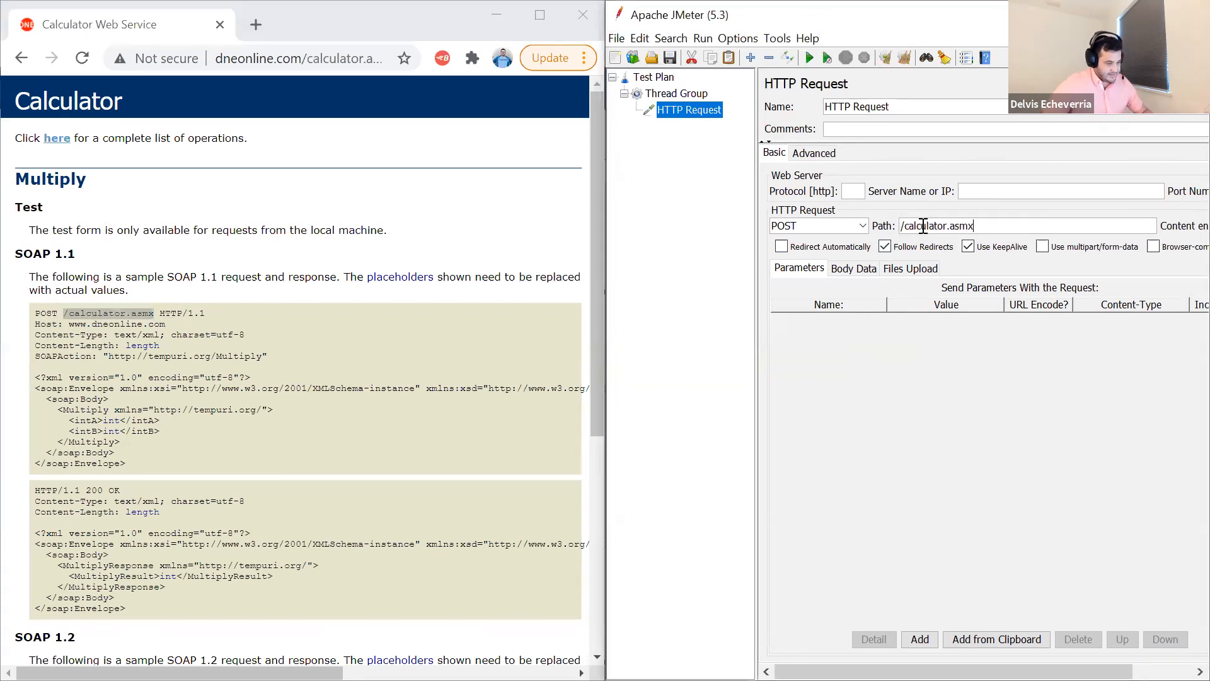
{"action": "left_click_drag", "start_coordinate": [36, 324], "coordinate": [61, 325]}
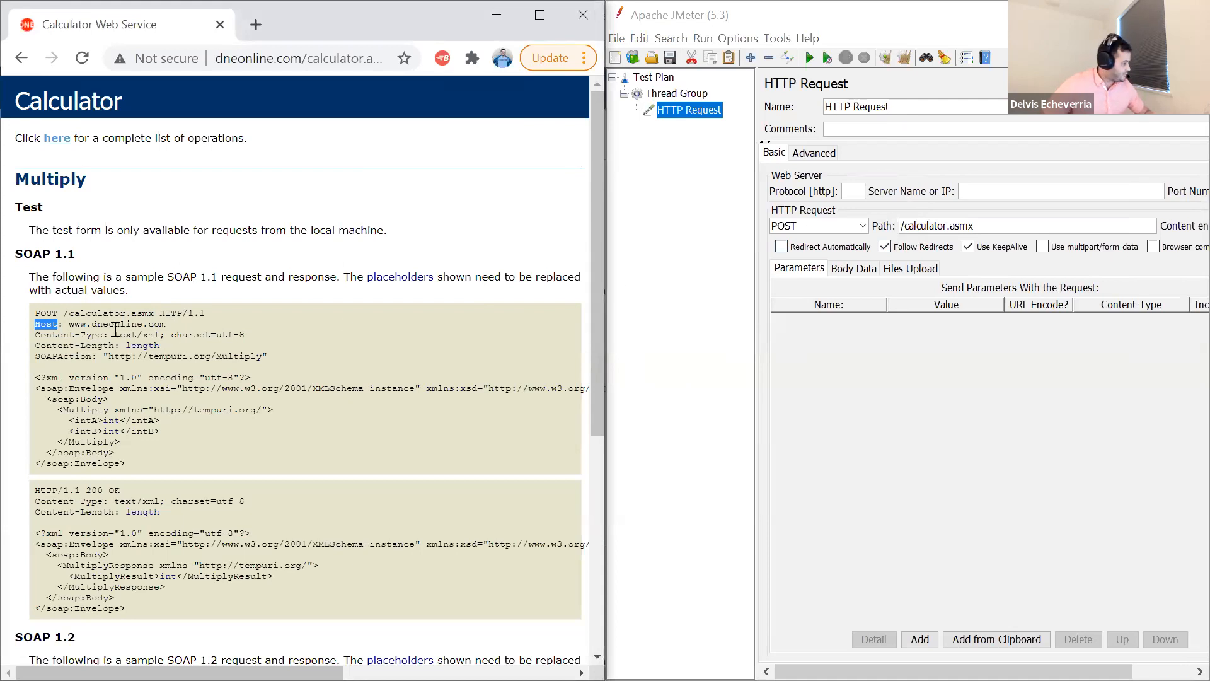
{"action": "left_click_drag", "start_coordinate": [69, 324], "coordinate": [167, 326]}
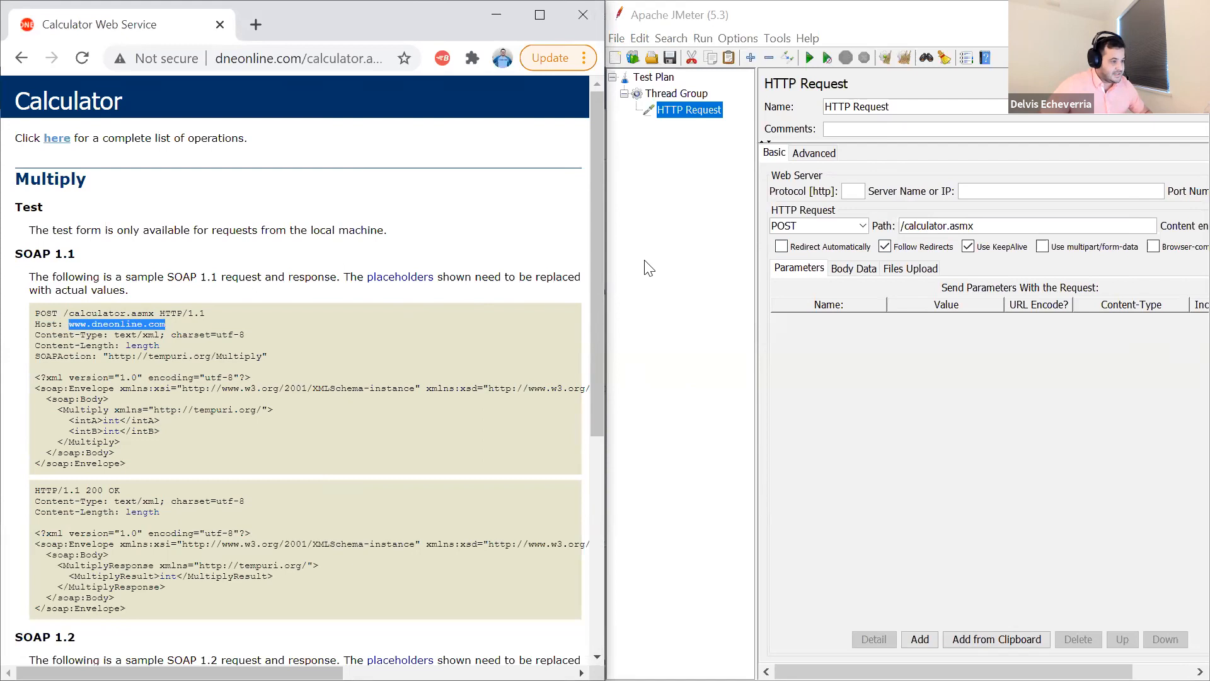
{"action": "left_click", "coordinate": [974, 192]}
{"action": "key", "text": "ctrl+v"}
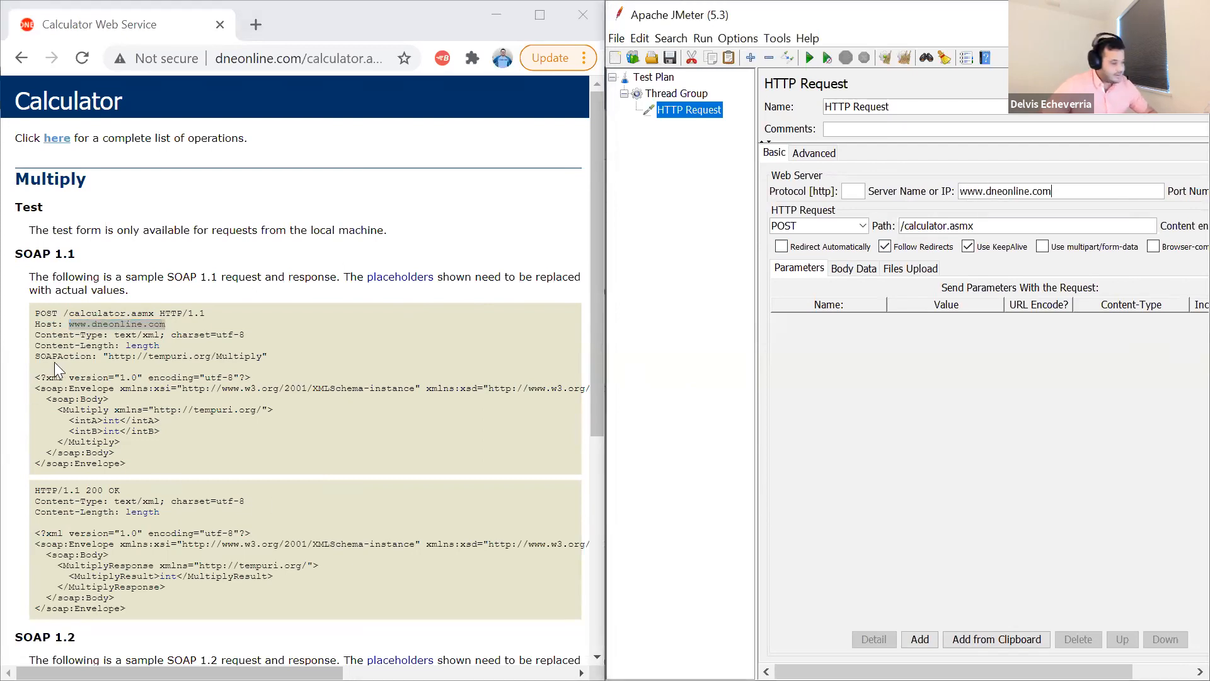
- Highlight the header lines in the Multiply sample and add an HTTP Header Manager under the HTTP Request
{"action": "left_click_drag", "start_coordinate": [33, 335], "coordinate": [315, 363]}
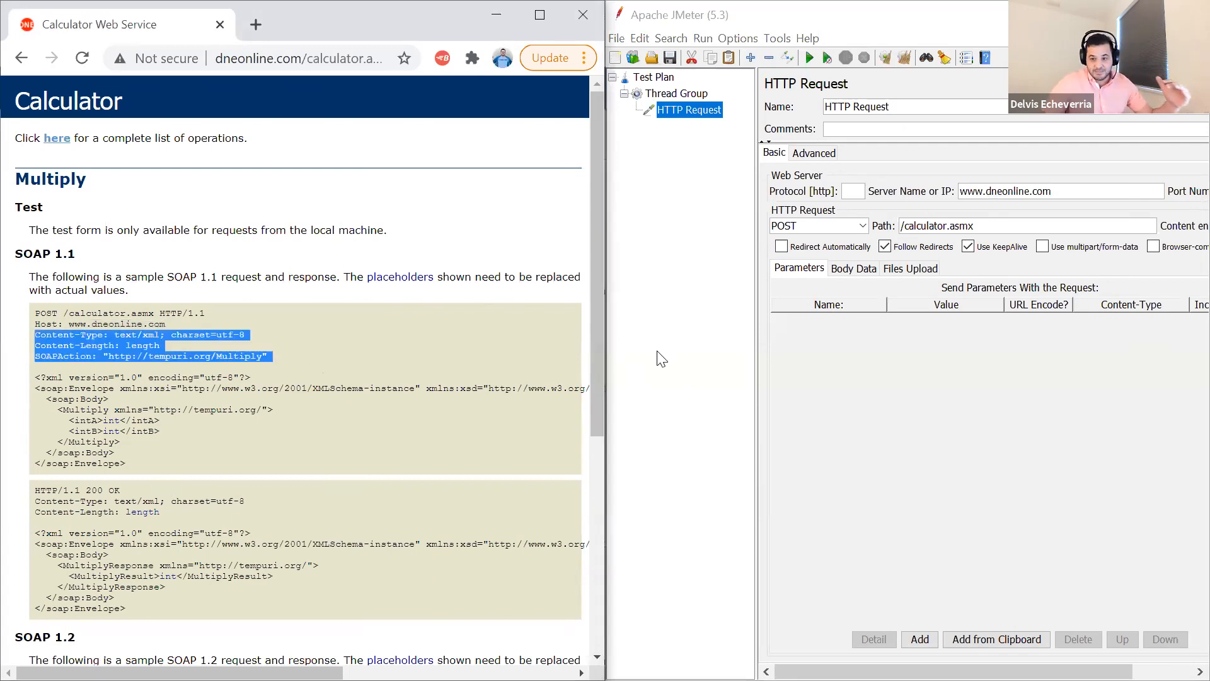
{"action": "right_click", "coordinate": [687, 112]}
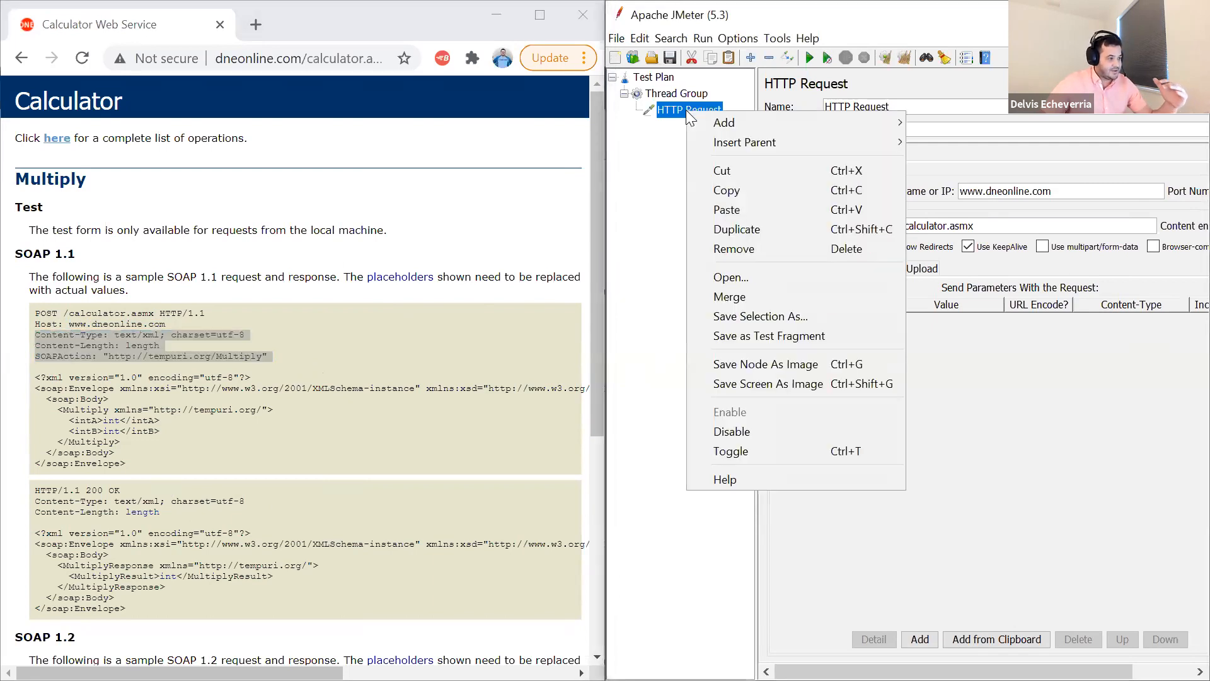
{"action": "mouse_move", "coordinate": [813, 121]}
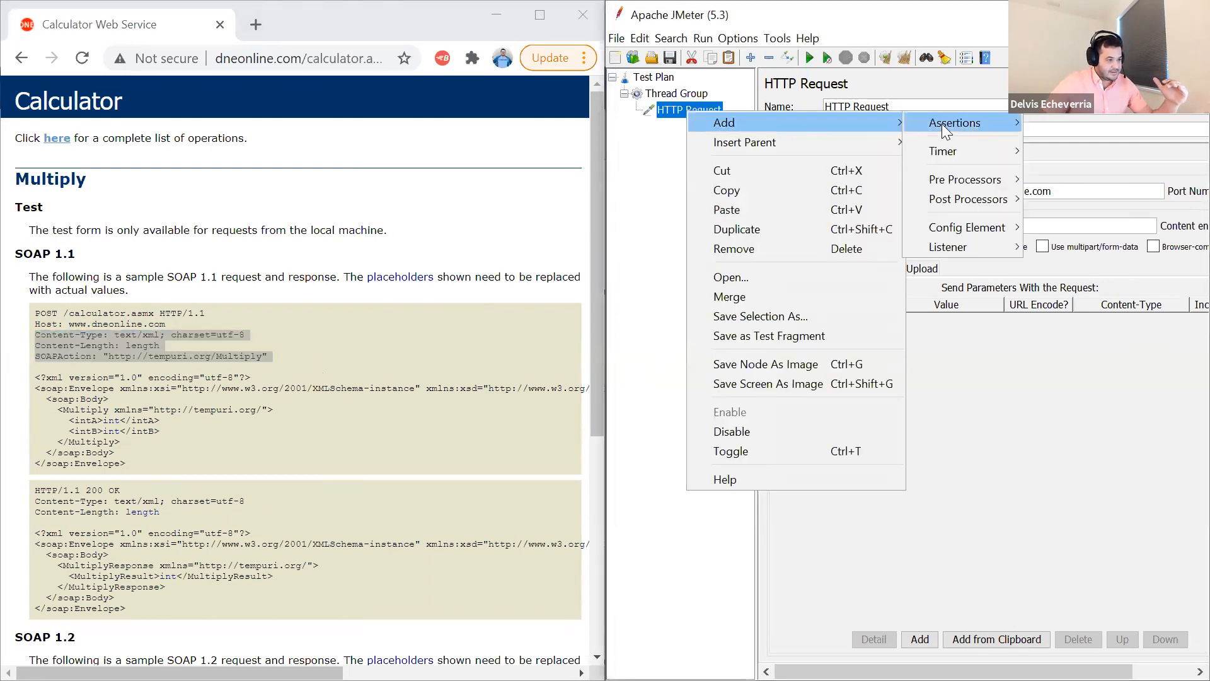
{"action": "mouse_move", "coordinate": [939, 229]}
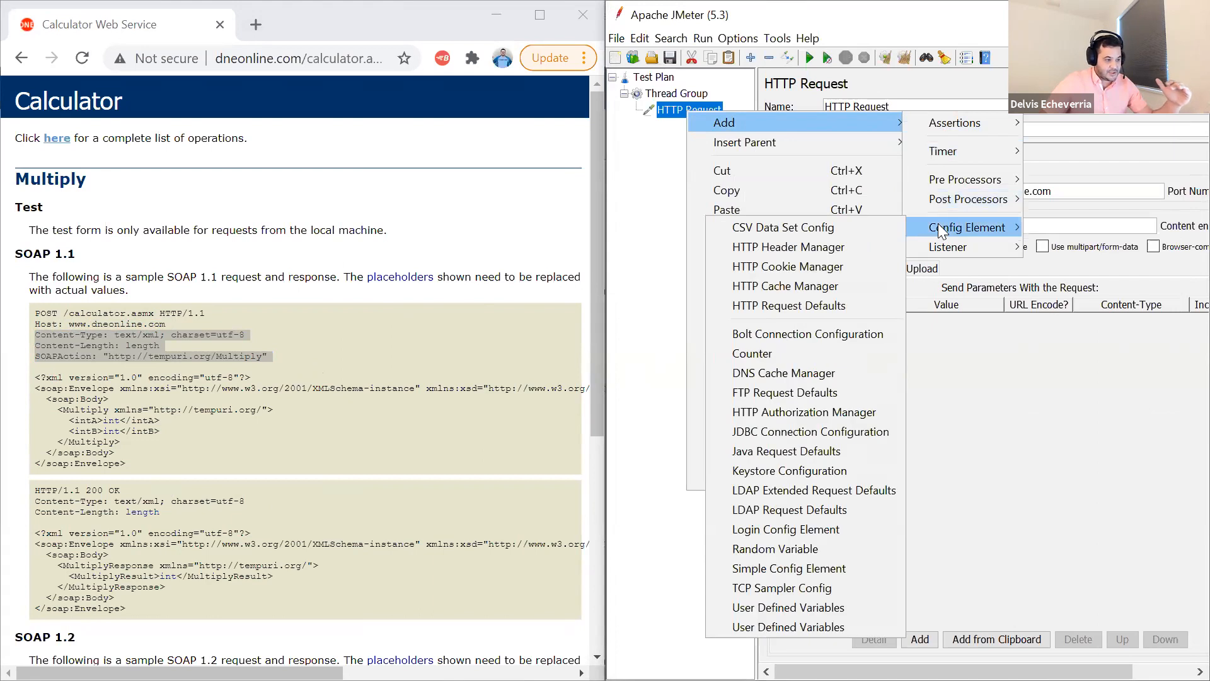
{"action": "left_click", "coordinate": [833, 249]}
- Copy the Content-Type, Content-Length and SOAPAction headers from the Multiply sample into the HTTP Header Manager
{"action": "left_click", "coordinate": [264, 354]}
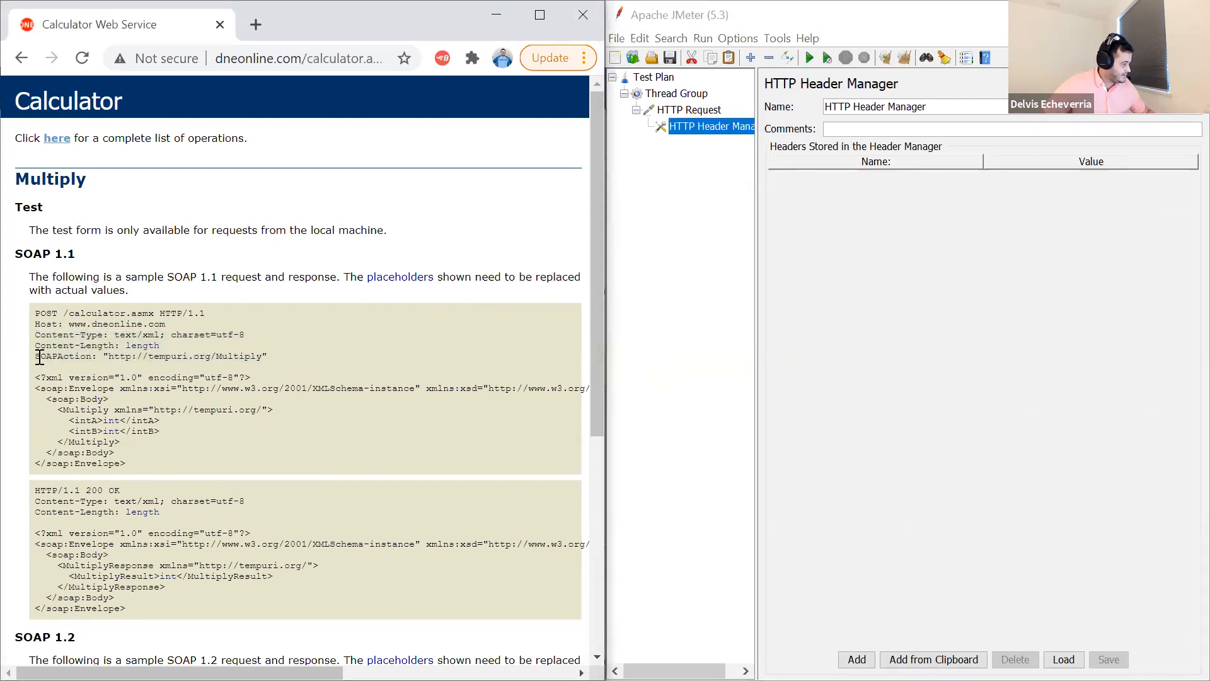
{"action": "left_click_drag", "start_coordinate": [36, 358], "coordinate": [97, 357]}
{"action": "double_click", "coordinate": [220, 357]}
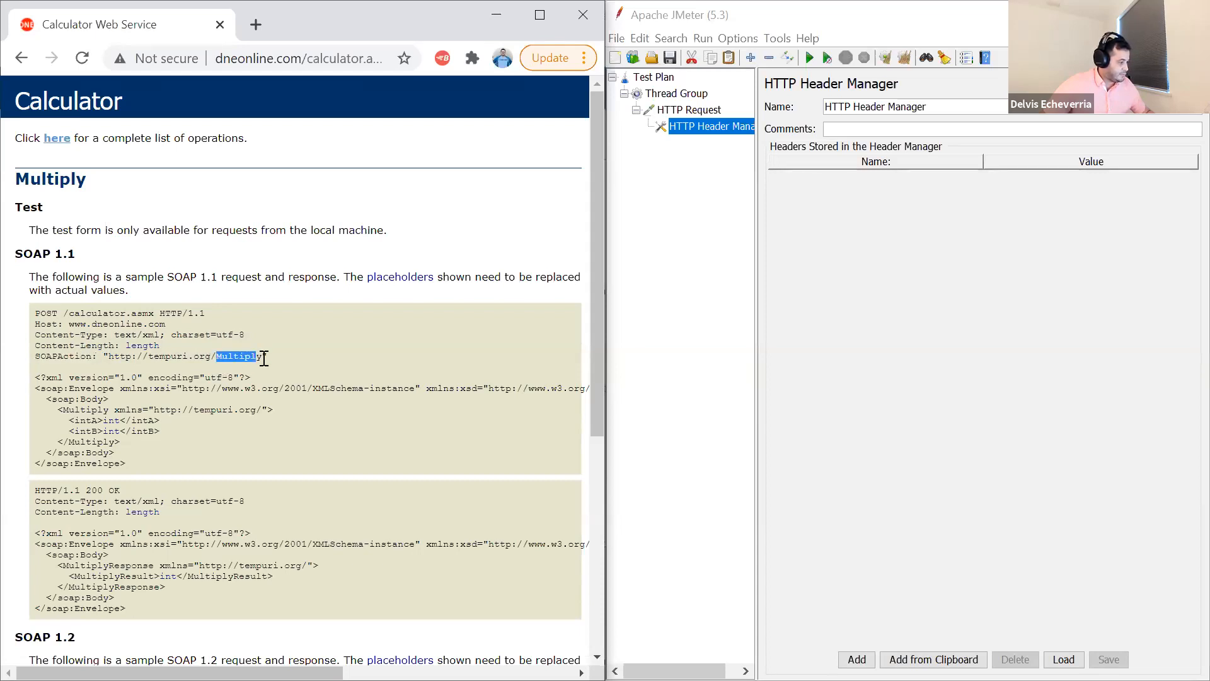
{"action": "left_click", "coordinate": [265, 357]}
{"action": "left_click_drag", "start_coordinate": [266, 357], "coordinate": [39, 339]}
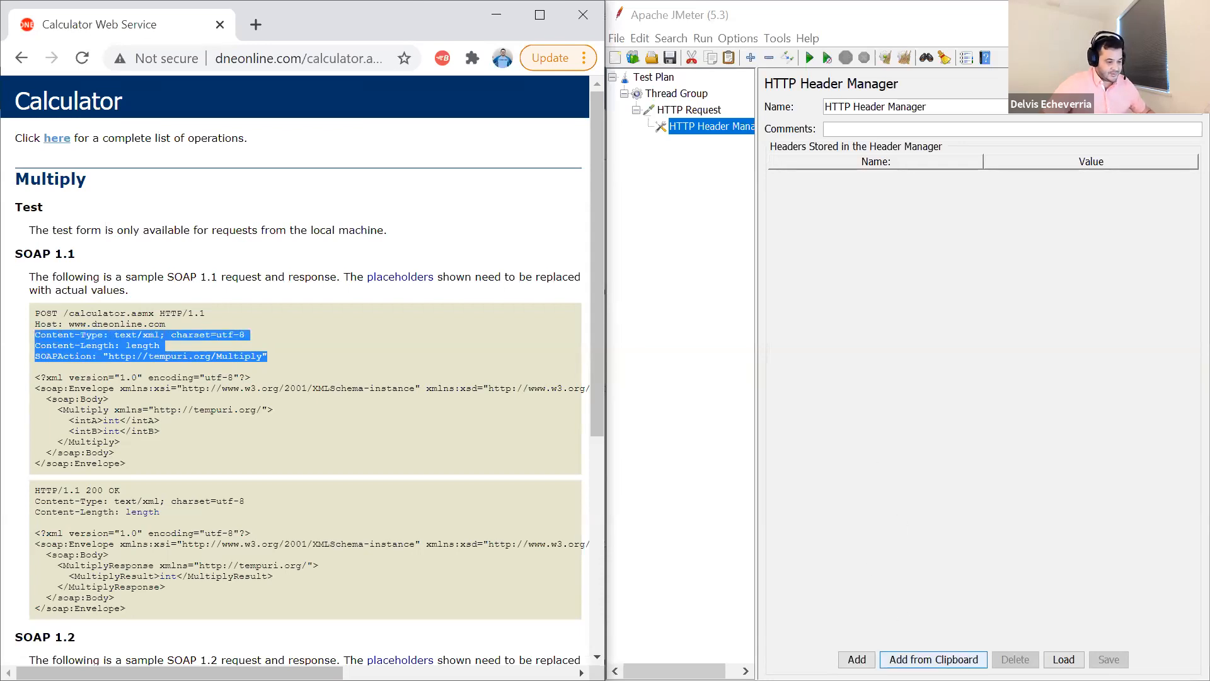
{"action": "left_click", "coordinate": [934, 659]}
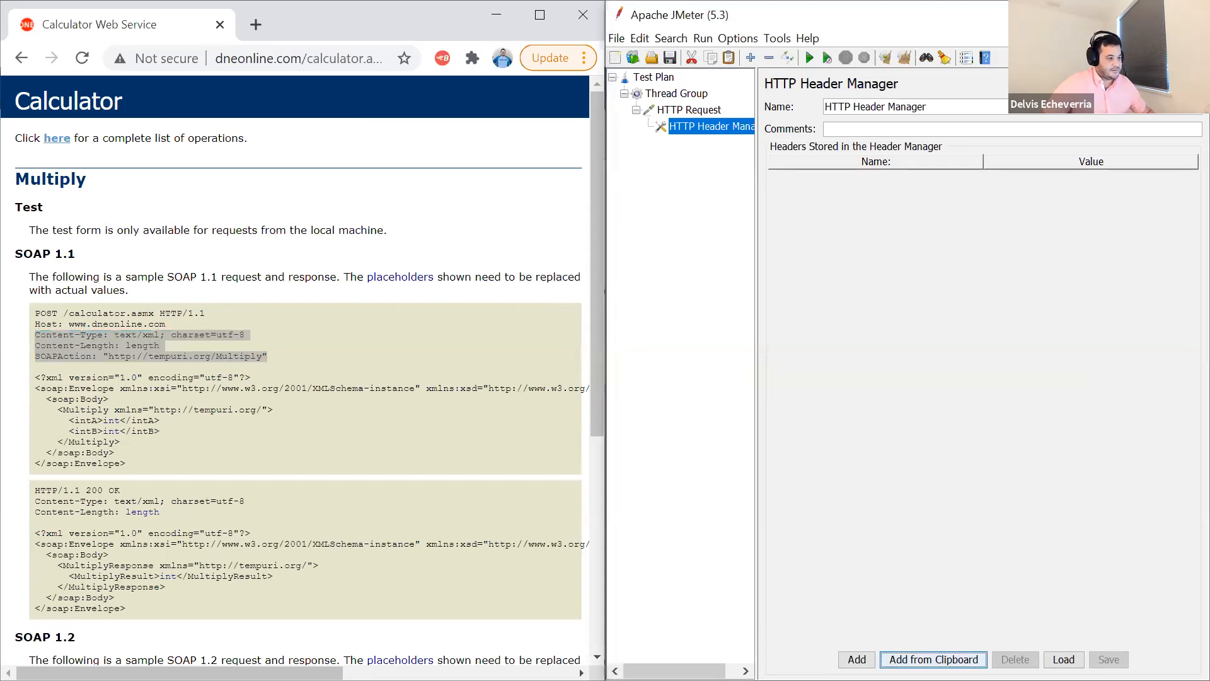
{"action": "left_click", "coordinate": [816, 207]}
{"action": "key", "text": "Down"}
{"action": "key", "text": "Down"}
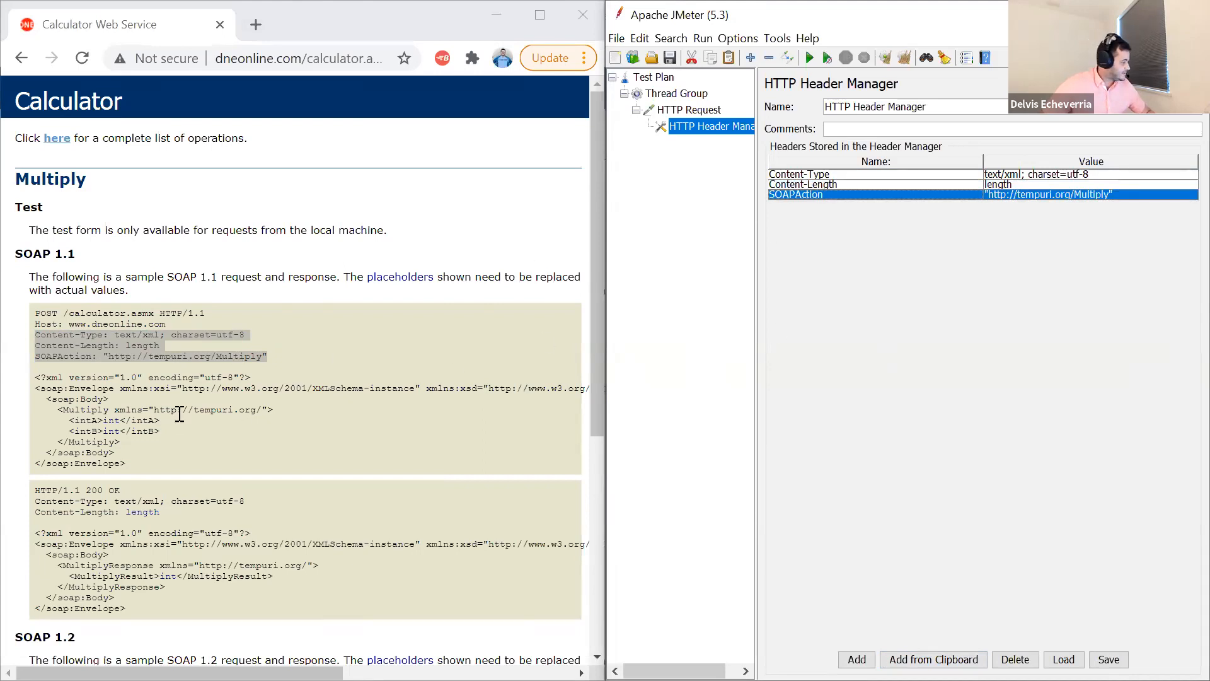
- Copy the Multiply sample's SOAP 1.1 XML envelope into the HTTP Request's body data
{"action": "left_click_drag", "start_coordinate": [35, 379], "coordinate": [150, 457]}
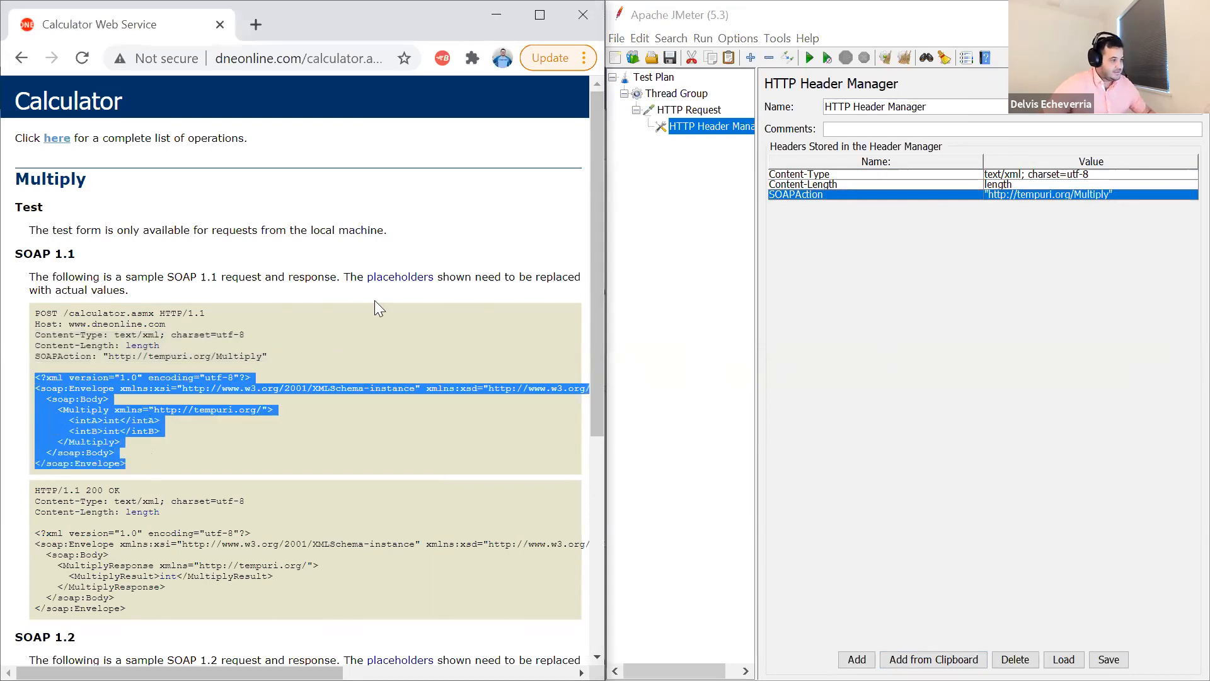
{"action": "left_click", "coordinate": [699, 110]}
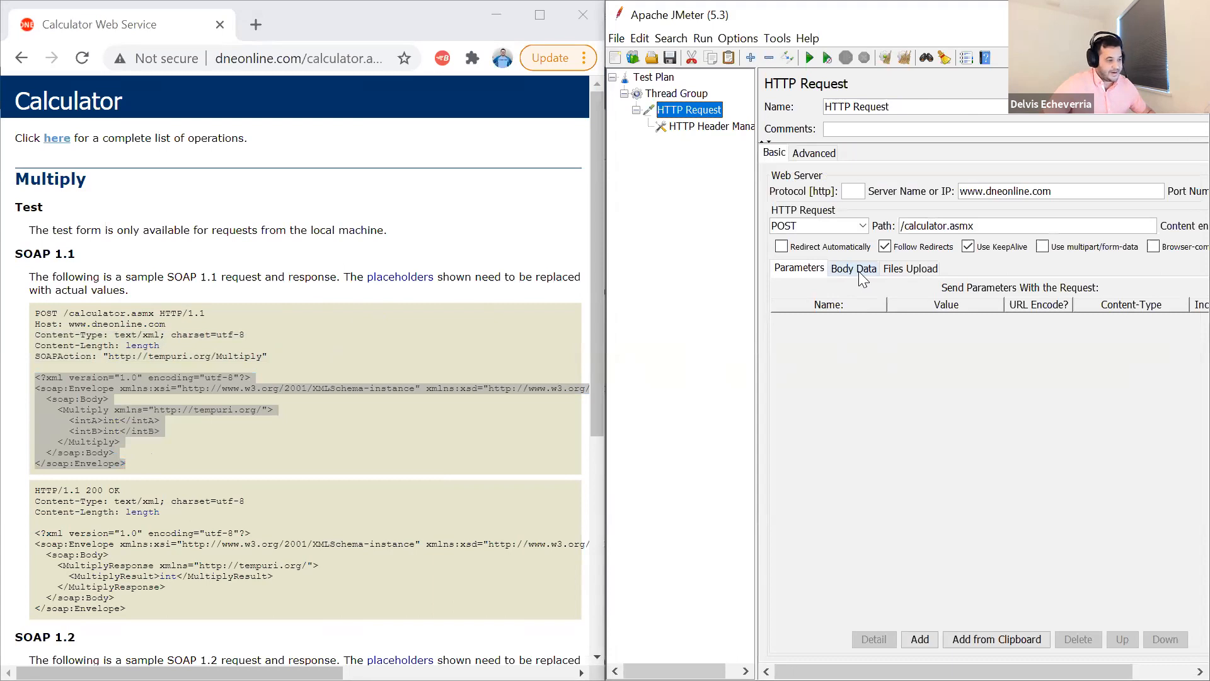
{"action": "left_click", "coordinate": [859, 271]}
{"action": "left_click_drag", "start_coordinate": [126, 465], "coordinate": [23, 379]}
{"action": "key", "text": "ctrl+c"}
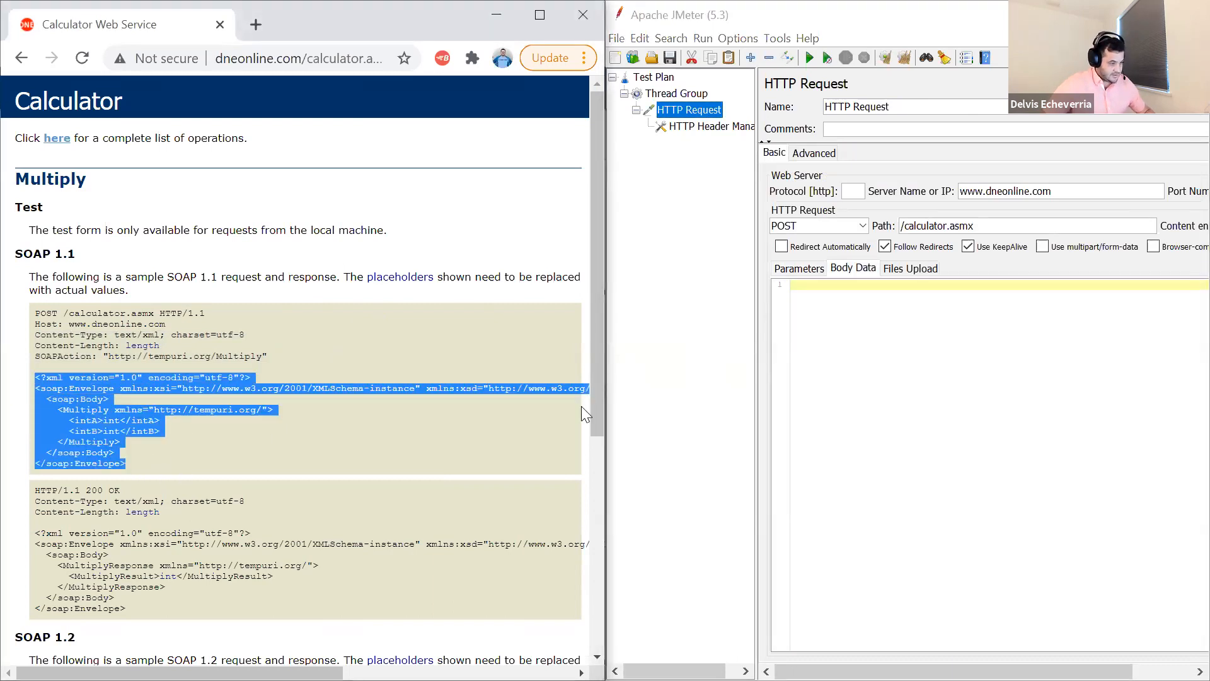
{"action": "left_click", "coordinate": [817, 291]}
{"action": "key", "text": "ctrl+v"}
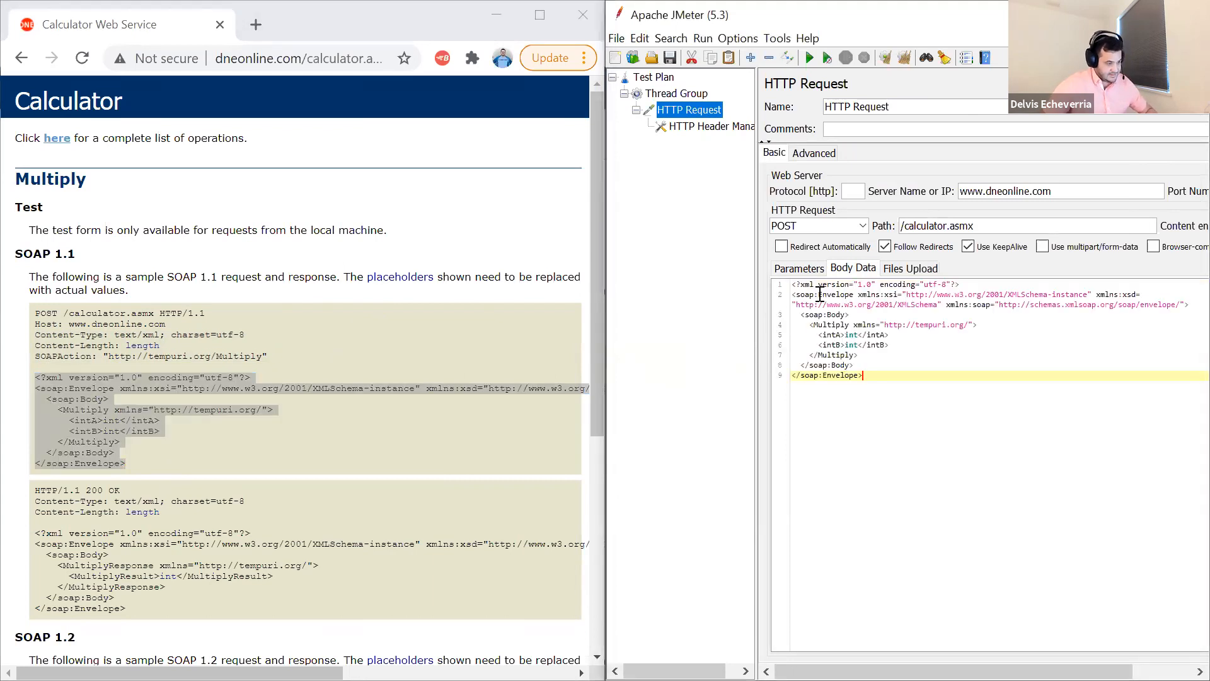
- Replace the intA and intB placeholders in the HTTP Request's SOAP body with the value 5 each
{"action": "double_click", "coordinate": [852, 336]}
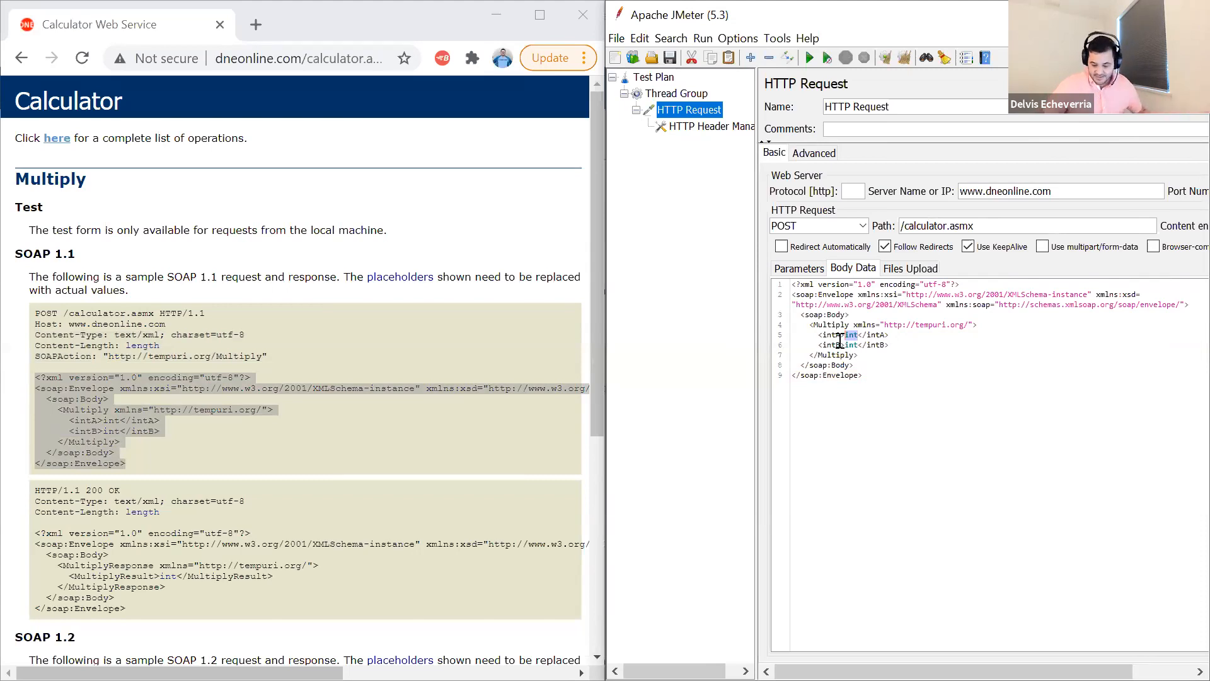
{"action": "type", "text": "5"}
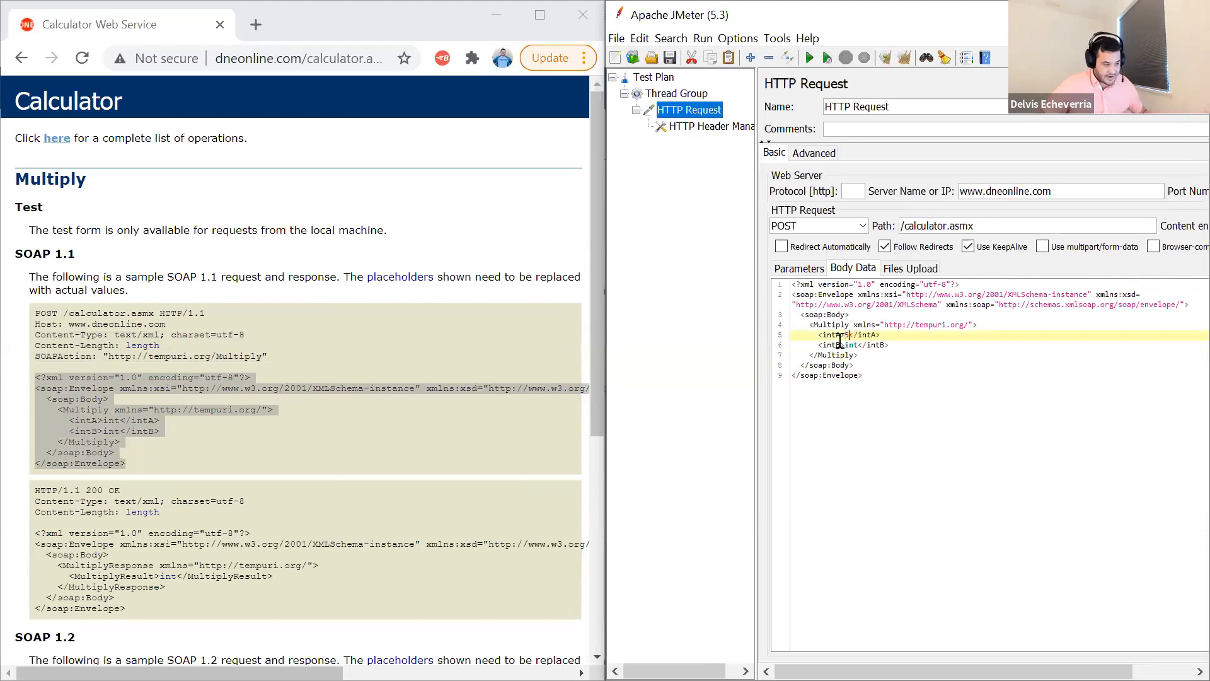
{"action": "double_click", "coordinate": [850, 346]}
{"action": "left_click", "coordinate": [850, 345]}
{"action": "double_click", "coordinate": [852, 345]}
{"action": "type", "text": "5"}
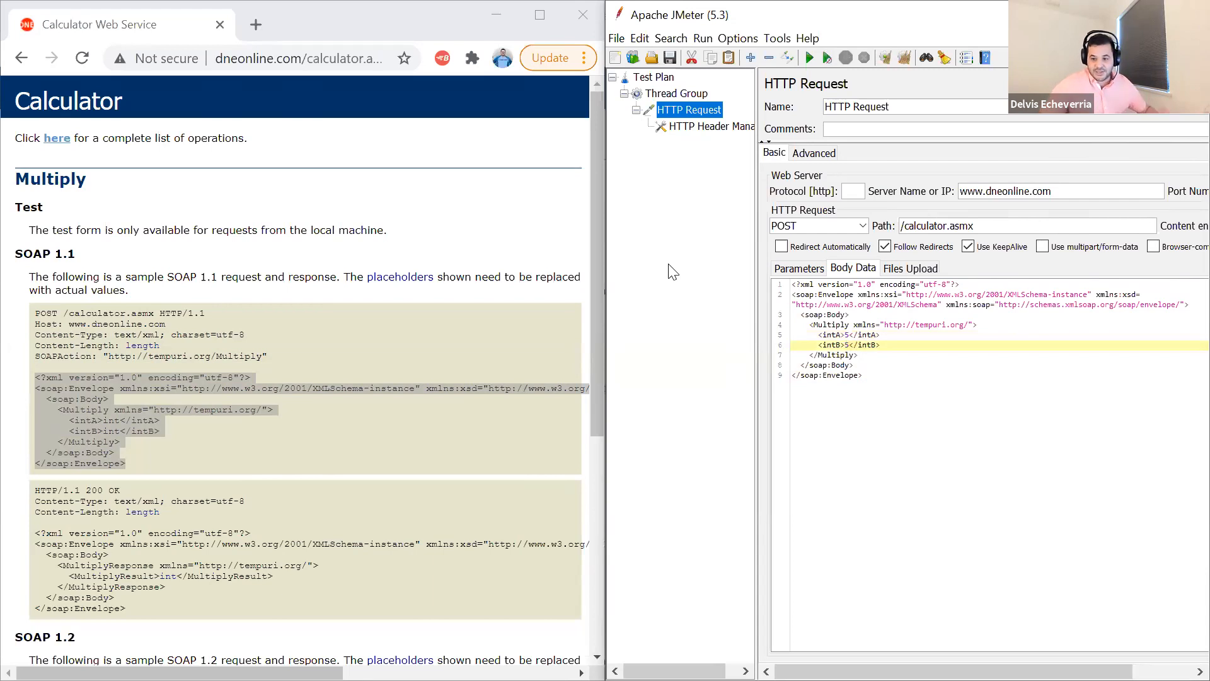
- Add a View Results Tree listener to the Thread Group
{"action": "left_click", "coordinate": [689, 95]}
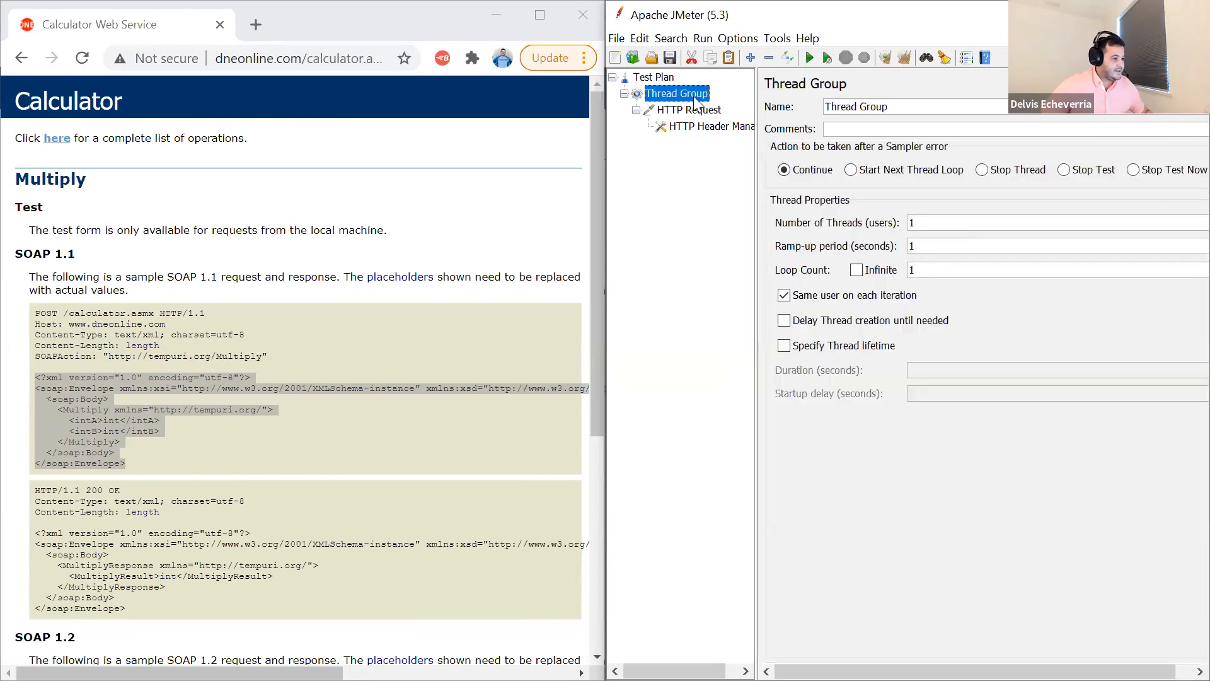
{"action": "right_click", "coordinate": [693, 96]}
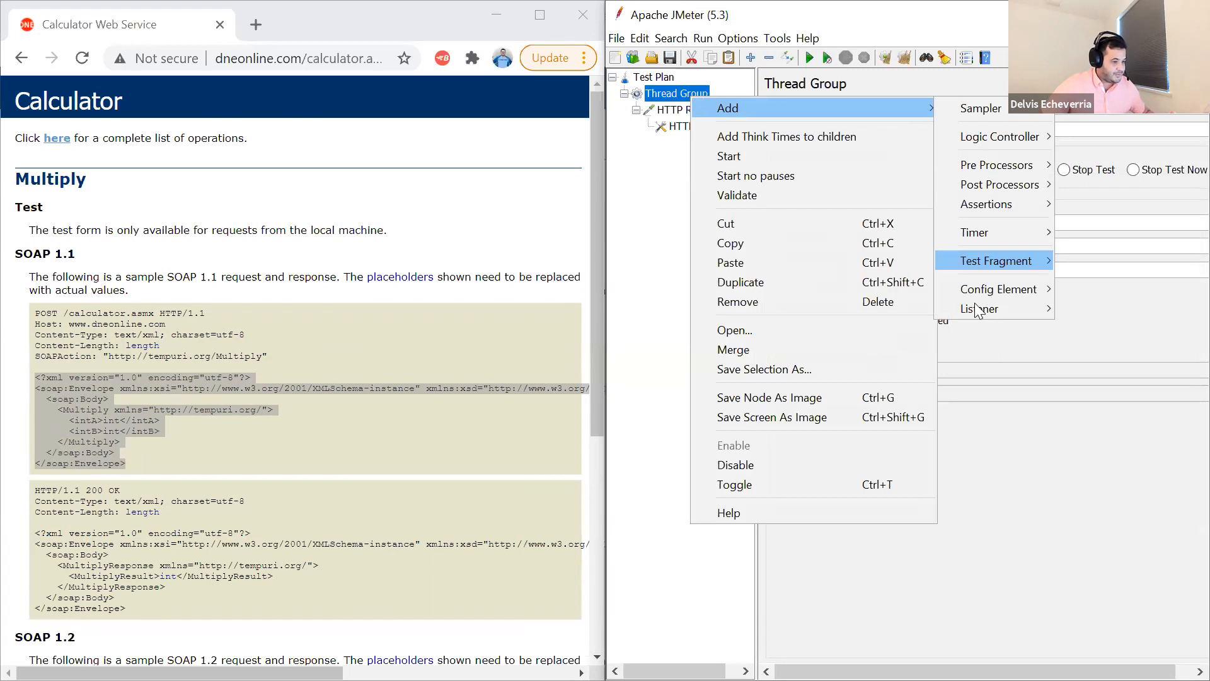
{"action": "mouse_move", "coordinate": [993, 304]}
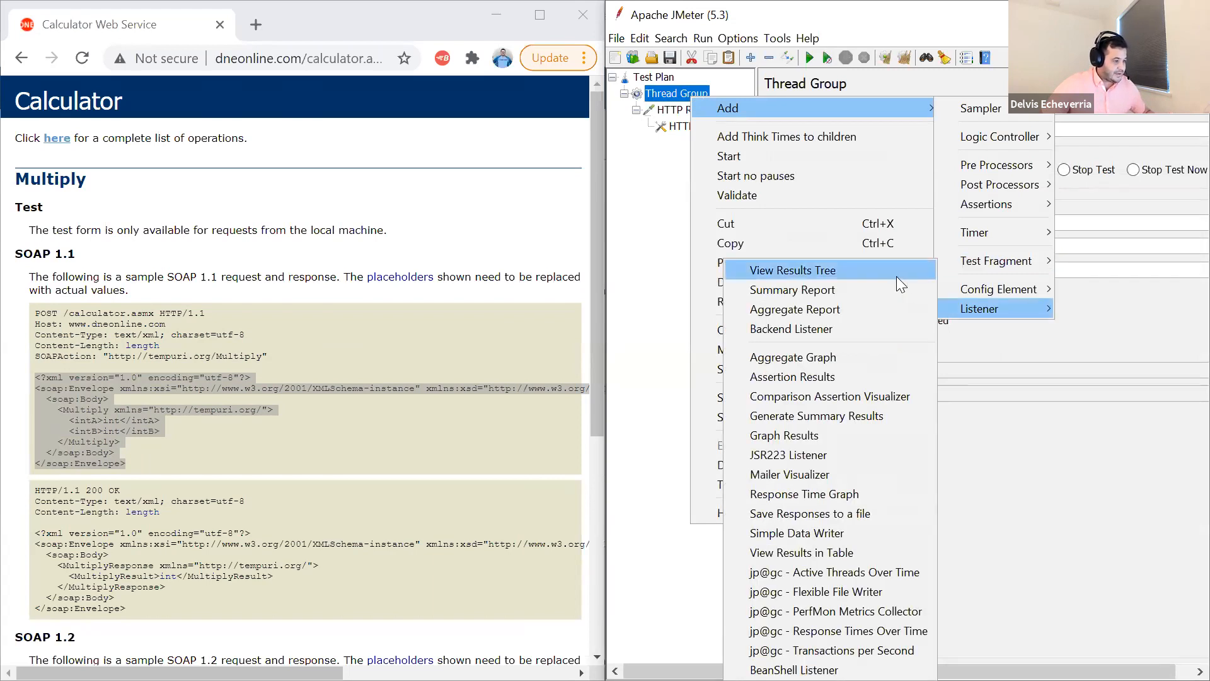
{"action": "left_click", "coordinate": [896, 276]}
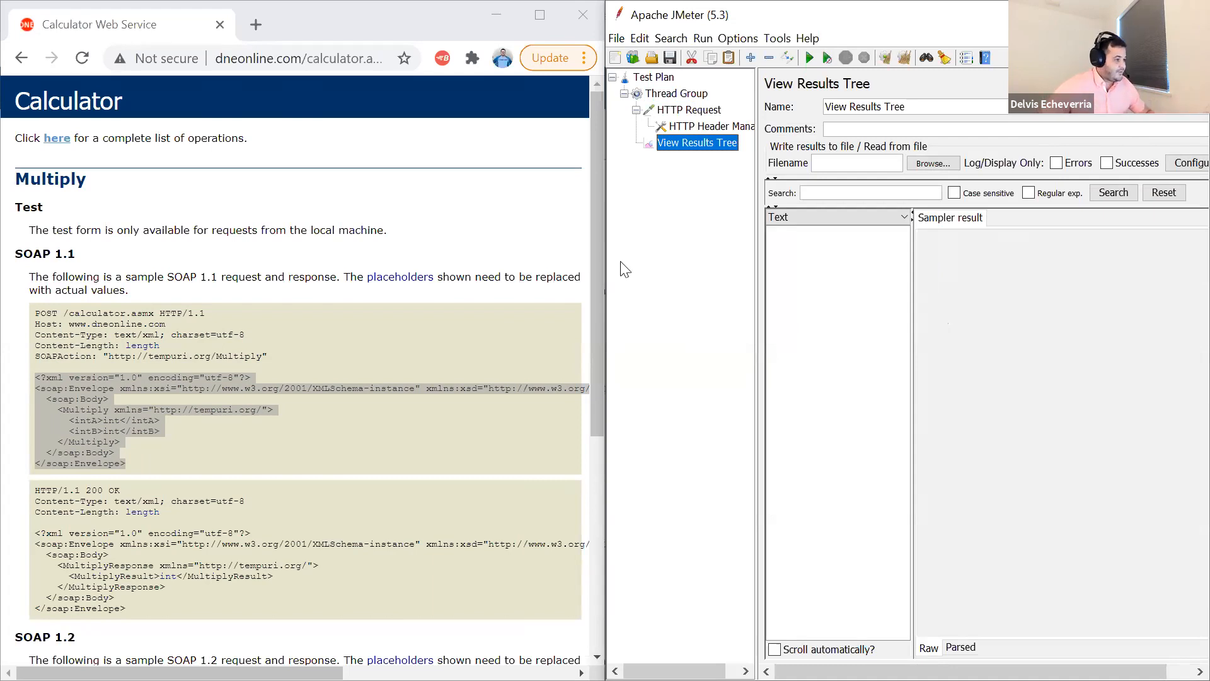
- Clear earlier results and run the test, saving the test plan as Webservices1.jmx in the templates folder first
{"action": "left_click", "coordinate": [695, 96]}
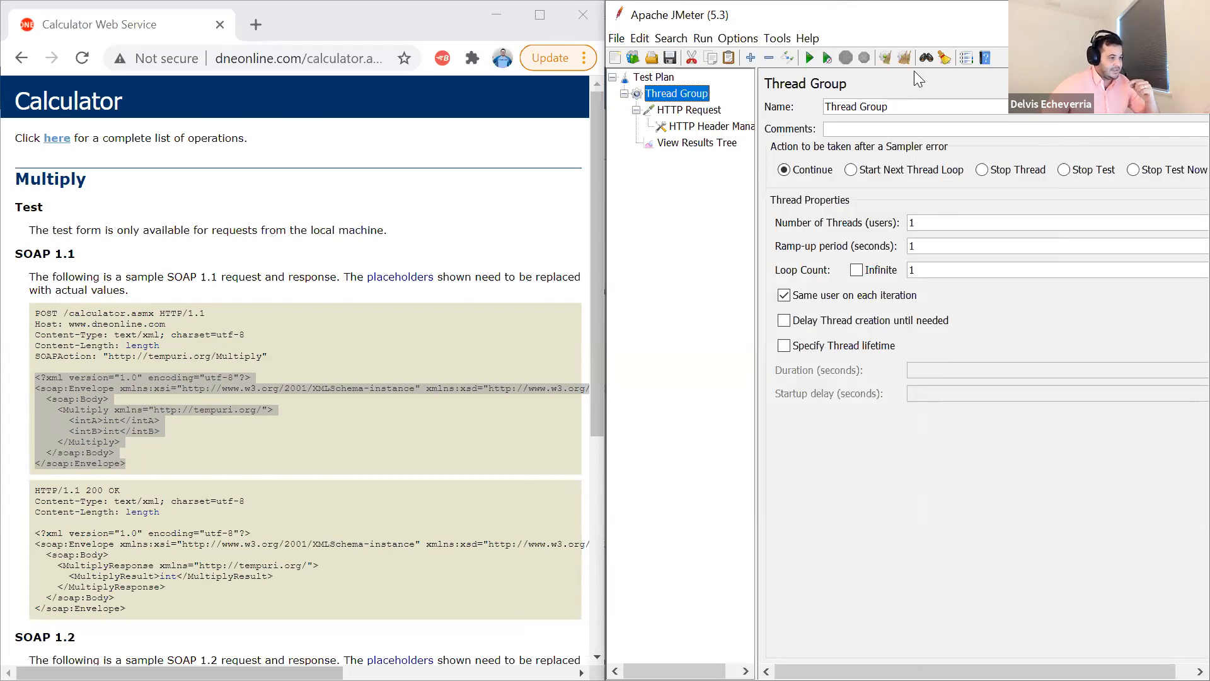
{"action": "left_click", "coordinate": [904, 57]}
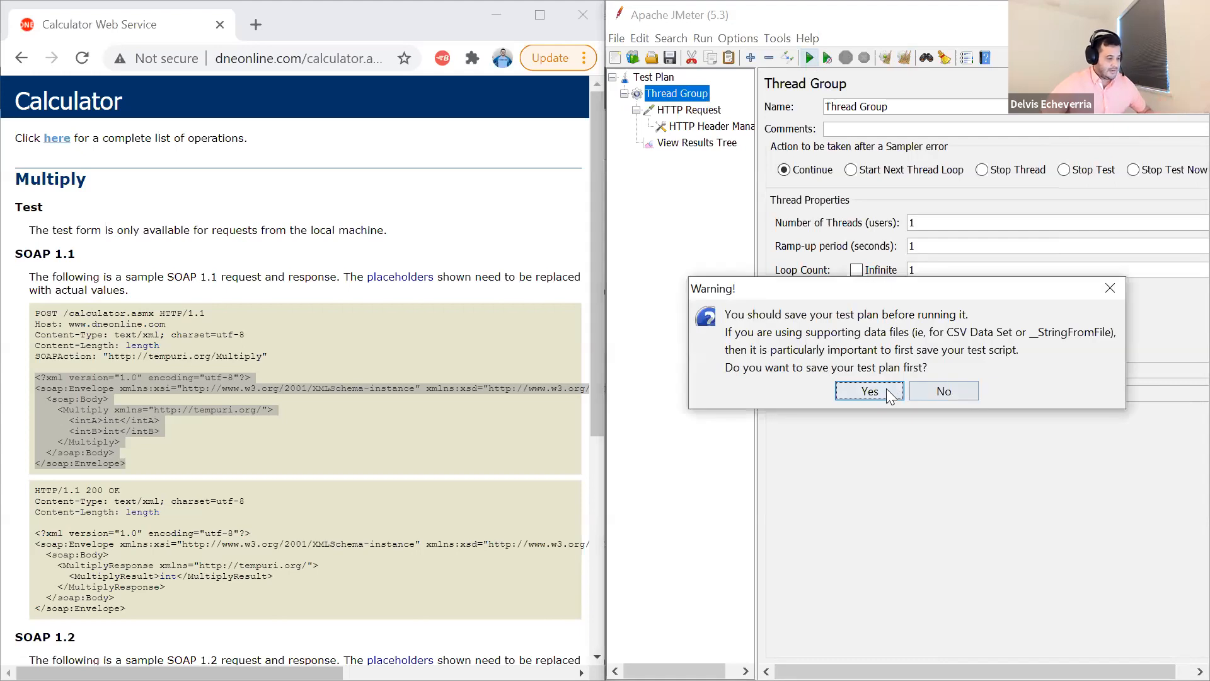
{"action": "left_click", "coordinate": [870, 391]}
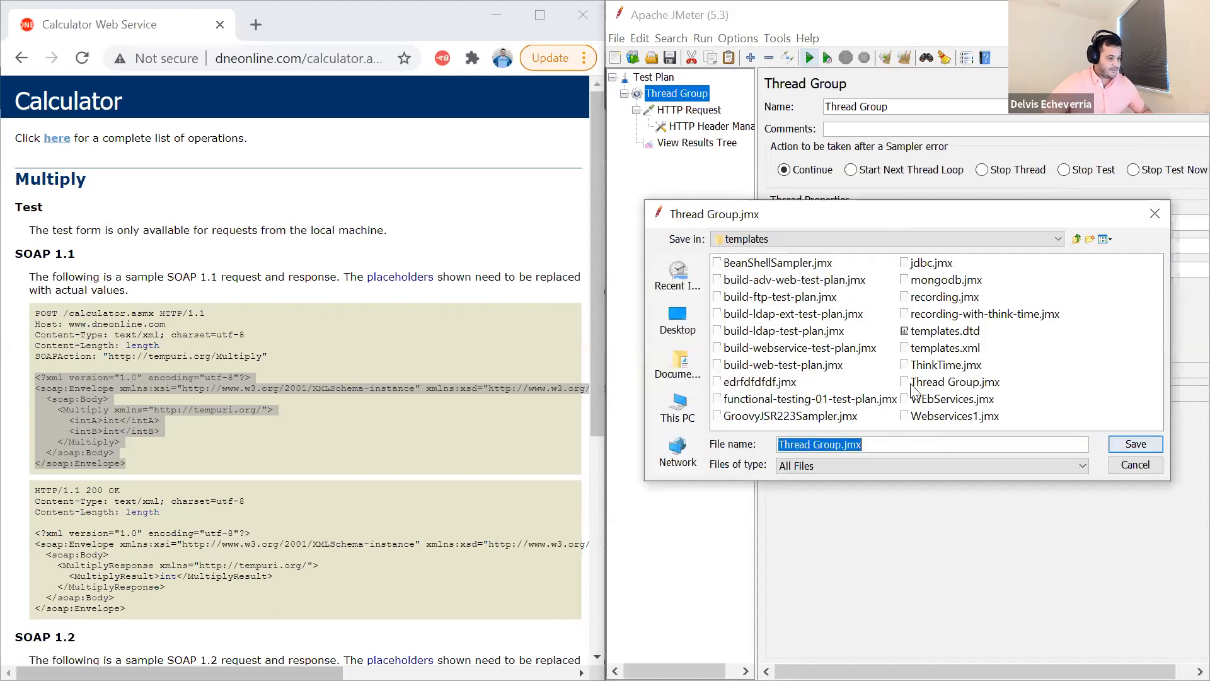
{"action": "left_click", "coordinate": [850, 399]}
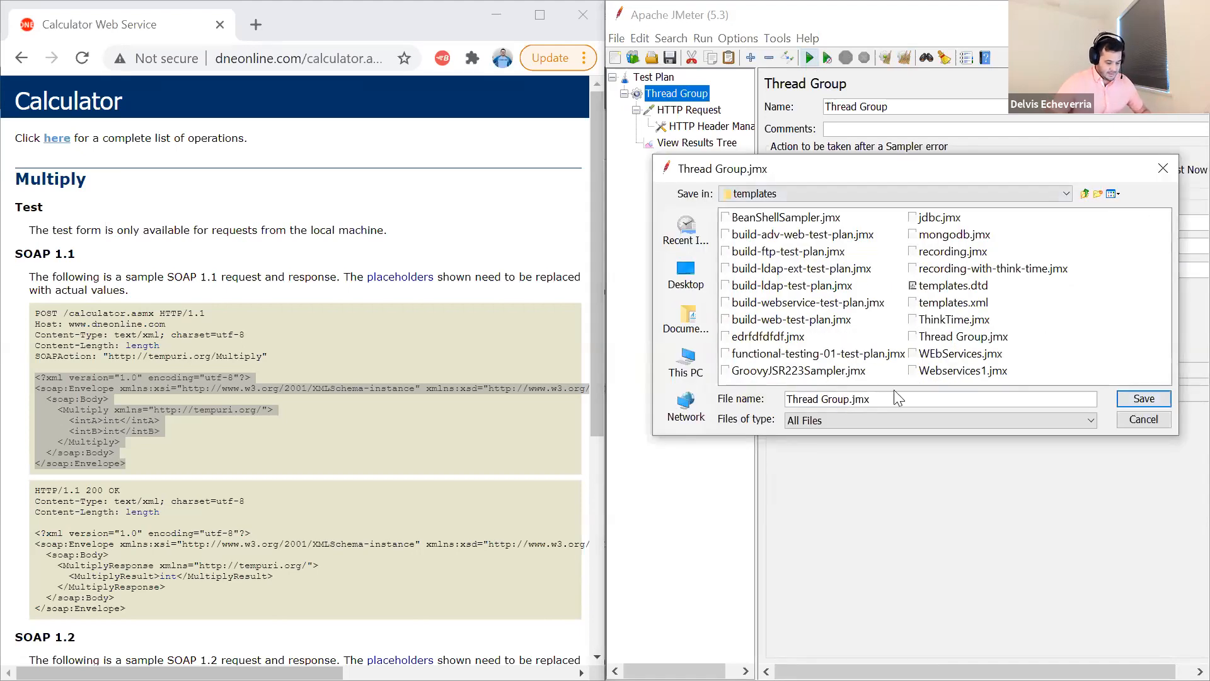
{"action": "key", "text": "shift+Home"}
{"action": "type", "text": "We"}
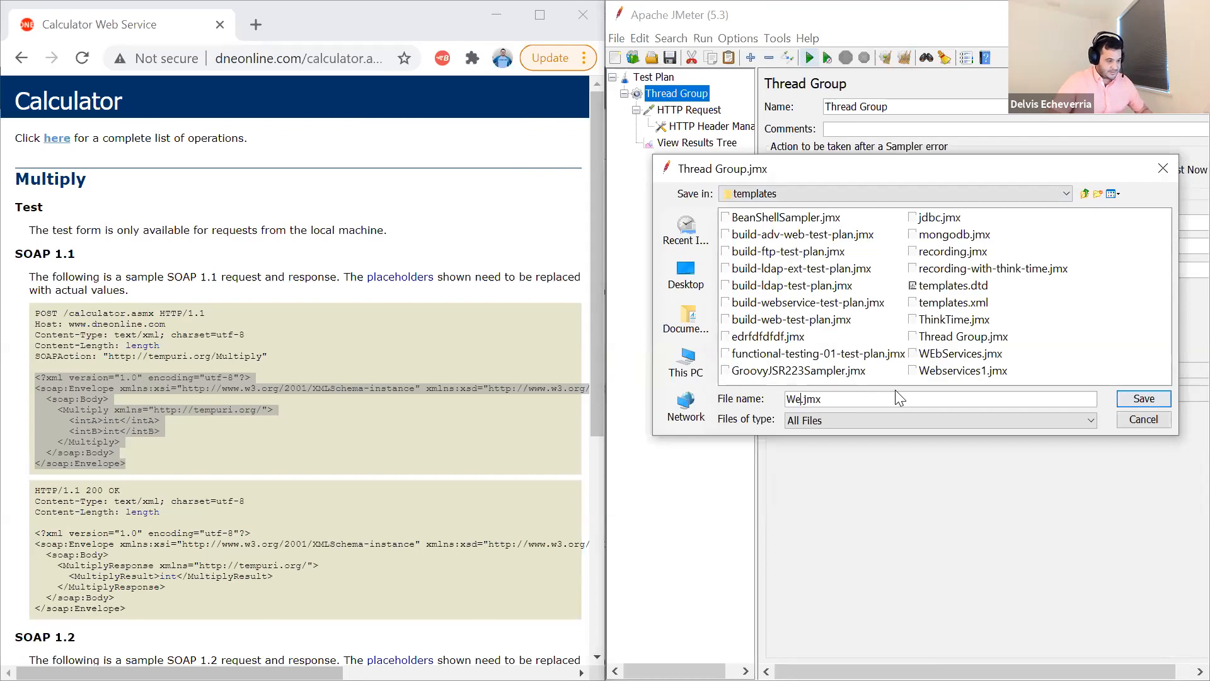
{"action": "type", "text": "bservices"}
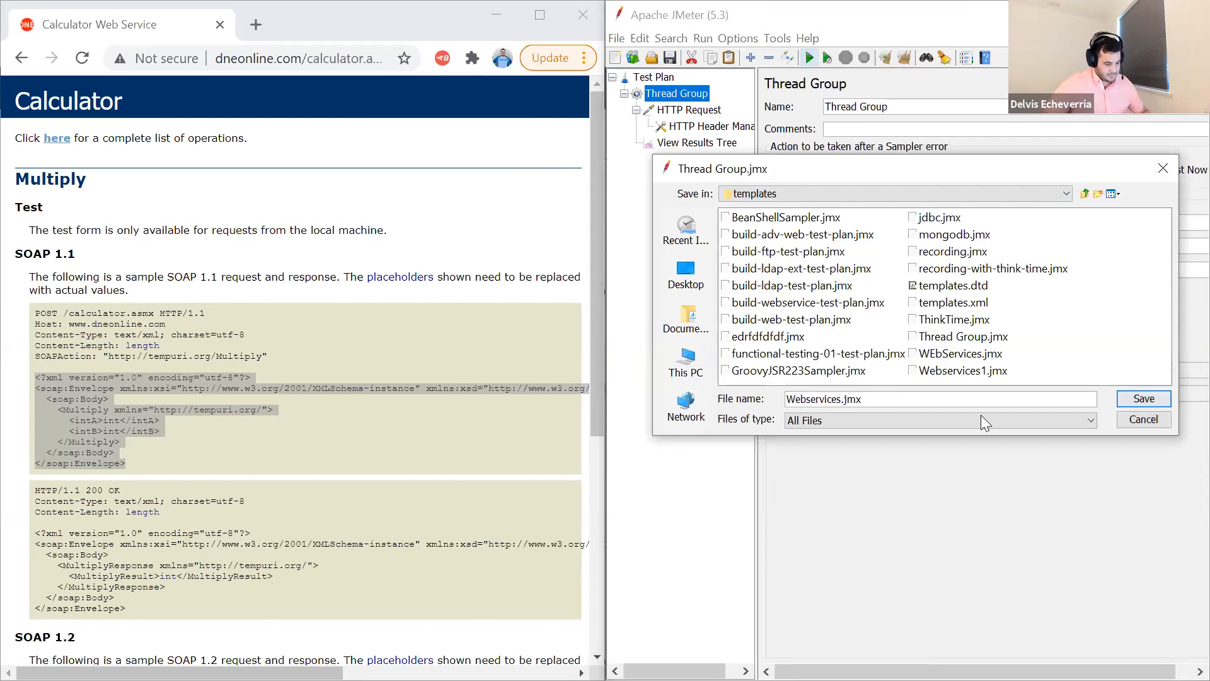
{"action": "left_click", "coordinate": [1145, 399]}
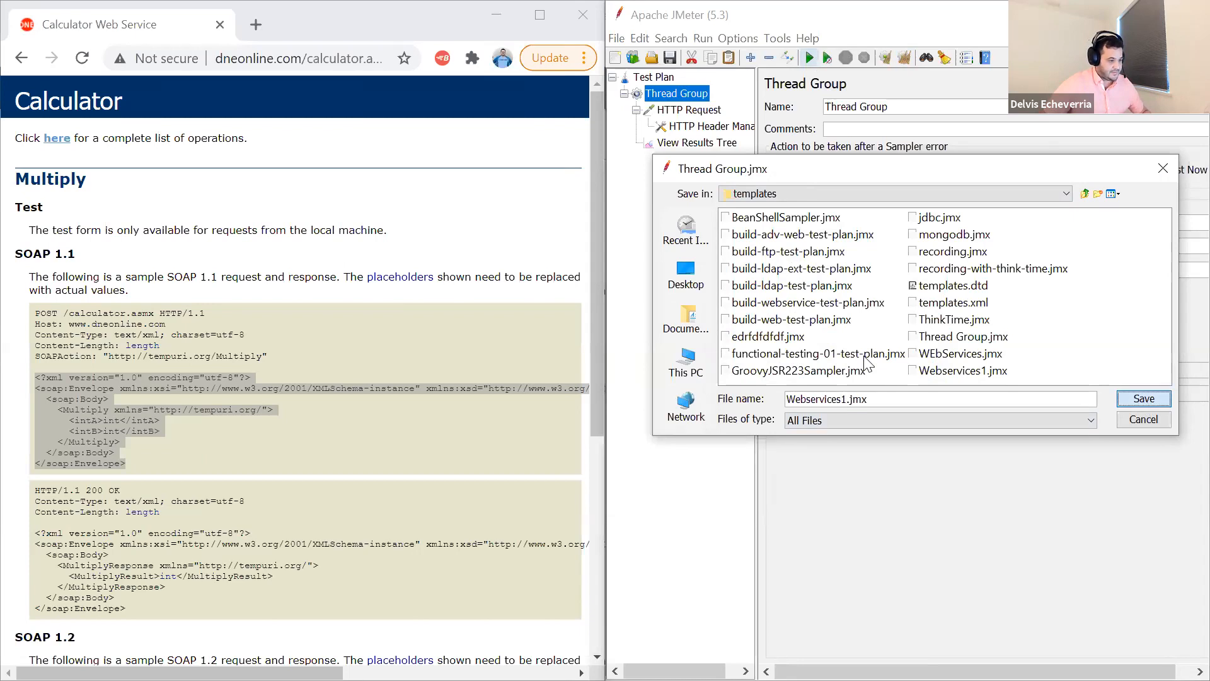
{"action": "left_click", "coordinate": [882, 369]}
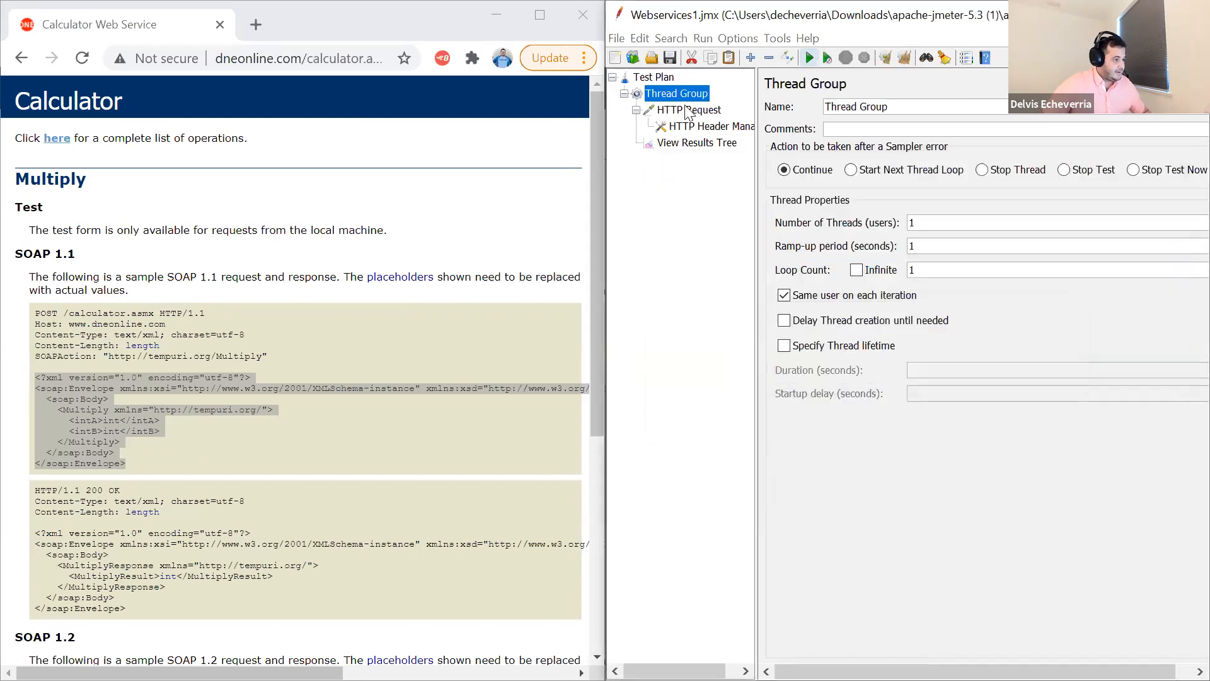
- Open the HTTP Request sample in View Results Tree and check the intA and intB values in its request body
{"action": "left_click", "coordinate": [697, 142]}
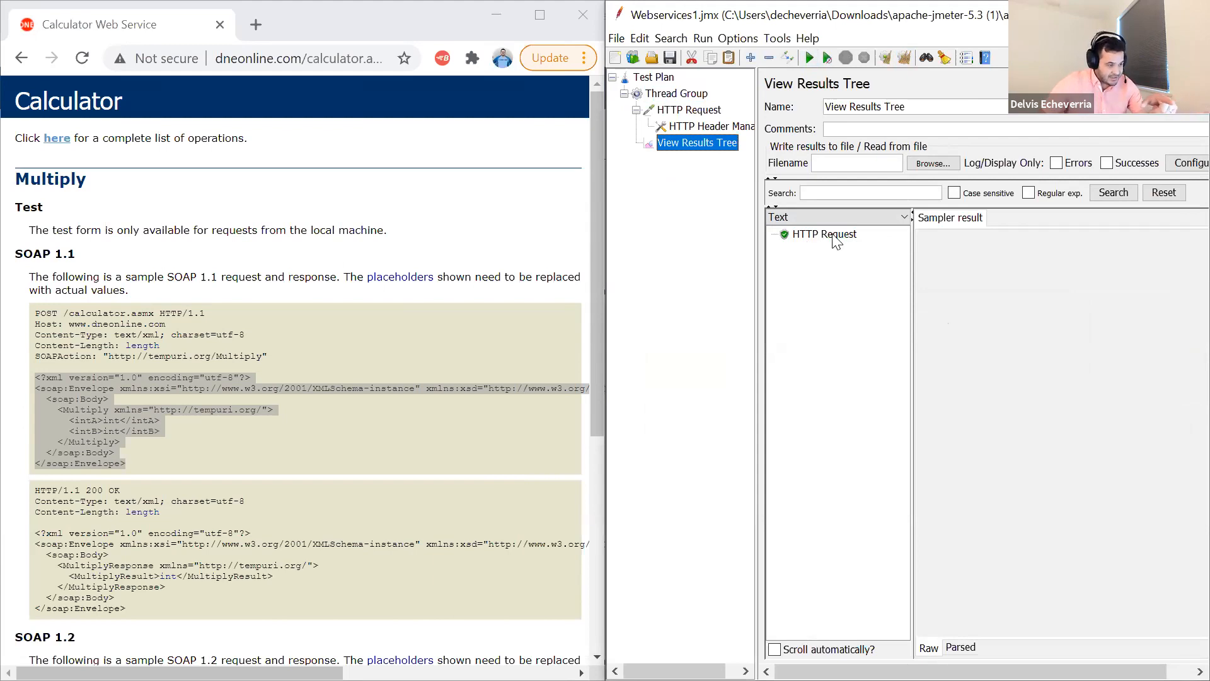
{"action": "key", "text": "Down"}
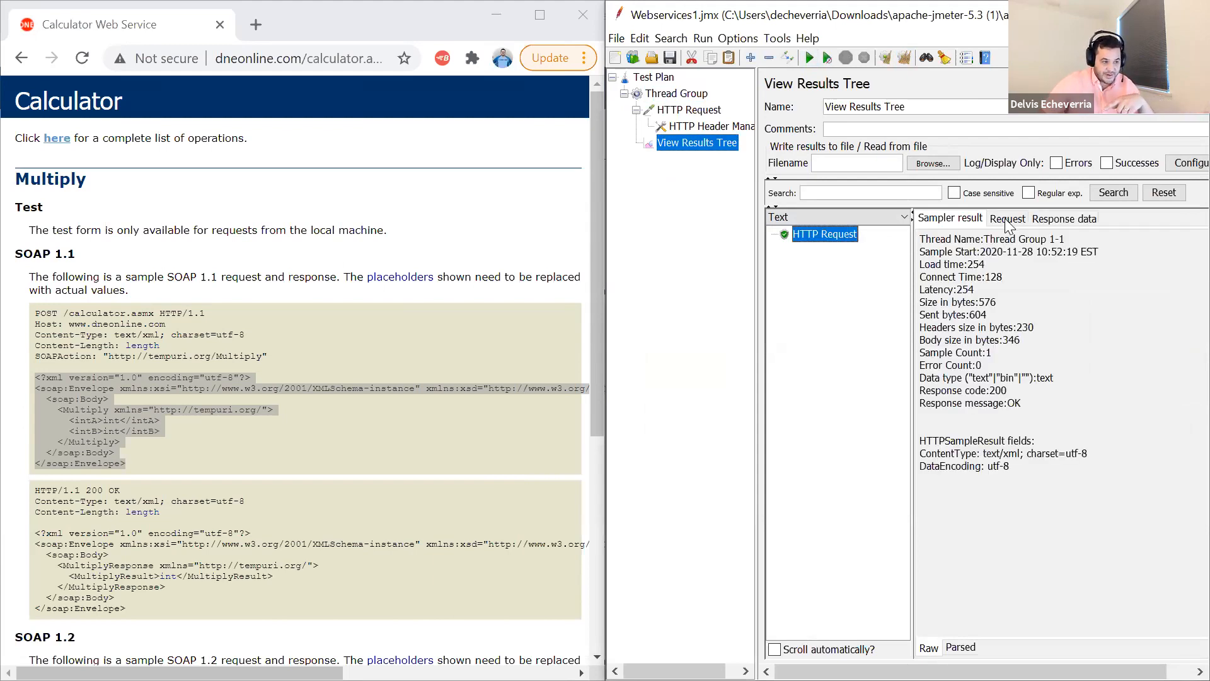
{"action": "left_click", "coordinate": [1006, 218]}
{"action": "left_click_drag", "start_coordinate": [993, 429], "coordinate": [939, 318]}
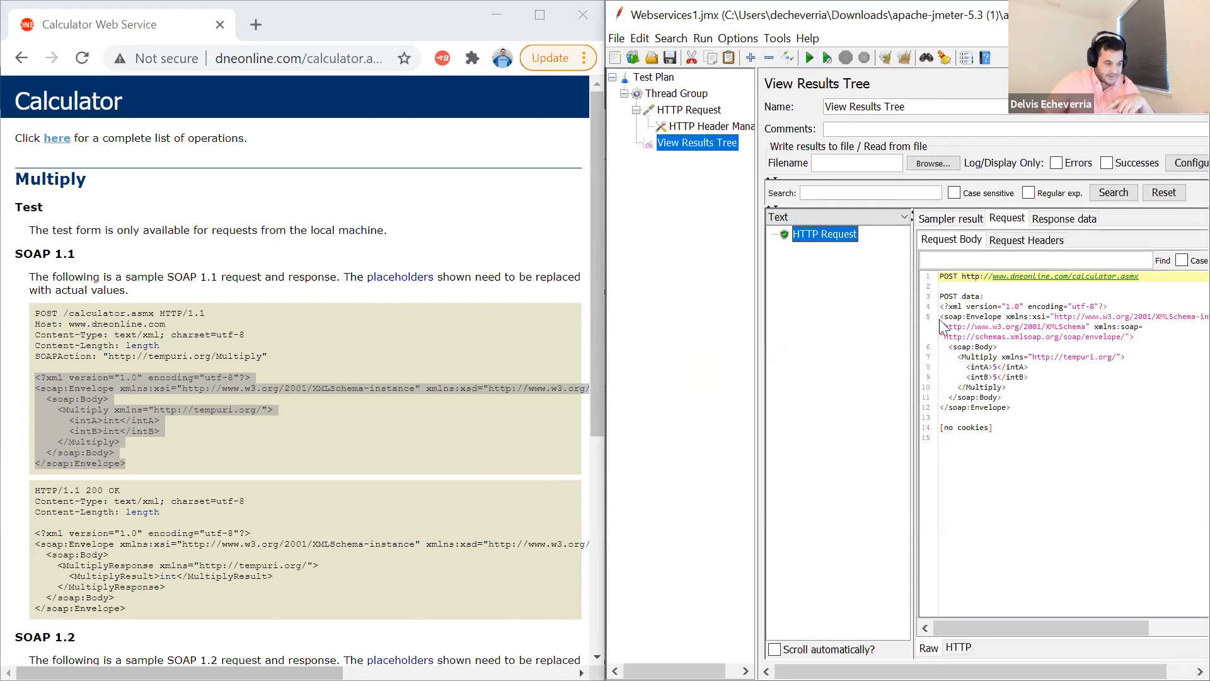
{"action": "left_click", "coordinate": [1004, 377]}
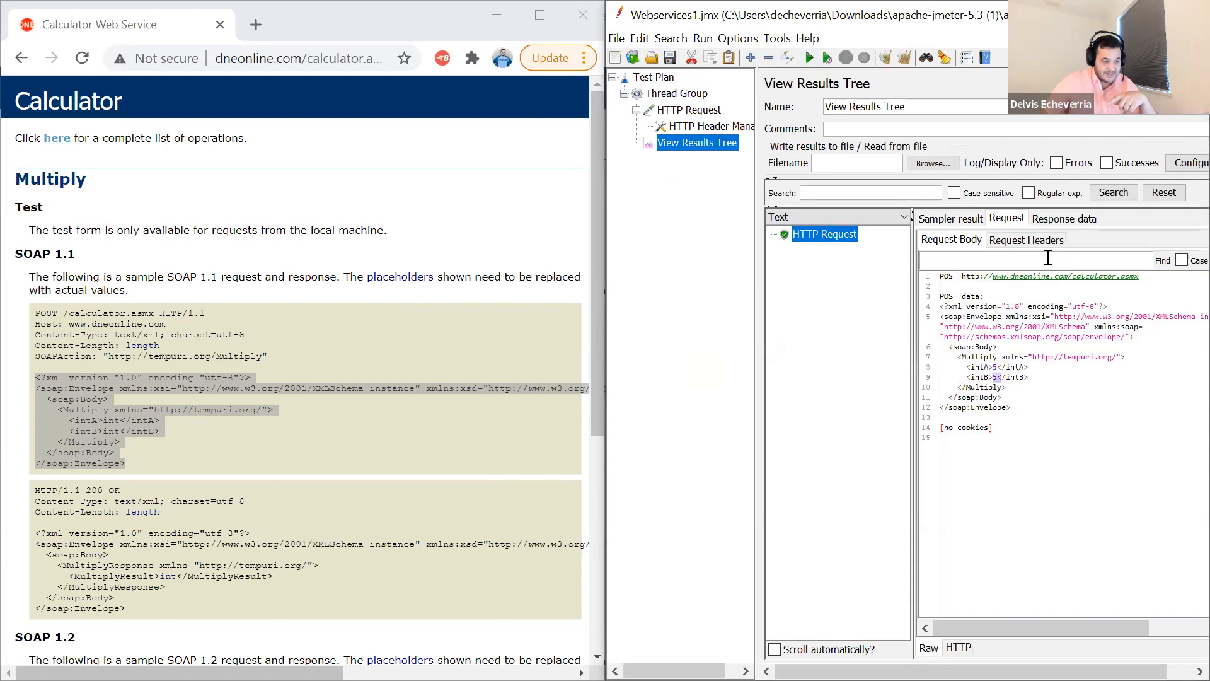
- Open the sample's response data and compare it with the SOAP 1.1 response on the Multiply page, highlighting the MultiplyResult placeholder
{"action": "left_click", "coordinate": [1066, 219]}
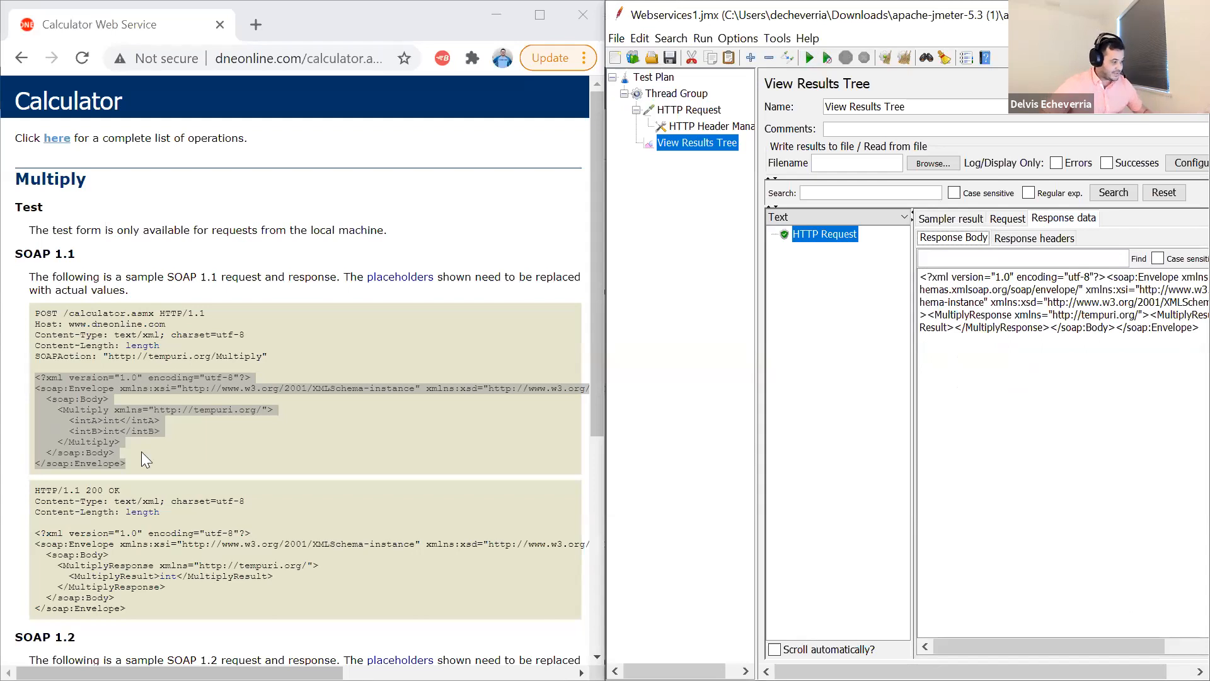
{"action": "scroll", "coordinate": [164, 491], "scroll_direction": "down", "scroll_amount": 1}
{"action": "left_click_drag", "start_coordinate": [138, 514], "coordinate": [34, 396]}
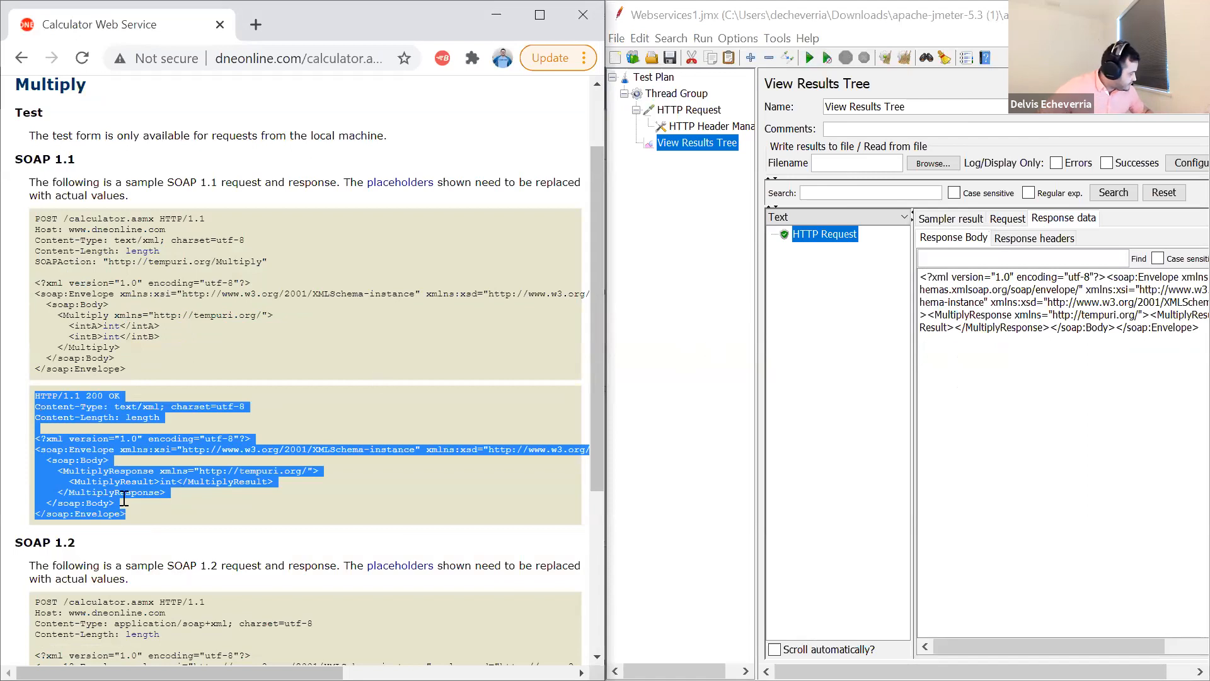
{"action": "left_click", "coordinate": [151, 495]}
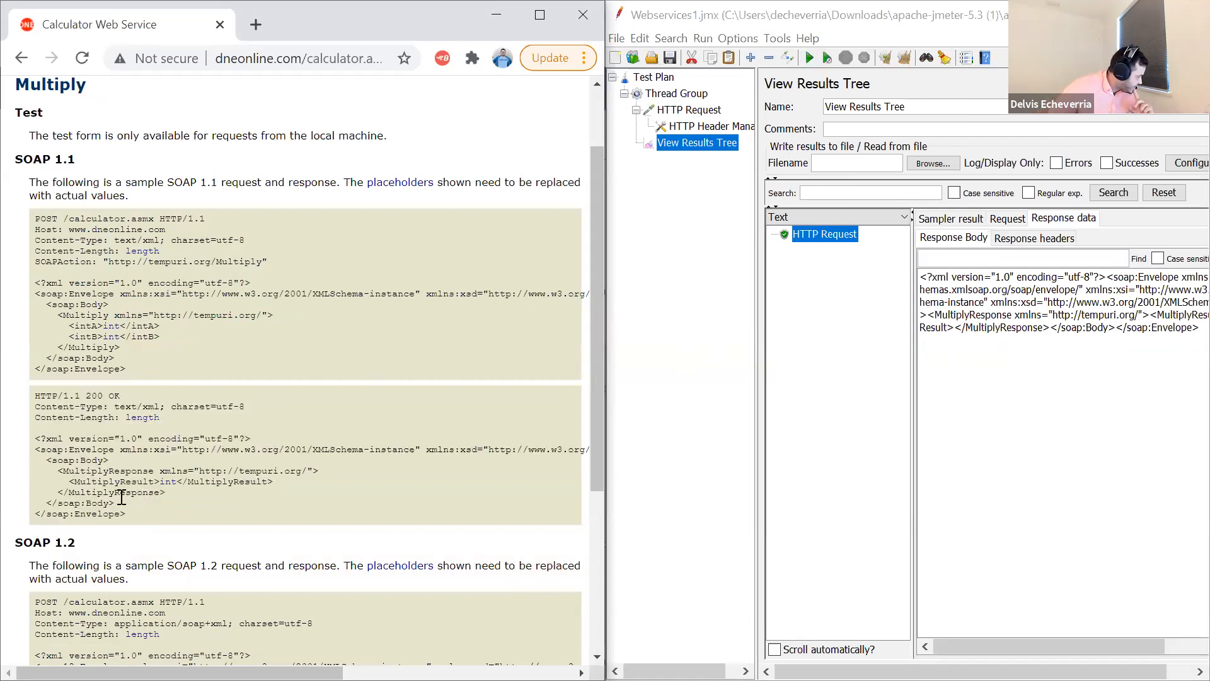
{"action": "double_click", "coordinate": [161, 483]}
{"action": "double_click", "coordinate": [174, 483]}
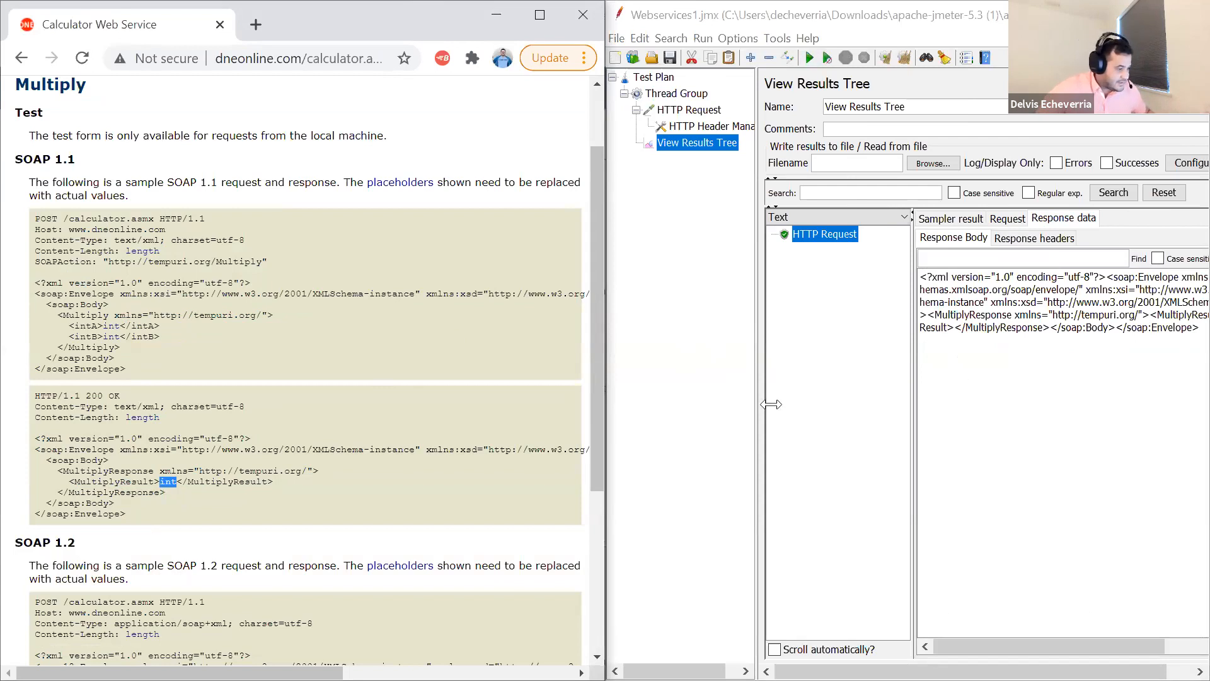
- Widen the results area and highlight the MultiplyResult value and the surrounding XML in the response body
{"action": "left_click_drag", "start_coordinate": [702, 401], "coordinate": [702, 402]}
{"action": "left_click_drag", "start_coordinate": [1037, 315], "coordinate": [1120, 321]}
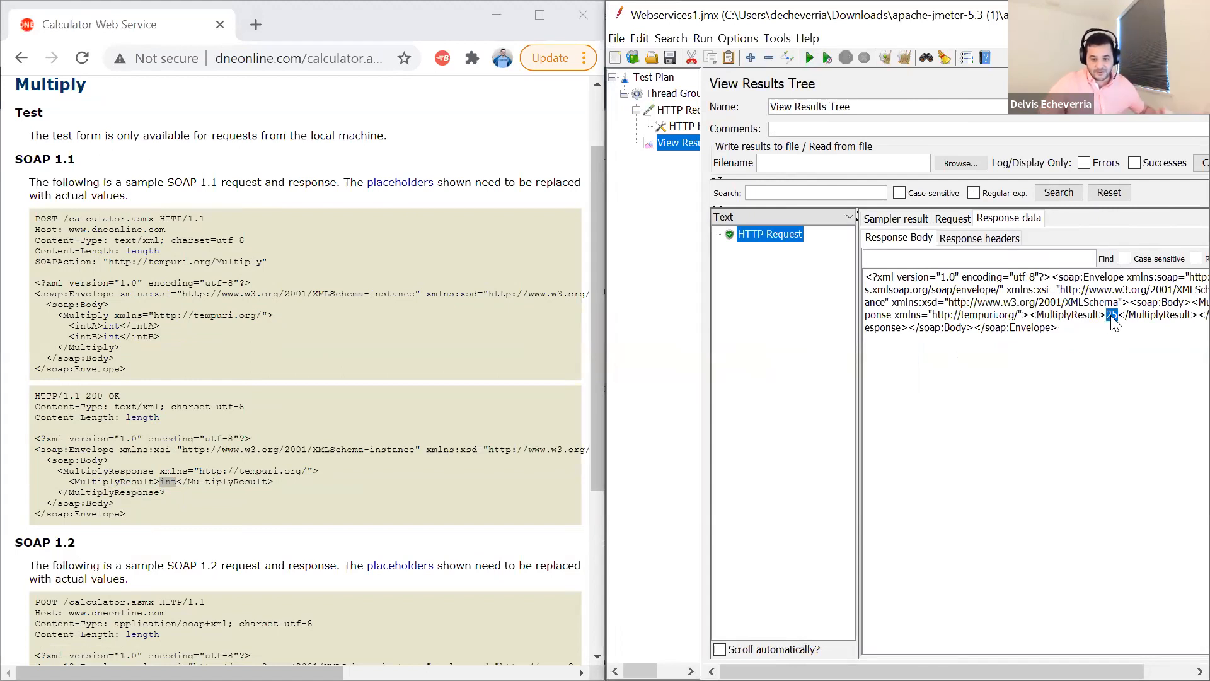
{"action": "left_click", "coordinate": [1122, 323]}
{"action": "left_click_drag", "start_coordinate": [1118, 317], "coordinate": [961, 317]}
{"action": "left_click_drag", "start_coordinate": [868, 287], "coordinate": [866, 278]}
- Widen the sample list and switch the View Results Tree renderer to XML
{"action": "left_click_drag", "start_coordinate": [858, 341], "coordinate": [925, 337]}
{"action": "left_click", "coordinate": [920, 217]}
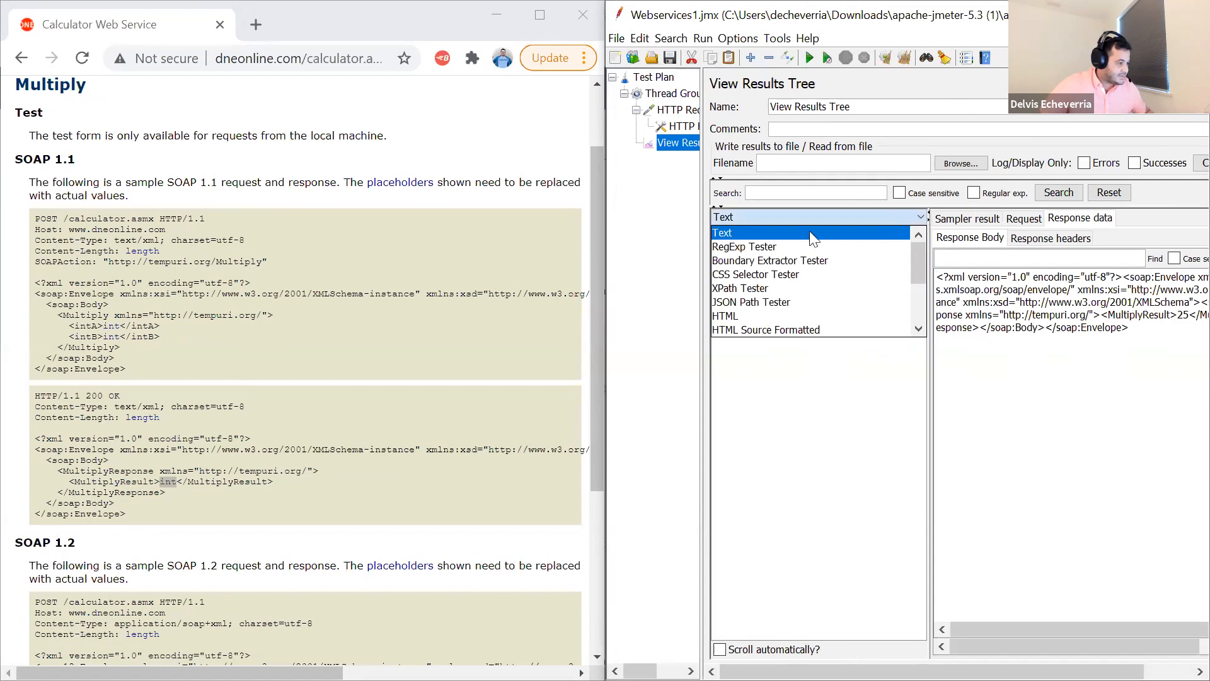
{"action": "scroll", "coordinate": [759, 265], "scroll_direction": "down", "scroll_amount": 1}
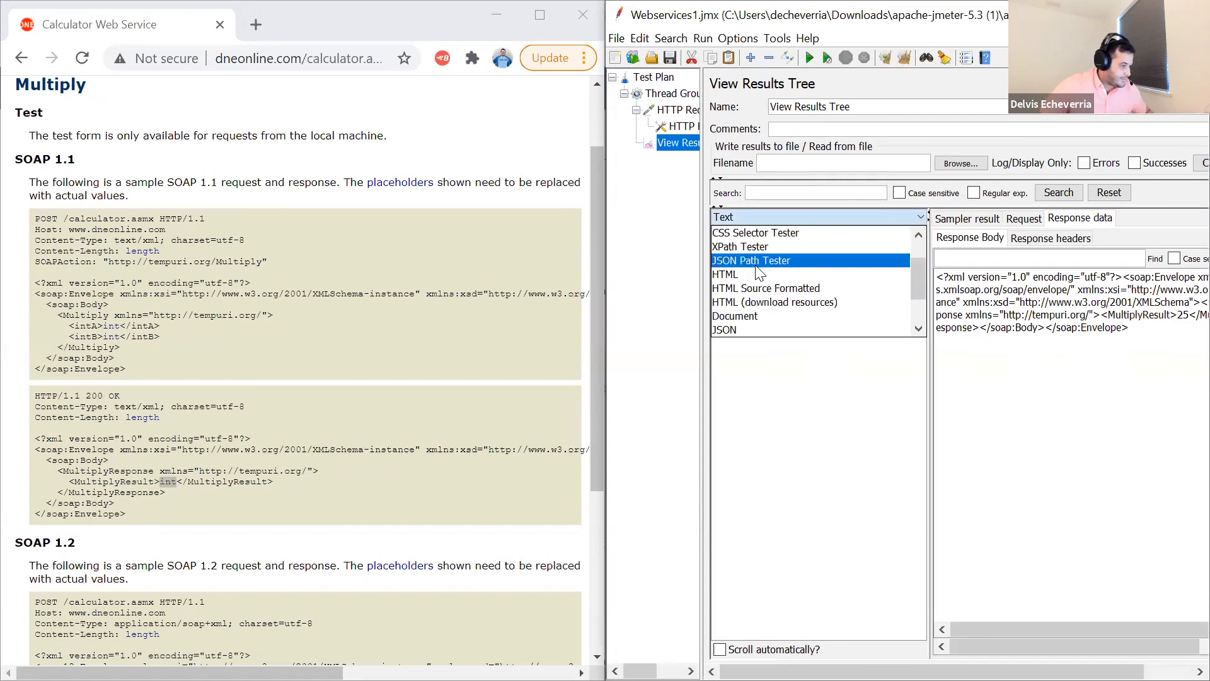
{"action": "scroll", "coordinate": [758, 273], "scroll_direction": "down", "scroll_amount": 1}
{"action": "left_click", "coordinate": [743, 287]}
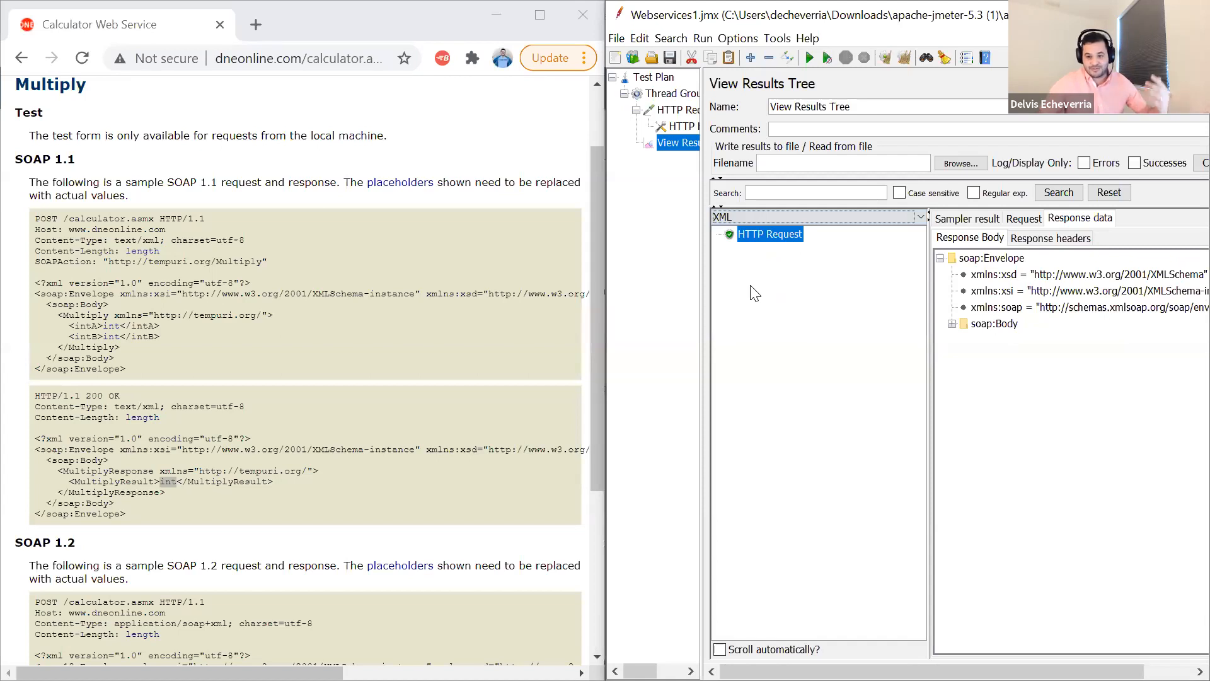
- Expand soap:Body and MultiplyResponse in the XML response tree and select the value under MultiplyResult
{"action": "left_click", "coordinate": [953, 323]}
{"action": "left_click", "coordinate": [983, 344]}
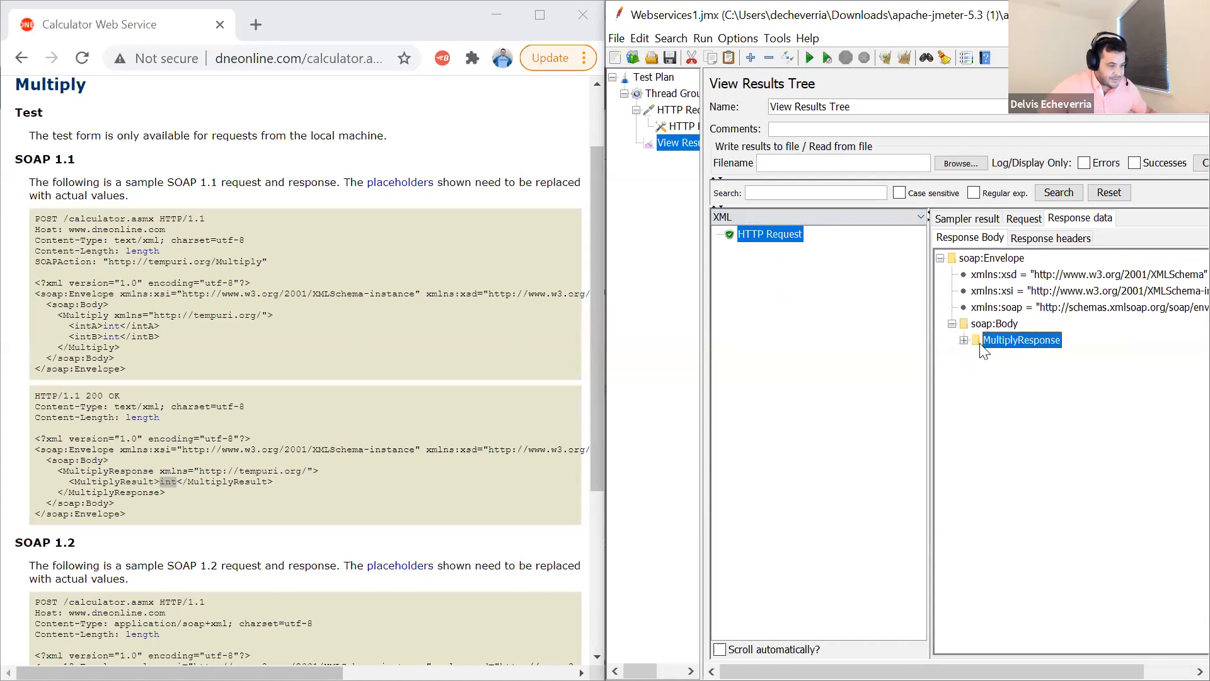
{"action": "left_click", "coordinate": [964, 339]}
{"action": "left_click", "coordinate": [975, 372]}
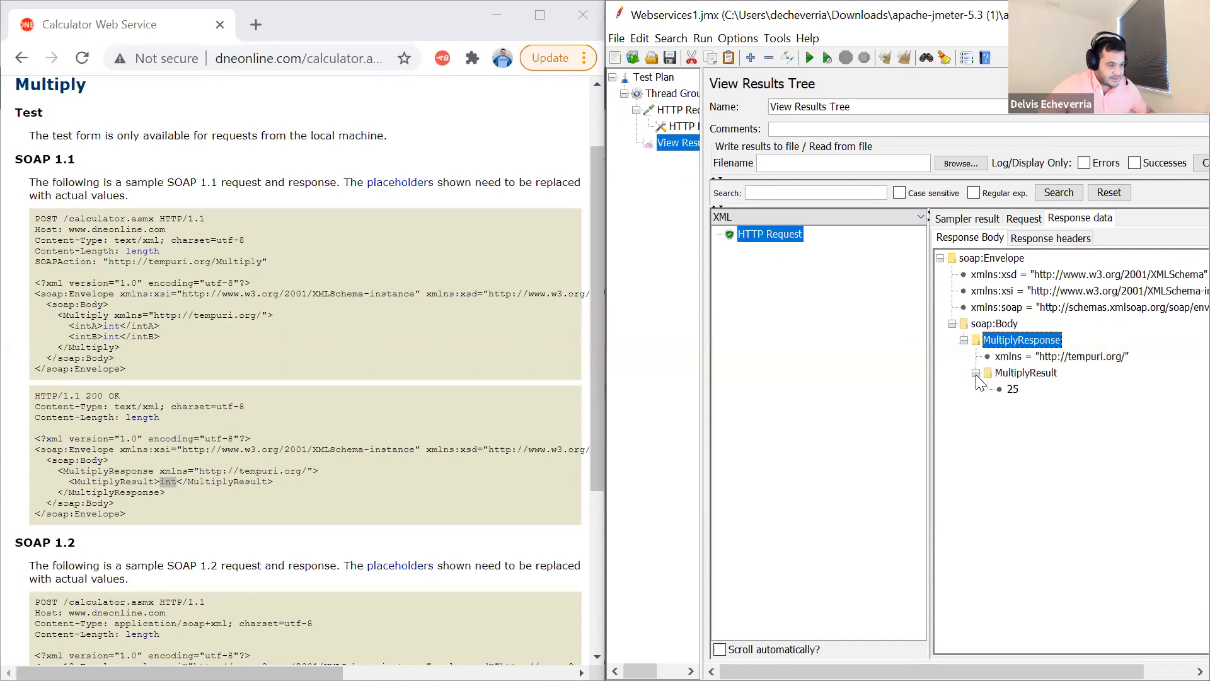
{"action": "left_click", "coordinate": [1013, 389]}
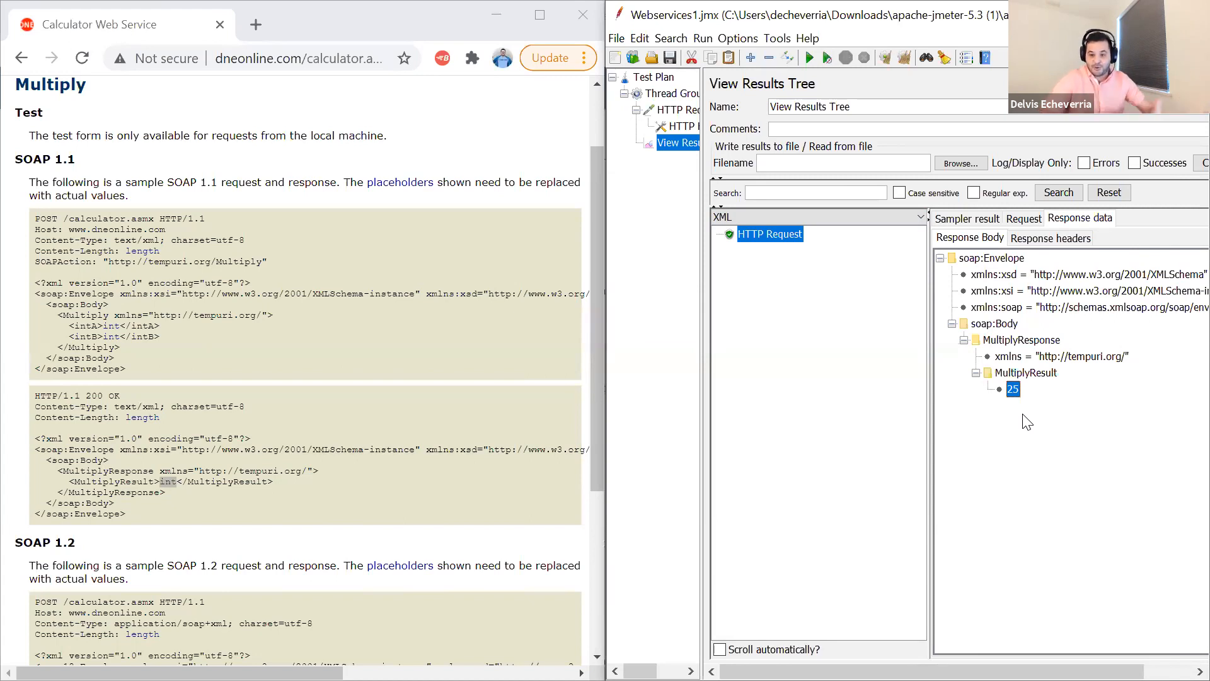
- Create a new test plan from the Building a SOAP WebService Test Plan template and widen the test plan tree
{"action": "left_click", "coordinate": [633, 60]}
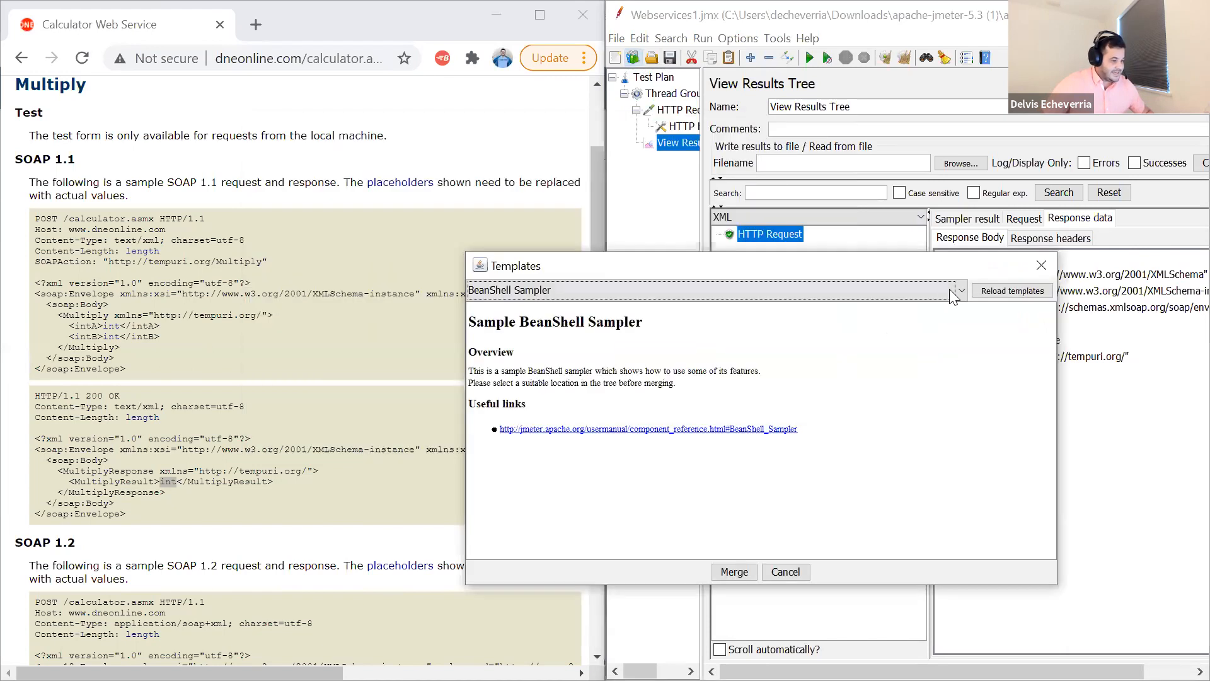
{"action": "left_click", "coordinate": [961, 291]}
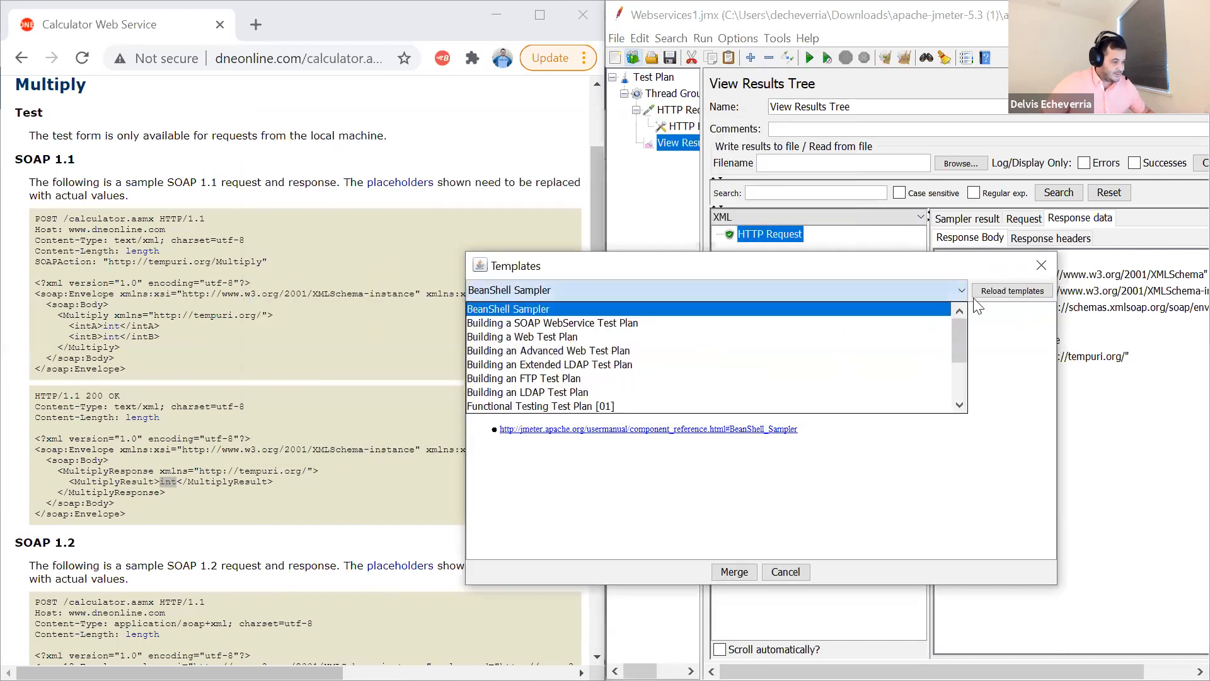
{"action": "left_click", "coordinate": [619, 325]}
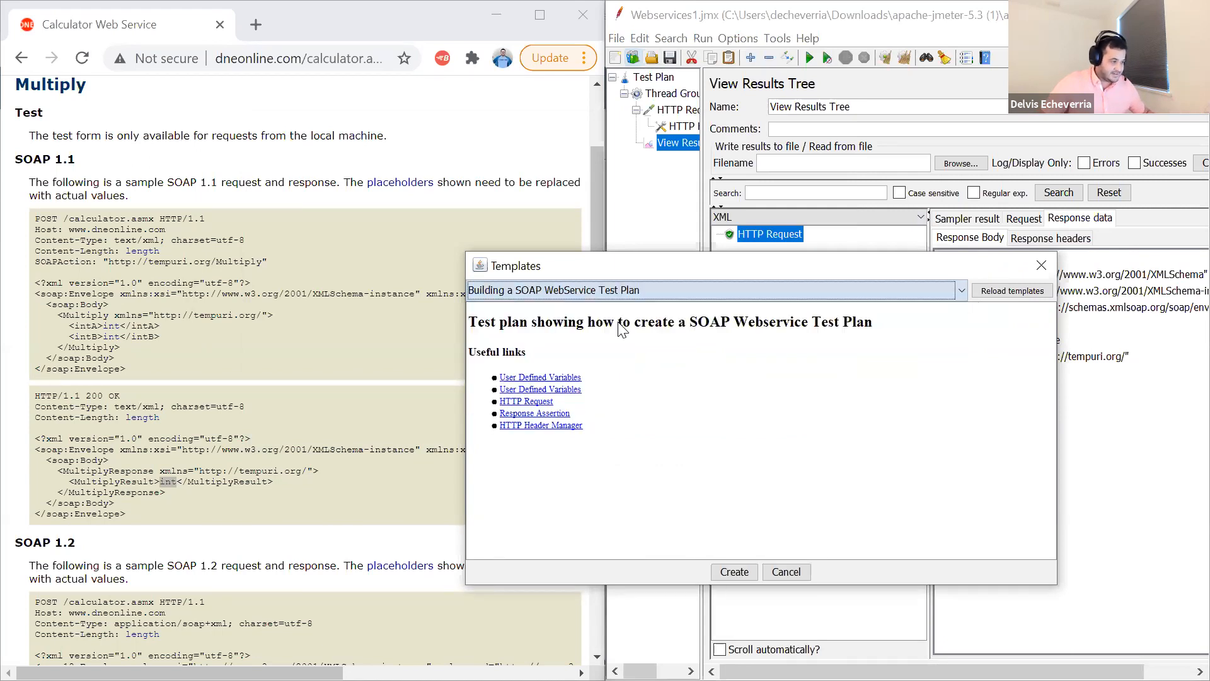
{"action": "left_click", "coordinate": [733, 571]}
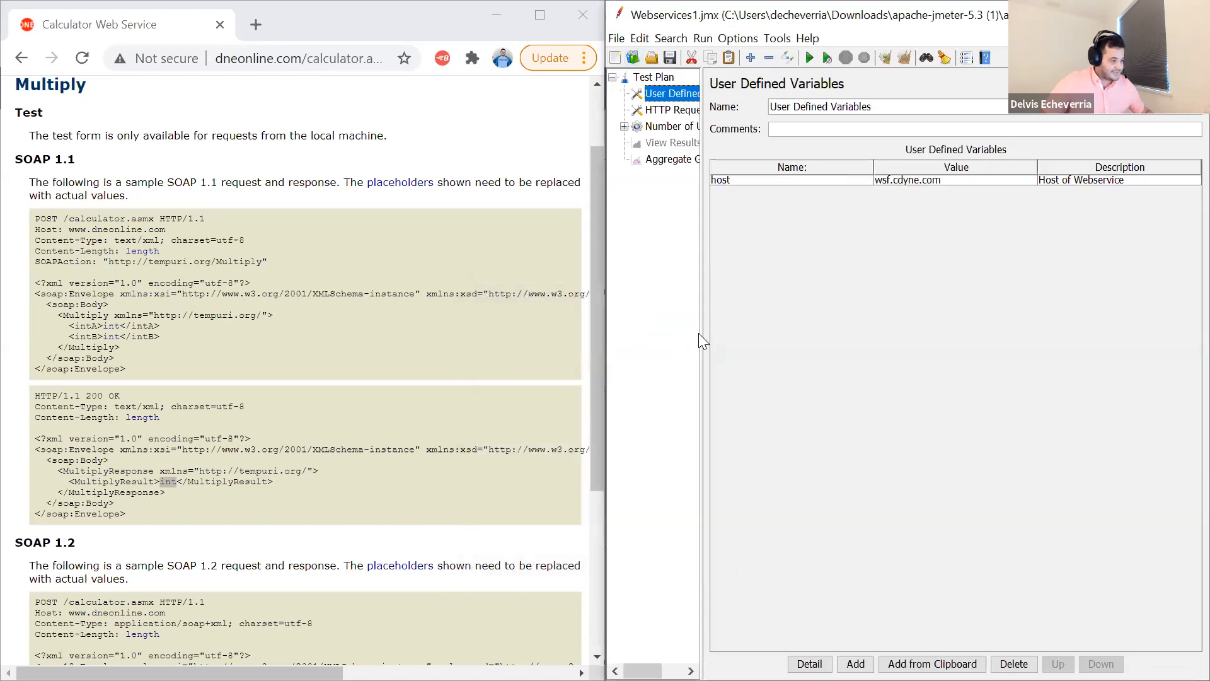
{"action": "left_click_drag", "start_coordinate": [700, 333], "coordinate": [892, 335]}
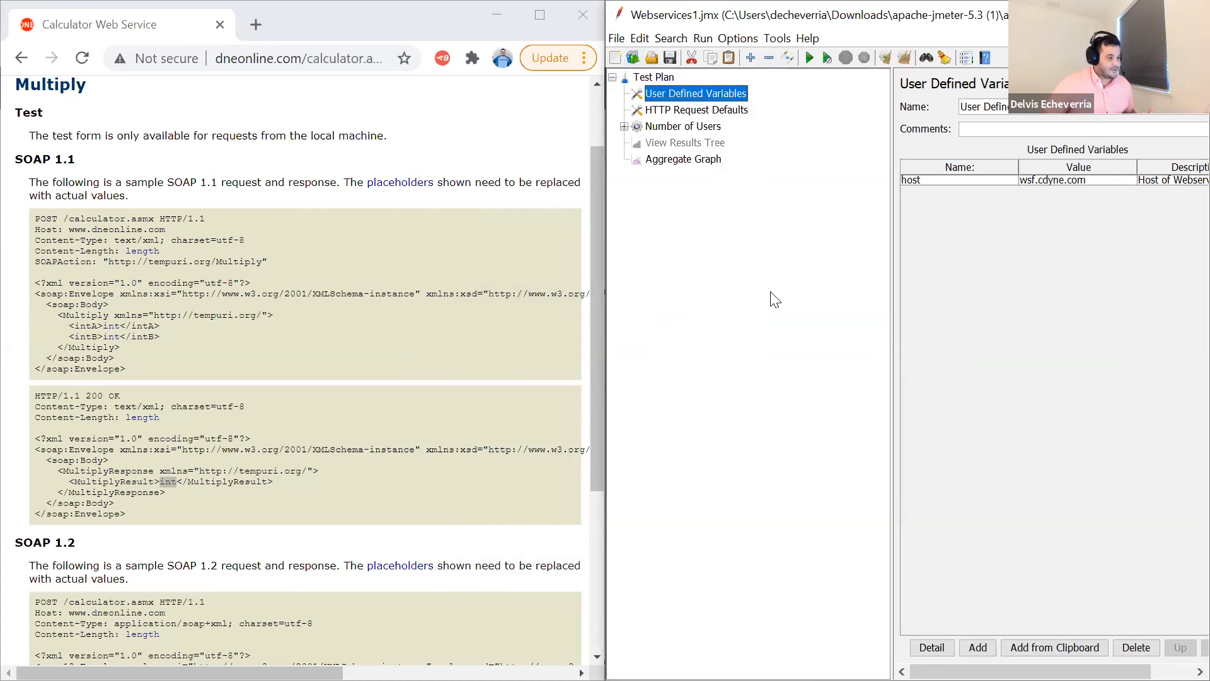
- Inspect the SOAP template's HTTP Request Defaults, Number of Users thread group and Soap Request settings
{"action": "left_click", "coordinate": [719, 112]}
{"action": "left_click", "coordinate": [624, 126]}
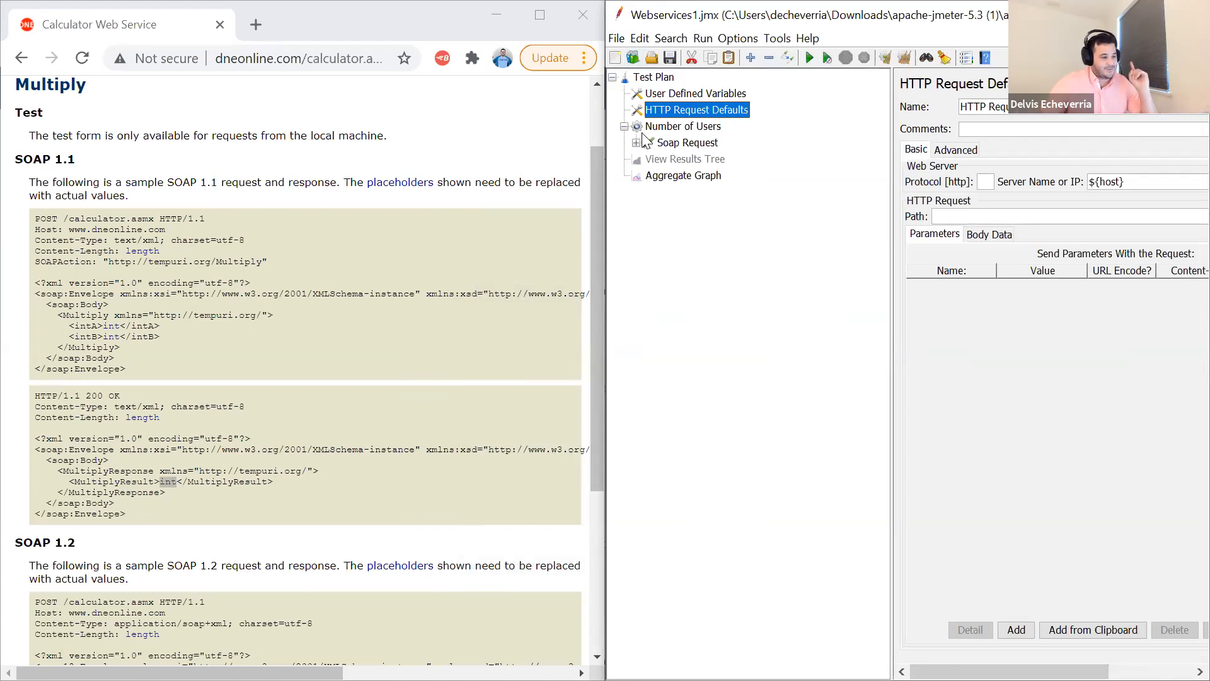
{"action": "left_click", "coordinate": [674, 127]}
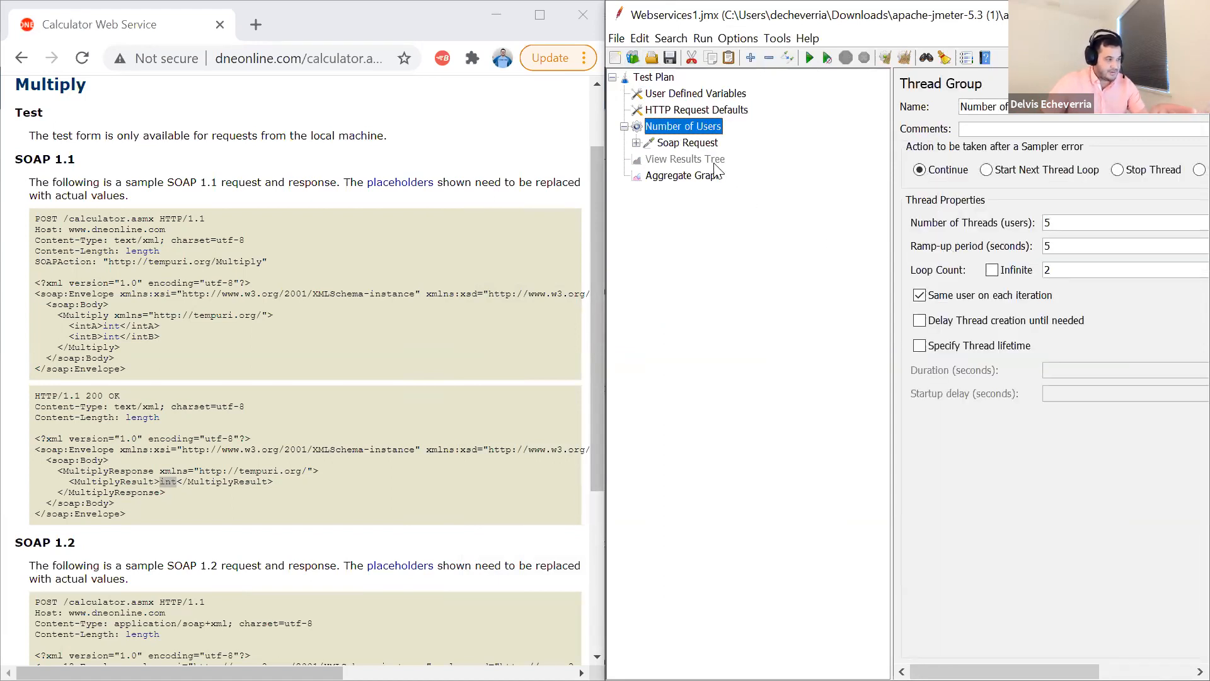
{"action": "left_click", "coordinate": [690, 143]}
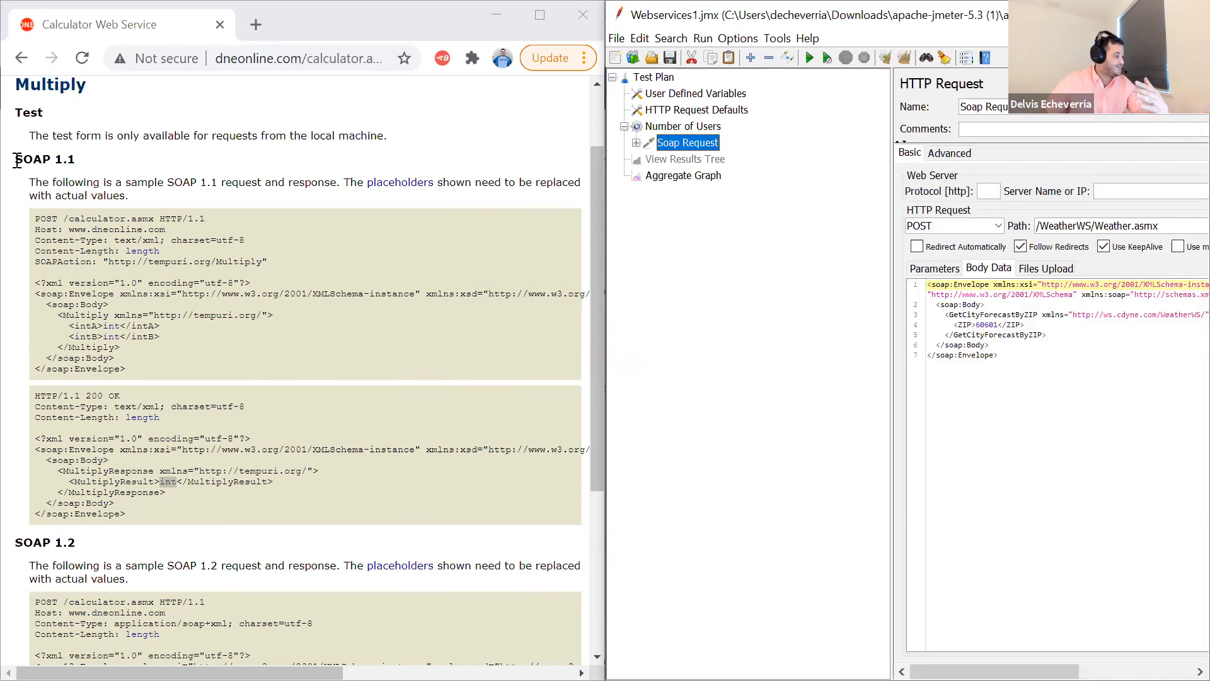
- Switch to the calculator web page and open its complete list of operations
{"action": "scroll", "coordinate": [112, 189], "scroll_direction": "up", "scroll_amount": 1}
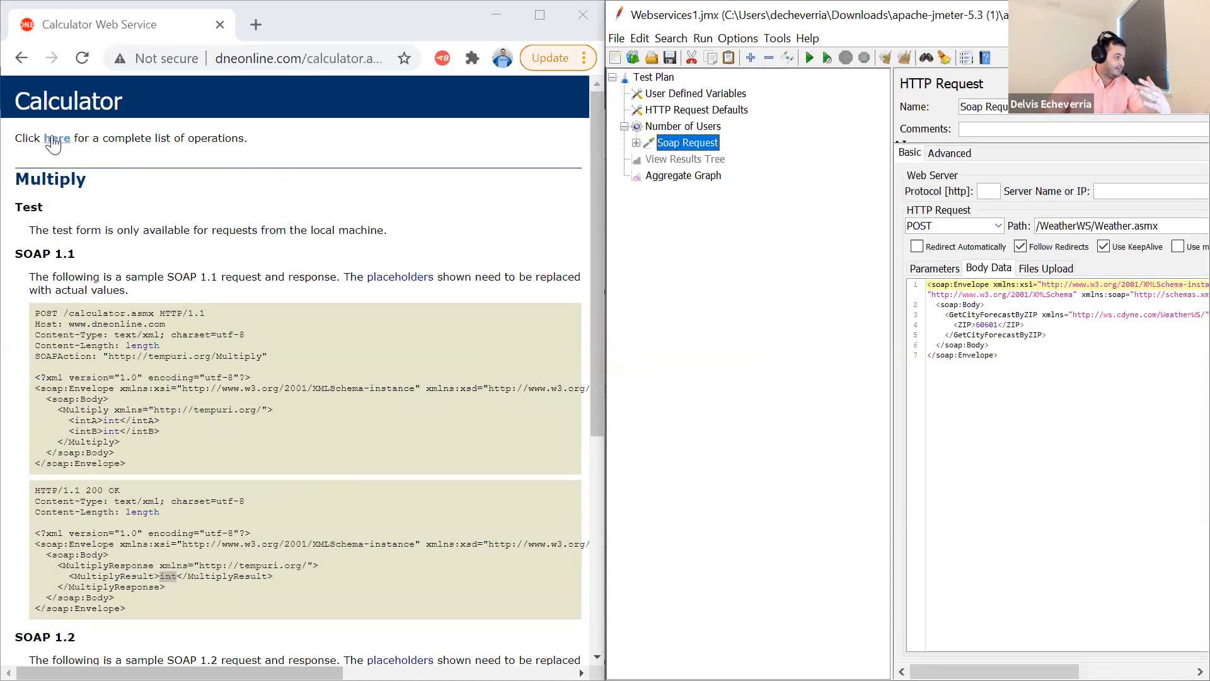
{"action": "left_click", "coordinate": [55, 139]}
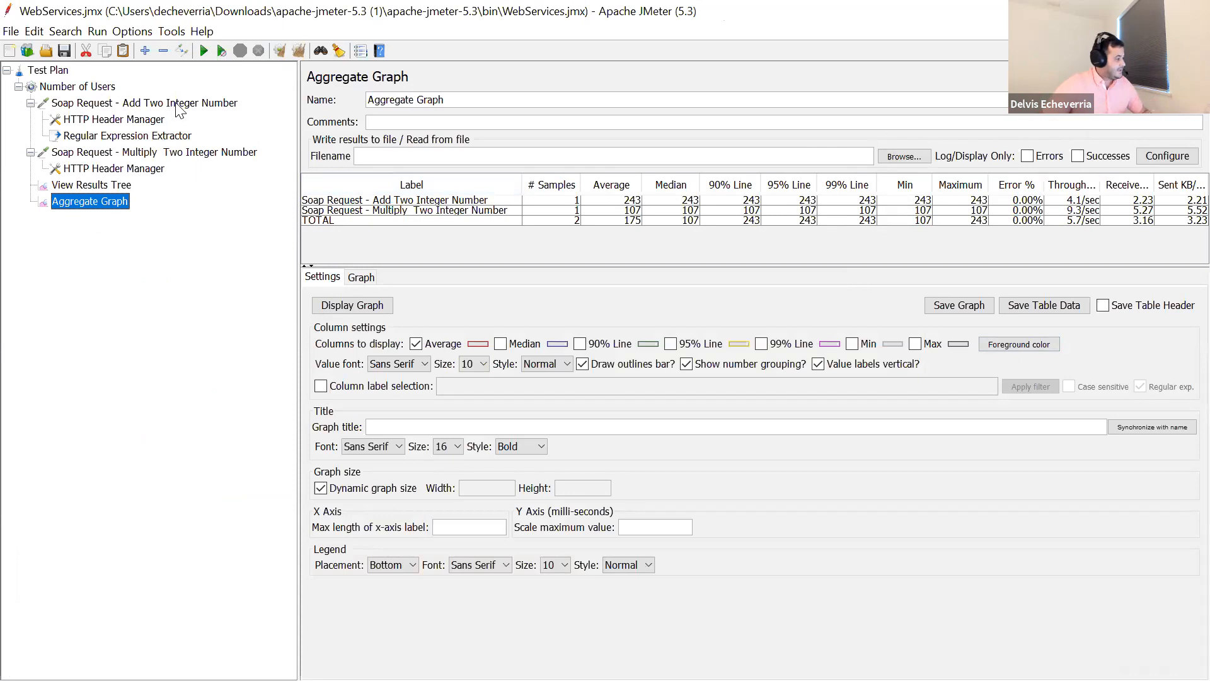
- Open the Add Two Integer Number request and highlight the intB value in its body data
{"action": "left_click", "coordinate": [145, 106]}
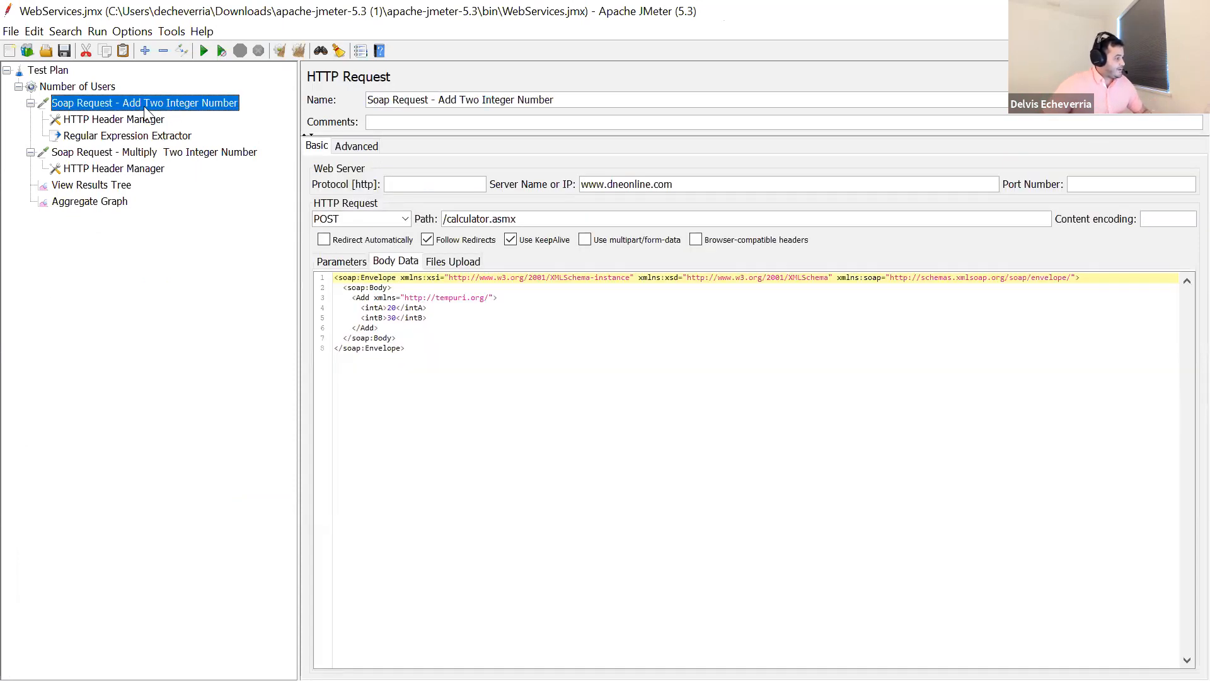
{"action": "left_click", "coordinate": [391, 308]}
{"action": "double_click", "coordinate": [391, 317]}
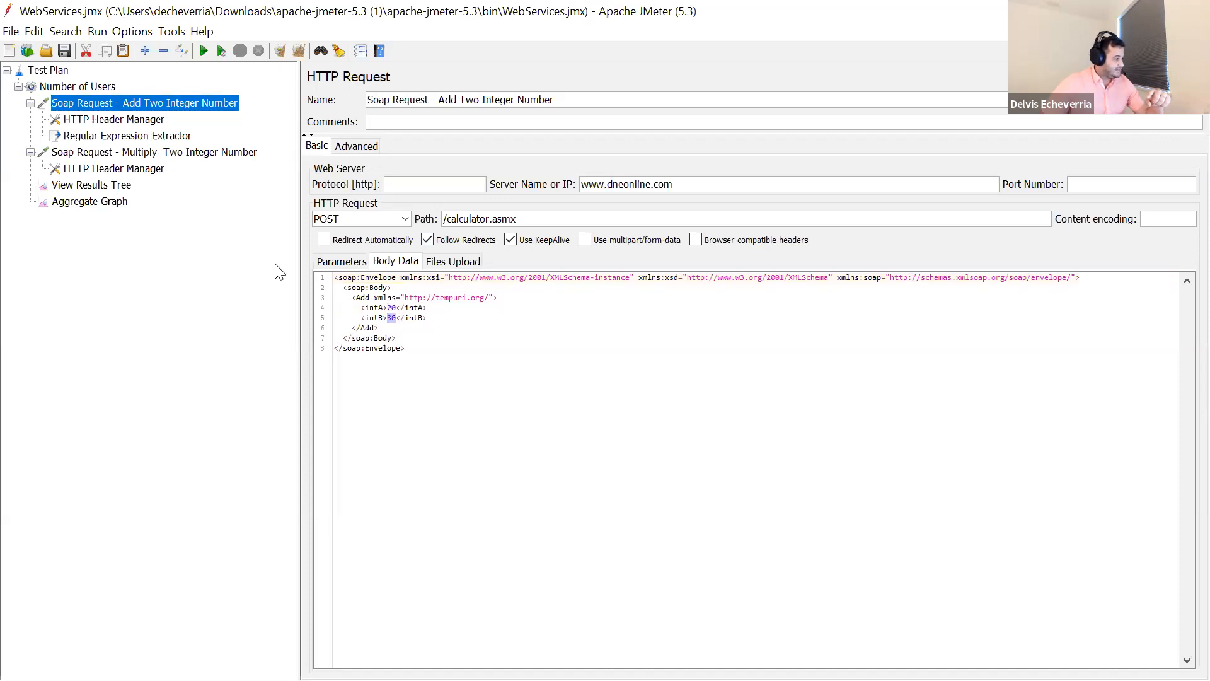
- Open the Multiply Two Integer Number request and highlight the ${result} variable inside intB
{"action": "left_click", "coordinate": [117, 152]}
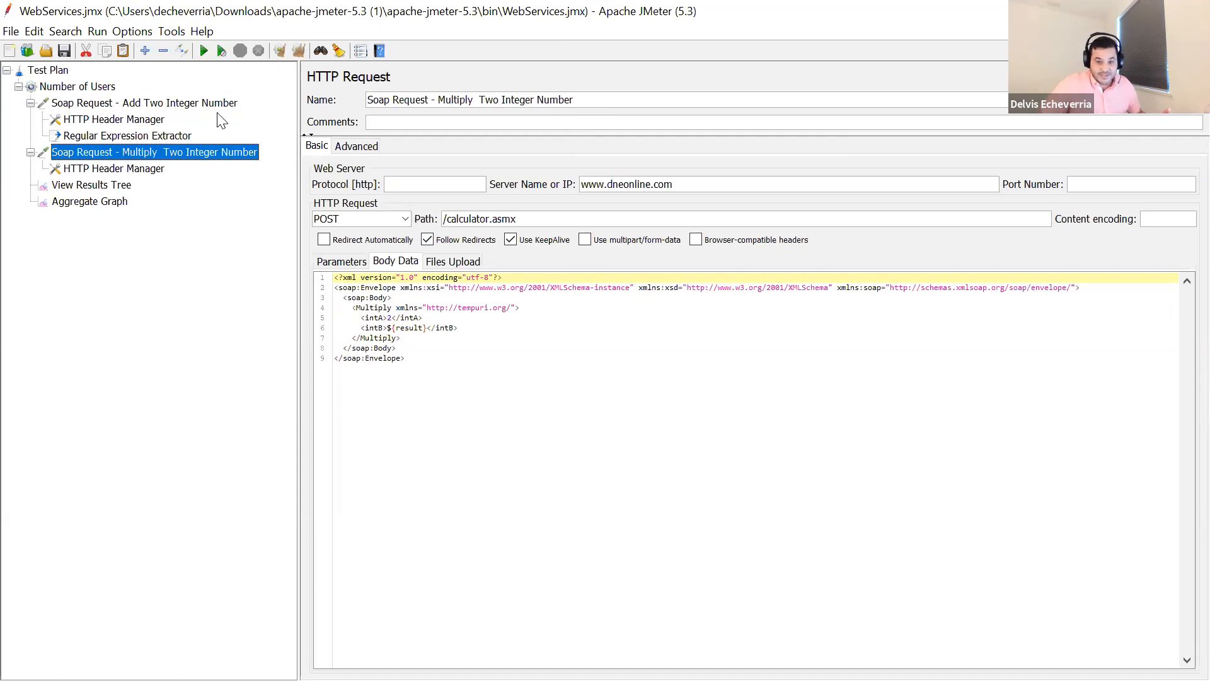
{"action": "left_click_drag", "start_coordinate": [387, 328], "coordinate": [428, 328]}
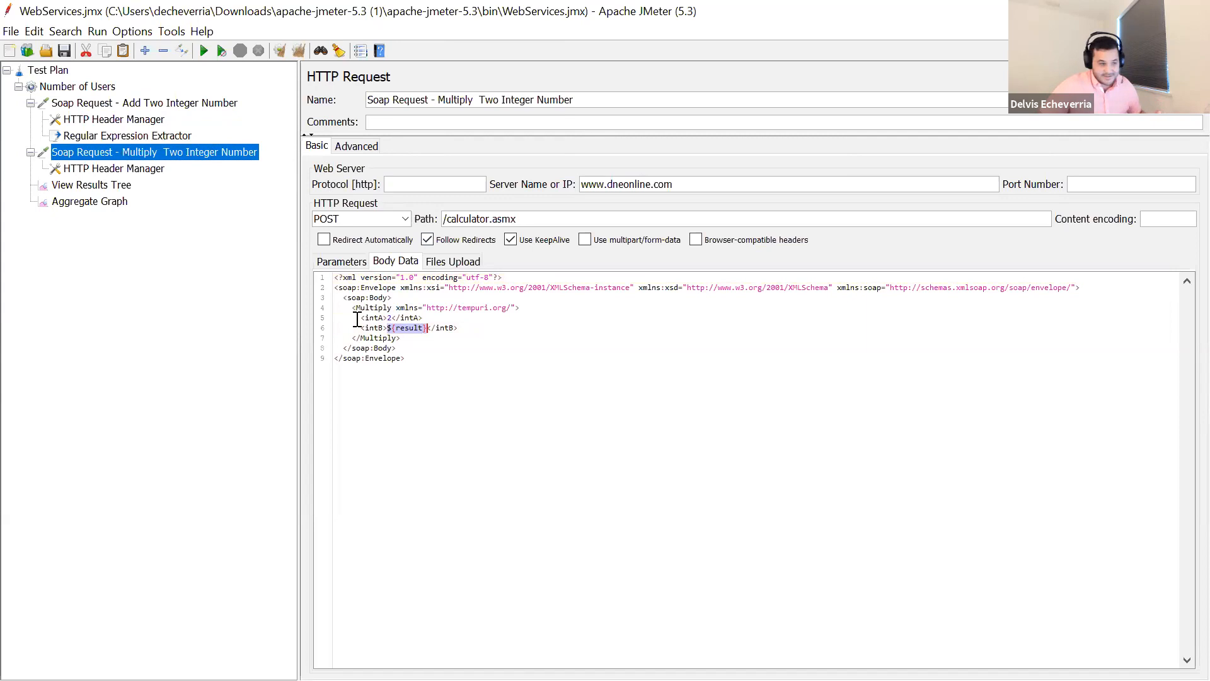
{"action": "key", "text": "Down"}
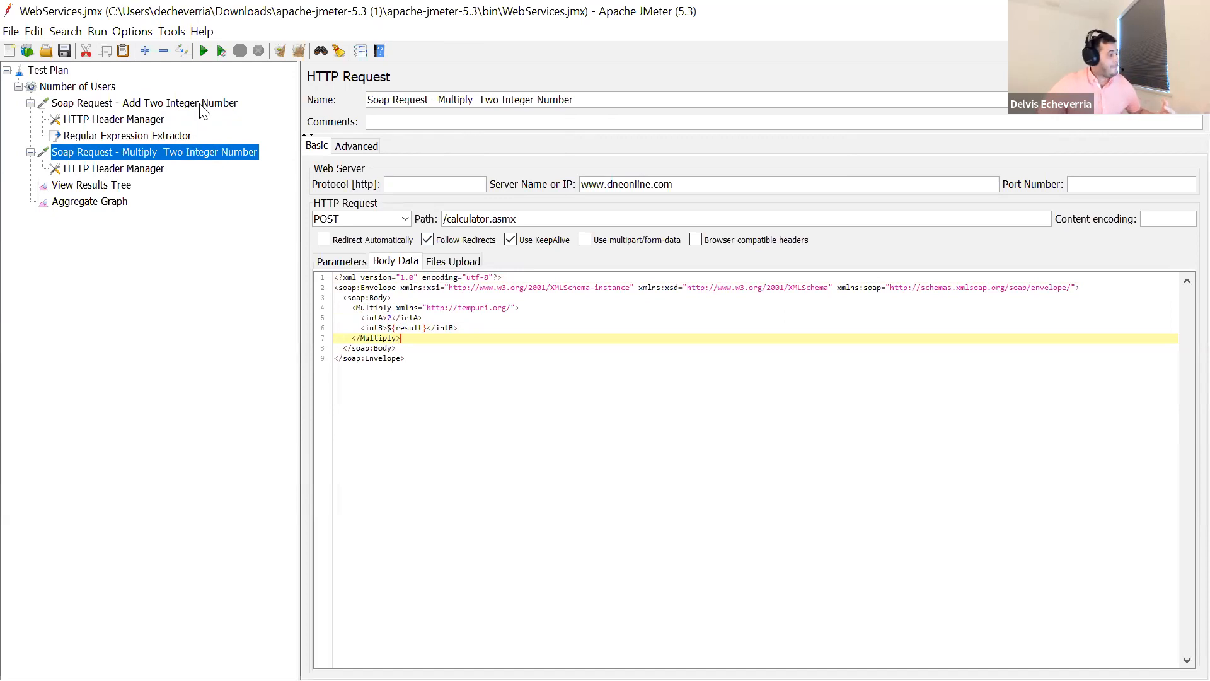
- Examine the Add request's Regular Expression Extractor, its expression and created variable name, and highlight where the Multiply request body uses ${result}
{"action": "left_click", "coordinate": [142, 103]}
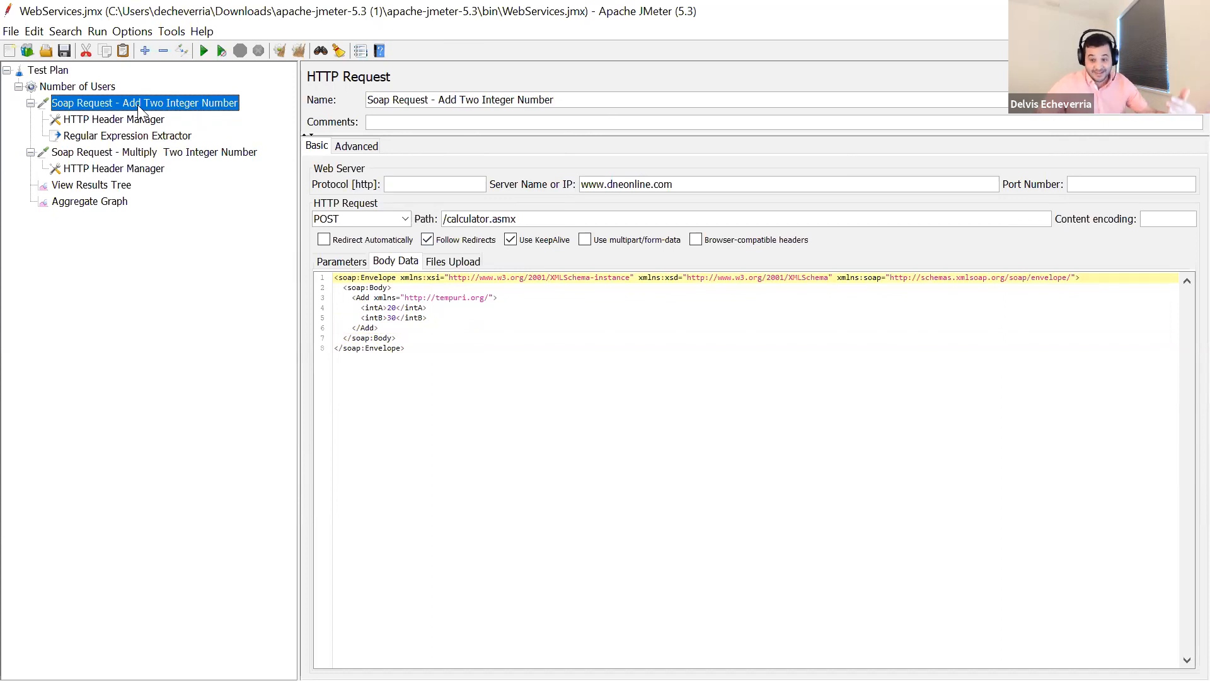
{"action": "left_click", "coordinate": [122, 140]}
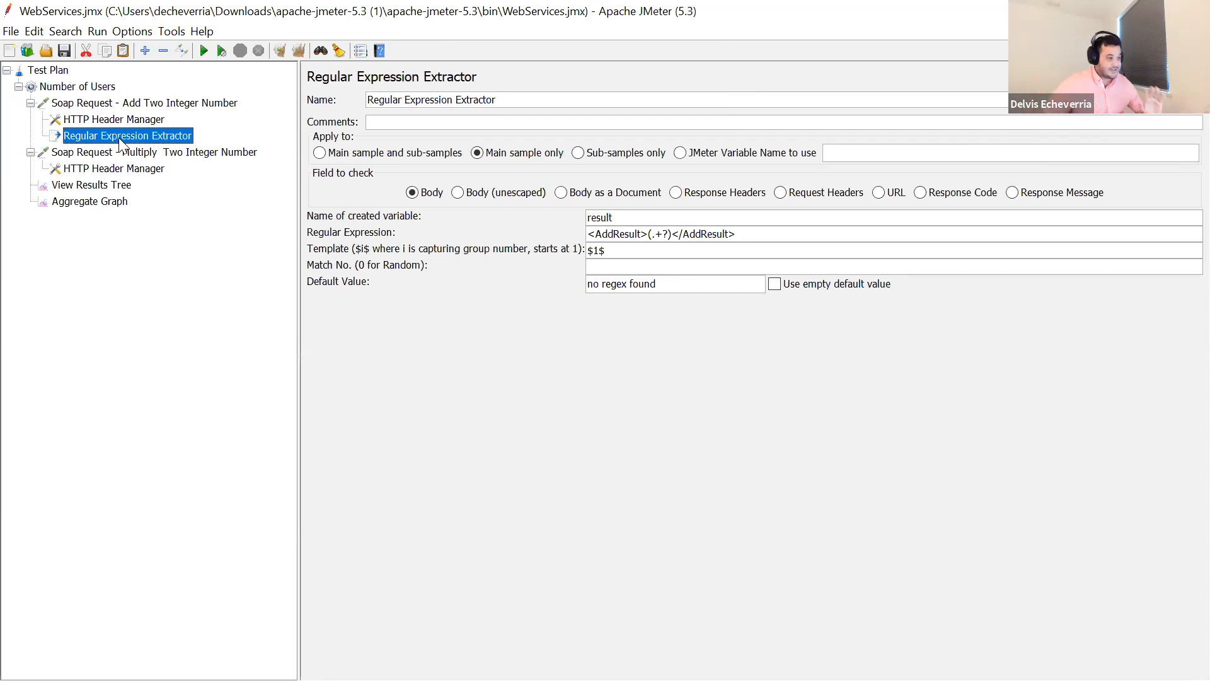
{"action": "left_click_drag", "start_coordinate": [746, 234], "coordinate": [581, 221]}
{"action": "left_click", "coordinate": [627, 234]}
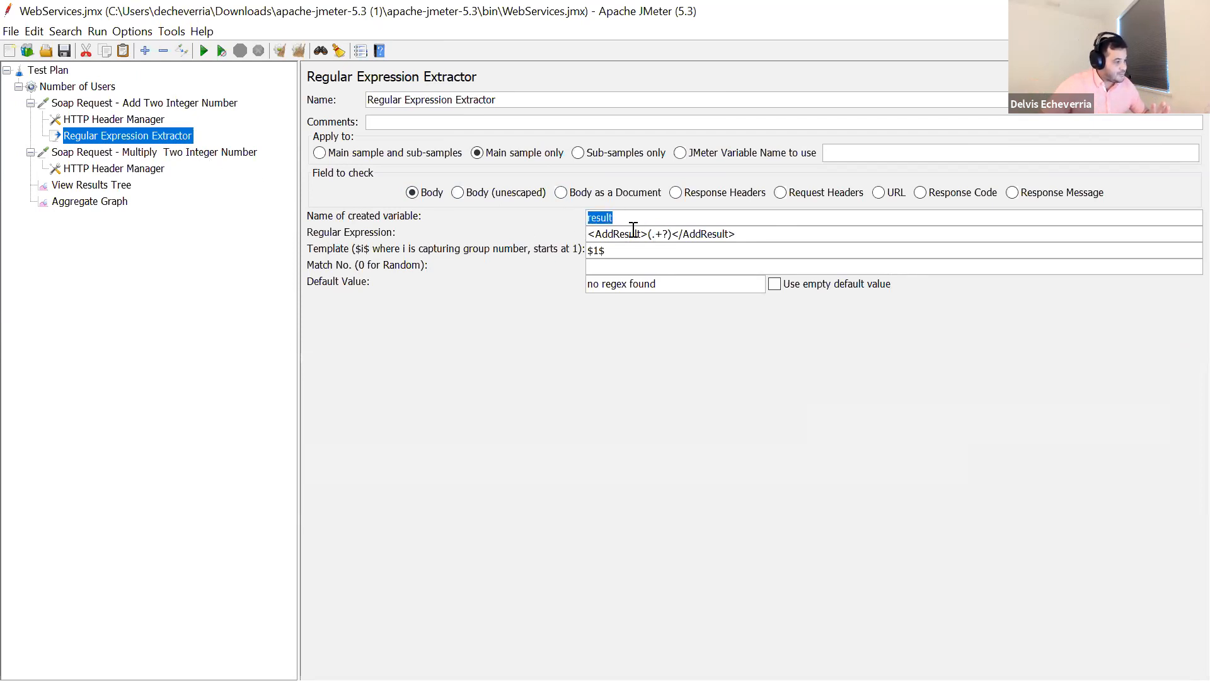
{"action": "left_click", "coordinate": [203, 154]}
{"action": "left_click_drag", "start_coordinate": [428, 327], "coordinate": [387, 327]}
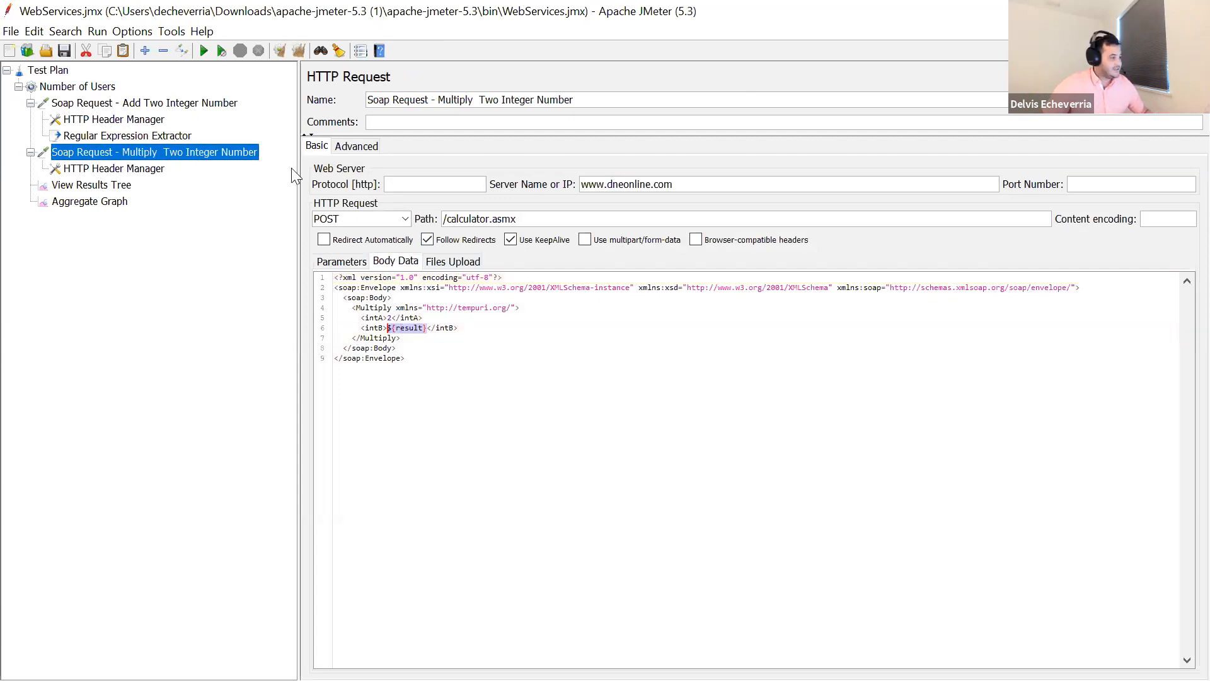
- Clear all earlier results and rerun the test plan, with the Add request's intA and intB values highlighted beforehand
{"action": "left_click", "coordinate": [296, 54]}
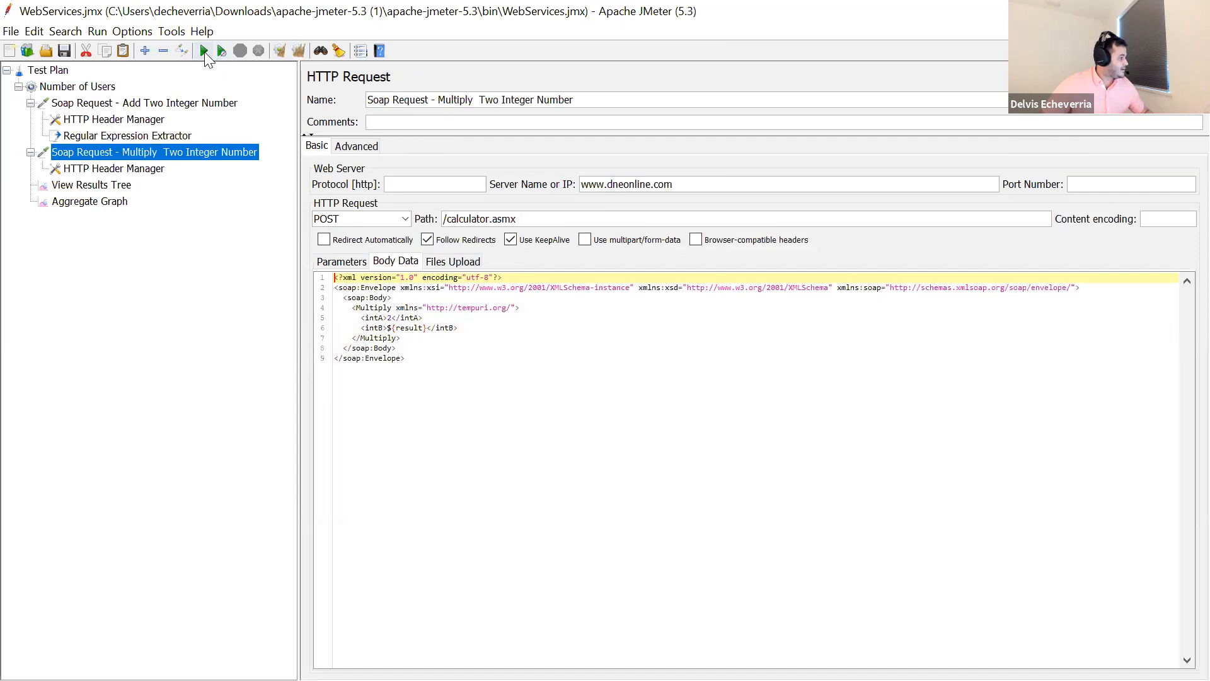
{"action": "left_click", "coordinate": [184, 106]}
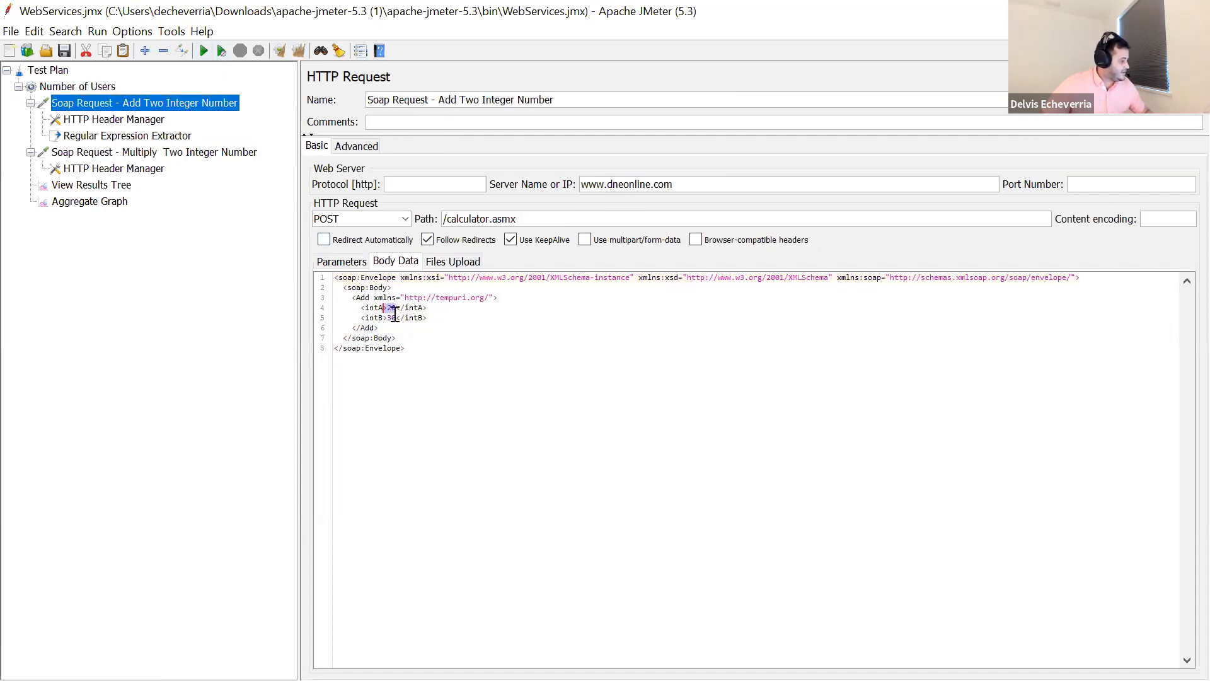
{"action": "left_click_drag", "start_coordinate": [396, 319], "coordinate": [388, 309]}
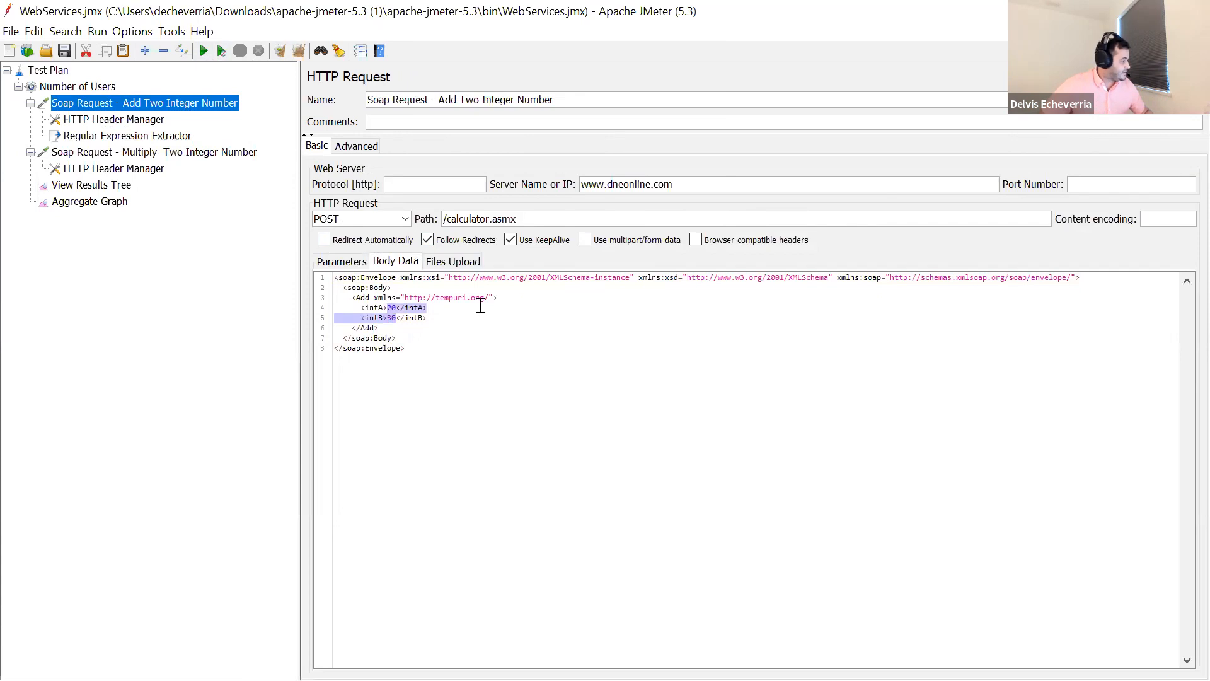
{"action": "left_click", "coordinate": [203, 50]}
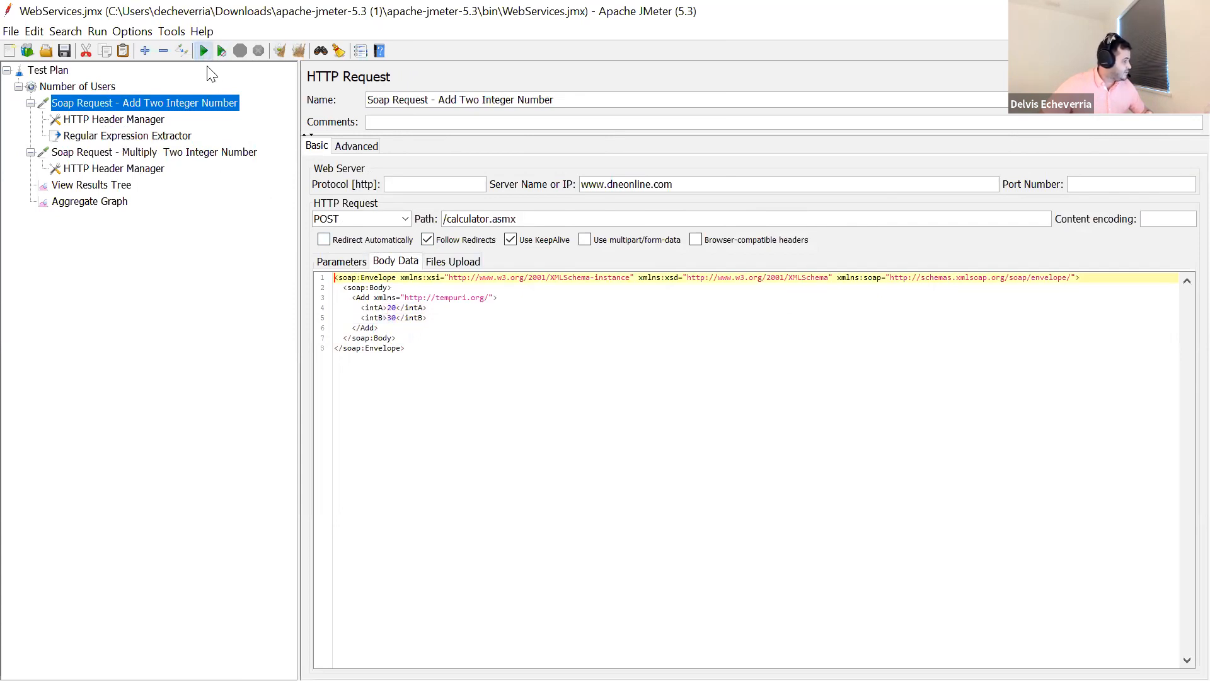
- Open the Add sample's response in View Results Tree and expand soap:Body down to the value under AddResult
{"action": "left_click", "coordinate": [104, 185]}
{"action": "left_click", "coordinate": [424, 230]}
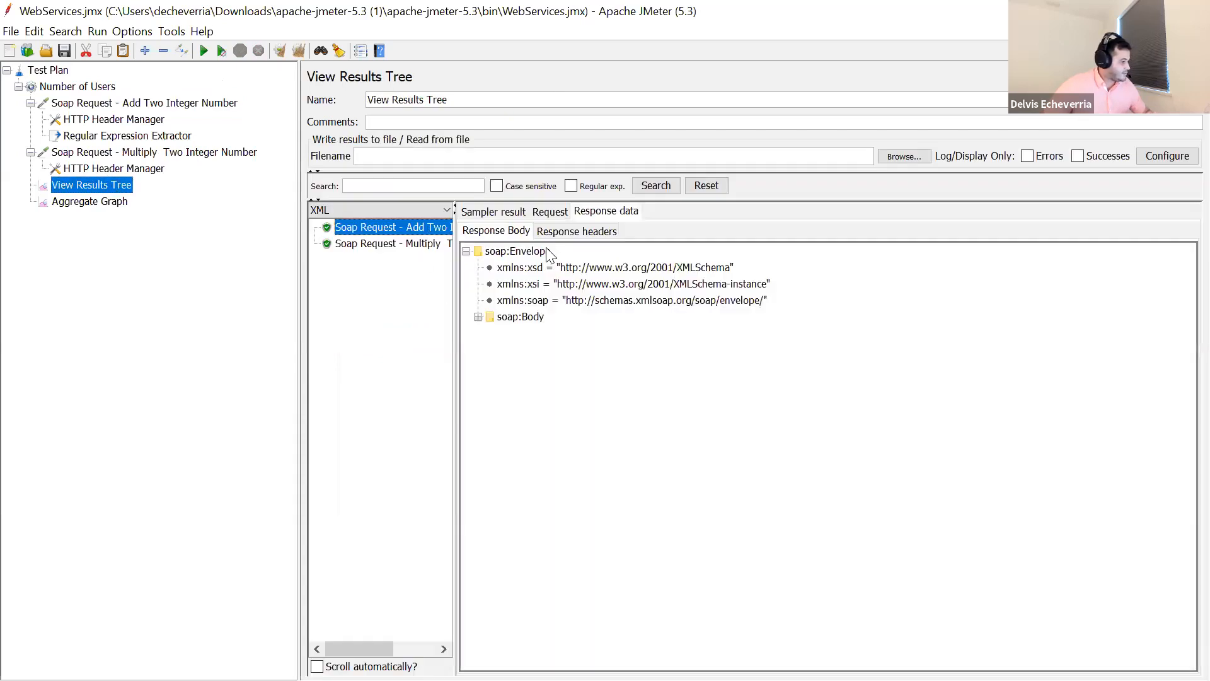
{"action": "left_click", "coordinate": [478, 318]}
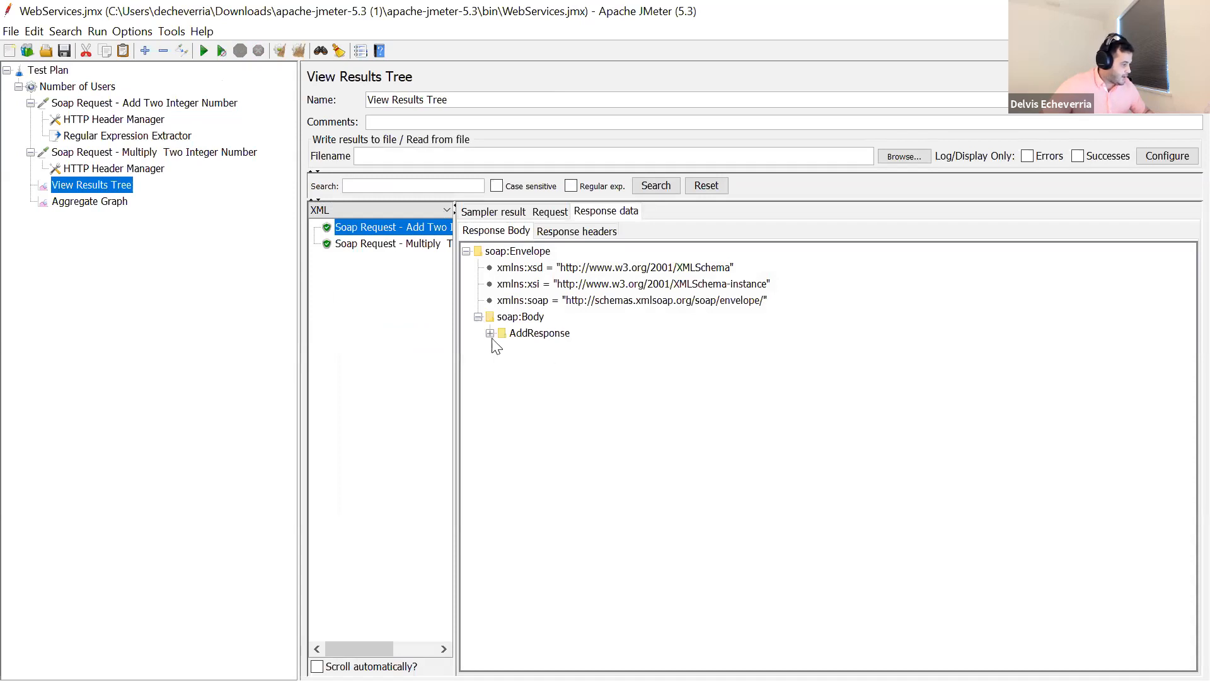
{"action": "left_click", "coordinate": [491, 333]}
{"action": "left_click", "coordinate": [503, 366]}
{"action": "left_click", "coordinate": [538, 382]}
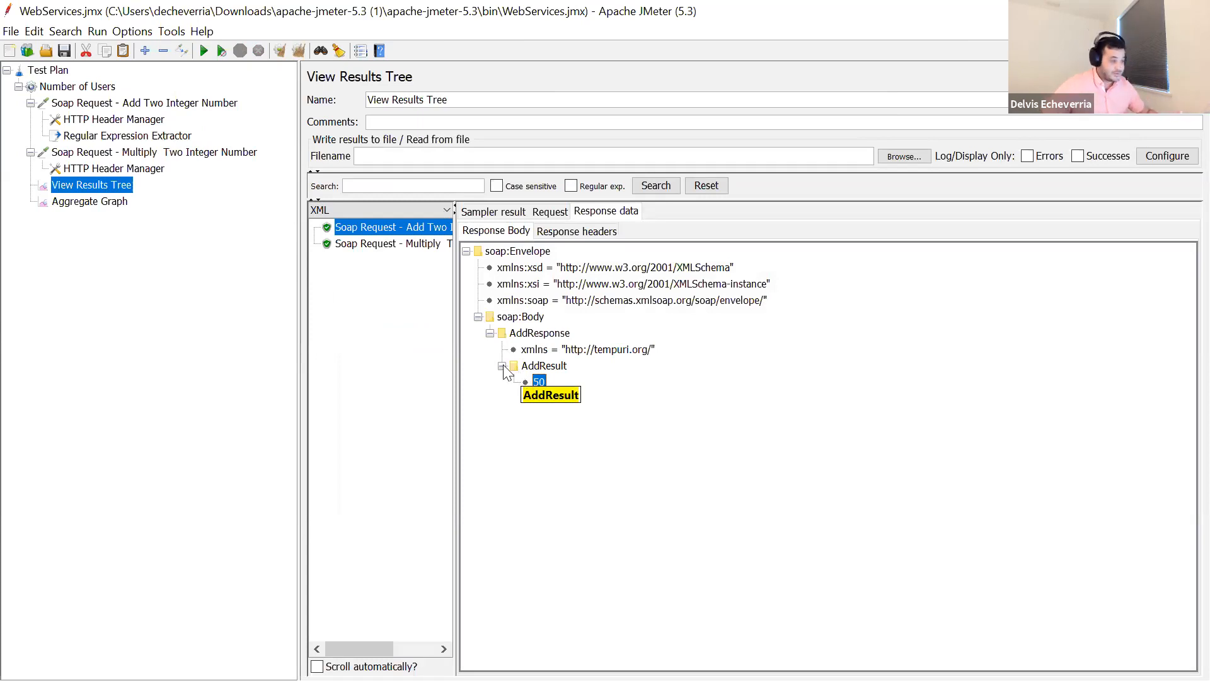
- Show the Multiply sample's request body and highlight the value sent as intB
{"action": "left_click", "coordinate": [404, 245]}
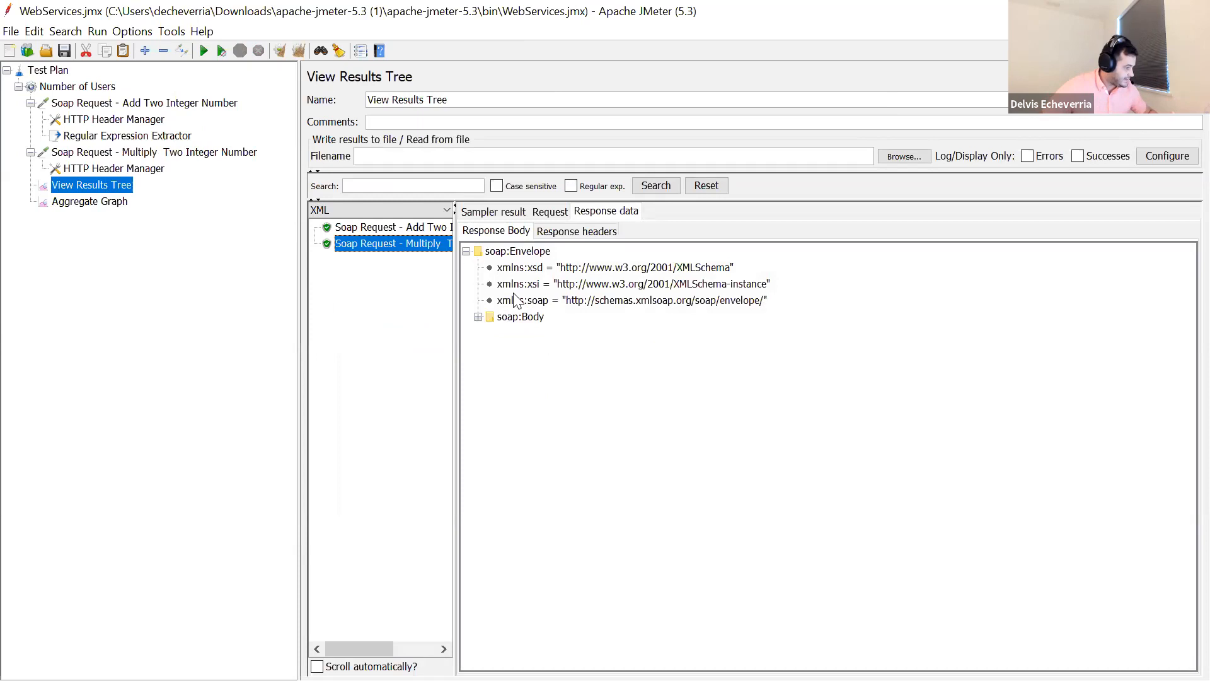
{"action": "left_click", "coordinate": [550, 213]}
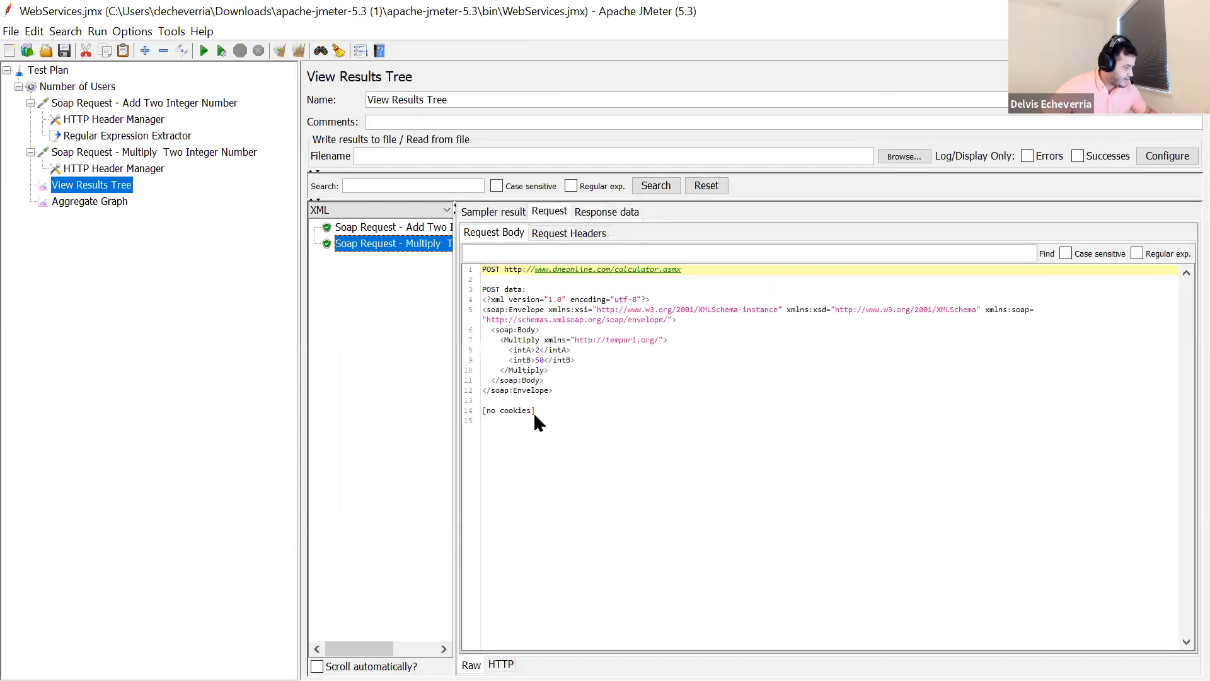
{"action": "double_click", "coordinate": [540, 362]}
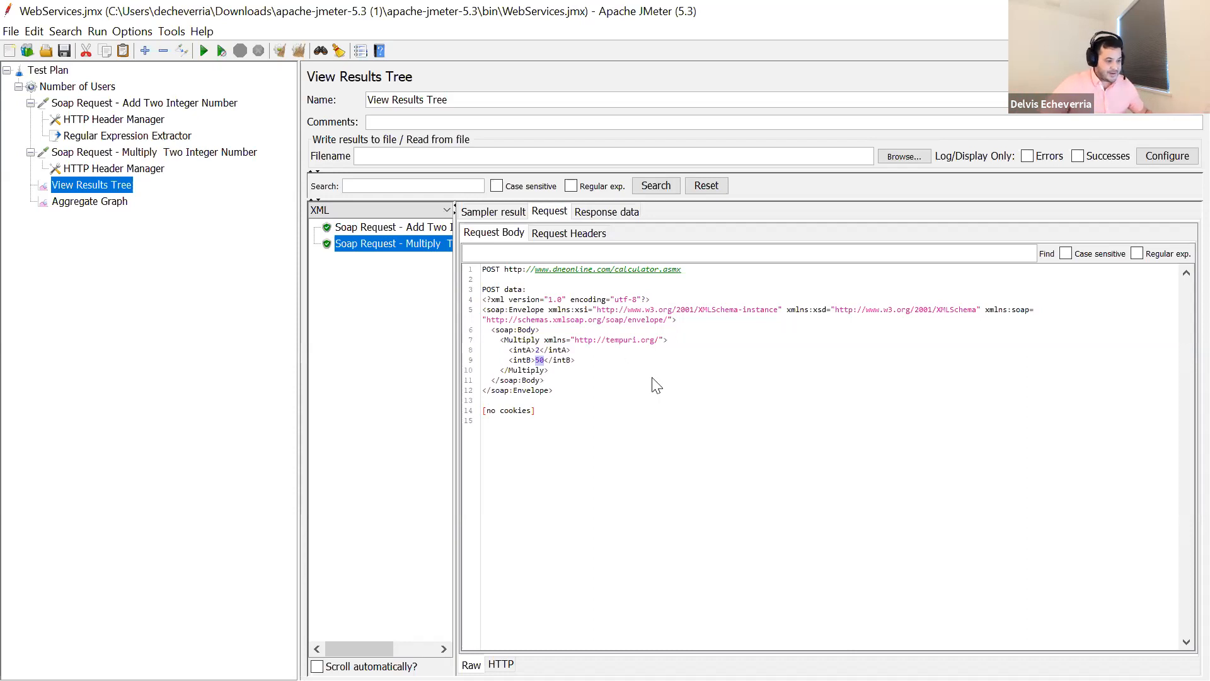
- Open the Number of Users thread group settings of the web services test plan
{"action": "key", "text": "alt+Tab"}
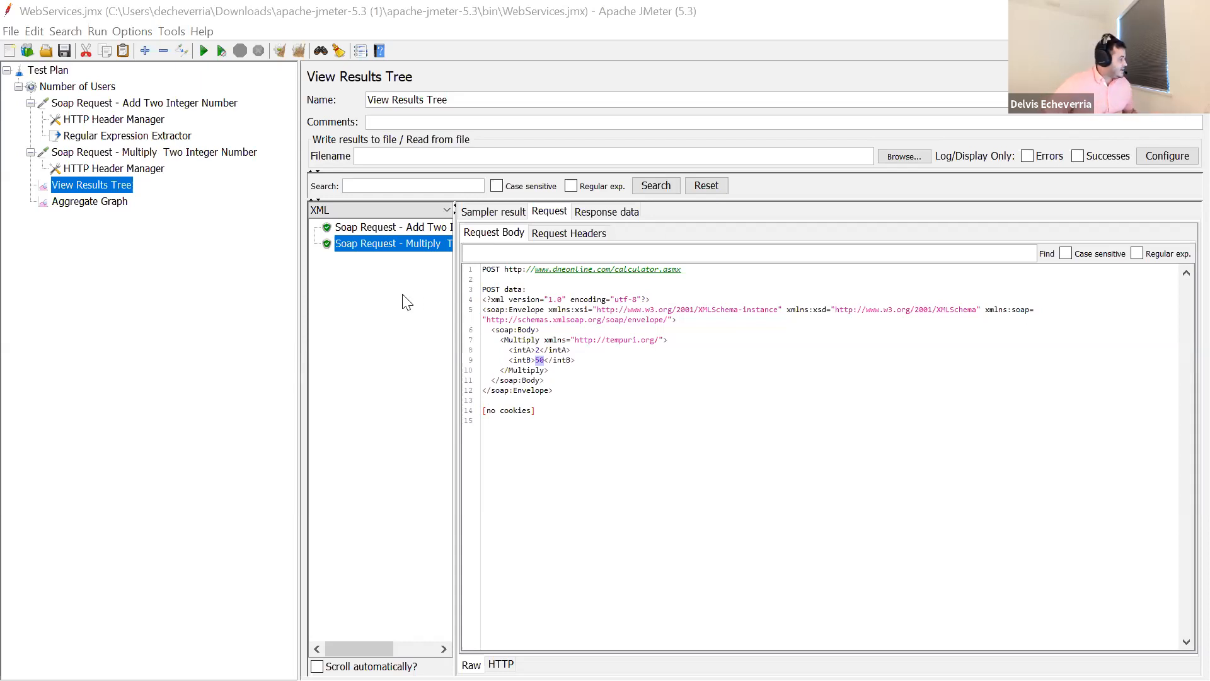
{"action": "left_click", "coordinate": [104, 91]}
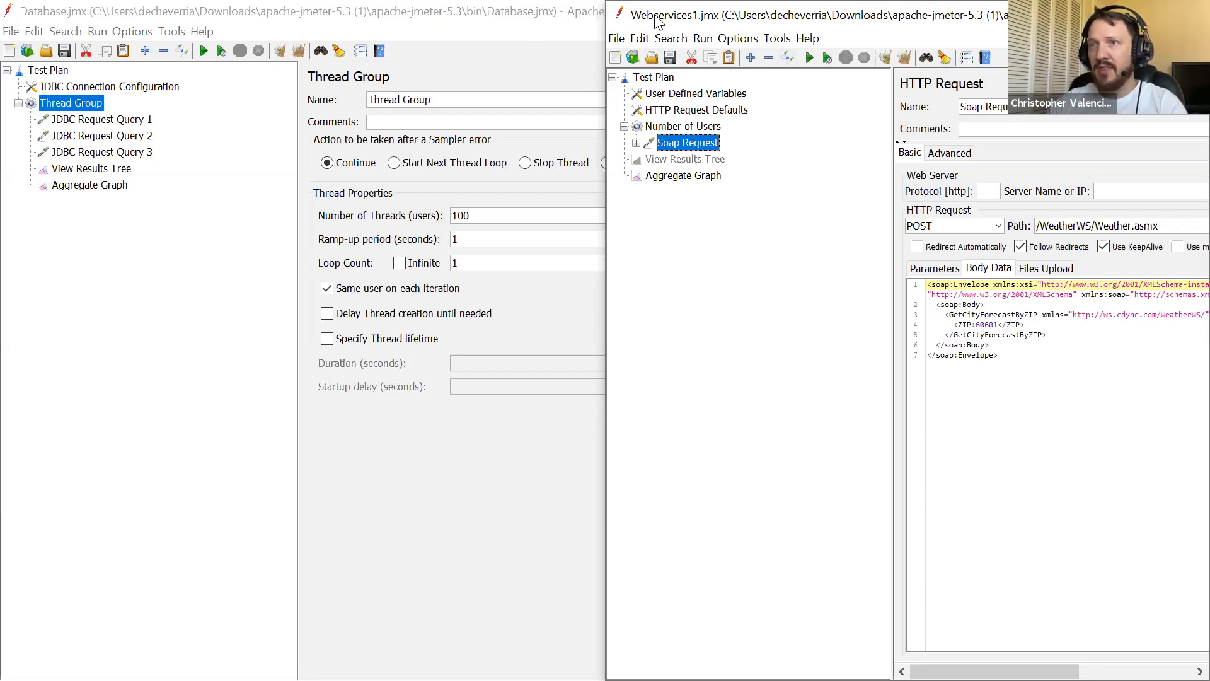
- Select the host variable in the SOAP template's User Defined Variables and move that window to expose its value and description columns
{"action": "left_click", "coordinate": [686, 93]}
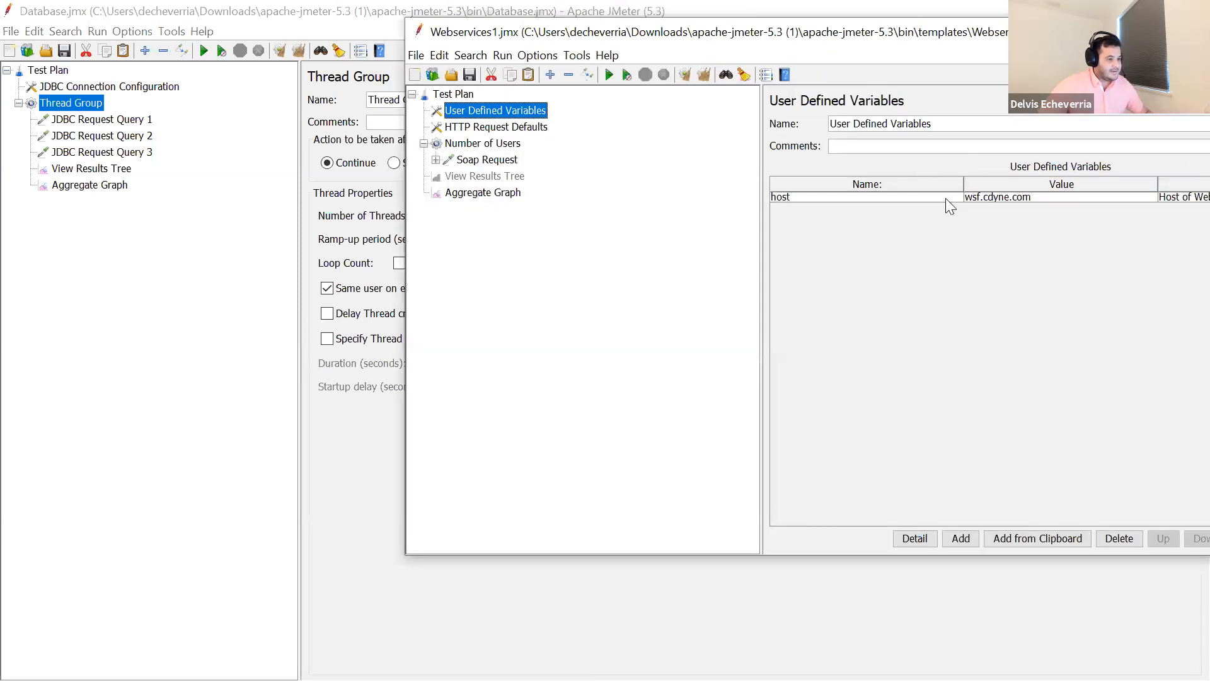
{"action": "left_click", "coordinate": [974, 196]}
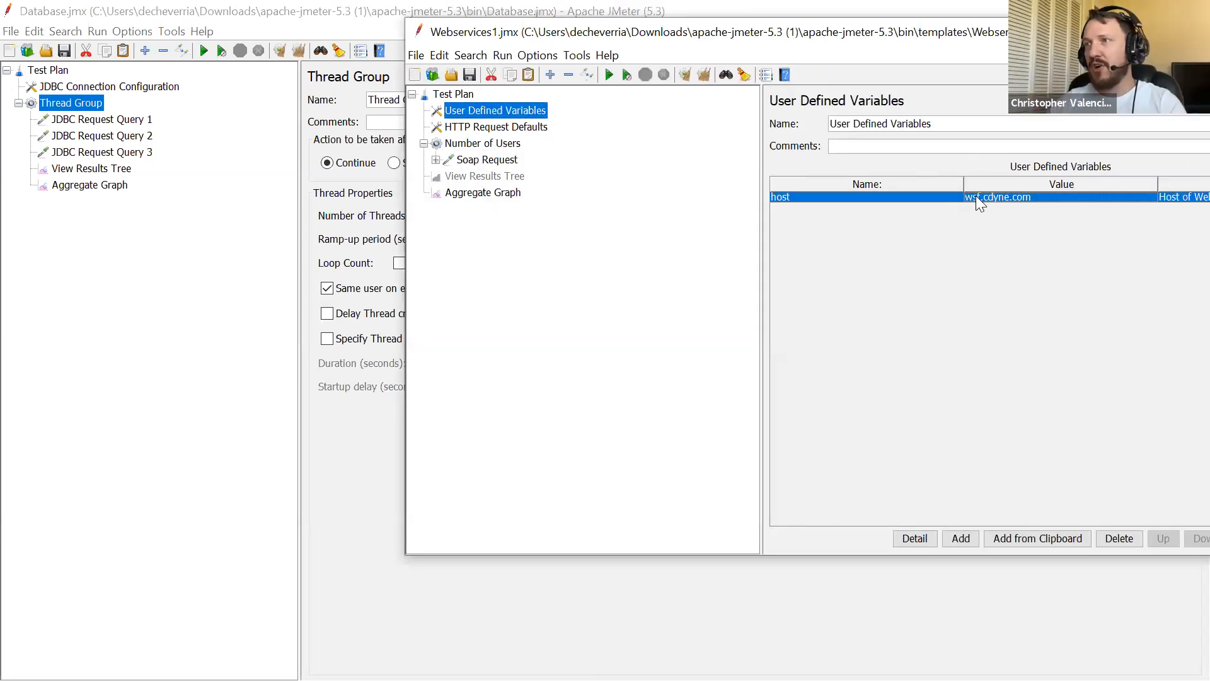
{"action": "left_click_drag", "start_coordinate": [1007, 25], "coordinate": [992, 29]}
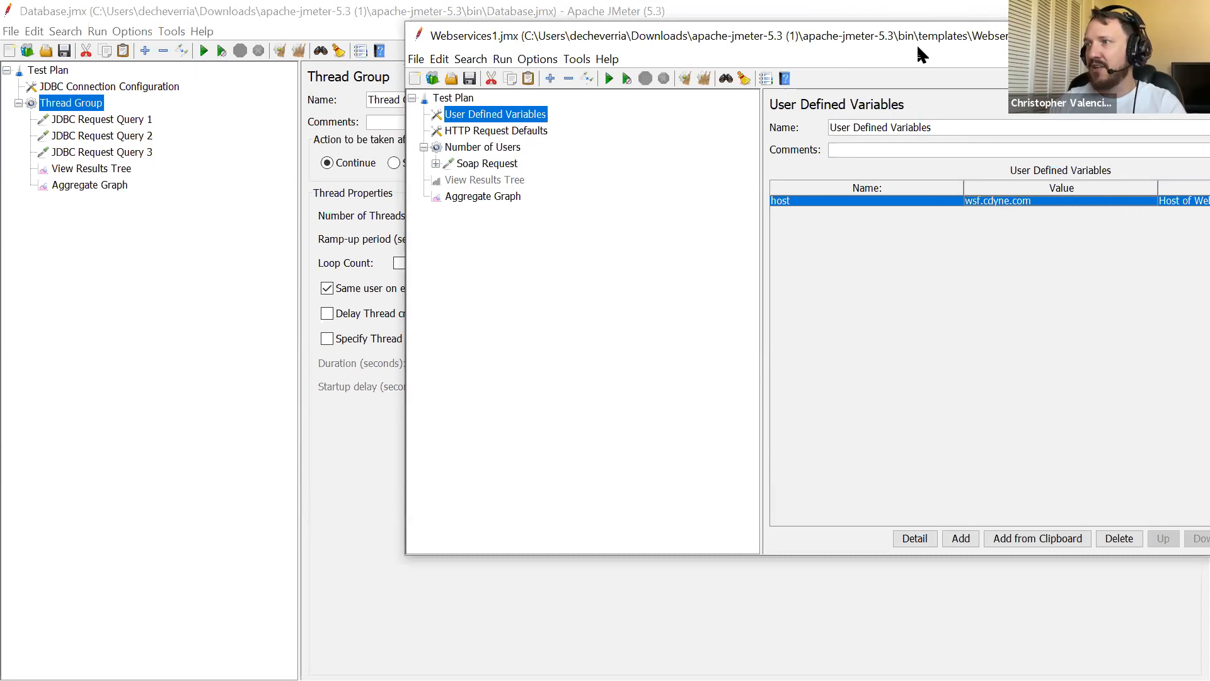
{"action": "left_click_drag", "start_coordinate": [917, 46], "coordinate": [809, 46]}
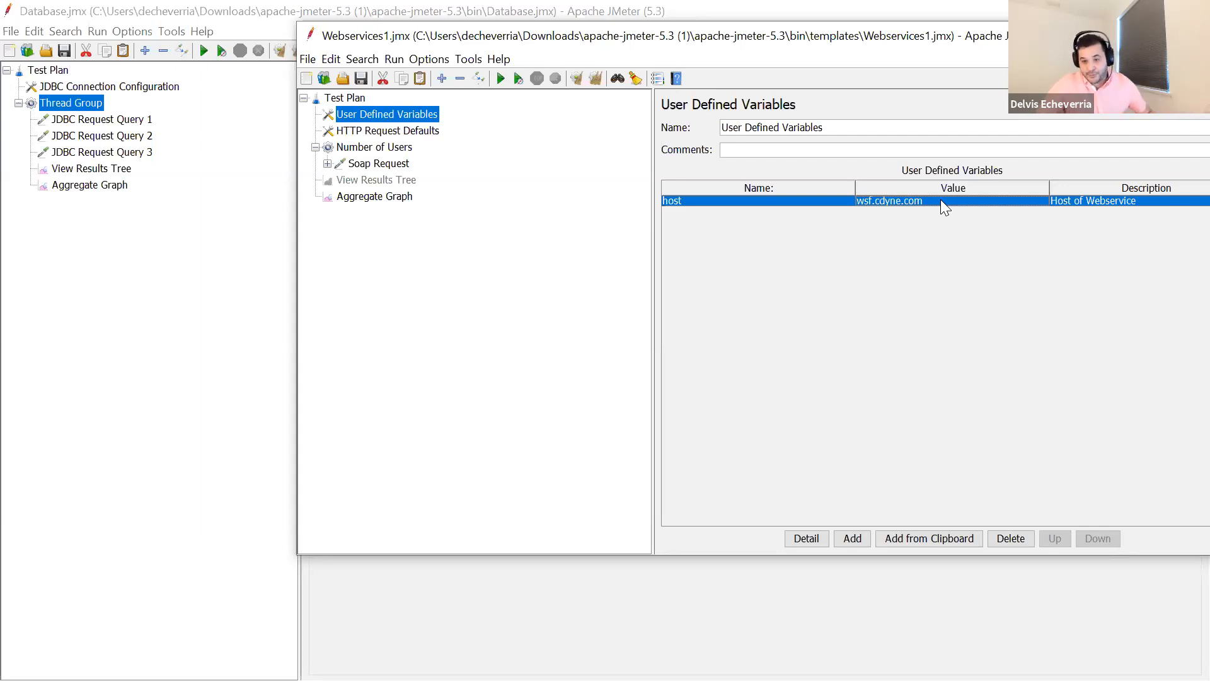
{"action": "left_click_drag", "start_coordinate": [988, 36], "coordinate": [956, 47]}
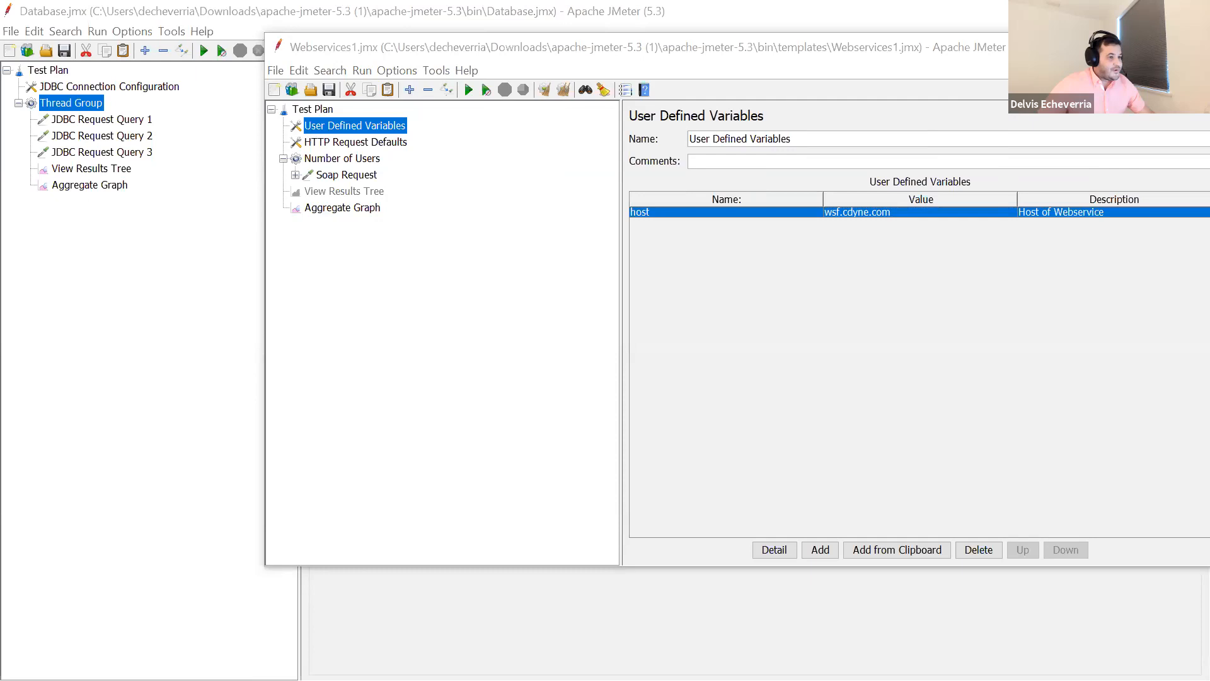
- Minimize the open JMeter and calculator windows and advance the Google Slides presentation to the JMeter DataBase slide
{"action": "key", "text": "alt+Tab"}
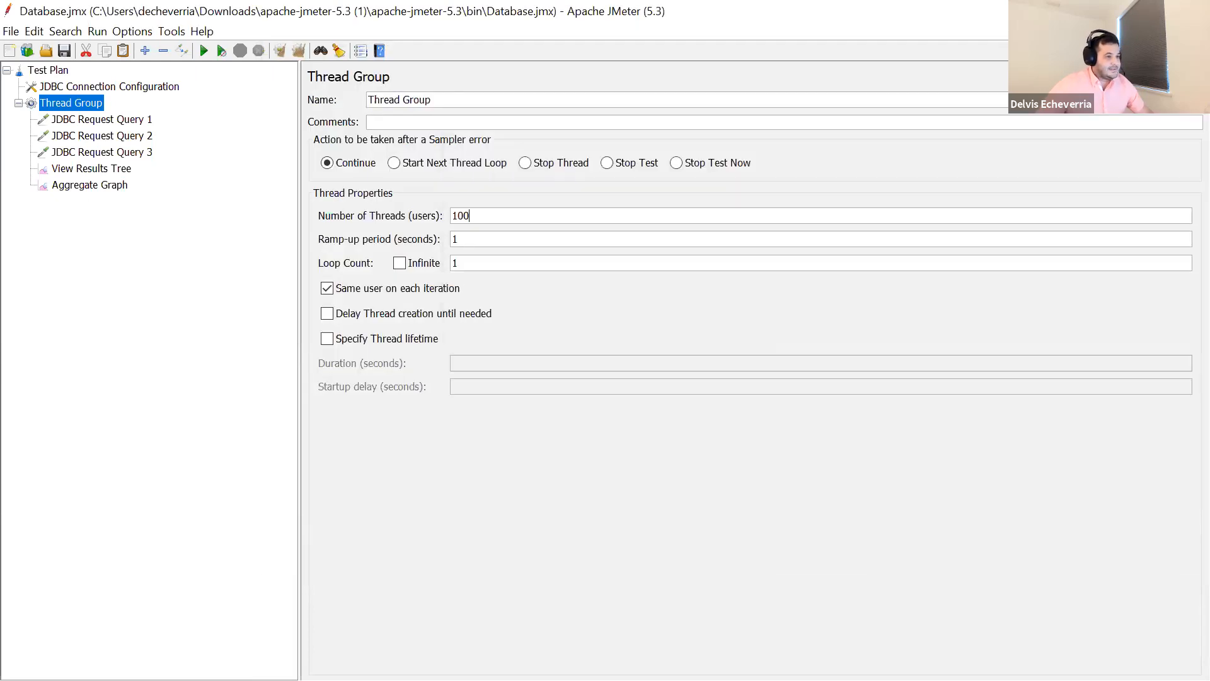
{"action": "left_click", "coordinate": [1102, 11]}
{"action": "left_click", "coordinate": [1102, 12]}
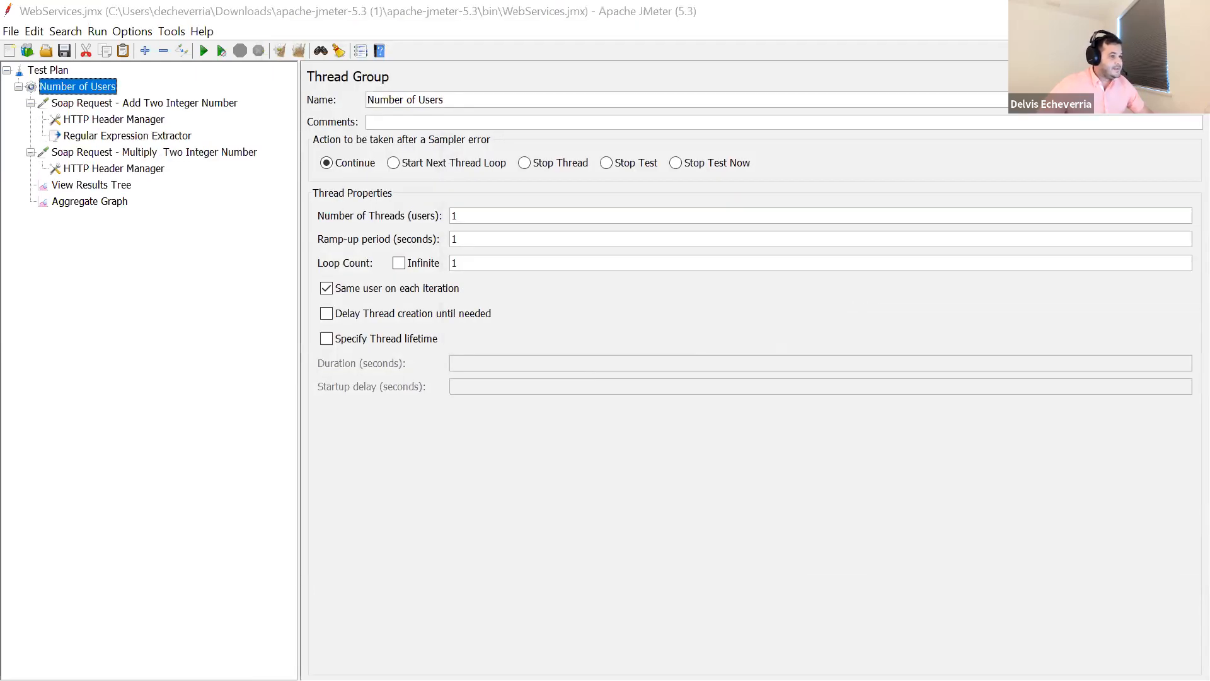
{"action": "left_click", "coordinate": [496, 15]}
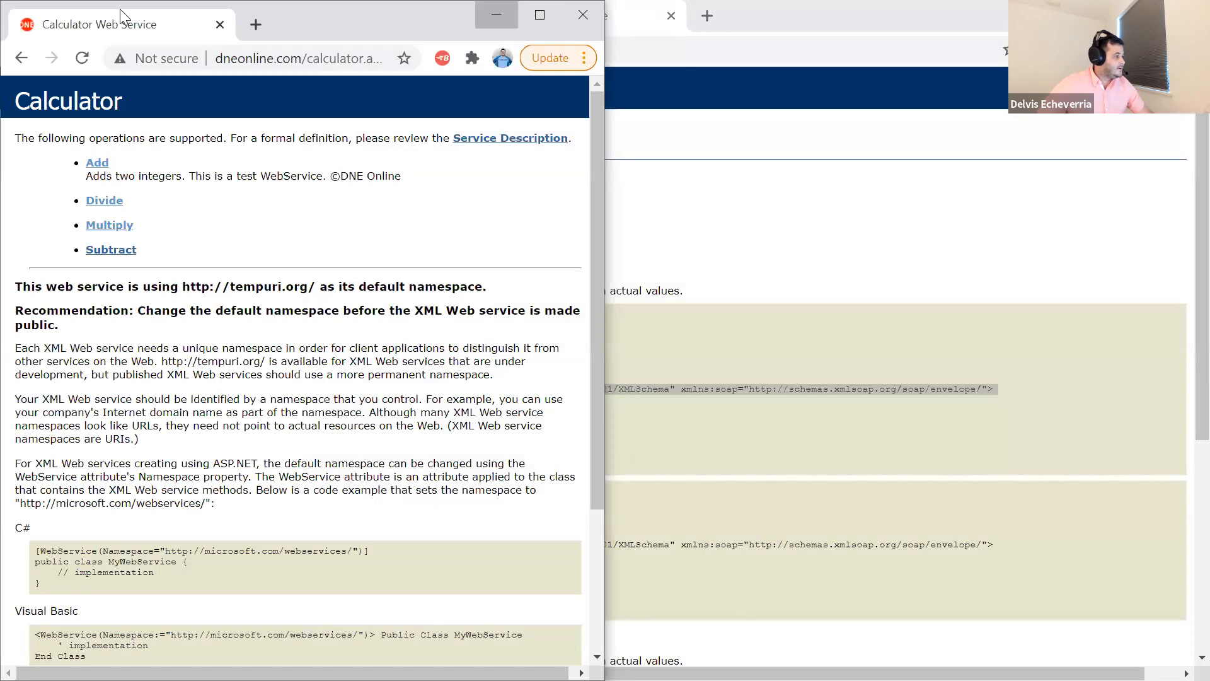
{"action": "left_click", "coordinate": [92, 8]}
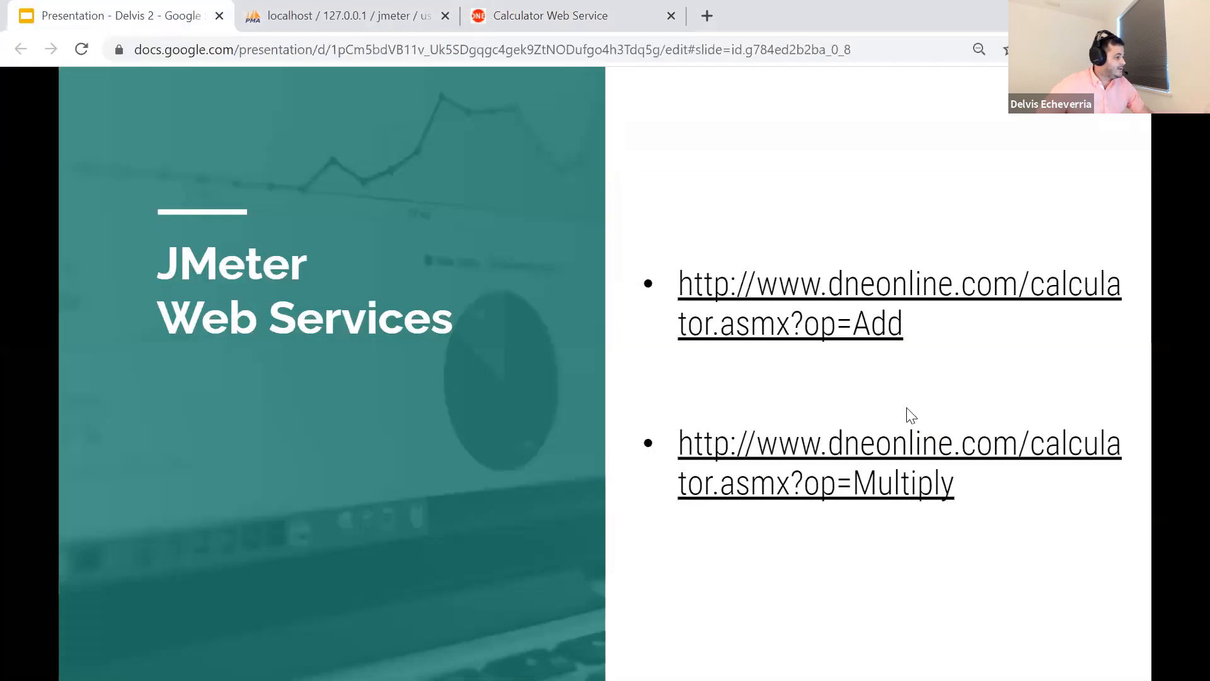
{"action": "left_click", "coordinate": [958, 371]}
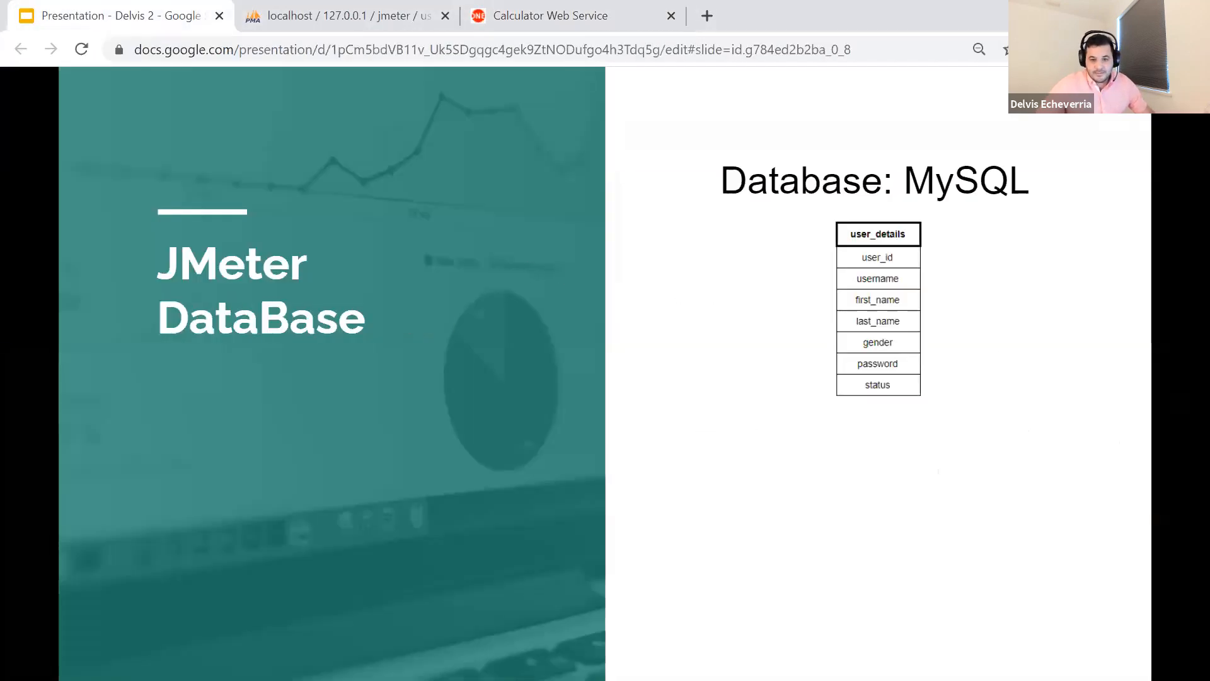
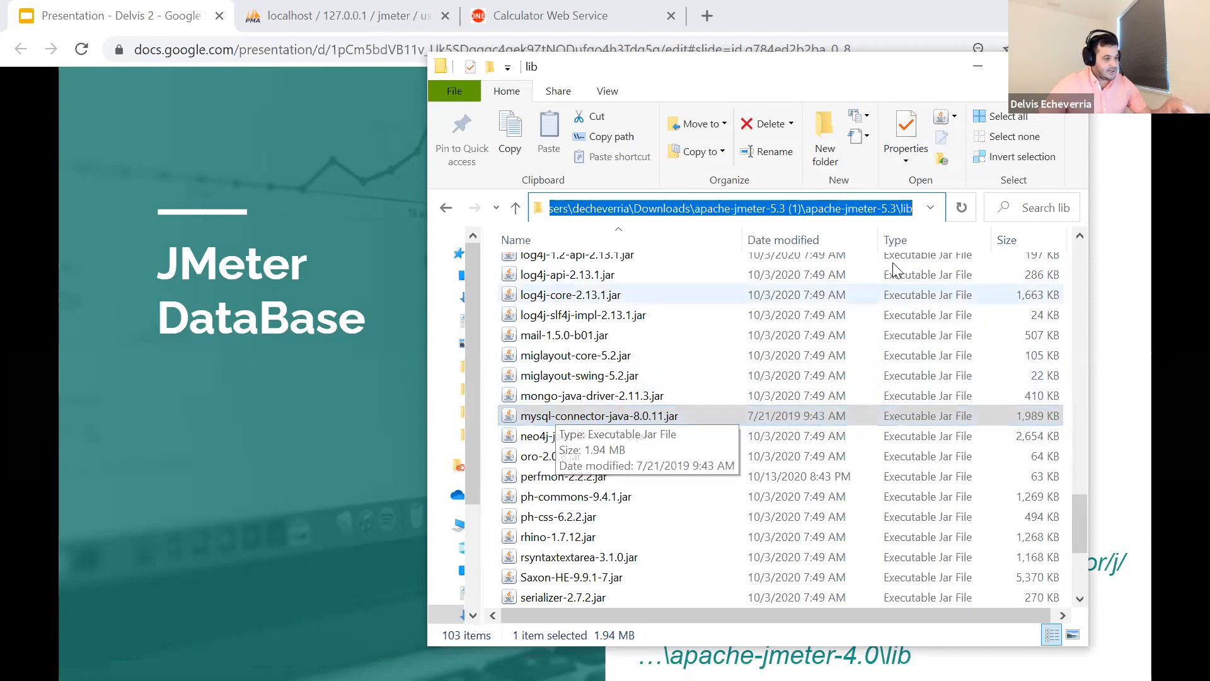
- Minimize the lib folder window and switch between the open WebServices.jmx and Database.jmx test plans
{"action": "left_click", "coordinate": [970, 68]}
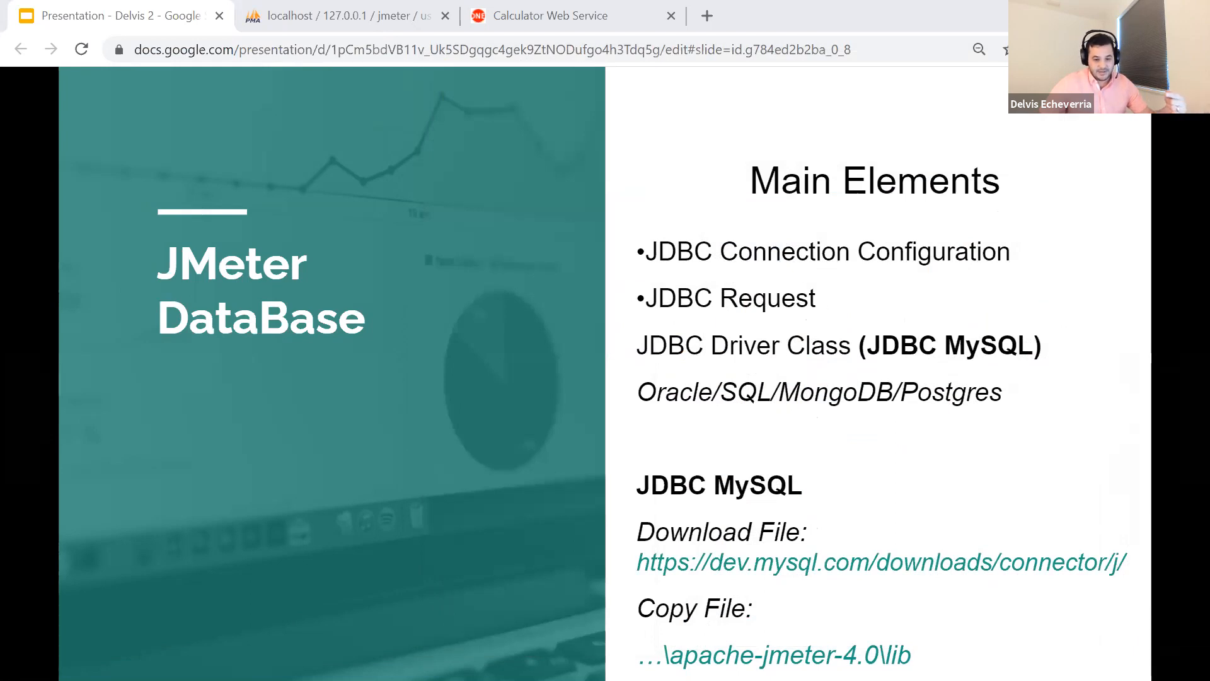
{"action": "key", "text": "alt+Tab"}
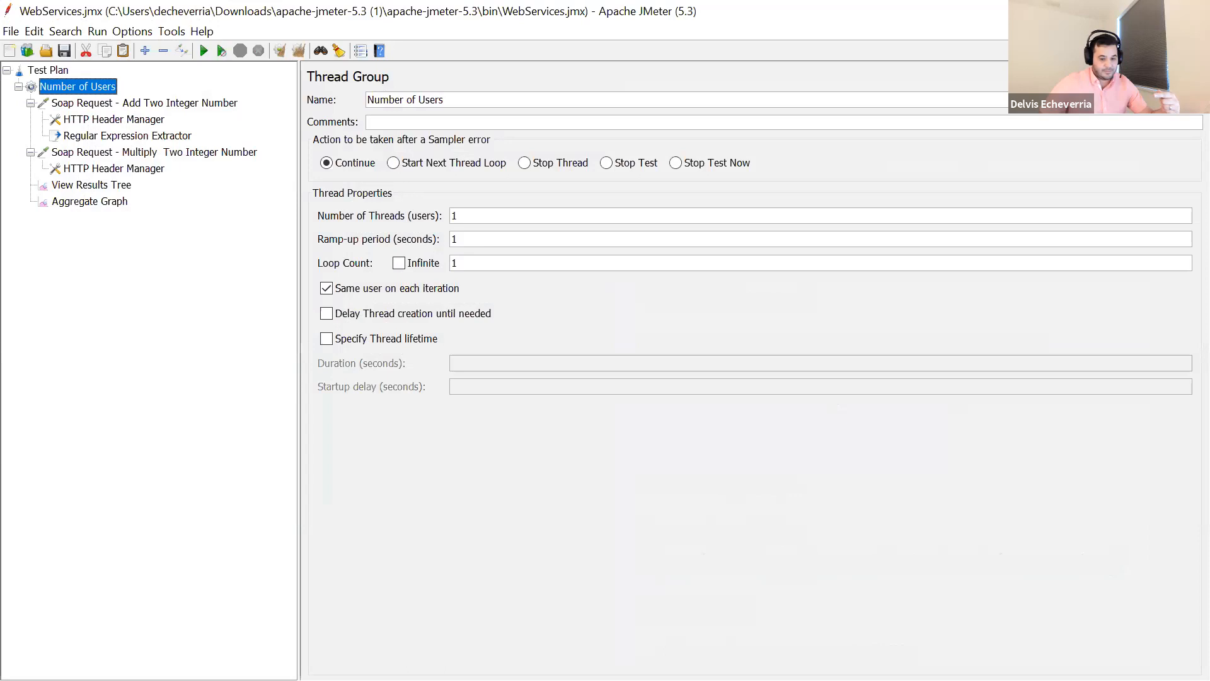
{"action": "key", "text": "alt+Tab"}
{"action": "key", "text": "alt+Tab"}
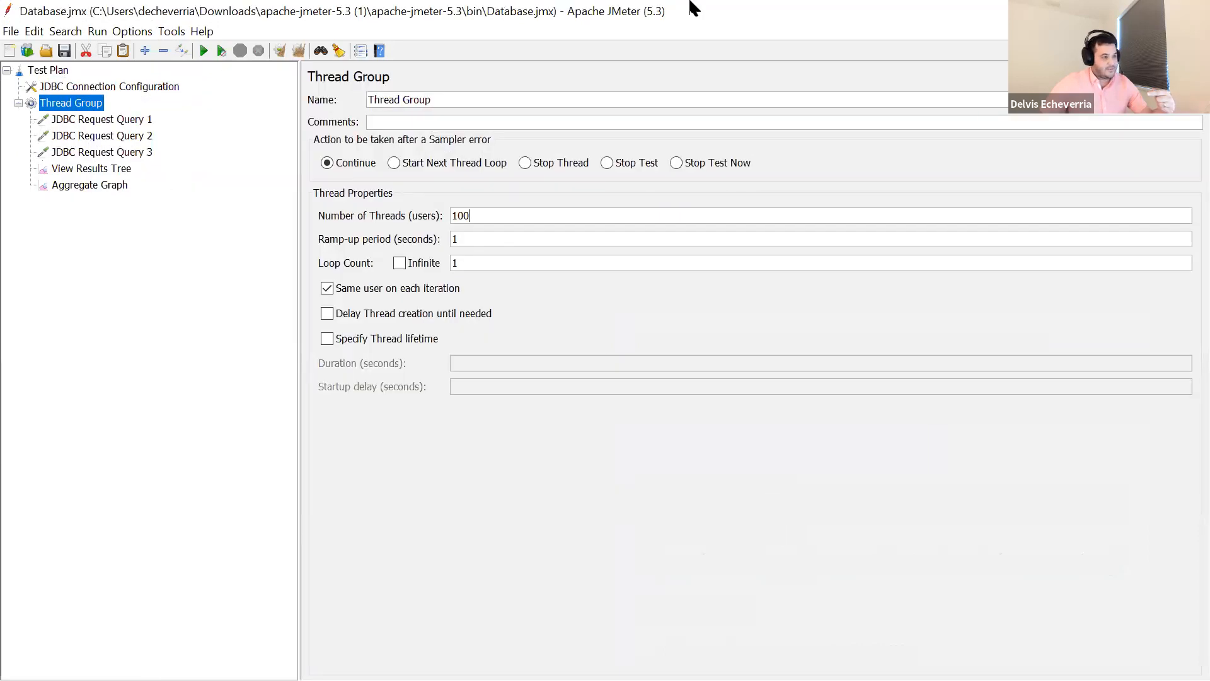
{"action": "left_click", "coordinate": [1119, 8]}
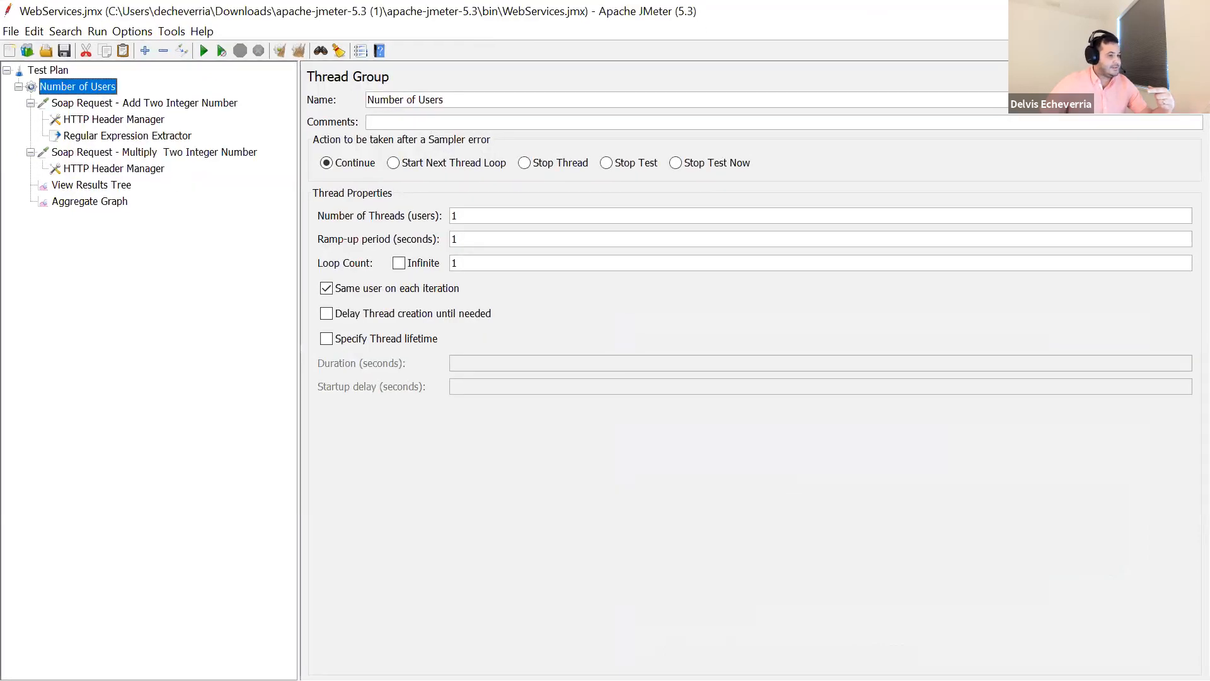
- Switch to phpMyAdmin in the browser, open the jmeter database and look through the rows of its user_details table
{"action": "key", "text": "alt+Tab"}
{"action": "left_click", "coordinate": [330, 17]}
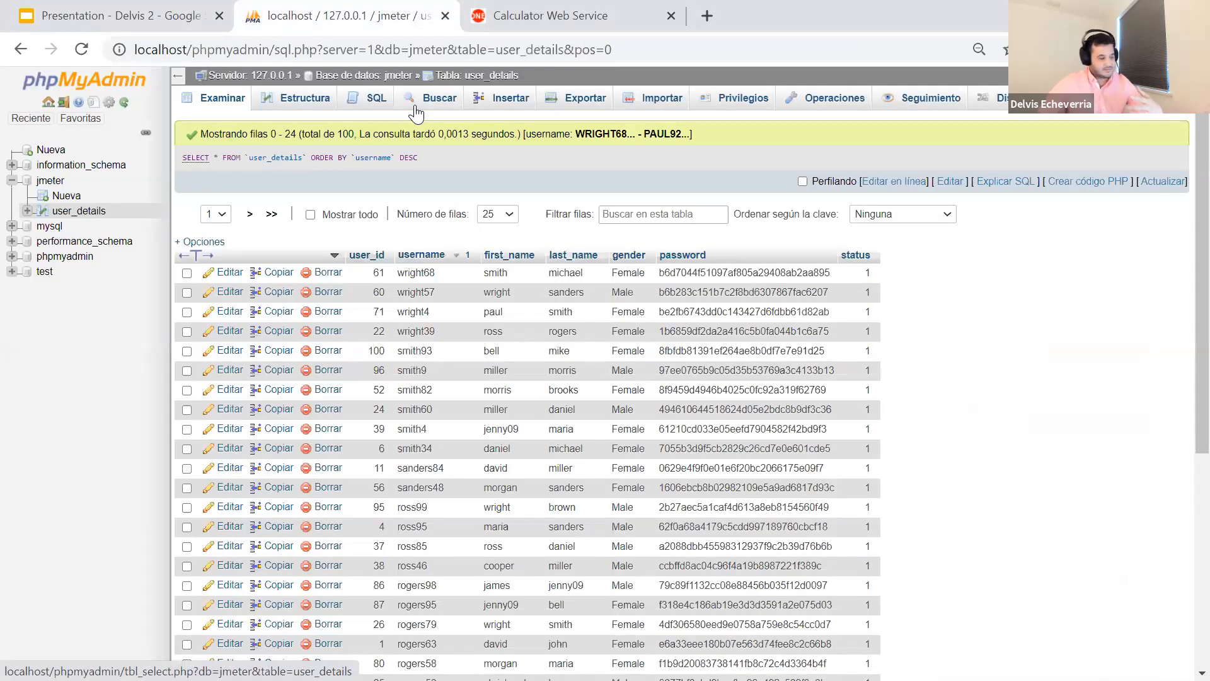
{"action": "left_click", "coordinate": [43, 181]}
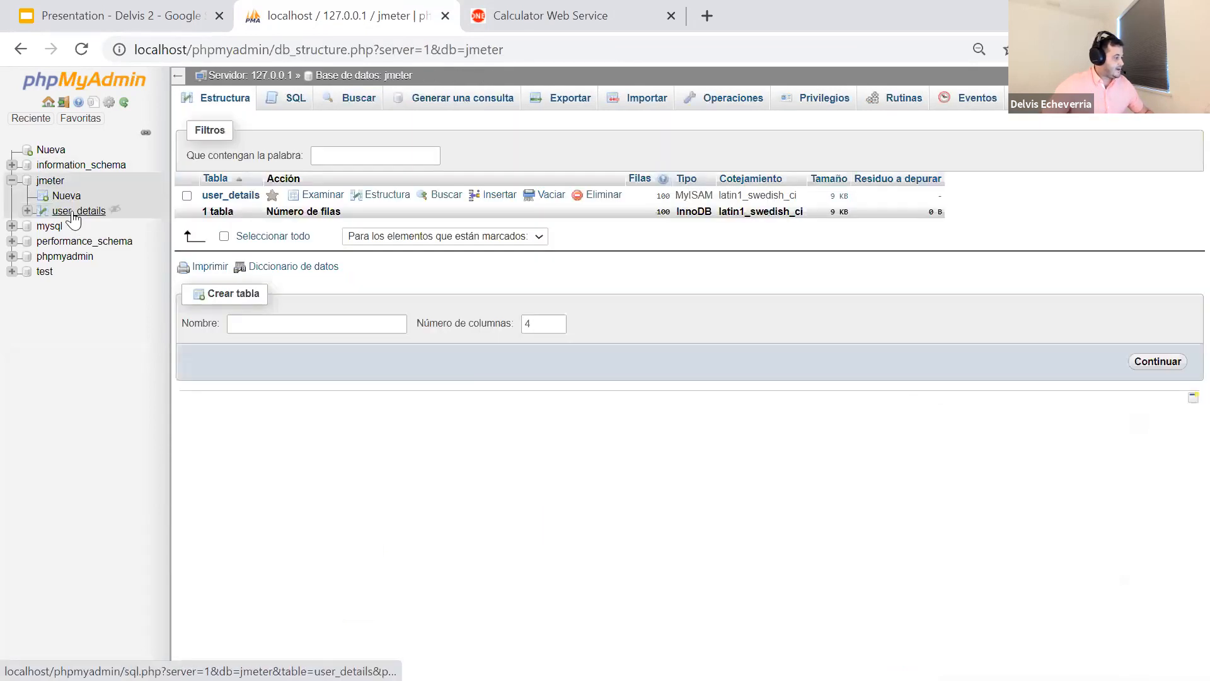
{"action": "left_click", "coordinate": [73, 213]}
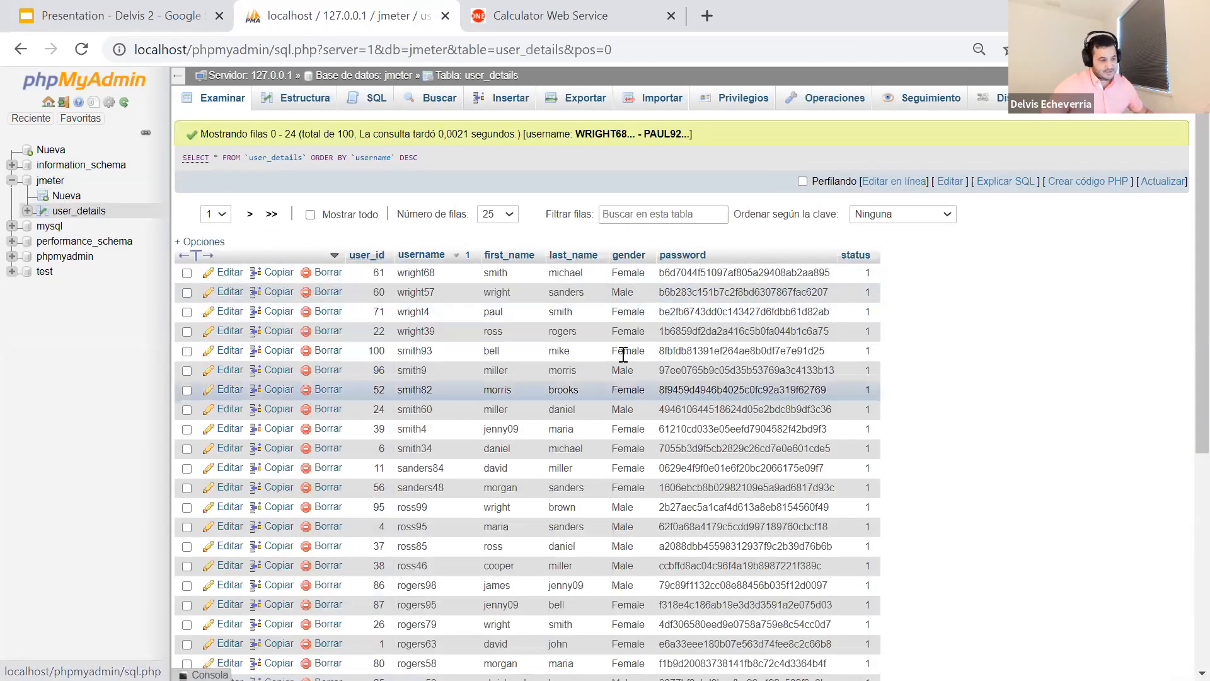
{"action": "scroll", "coordinate": [665, 423], "scroll_direction": "down", "scroll_amount": 3}
{"action": "scroll", "coordinate": [397, 266], "scroll_direction": "up", "scroll_amount": 3}
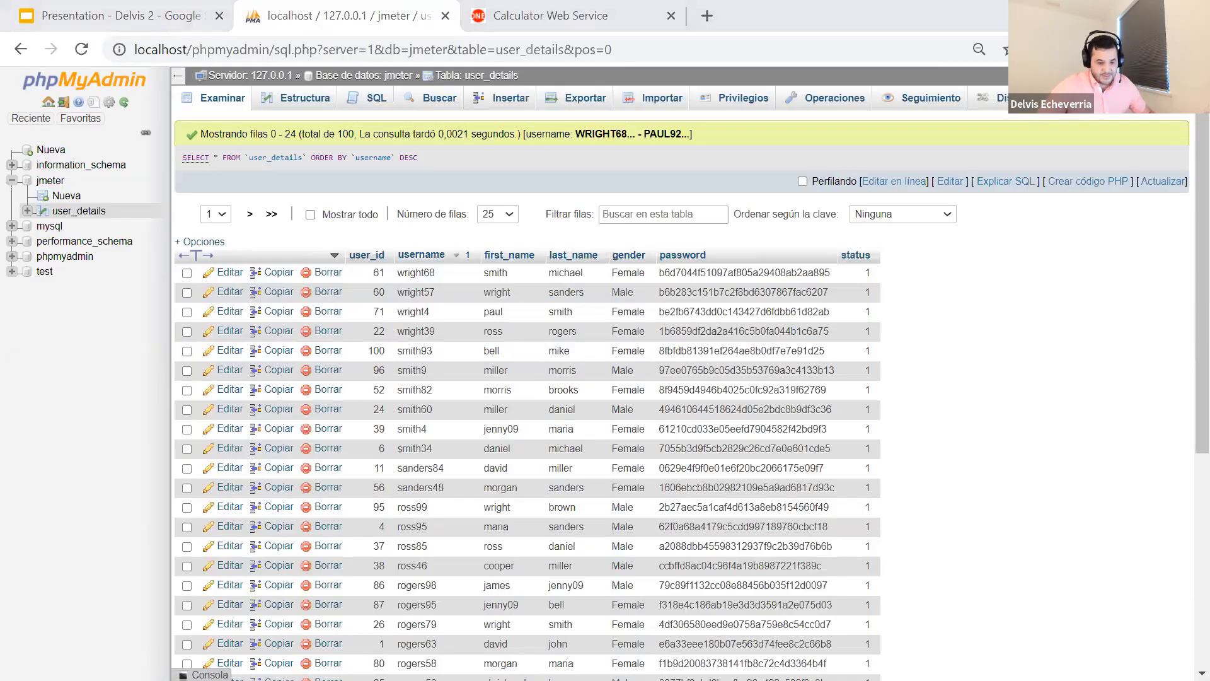
- Return to the Database.jmx test plan and show the JDBC Connection Configuration among the config elements available for the Test Plan
{"action": "key", "text": "alt+Tab"}
{"action": "left_click", "coordinate": [60, 69]}
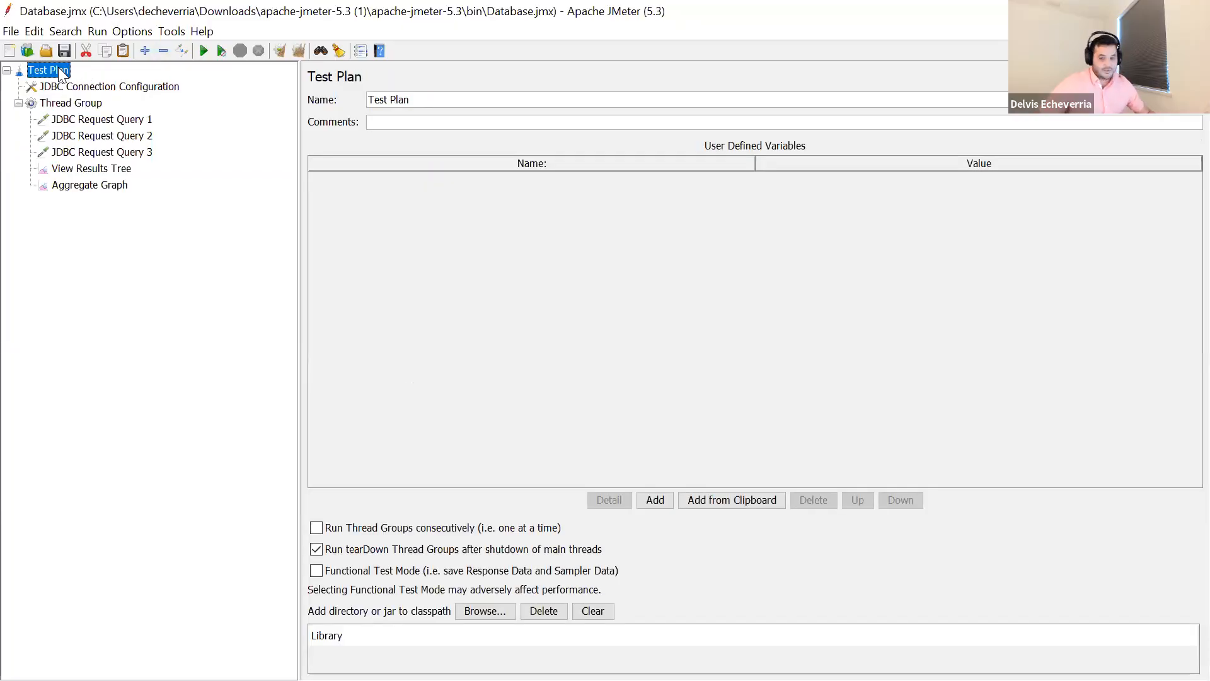
{"action": "right_click", "coordinate": [53, 67]}
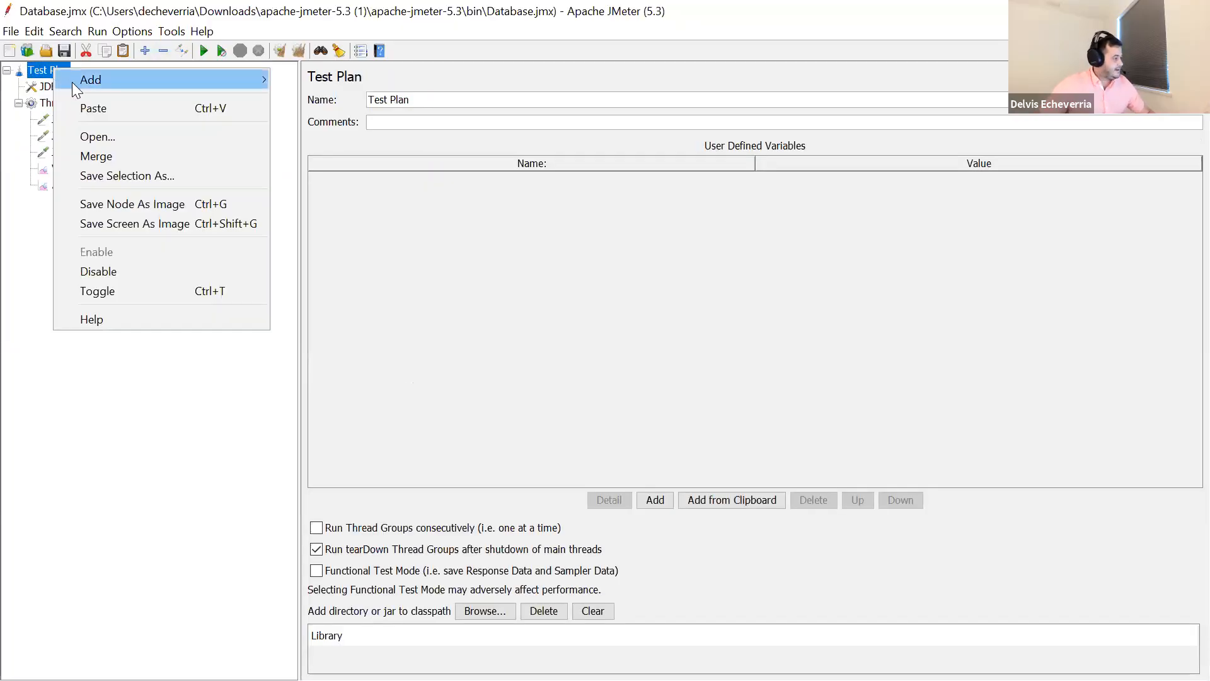
{"action": "mouse_move", "coordinate": [72, 82]}
{"action": "mouse_move", "coordinate": [319, 80]}
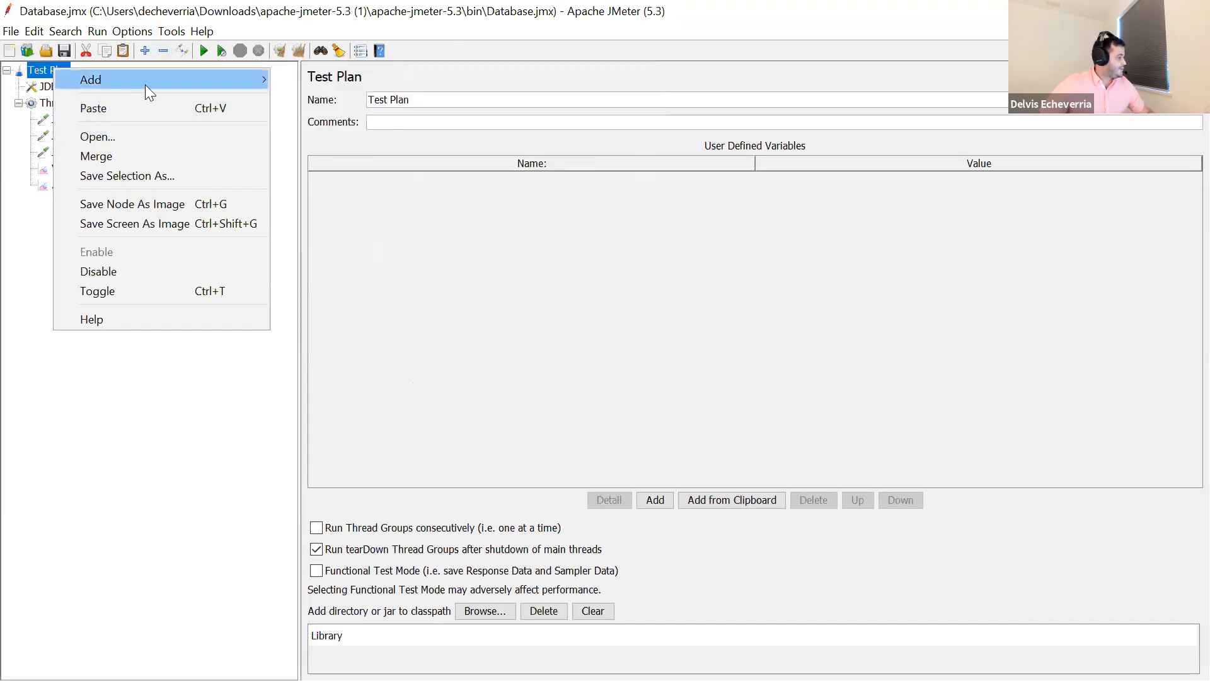
{"action": "mouse_move", "coordinate": [317, 111]}
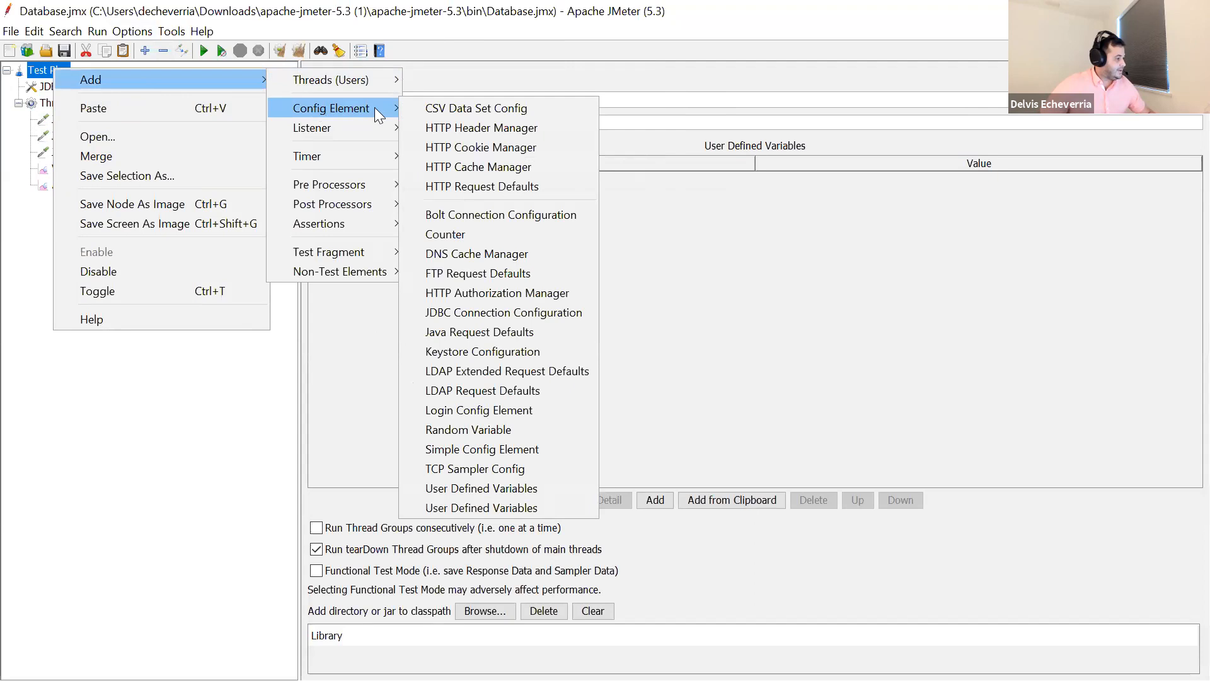
{"action": "left_click", "coordinate": [488, 312]}
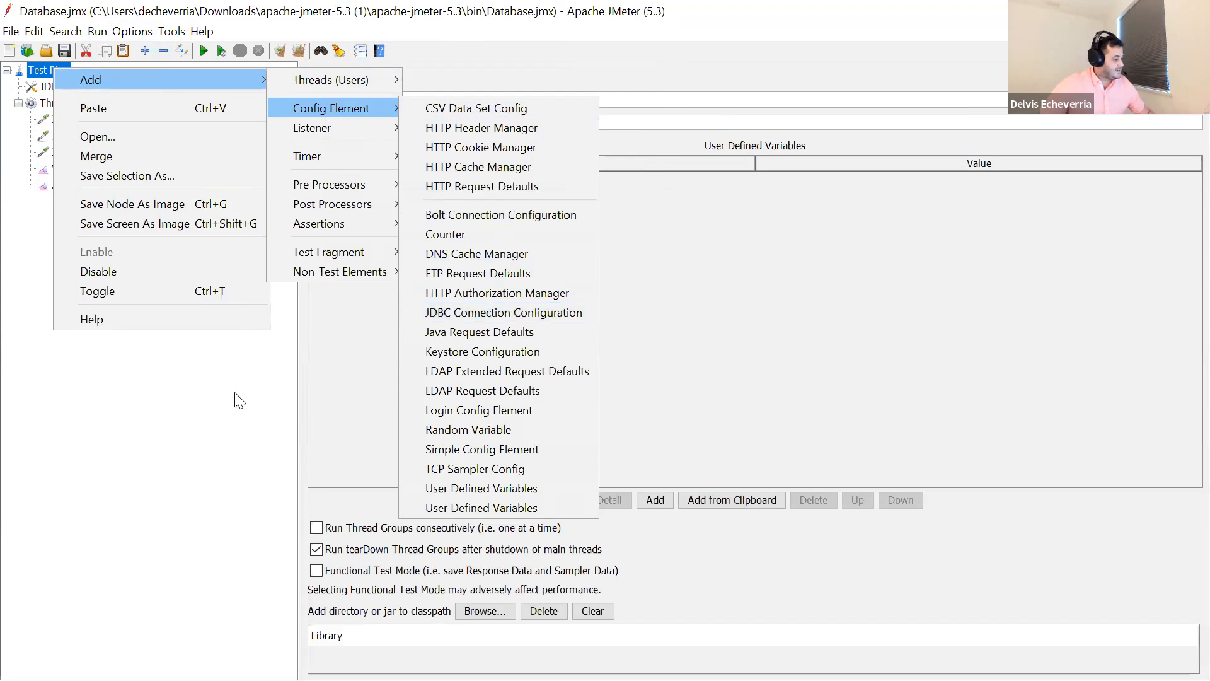
- Open the existing JDBC Connection Configuration and highlight the parts of its Database URL, ending with the whole URL
{"action": "left_click", "coordinate": [142, 88]}
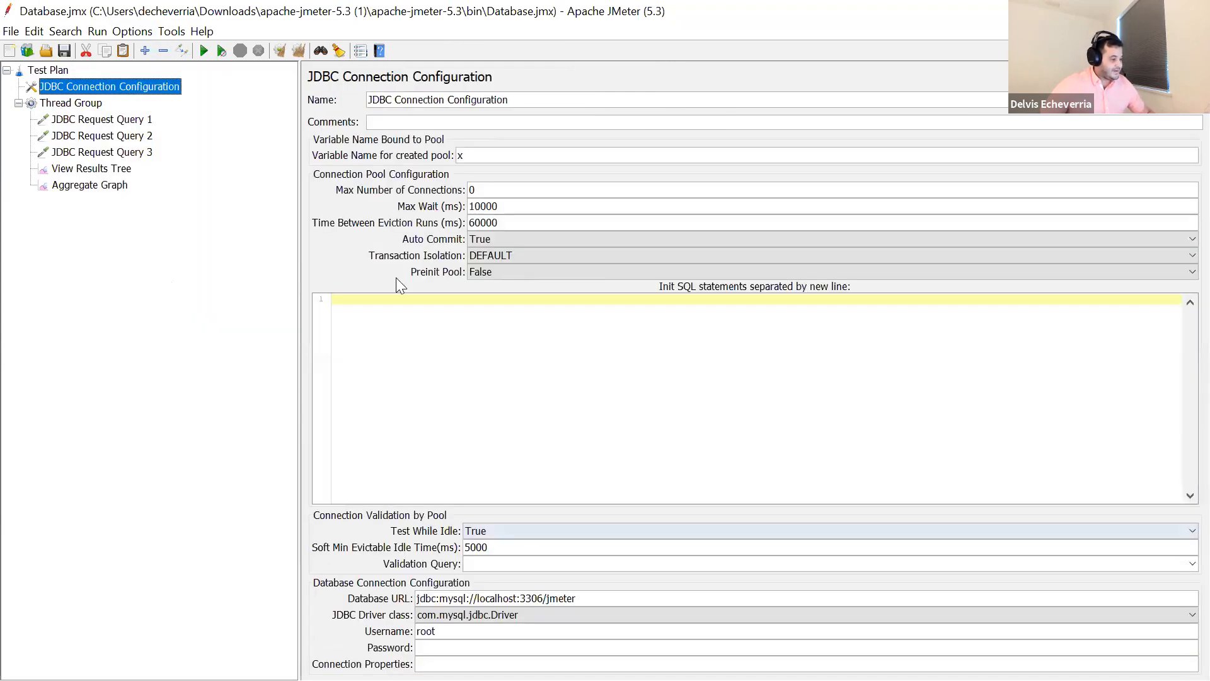
{"action": "key", "text": "alt+Tab"}
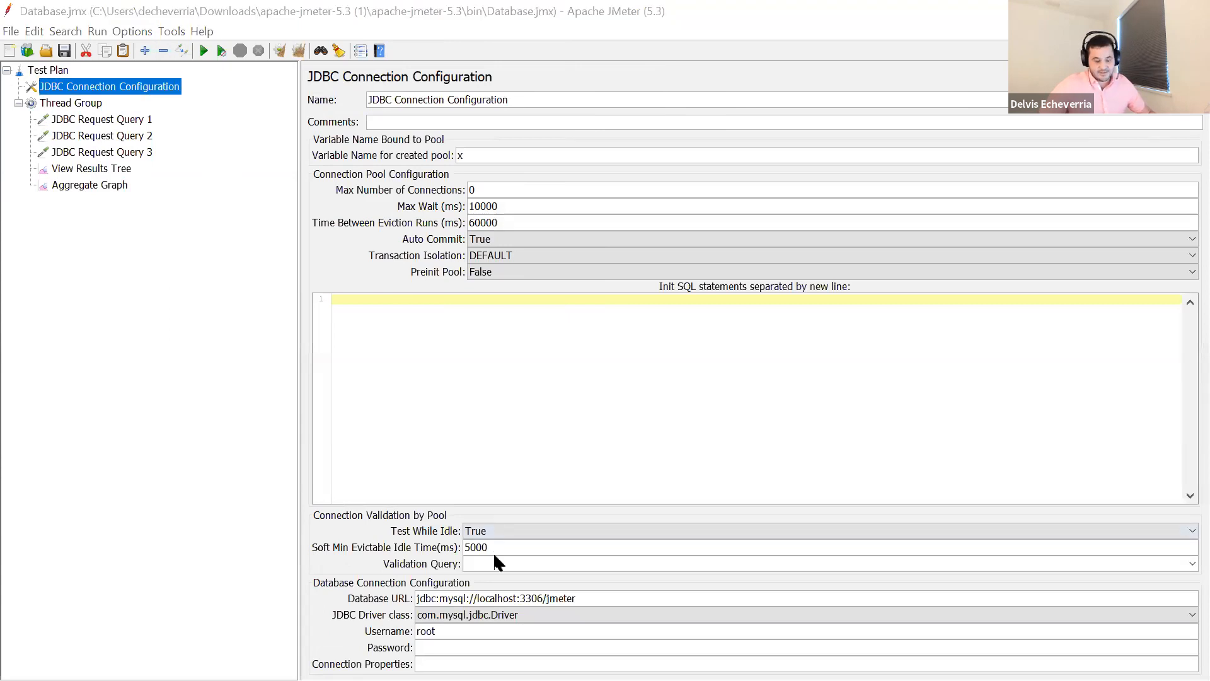
{"action": "double_click", "coordinate": [441, 599]}
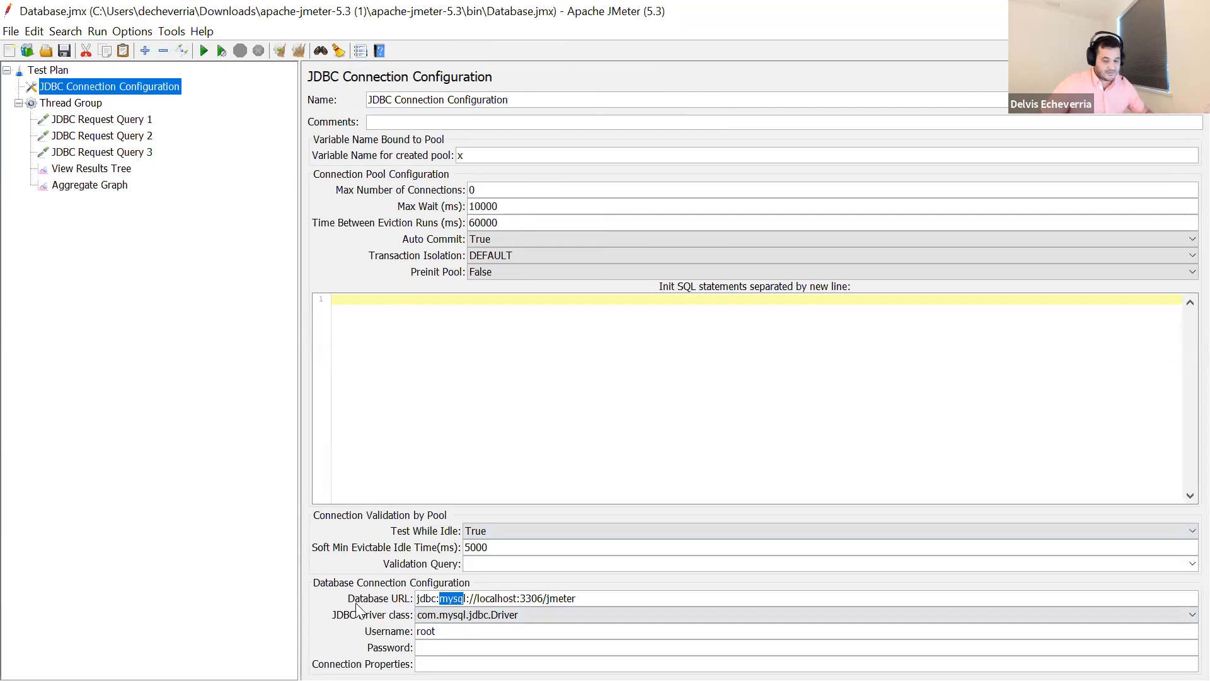
{"action": "left_click_drag", "start_coordinate": [417, 598], "coordinate": [543, 598]}
{"action": "left_click", "coordinate": [501, 600]}
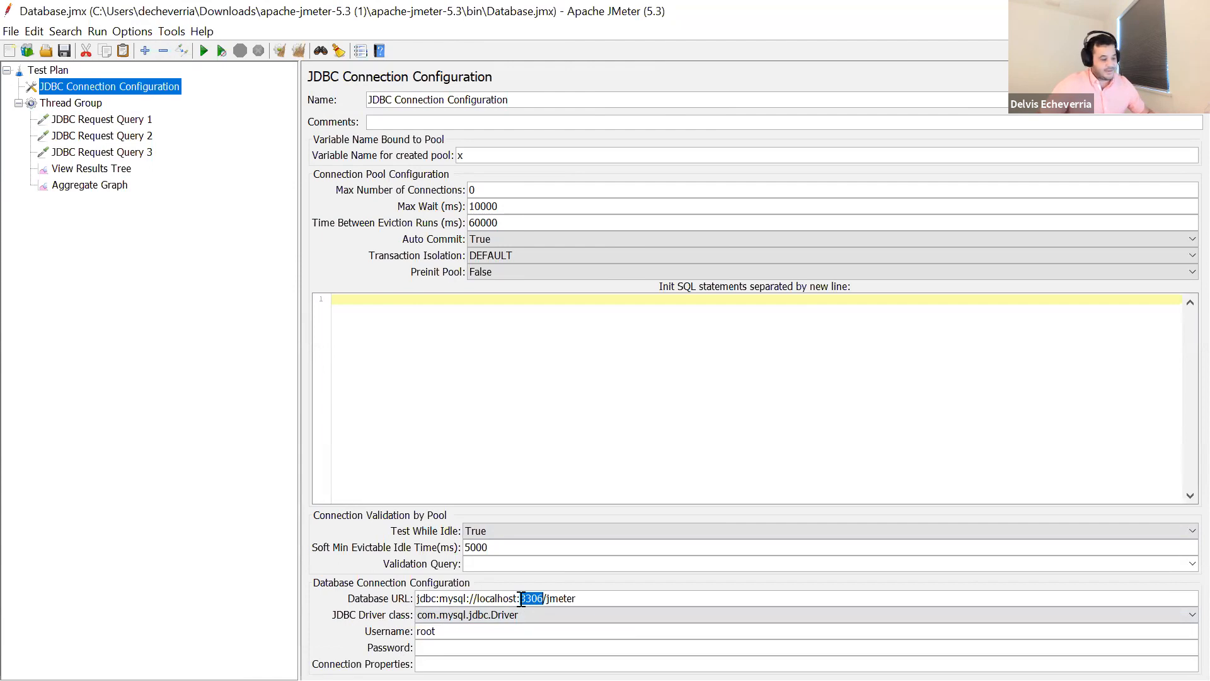
{"action": "left_click_drag", "start_coordinate": [574, 598], "coordinate": [550, 598]}
{"action": "left_click", "coordinate": [641, 598]}
{"action": "left_click_drag", "start_coordinate": [641, 598], "coordinate": [406, 599]}
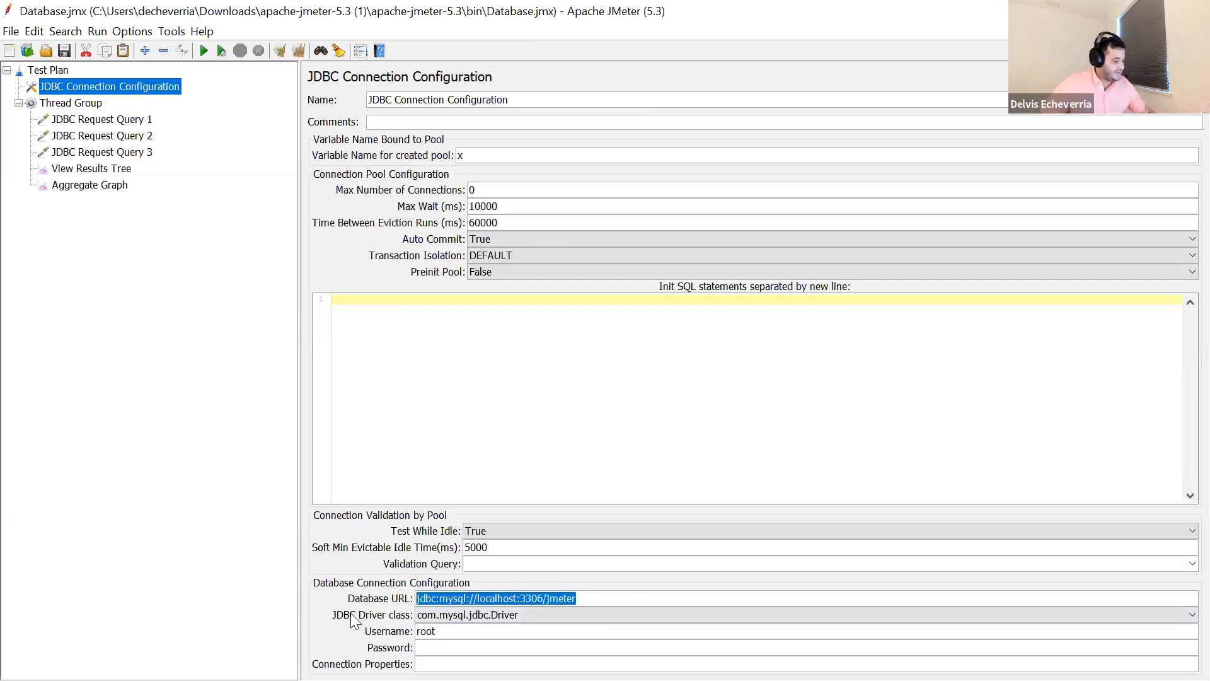
- Look through the available JDBC driver classes, choose com.mysql.jdbc.Driver, and highlight the connection's username
{"action": "left_click", "coordinate": [465, 615]}
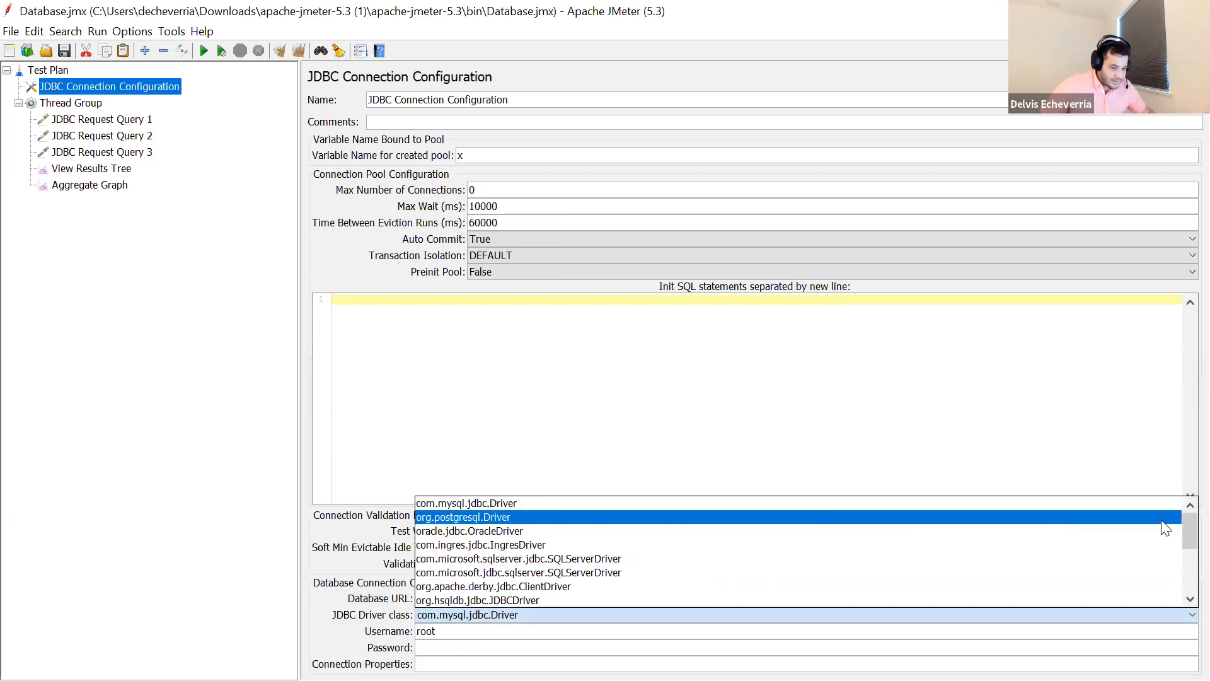
{"action": "left_click_drag", "start_coordinate": [1183, 533], "coordinate": [1184, 583]}
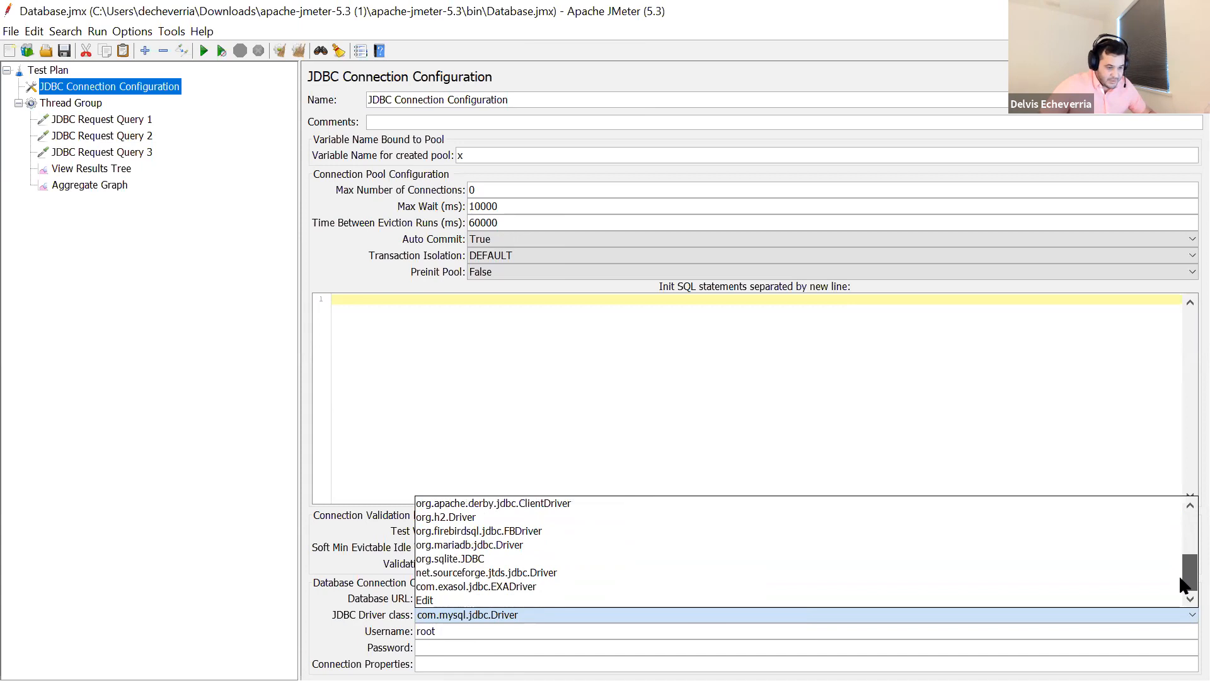
{"action": "scroll", "coordinate": [483, 554], "scroll_direction": "up", "scroll_amount": 3}
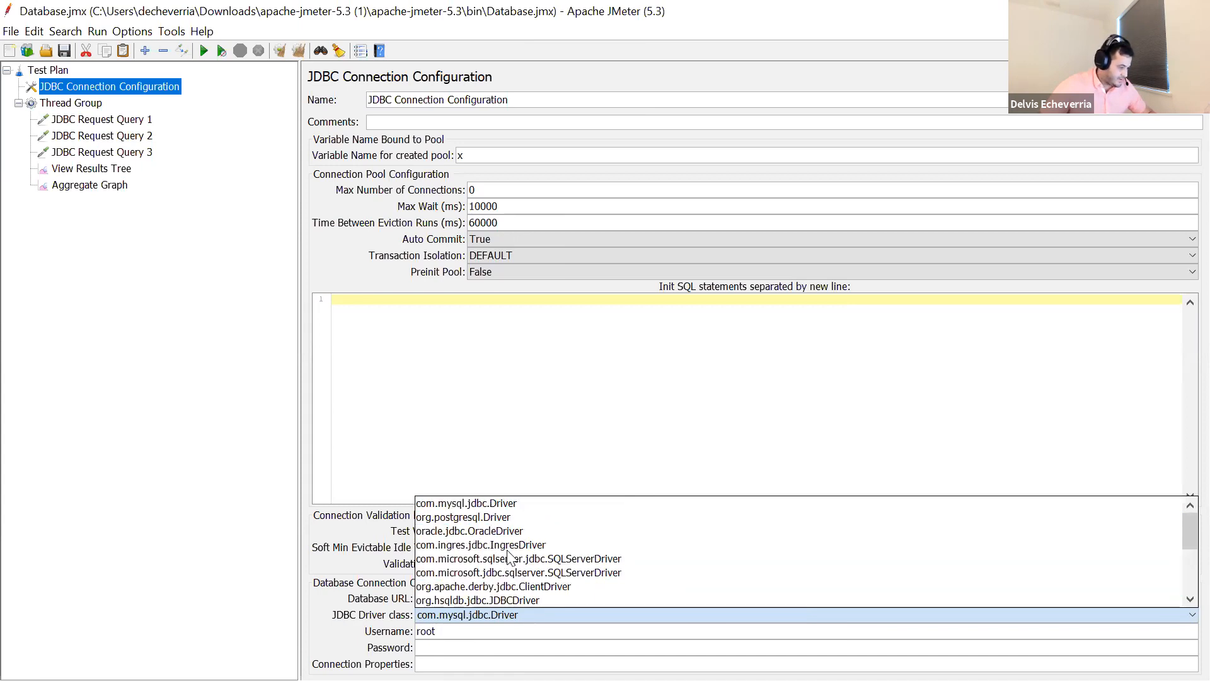
{"action": "left_click", "coordinate": [482, 503]}
{"action": "left_click", "coordinate": [454, 632]}
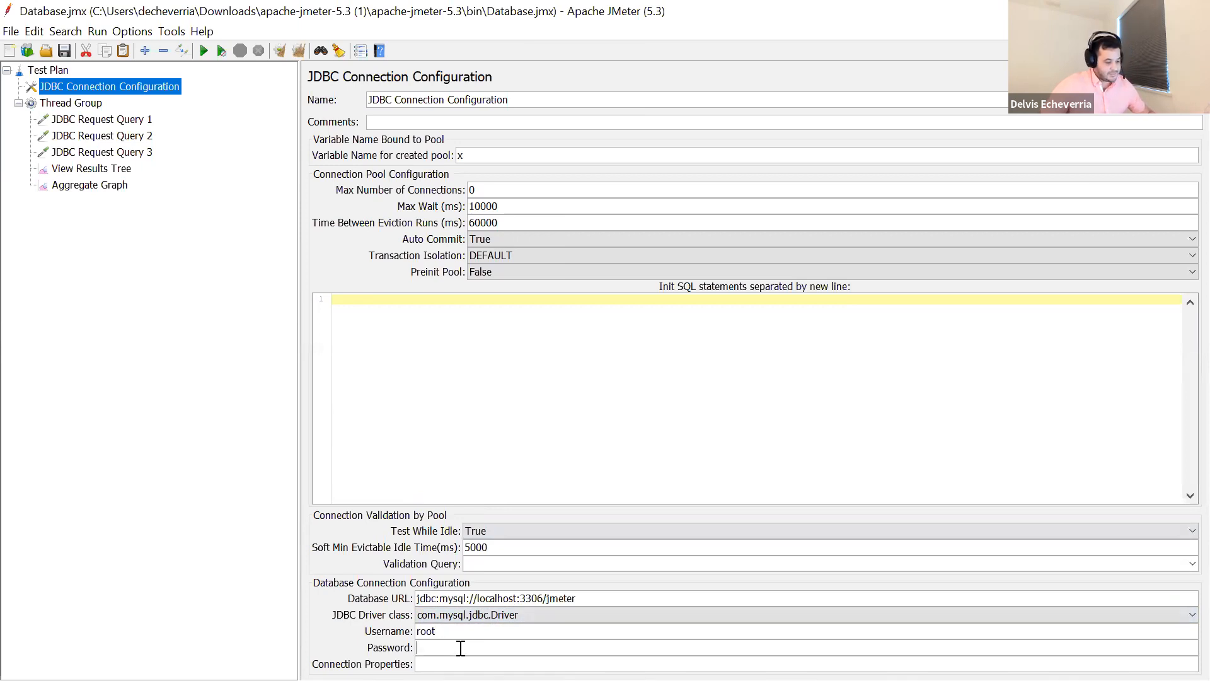
{"action": "left_click_drag", "start_coordinate": [464, 630], "coordinate": [402, 640]}
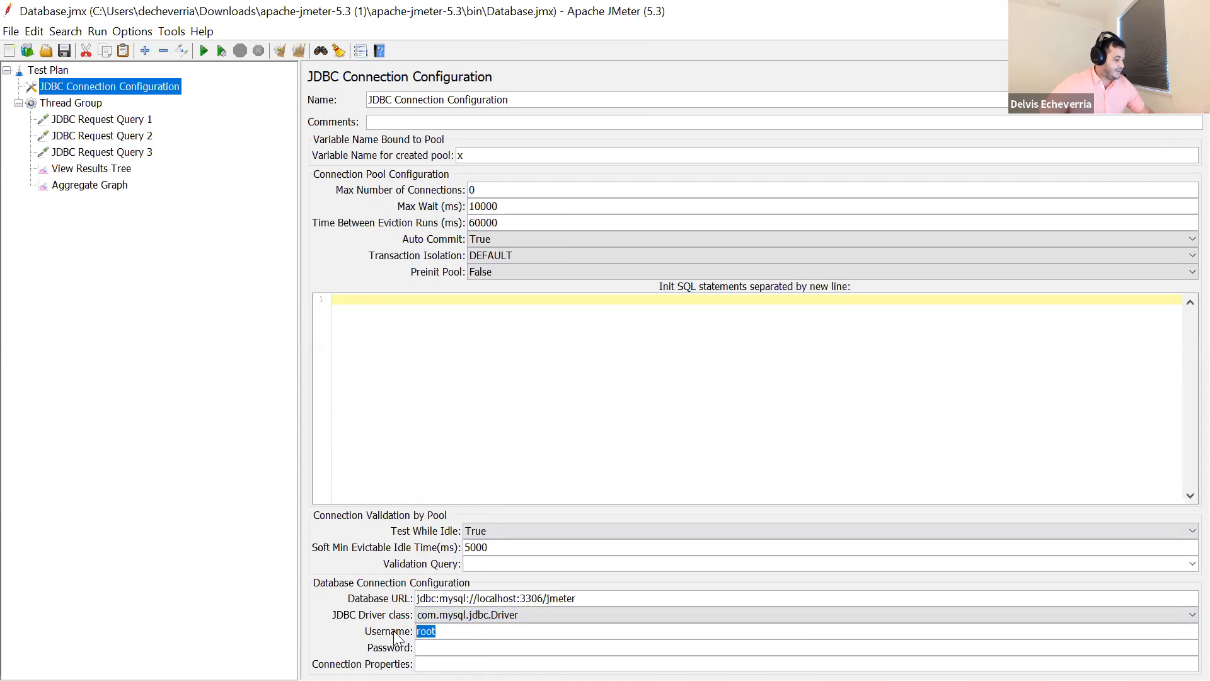
- Show JDBC Request among the samplers available for the Thread Group, then dismiss the choices without adding one
{"action": "left_click", "coordinate": [71, 106]}
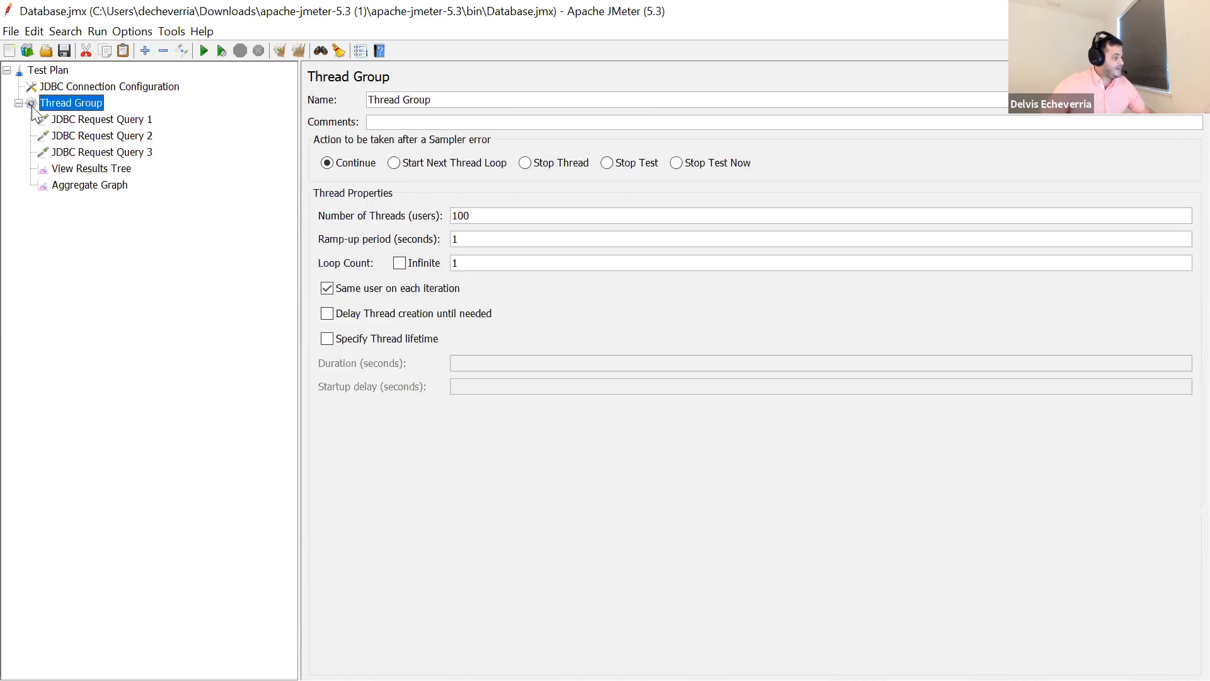
{"action": "left_click", "coordinate": [71, 116]}
{"action": "left_click", "coordinate": [68, 101]}
{"action": "right_click", "coordinate": [68, 101]}
{"action": "mouse_move", "coordinate": [300, 111]}
{"action": "mouse_move", "coordinate": [406, 108]}
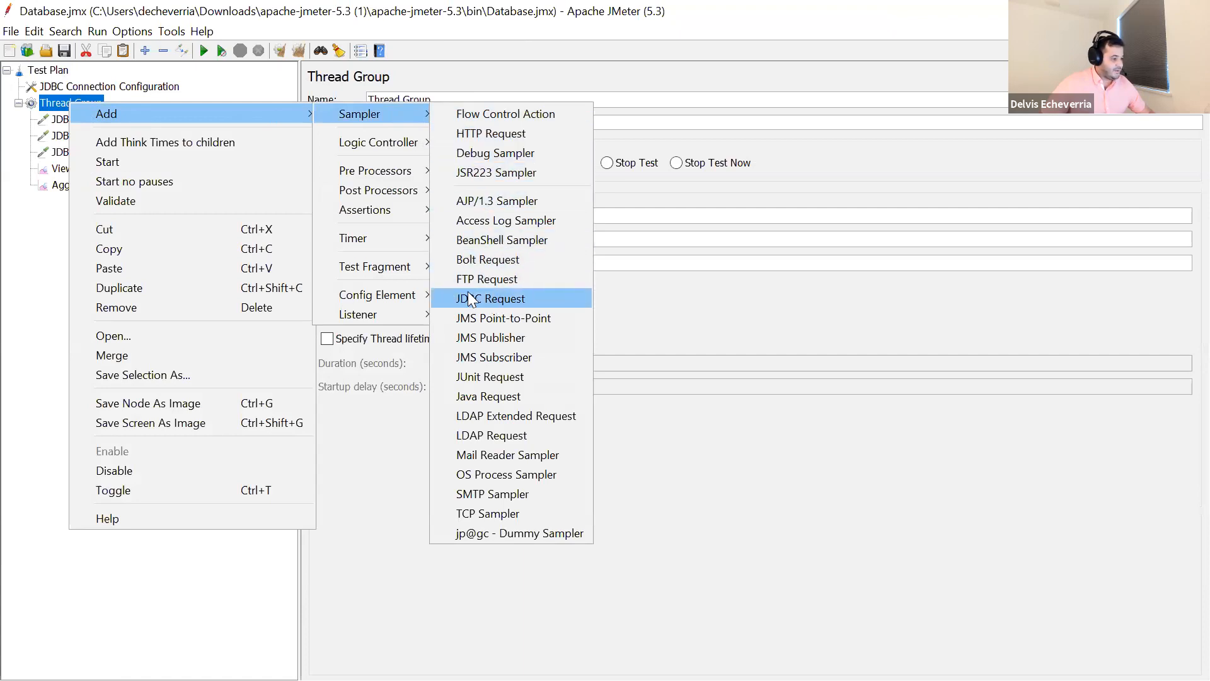
{"action": "left_click", "coordinate": [42, 208]}
- Look through the three JDBC requests, return to JDBC Request Query 1, and highlight the first_name condition in its SELECT statement
{"action": "left_click", "coordinate": [85, 119]}
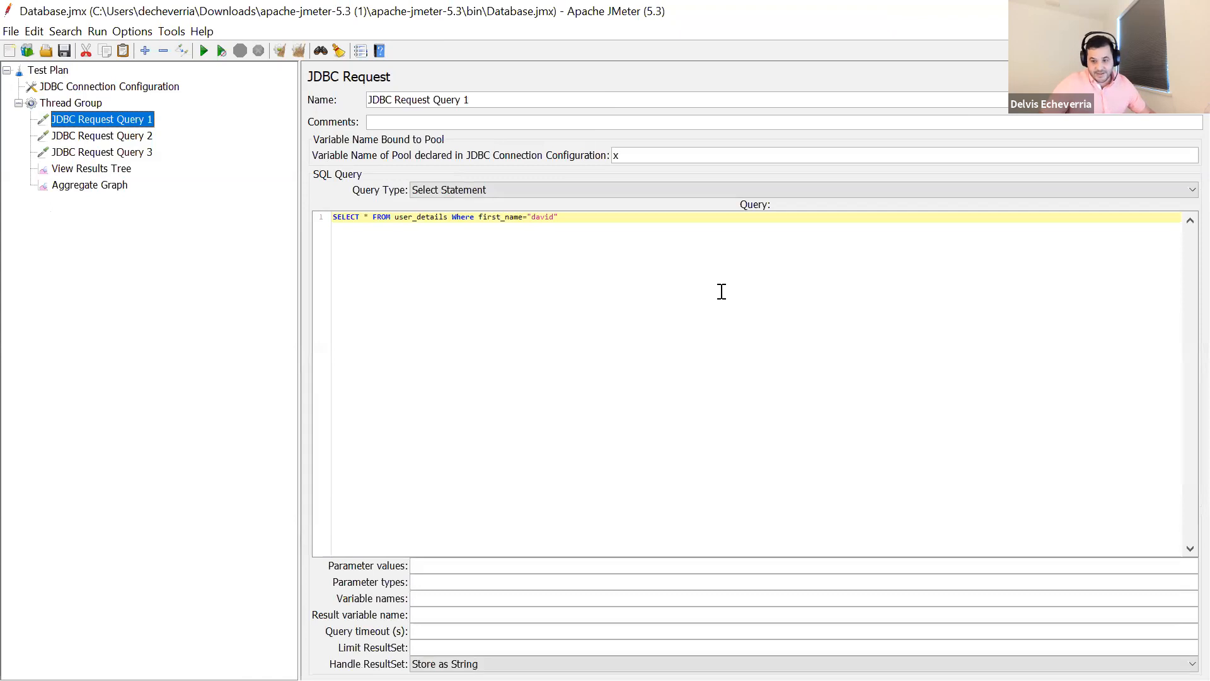
{"action": "key", "text": "alt+Tab"}
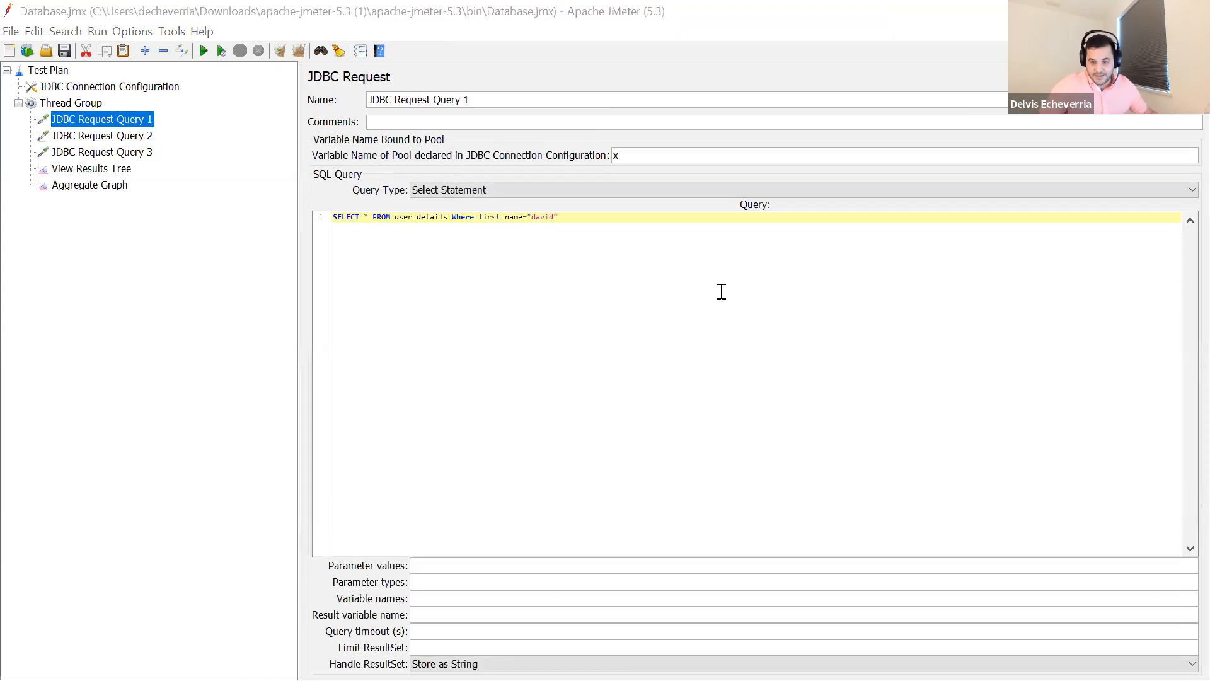
{"action": "left_click", "coordinate": [139, 152]}
{"action": "left_click", "coordinate": [139, 136]}
{"action": "left_click", "coordinate": [139, 120]}
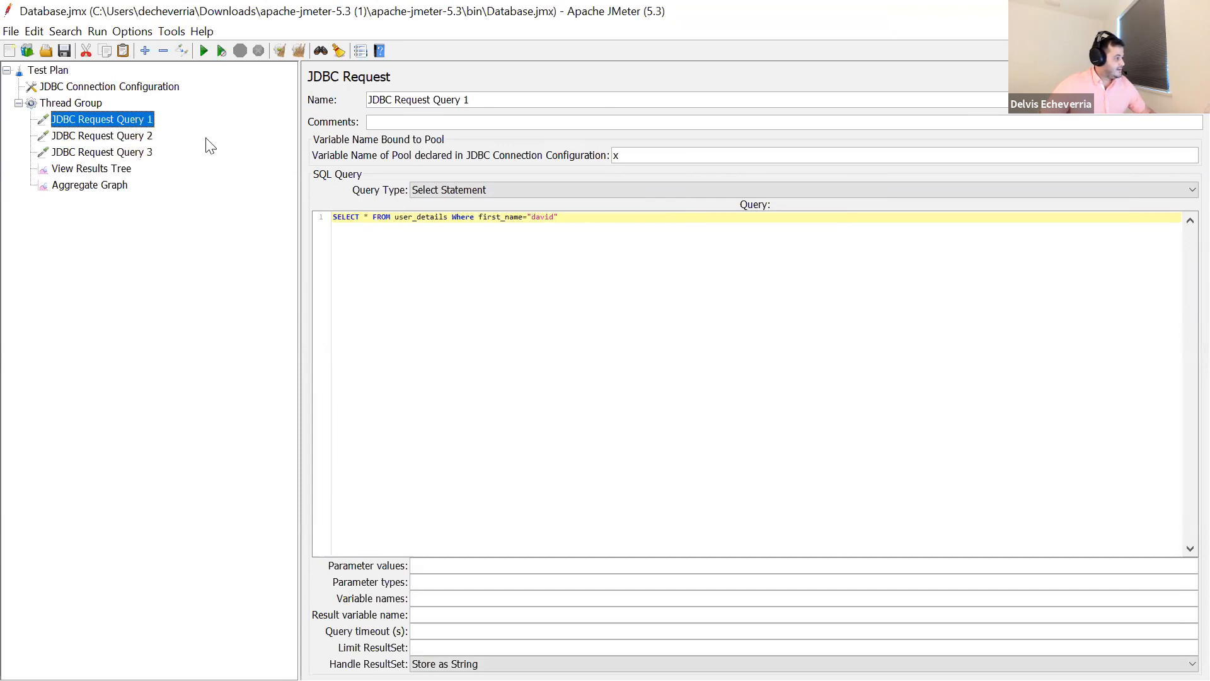
{"action": "left_click_drag", "start_coordinate": [336, 218], "coordinate": [409, 218]}
{"action": "left_click", "coordinate": [445, 218]}
{"action": "left_click_drag", "start_coordinate": [485, 218], "coordinate": [572, 218]}
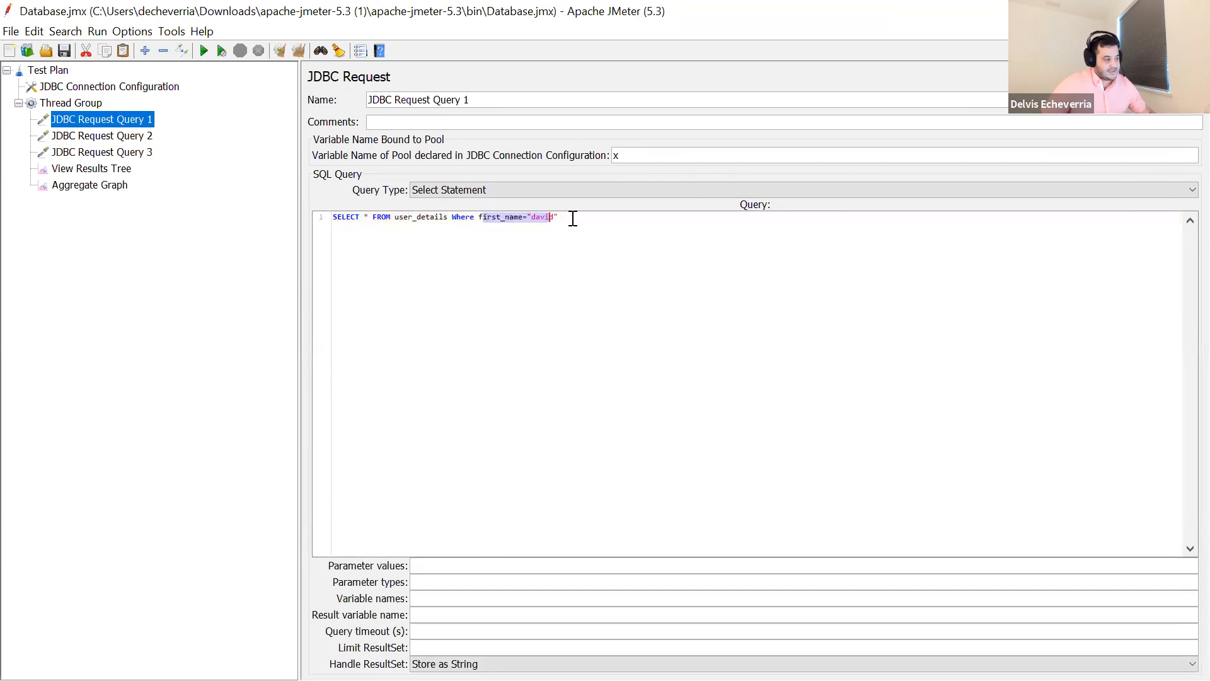
- Open JDBC Request Query 2 and highlight its full SELECT statement, then highlight the password condition in JDBC Request Query 3
{"action": "left_click", "coordinate": [140, 136]}
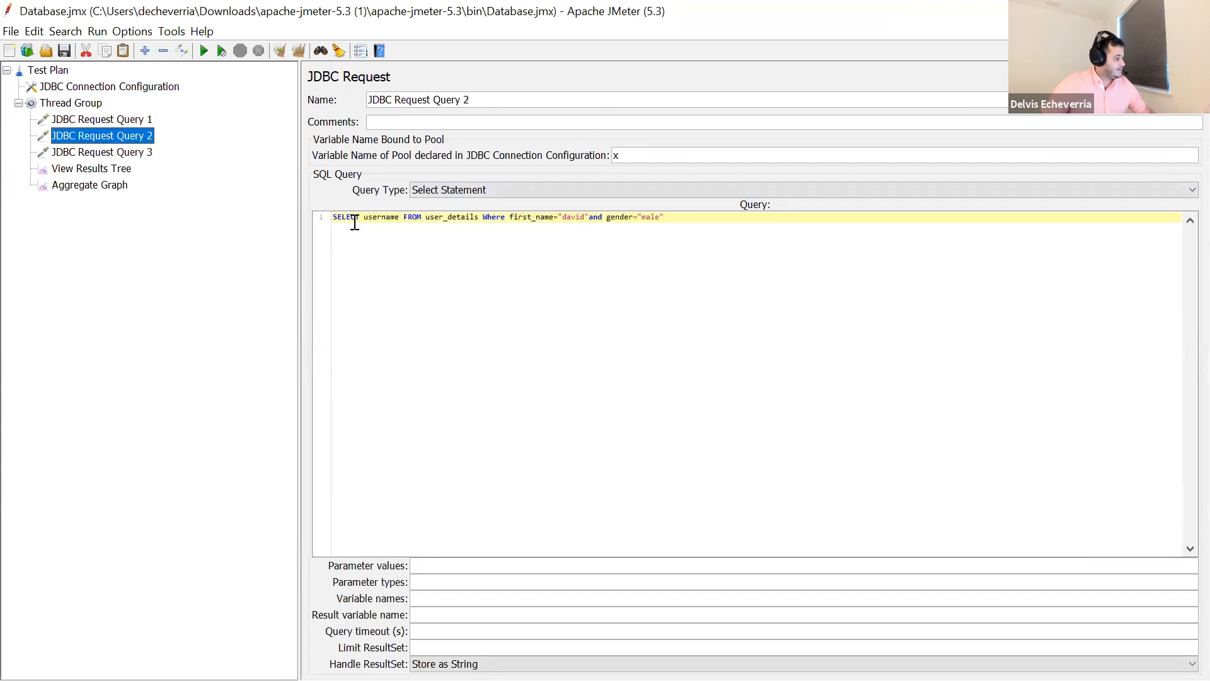
{"action": "left_click_drag", "start_coordinate": [333, 218], "coordinate": [676, 219]}
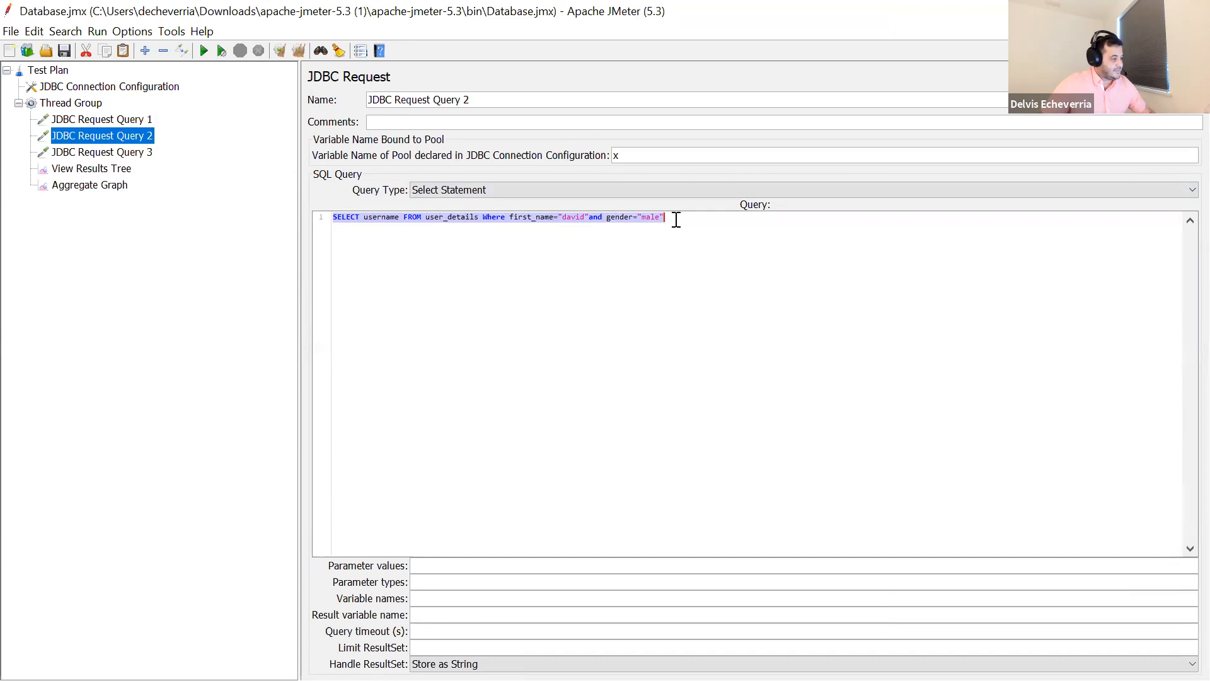
{"action": "left_click", "coordinate": [149, 153]}
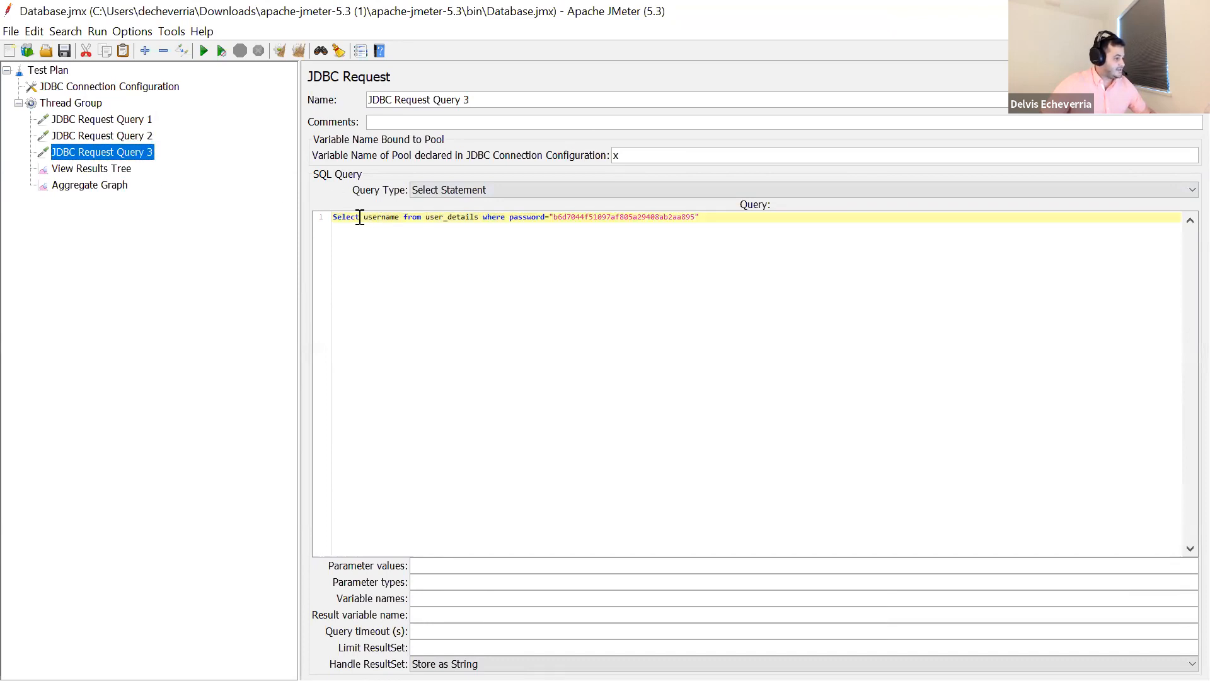
{"action": "left_click_drag", "start_coordinate": [487, 219], "coordinate": [708, 221]}
{"action": "left_click", "coordinate": [705, 220]}
- Open the Thread Group settings of the database test plan and highlight the Number of Threads value
{"action": "left_click", "coordinate": [69, 104]}
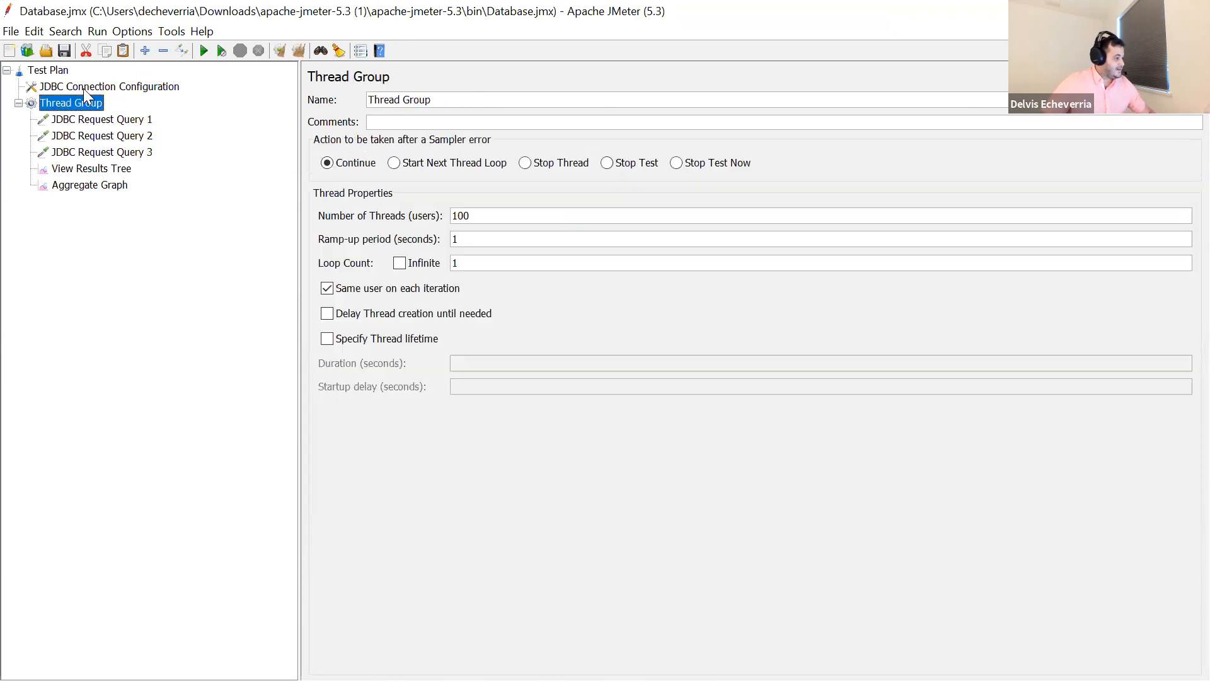
{"action": "left_click_drag", "start_coordinate": [506, 210], "coordinate": [442, 214]}
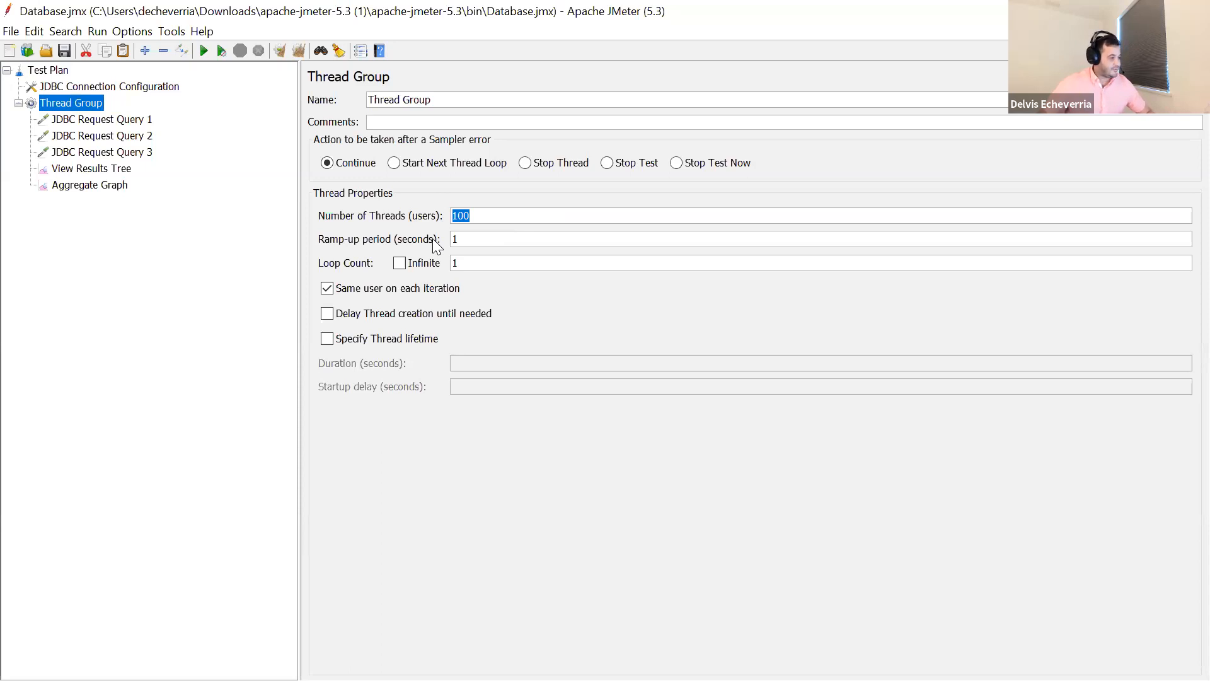
- Set the Thread Group's number of threads to 1, clear all earlier results, and check the View Results Tree and Aggregate Graph
{"action": "left_click_drag", "start_coordinate": [464, 213], "coordinate": [414, 213]}
{"action": "left_click", "coordinate": [301, 50]}
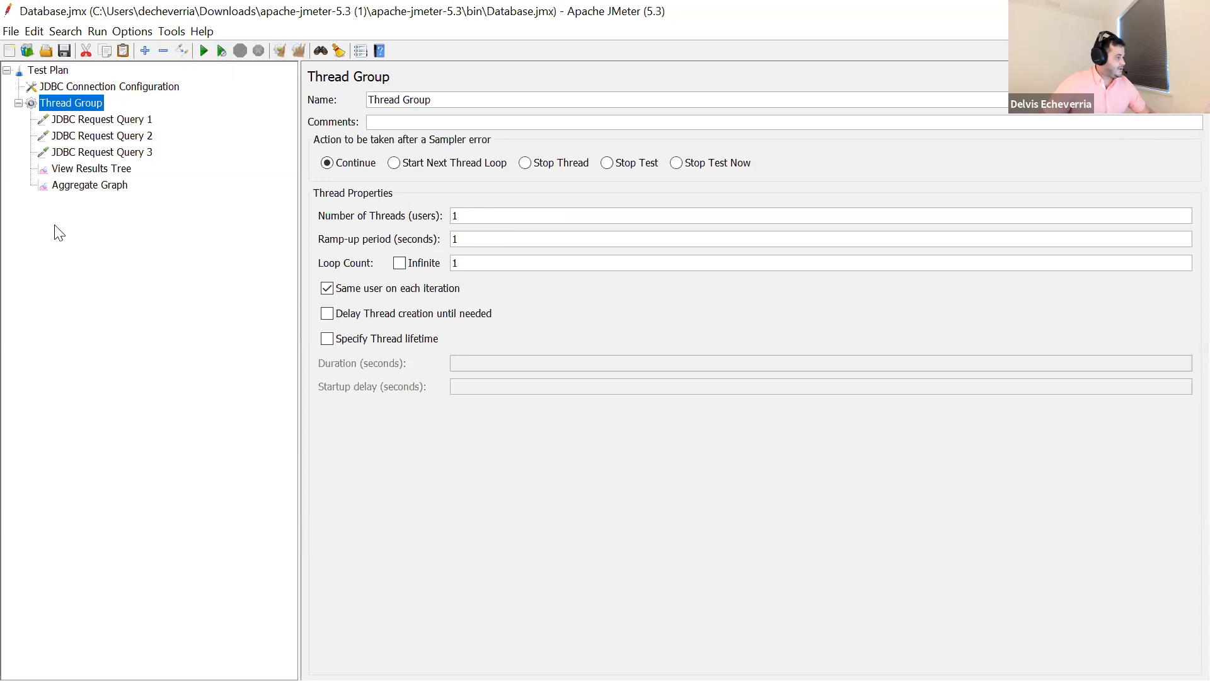
{"action": "left_click", "coordinate": [103, 172]}
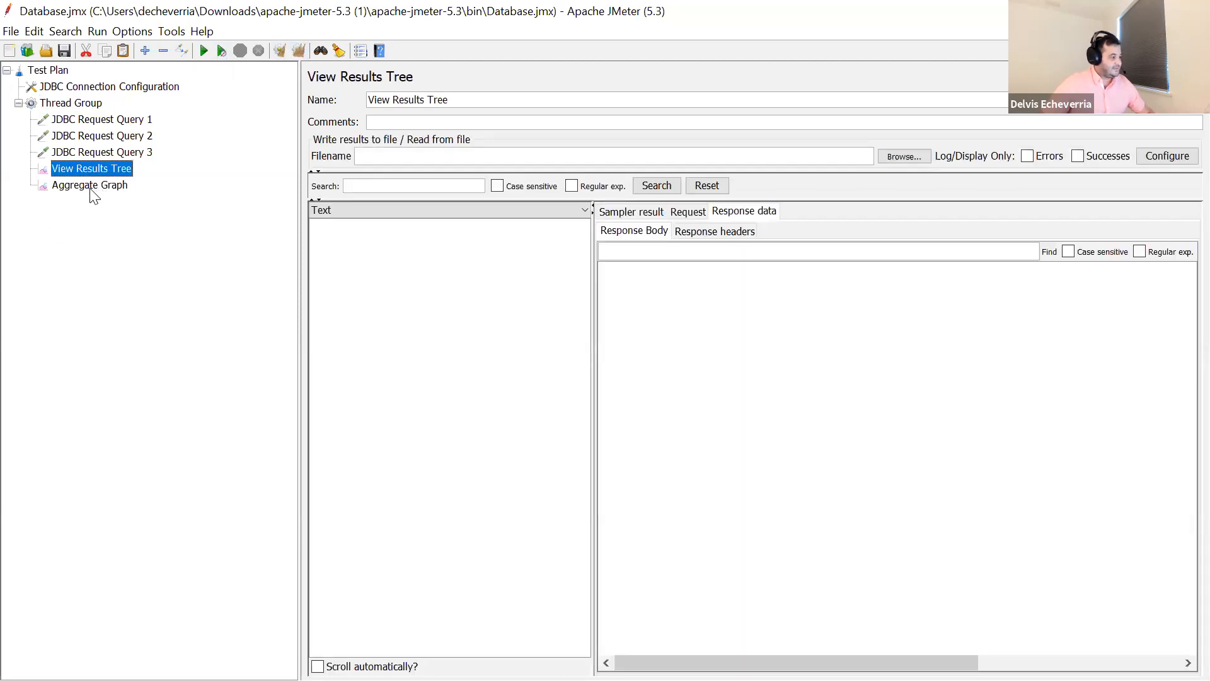
{"action": "left_click", "coordinate": [89, 188]}
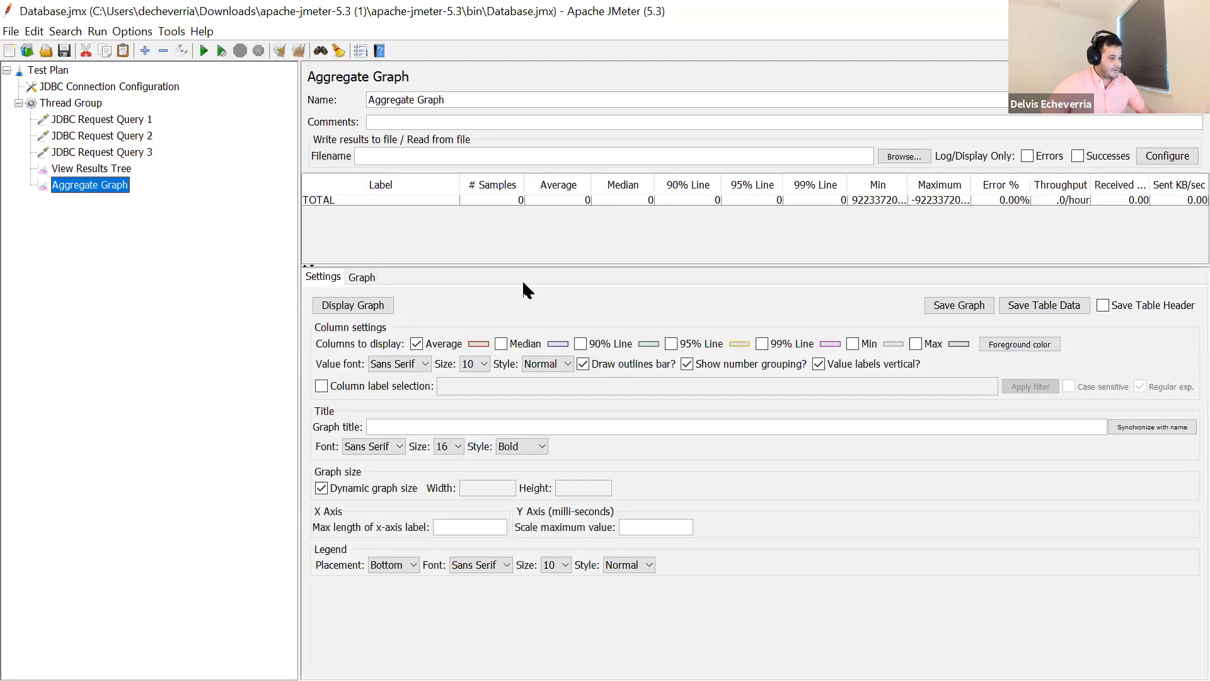
- Run the test plan, open the JDBC Request Query 1 result in View Results Tree, and highlight the SELECT statement in its request body
{"action": "left_click", "coordinate": [201, 51]}
{"action": "left_click", "coordinate": [101, 168]}
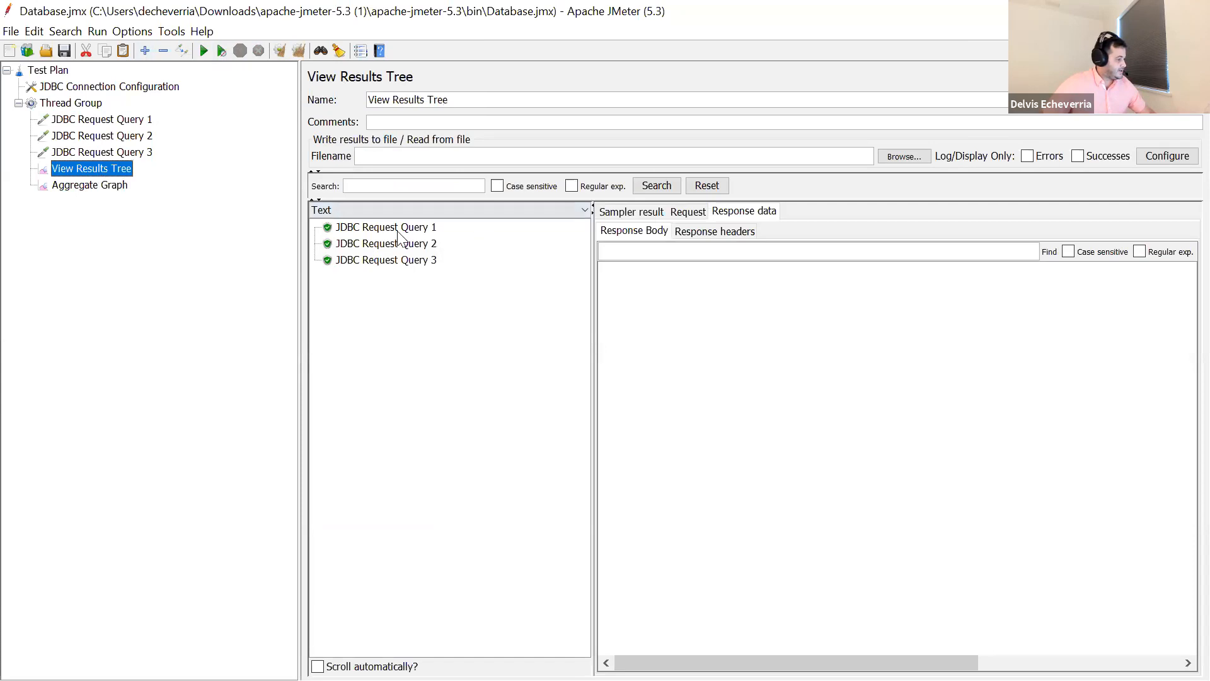
{"action": "left_click", "coordinate": [360, 230]}
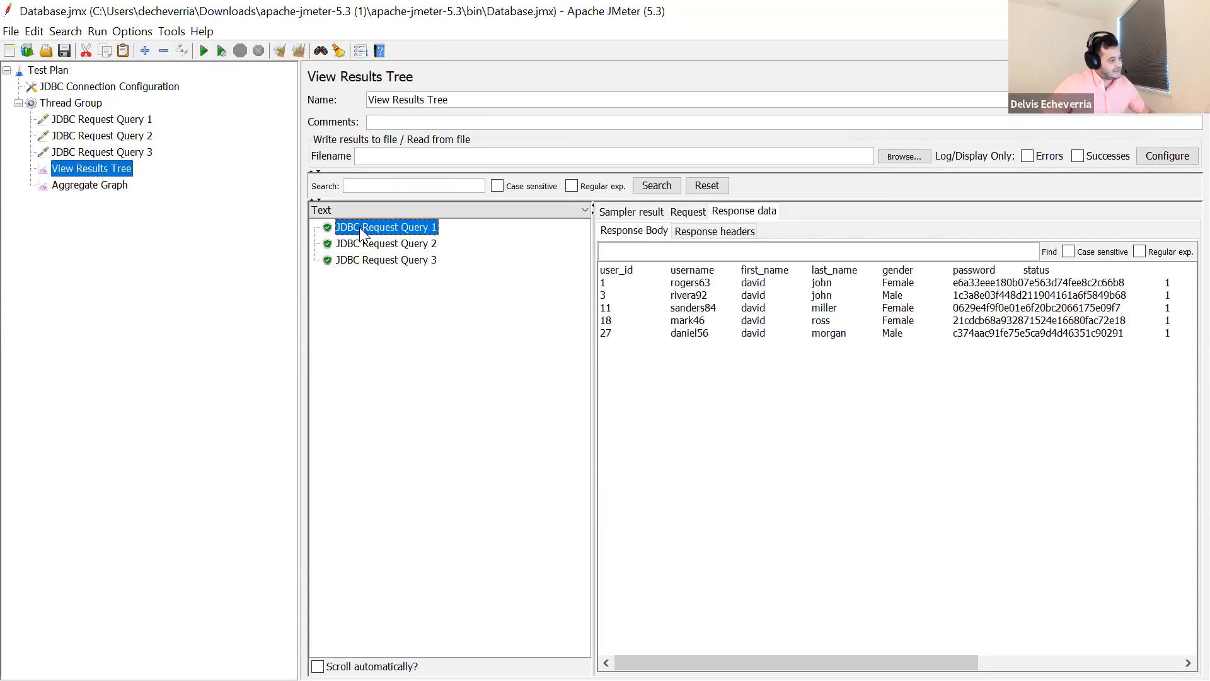
{"action": "left_click", "coordinate": [690, 212]}
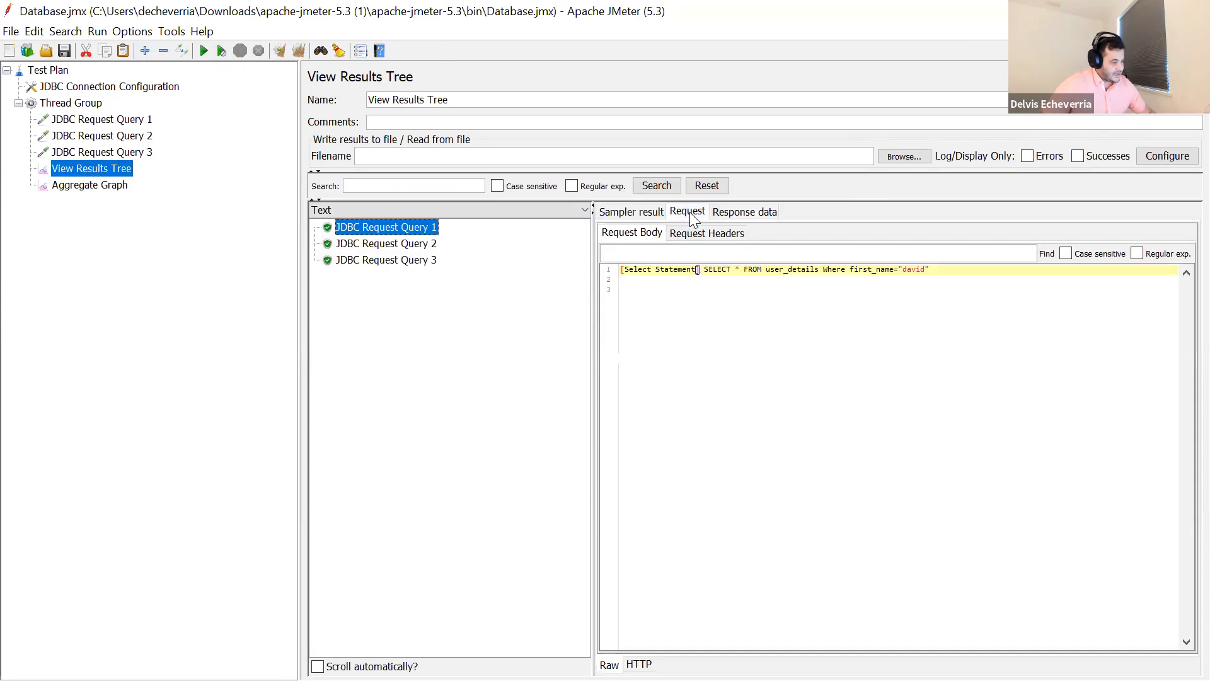
{"action": "left_click_drag", "start_coordinate": [627, 271], "coordinate": [962, 277]}
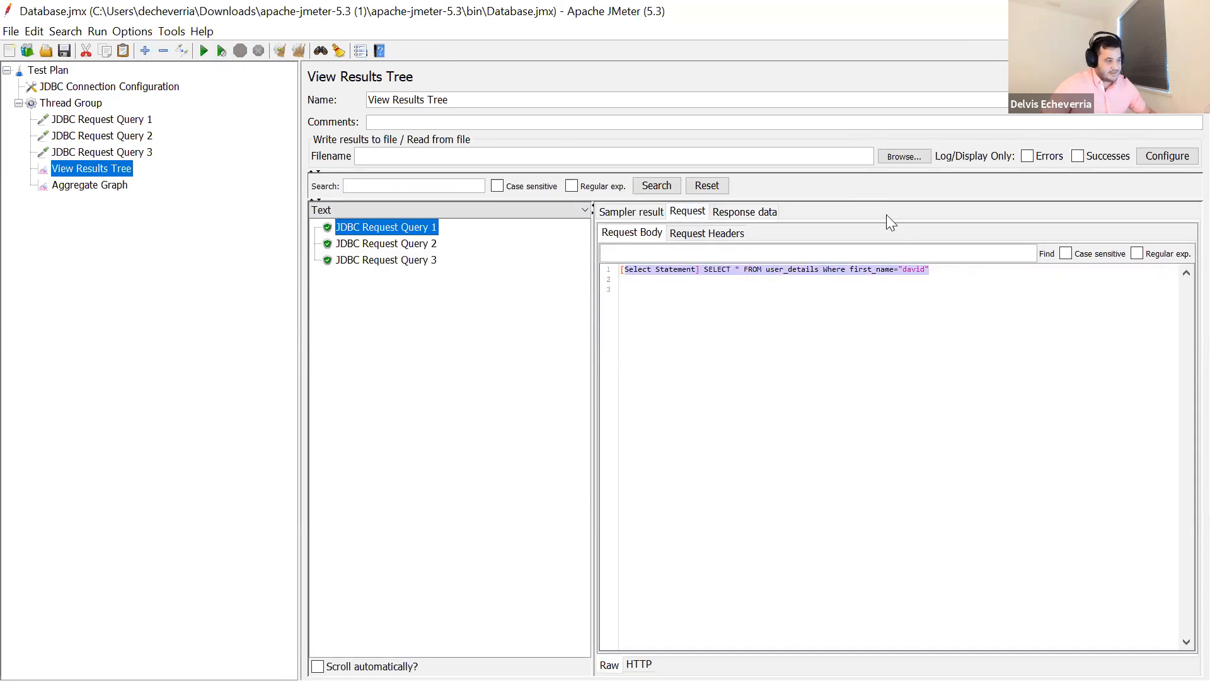
- Examine the response bodies of the three JDBC queries, then select the JDBC Request Query 1 row in the Aggregate Graph
{"action": "left_click", "coordinate": [749, 215]}
{"action": "left_click_drag", "start_coordinate": [727, 331], "coordinate": [507, 272]}
{"action": "left_click", "coordinate": [417, 251]}
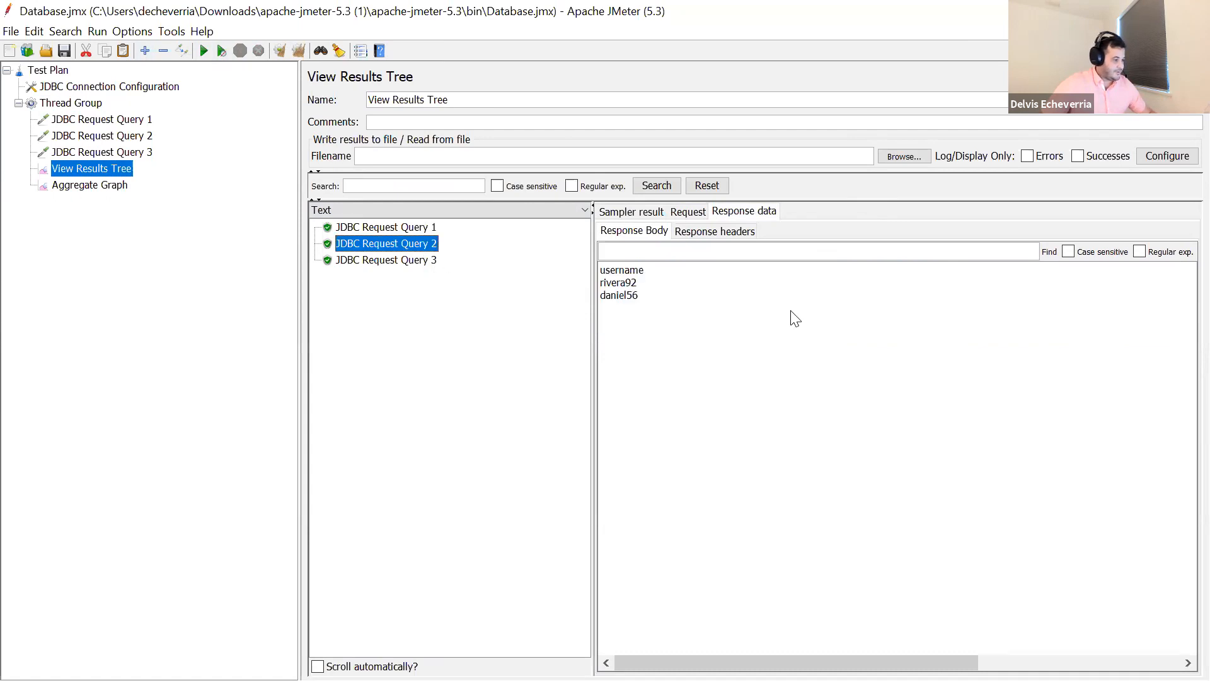
{"action": "left_click_drag", "start_coordinate": [638, 296], "coordinate": [594, 267]}
{"action": "left_click", "coordinate": [428, 259]}
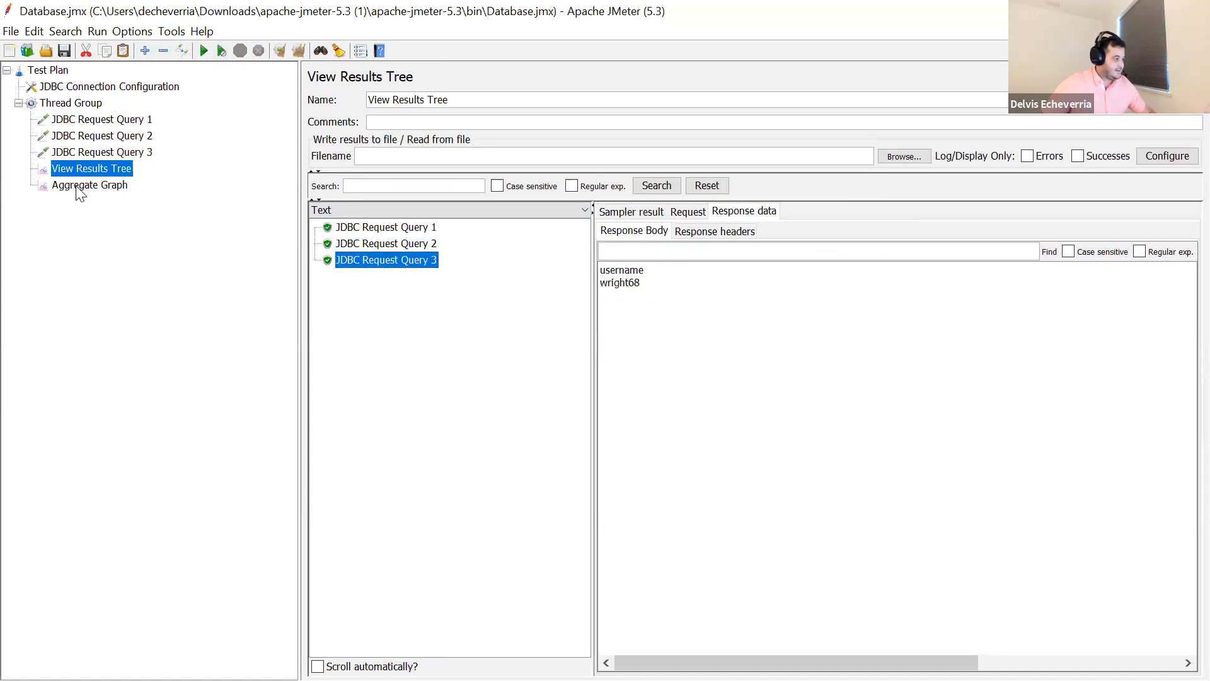
{"action": "left_click", "coordinate": [95, 185]}
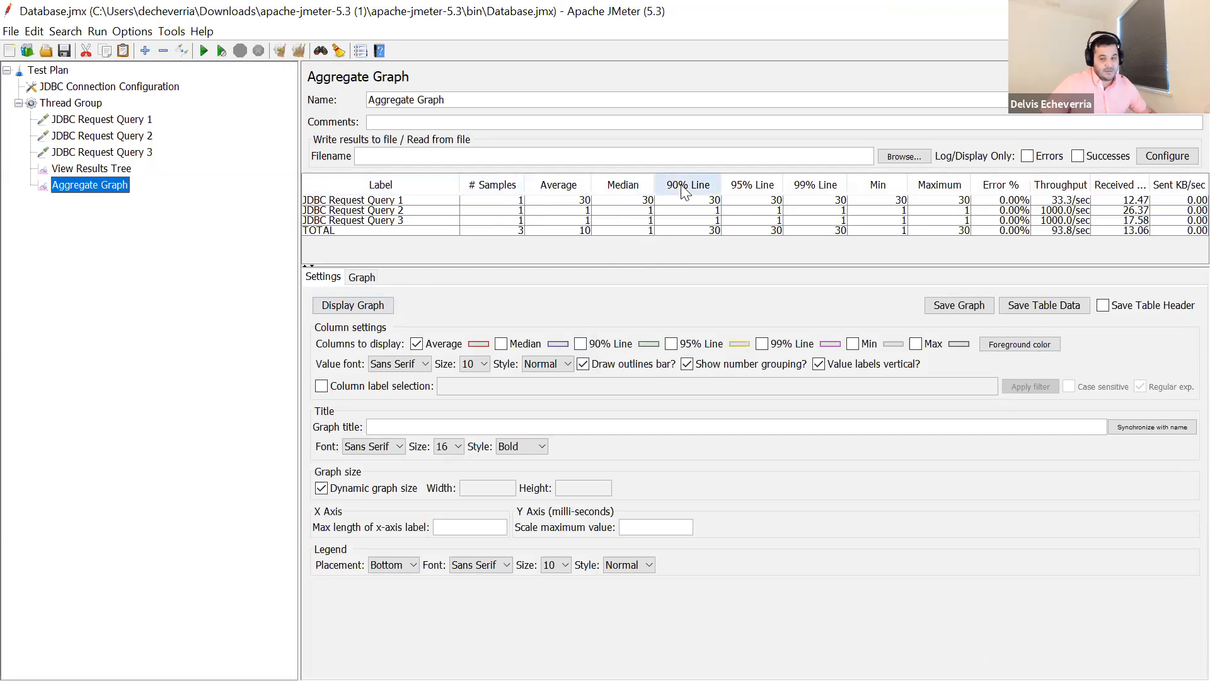
{"action": "left_click", "coordinate": [958, 202]}
- Set the Thread Group's number of threads to 100 and run the test plan again
{"action": "left_click", "coordinate": [97, 104]}
{"action": "left_click", "coordinate": [488, 218]}
{"action": "type", "text": "00"}
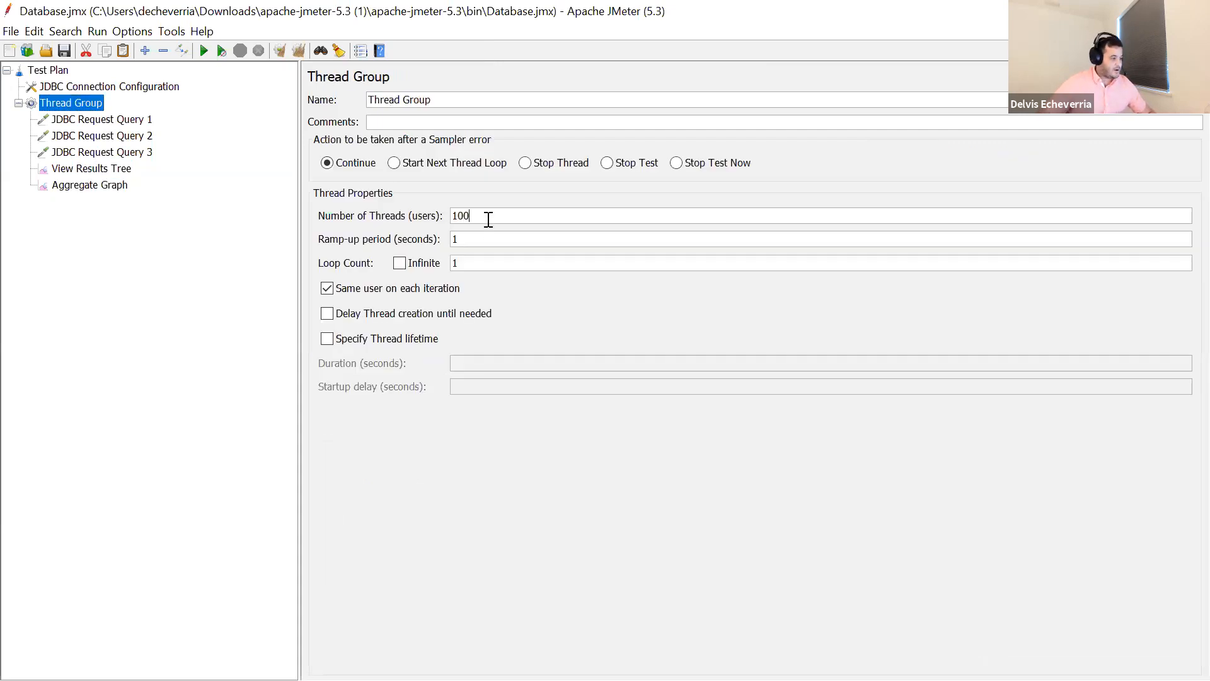
{"action": "left_click", "coordinate": [204, 51]}
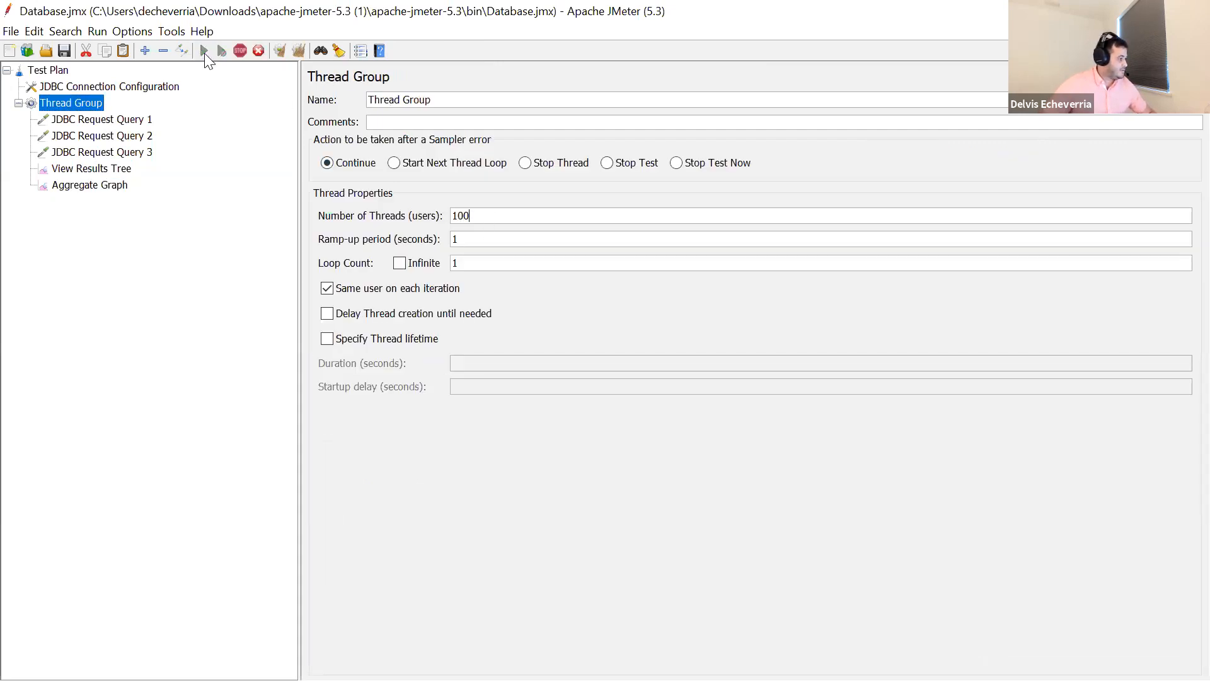
- Look through the query results in View Results Tree, then examine the statistics for each query in the Aggregate Graph
{"action": "left_click", "coordinate": [123, 172]}
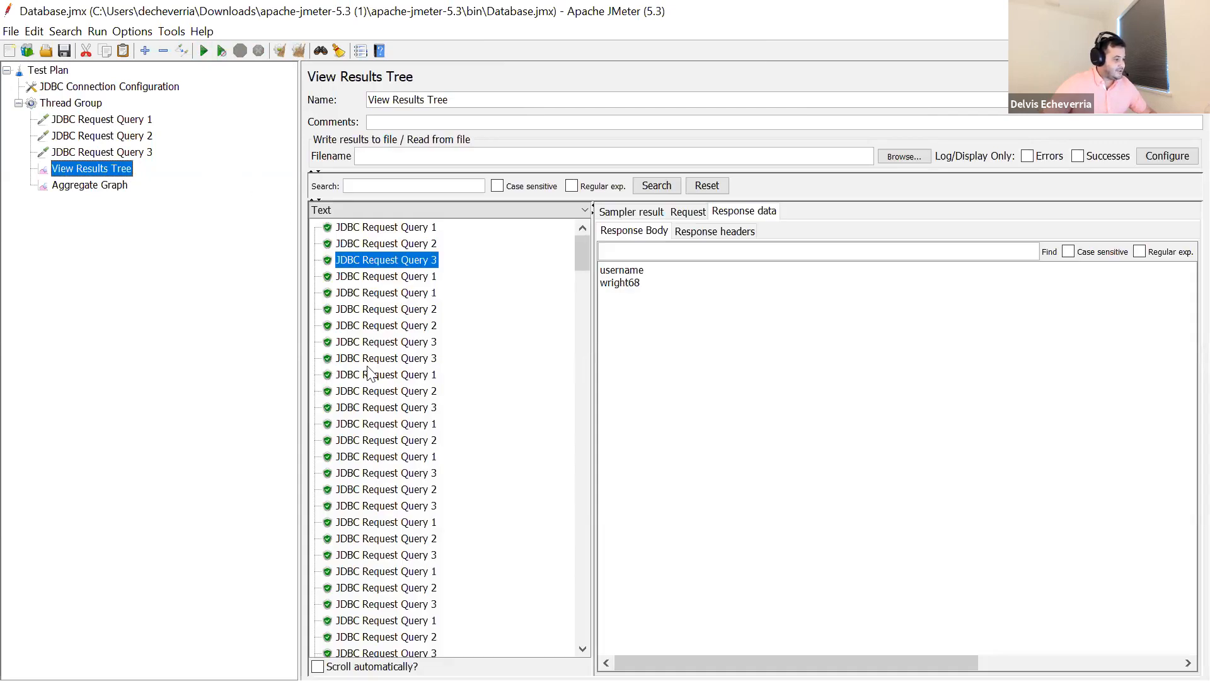
{"action": "scroll", "coordinate": [403, 403], "scroll_direction": "down", "scroll_amount": 20}
{"action": "scroll", "coordinate": [378, 404], "scroll_direction": "up", "scroll_amount": 5}
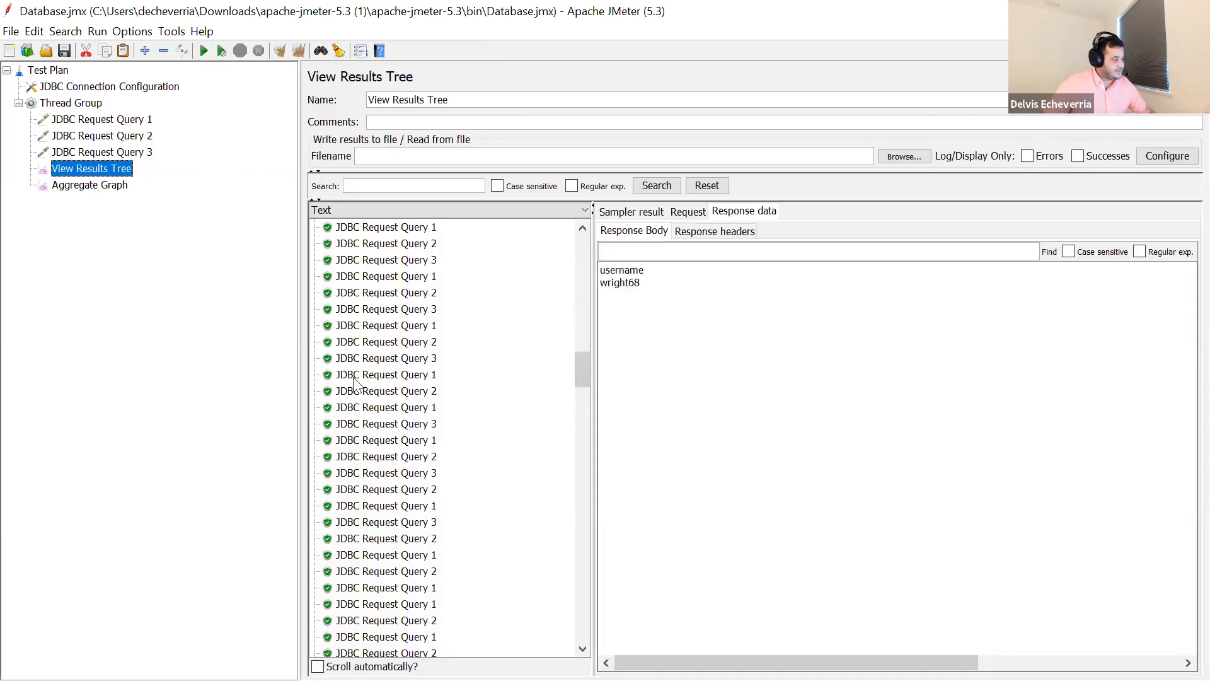
{"action": "left_click", "coordinate": [107, 187]}
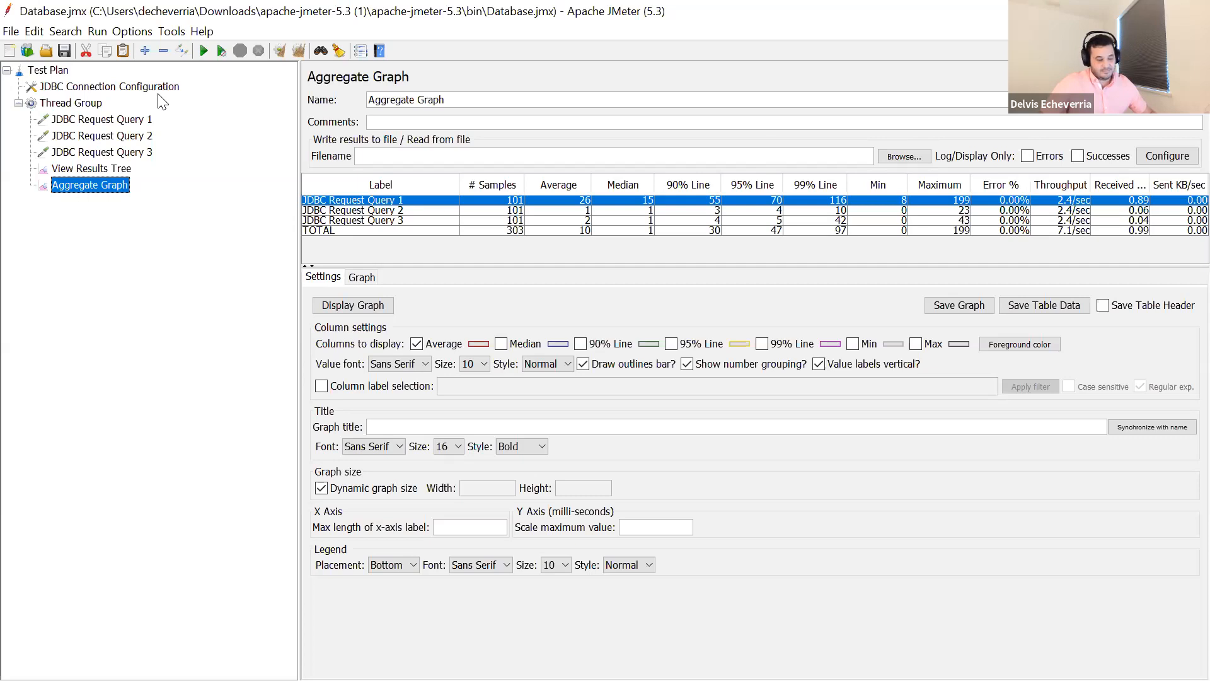
- Review the JDBC Connection Configuration, Thread Group and Aggregate Graph once more, then switch to the user_details table in phpMyAdmin
{"action": "left_click", "coordinate": [98, 88]}
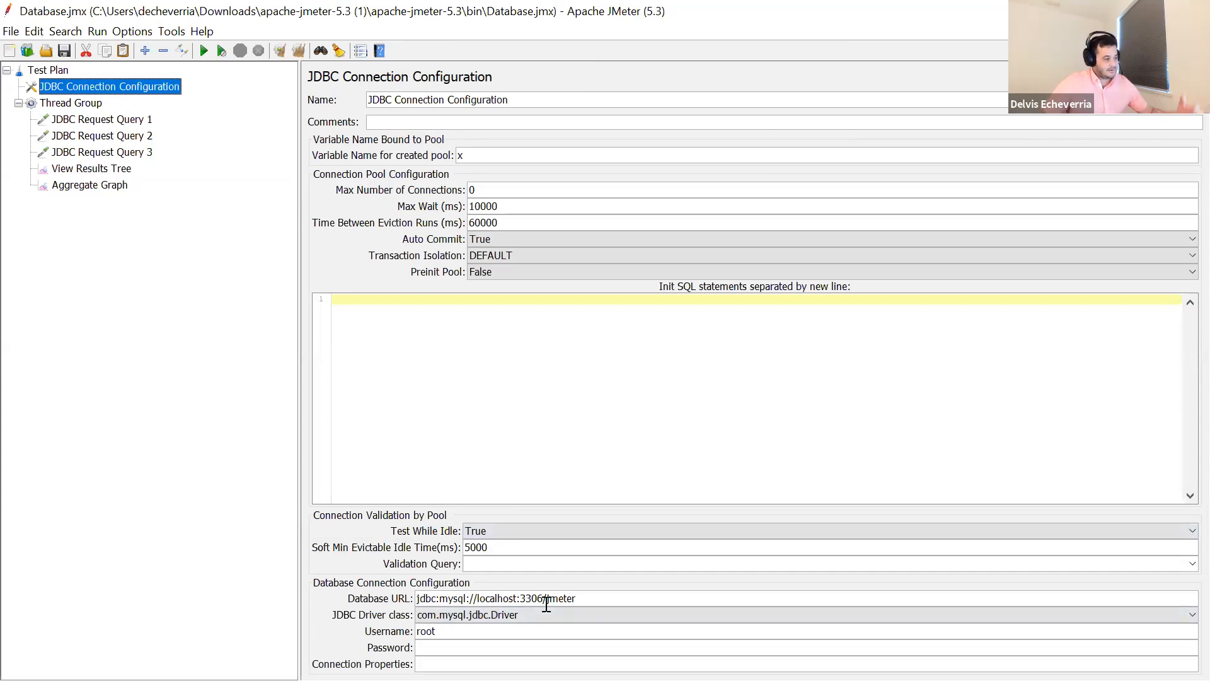
{"action": "left_click", "coordinate": [95, 106]}
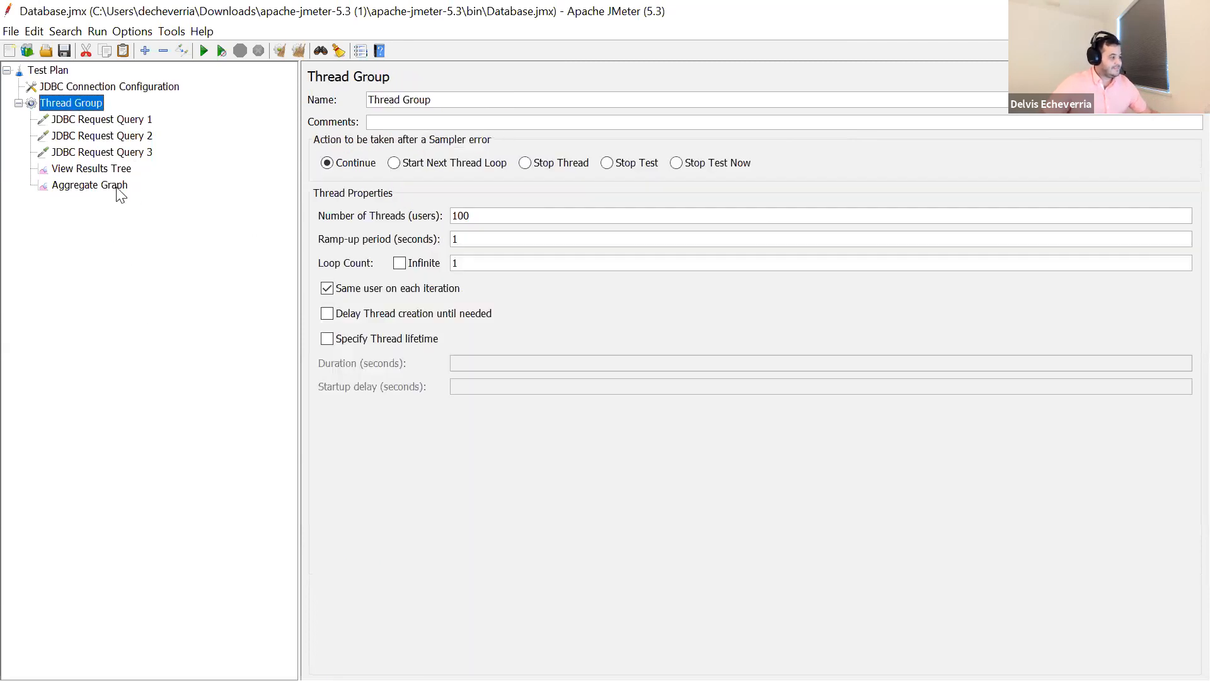
{"action": "left_click", "coordinate": [116, 188]}
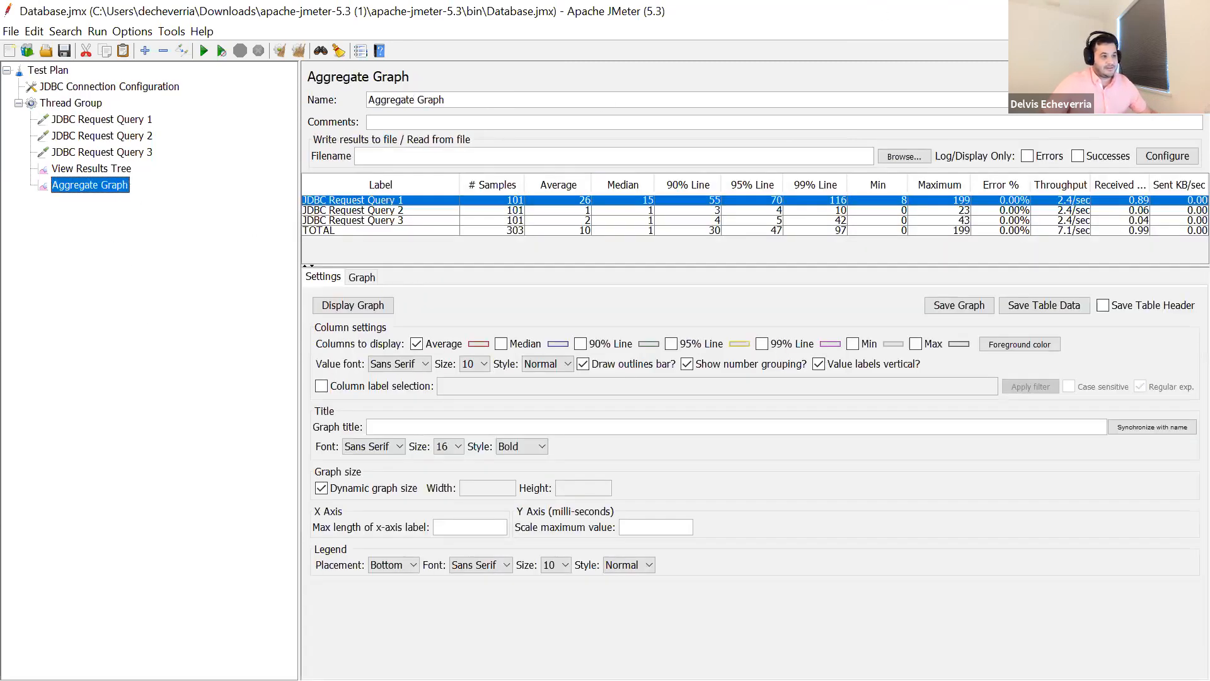
{"action": "key", "text": "alt+Tab"}
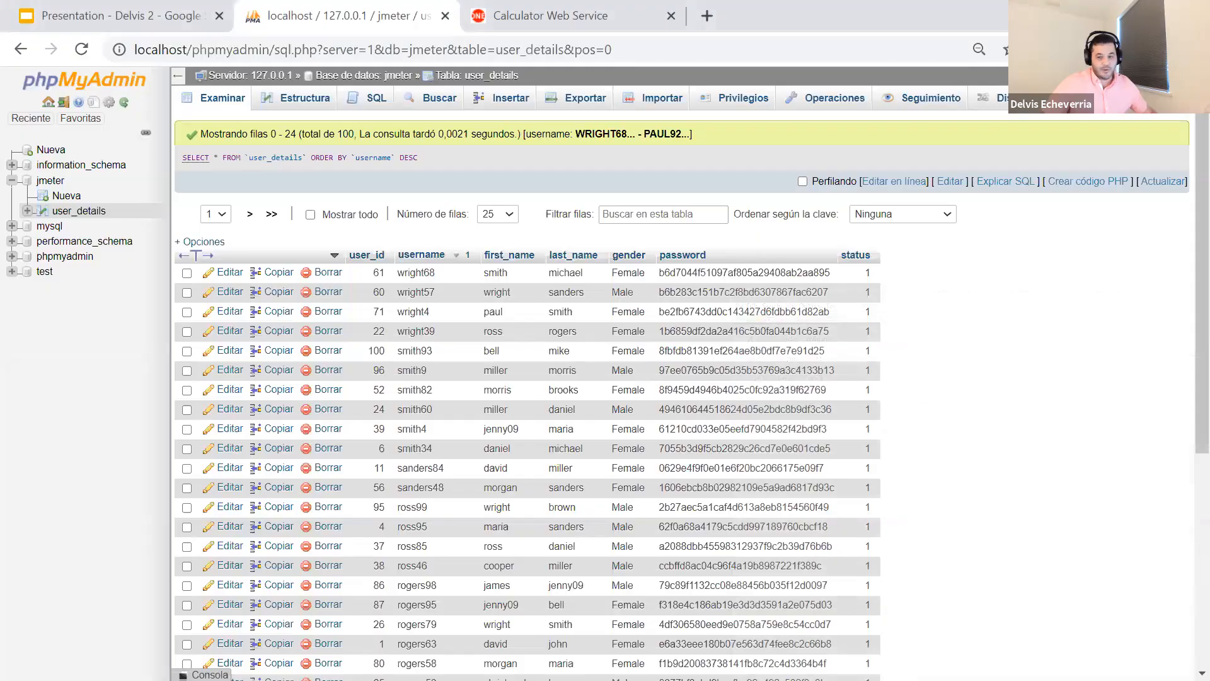